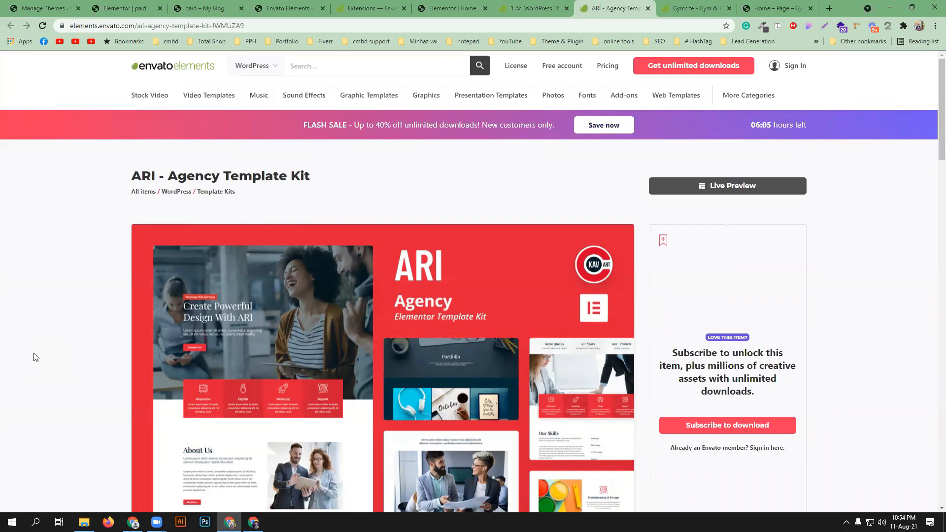
Open the live preview of the ARI - Agency Template Kit and close the Gymsite and Home – Page browser tabs
scroll(36, 361, down, 1)
scroll(299, 342, down, 2)
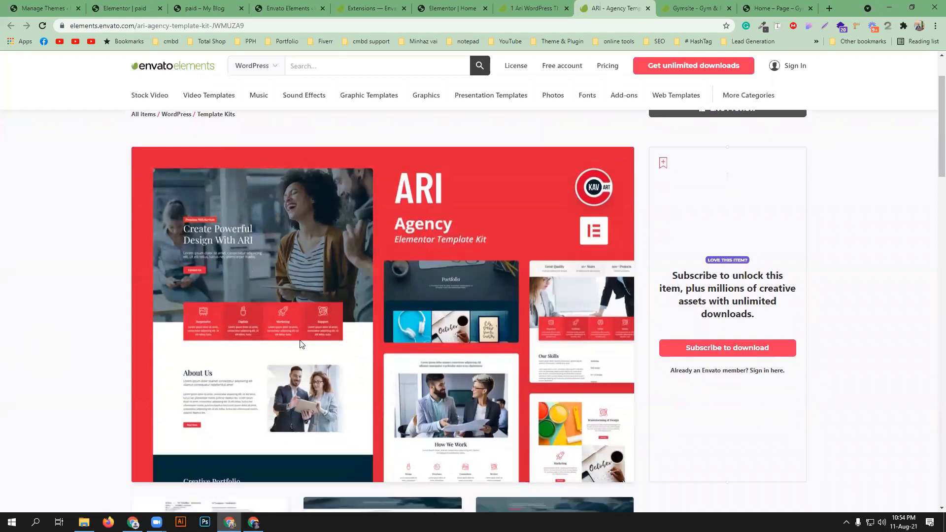
scroll(418, 321, up, 3)
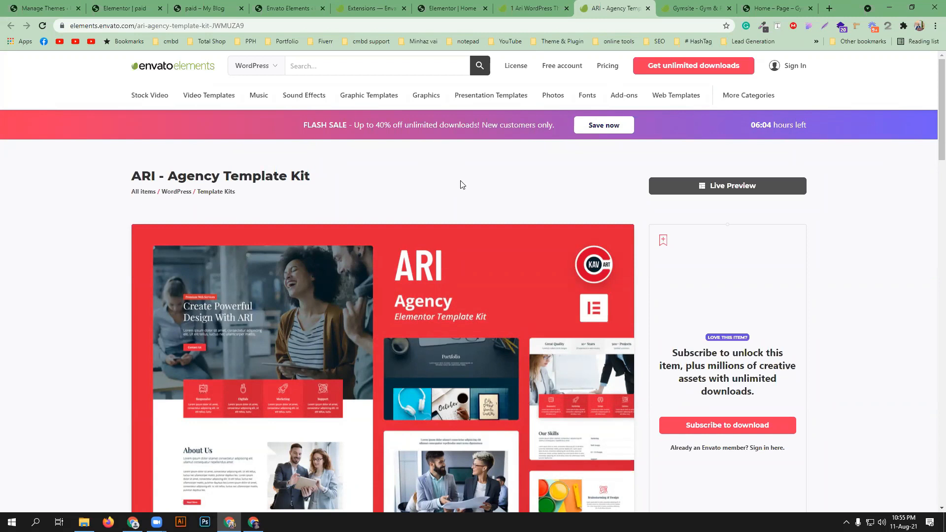
scroll(618, 191, down, 1)
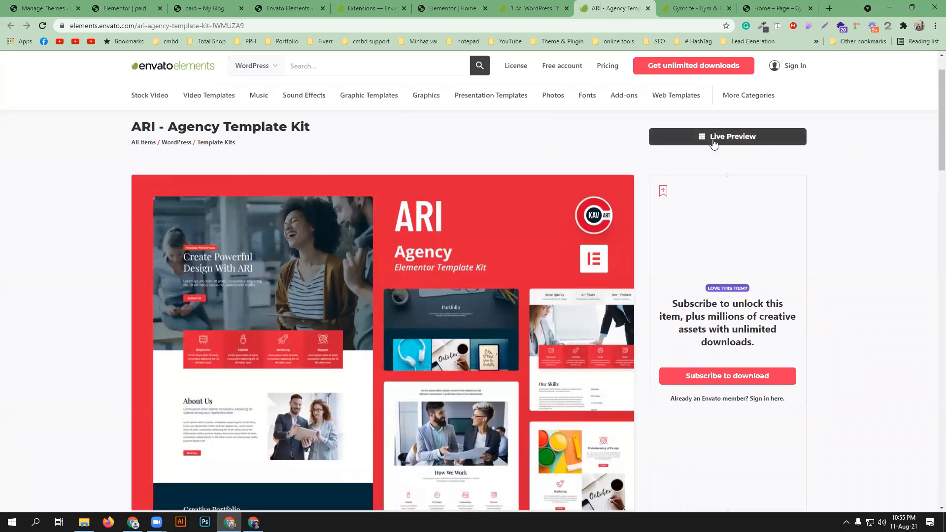
click(713, 139)
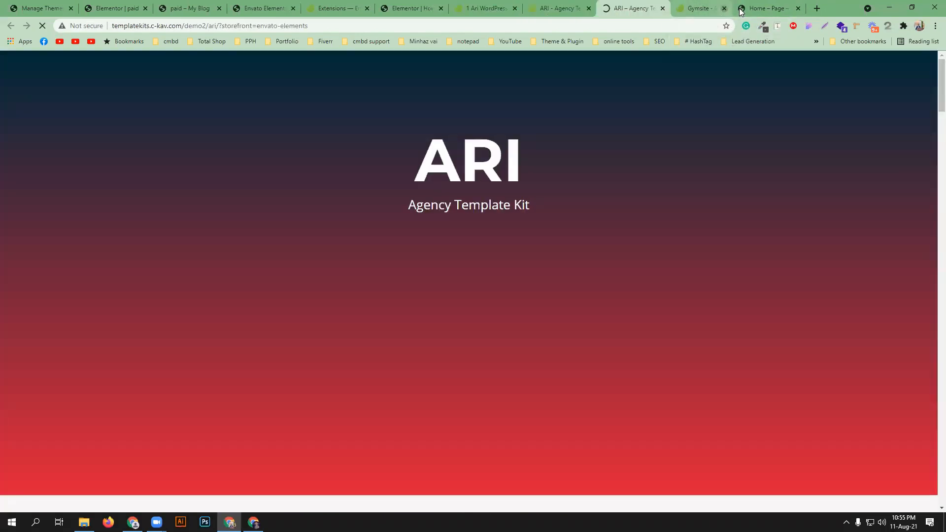
click(736, 8)
click(736, 9)
Look through the kit's page templates, from the home and about designs to services and contact
scroll(467, 254, down, 10)
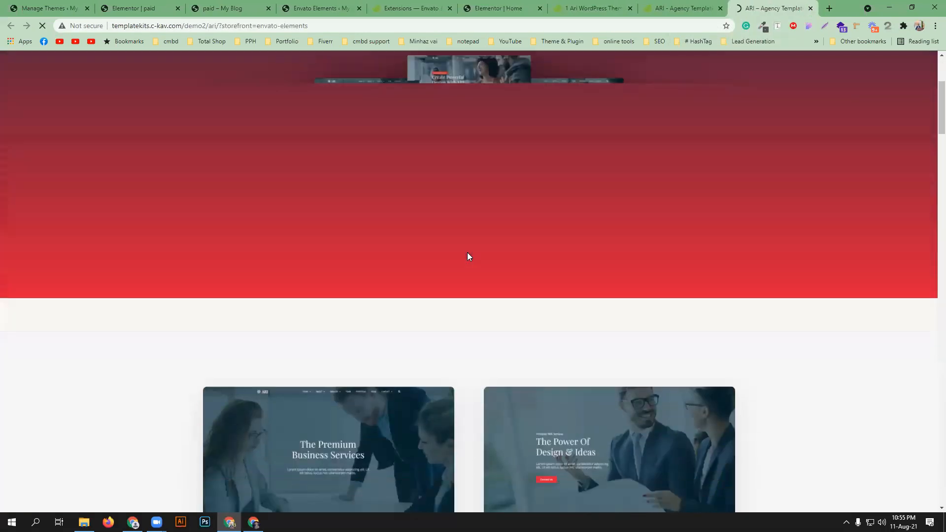
scroll(467, 256, down, 1)
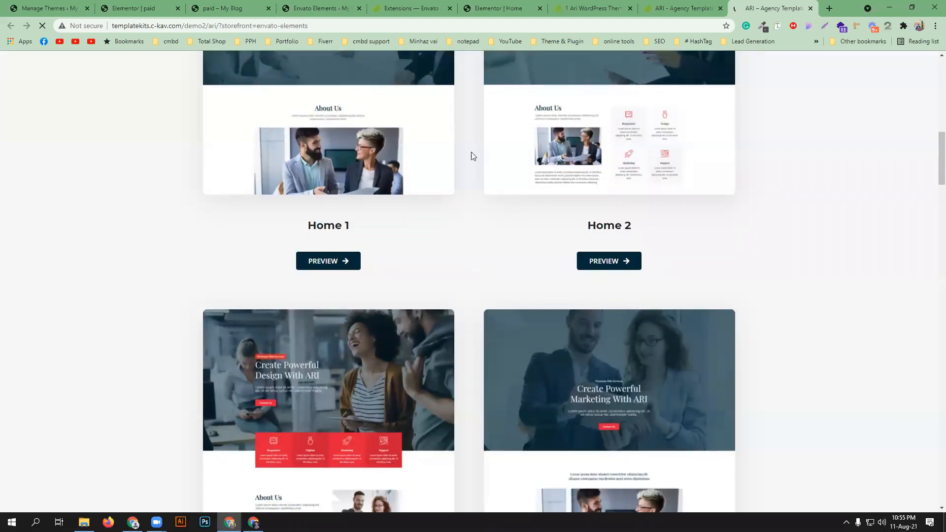
scroll(464, 291, up, 3)
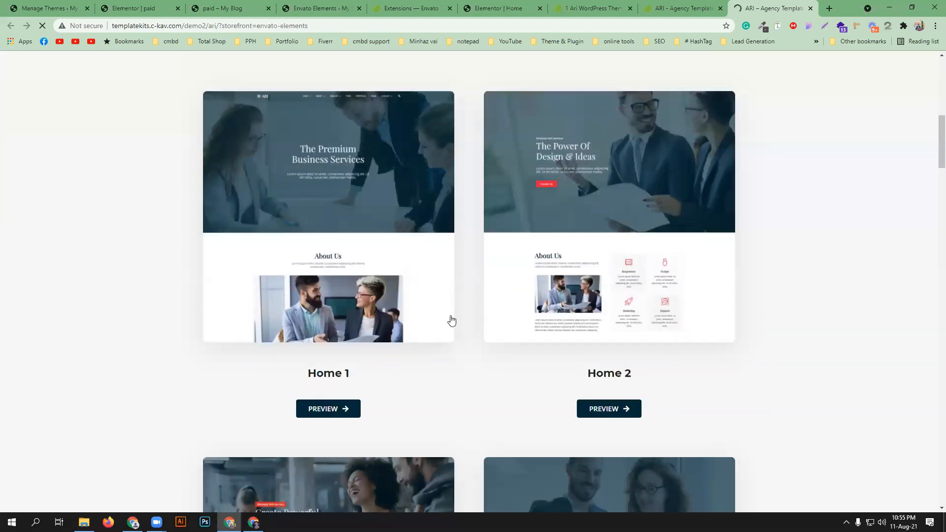
scroll(475, 337, down, 4)
scroll(475, 338, down, 3)
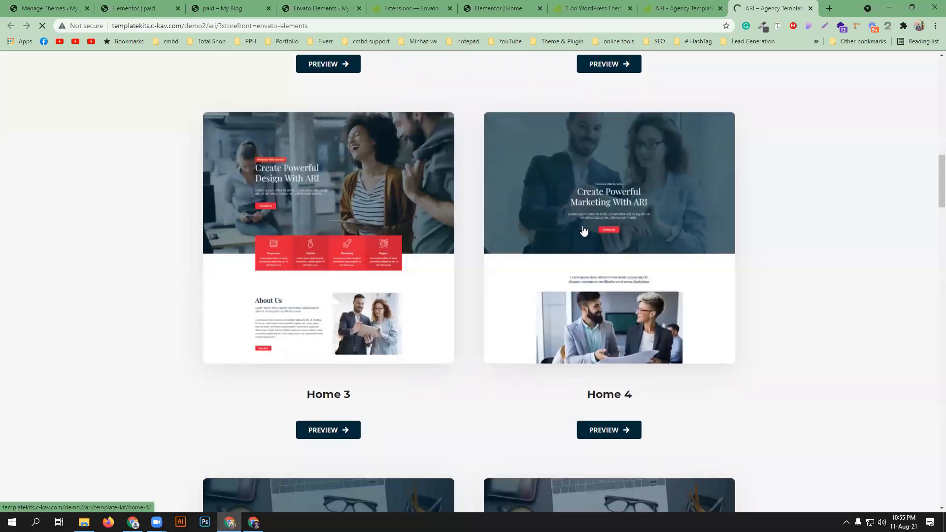
scroll(491, 357, down, 4)
scroll(337, 352, down, 3)
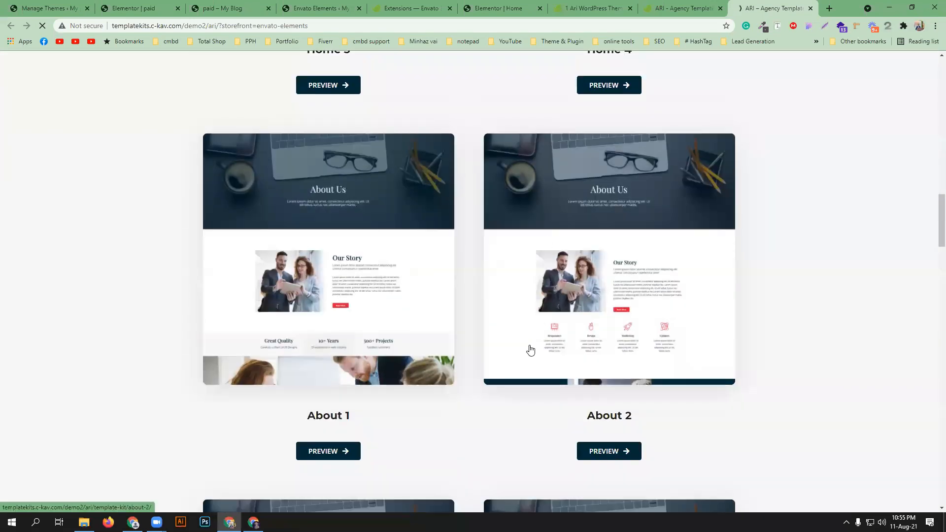
scroll(527, 349, down, 8)
scroll(523, 347, down, 9)
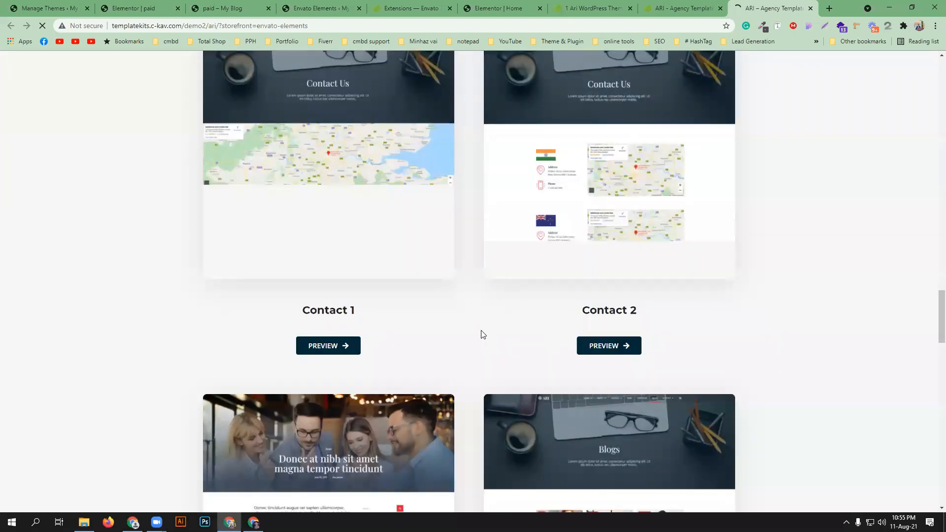
scroll(482, 334, up, 10)
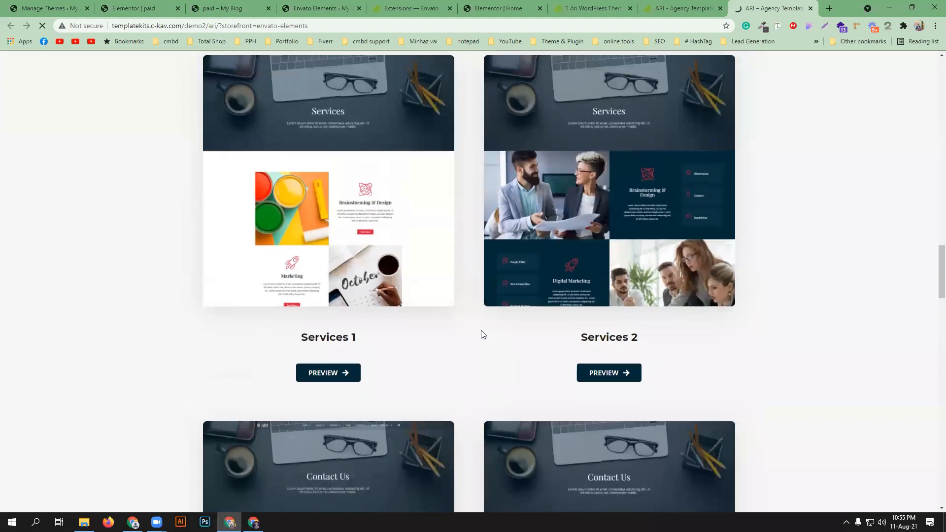
scroll(482, 334, up, 9)
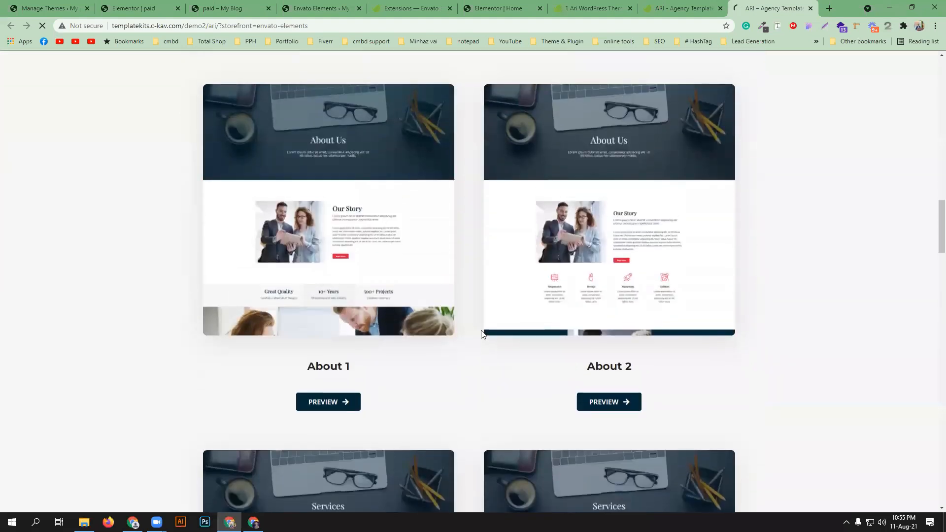
scroll(482, 334, up, 4)
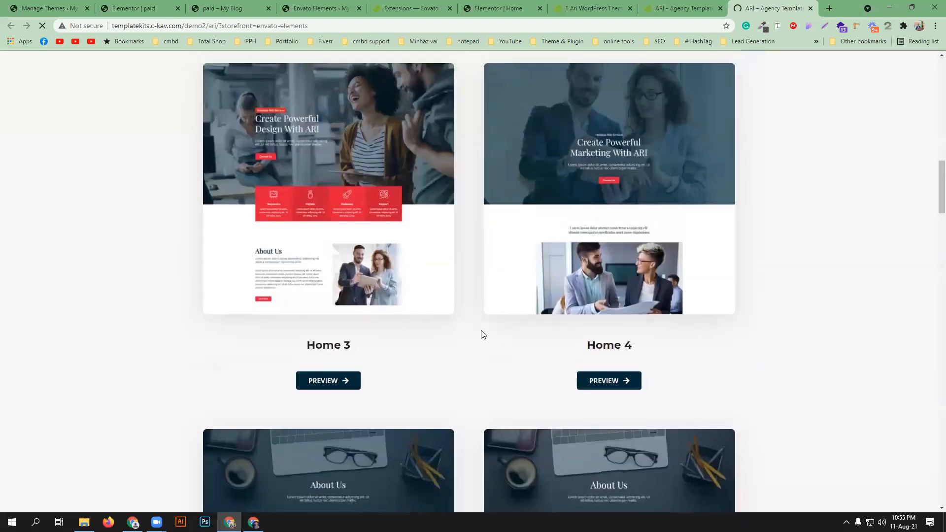
Open the preview of the Home 3 template and select its full web address
click(315, 382)
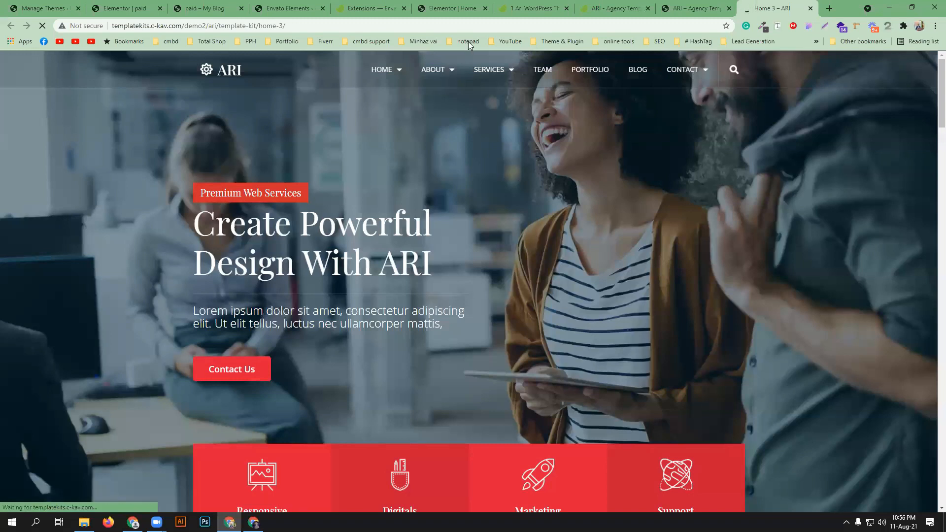
double_click(470, 23)
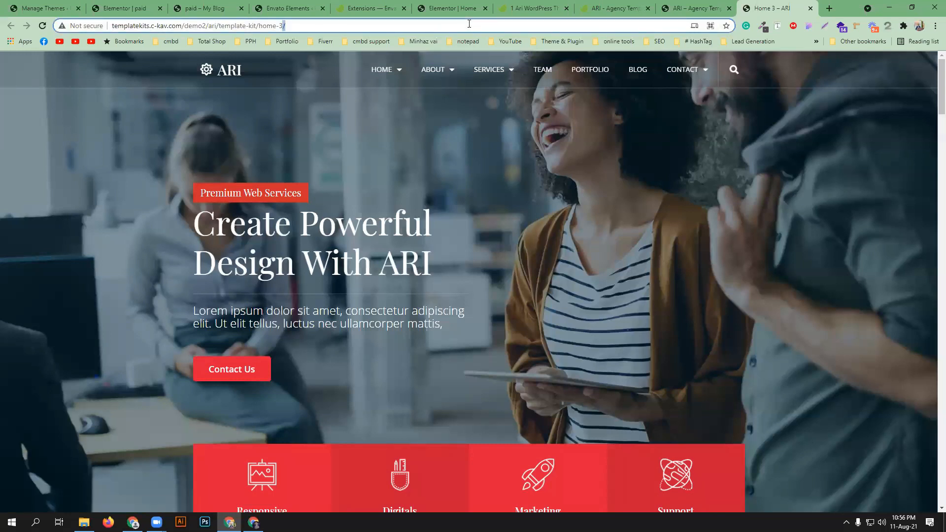
key(ctrl+a)
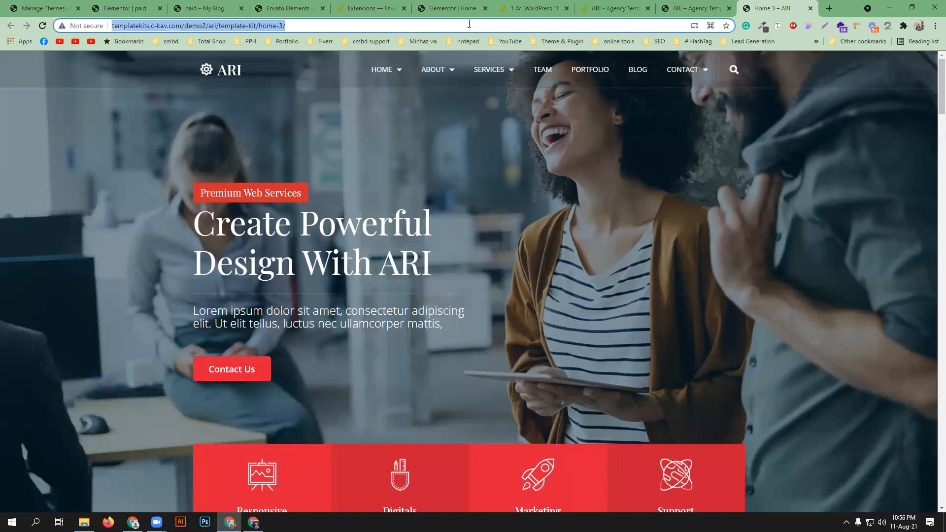
click(545, 233)
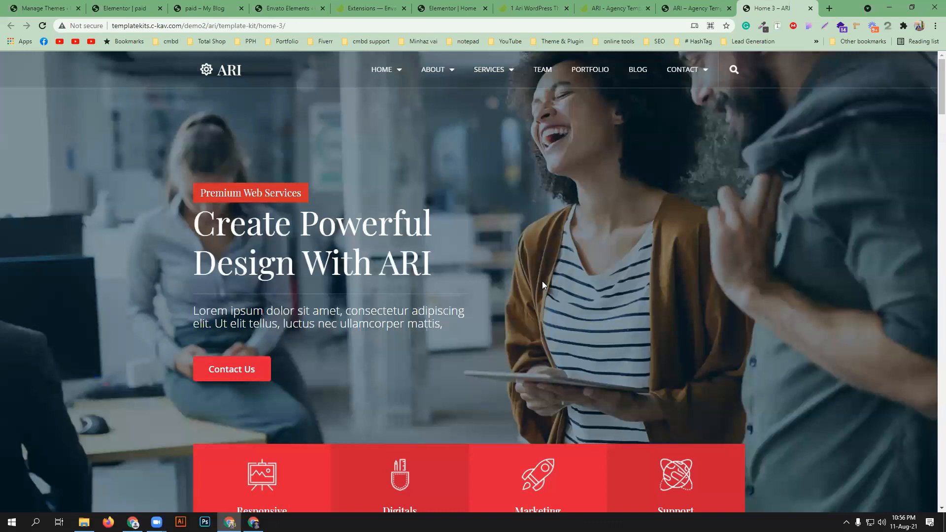
Examine every section of the Home 3 page from the hero banner down to the footer
scroll(544, 276, down, 3)
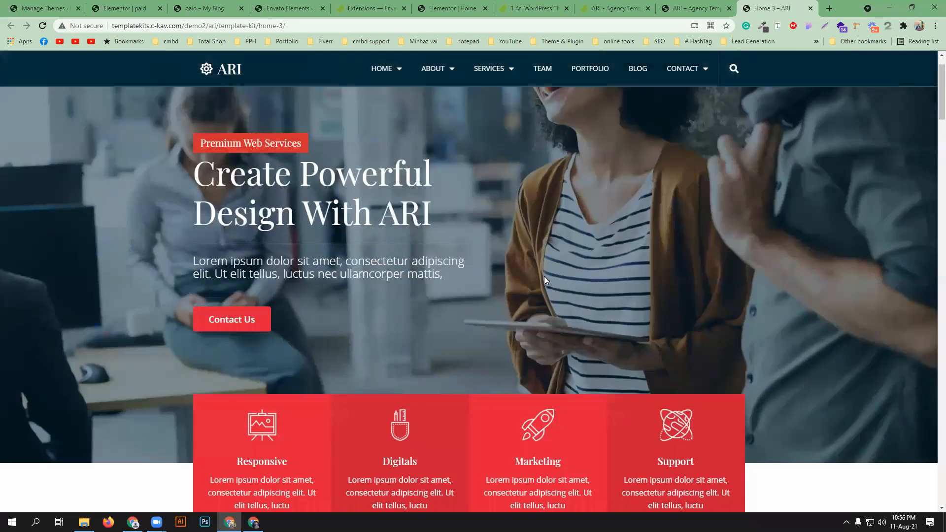
scroll(591, 281, down, 3)
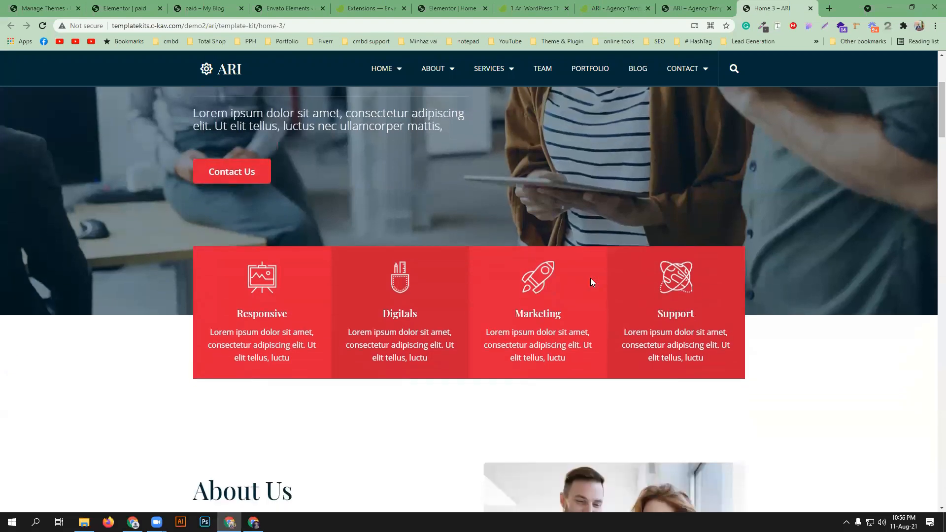
scroll(158, 332, down, 6)
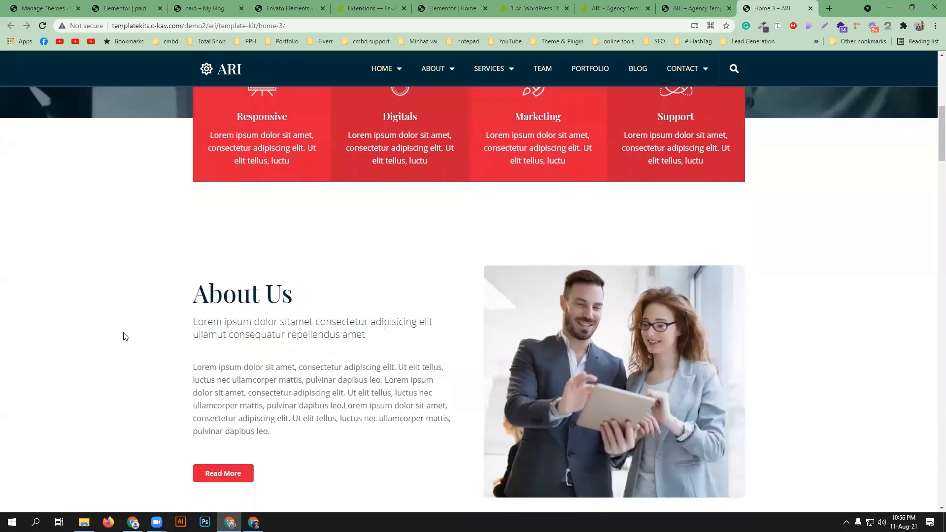
scroll(125, 336, down, 5)
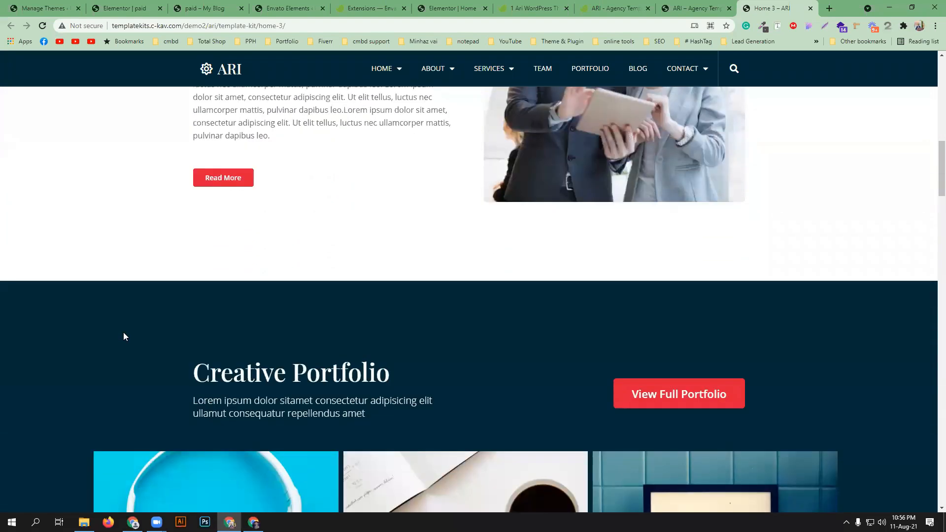
scroll(141, 347, down, 6)
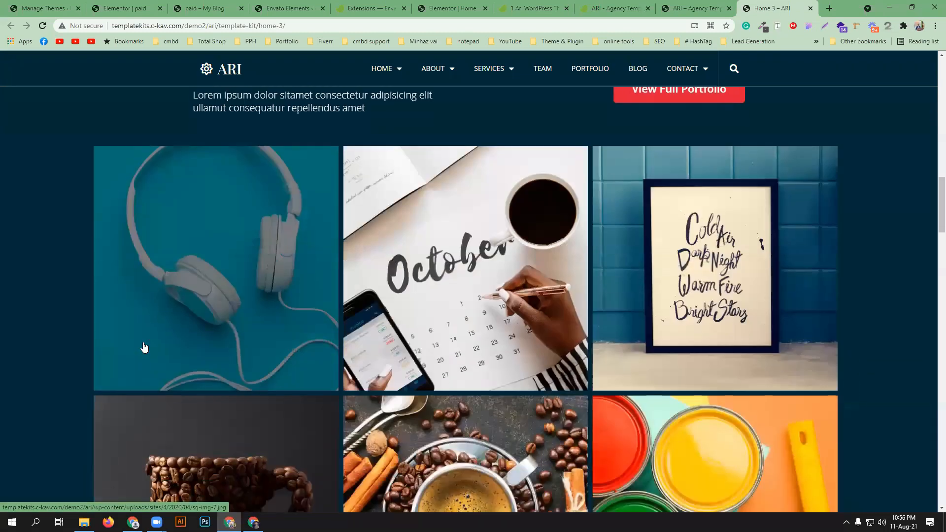
scroll(214, 346, down, 6)
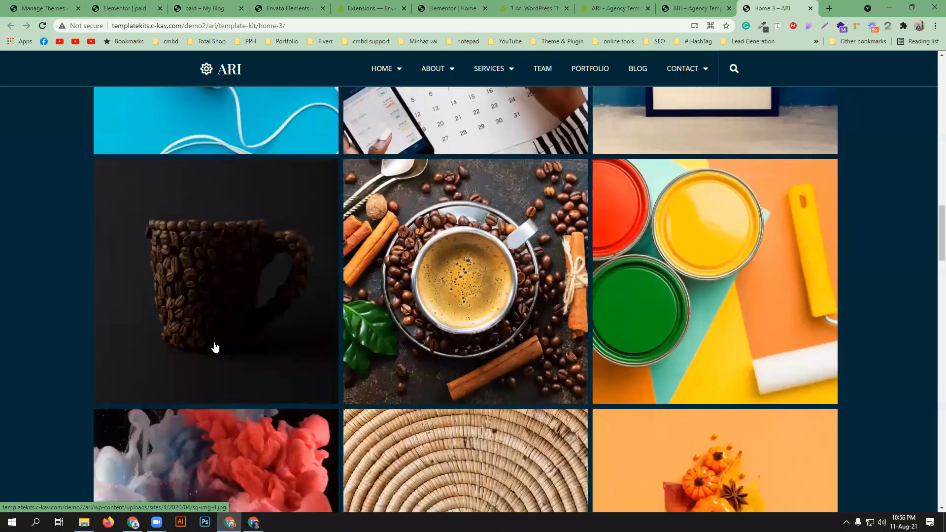
scroll(217, 345, down, 8)
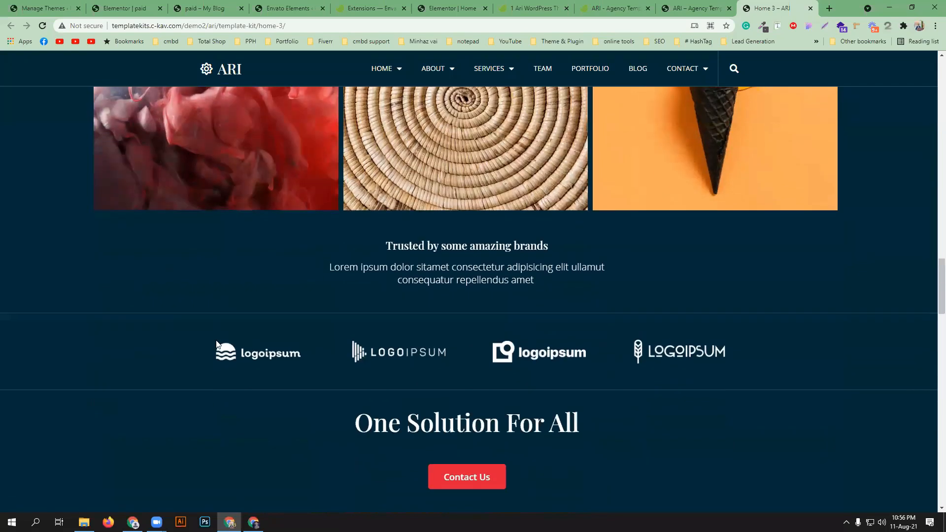
scroll(216, 344, down, 5)
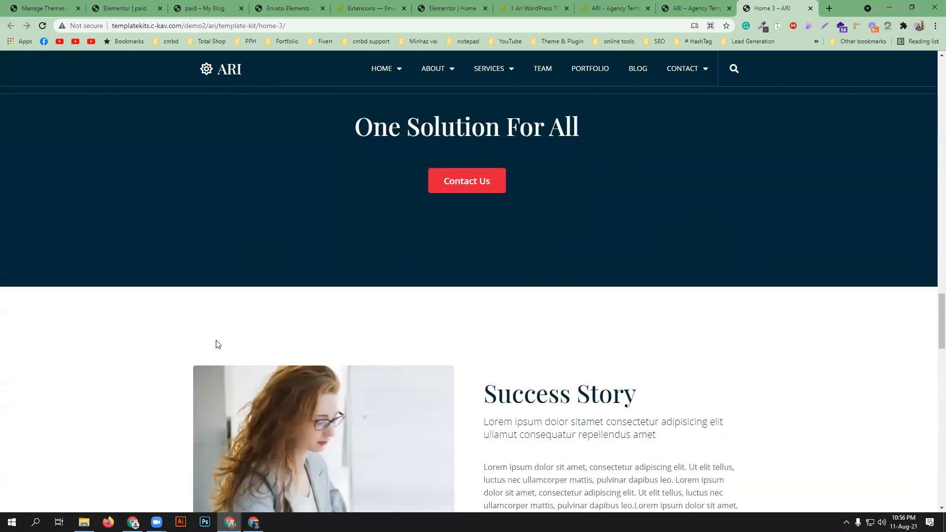
scroll(216, 343, down, 7)
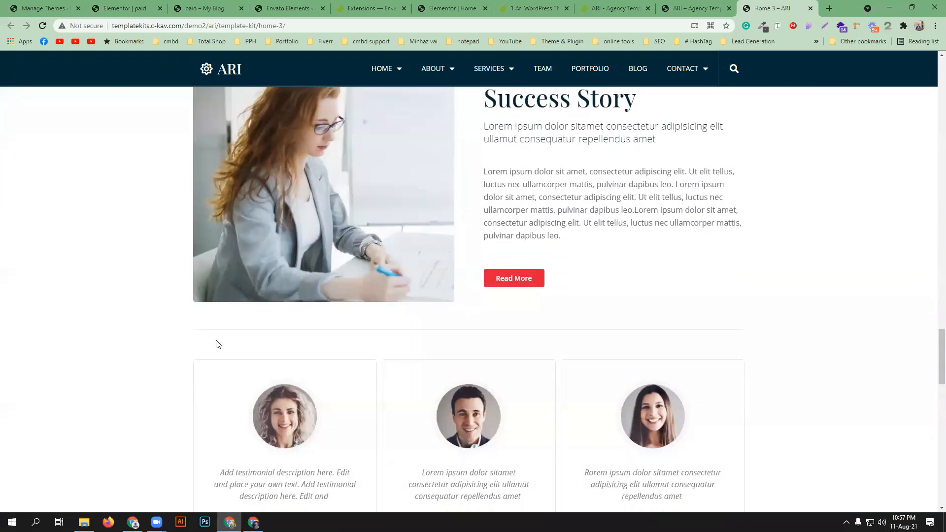
scroll(215, 344, down, 7)
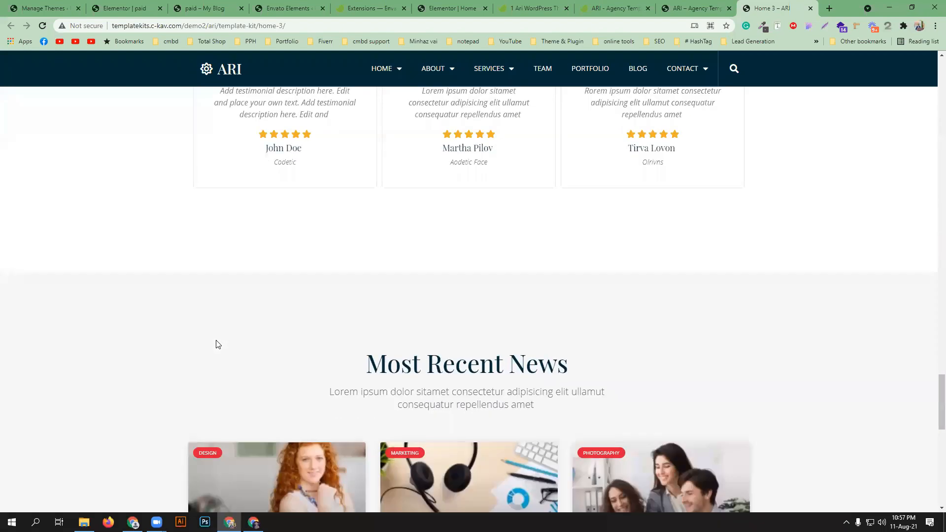
scroll(217, 344, down, 6)
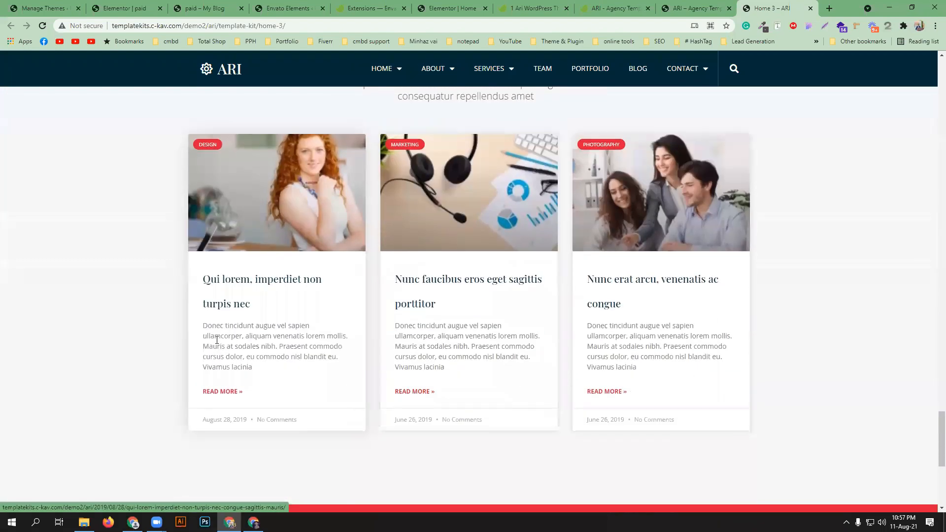
scroll(216, 340, down, 3)
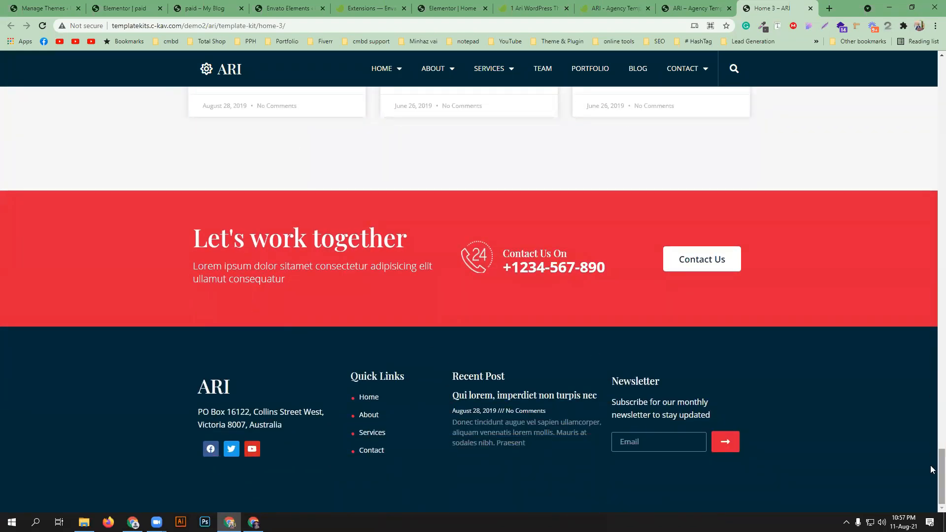
scroll(931, 465, up, 20)
scroll(931, 132, up, 20)
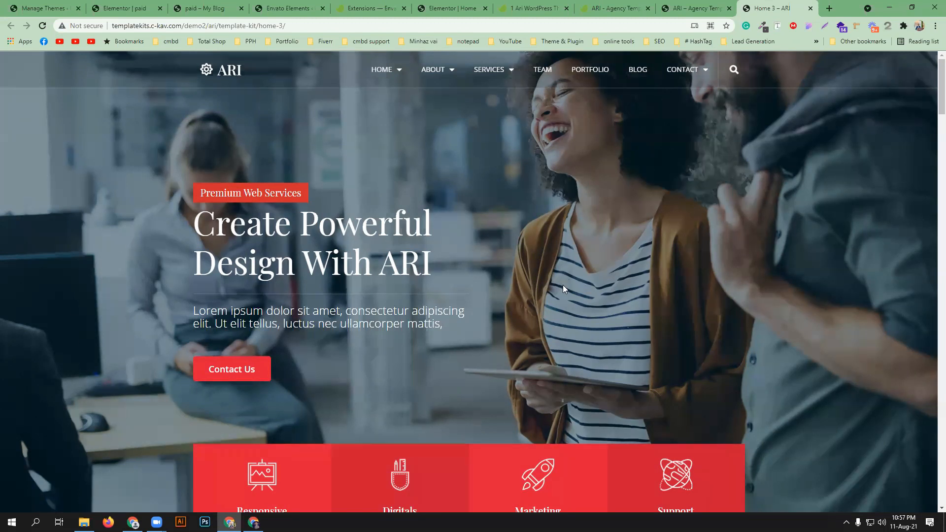
Review the hero banner, the four red feature boxes and the About Us section of the Home 3 page again
scroll(570, 288, down, 8)
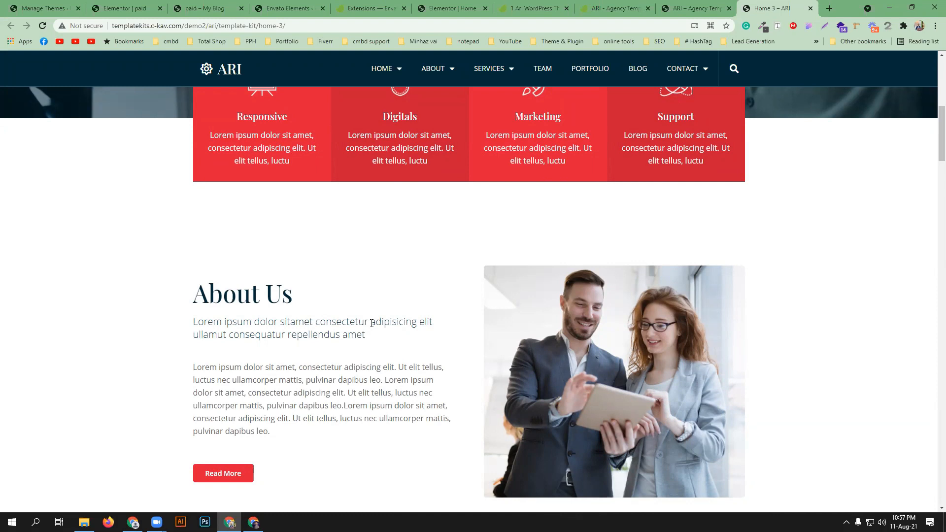
scroll(421, 320, up, 8)
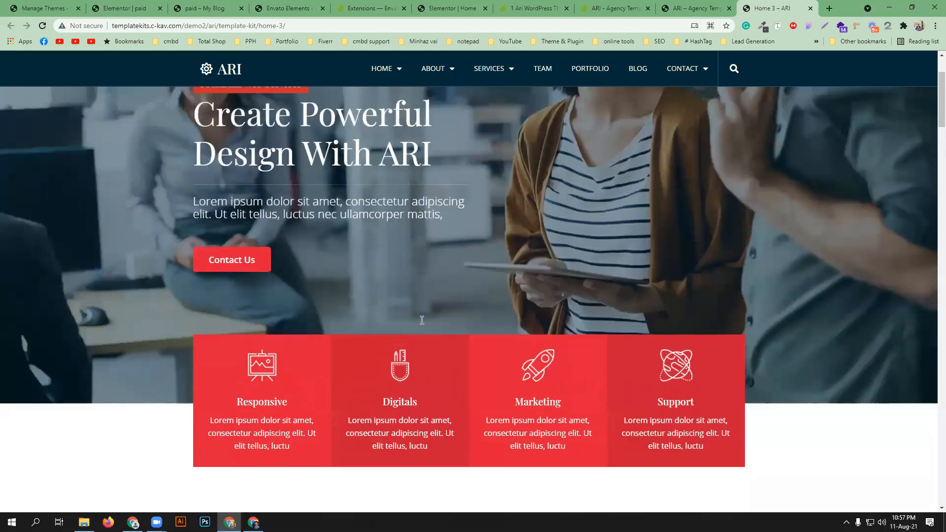
scroll(623, 402, down, 4)
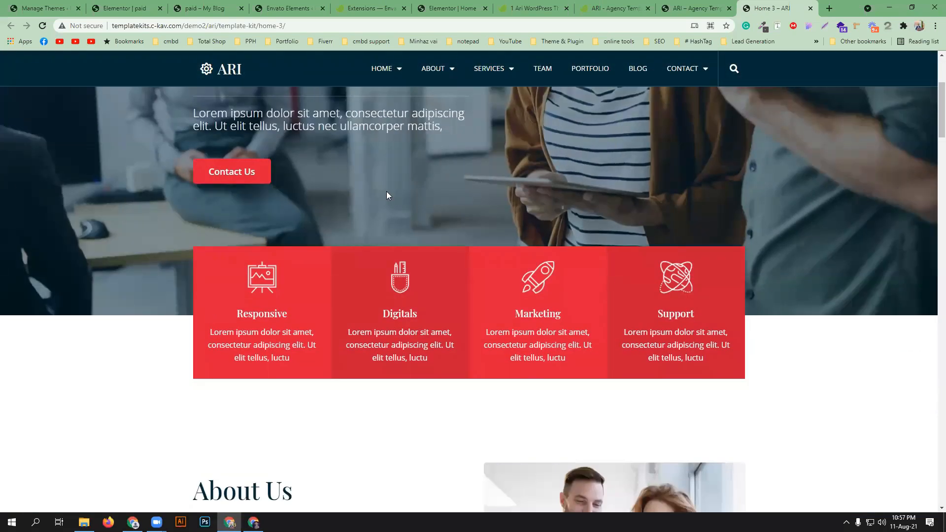
scroll(340, 259, up, 4)
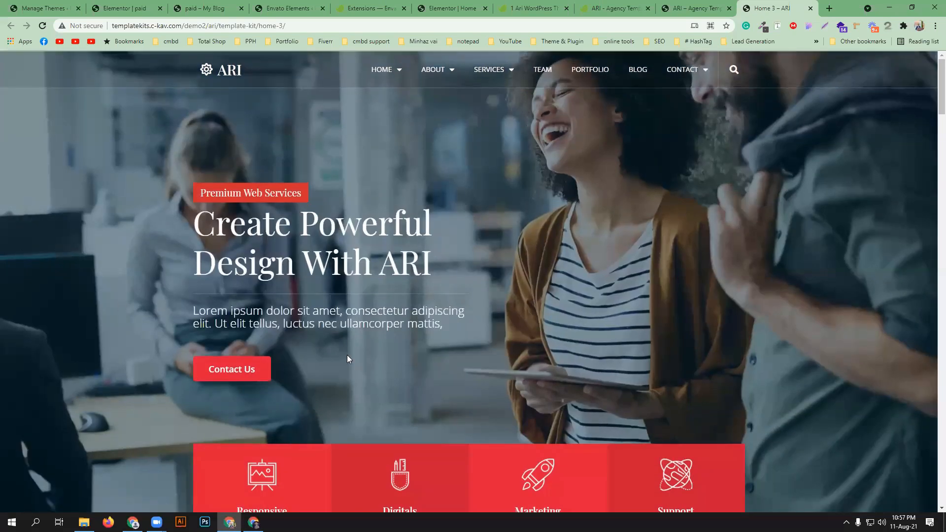
scroll(244, 356, down, 10)
scroll(345, 309, up, 2)
scroll(325, 305, down, 3)
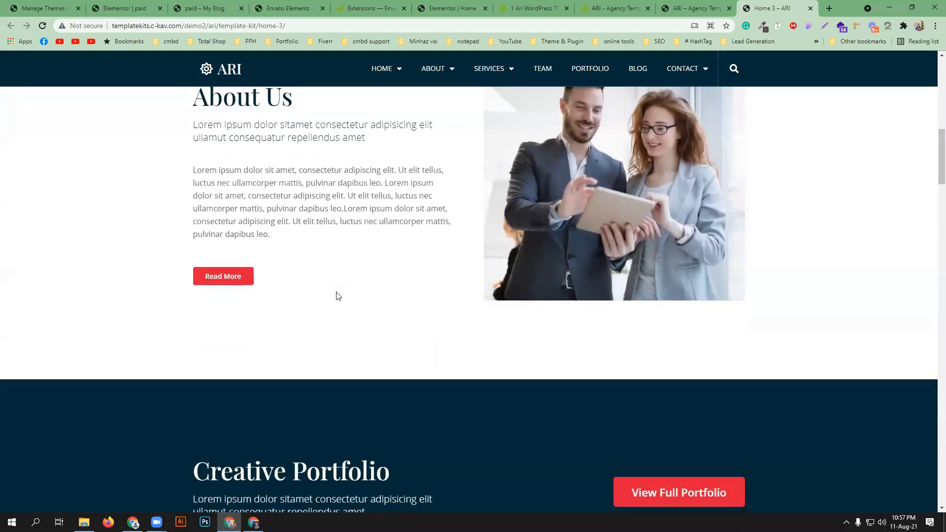
Examine the Home 3 page from the Creative Portfolio grid through brand logos, Success Story, testimonials and news to the footer
scroll(331, 305, down, 5)
scroll(491, 349, down, 4)
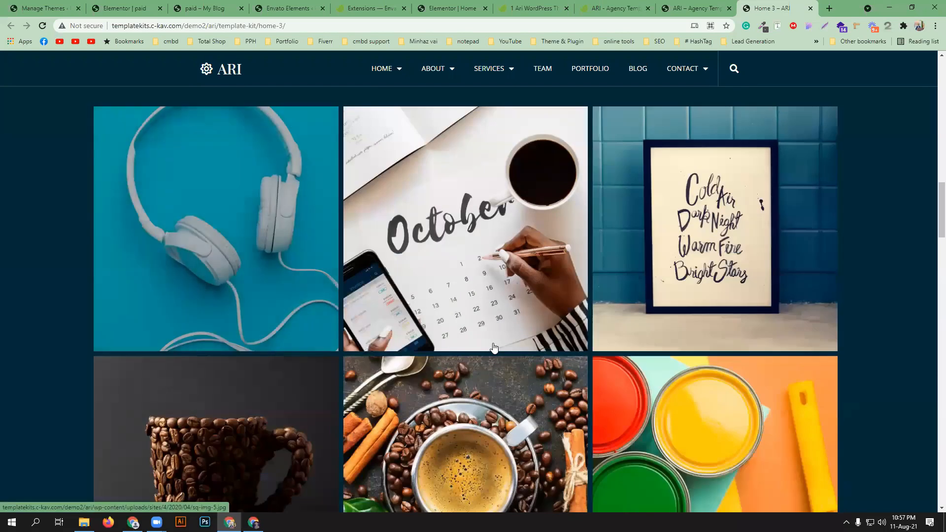
scroll(491, 349, down, 12)
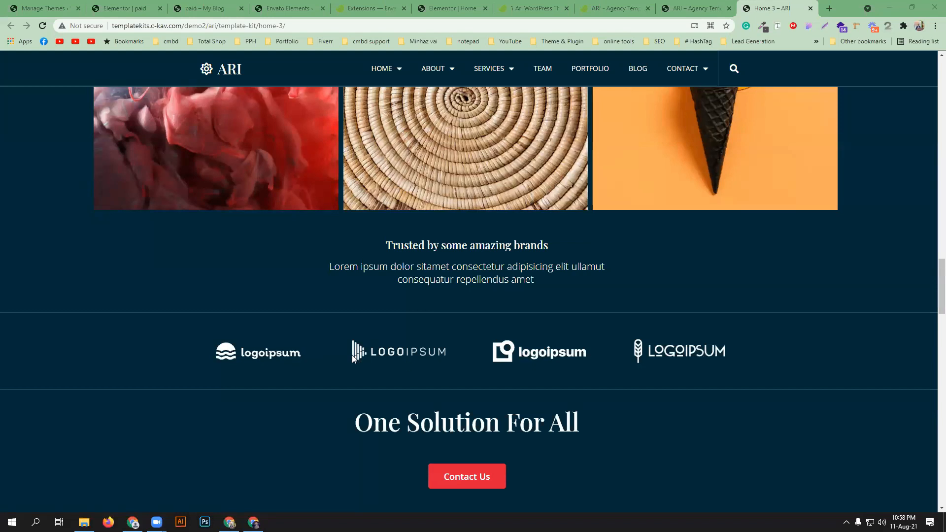
scroll(783, 419, down, 3)
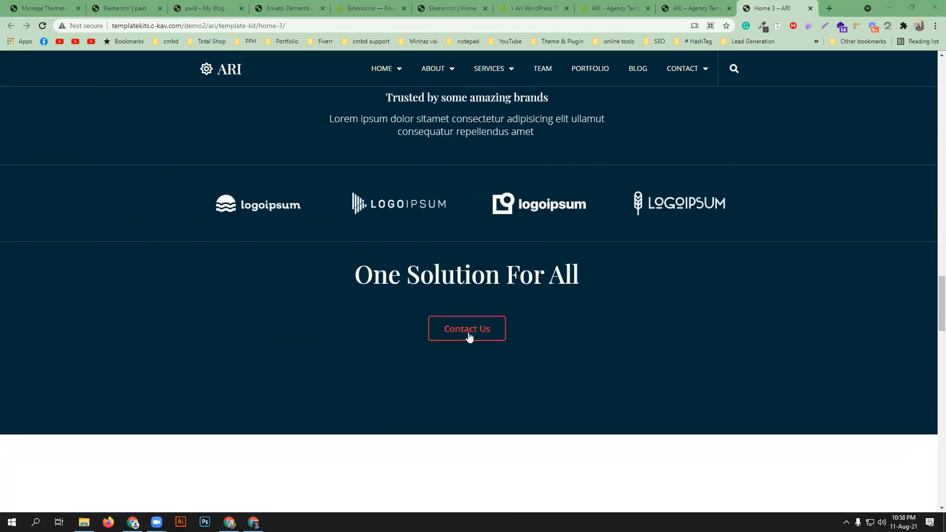
scroll(609, 338, up, 7)
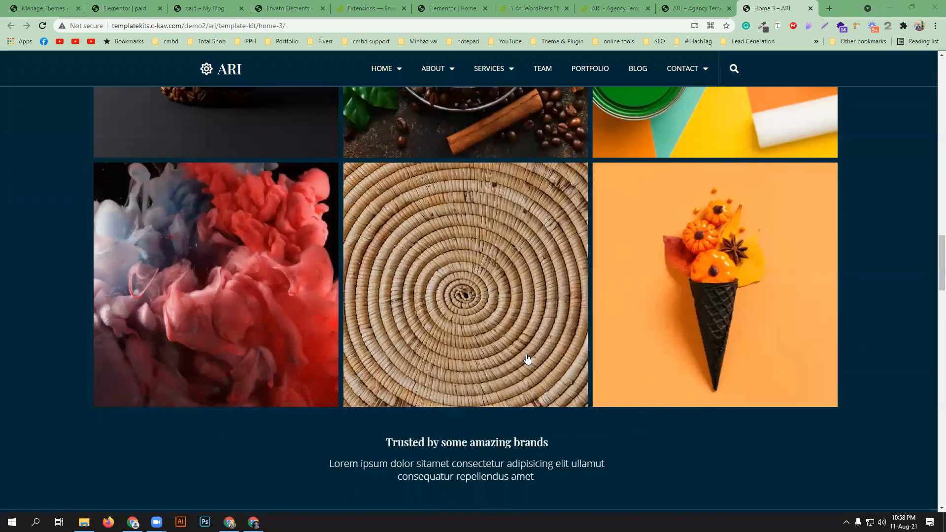
scroll(610, 379, down, 4)
scroll(609, 380, down, 9)
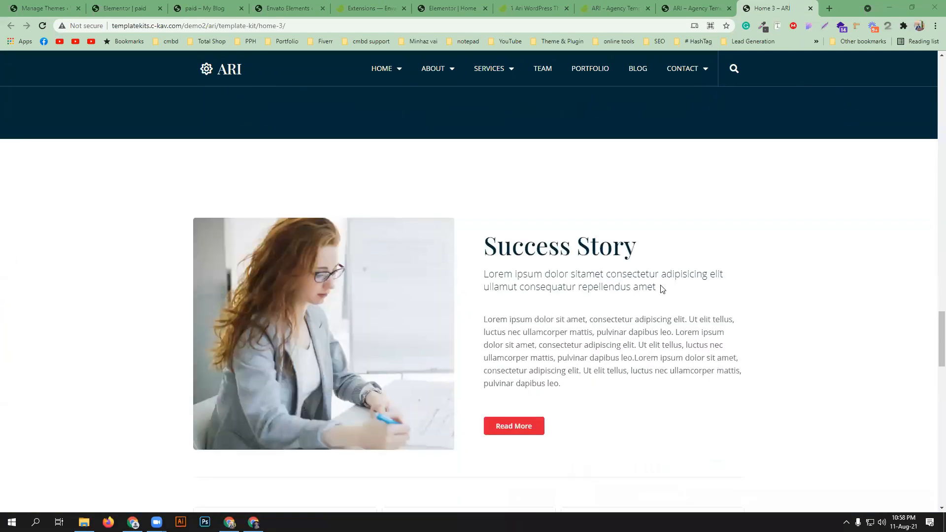
scroll(587, 365, down, 5)
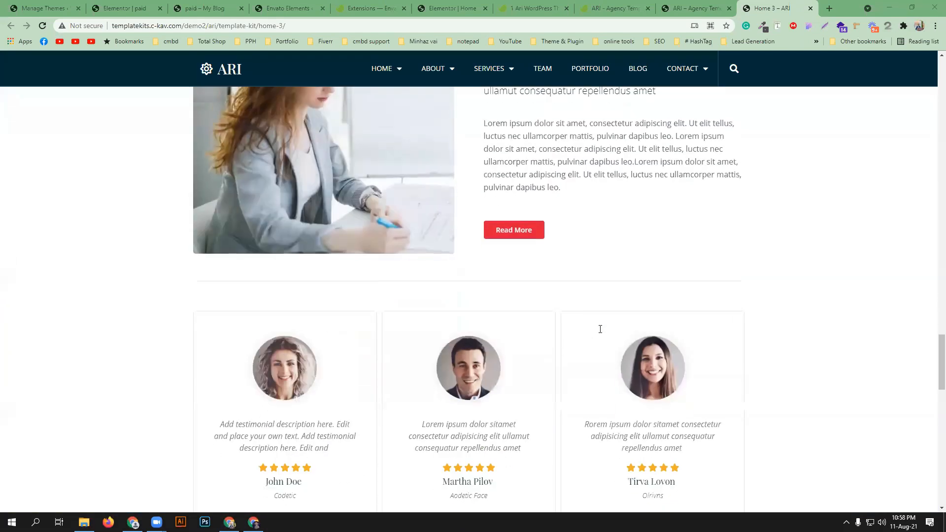
scroll(600, 329, up, 2)
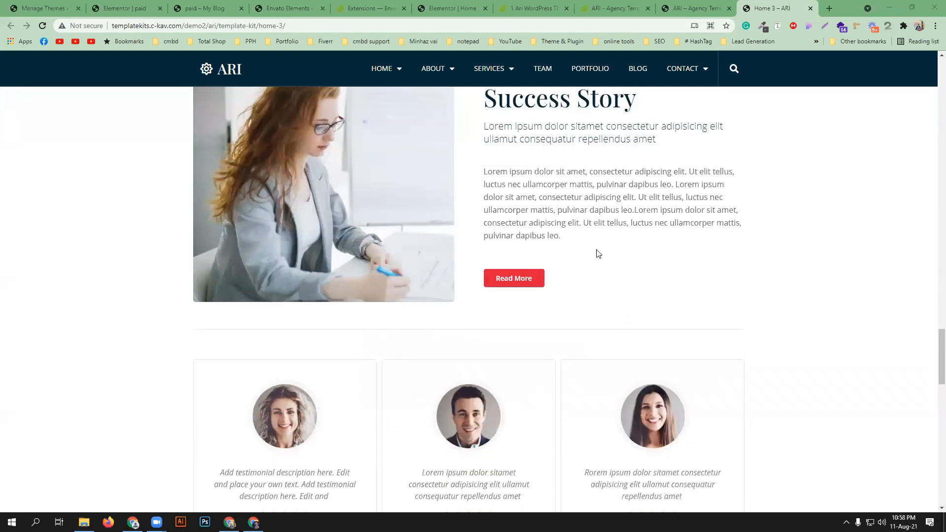
scroll(598, 253, down, 3)
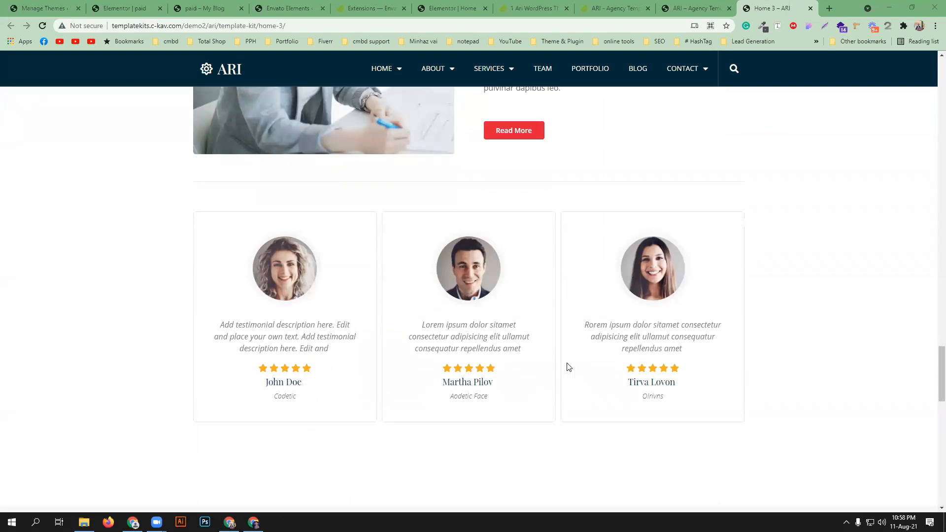
scroll(571, 360, down, 7)
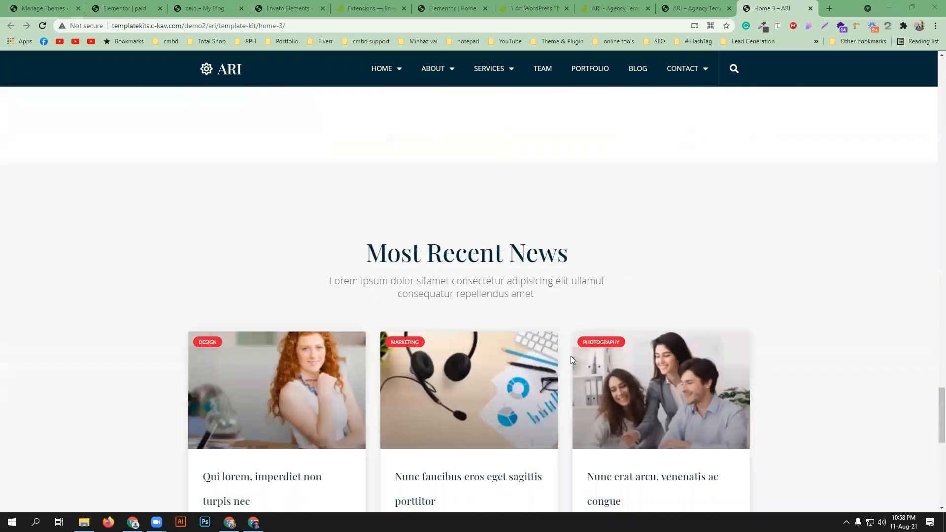
scroll(601, 319, down, 3)
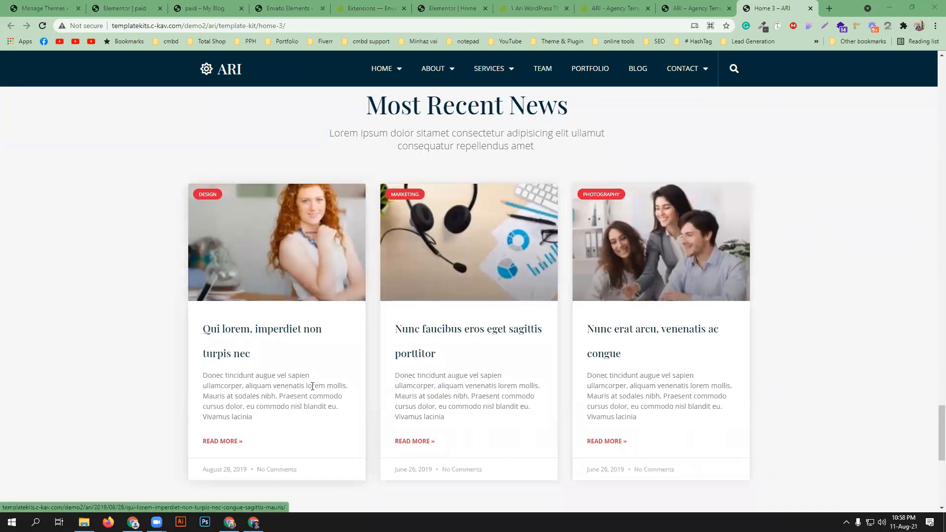
scroll(460, 332, down, 7)
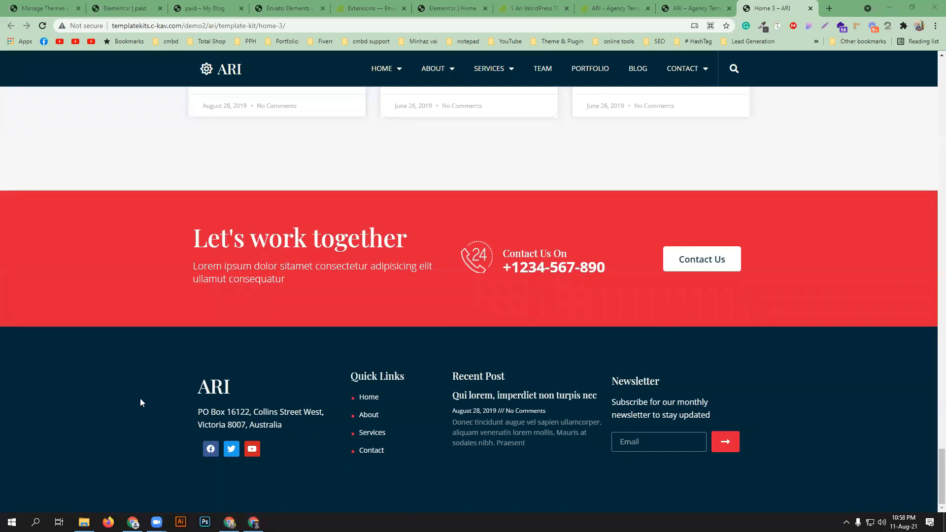
Go back over the Home 3 page sections from the footer up to the hero banner
scroll(146, 397, up, 10)
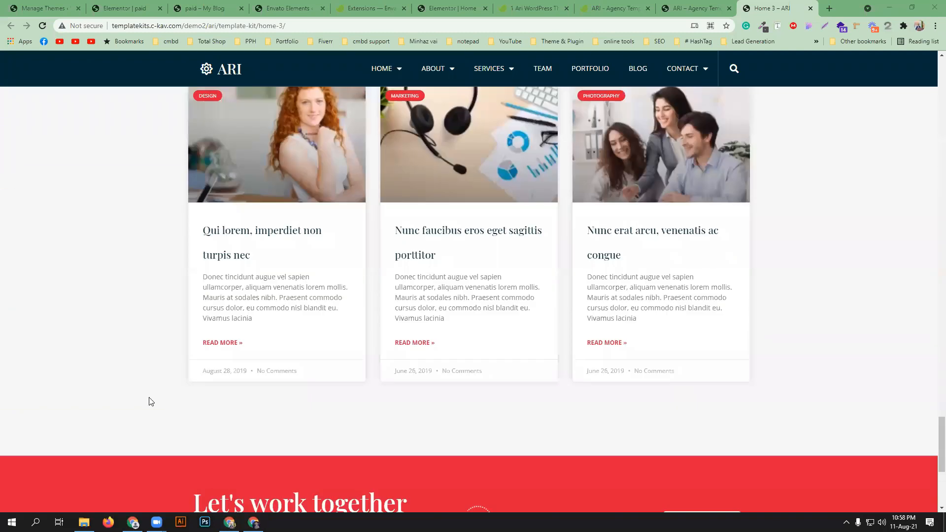
scroll(150, 401, up, 10)
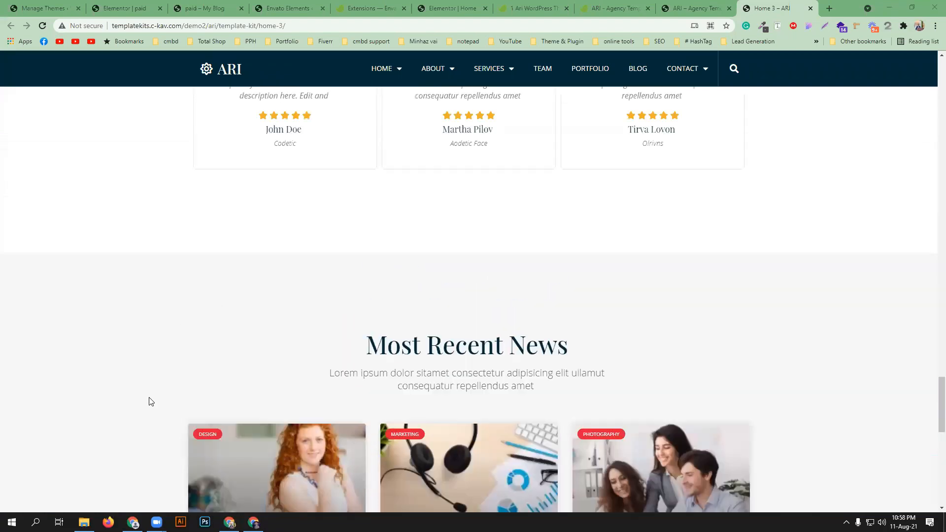
scroll(151, 401, up, 14)
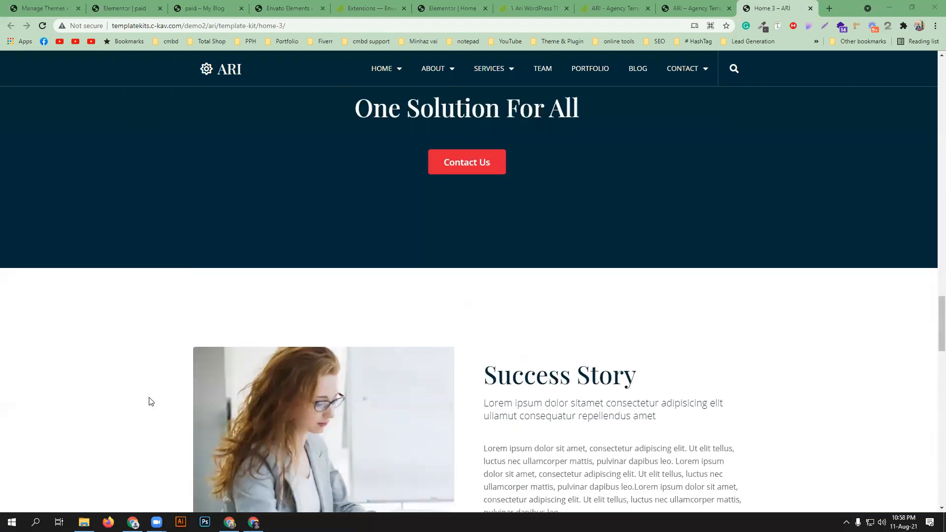
scroll(151, 400, up, 11)
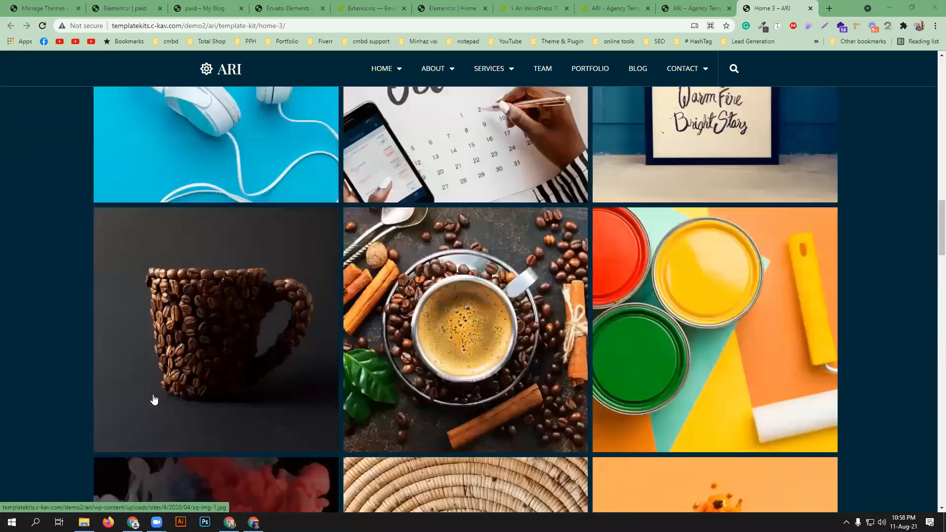
scroll(153, 399, up, 9)
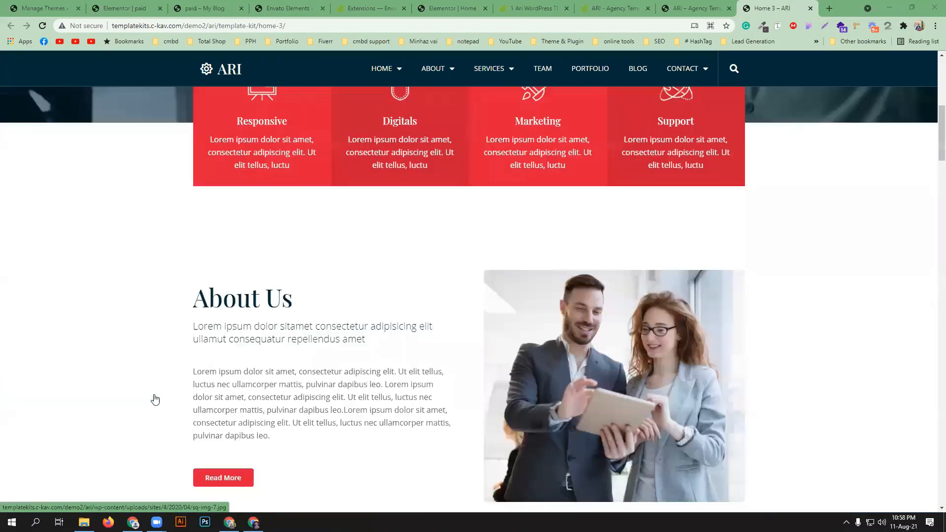
scroll(111, 441, up, 2)
scroll(111, 442, up, 3)
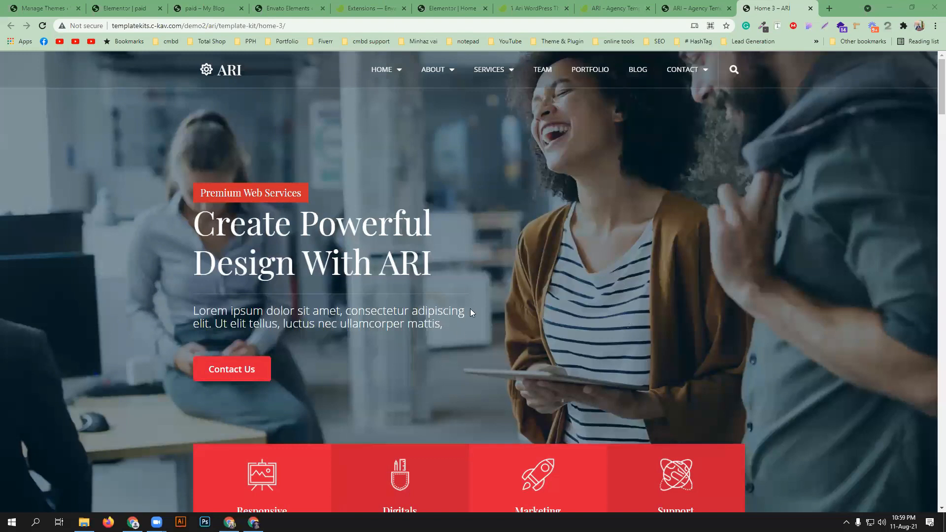
Deactivate the Envato Elements plugin in the WordPress admin and delete it
click(63, 5)
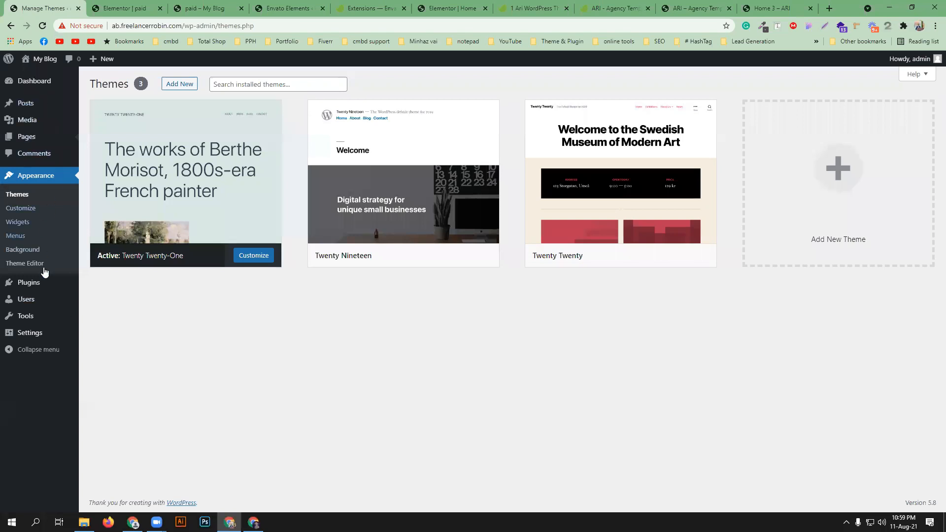
click(26, 282)
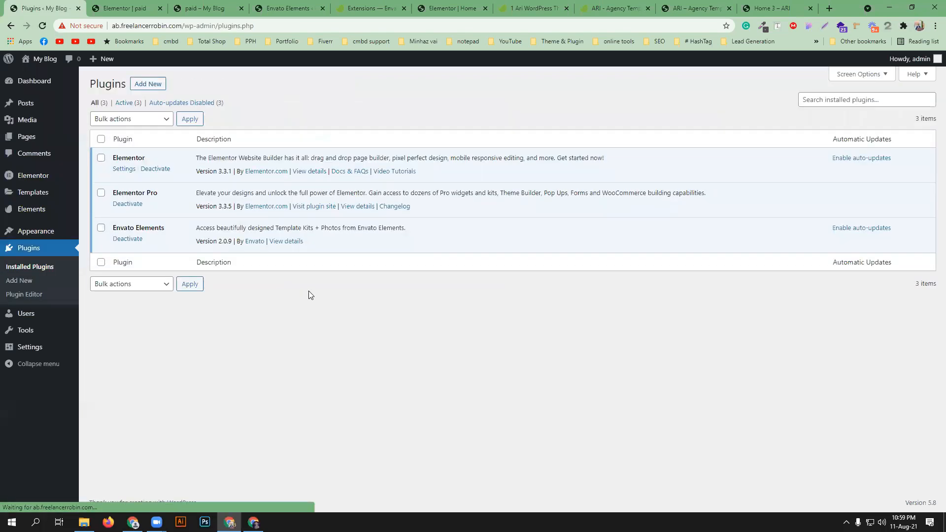
click(128, 240)
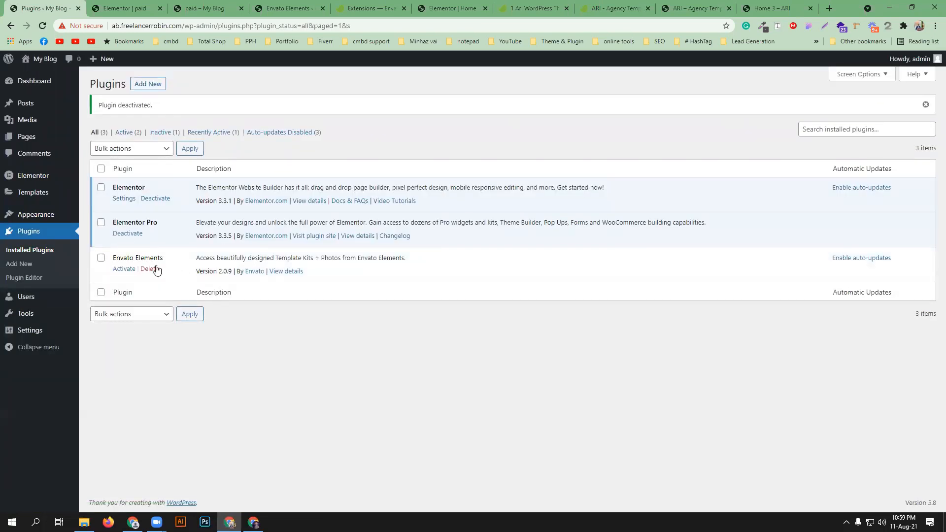
click(156, 269)
key(Return)
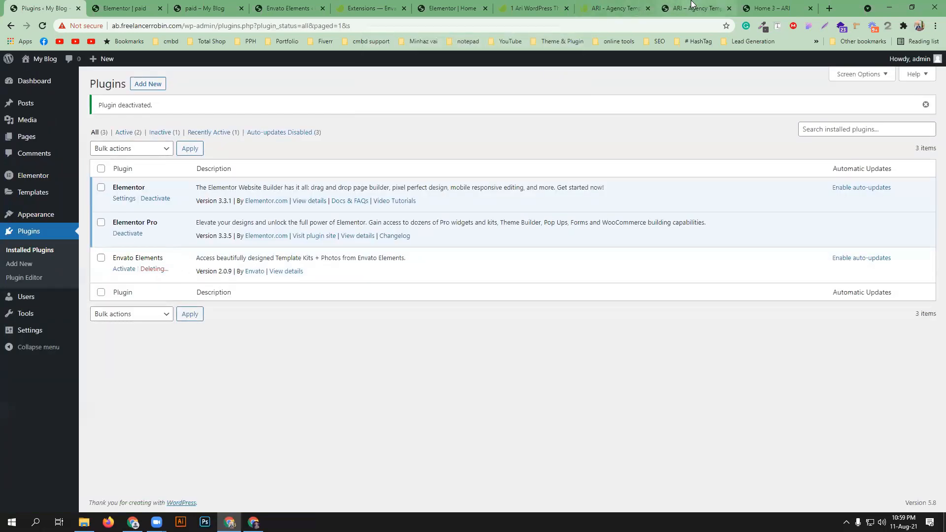
click(692, 4)
click(54, 8)
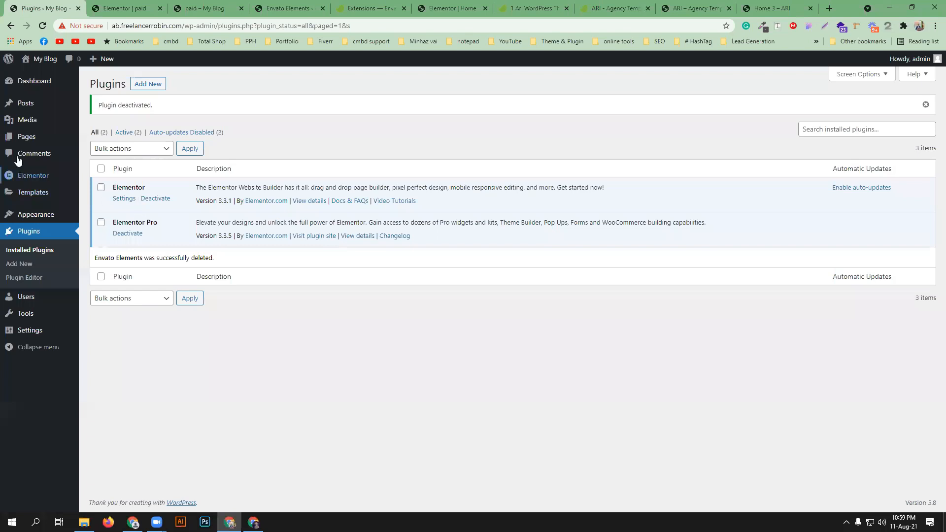
Open a new WordPress page in a separate tab and close all other tabs except Plugins and the Home 3 preview
mouse_move(20, 137)
middle_click(101, 138)
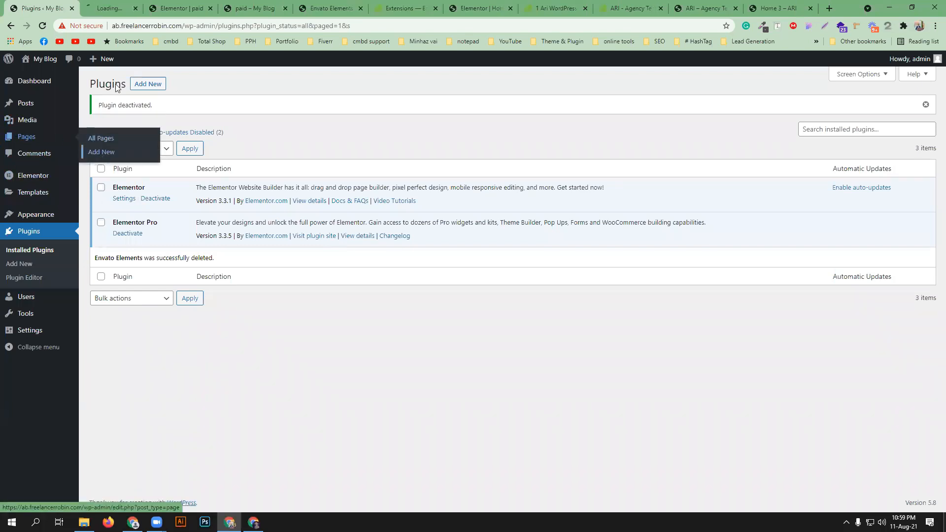
click(220, 8)
click(220, 9)
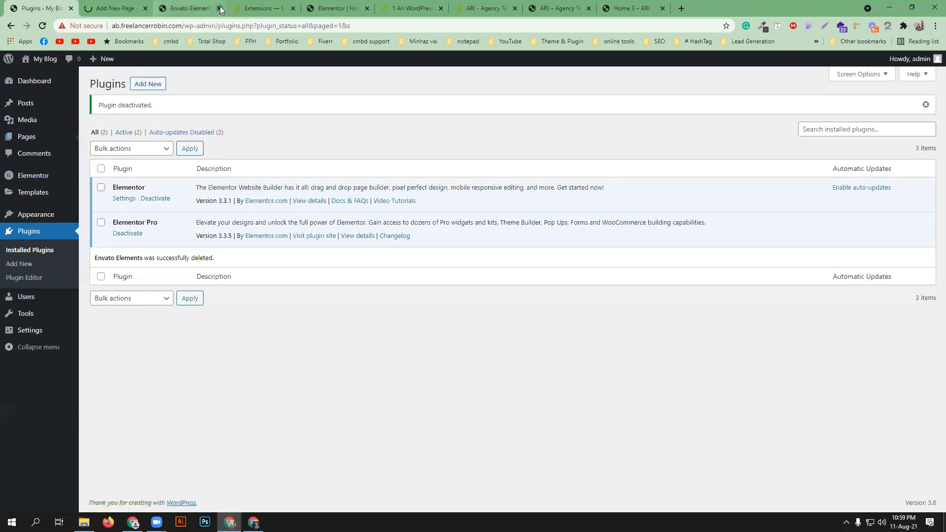
click(220, 8)
click(219, 8)
click(219, 8)
click(220, 8)
click(220, 8)
click(220, 8)
Title the new page "ari" and publish it
click(117, 8)
click(255, 148)
text(ari)
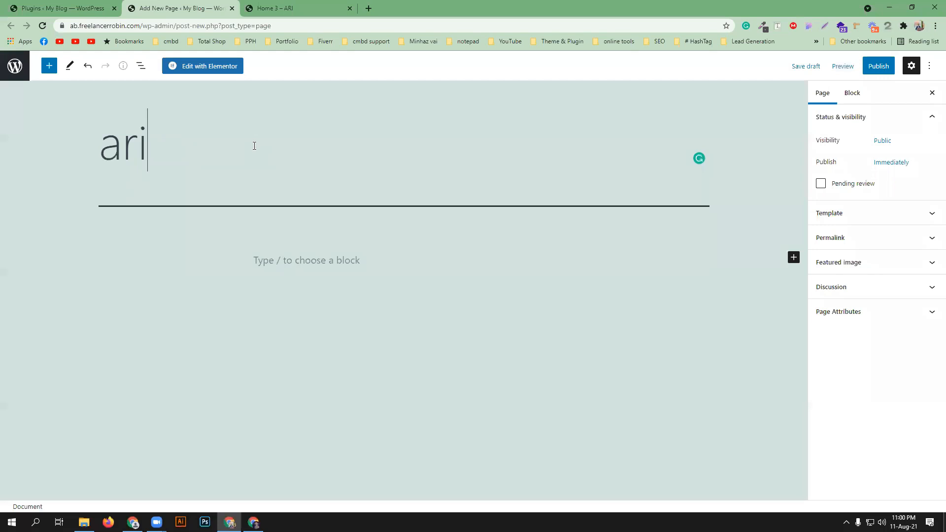
click(864, 67)
click(863, 70)
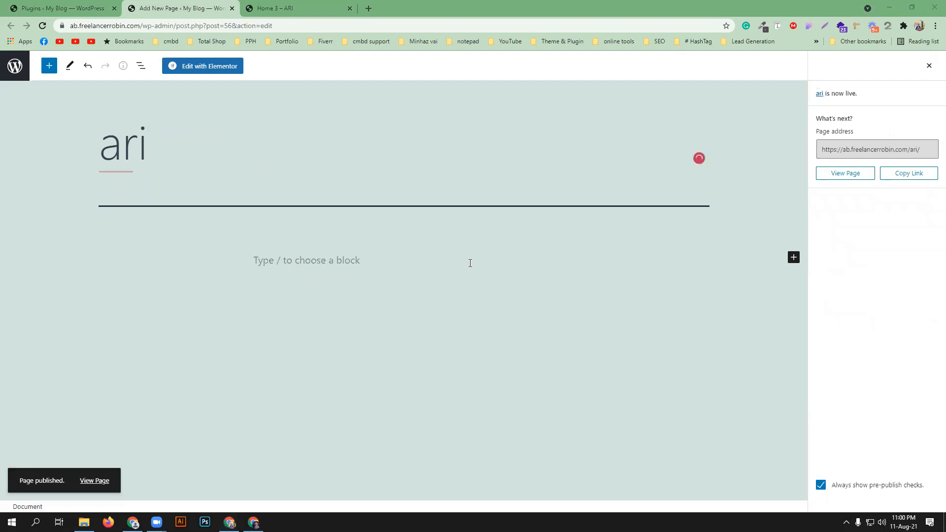
Open the ari page in Elementor and set its page layout to Elementor Canvas
click(203, 67)
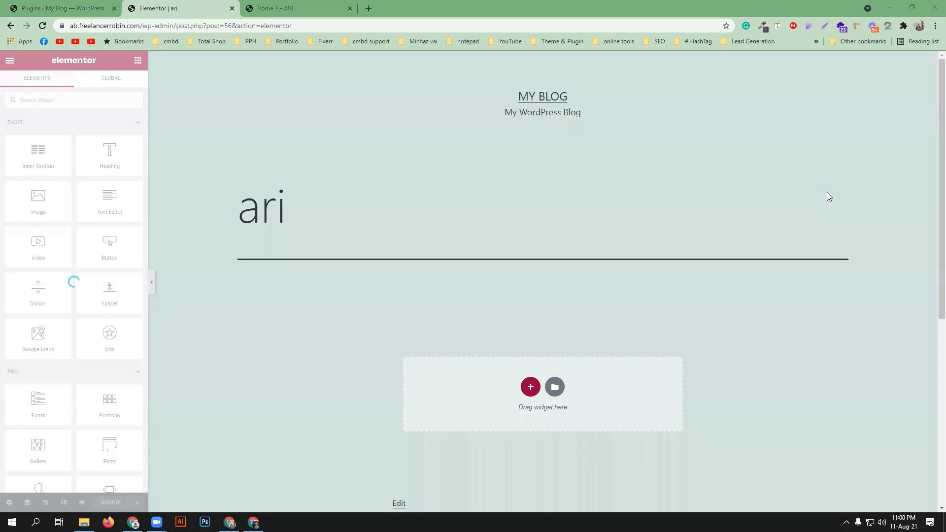
click(8, 503)
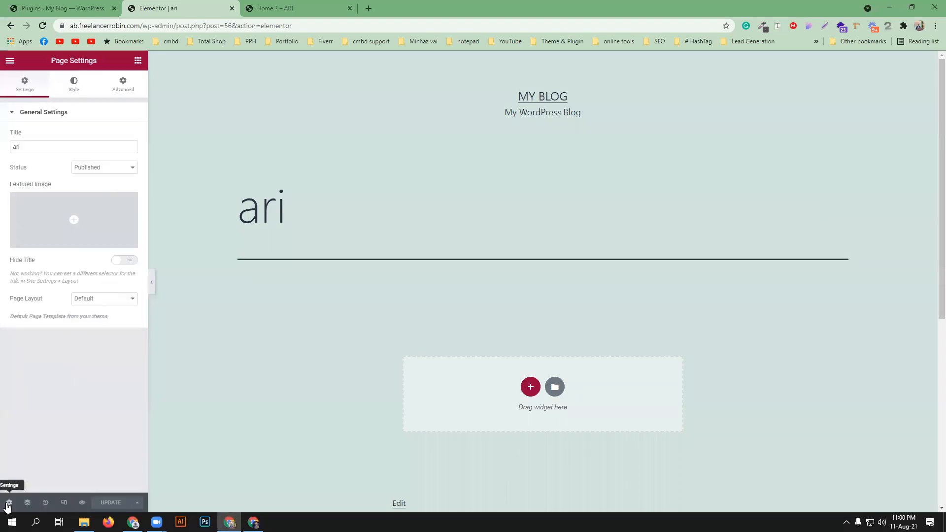
click(116, 298)
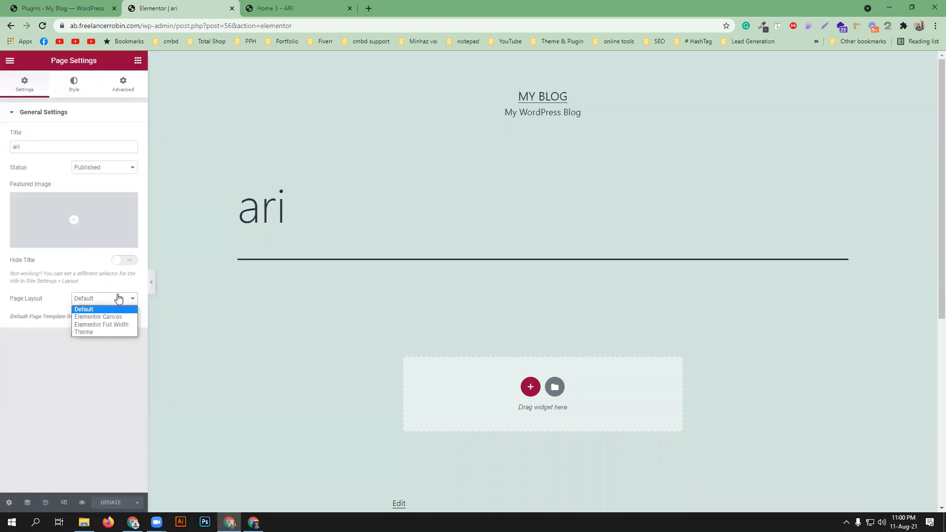
click(108, 316)
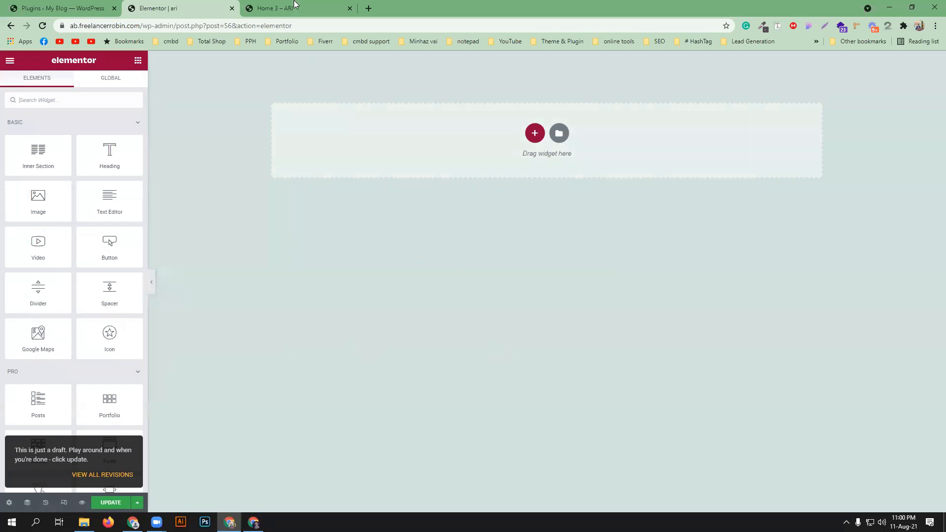
Inspect the Home 3 hero banner's text elements: the Premium Web Services label, the main heading and the description
key(ctrl+Tab)
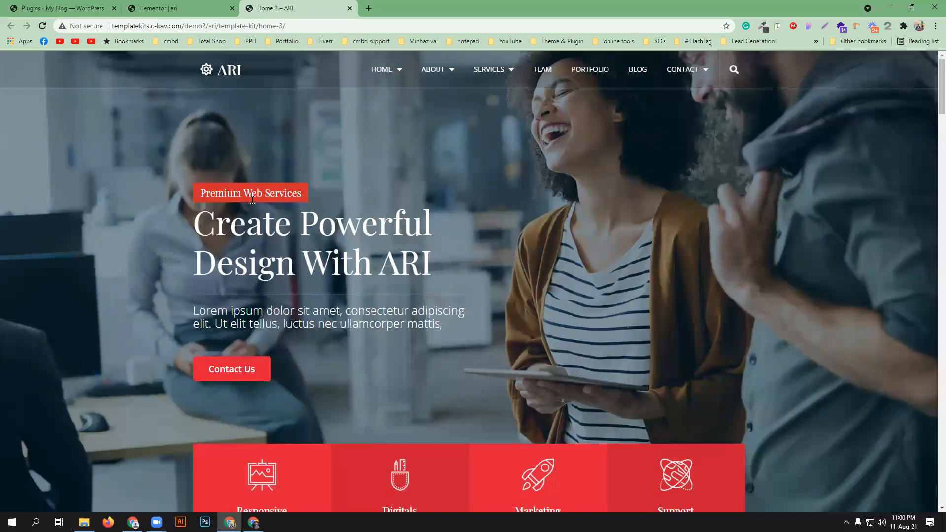
drag(244, 192, 305, 193)
drag(200, 192, 300, 197)
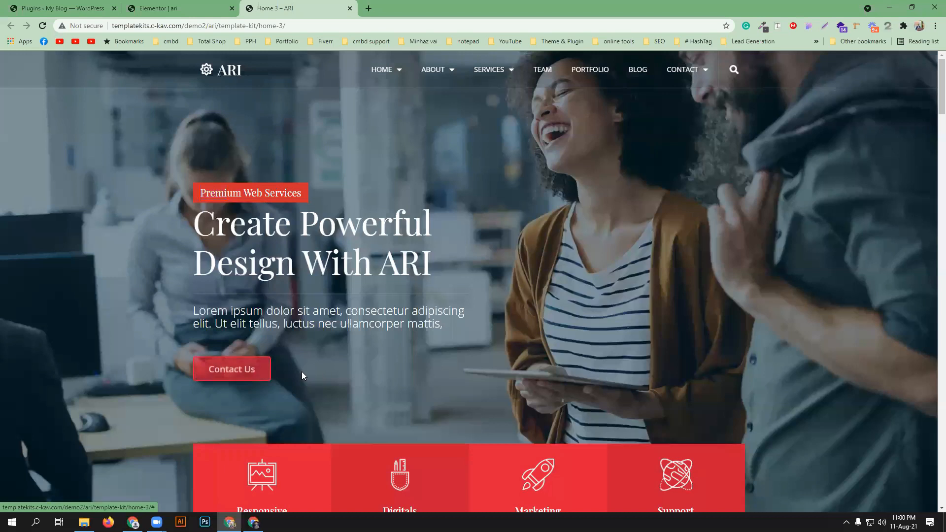
drag(246, 232, 303, 257)
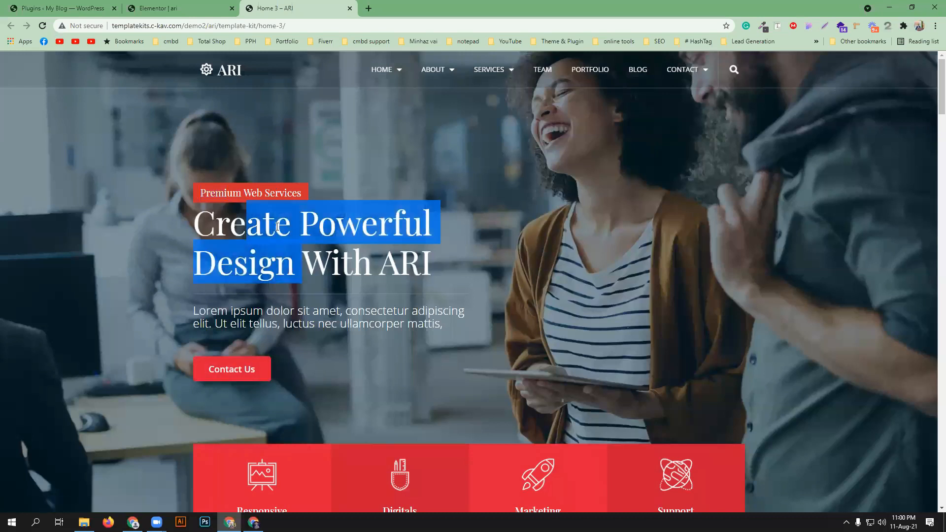
click(286, 301)
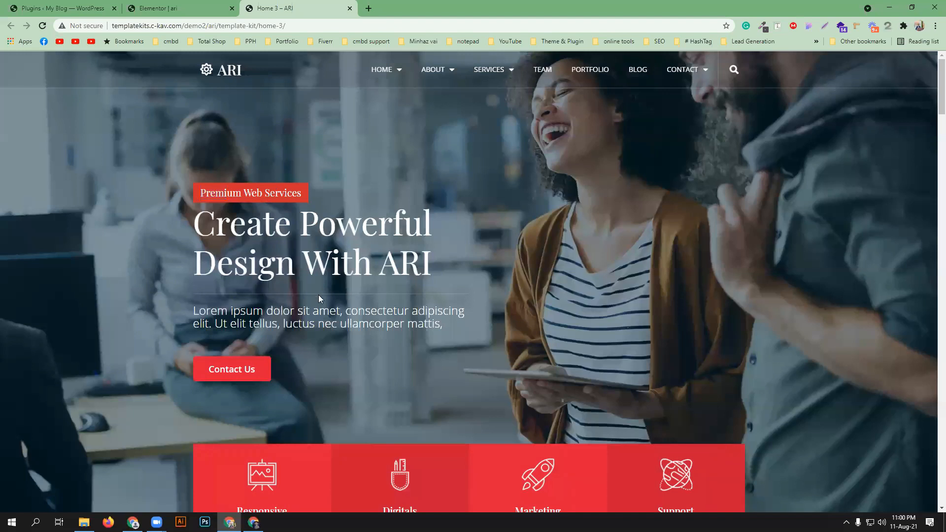
drag(313, 311, 413, 316)
click(412, 316)
Add a new single-column section to the ari page, consulting the Home 3 preview for the banner's structure
click(197, 8)
click(534, 133)
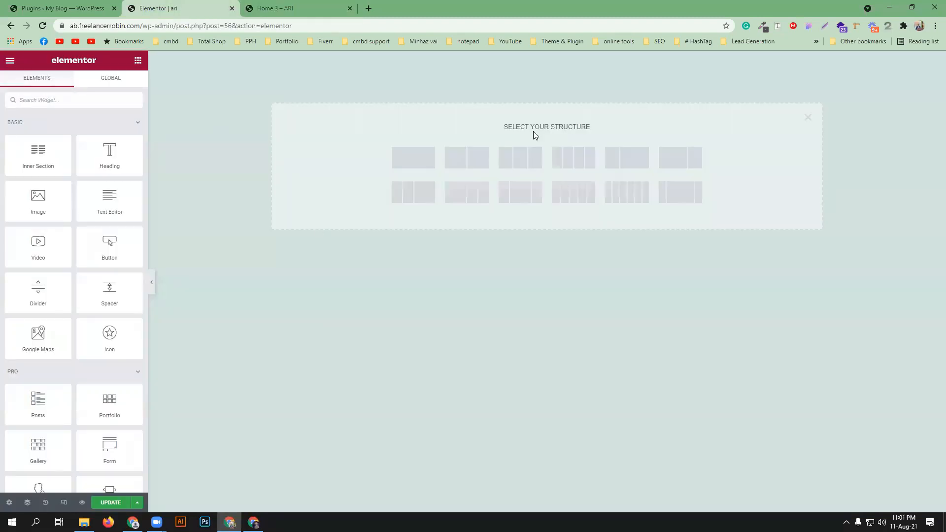
click(296, 8)
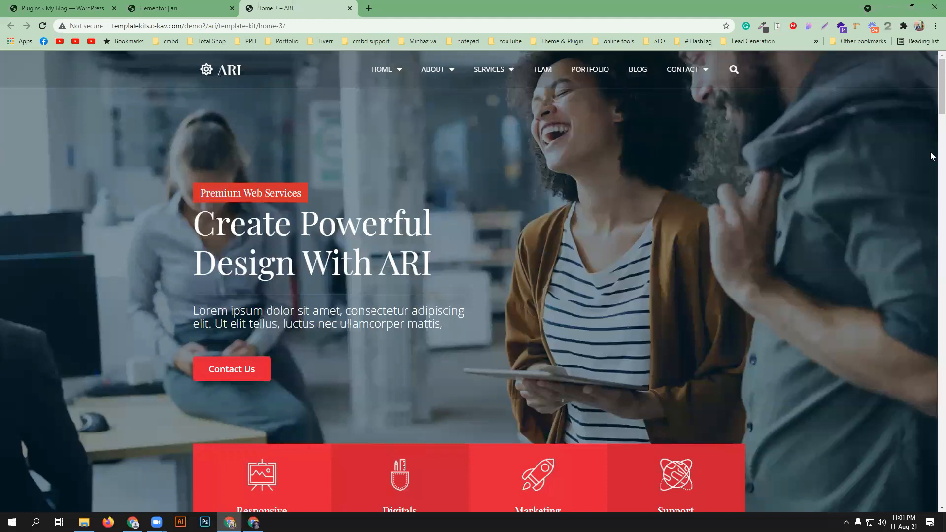
scroll(543, 322, down, 10)
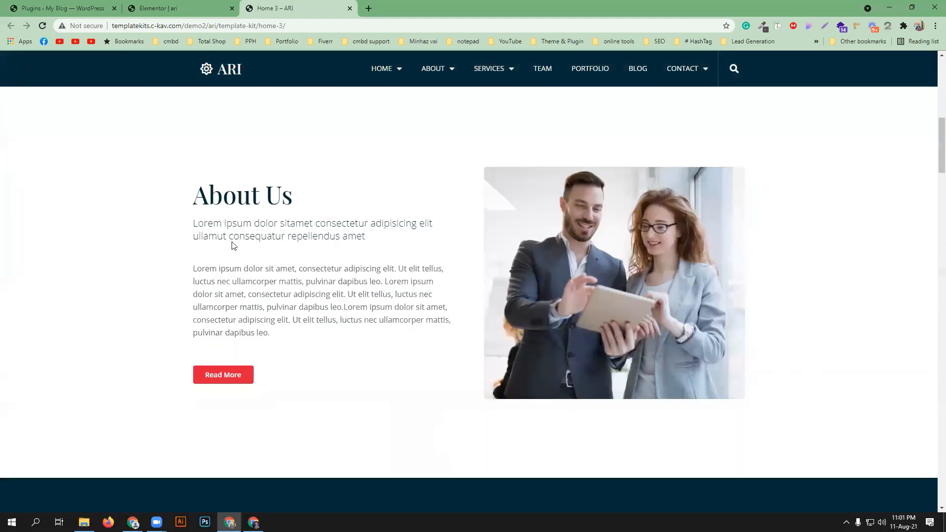
scroll(351, 268, up, 10)
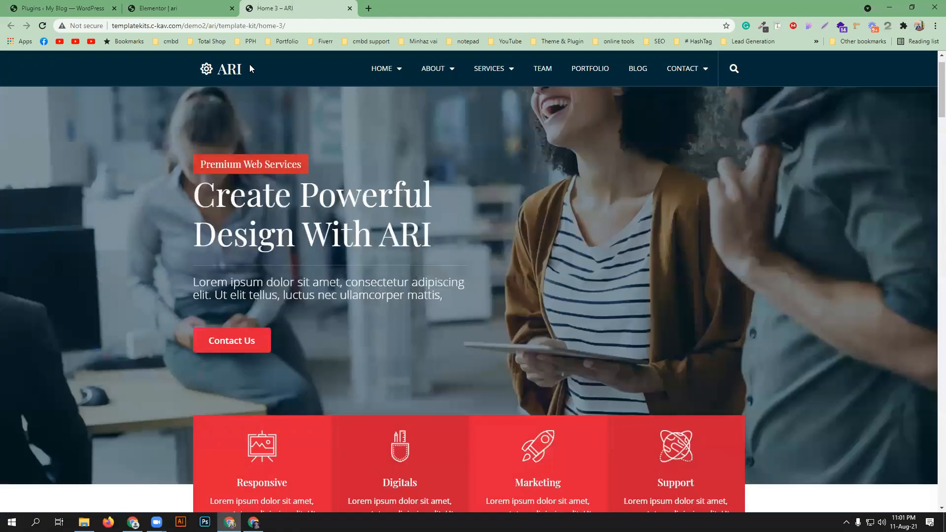
click(178, 8)
click(415, 159)
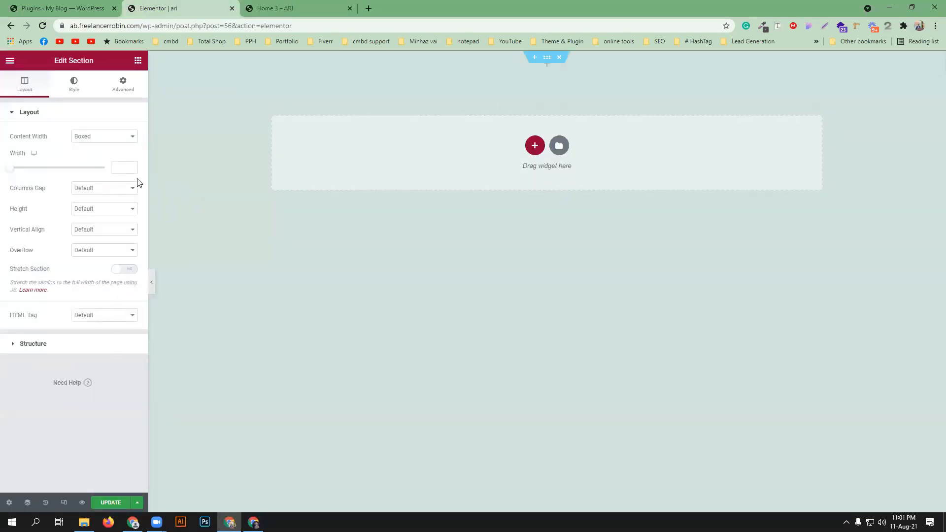
Set the section's content width to Full Width and its height to Min Height, and enable Stretch Section
click(101, 142)
click(101, 154)
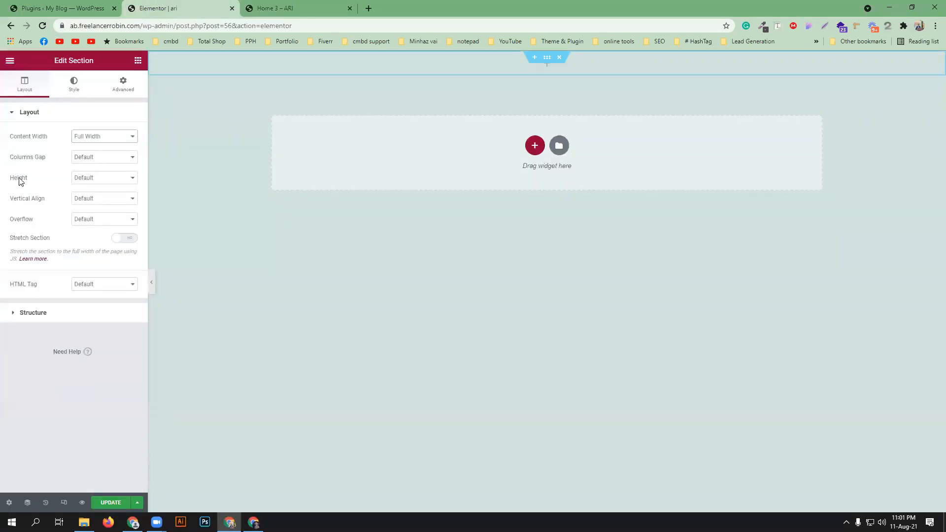
click(98, 181)
click(108, 199)
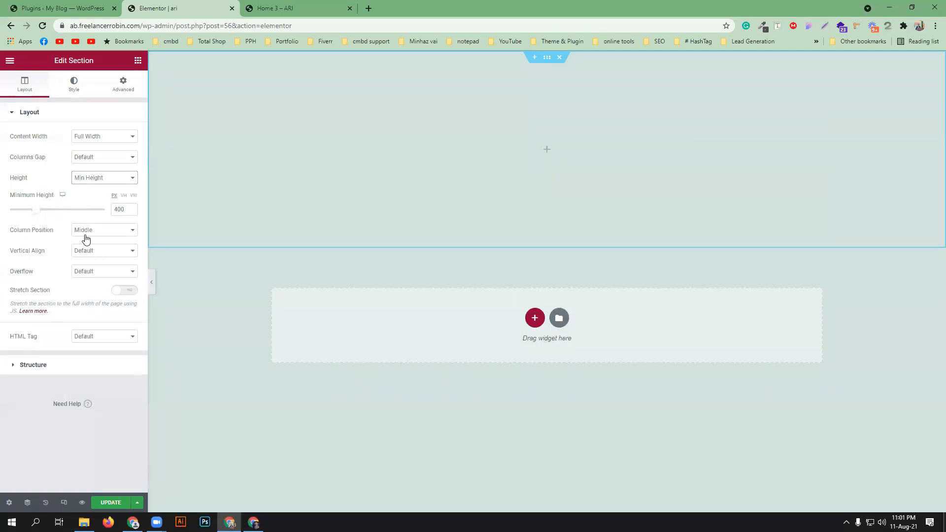
click(121, 291)
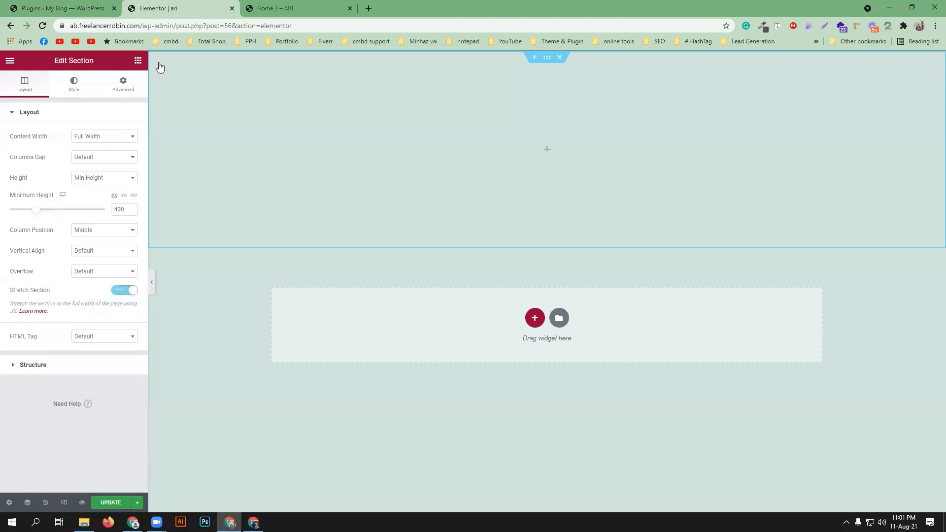
Add a Heading widget directly to the full-width section and preview it without the editing panel
click(138, 60)
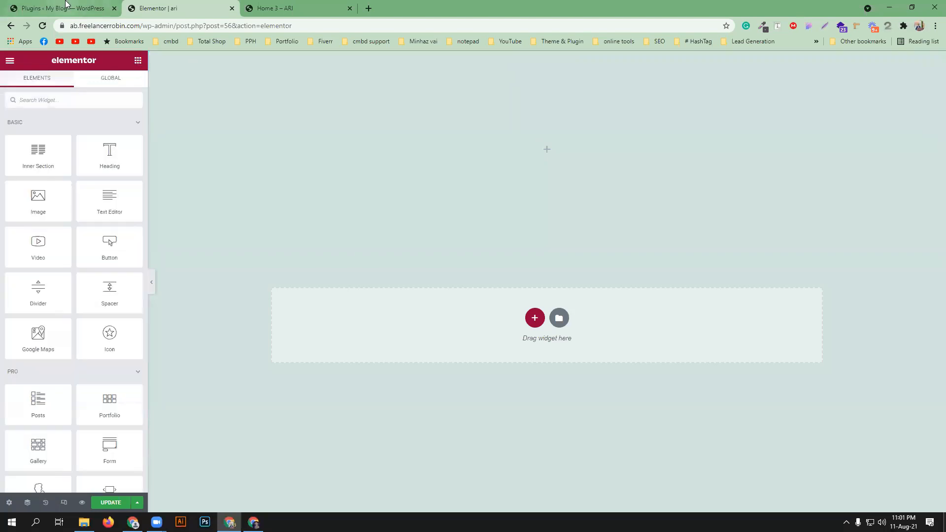
click(266, 7)
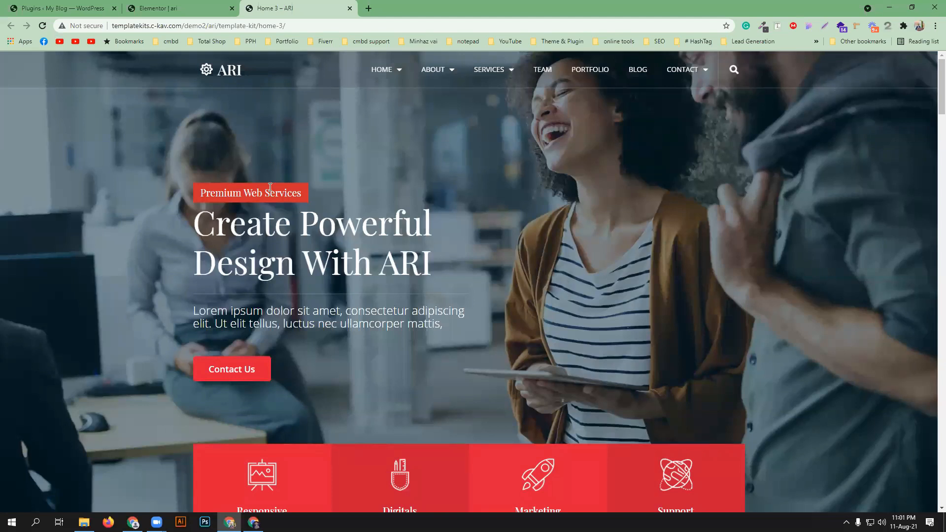
click(194, 7)
drag(102, 160, 515, 155)
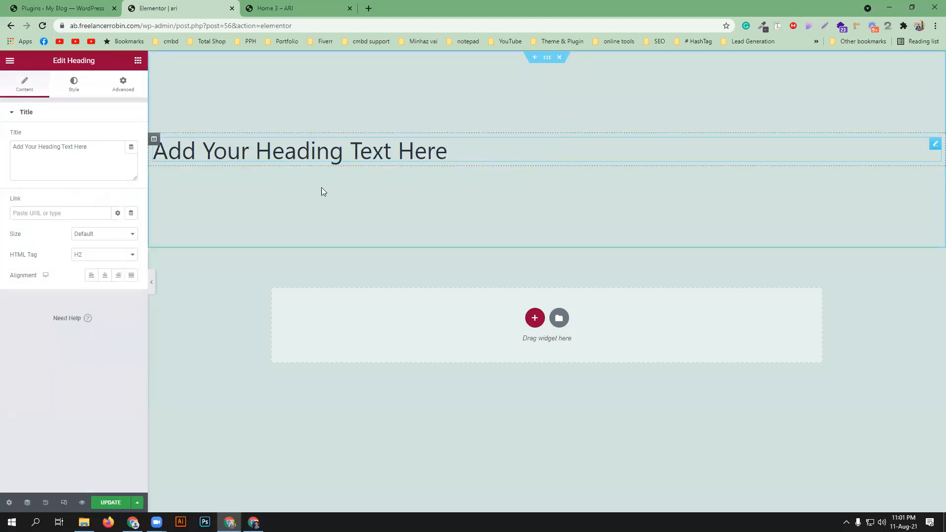
click(152, 281)
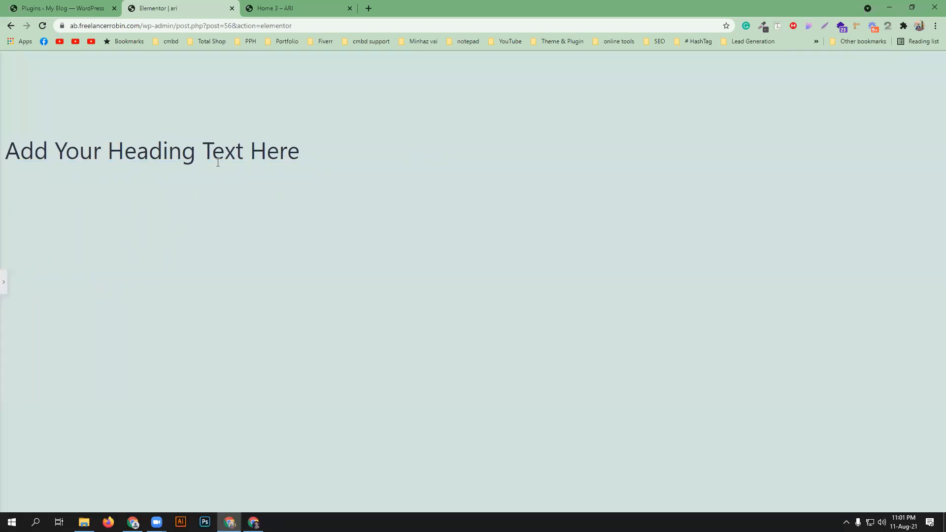
click(6, 283)
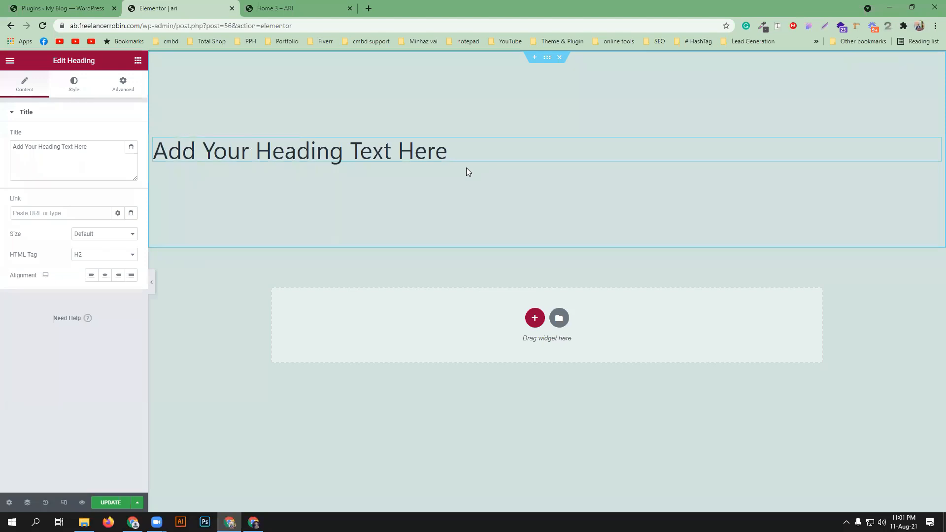
Delete the placeholder heading from the full-width section after comparing it with the Home 3 banner
right_click(477, 154)
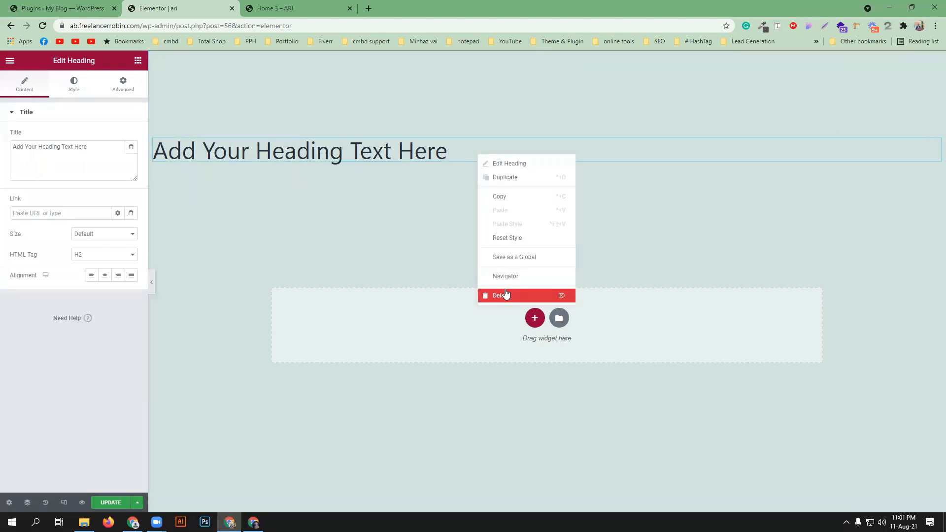
click(282, 7)
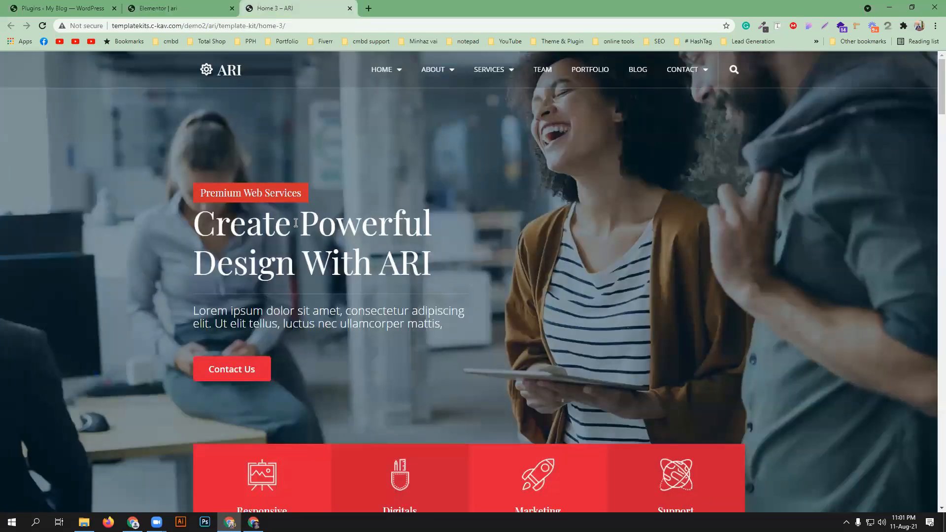
click(162, 7)
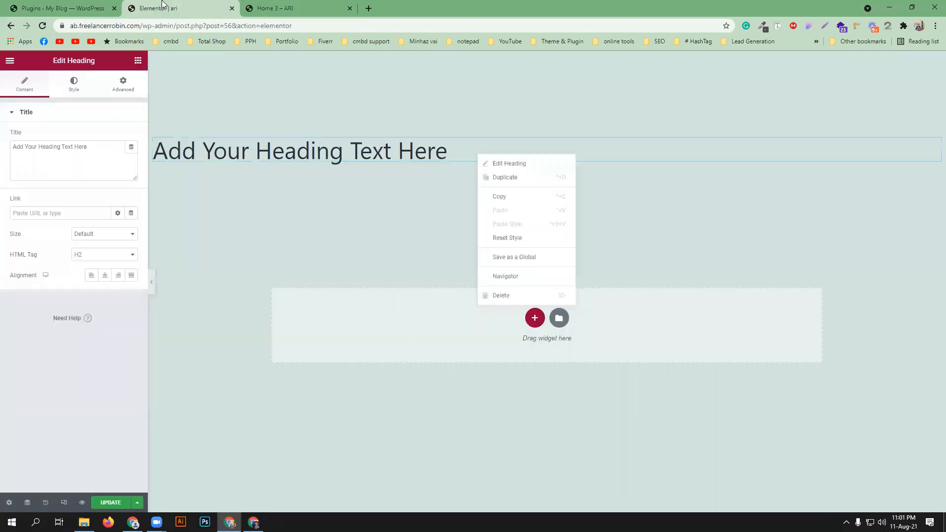
click(500, 295)
Insert an Inner Section widget into the empty full-width section and compare it with the Home 3 banner layout
mouse_move(103, 208)
mouse_down()
mouse_move(416, 163)
mouse_move(178, 207)
mouse_move(106, 203)
mouse_up()
drag(43, 154, 566, 158)
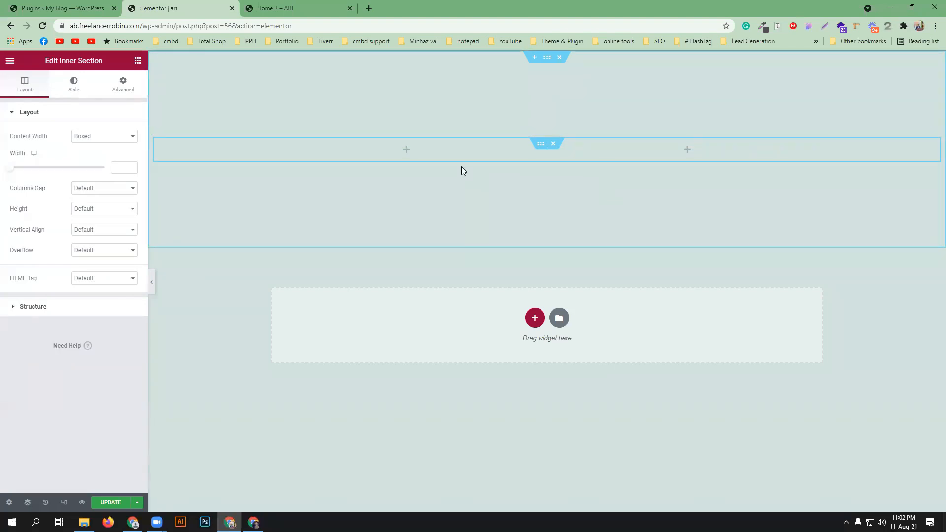
click(288, 8)
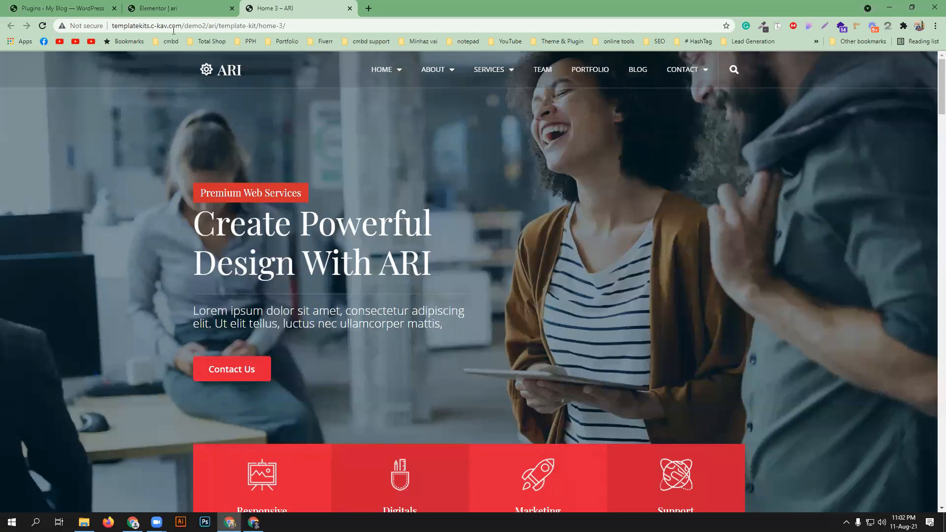
click(178, 6)
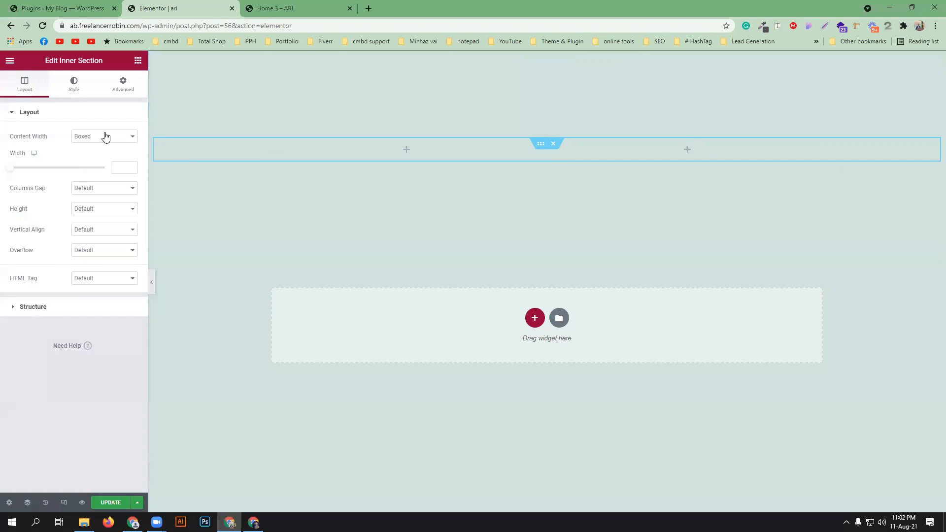
Try a Heading widget in the inner section's first column, compare it with the Home 3 banner, and remove it
click(137, 61)
drag(109, 153, 373, 148)
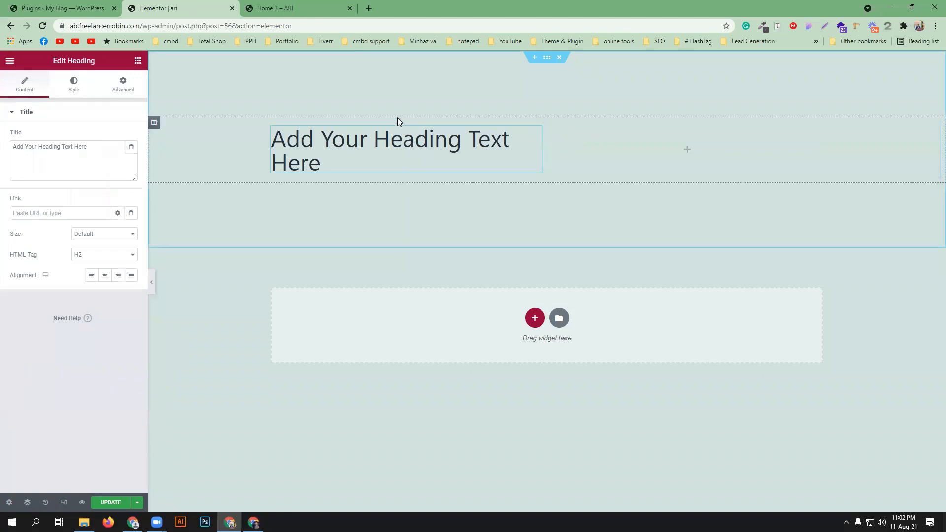
click(310, 8)
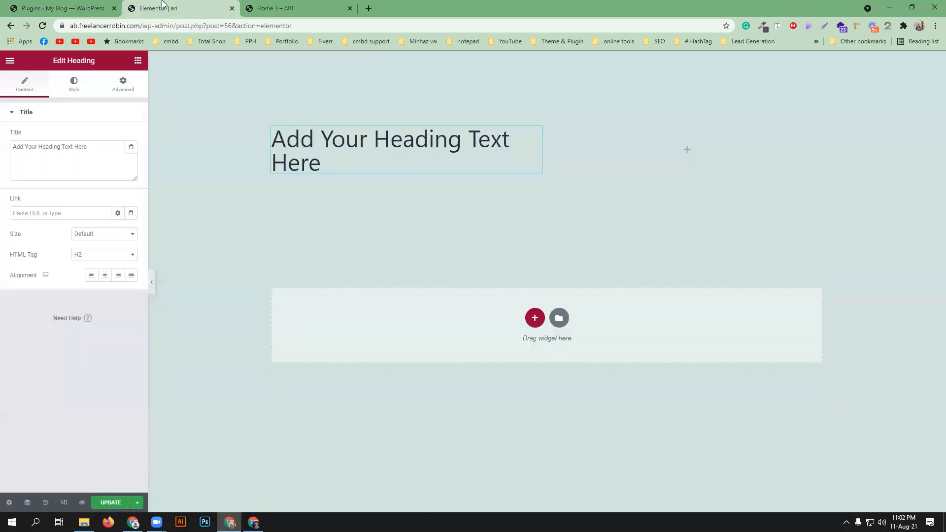
click(163, 8)
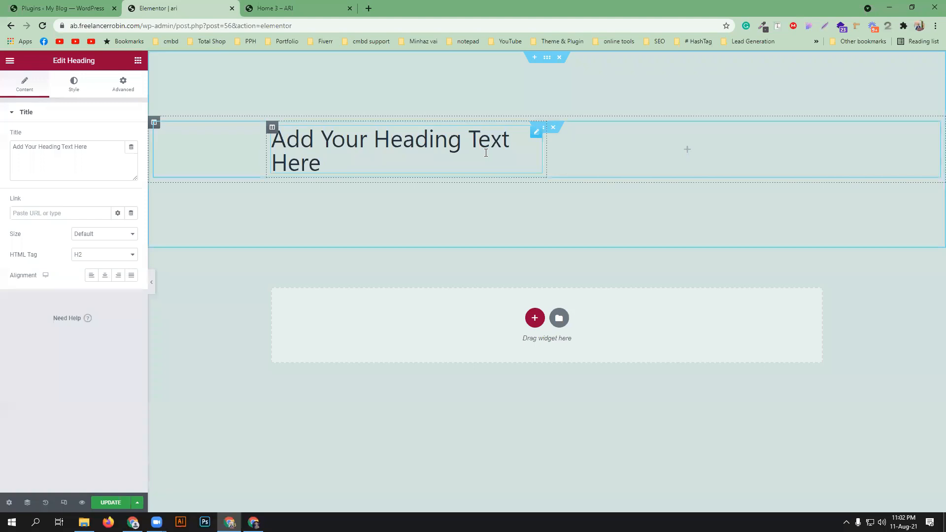
right_click(535, 132)
click(570, 273)
Add a Button widget to the inner section's first column with the banner label text "Premium Web Services"
click(295, 8)
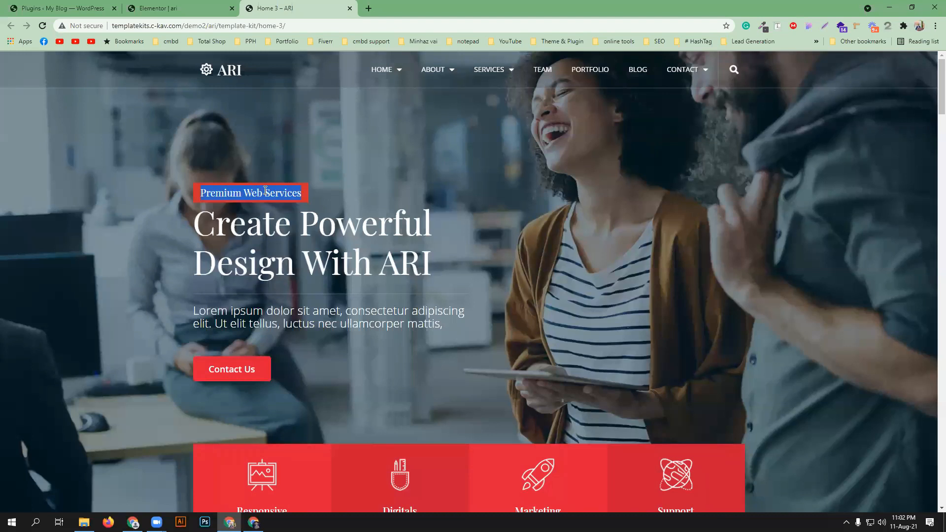
click(294, 191)
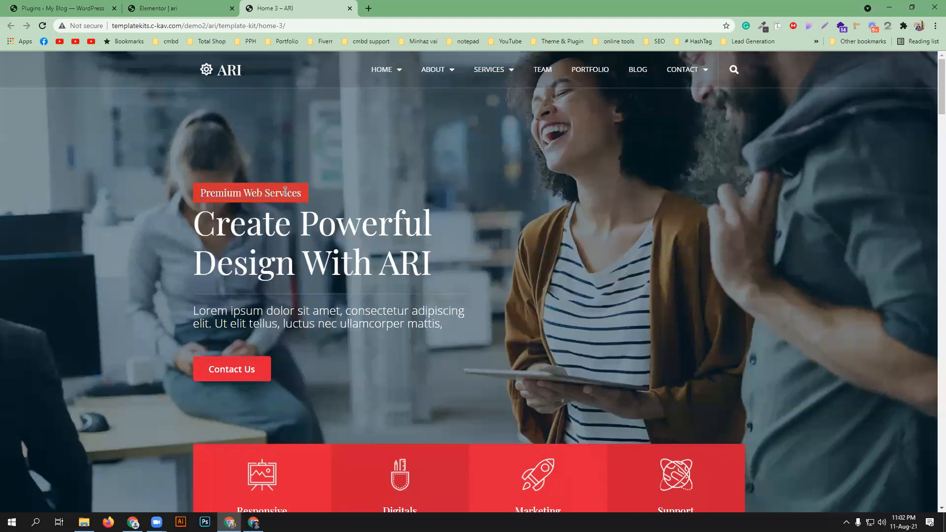
click(192, 8)
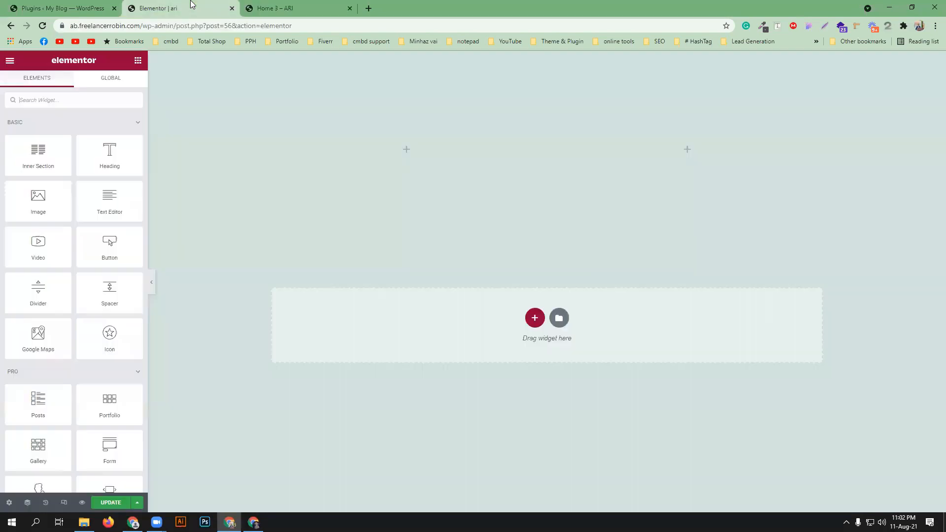
click(289, 8)
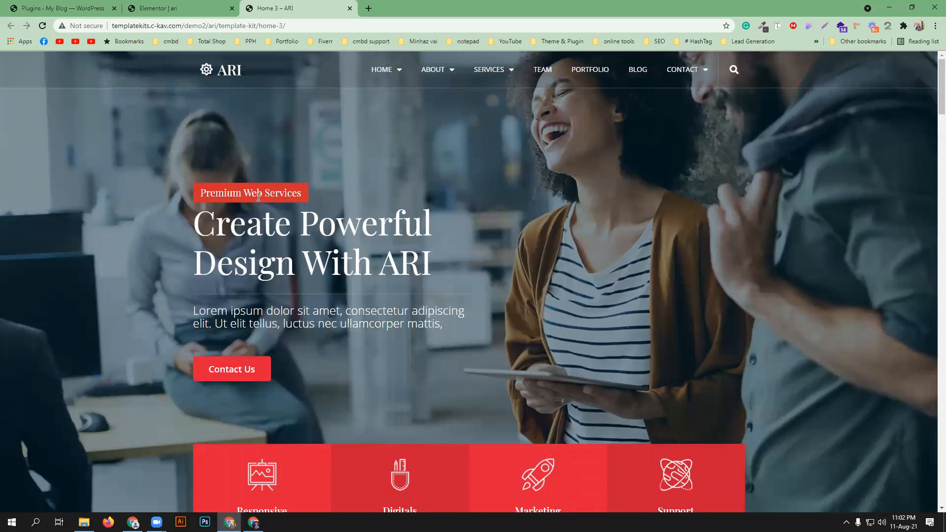
click(187, 8)
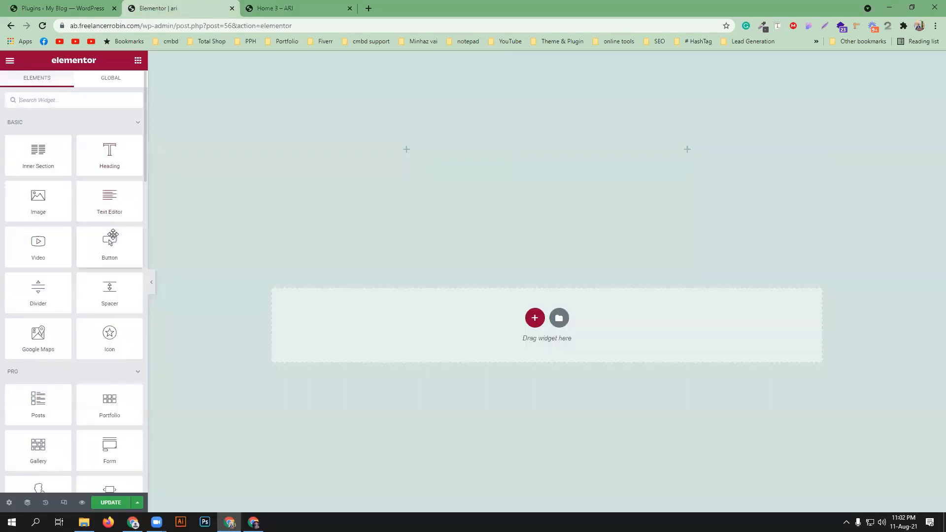
drag(113, 250, 420, 148)
triple_click(93, 157)
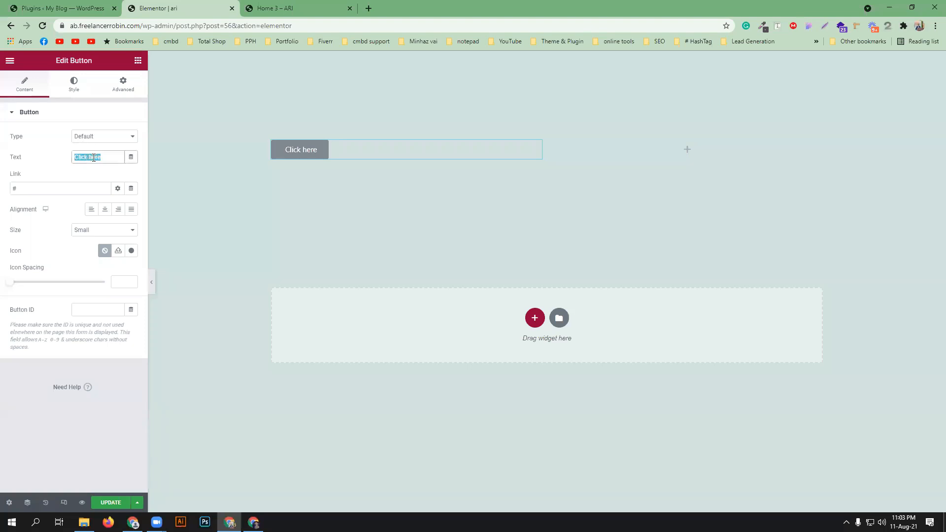
text(Premium Web Services)
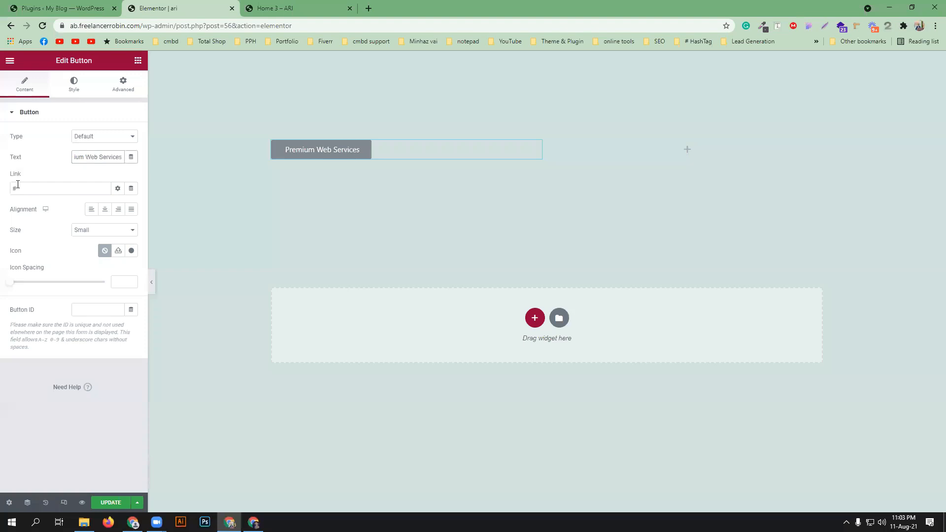
Copy the Premium Web Services label's background colour #CE2C2C from the Home 3 preview and return to the button's style settings
click(70, 91)
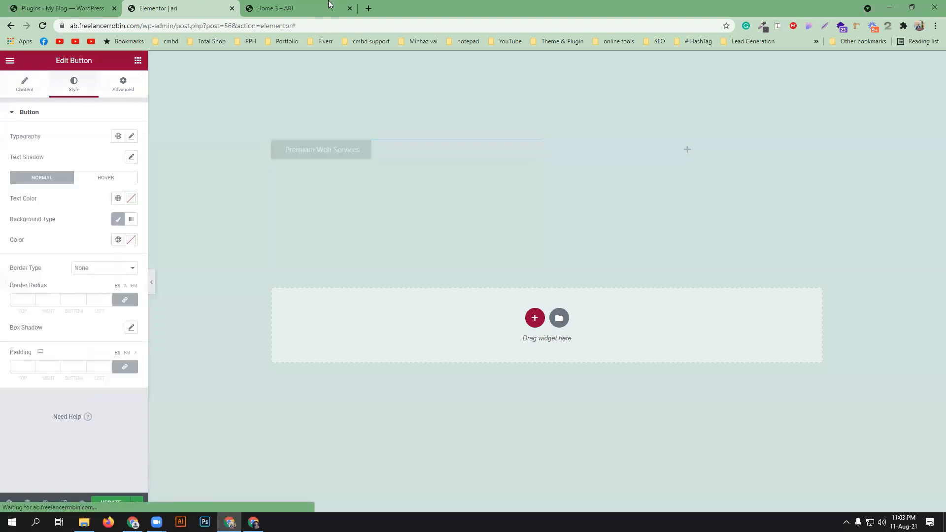
click(317, 5)
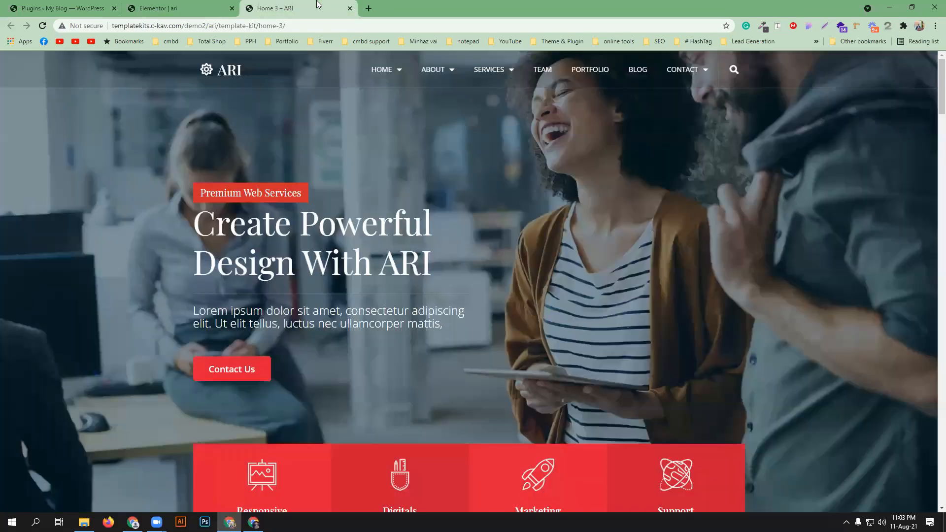
click(763, 26)
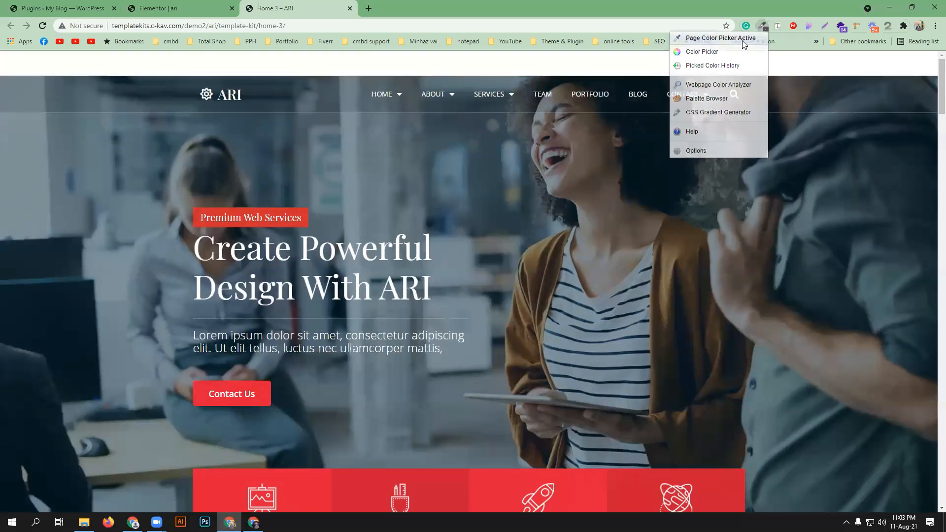
click(743, 43)
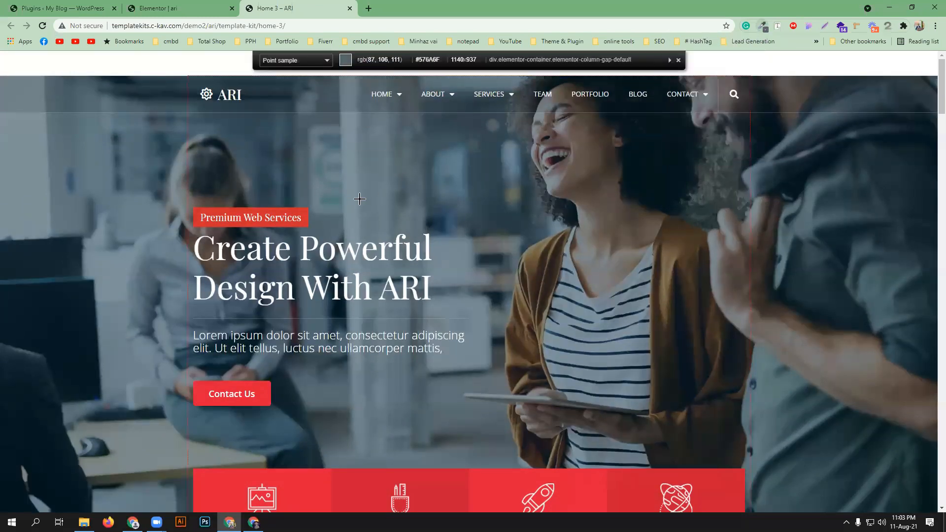
click(302, 211)
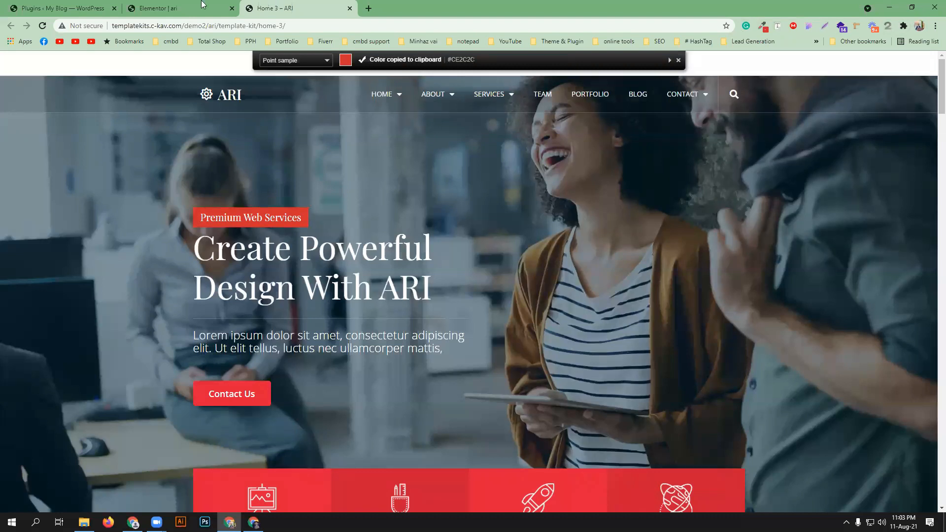
click(172, 8)
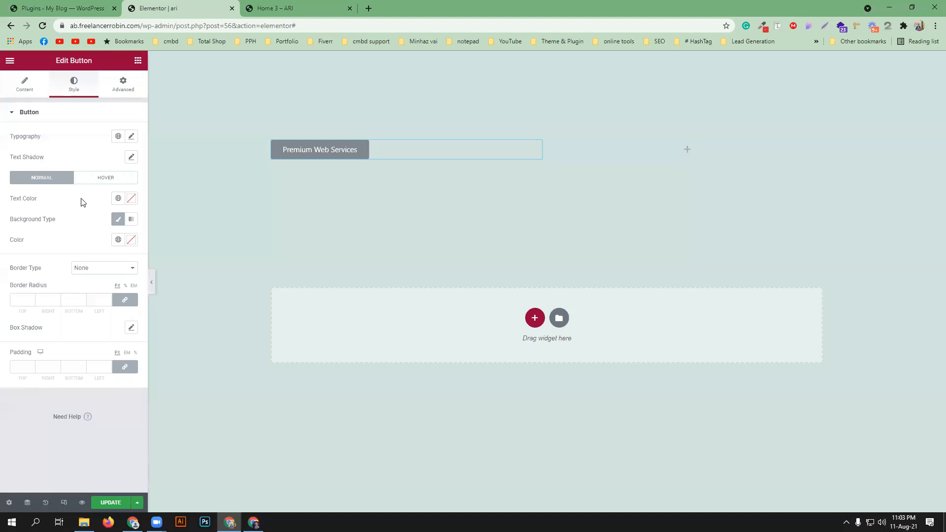
Set the Premium Web Services button's background colour to #CE2C2C
click(131, 240)
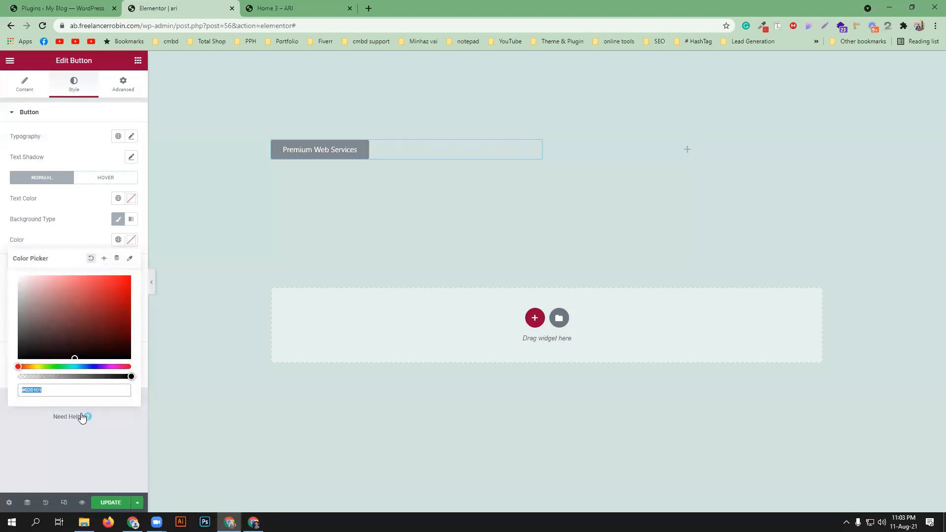
key(ctrl+v)
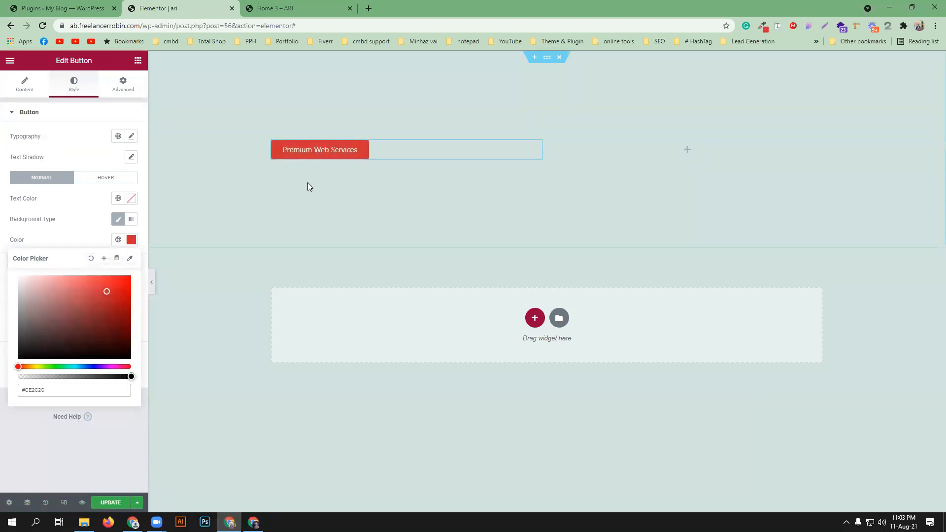
Inspect the Premium Web Services label's font properties on the Home 3 preview with Font Finder and return to the Elementor page
click(274, 8)
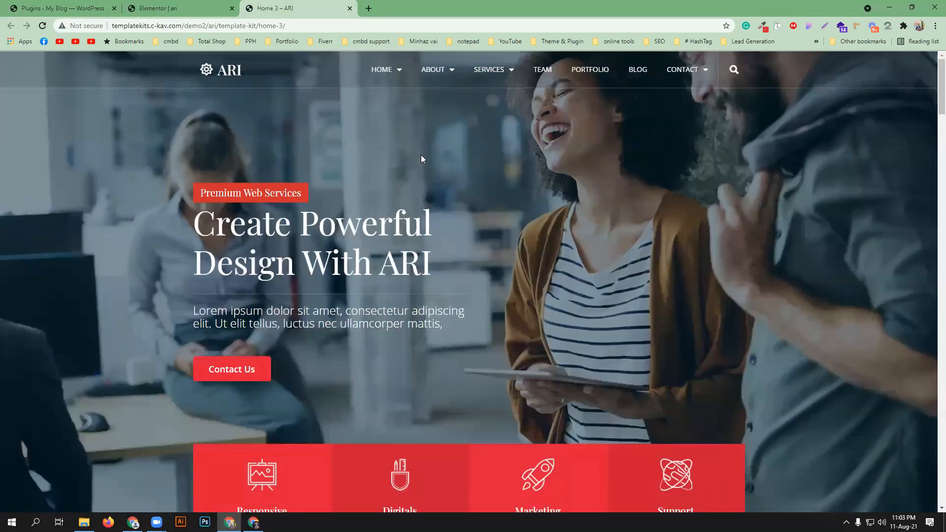
click(777, 26)
click(223, 193)
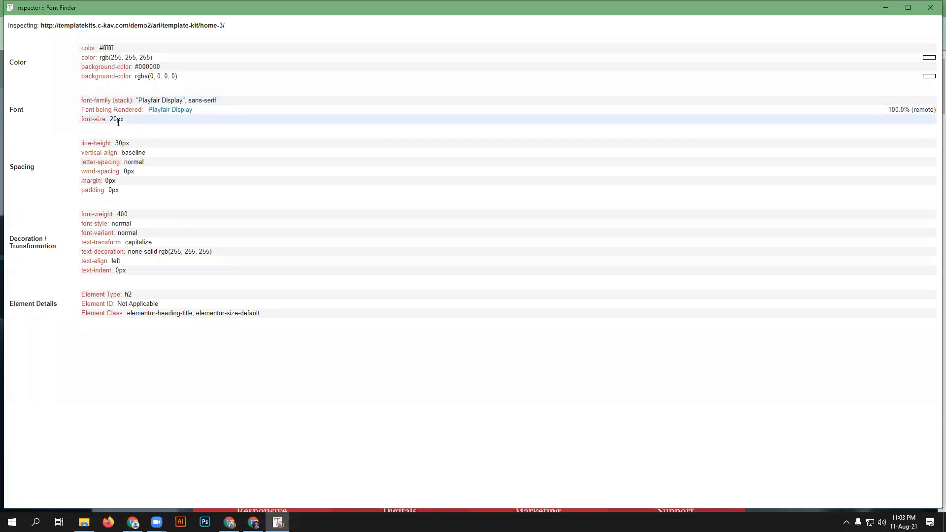
click(231, 523)
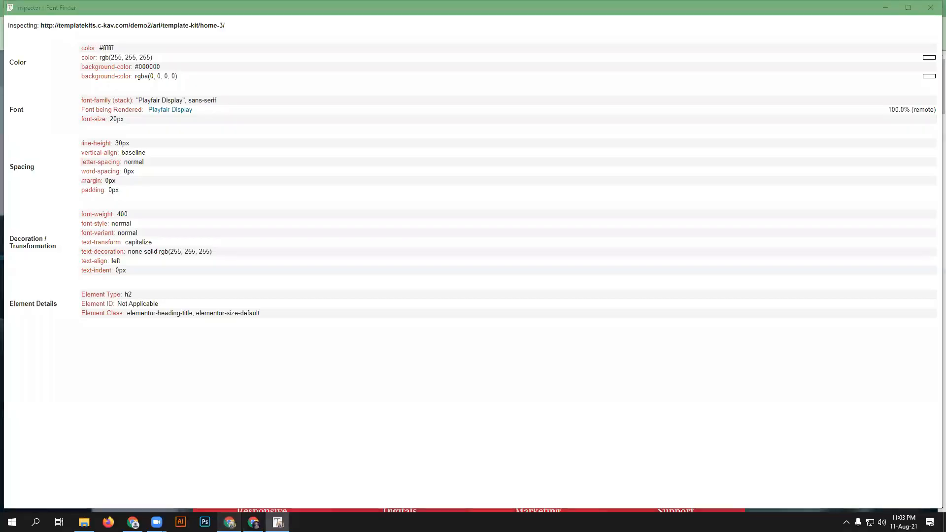
click(191, 8)
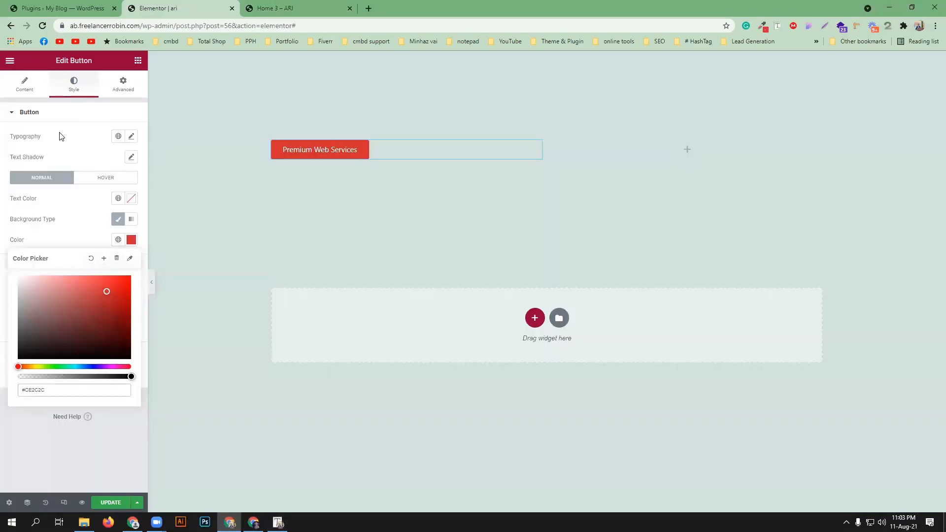
Try searching the button's typography font families for "sen" and recheck the label's font family in Font Finder
click(69, 146)
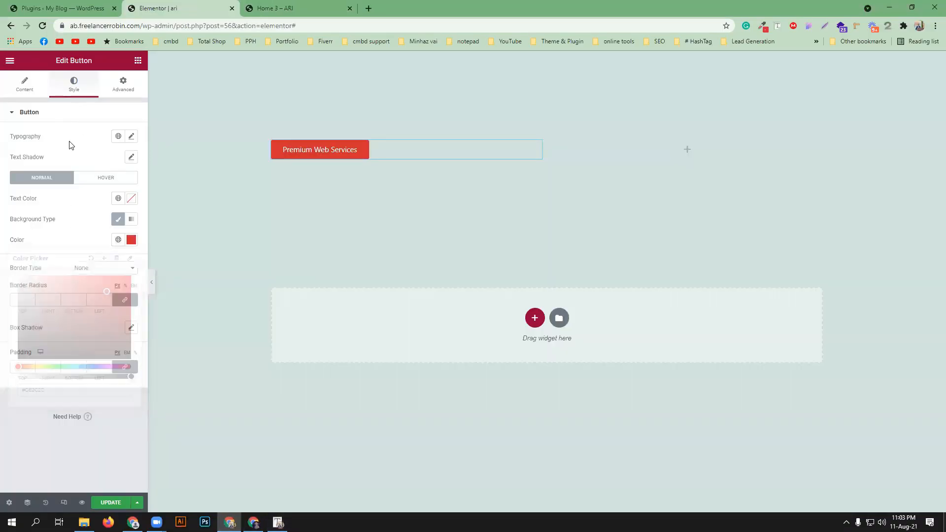
click(136, 140)
click(98, 186)
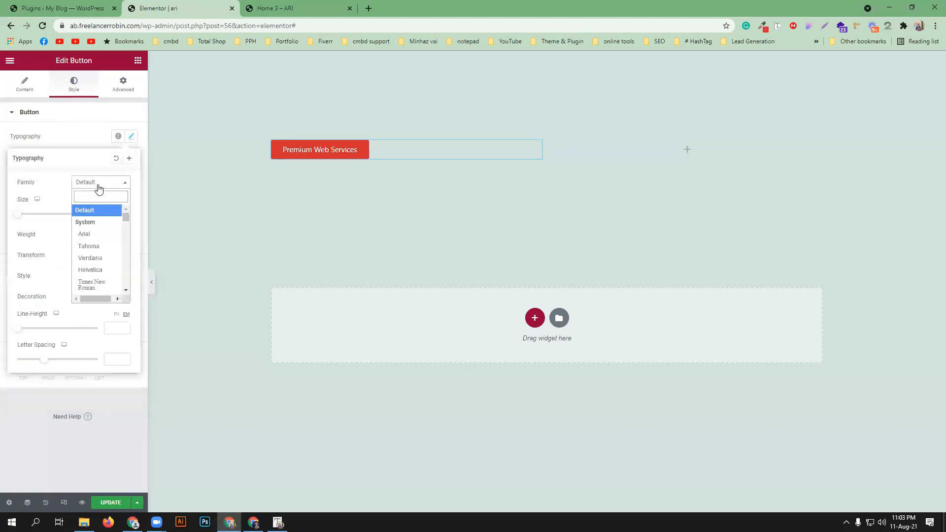
text(se)
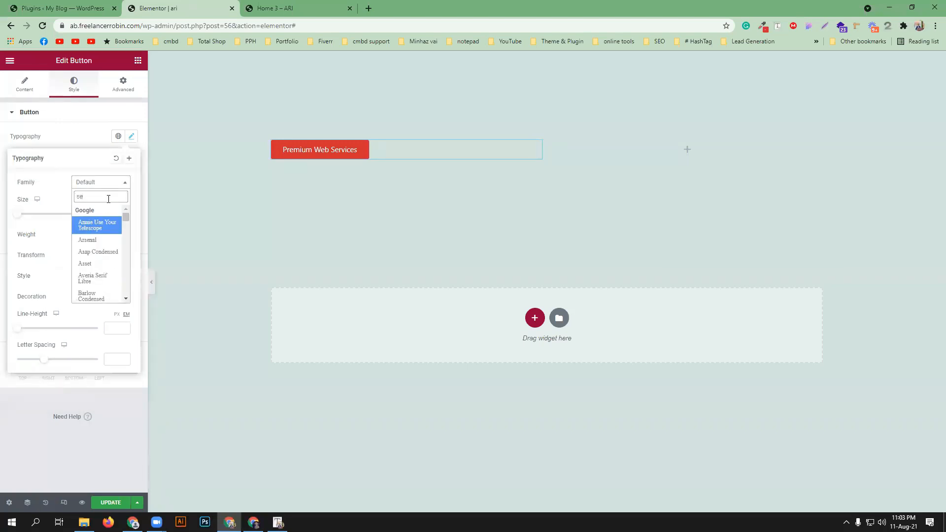
text(n se)
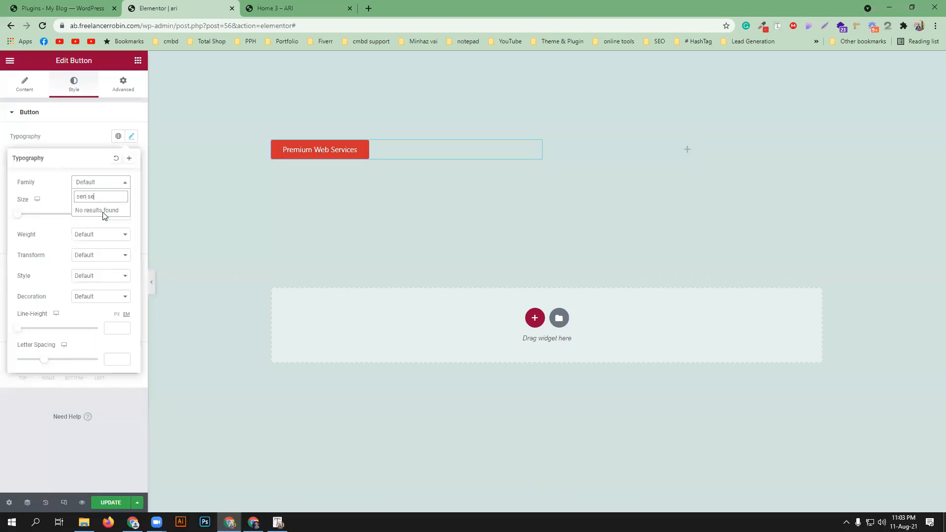
text( s)
key(BackSpace)
key(BackSpace)
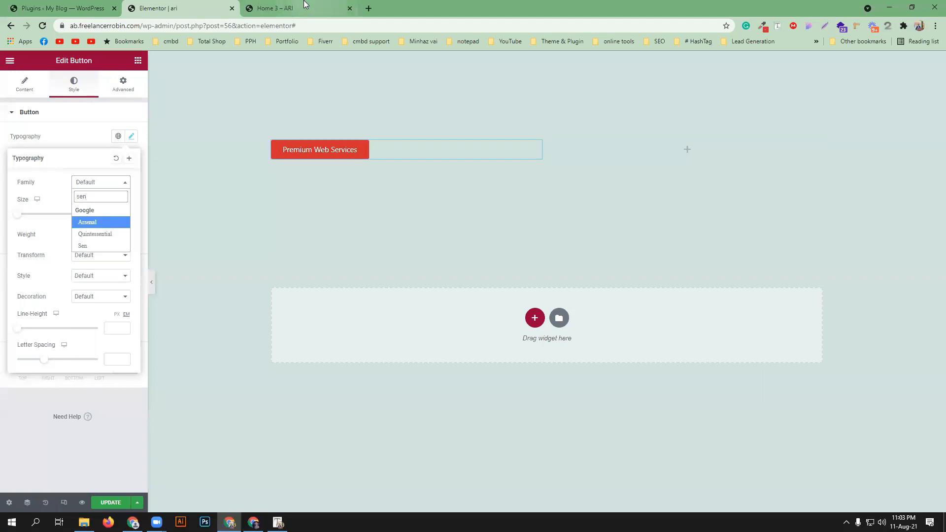
click(278, 523)
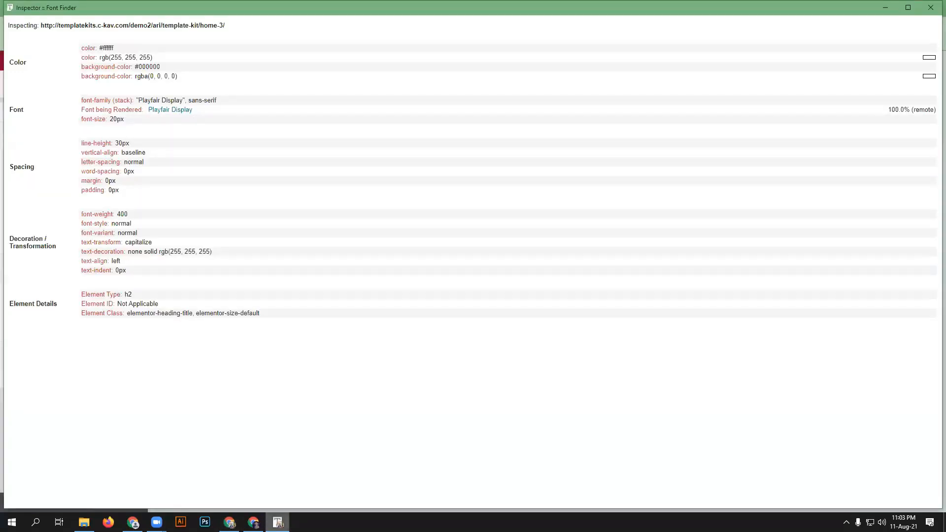
key(alt+Tab)
drag(90, 197, 58, 198)
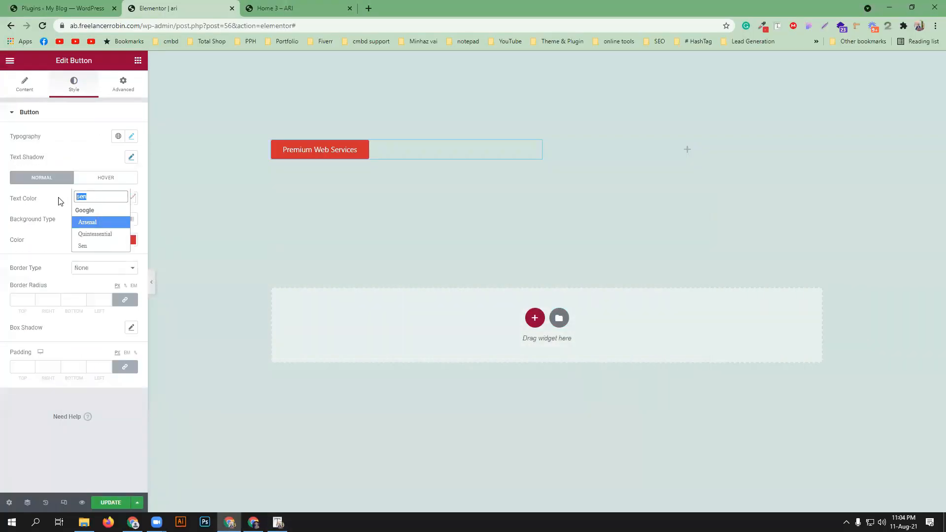
click(58, 201)
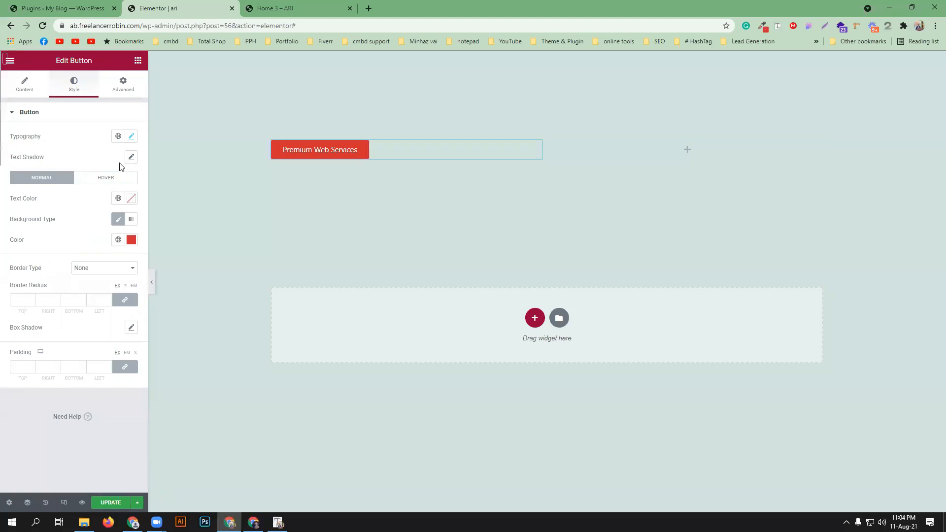
Look through the button's font family choices for "sans"
click(131, 136)
click(102, 184)
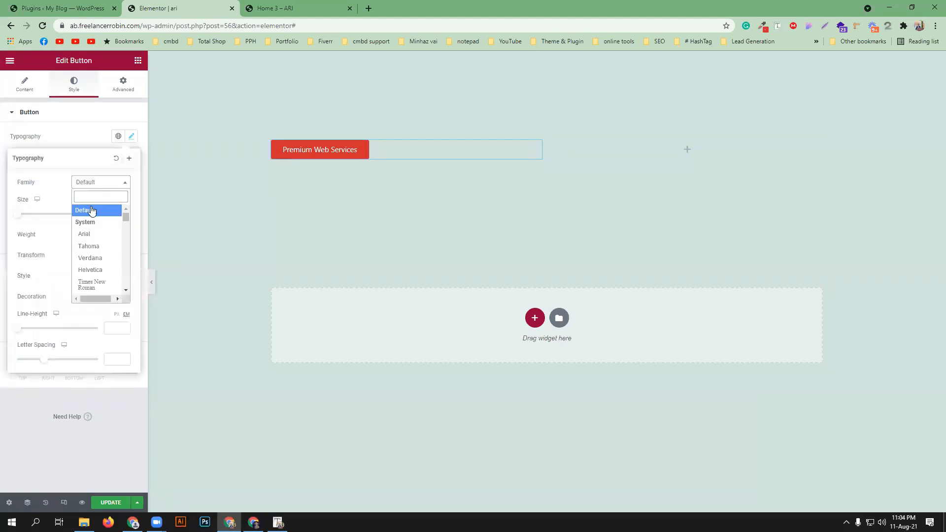
text(sans)
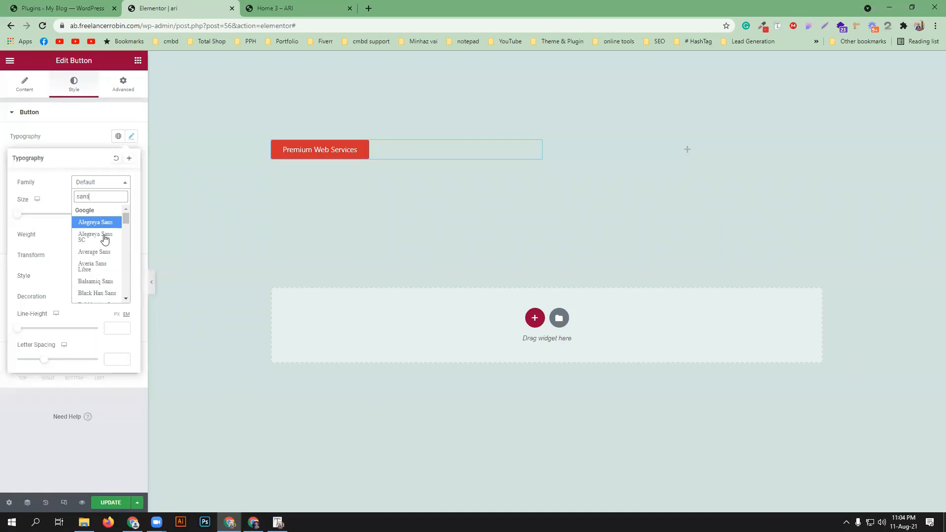
scroll(106, 242, down, 1)
scroll(107, 240, down, 5)
Try the sans-serif name from Font Finder as the button's font family search, then clear the search text
click(277, 523)
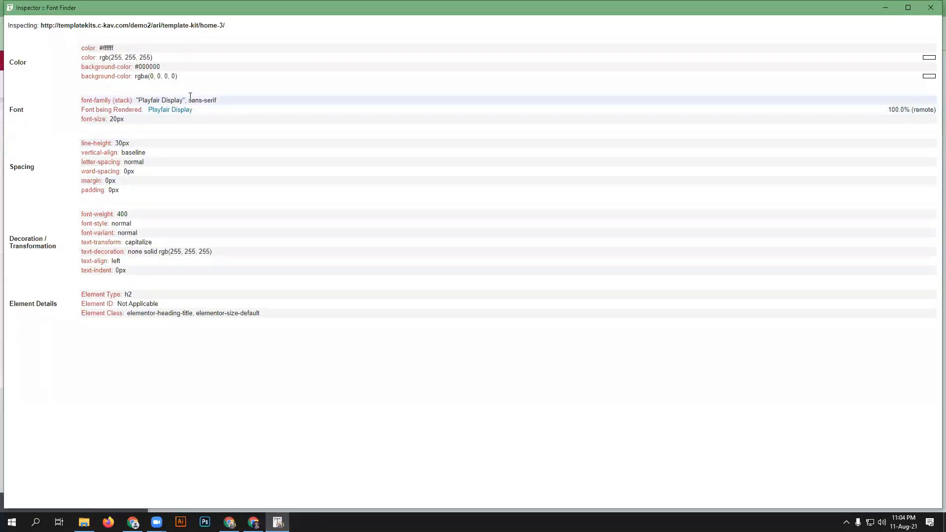
drag(250, 105, 192, 100)
click(229, 522)
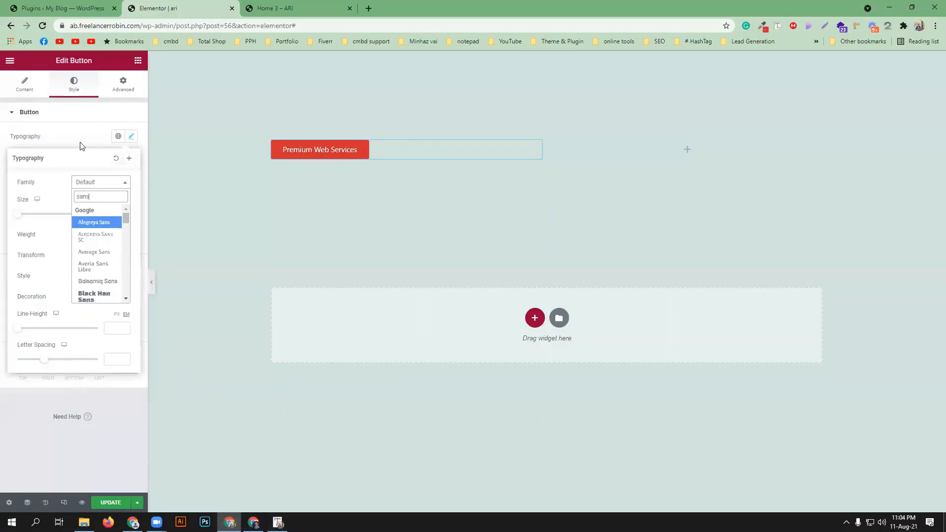
double_click(107, 199)
key(ctrl+v)
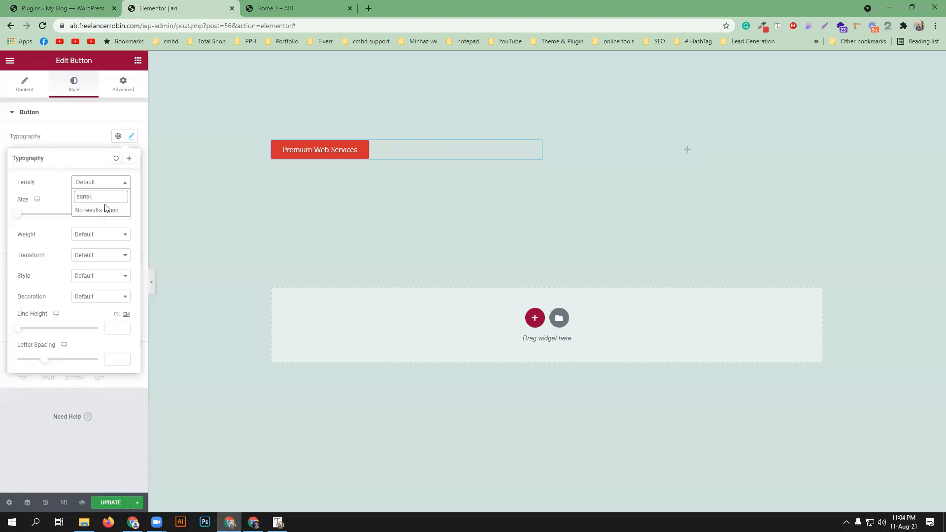
key(BackSpace)
key(BackSpace)
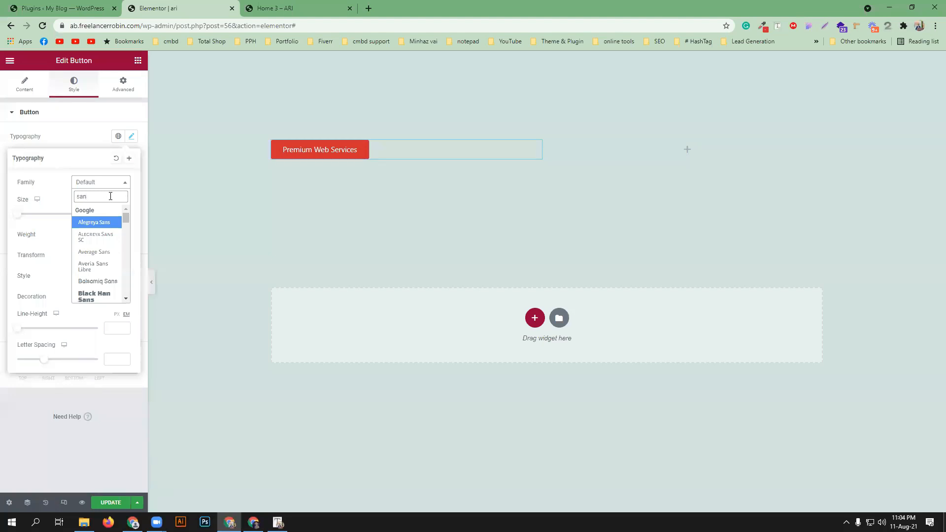
key(BackSpace)
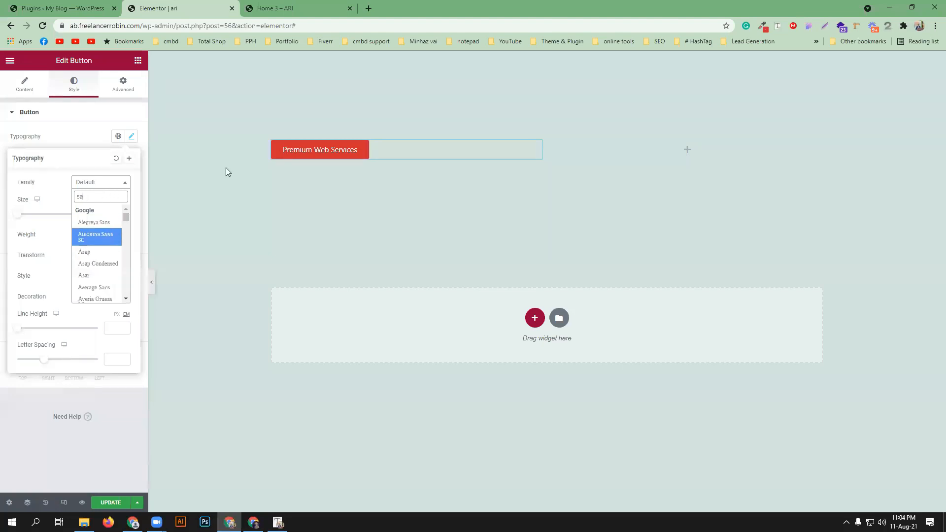
key(Down)
key(Down)
key(BackSpace)
key(BackSpace)
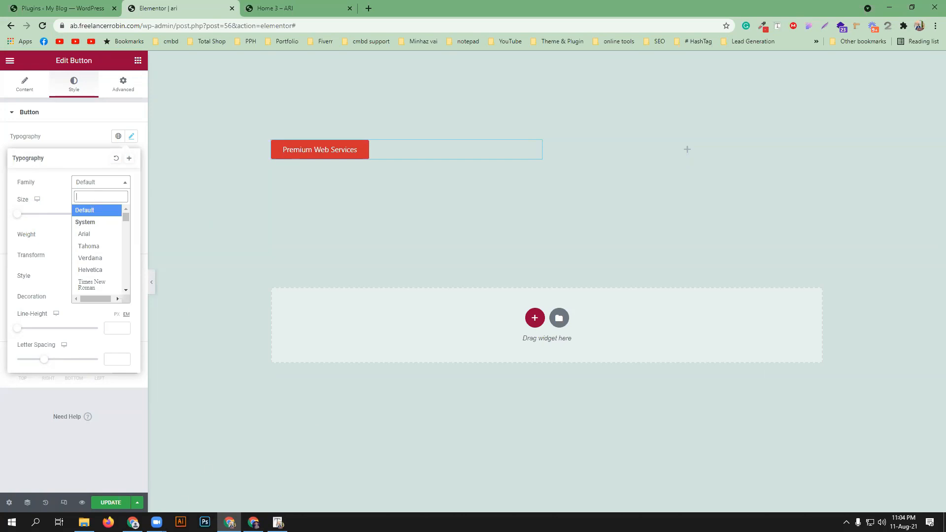
Copy the font name Playfair Display from Font Finder and set it as the button's font family
click(278, 522)
click(164, 102)
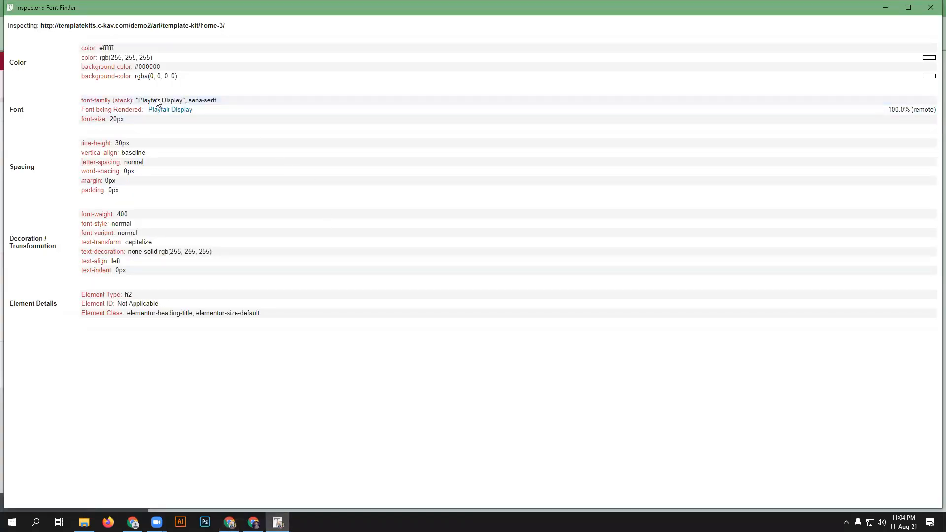
mouse_move(170, 110)
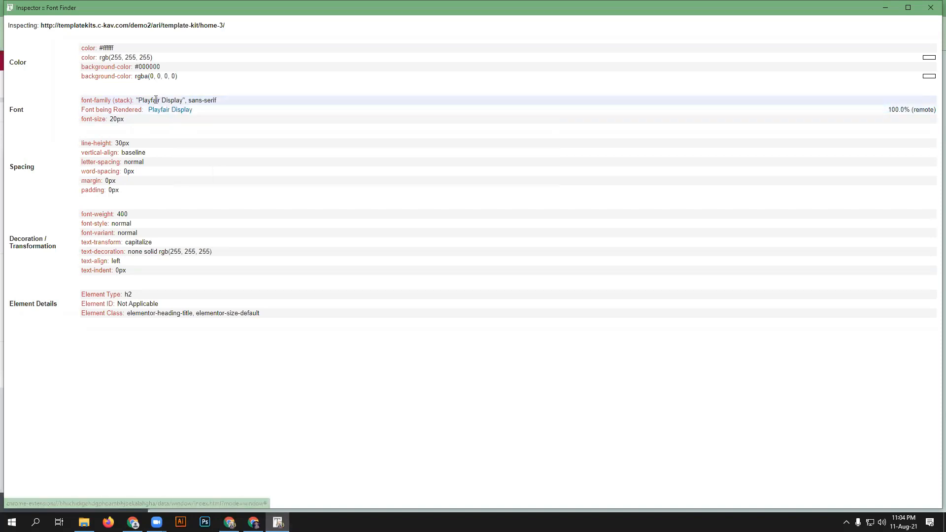
drag(138, 100, 182, 98)
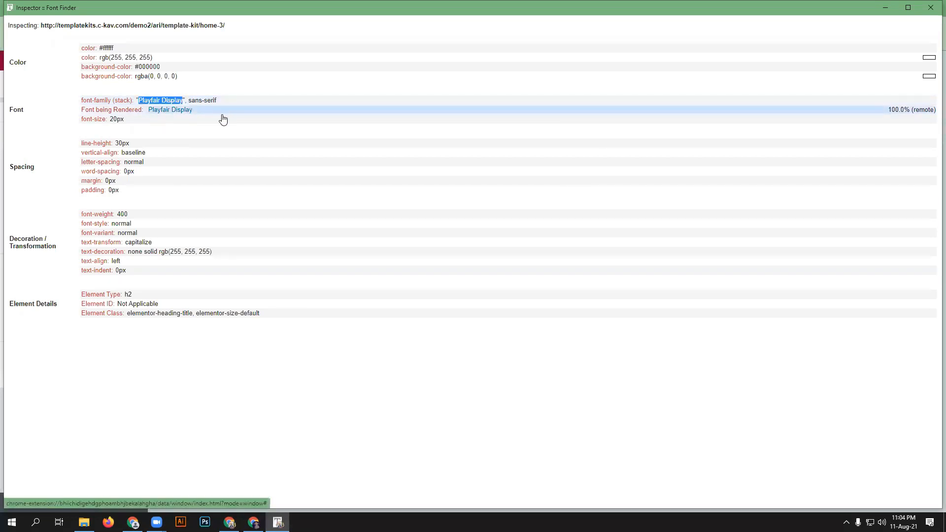
click(229, 522)
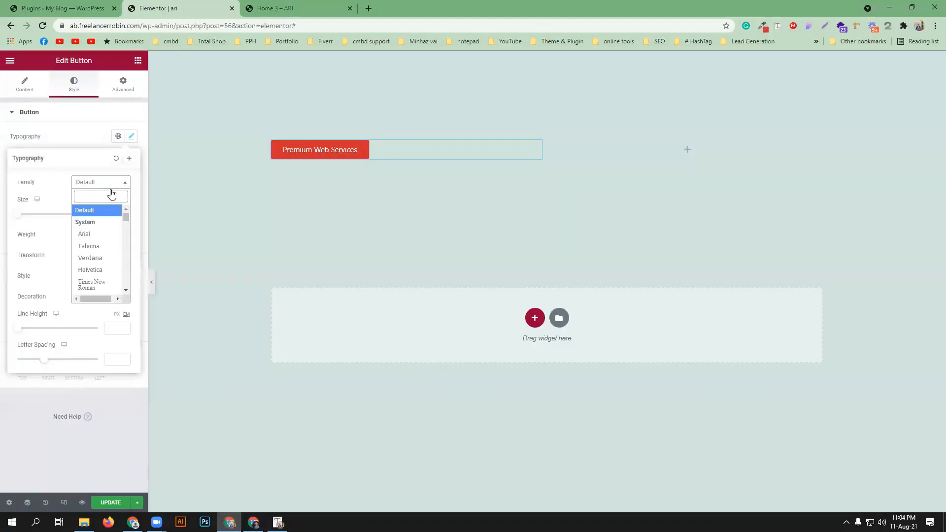
text(Playfair Display)
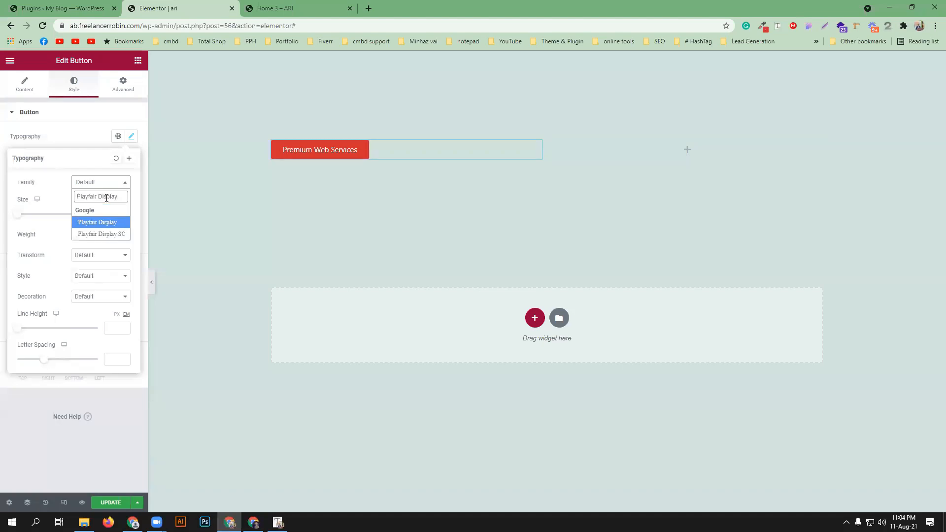
click(108, 223)
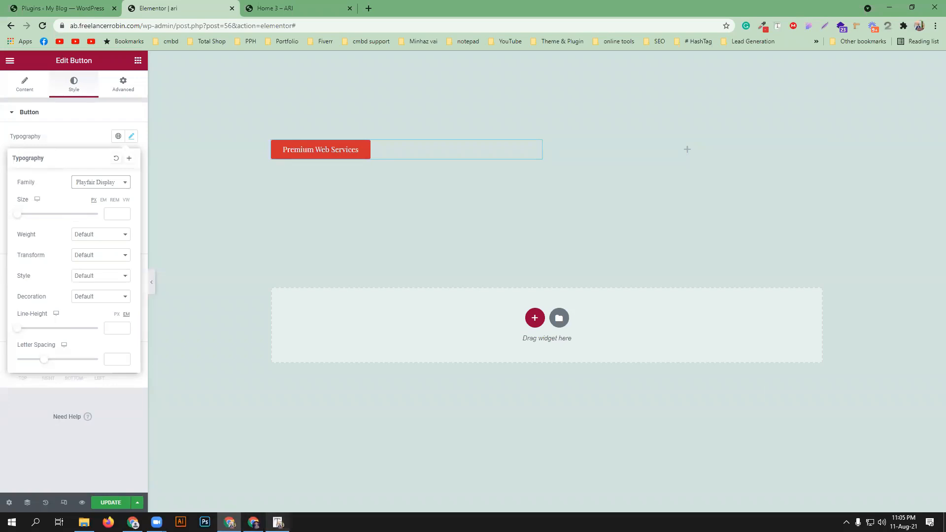
Set the button's font size to 20 px and line height to 30 px, following the Font Finder details
click(278, 523)
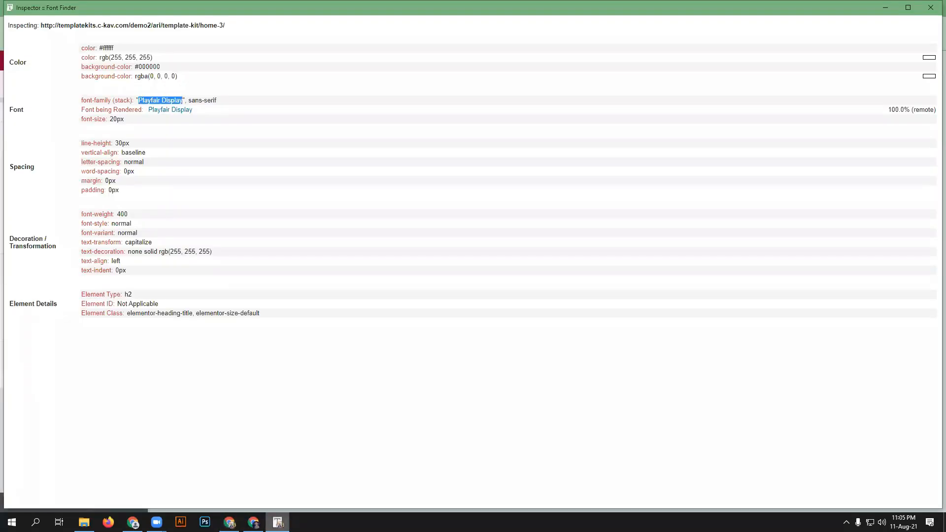
click(278, 522)
click(113, 214)
text(20)
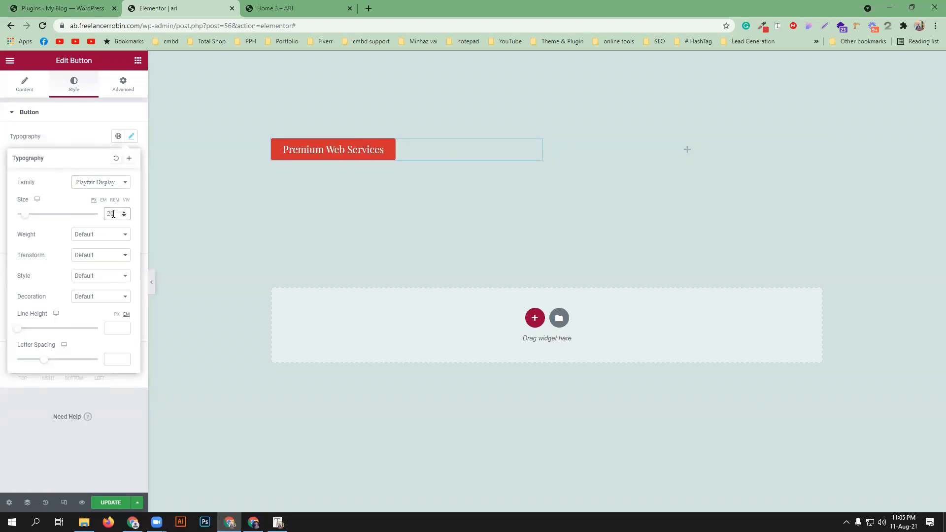
click(116, 327)
text(30)
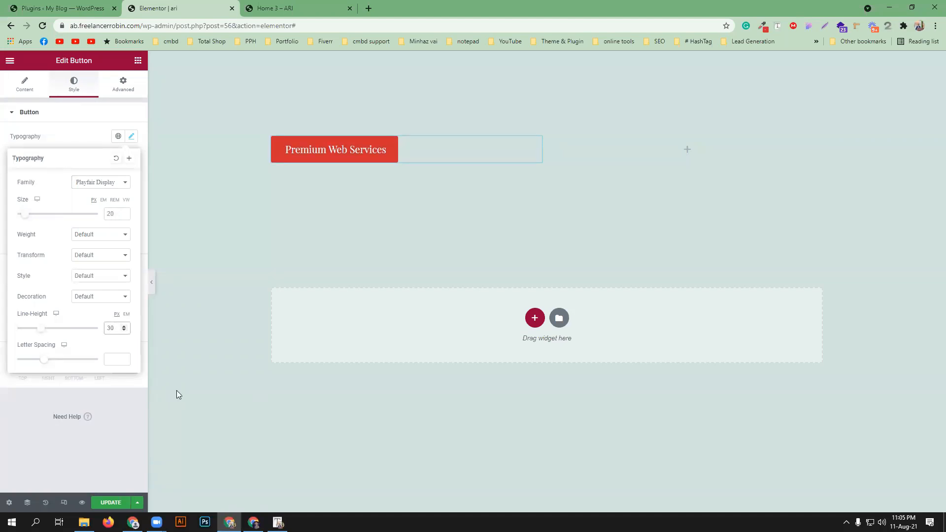
Set the button's font weight to 400 as in Font Finder, and bring up the Home 3 preview to compare the label
click(278, 523)
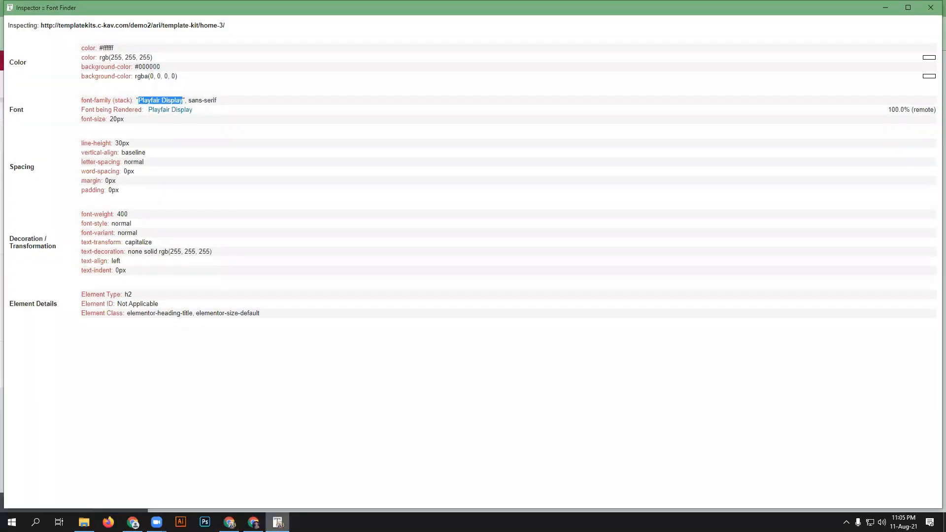
click(278, 522)
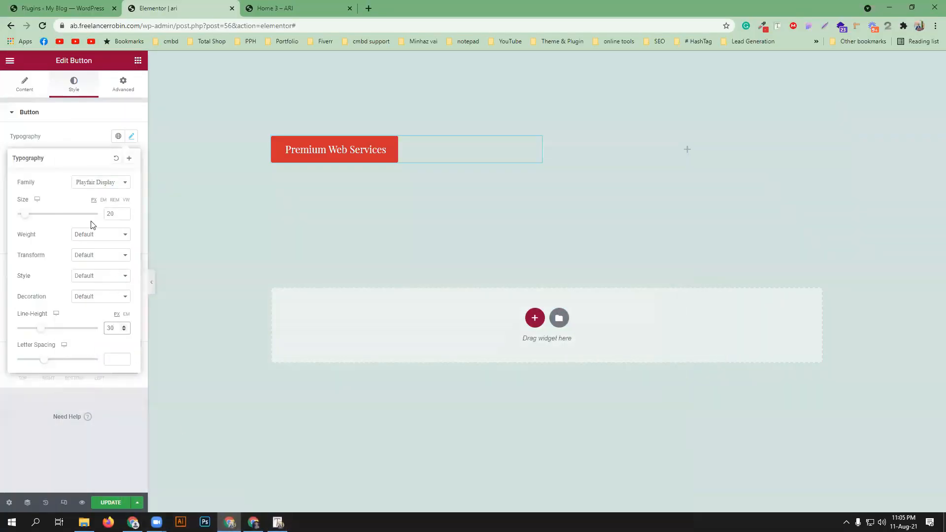
click(94, 234)
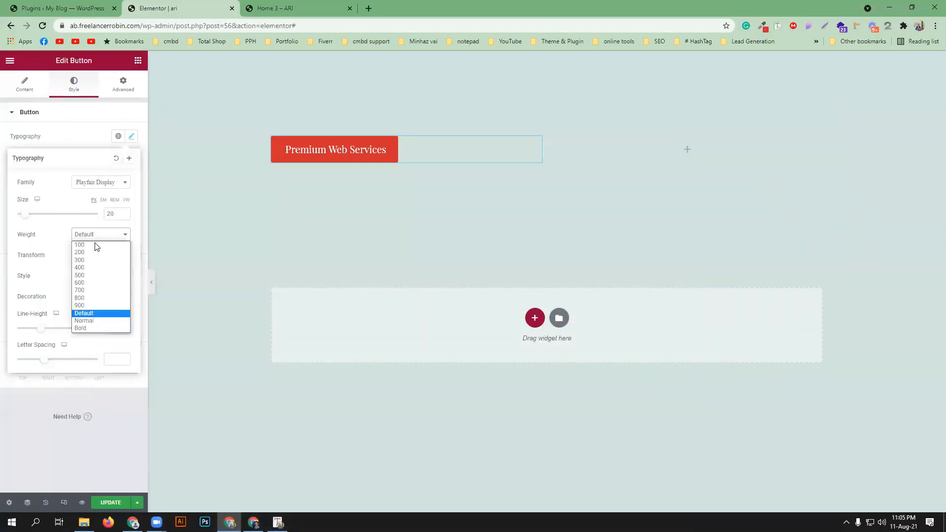
click(101, 267)
click(285, 7)
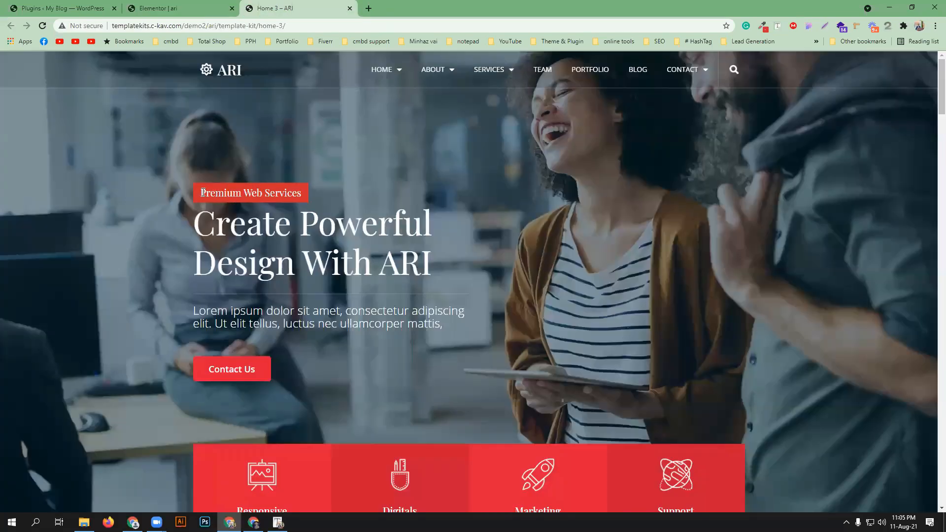
Enable the default box shadow on the Premium Web Services button on the ari page in Elementor
click(212, 8)
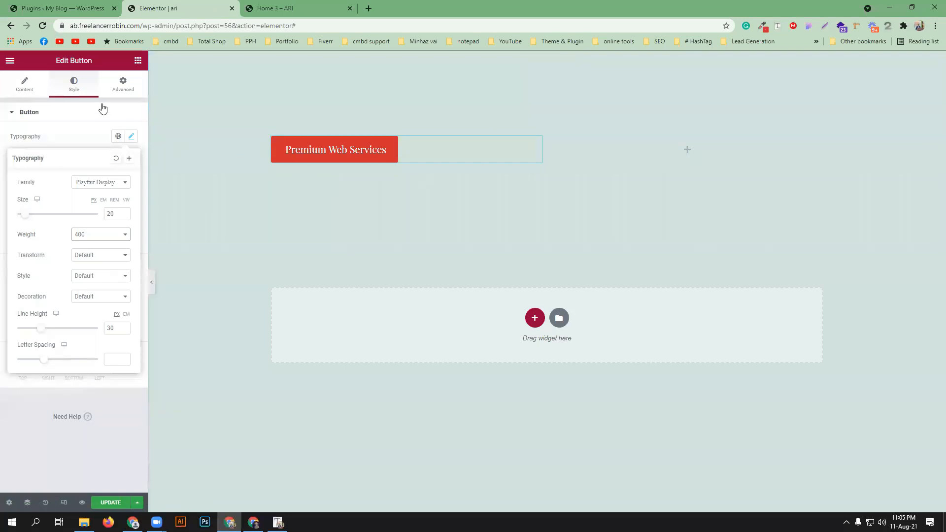
click(81, 118)
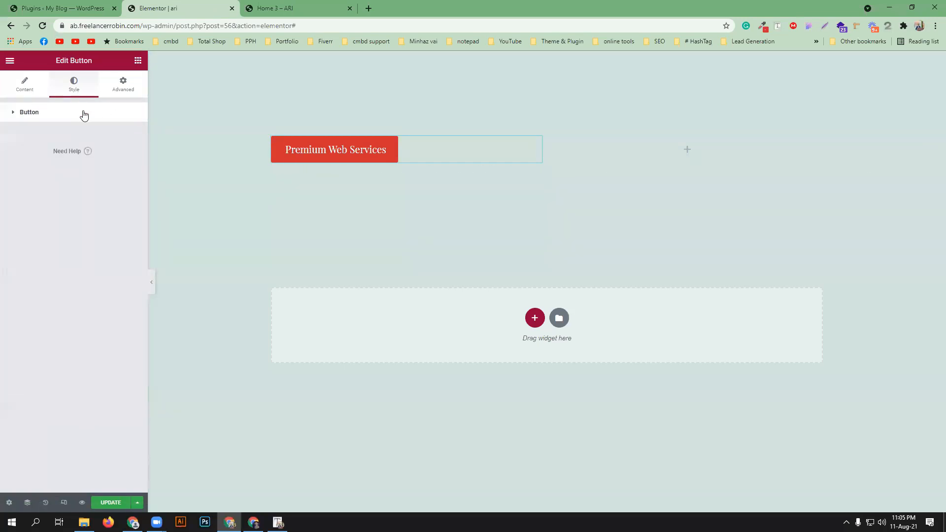
click(83, 112)
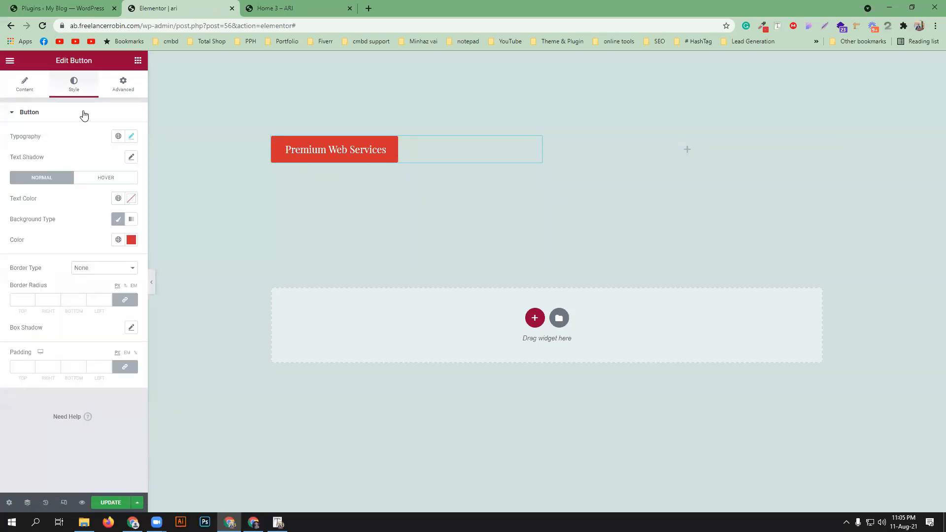
click(131, 328)
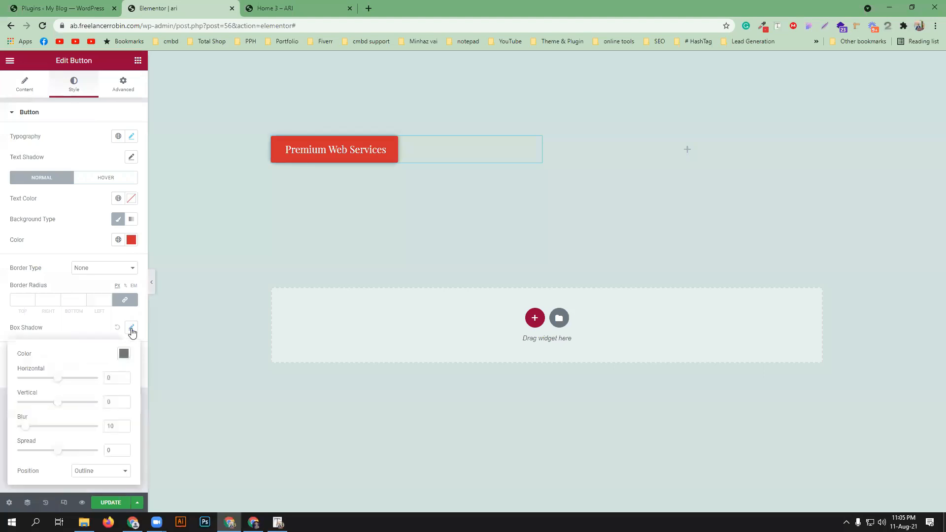
click(132, 329)
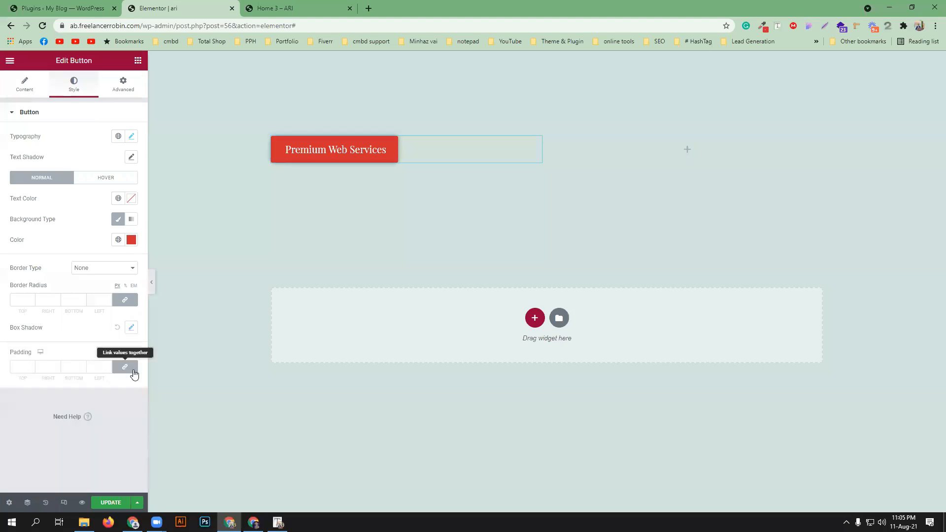
Set the button's padding to 5 px on all sides and compare it with the Home 3 preview's label
click(23, 367)
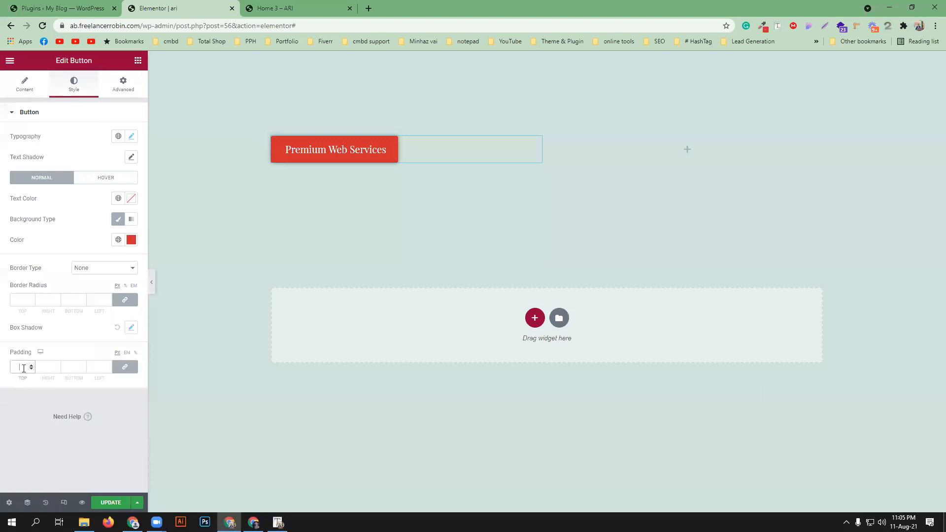
text(5)
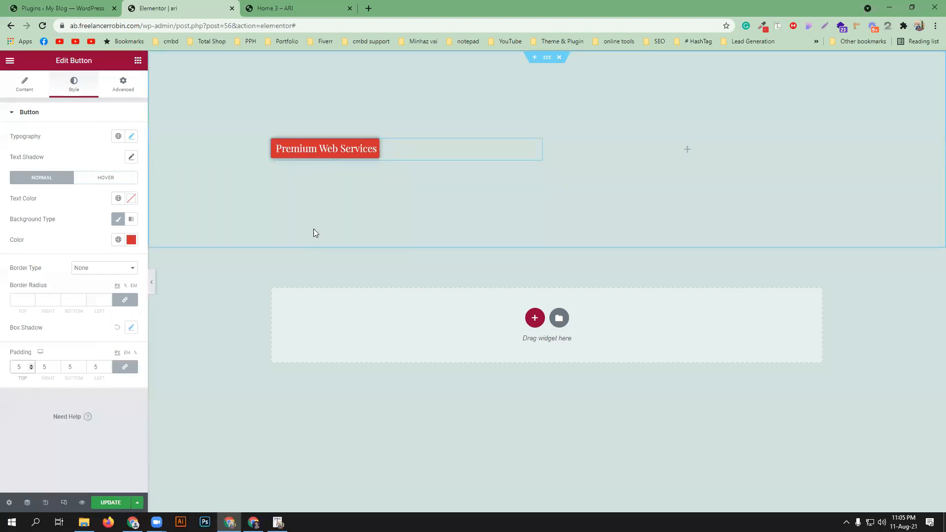
click(303, 4)
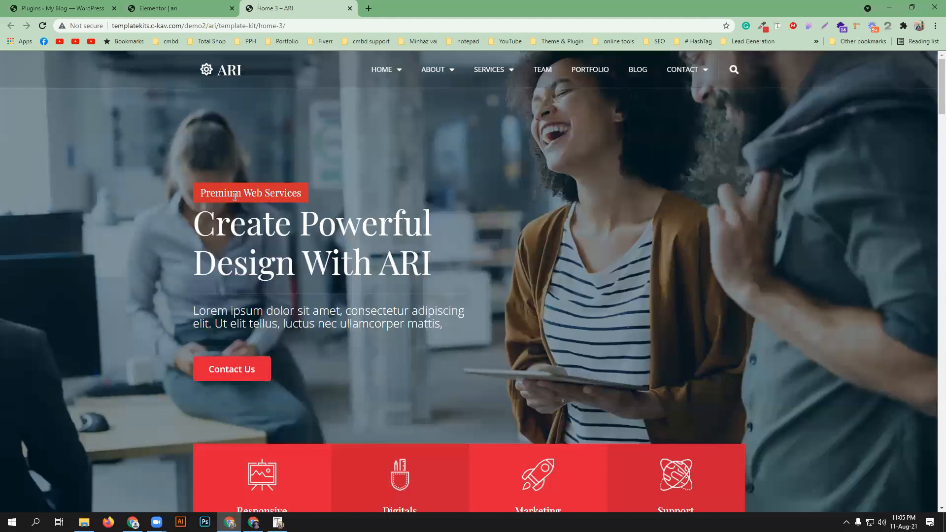
click(211, 4)
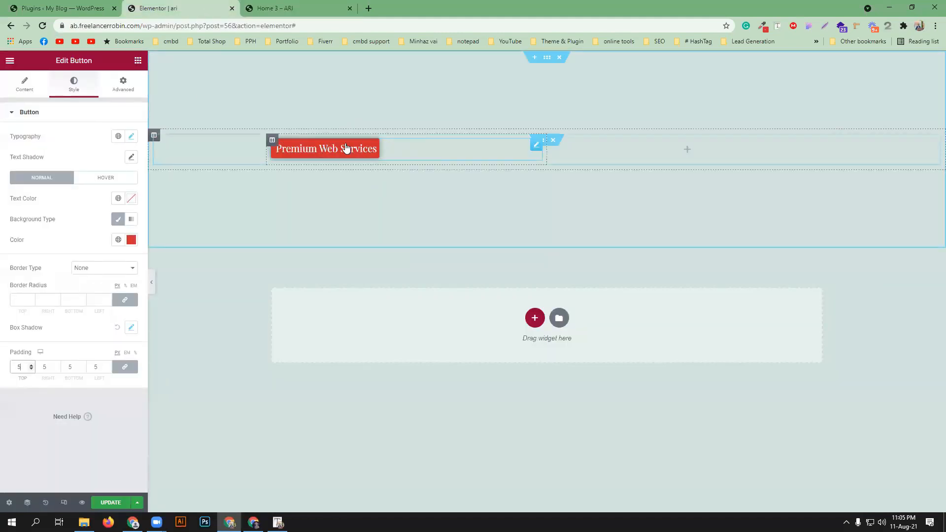
Copy the title text "Create Powerful Design With ARI" from the Home 3 preview
key(ctrl+Tab)
drag(456, 274, 201, 222)
key(ctrl+c)
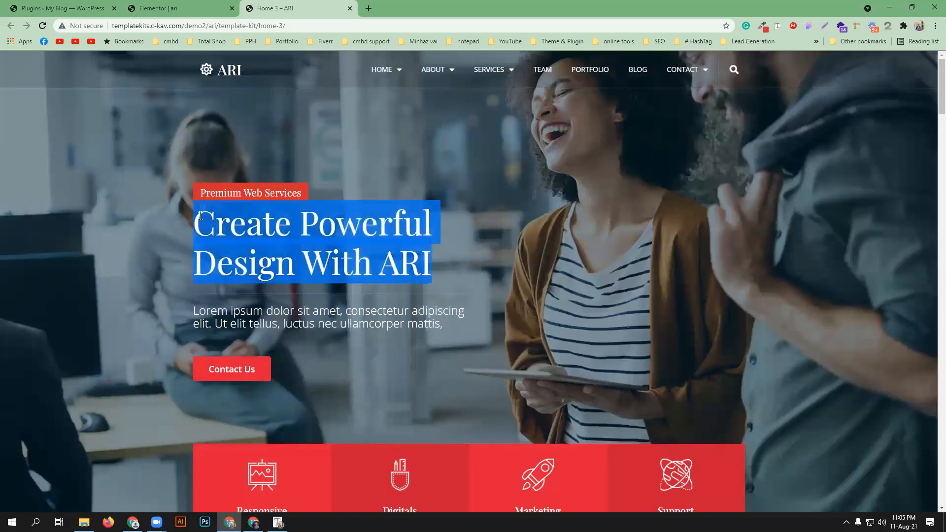
Add a Heading widget below the Premium Web Services button and paste "Create Powerful Design With ARI" as its title
click(166, 4)
click(138, 60)
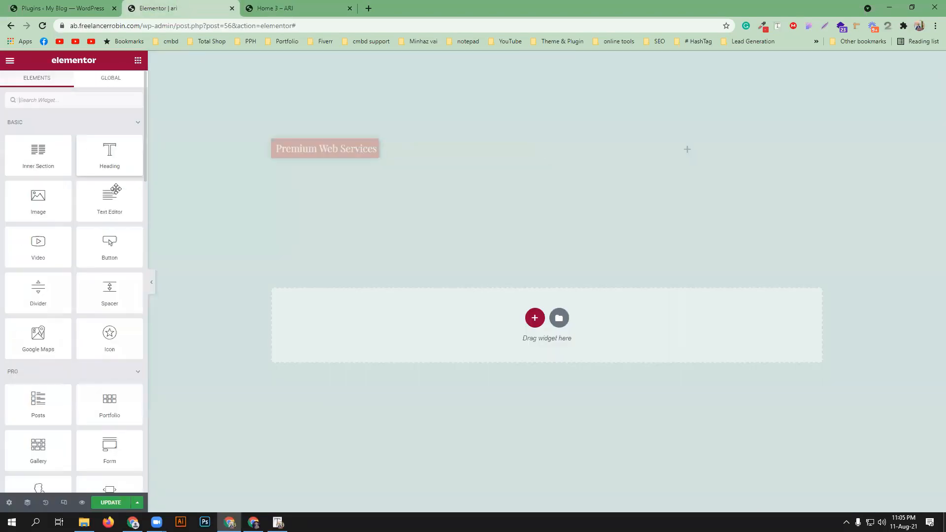
drag(120, 165, 340, 152)
key(ctrl+shift+a)
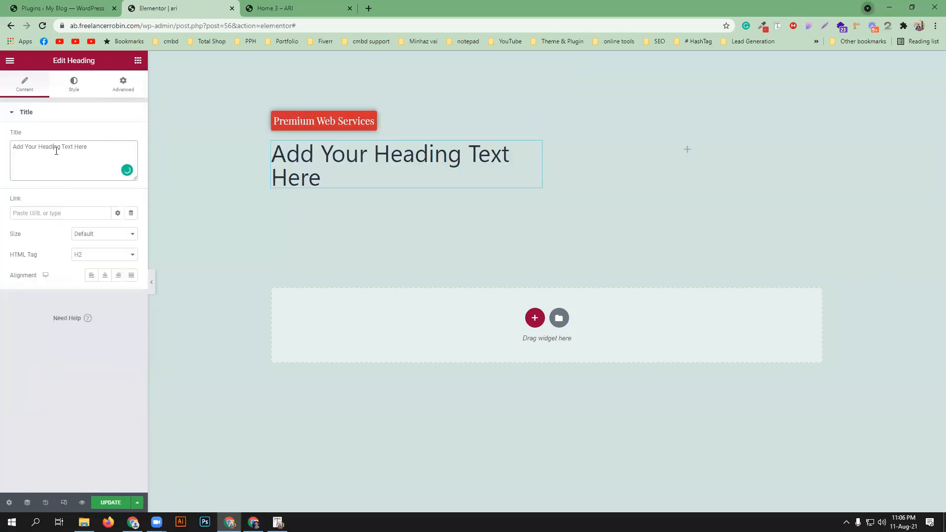
key(ctrl+v)
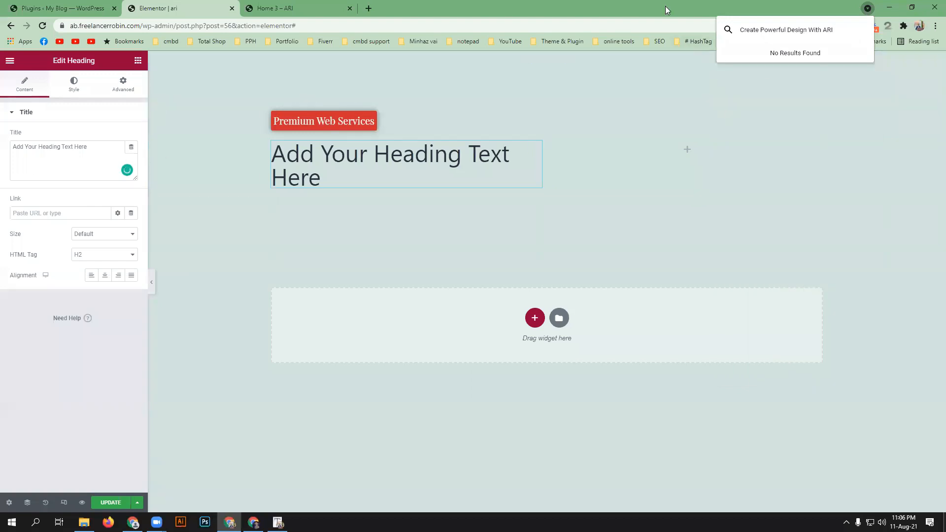
click(112, 147)
key(ctrl+a)
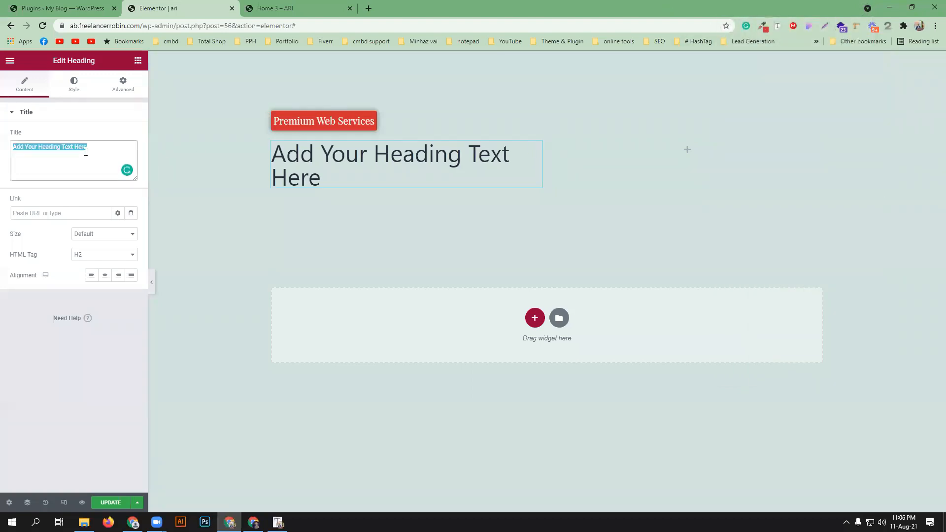
key(ctrl+v)
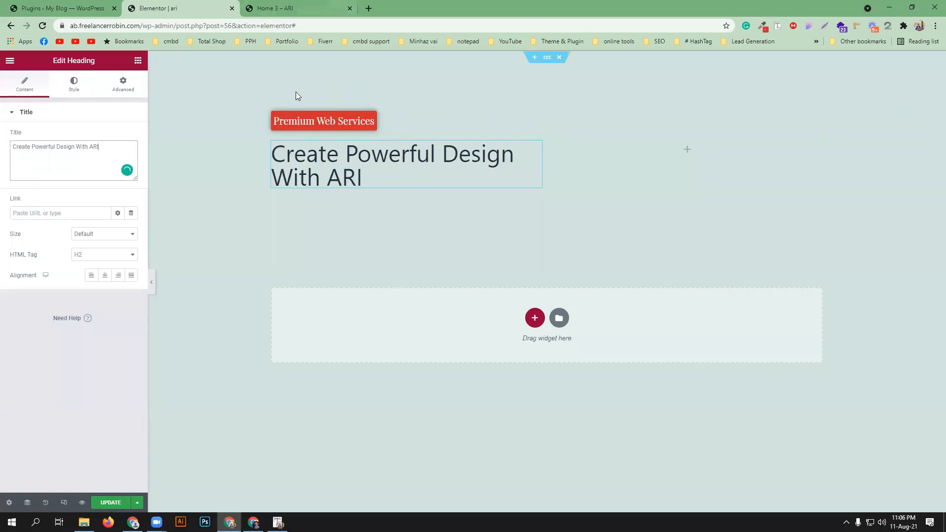
Inspect the Home 3 preview's title with Font Finder, and set the new heading's HTML tag to H3 to match
click(266, 9)
click(510, 352)
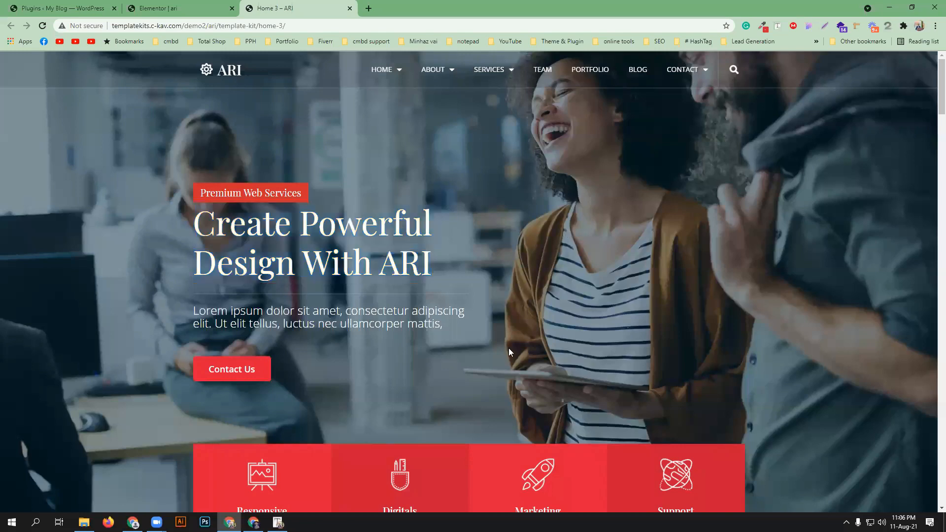
click(278, 522)
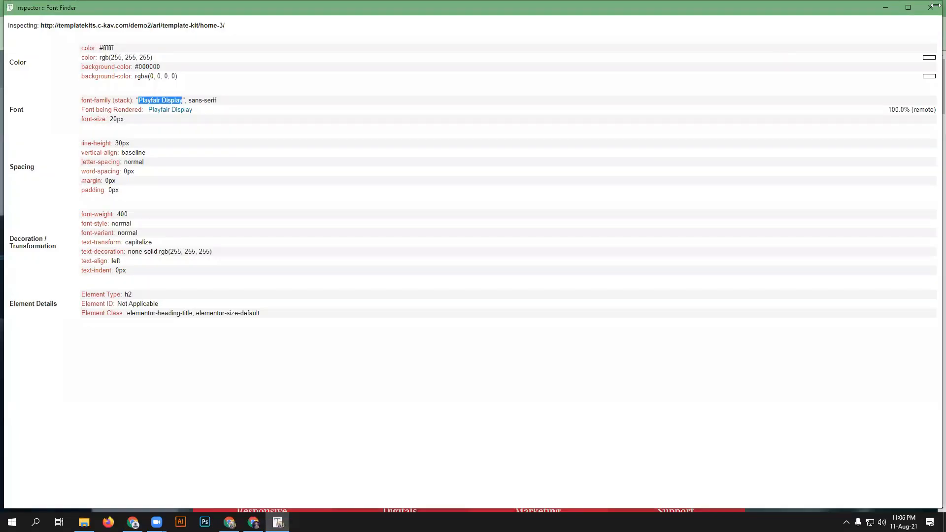
click(931, 7)
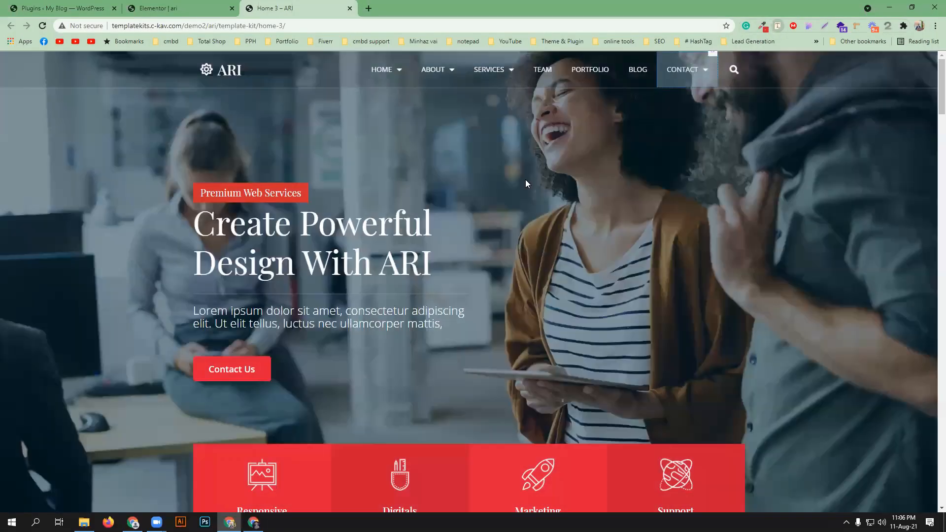
click(364, 258)
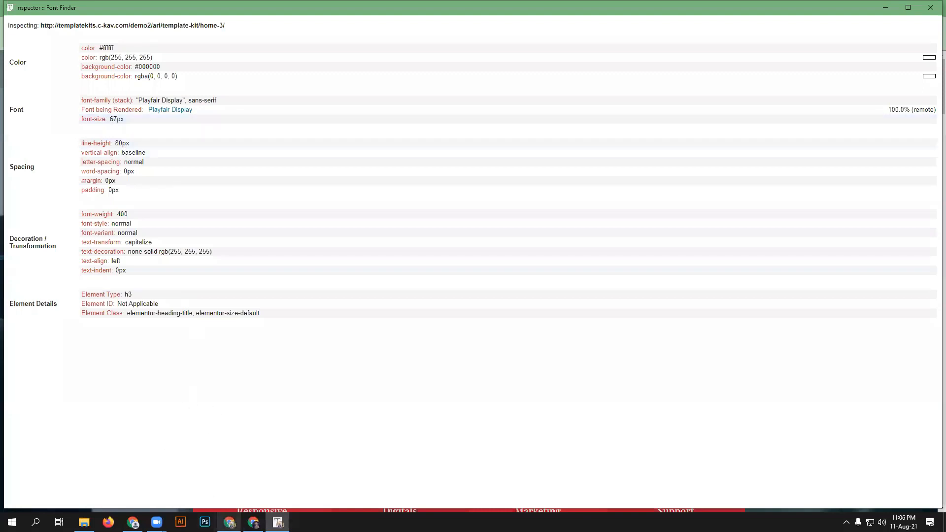
click(229, 523)
click(174, 6)
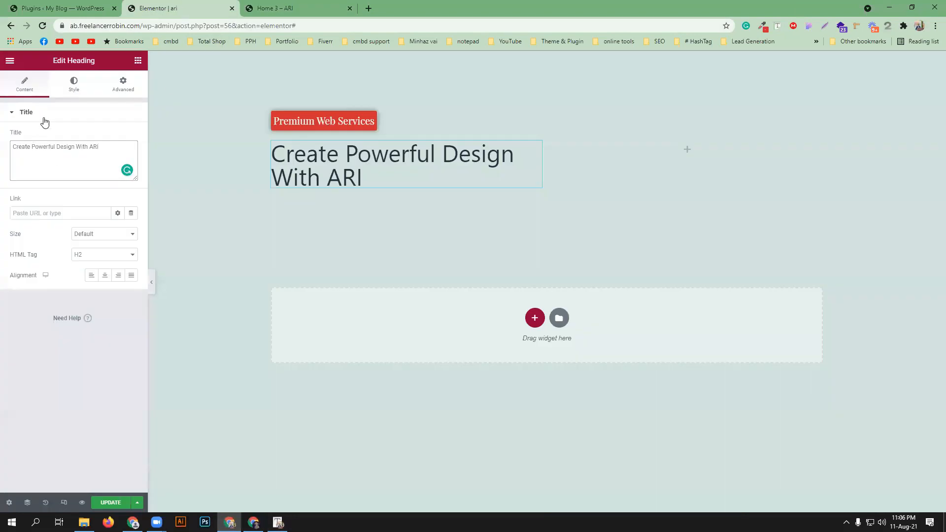
click(116, 256)
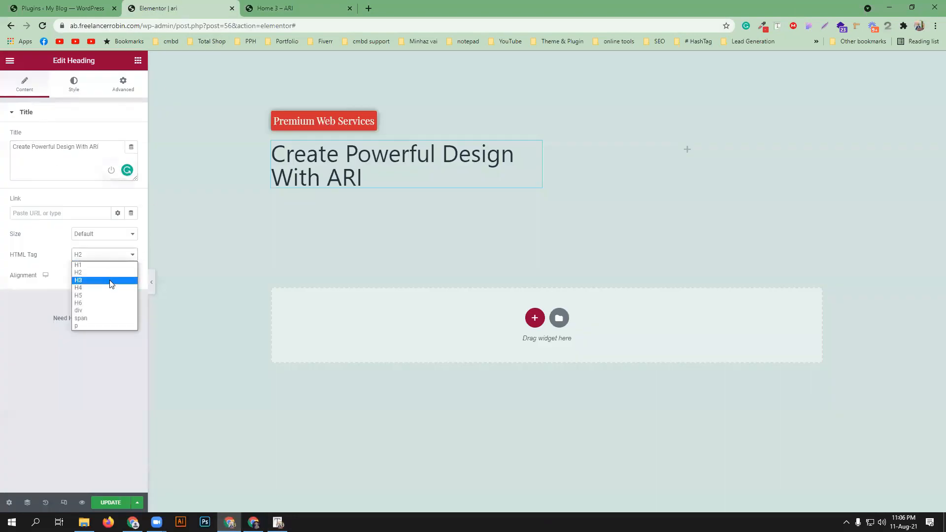
click(110, 281)
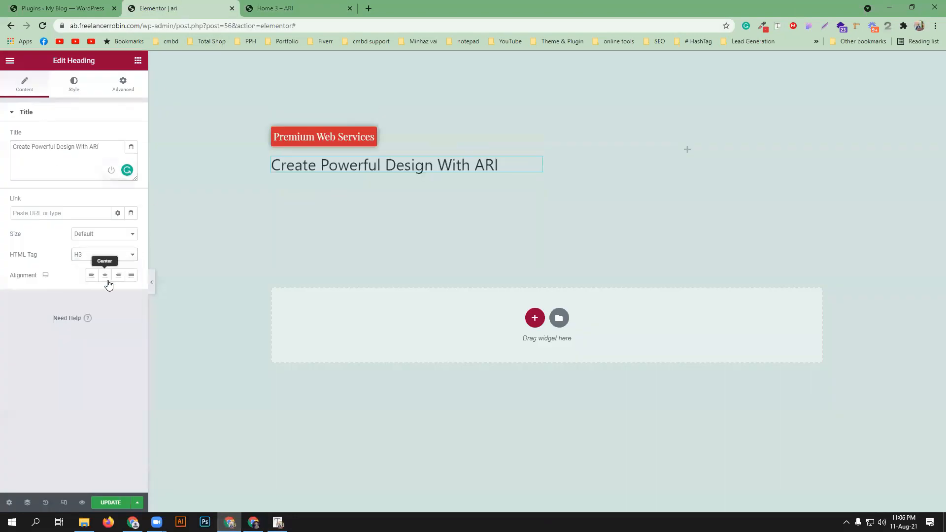
click(73, 87)
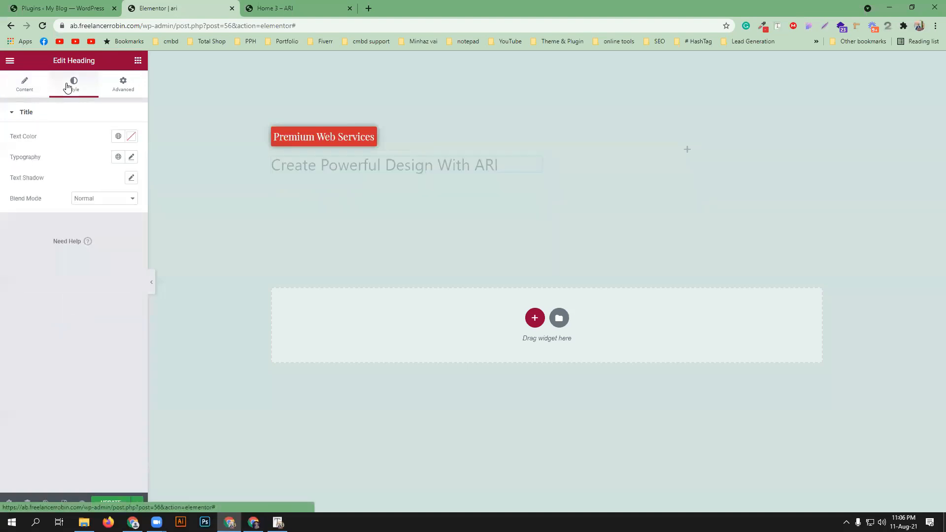
click(131, 156)
click(112, 209)
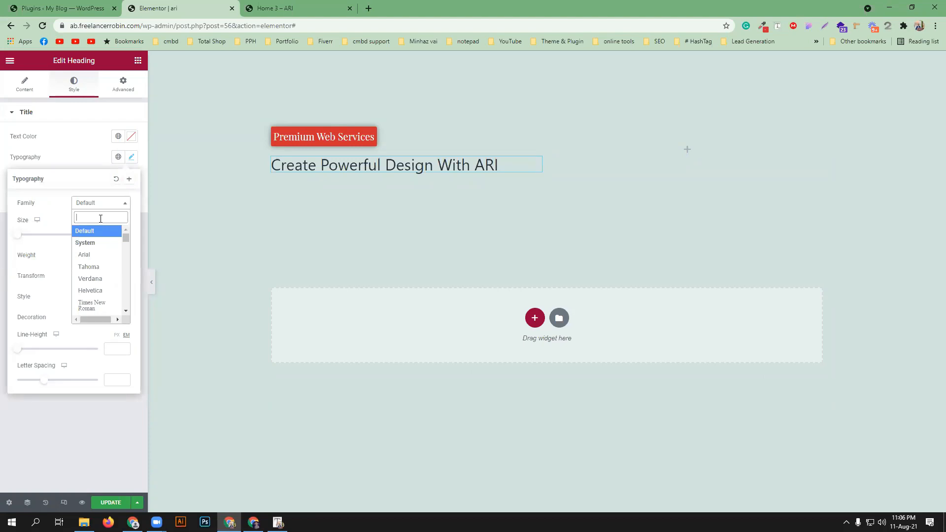
text(pla)
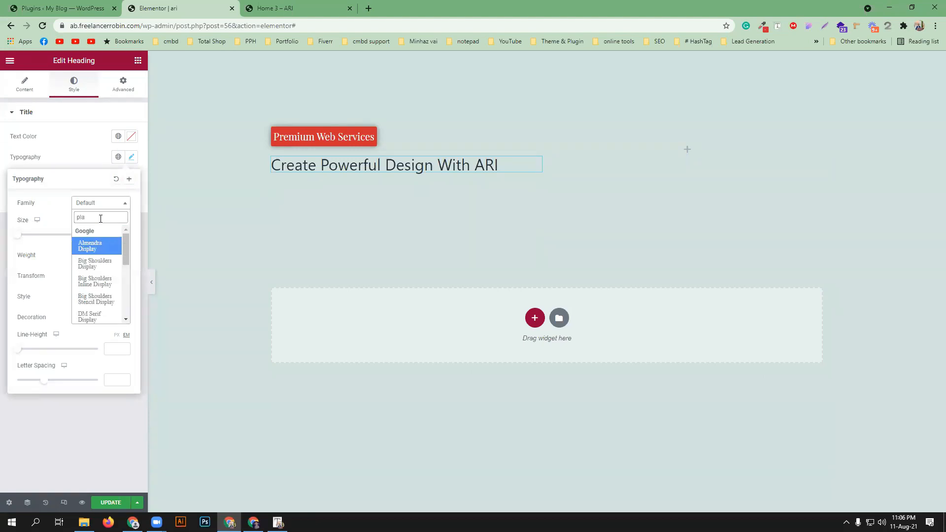
Copy the Premium Web Services button and paste its style onto the Create Powerful Design With ARI heading
right_click(361, 133)
click(399, 168)
right_click(401, 166)
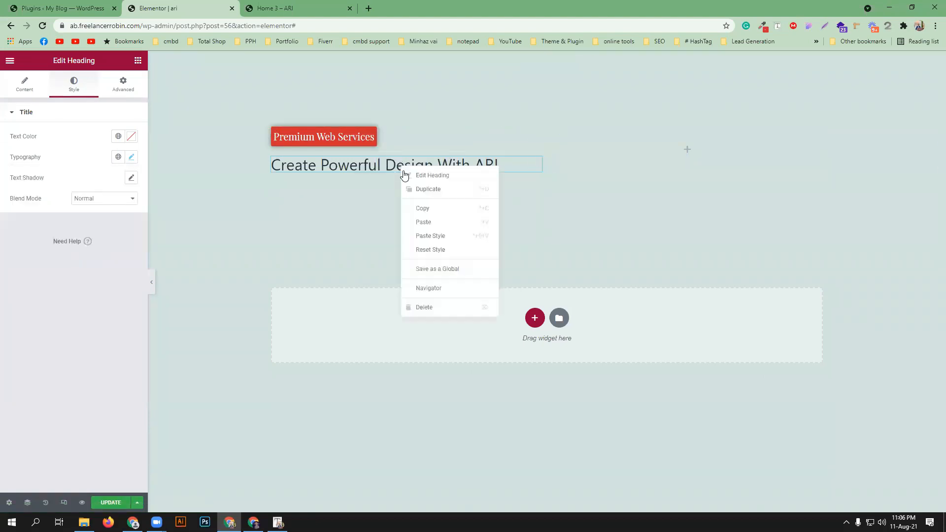
click(427, 233)
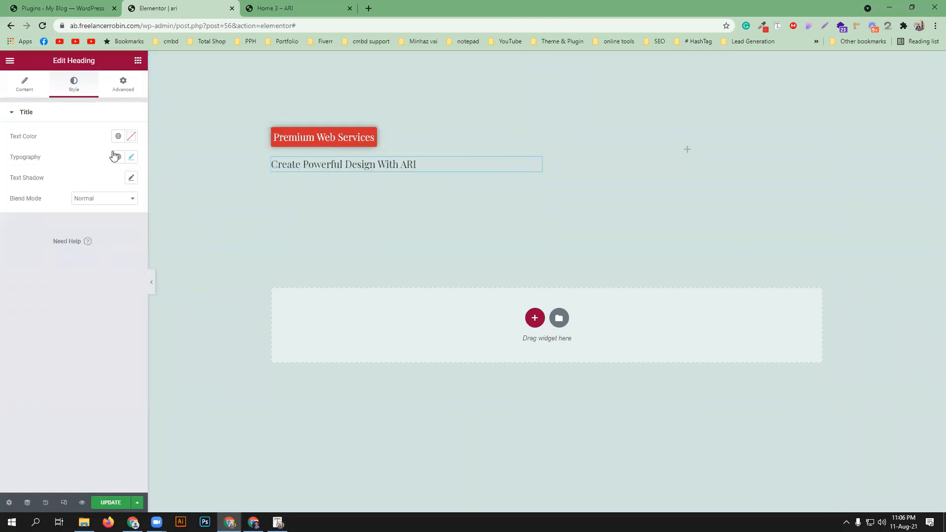
Set the heading's font size to 67 px in its typography settings
click(33, 83)
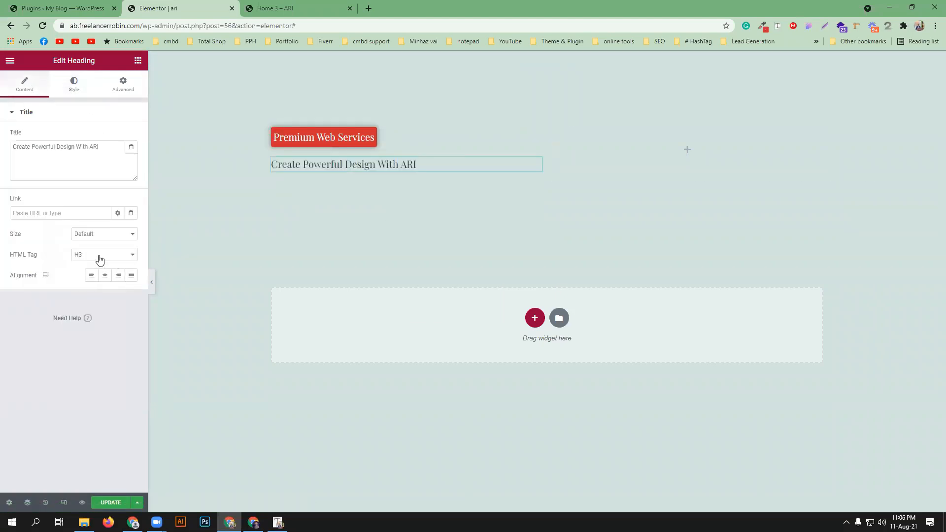
click(75, 86)
click(131, 157)
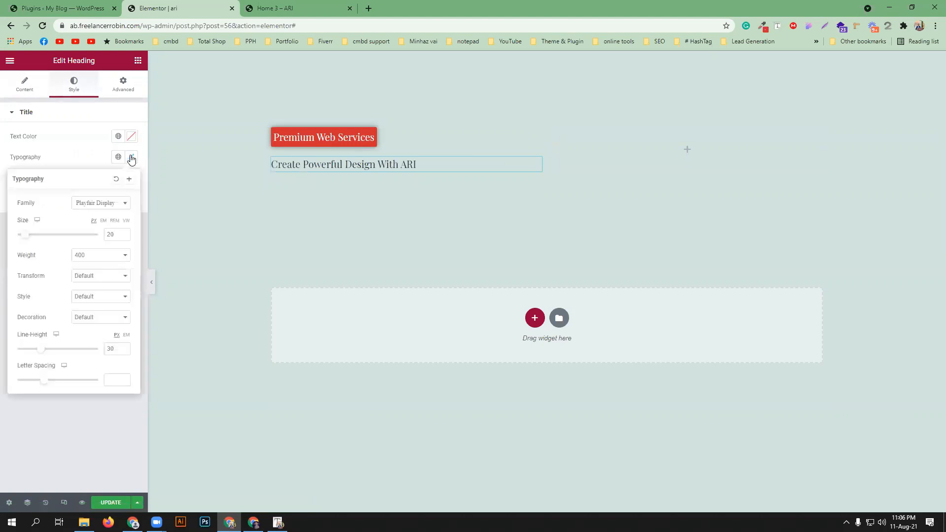
double_click(105, 235)
text(67)
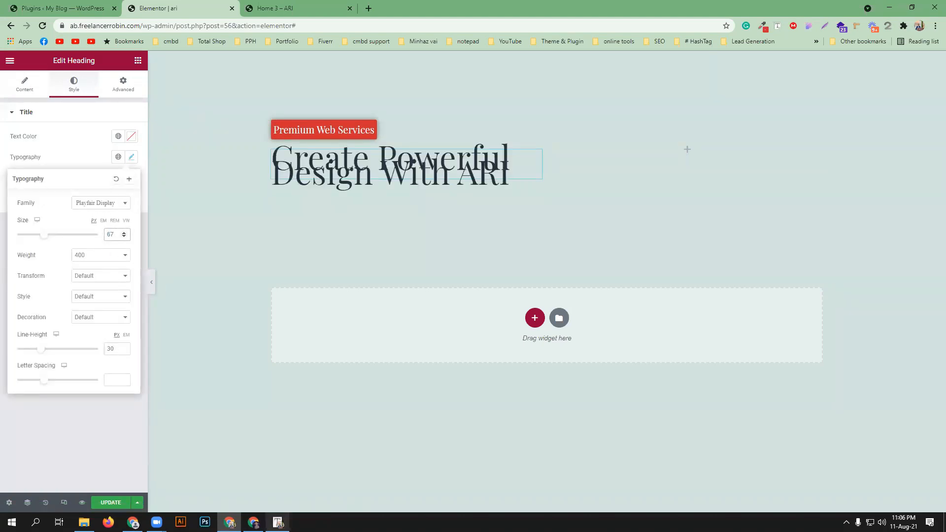
Set the heading's line height to 80 px as given in Font Finder, and compare it with the Home 3 preview's title
click(277, 522)
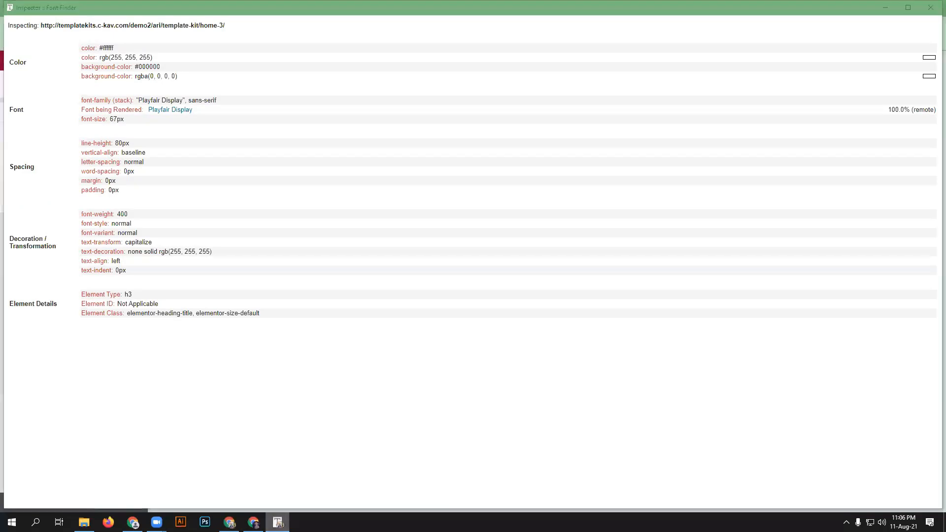
click(229, 522)
double_click(107, 349)
text(80)
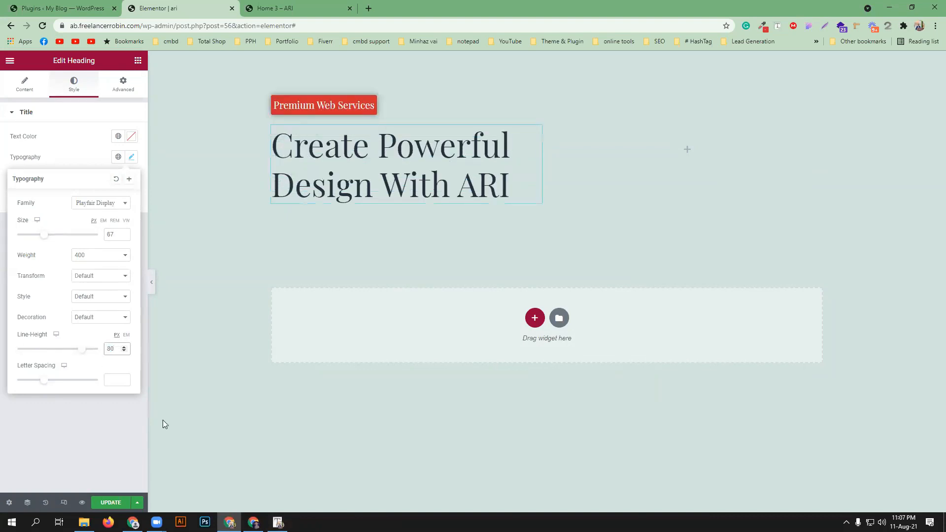
click(296, 8)
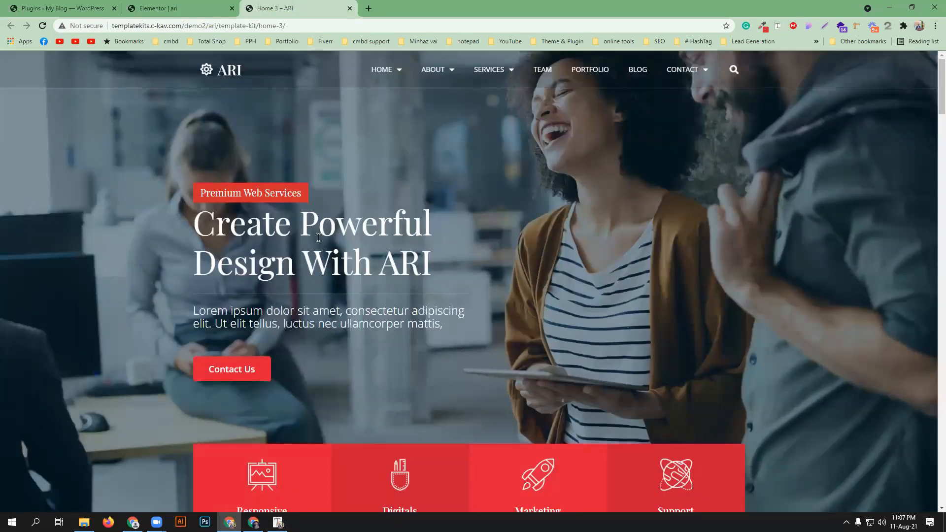
key(ctrl+shift+Tab)
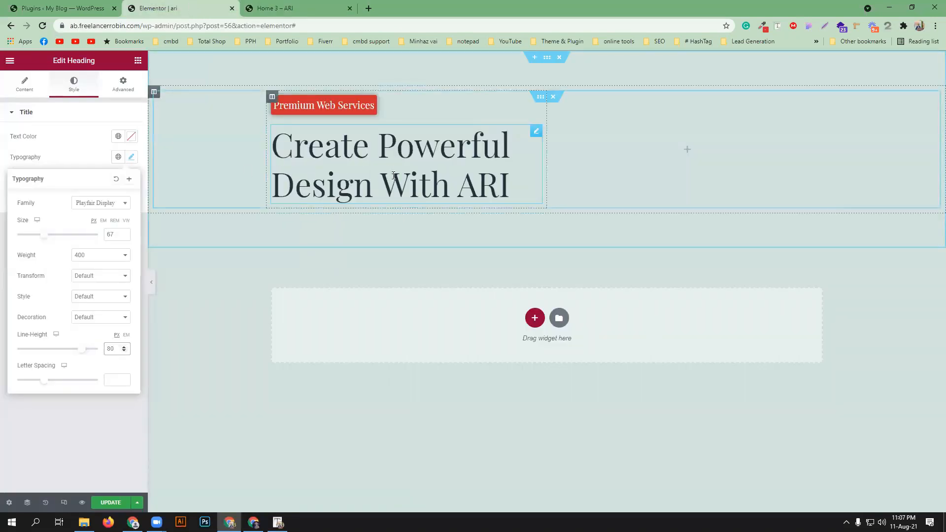
click(296, 8)
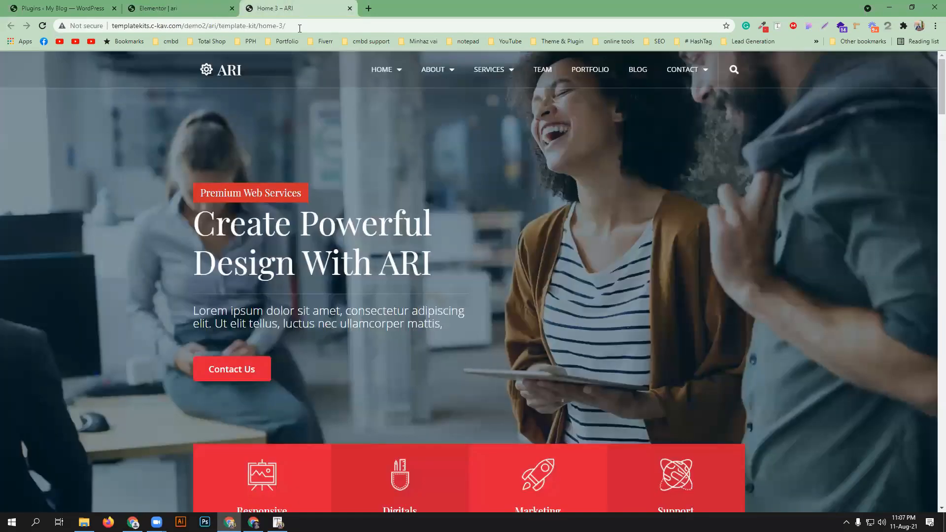
Add a Divider widget below the Create Powerful Design With ARI heading and color it light gray
click(163, 7)
click(138, 61)
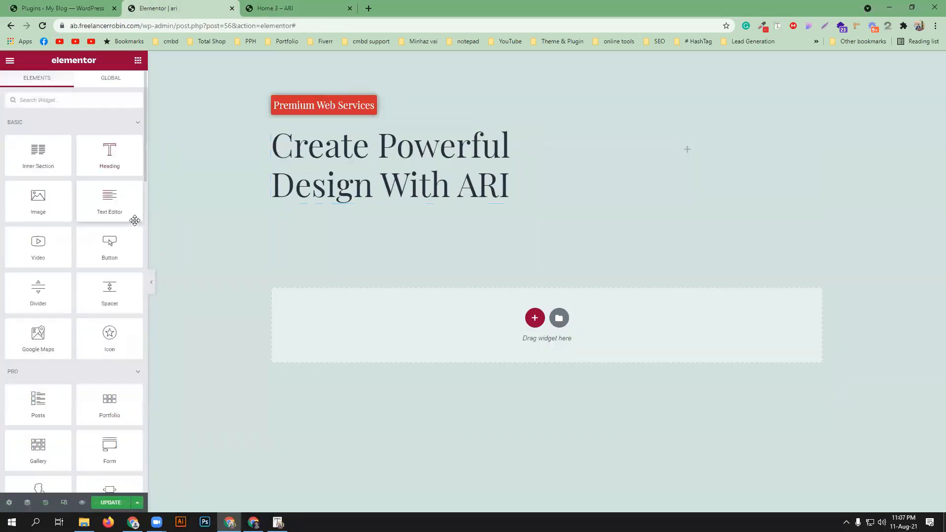
drag(69, 308, 358, 198)
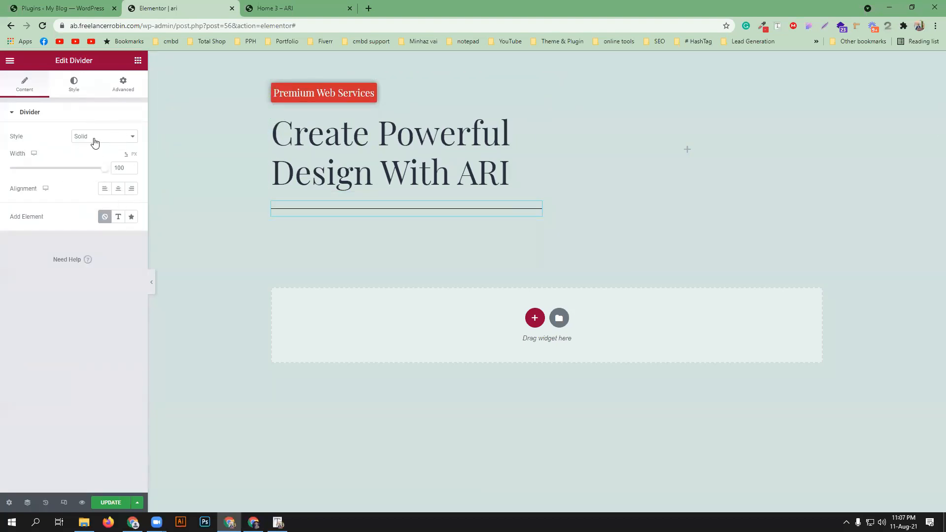
click(73, 83)
click(131, 136)
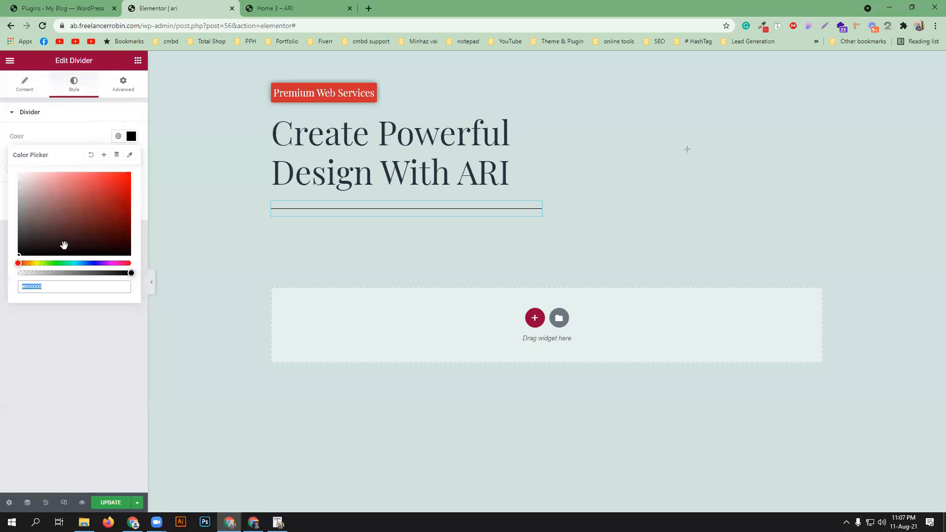
drag(21, 194, 17, 191)
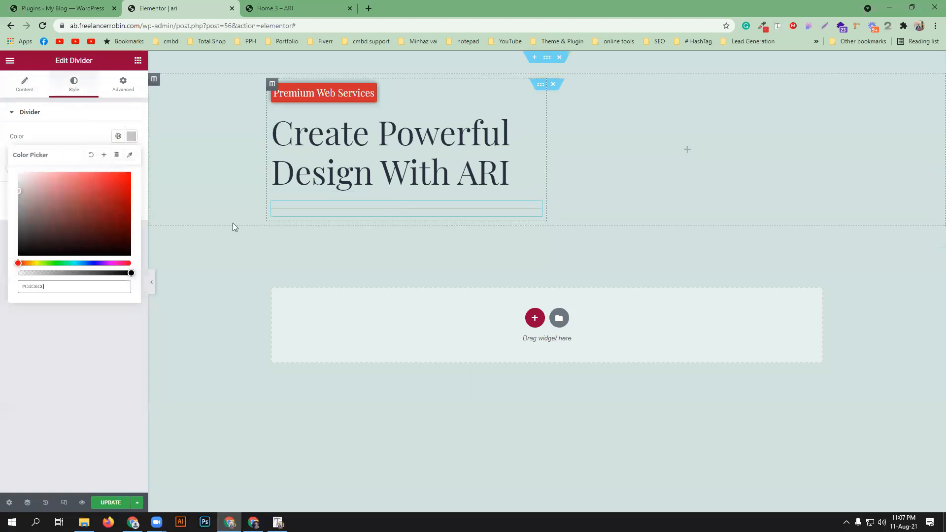
Copy the Lorem ipsum paragraph's text from the Home 3 preview and inspect that paragraph with Font Finder
click(295, 8)
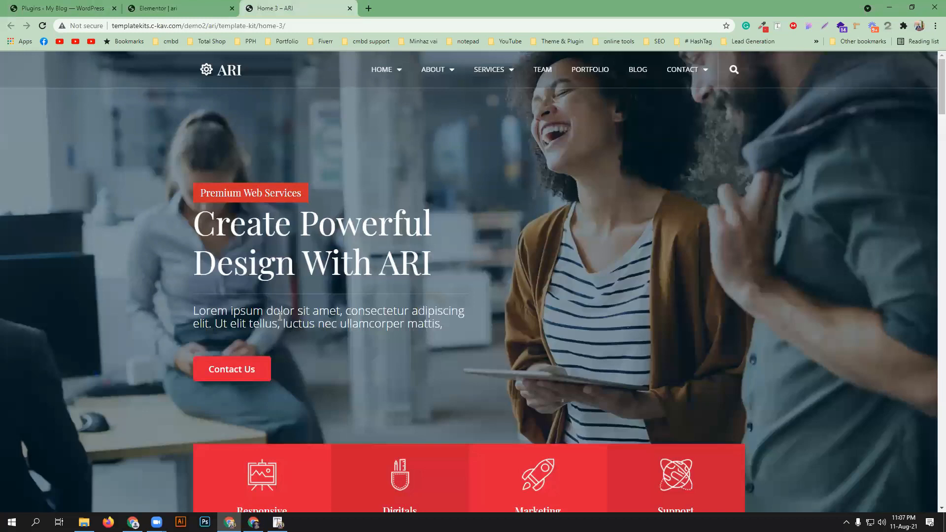
drag(447, 324, 193, 313)
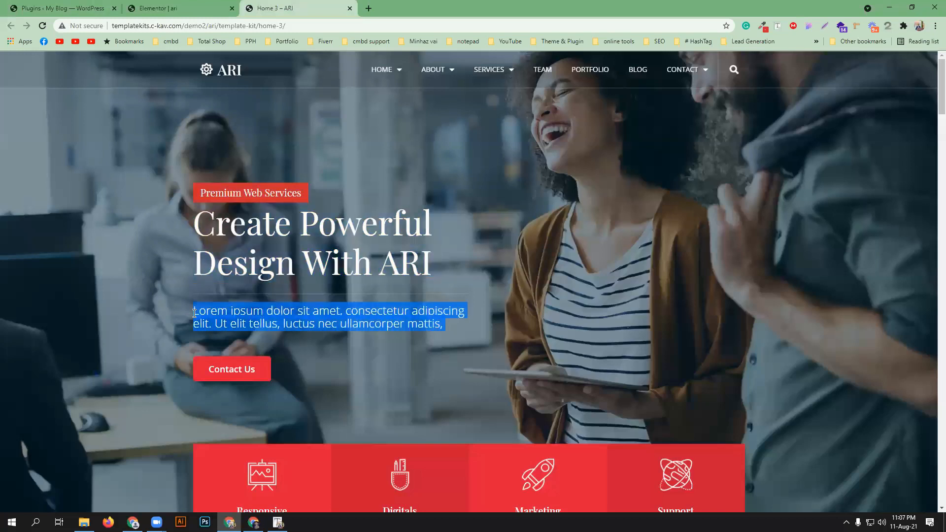
click(187, 4)
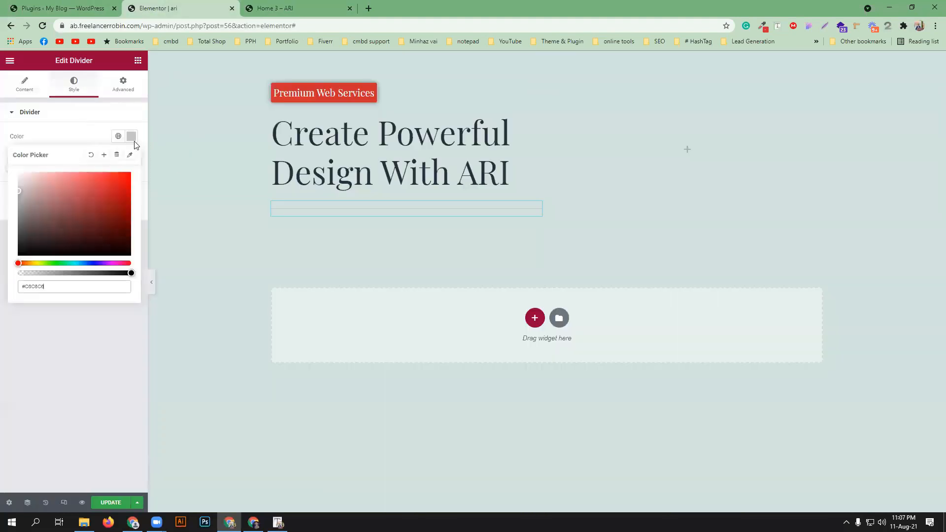
click(271, 7)
click(515, 371)
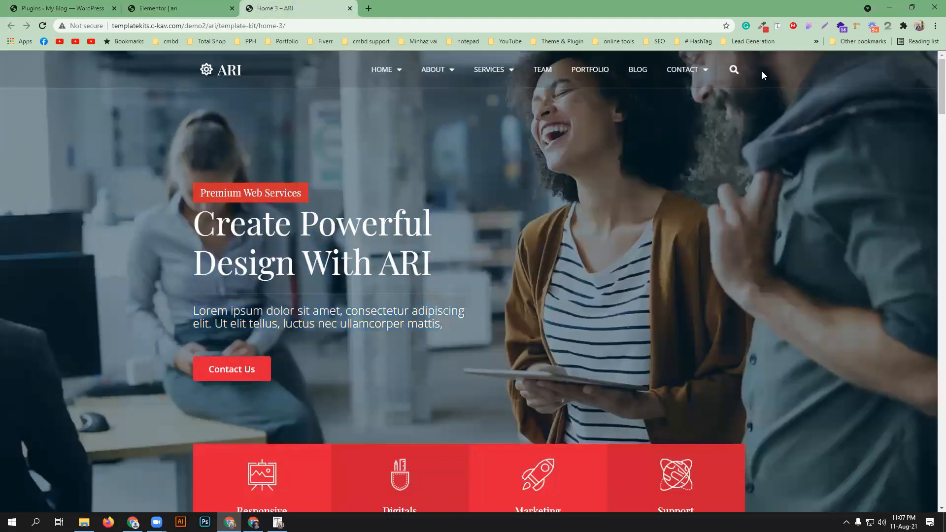
click(777, 27)
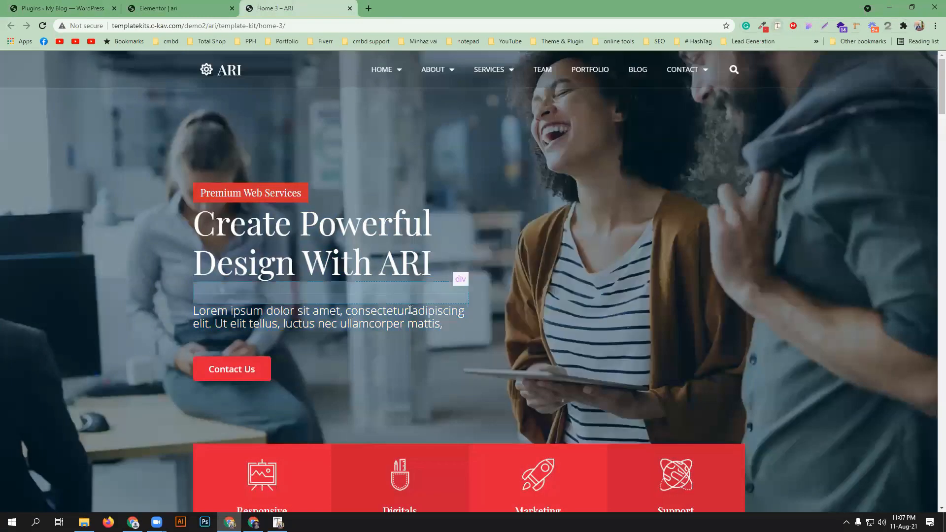
click(394, 315)
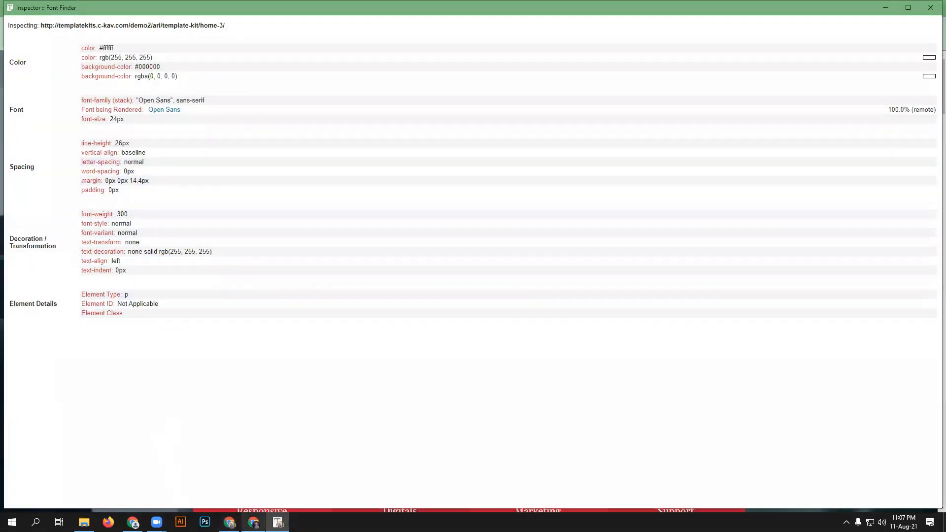
Add a Text Editor widget below the divider and replace its placeholder text with the copied Lorem ipsum paragraph
click(229, 522)
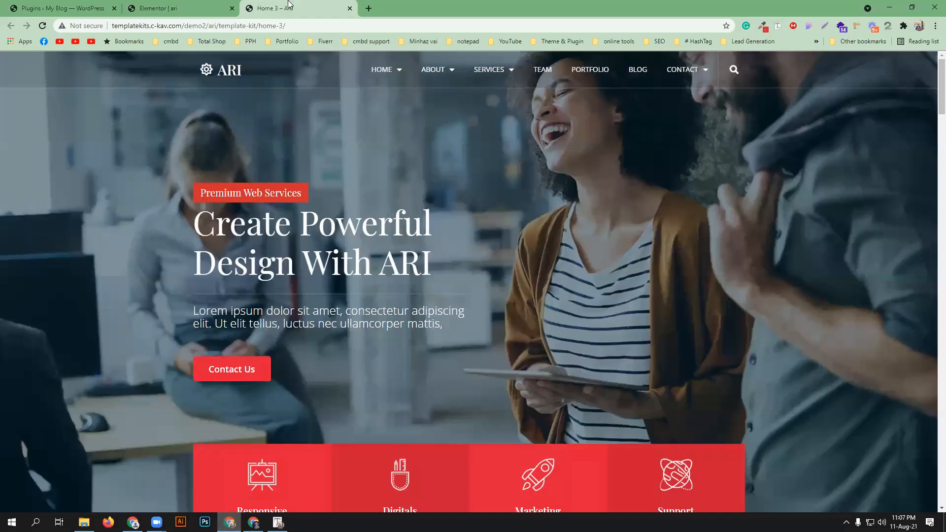
click(184, 7)
click(138, 60)
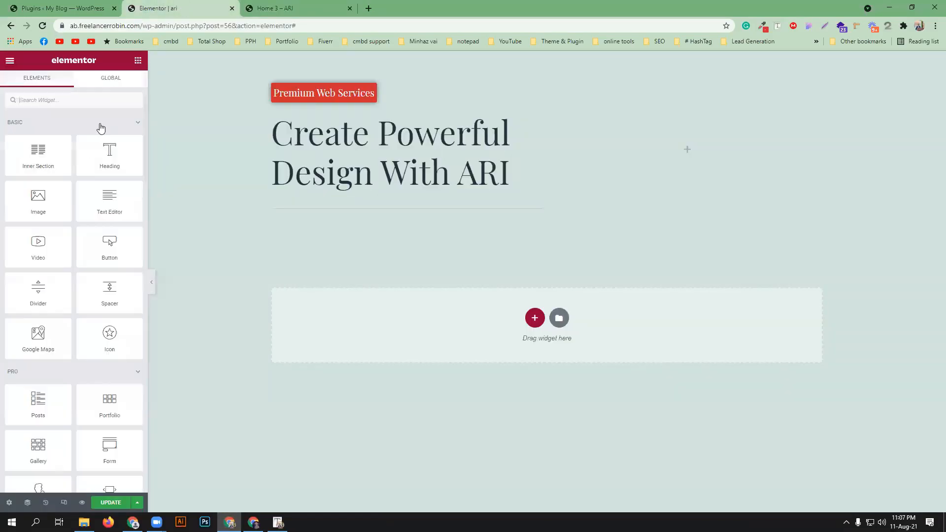
drag(109, 197, 406, 211)
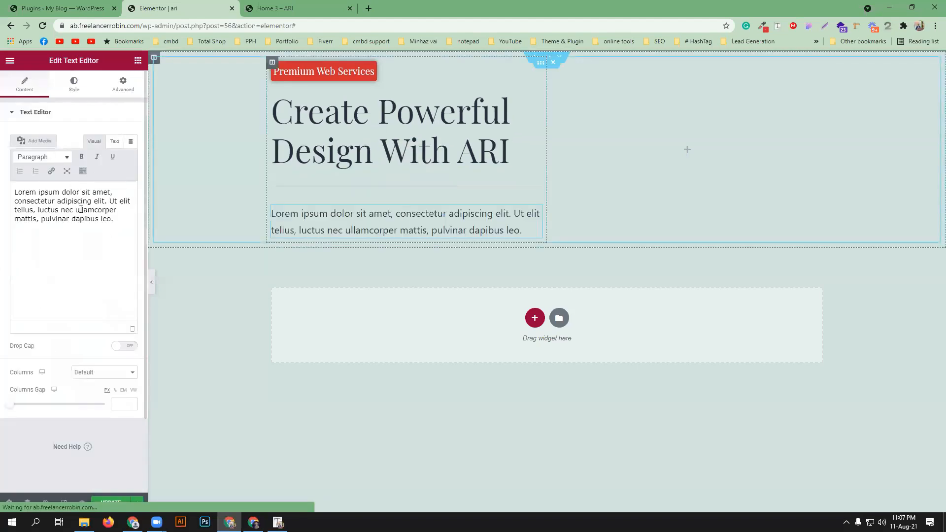
triple_click(84, 219)
key(ctrl+v)
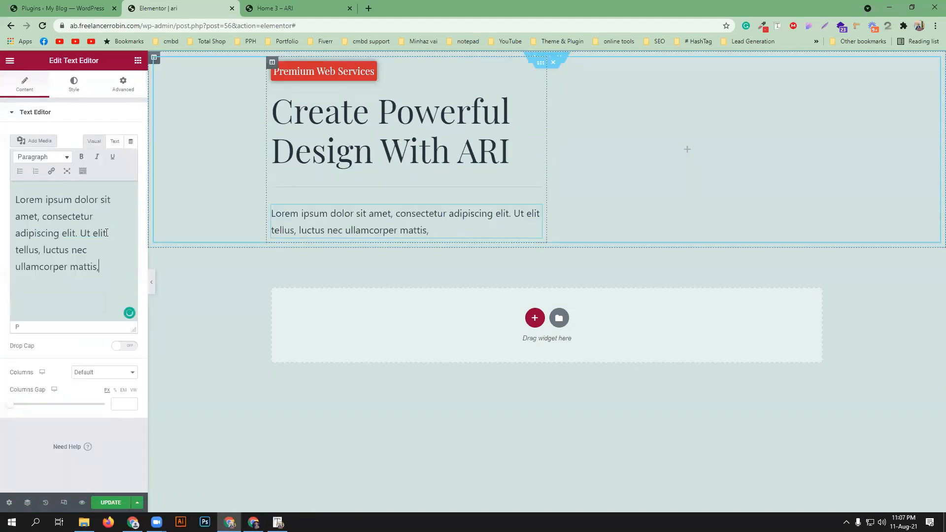
Set the Lorem ipsum paragraph's font family to Open Sans in its typography settings
click(69, 89)
click(131, 158)
click(132, 159)
click(131, 178)
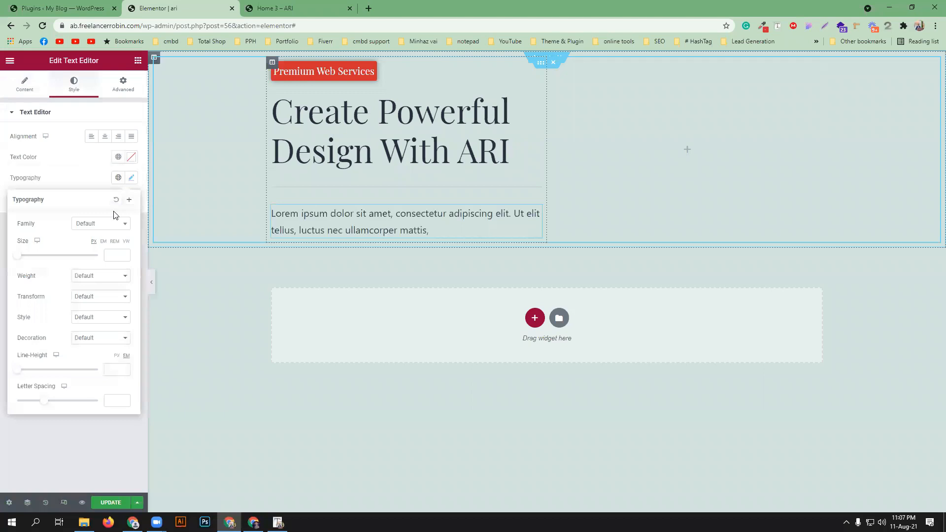
click(112, 223)
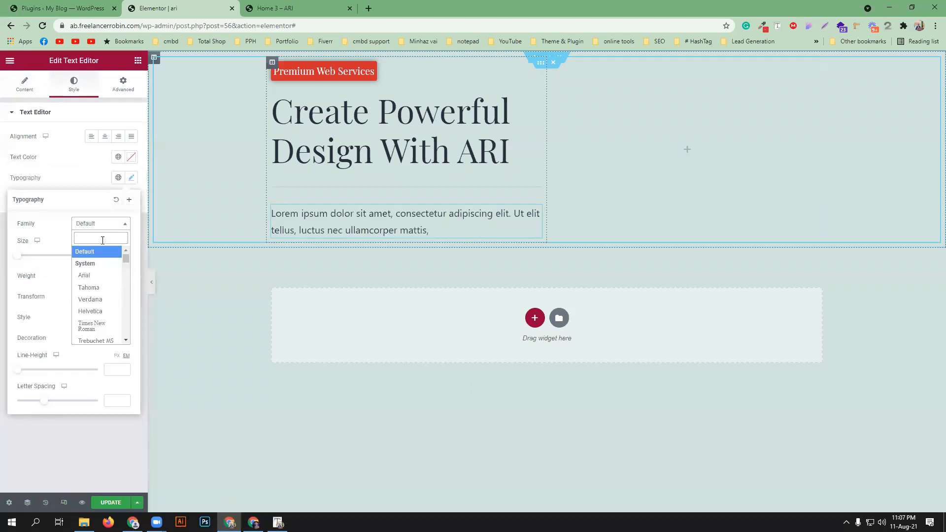
text(ope)
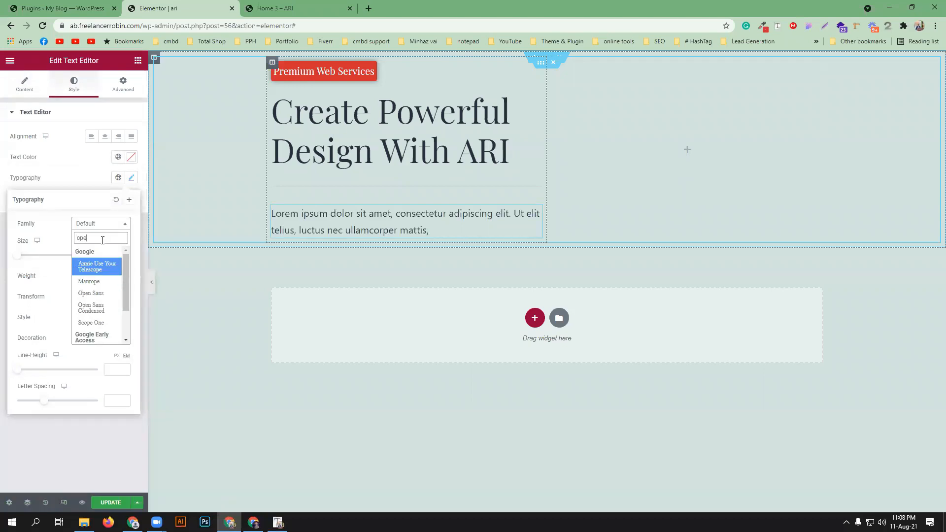
click(108, 293)
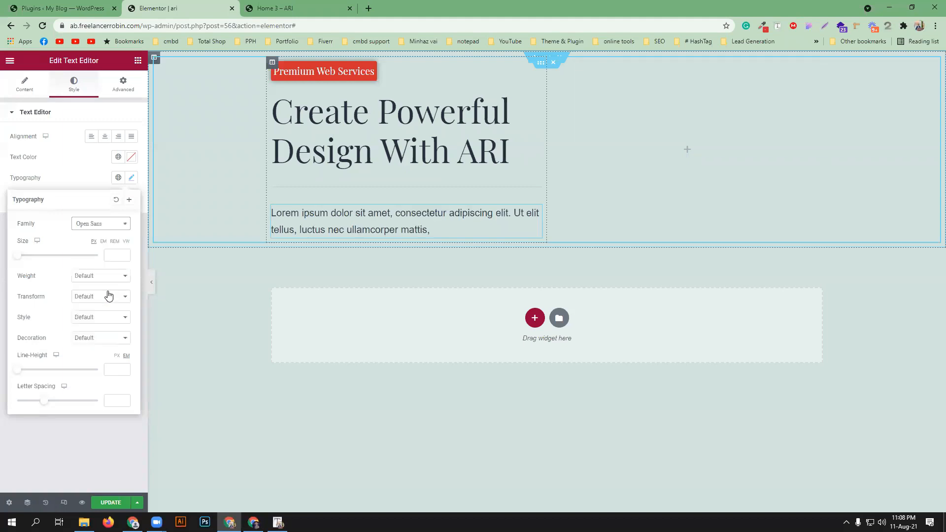
Set the paragraph's font size to 24 px and weight to 300 as given in Font Finder
click(278, 522)
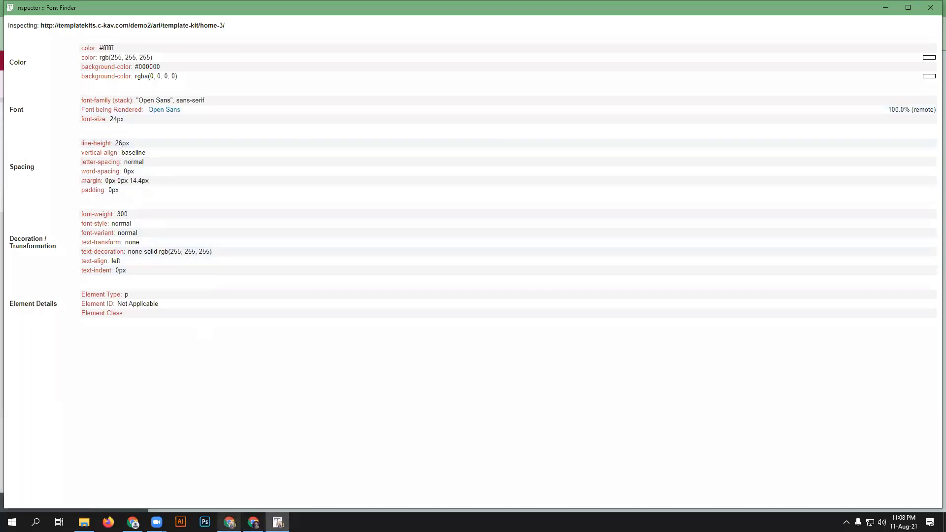
click(229, 522)
click(114, 255)
text(24)
click(110, 277)
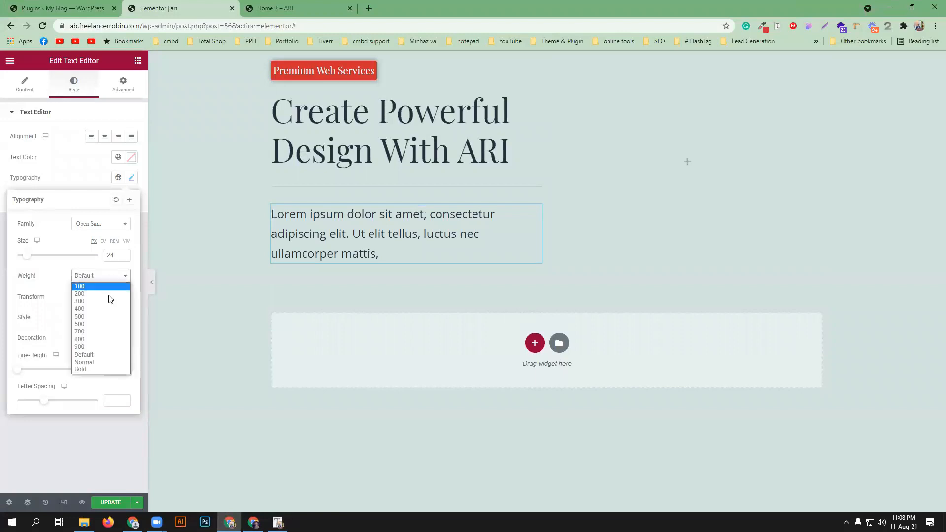
click(106, 312)
Switch the paragraph's line height to pixels and set it to 26 px
drag(117, 357, 117, 368)
click(117, 368)
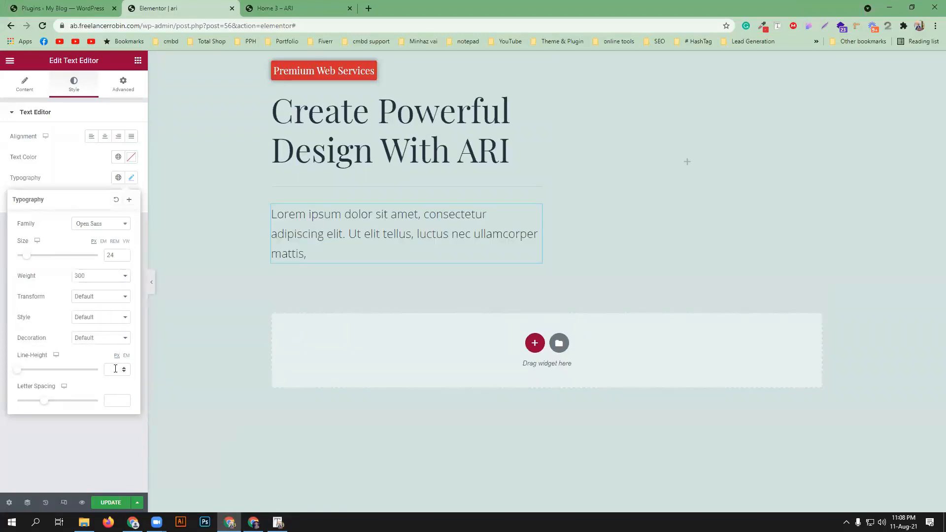
text(26)
Compare the paragraph with the Home 3 preview, and widen its column to 51.2% so the text wraps onto two lines
click(290, 5)
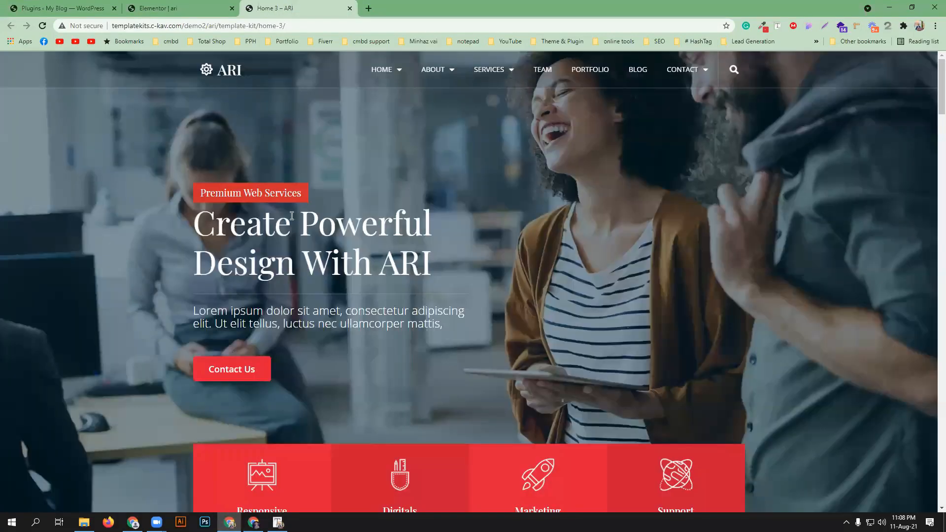
click(177, 8)
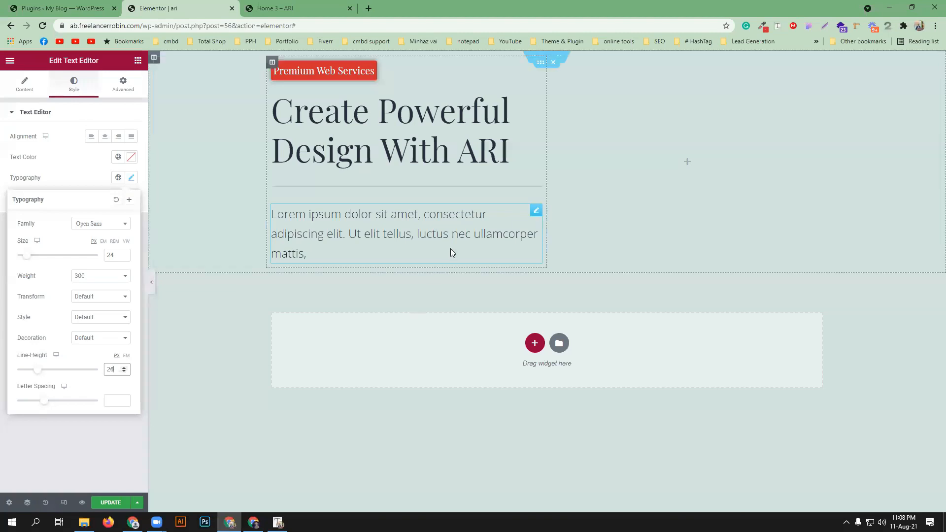
click(78, 176)
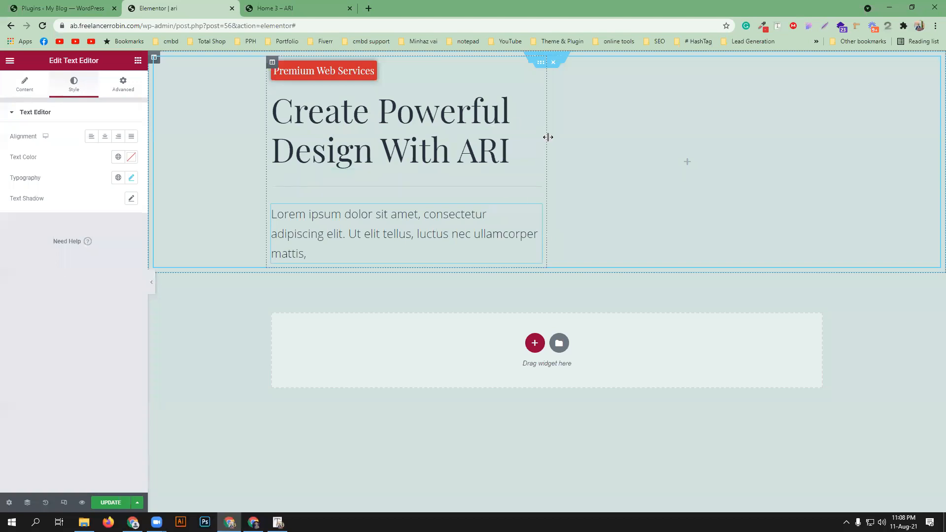
drag(550, 142, 556, 142)
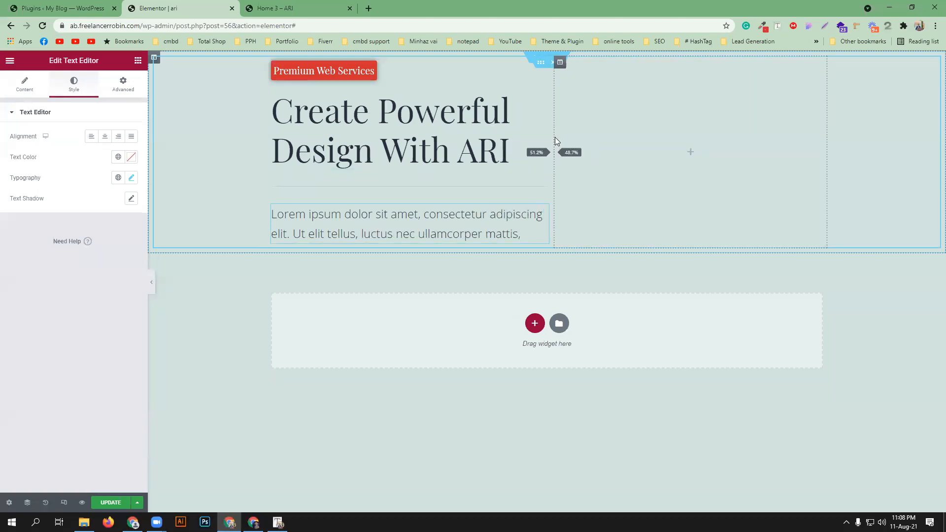
Add a Button widget below the paragraph and set its text to Contact Us, matching the Home 3 preview
click(284, 8)
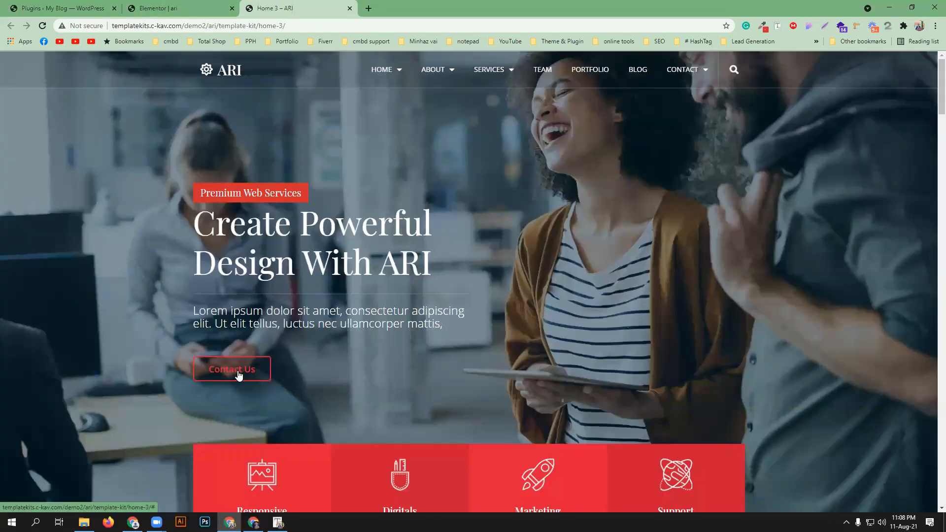
click(174, 8)
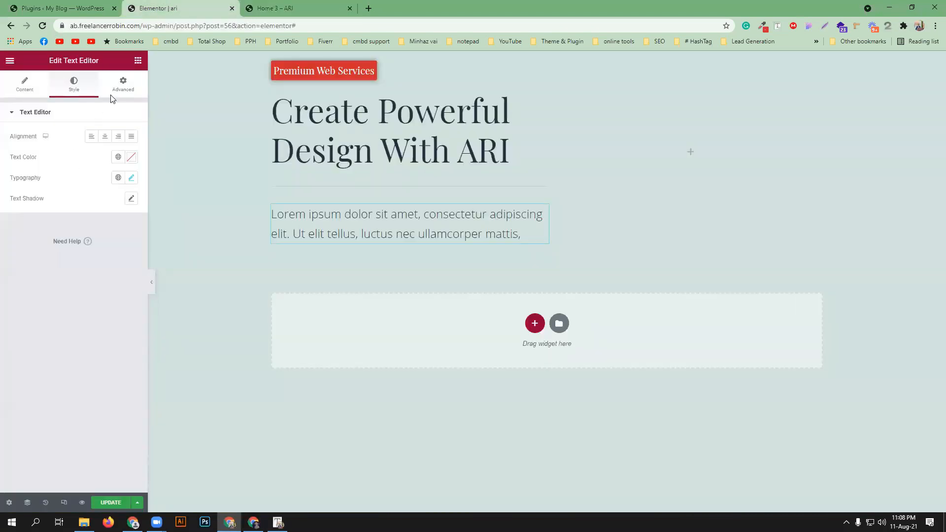
click(138, 61)
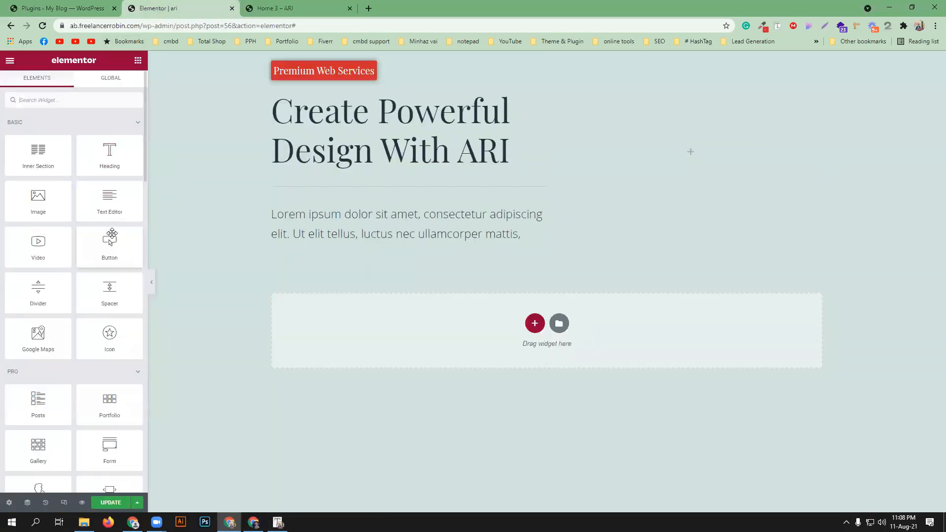
drag(110, 241, 369, 241)
triple_click(99, 155)
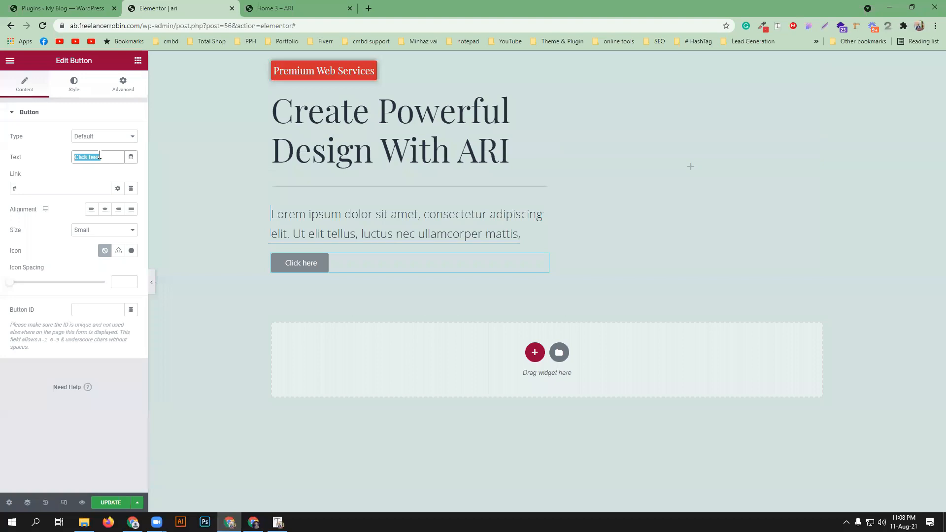
text(Contact)
click(271, 8)
click(201, 5)
text(Us)
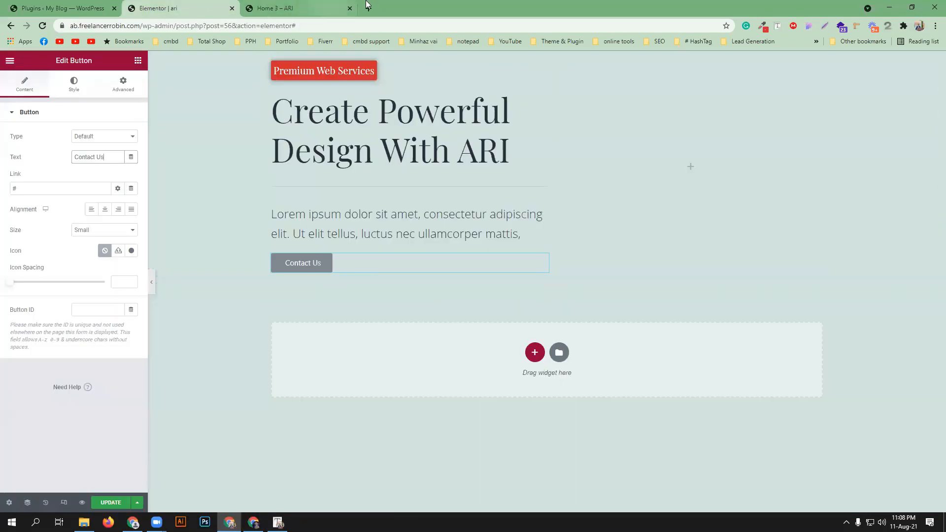
Check the Contact Us button on the Home 3 preview, and open the new button's background color for editing in Elementor
click(314, 6)
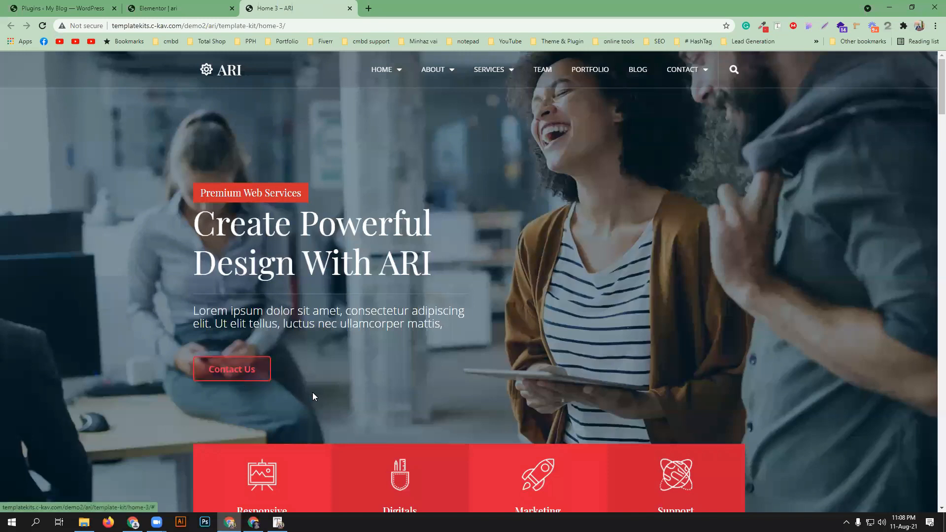
click(189, 9)
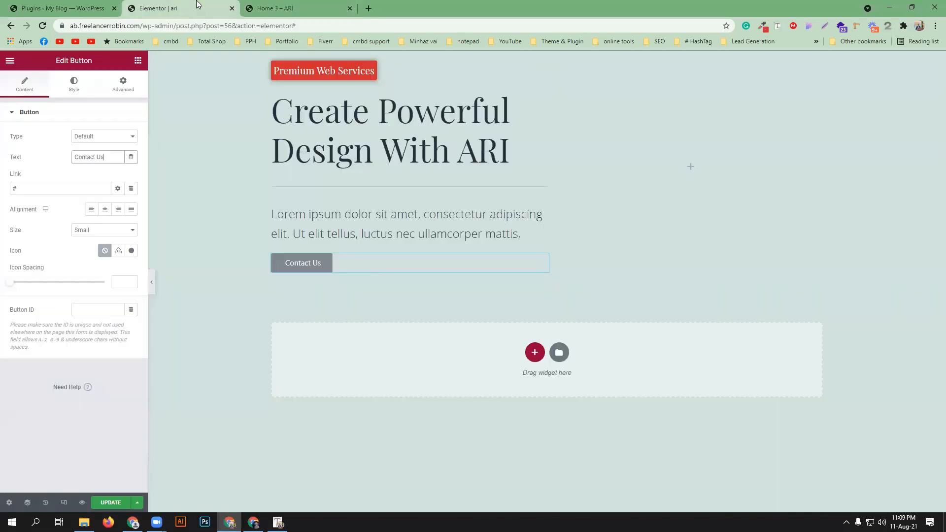
click(76, 91)
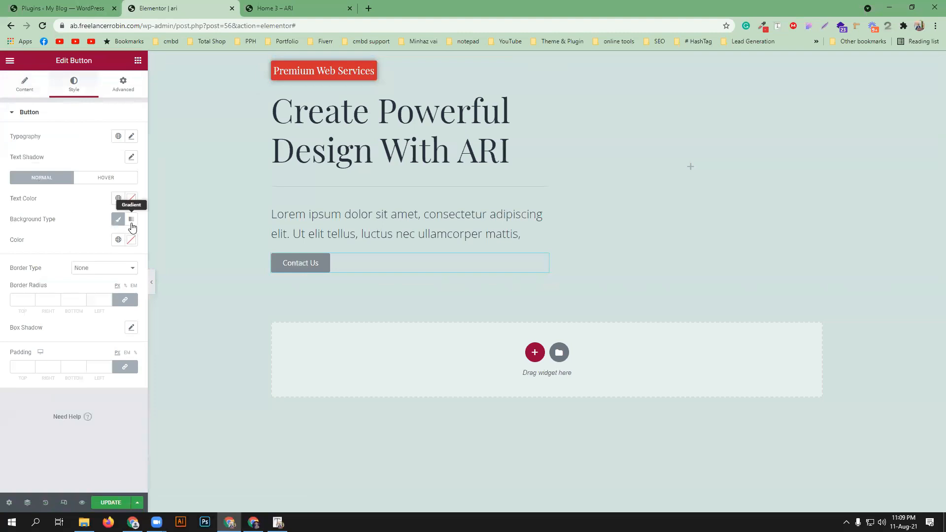
click(130, 240)
click(278, 8)
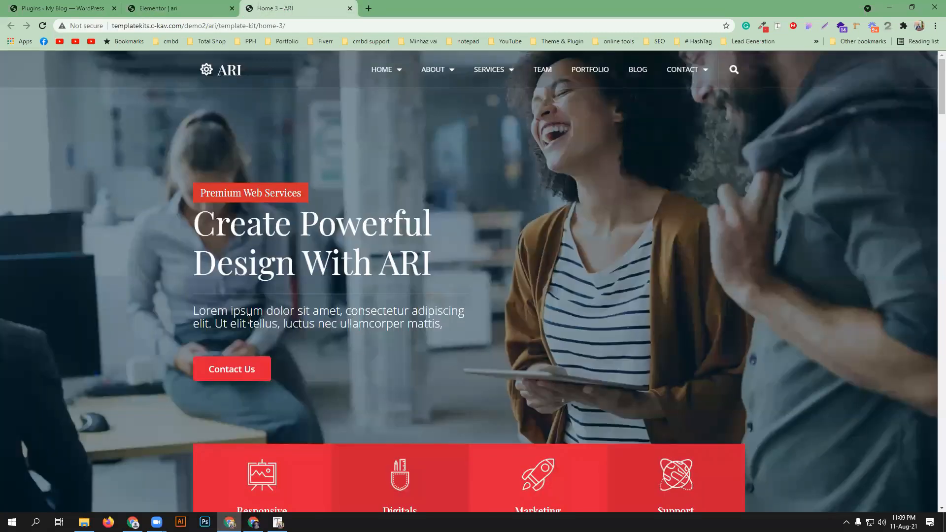
Try to sample the Contact Us button's color on the Home 3 page with the page color picker
click(762, 26)
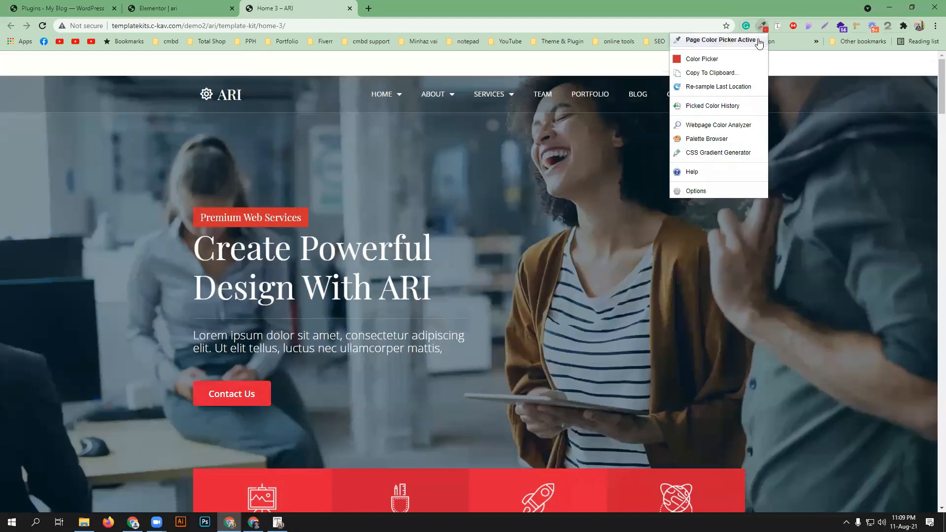
click(759, 41)
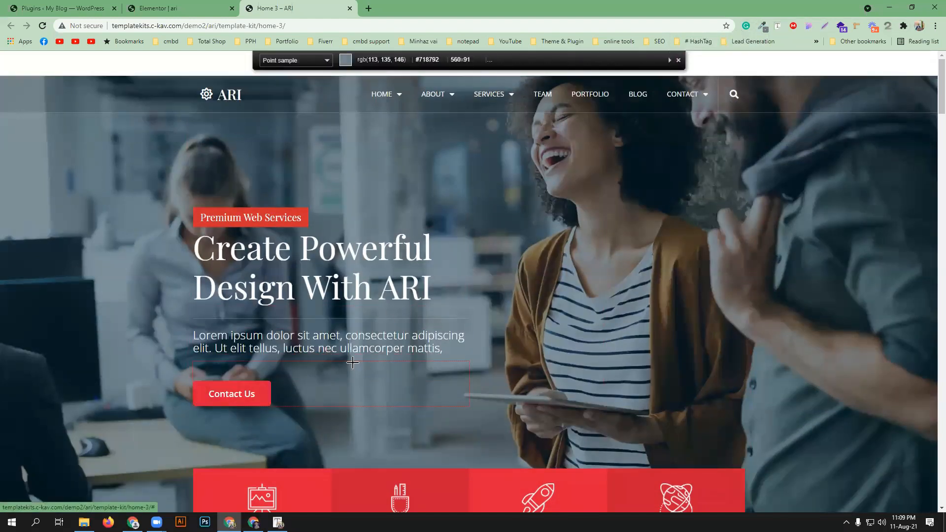
click(762, 26)
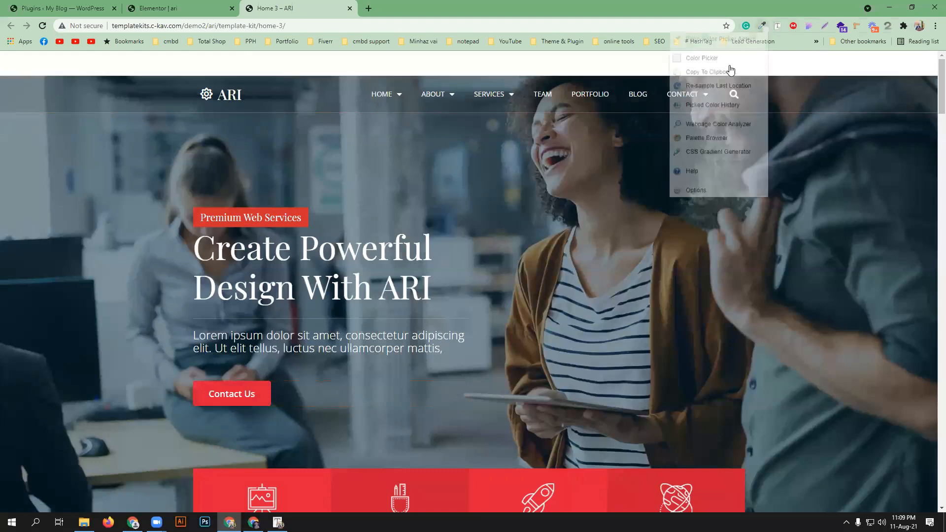
click(546, 280)
click(762, 26)
click(585, 285)
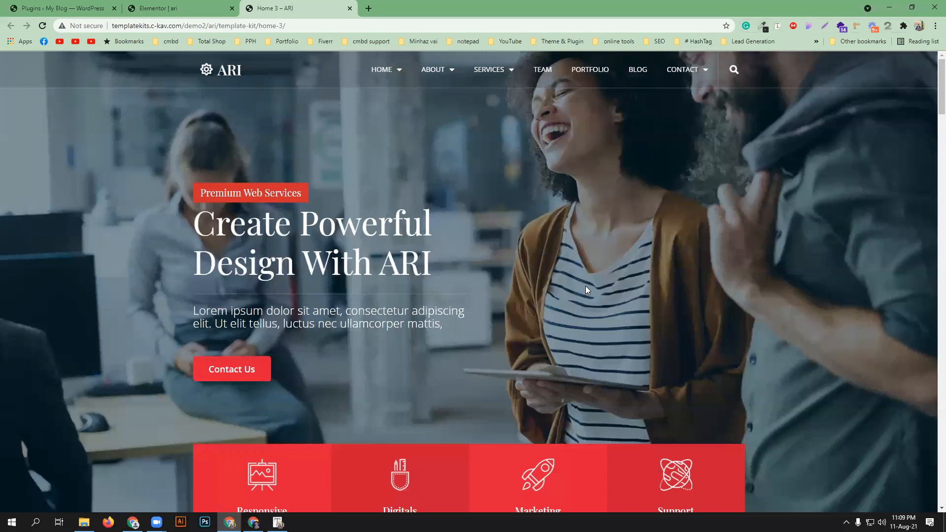
Inspect the Home 3 page in the developer tools and select the Contact Us button's link element
right_click(585, 285)
click(613, 447)
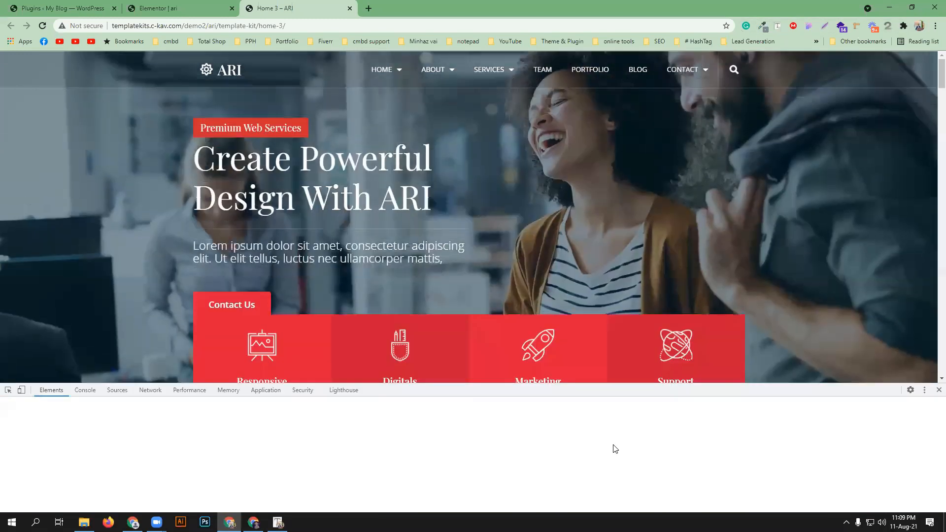
scroll(390, 279, down, 4)
scroll(382, 277, up, 3)
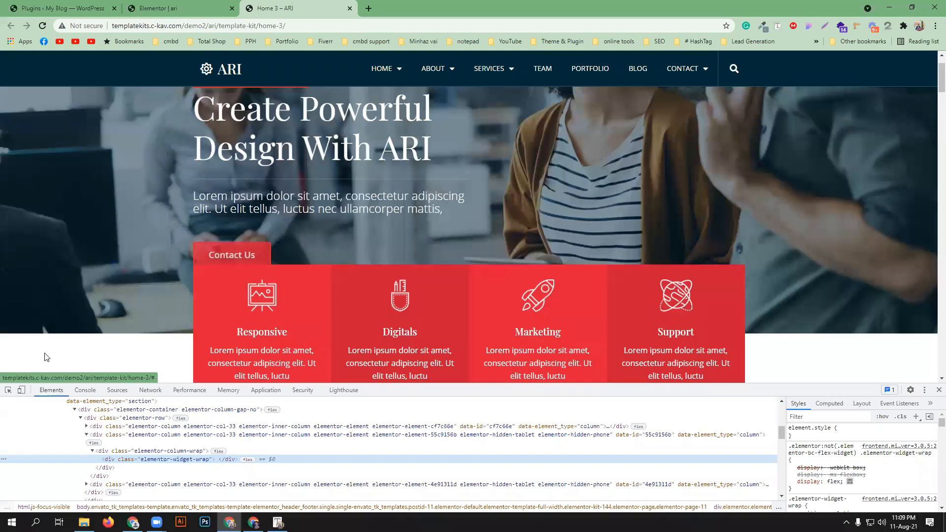
click(6, 391)
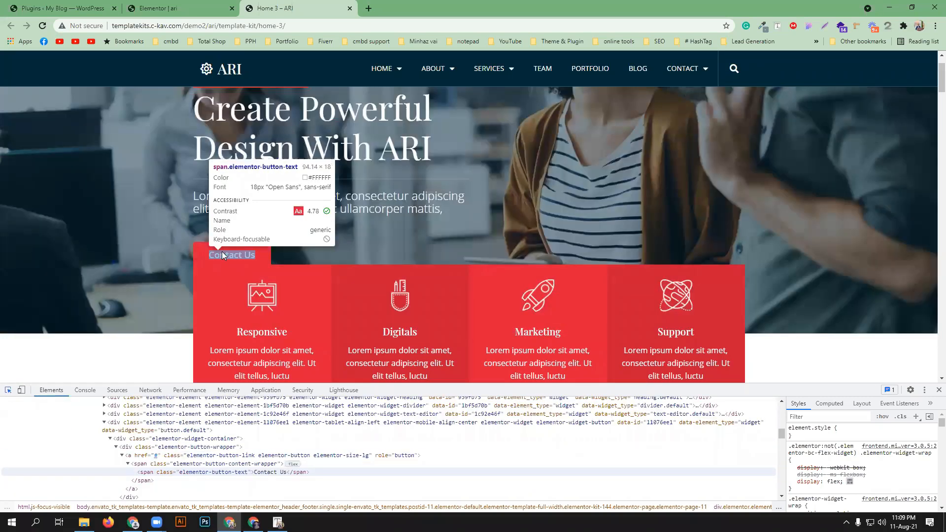
click(195, 254)
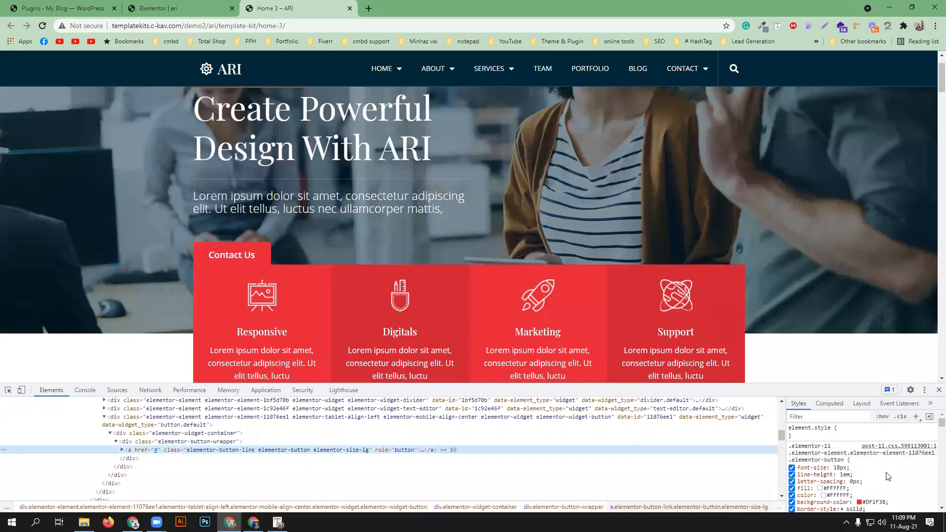
Copy the background color #DF1F38 from the inspected button's styles and apply it as the Elementor button's background color
scroll(887, 476, down, 2)
click(874, 452)
key(ctrl+c)
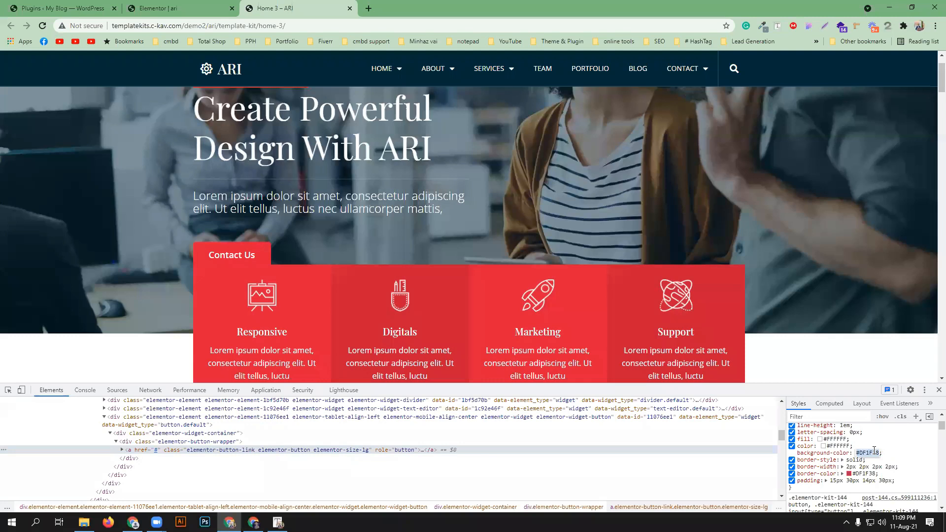
click(197, 8)
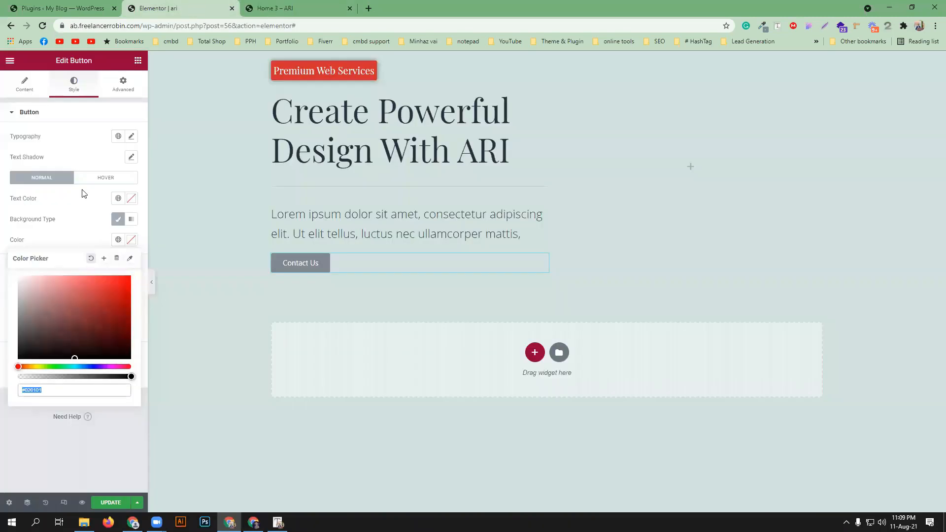
key(ctrl+v)
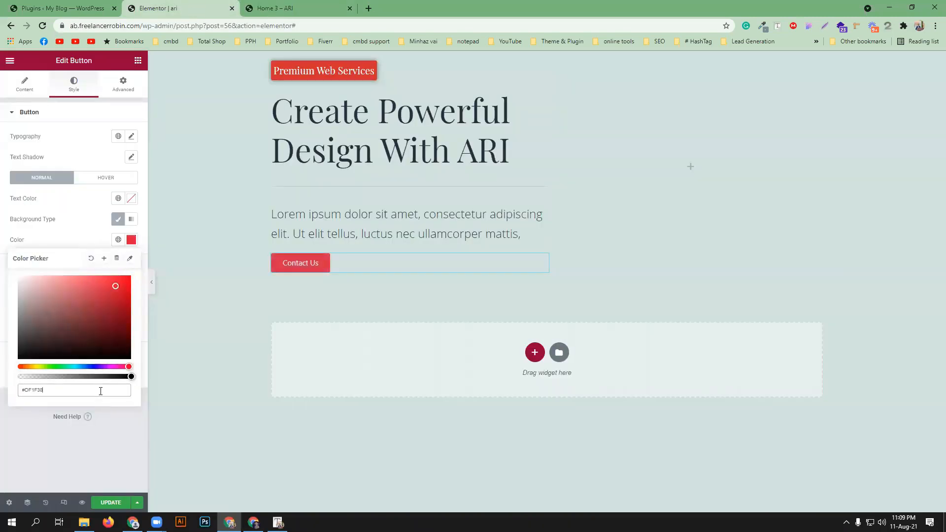
click(70, 212)
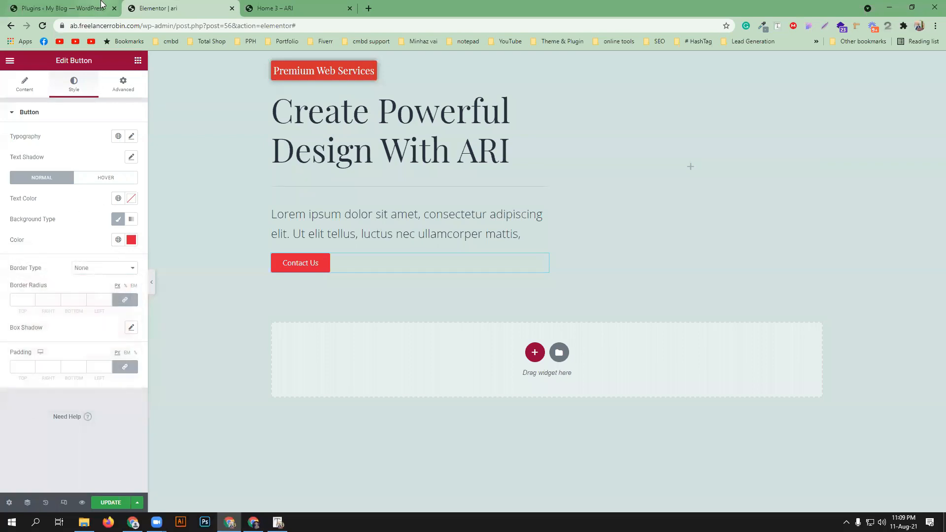
Give the Elementor button a solid border in #DF1F38 with a width of 2 px, following the Home 3 button's styles
click(284, 7)
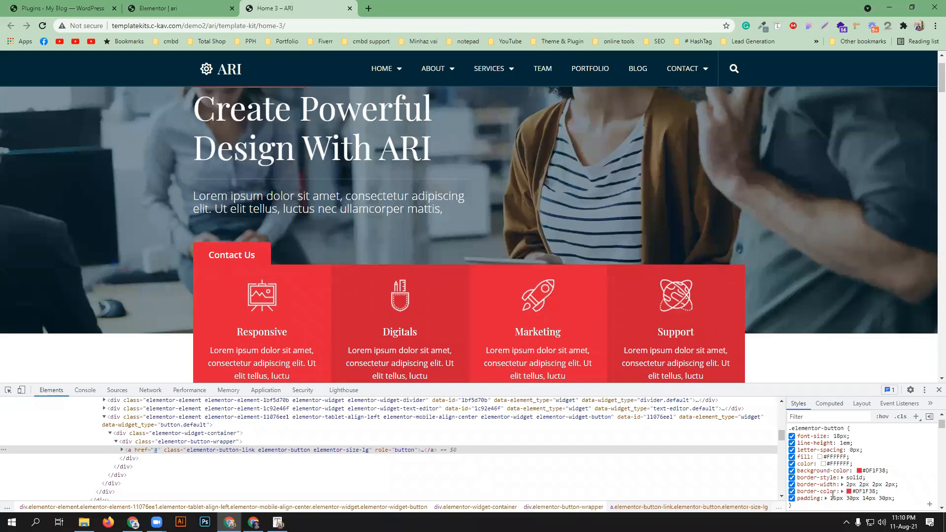
click(167, 8)
click(85, 268)
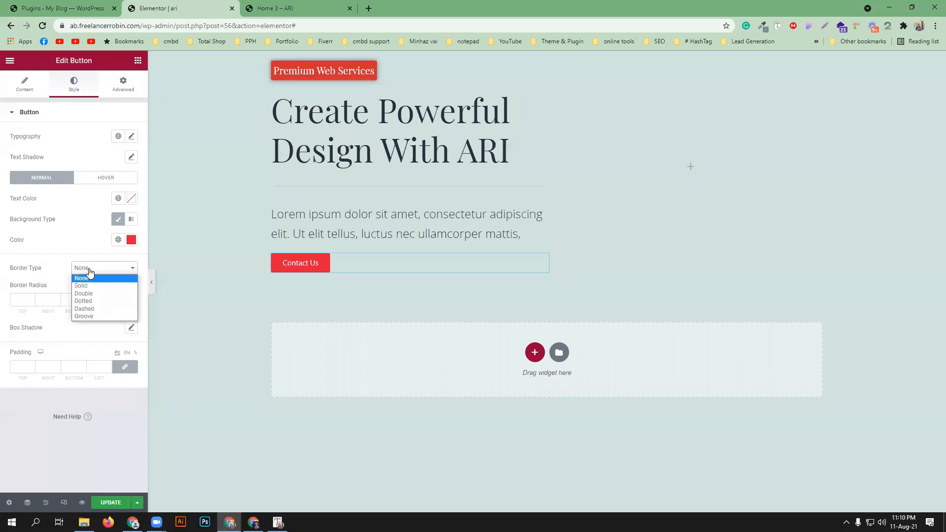
click(89, 282)
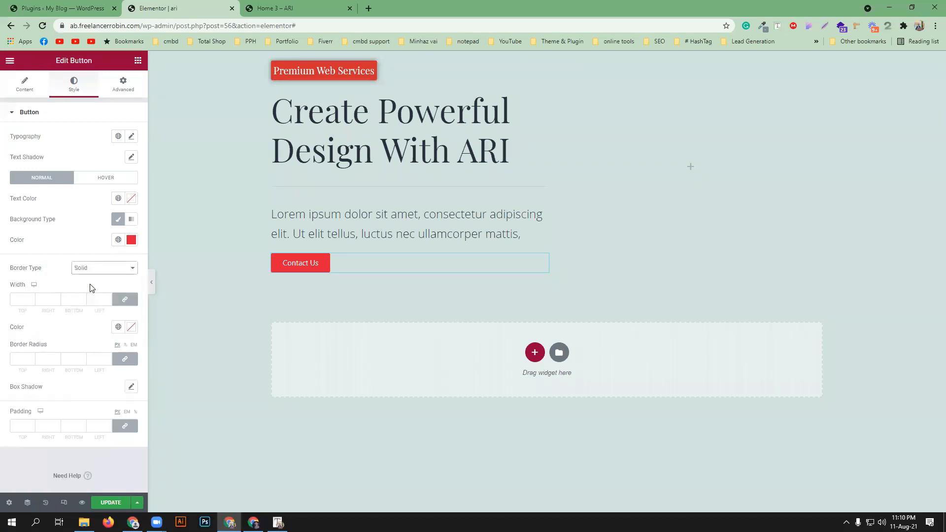
click(131, 327)
right_click(54, 481)
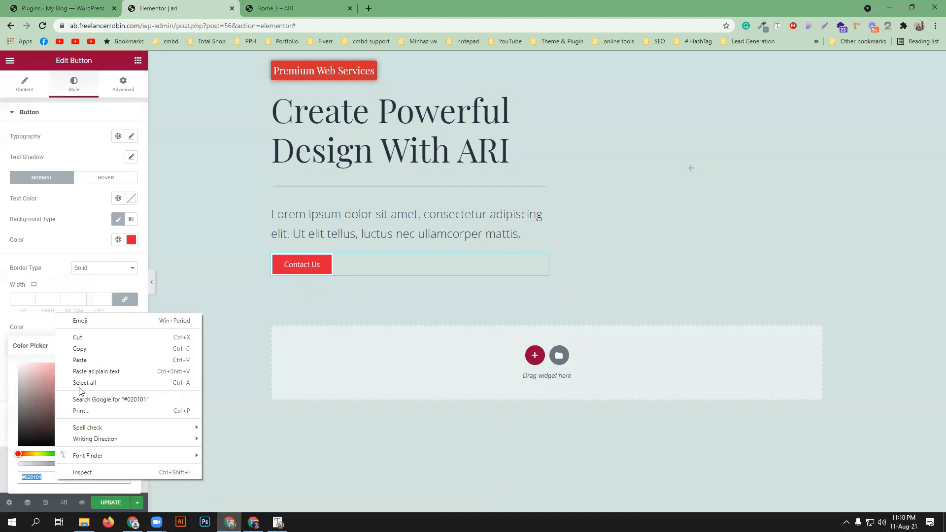
click(83, 360)
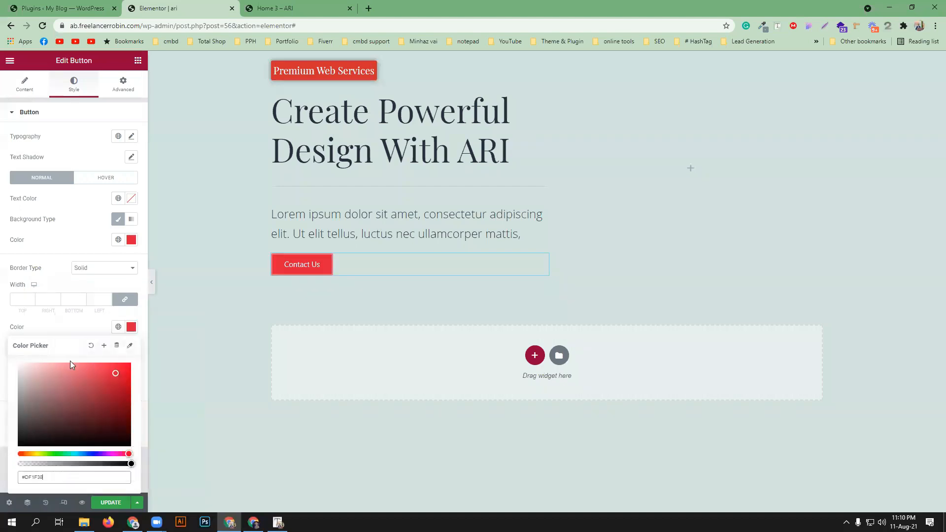
click(55, 325)
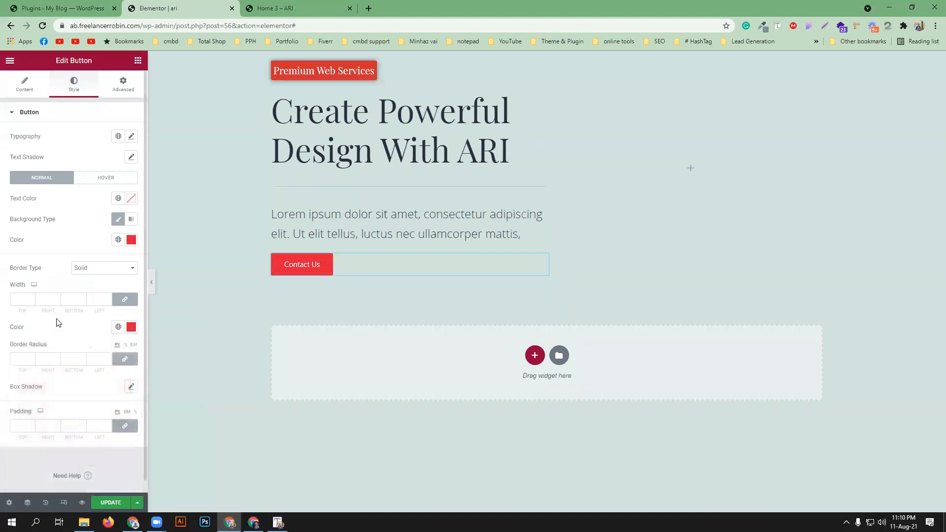
click(23, 299)
text(2)
Unlink the button's padding sides and set them to 15 top, 30 right, 14 bottom and 30 left, as in the Home 3 styles
click(23, 425)
click(125, 425)
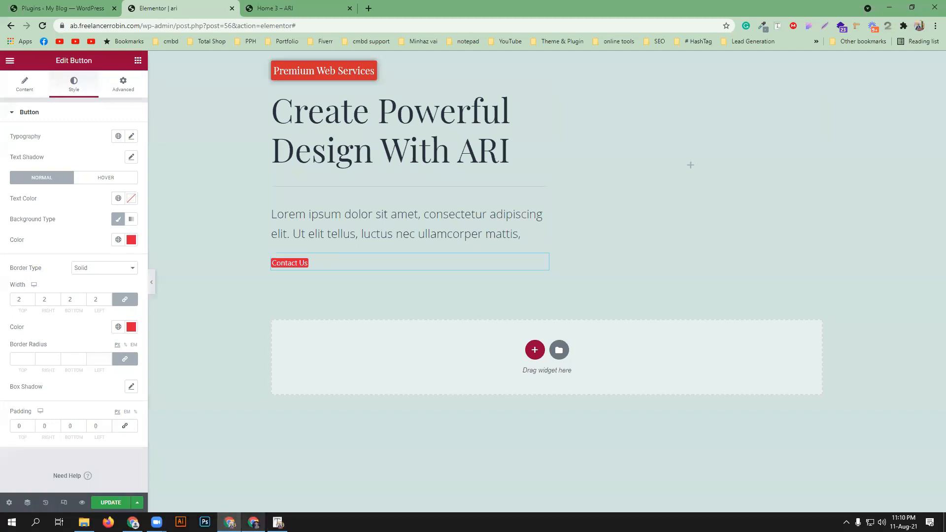
click(315, 8)
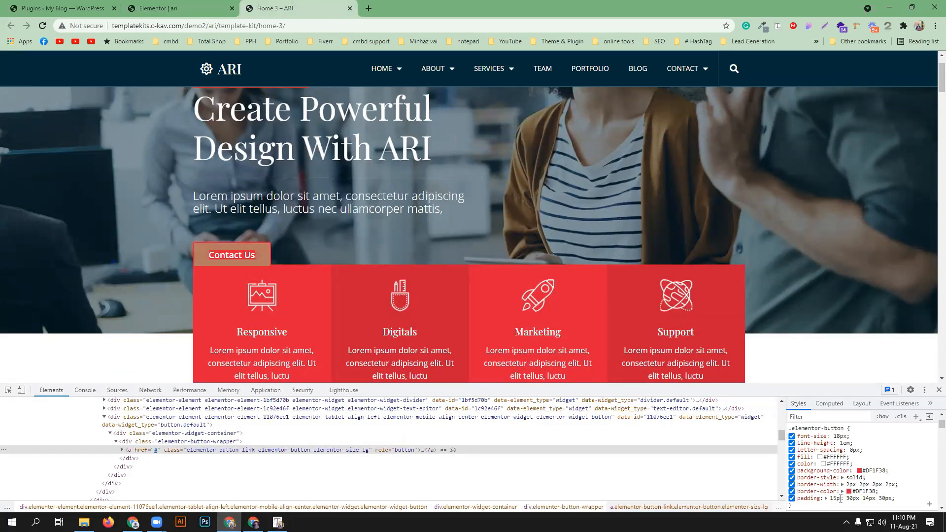
click(163, 8)
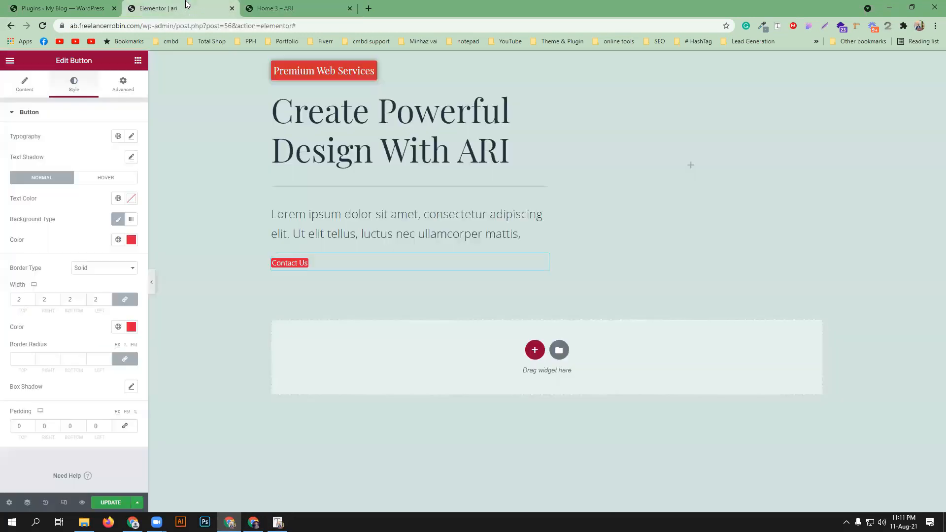
drag(21, 426, 62, 424)
text(15)
text(30)
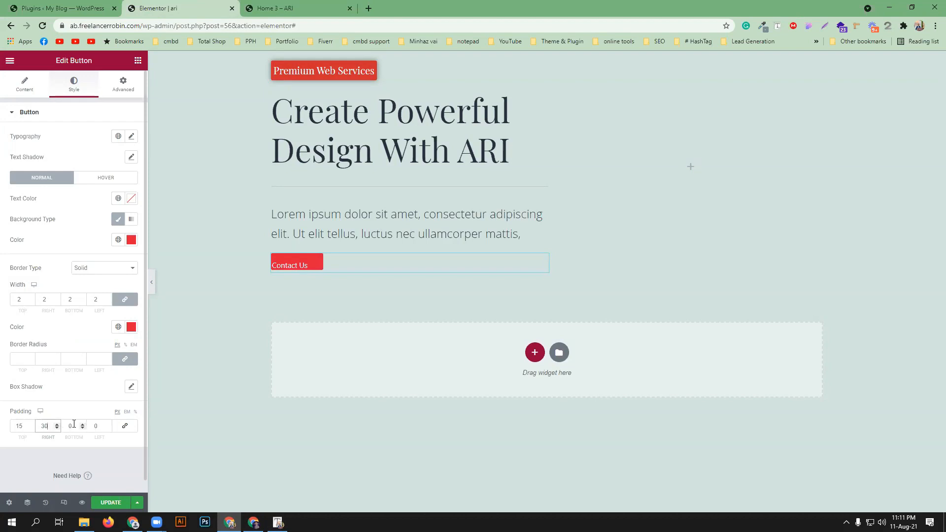
text(14)
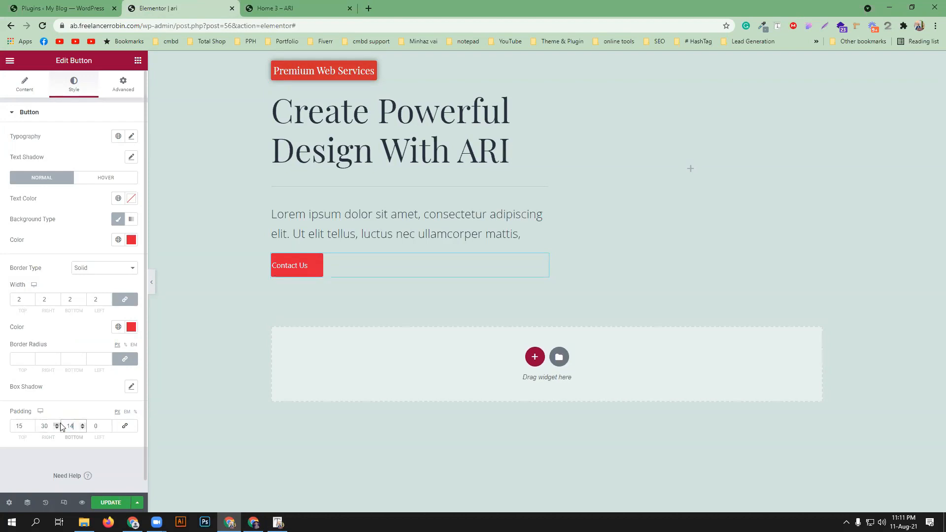
click(95, 424)
text(30)
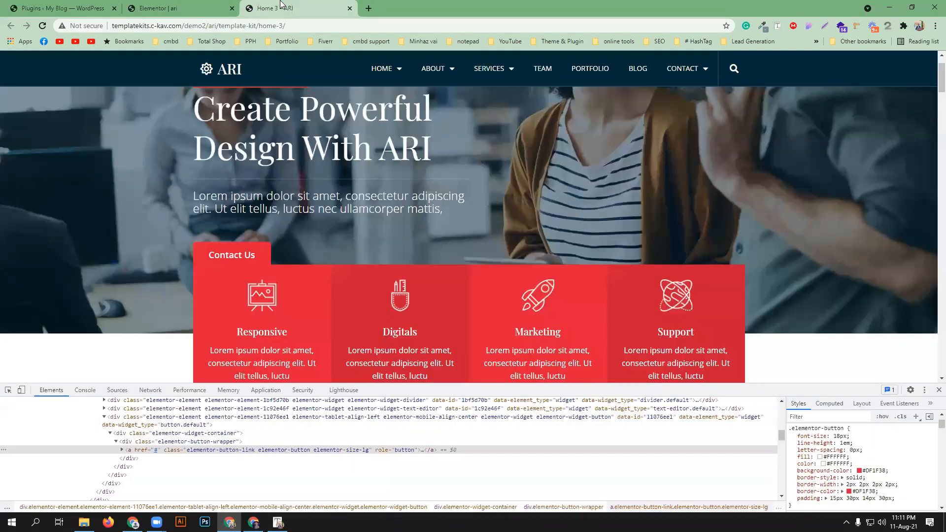
Examine the Home 3 Contact Us button's hover look and read through its remaining CSS rules in the developer tools
click(285, 8)
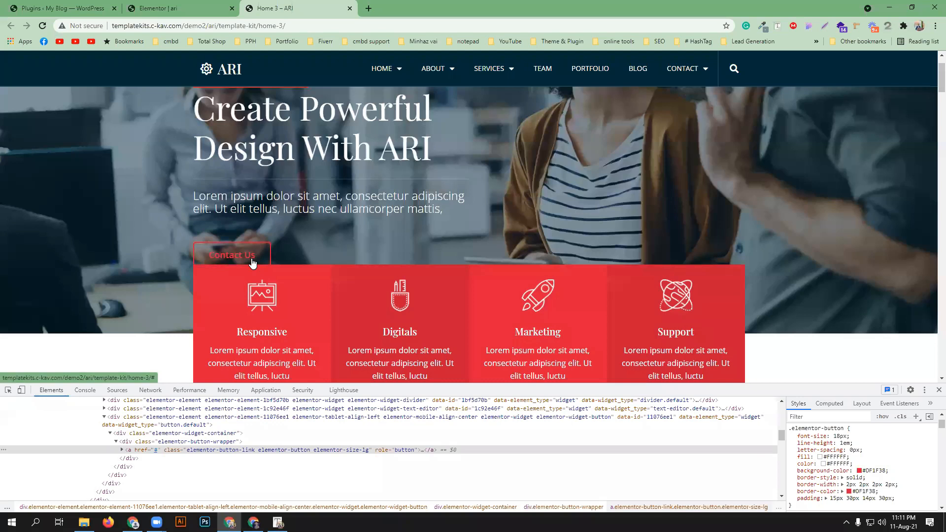
click(160, 8)
click(276, 8)
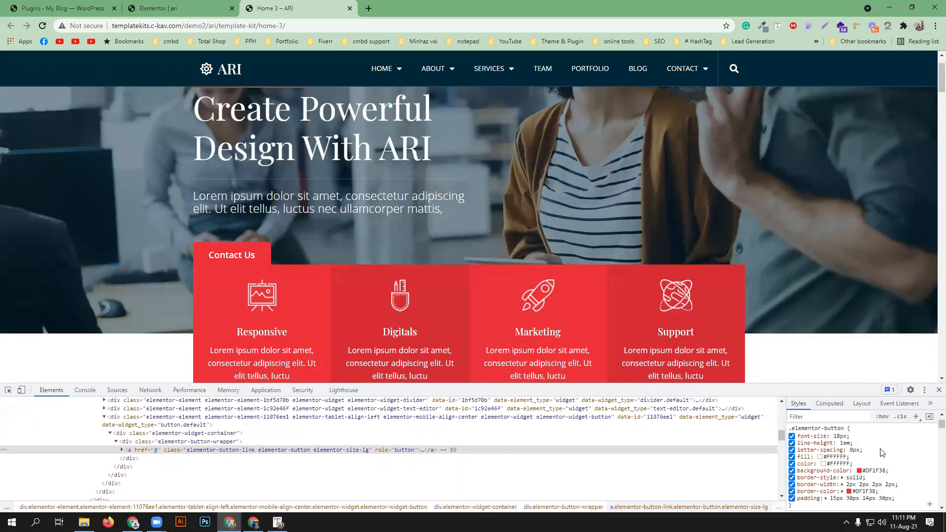
scroll(881, 452, down, 5)
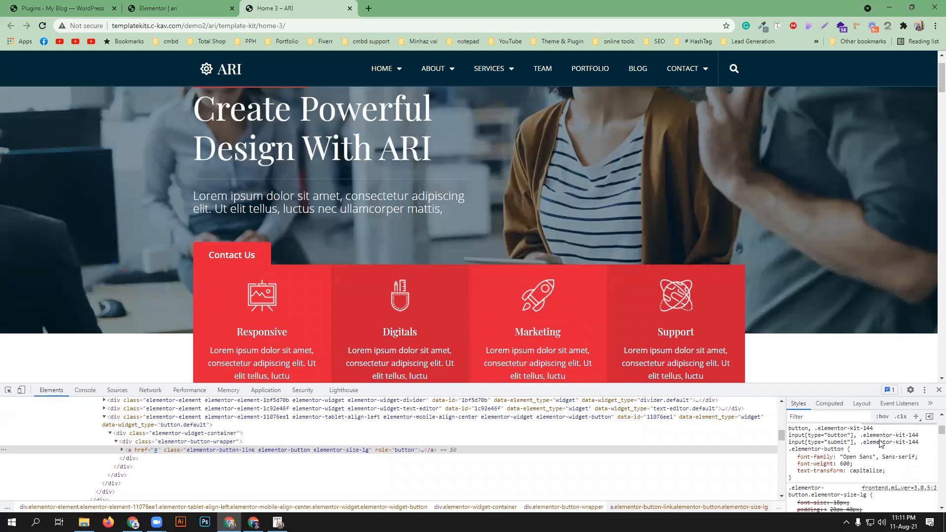
scroll(881, 444, down, 5)
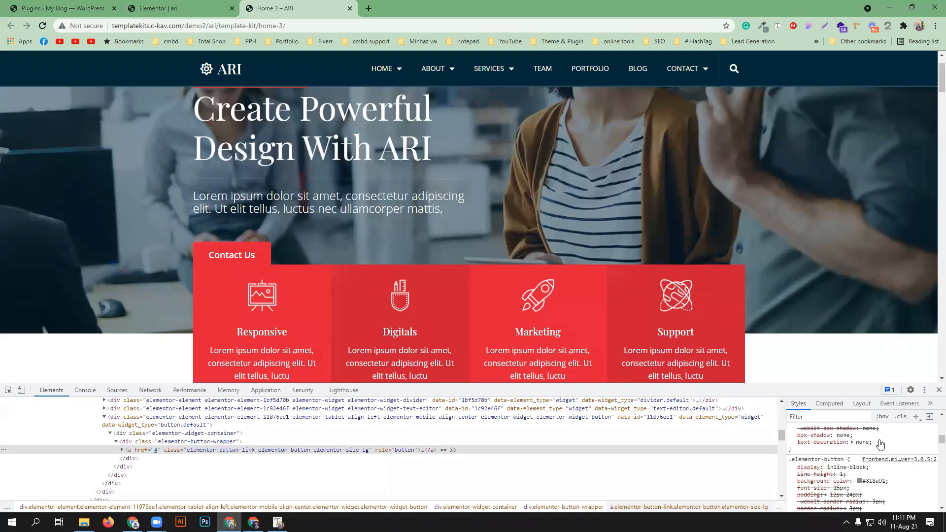
scroll(881, 444, down, 5)
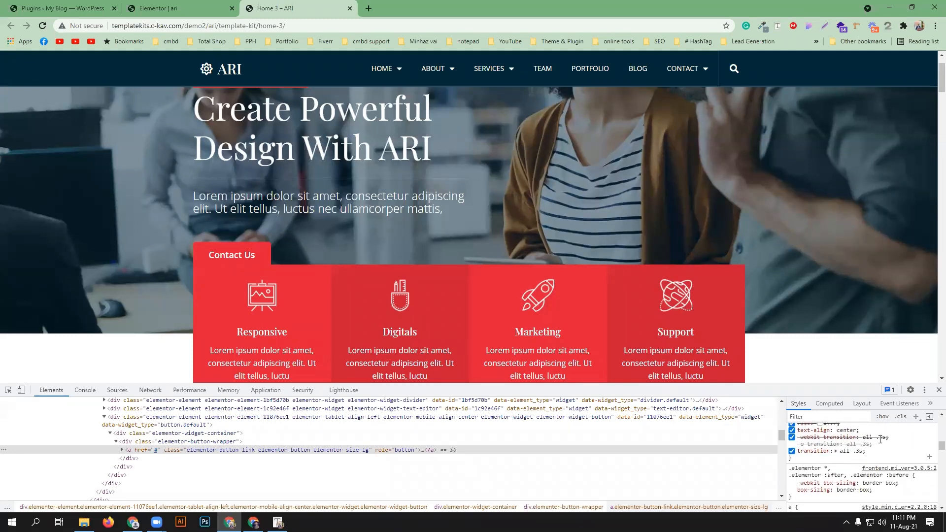
scroll(881, 443, down, 5)
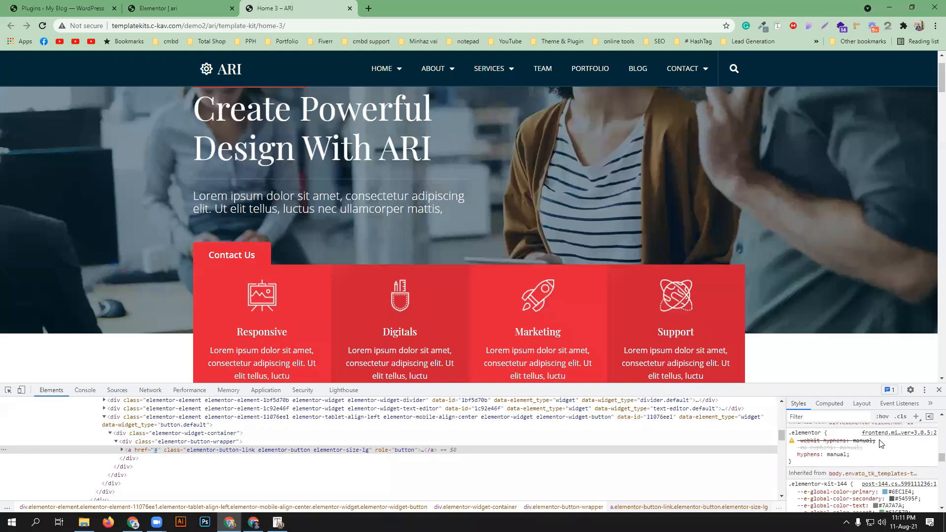
scroll(928, 468, down, 10)
scroll(927, 469, down, 5)
scroll(928, 468, down, 2)
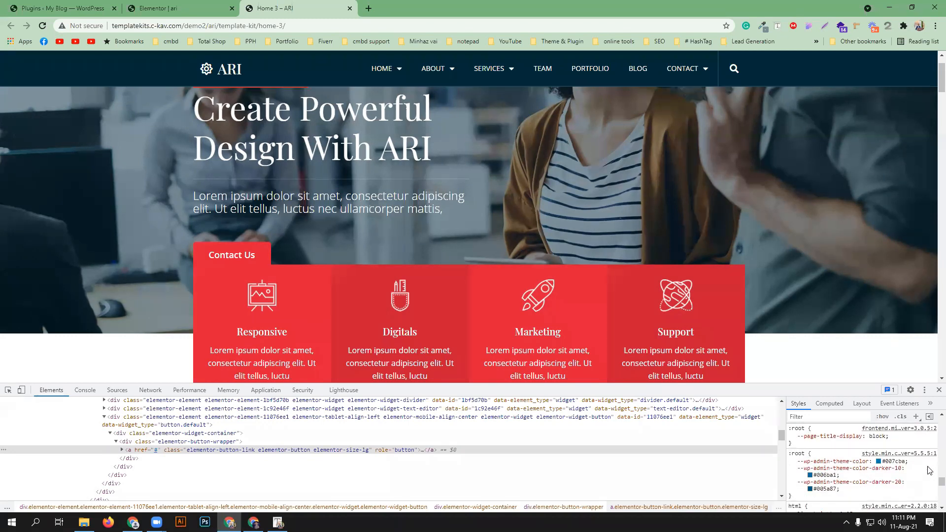
Read through the remaining CSS rules and box model of the Home 3 Contact Us button, and select it for inspection again
scroll(928, 469, down, 10)
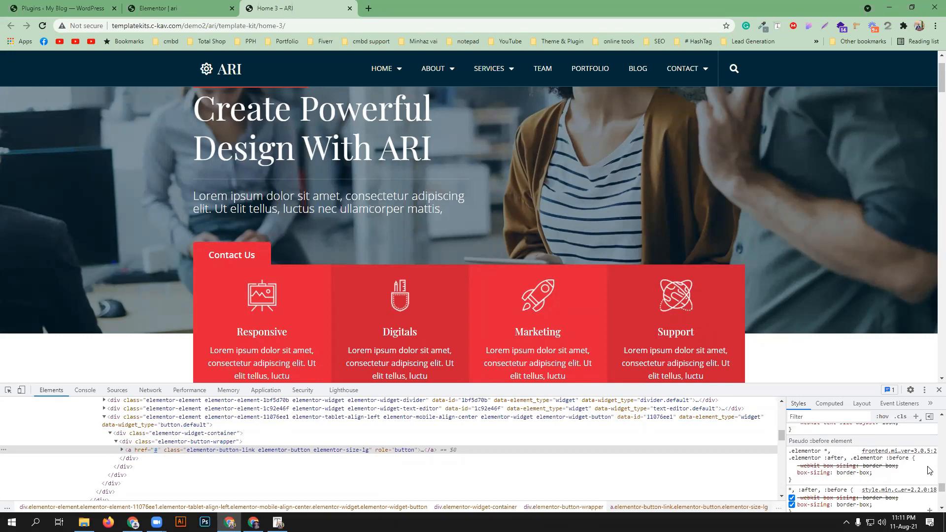
scroll(928, 470, down, 2)
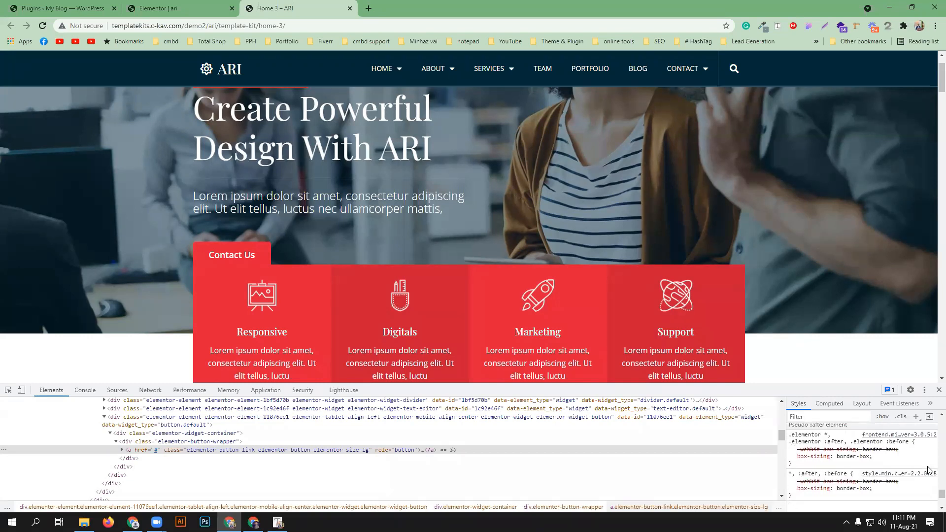
scroll(927, 470, down, 4)
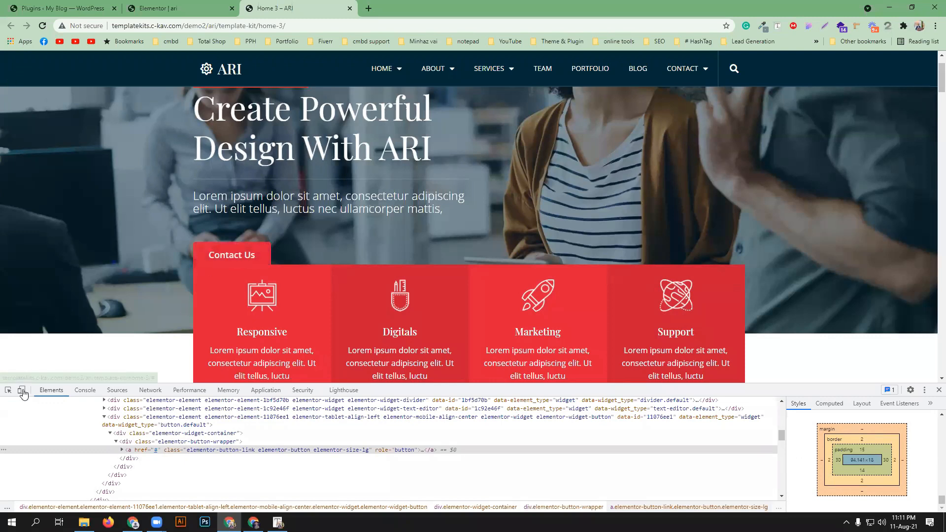
click(7, 393)
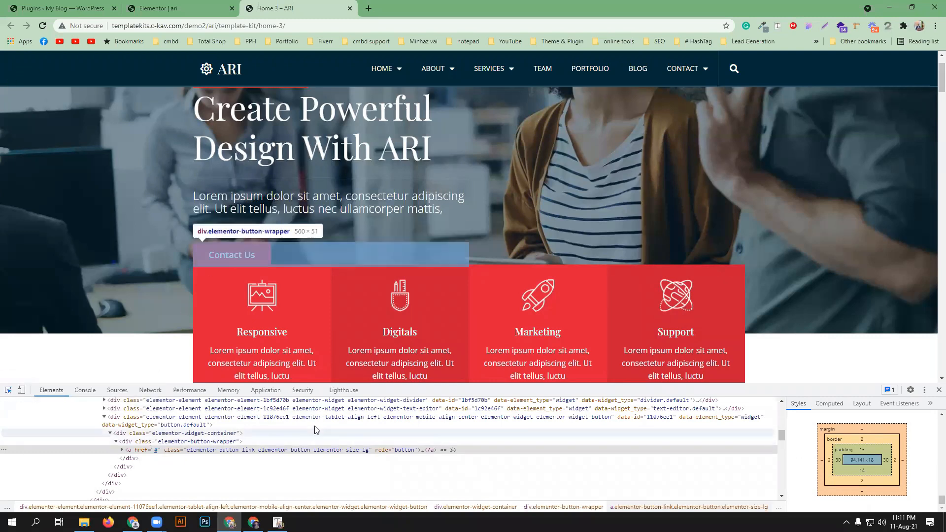
scroll(319, 427, down, 2)
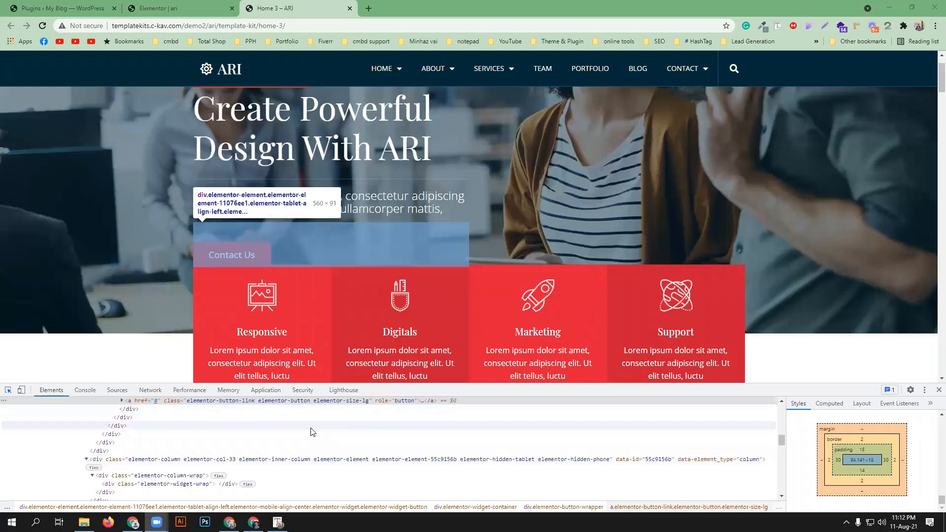
click(261, 259)
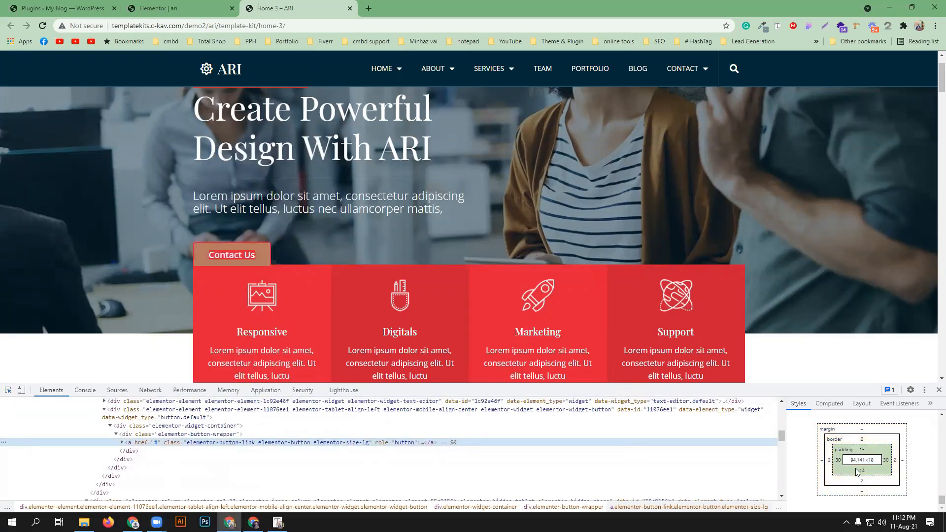
Force the hover state on the inspected Contact Us button and examine the color and background rules that apply to it
scroll(842, 486, up, 5)
scroll(930, 475, up, 5)
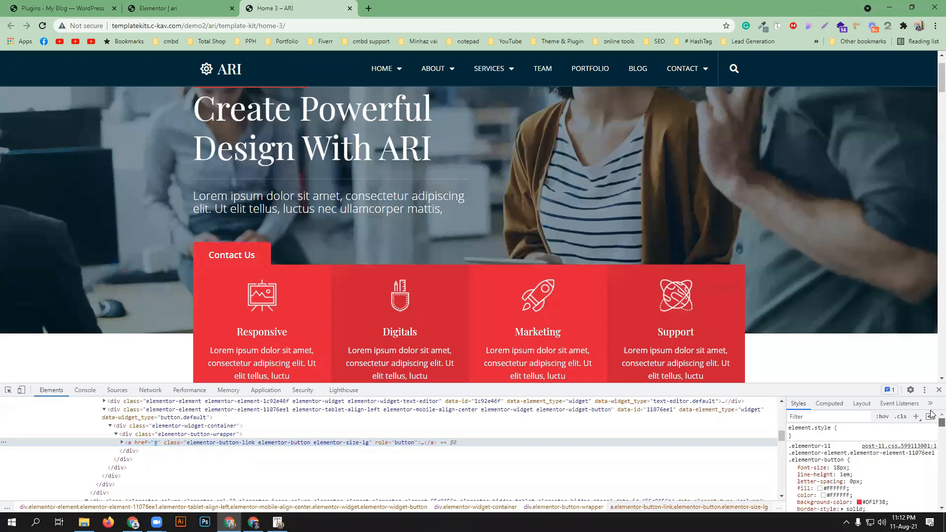
click(882, 417)
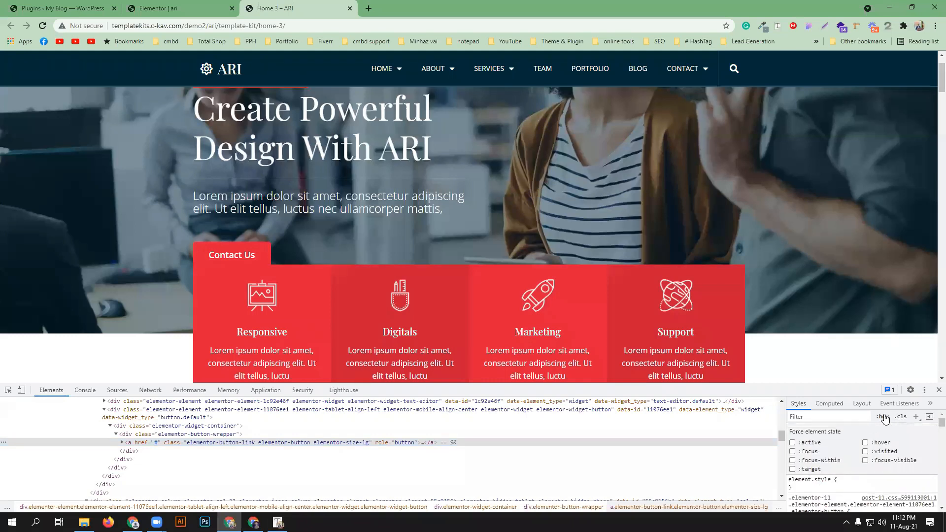
click(865, 442)
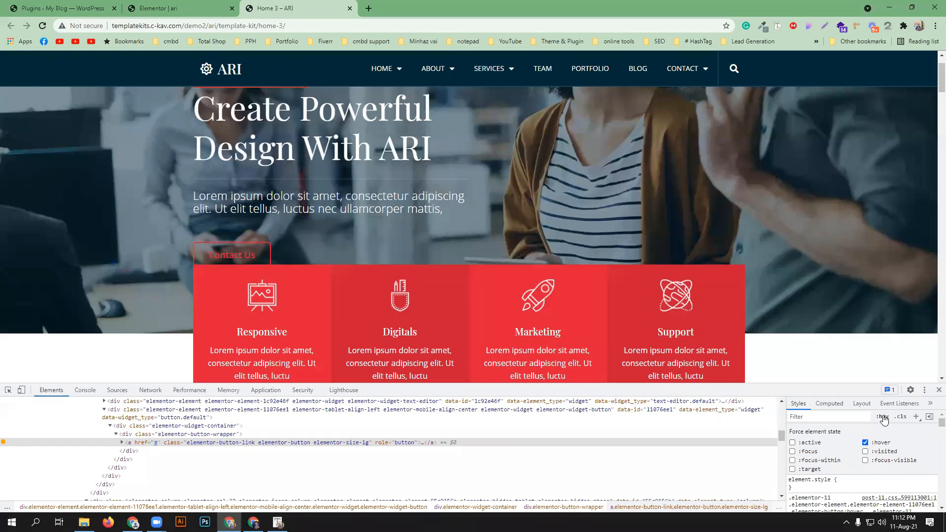
scroll(887, 473, down, 2)
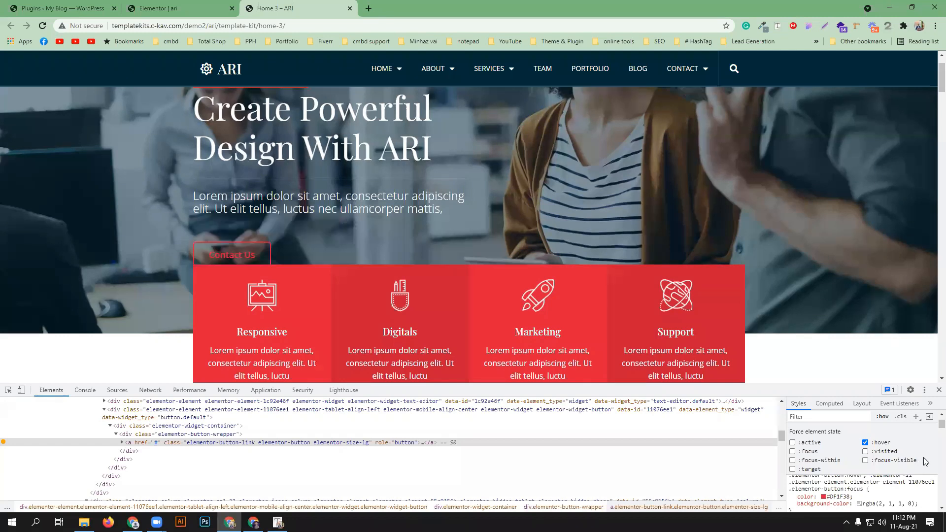
click(930, 403)
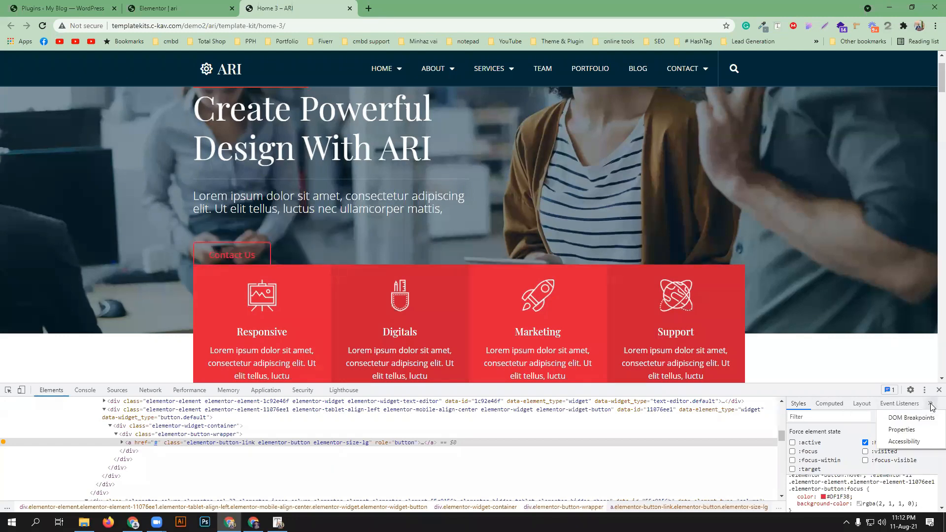
click(846, 434)
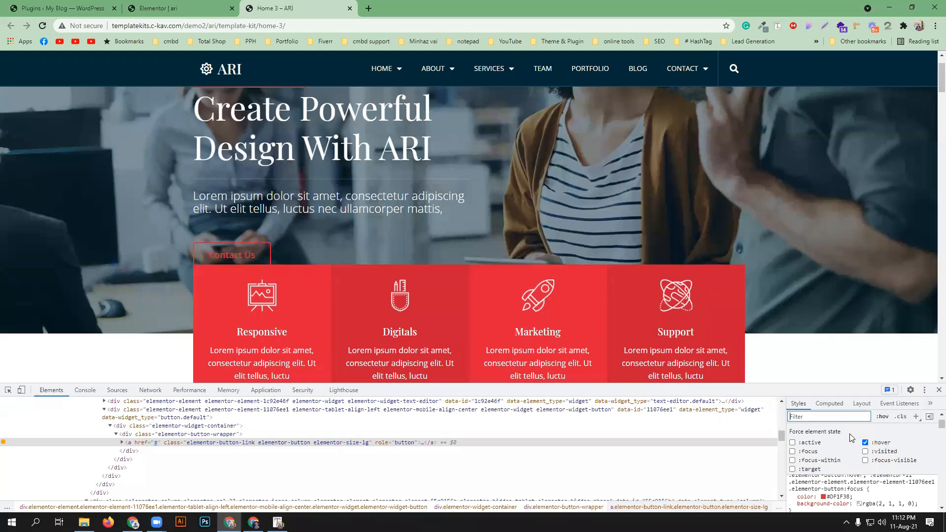
click(882, 416)
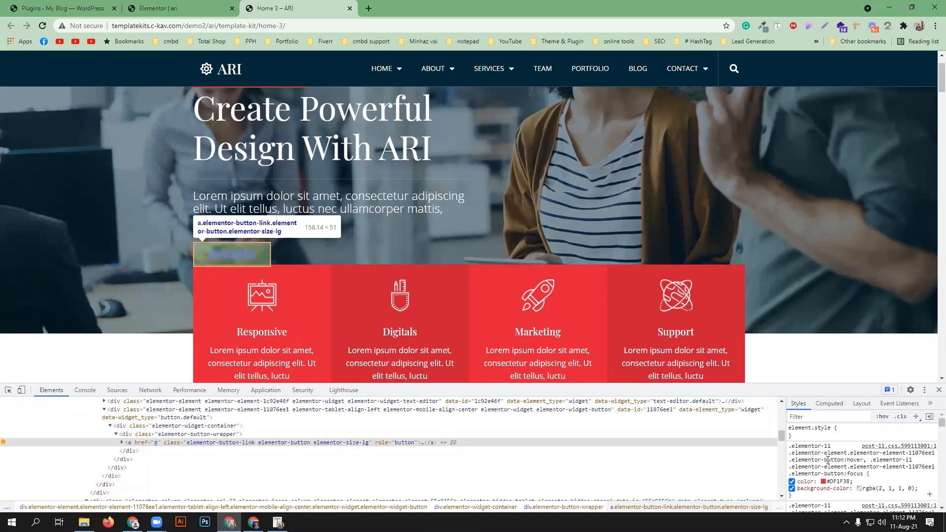
scroll(873, 473, down, 3)
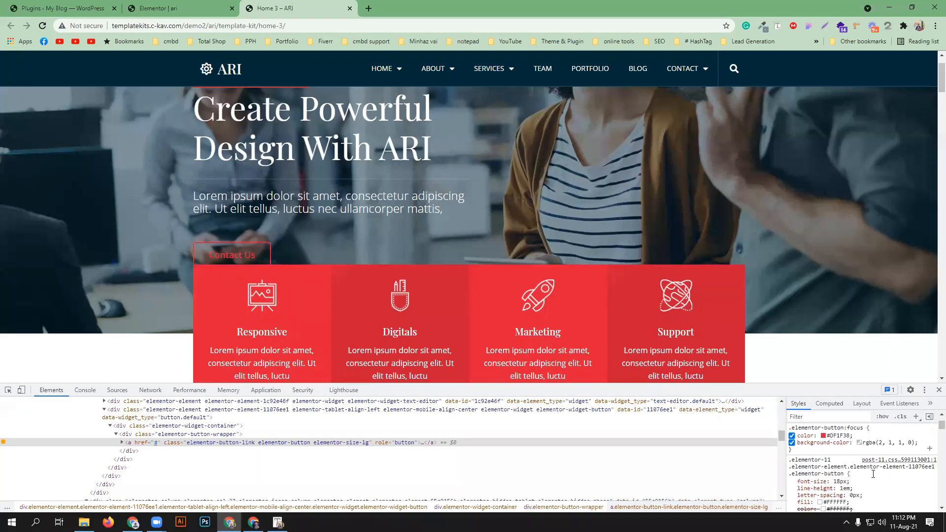
scroll(828, 473, up, 3)
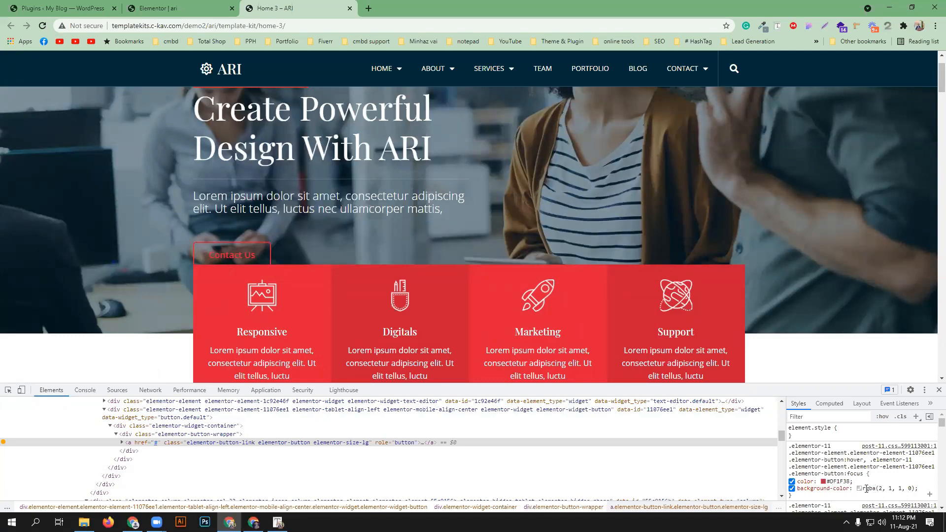
Set the Elementor button's hover text color to #DF1F38, as in the Home 3 hover rule
click(163, 8)
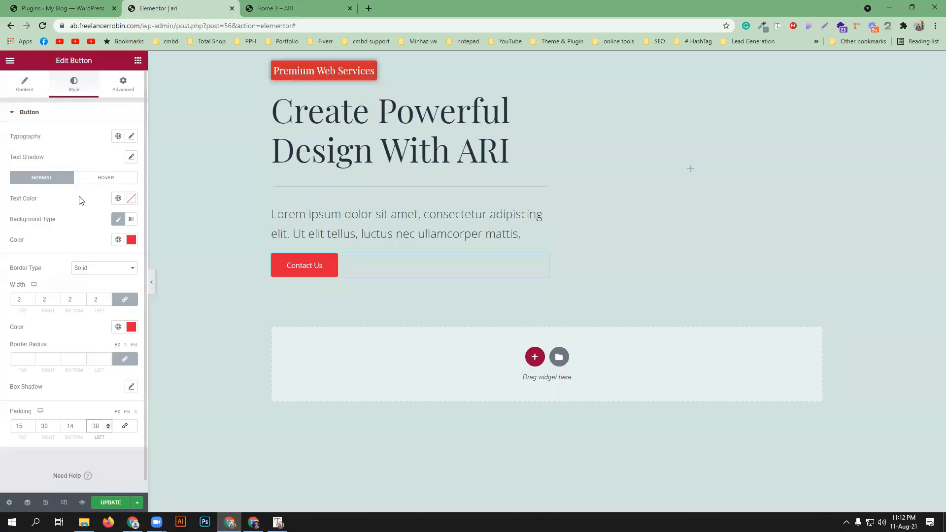
click(90, 181)
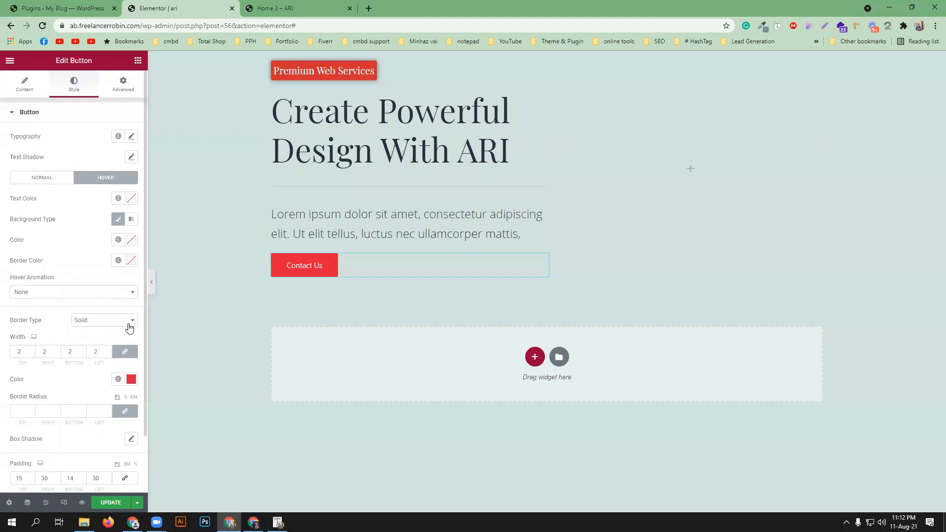
click(129, 199)
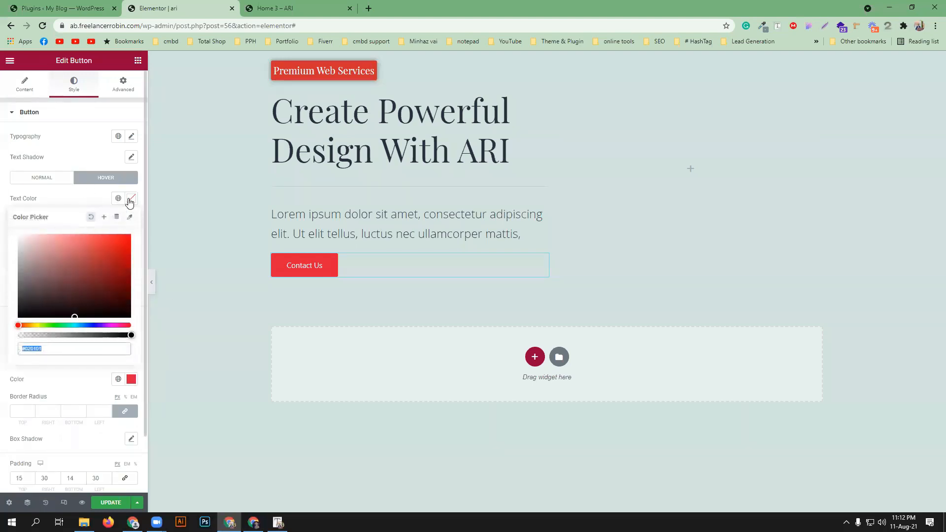
right_click(55, 347)
click(95, 226)
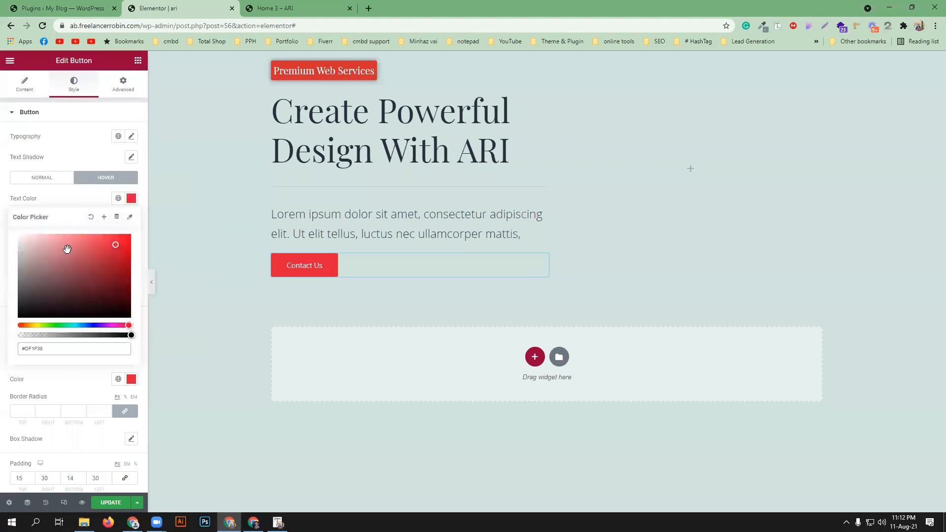
click(65, 201)
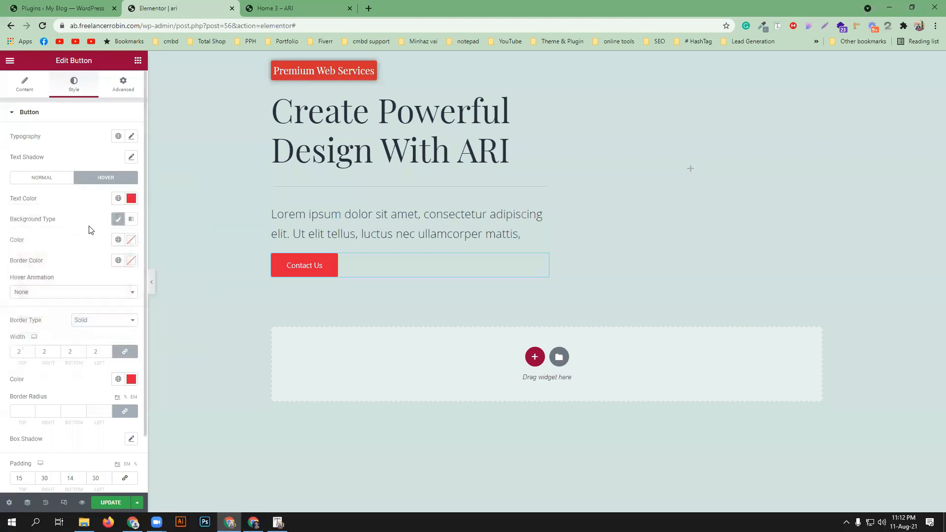
Copy the hover background value rgba(2, 1, 1, 0) from the Home 3 button's styles and apply it as the Elementor button's hover background color
click(131, 240)
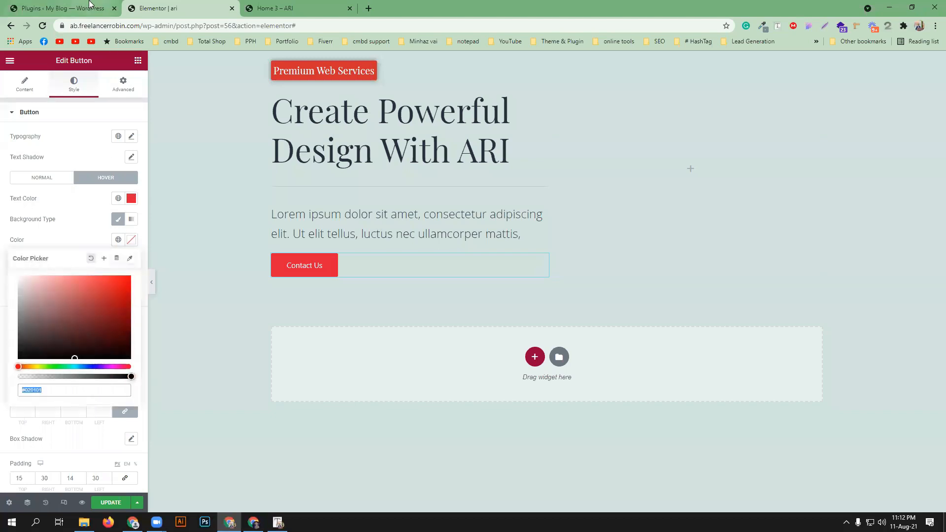
click(74, 8)
click(296, 6)
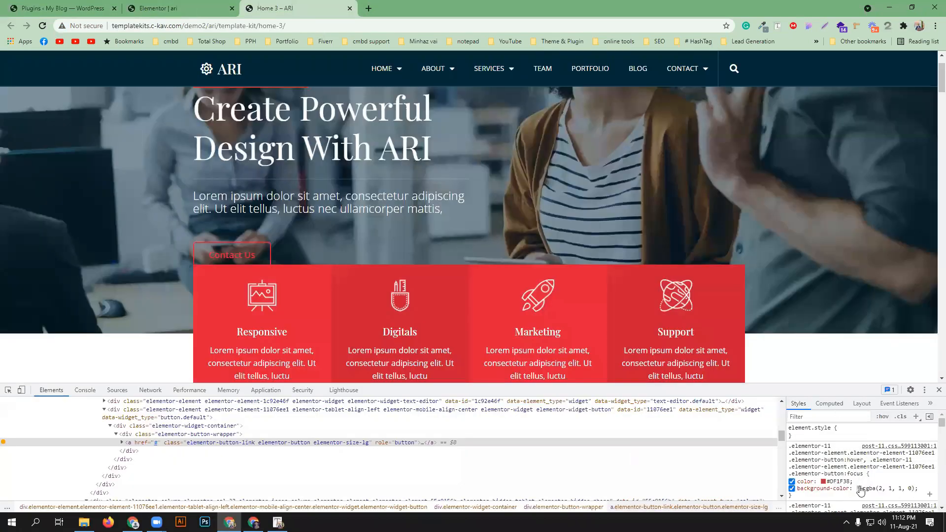
click(877, 489)
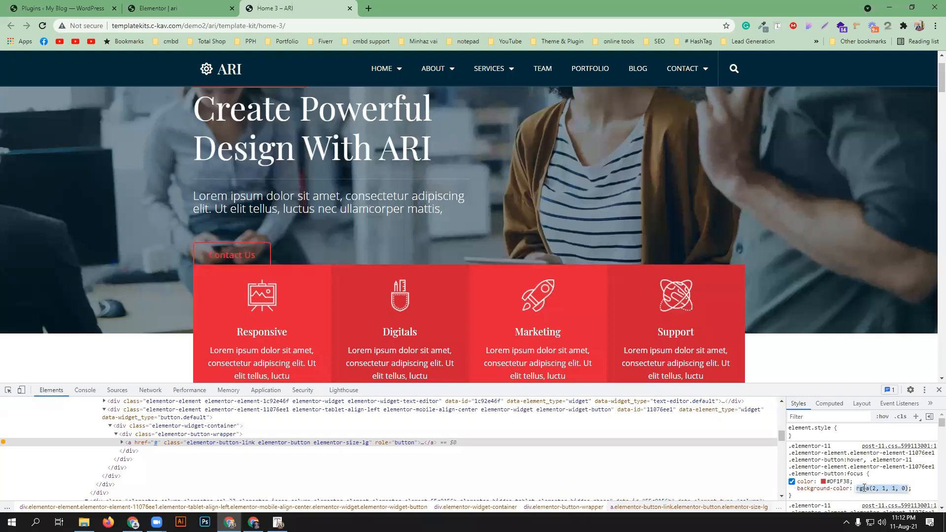
right_click(877, 488)
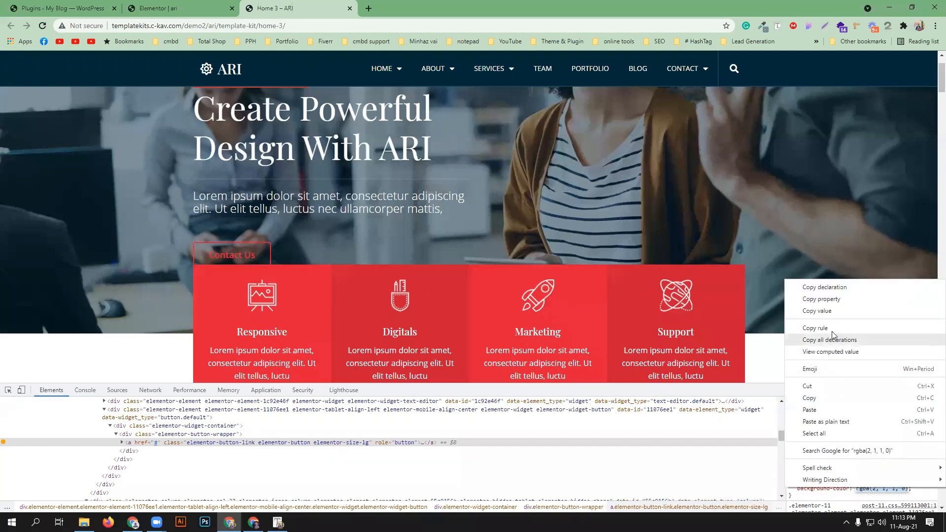
click(817, 311)
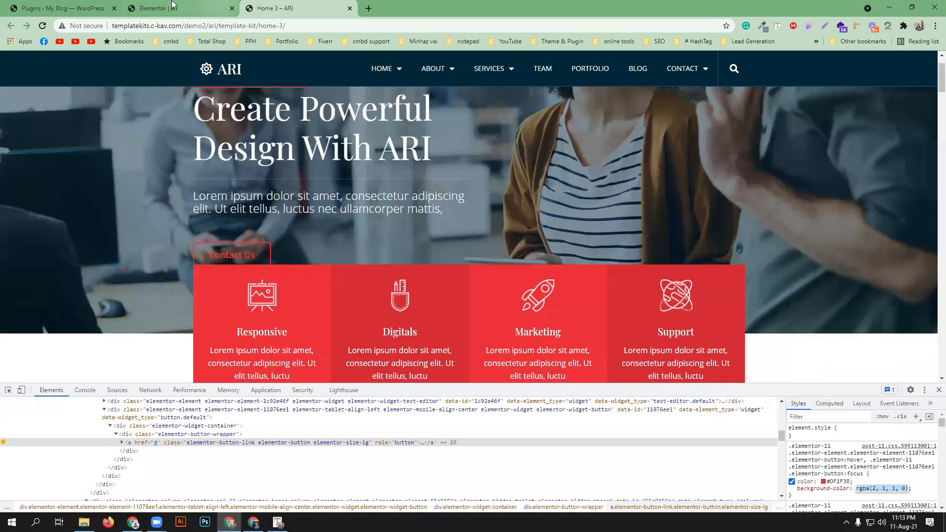
click(177, 8)
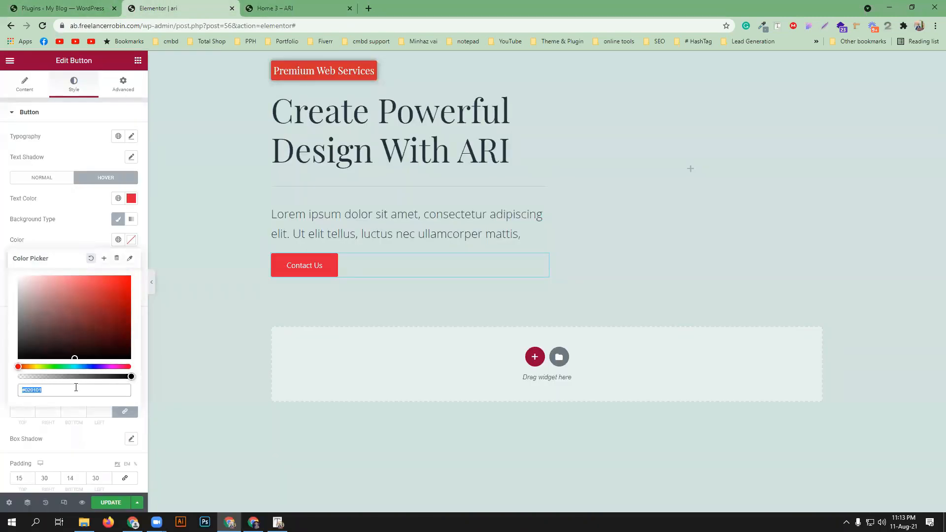
key(ctrl+v)
click(3, 339)
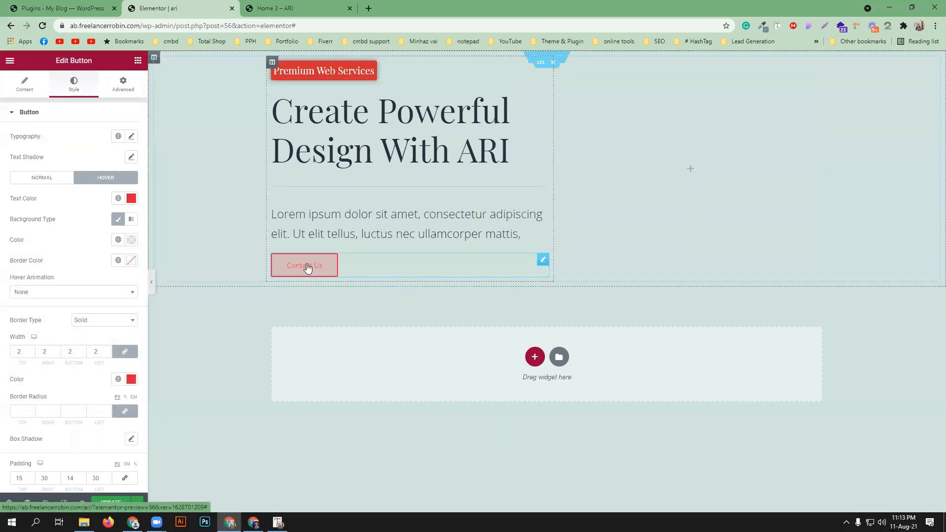
Check the border color in the Home 3 button's styles against the Elementor button's border color setting
click(276, 7)
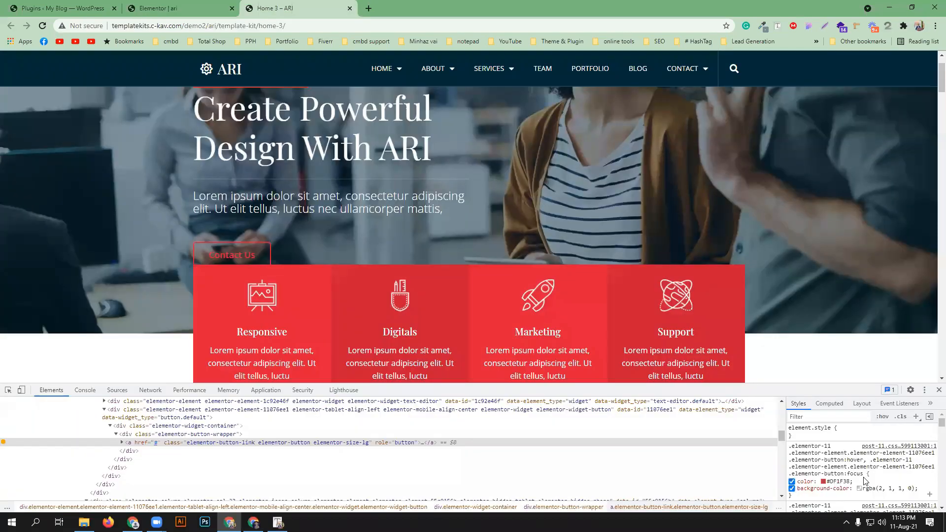
scroll(863, 480, down, 5)
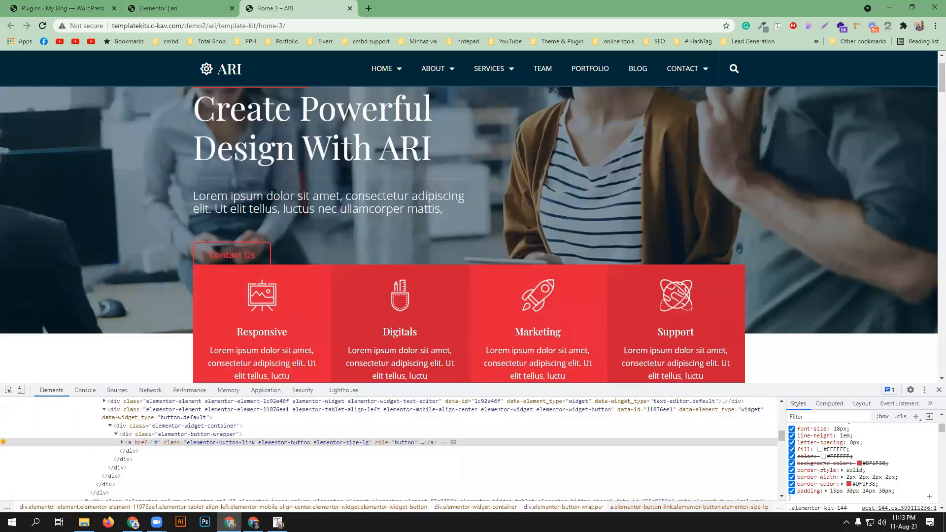
click(863, 484)
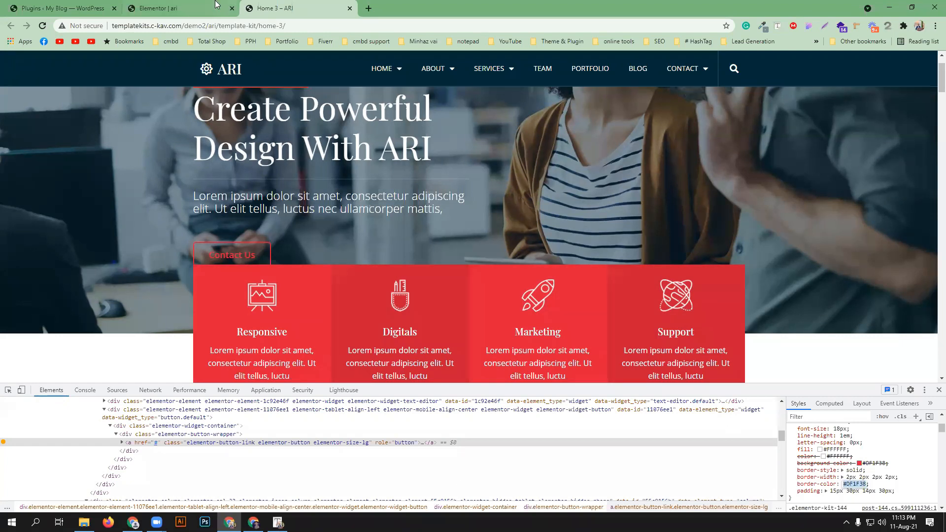
click(173, 8)
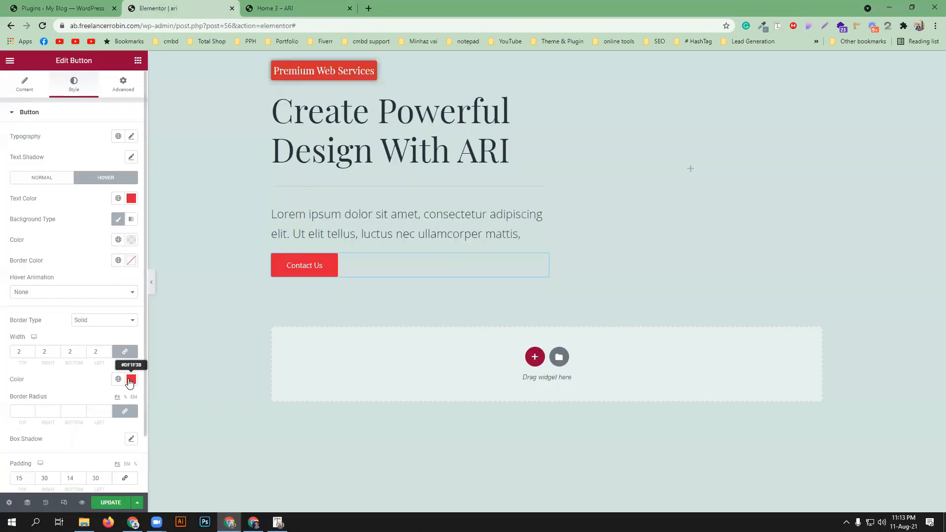
scroll(76, 384, down, 1)
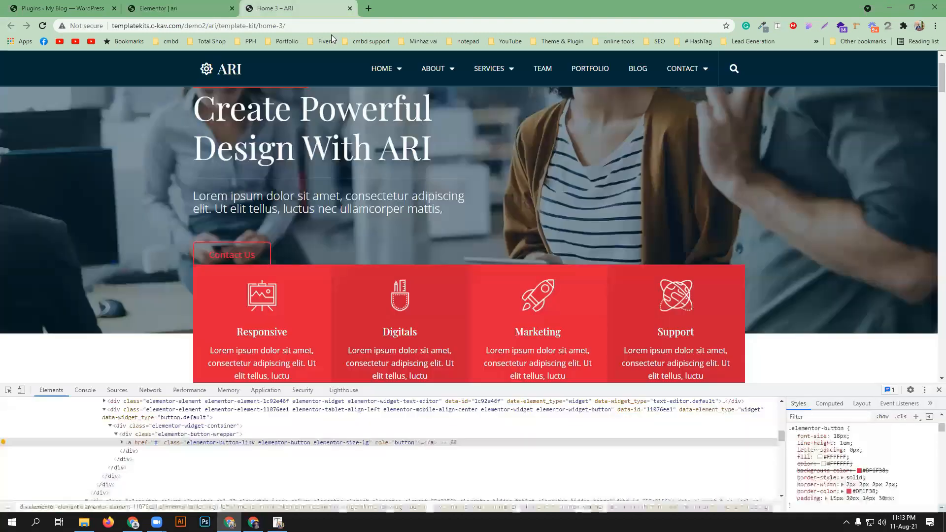
Close the developer tools on the Home 3 page and inspect the Contact Us button's text properties with Font Finder
click(328, 9)
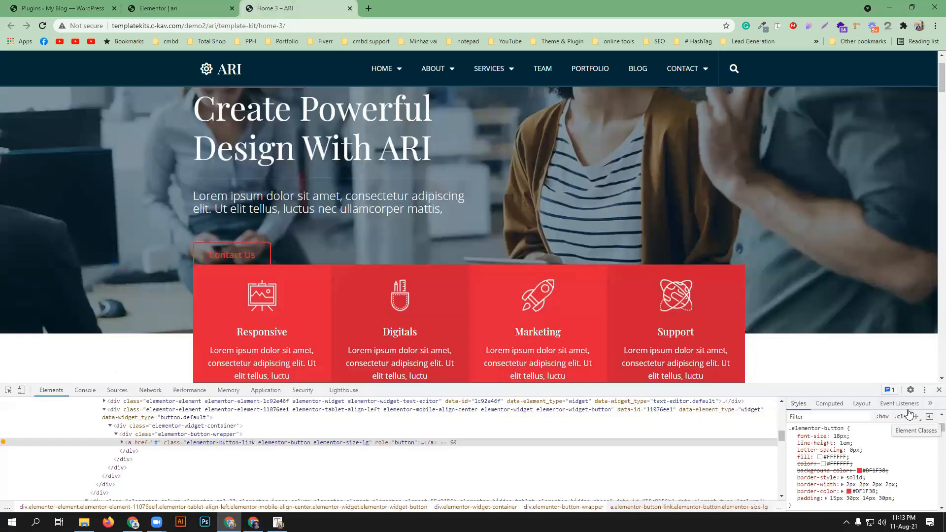
click(939, 390)
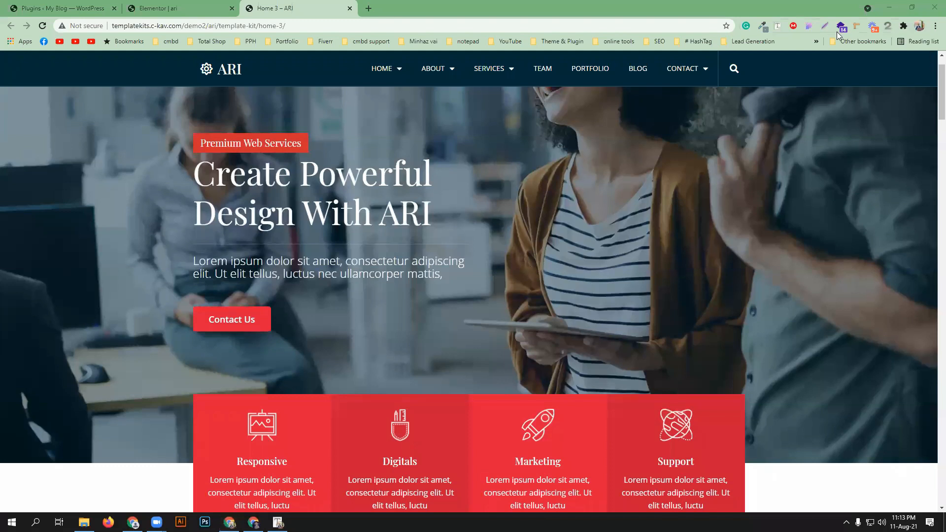
click(761, 26)
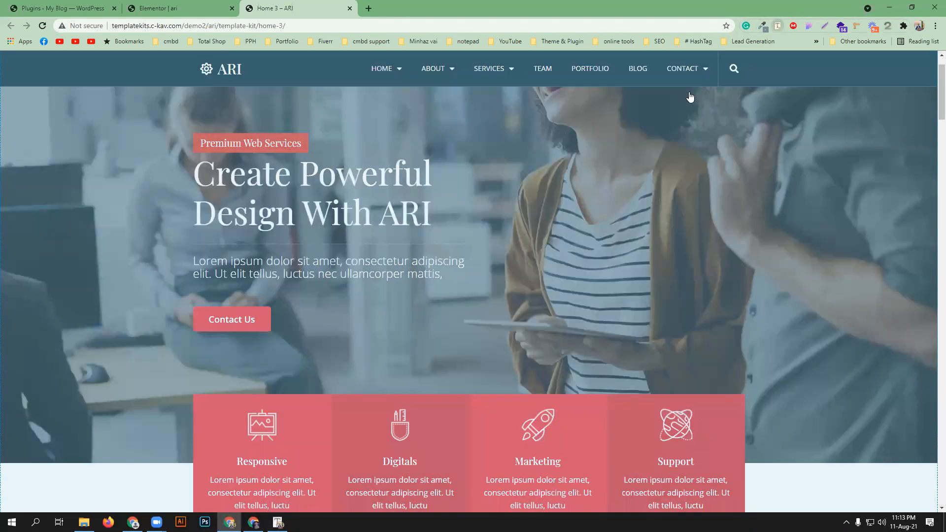
click(230, 325)
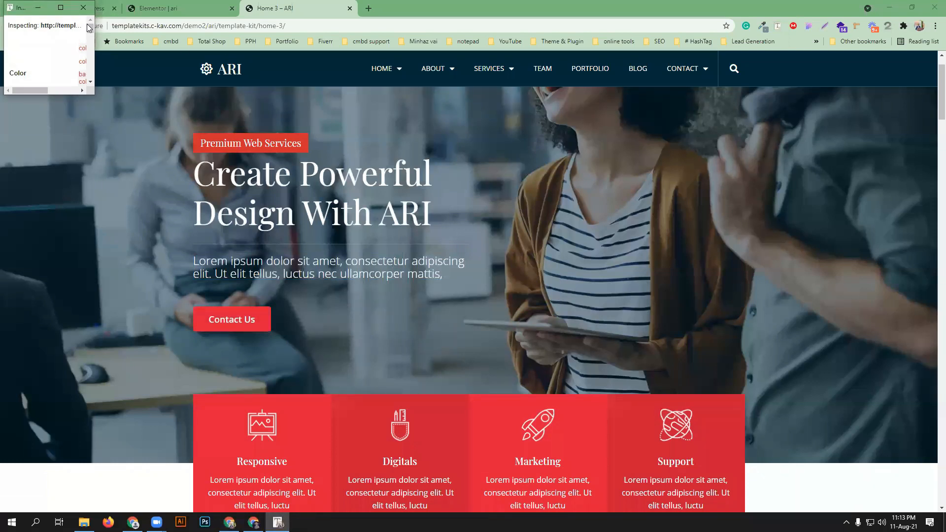
click(62, 8)
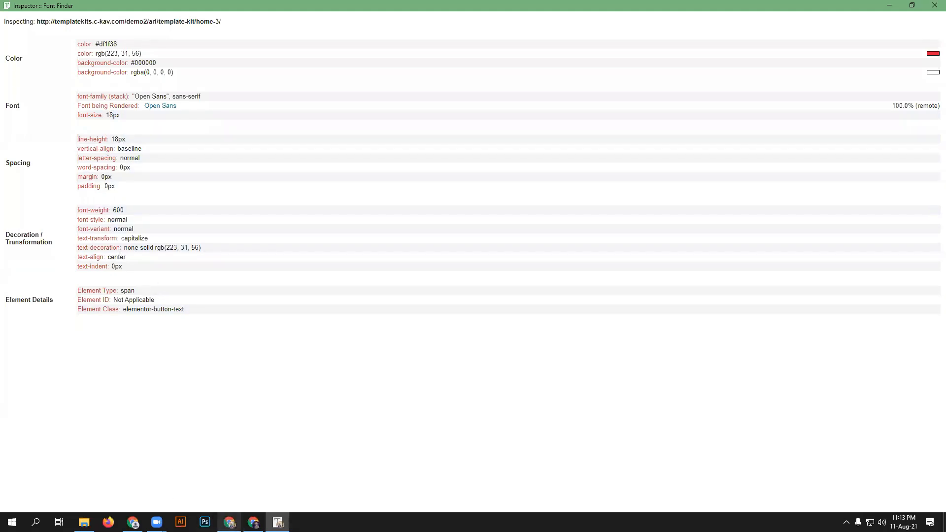
Return to the Elementor page and set the Contact Us button's normal typography to the Open Sans font family
click(230, 522)
click(151, 7)
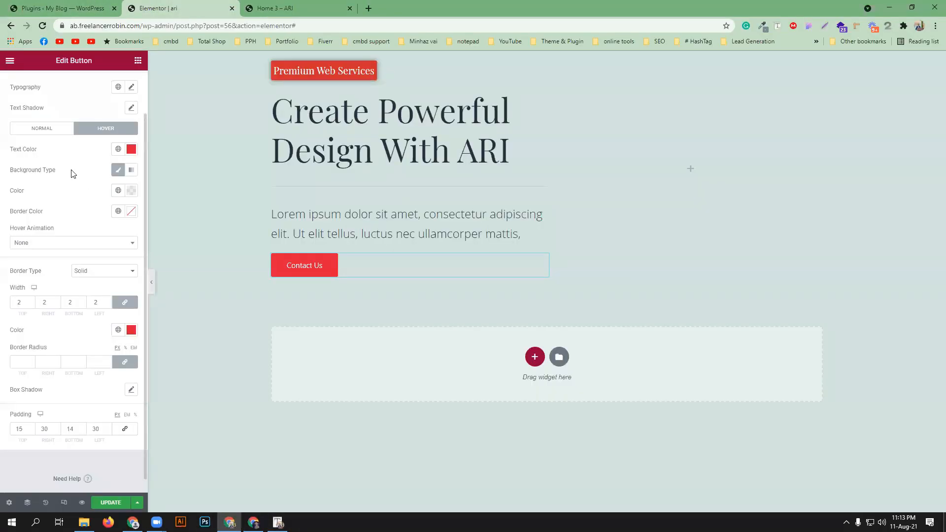
scroll(83, 208, up, 1)
click(38, 176)
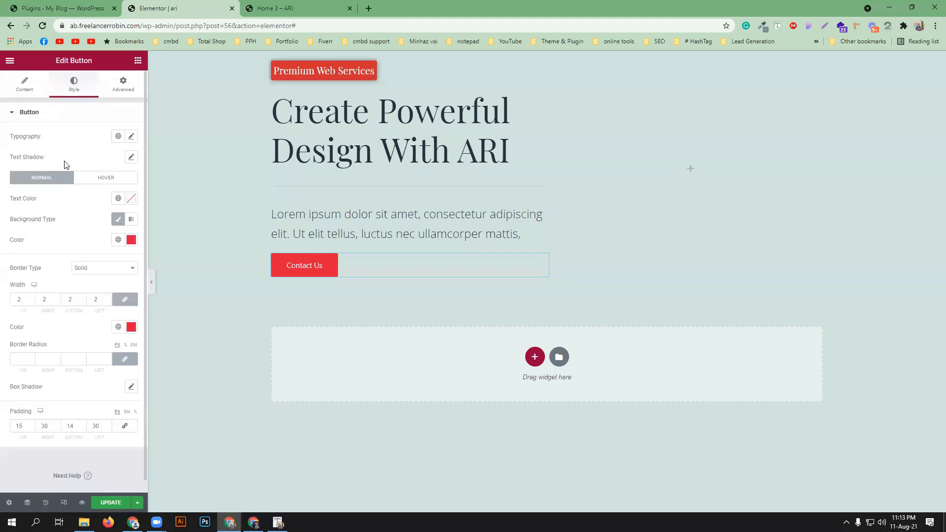
click(131, 136)
click(101, 183)
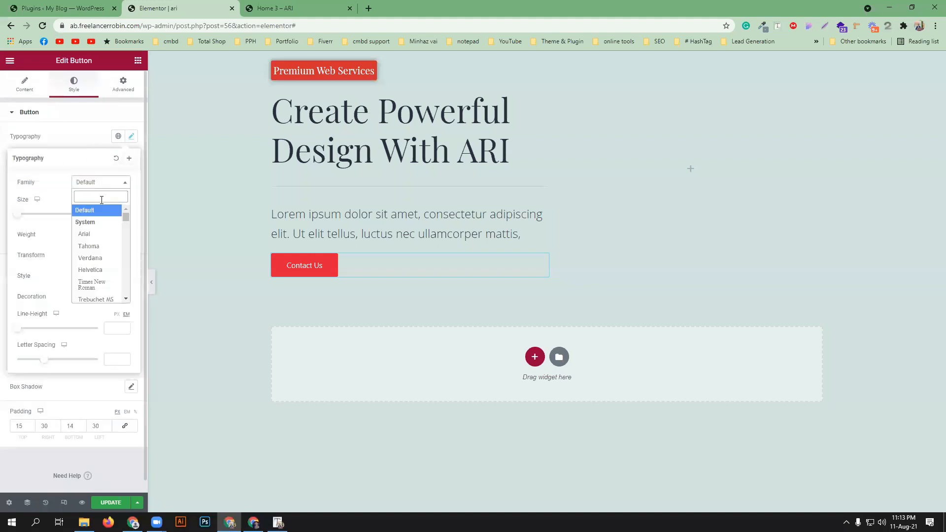
text(open)
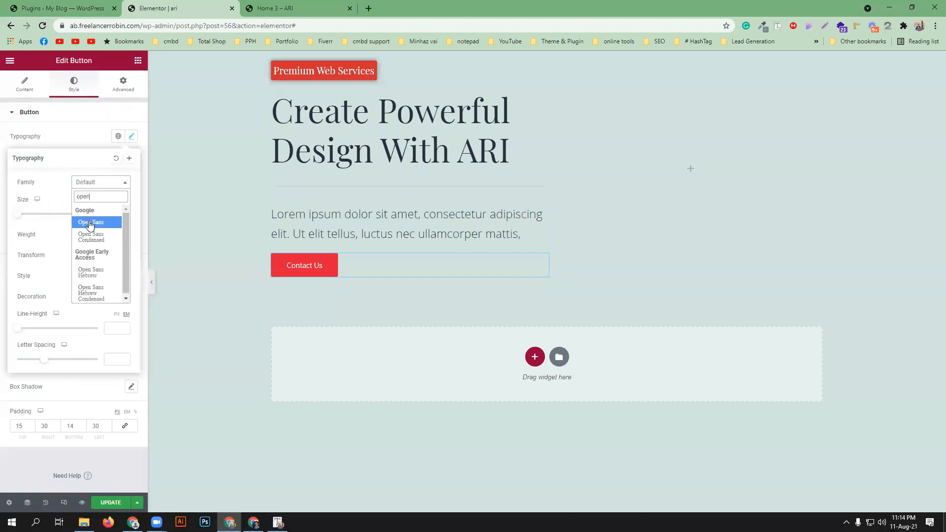
click(89, 222)
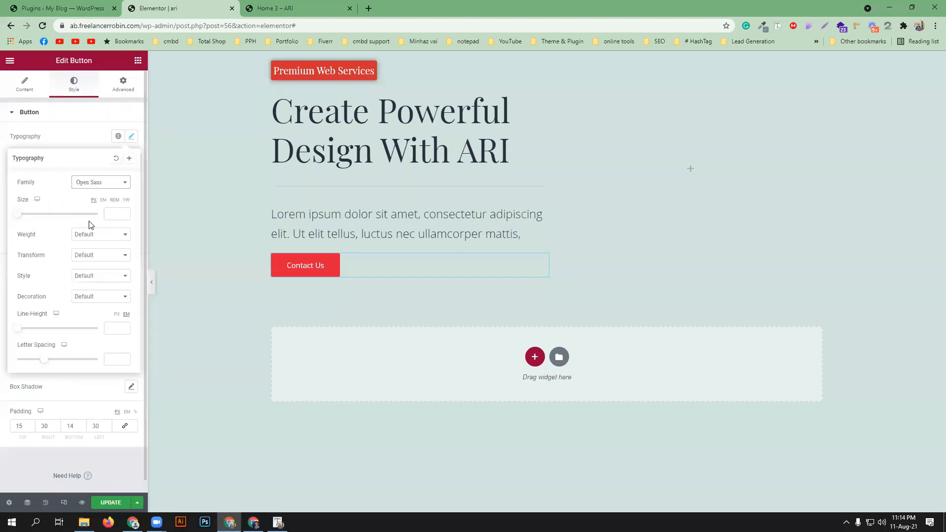
Set the Contact Us button's font size to 18 px and its weight to 600
click(111, 216)
text(18)
click(104, 235)
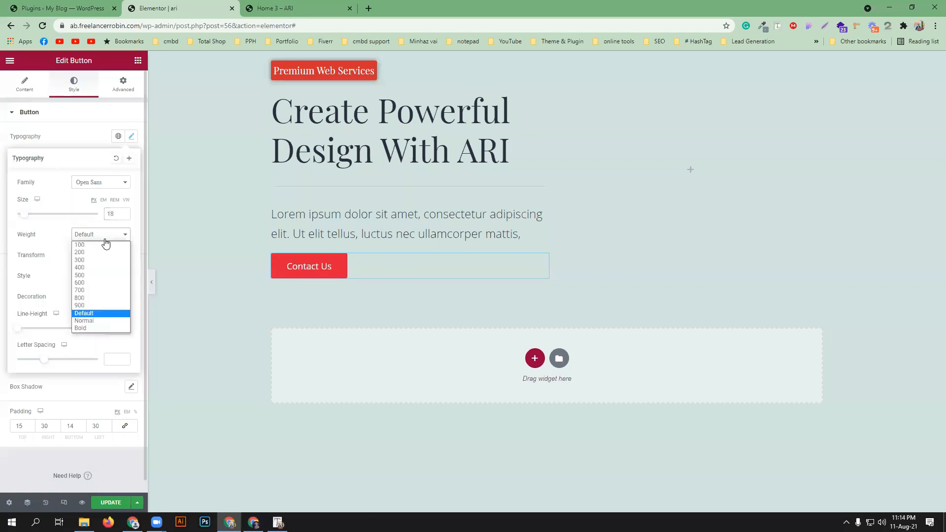
click(101, 283)
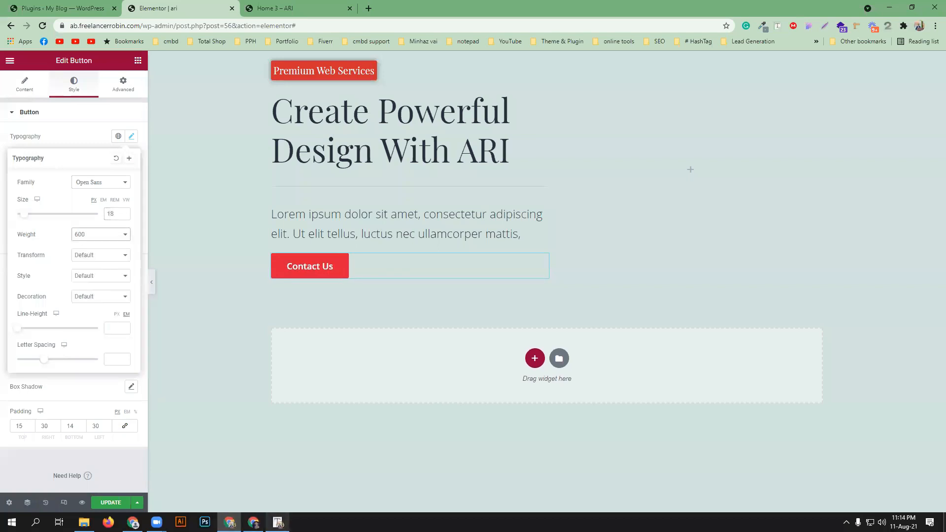
Set the button typography's line height to 18 px, matching the Font Finder details, and collapse the button style settings
click(278, 522)
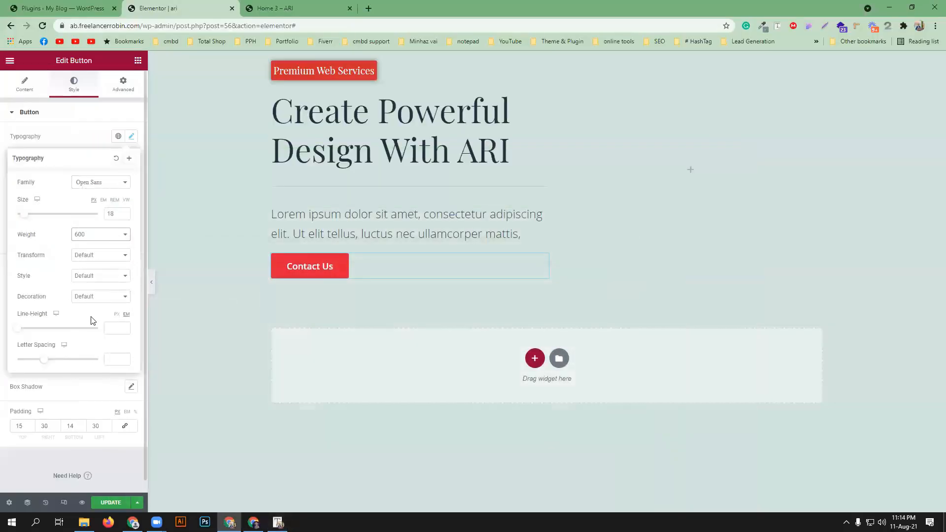
click(117, 315)
text(18)
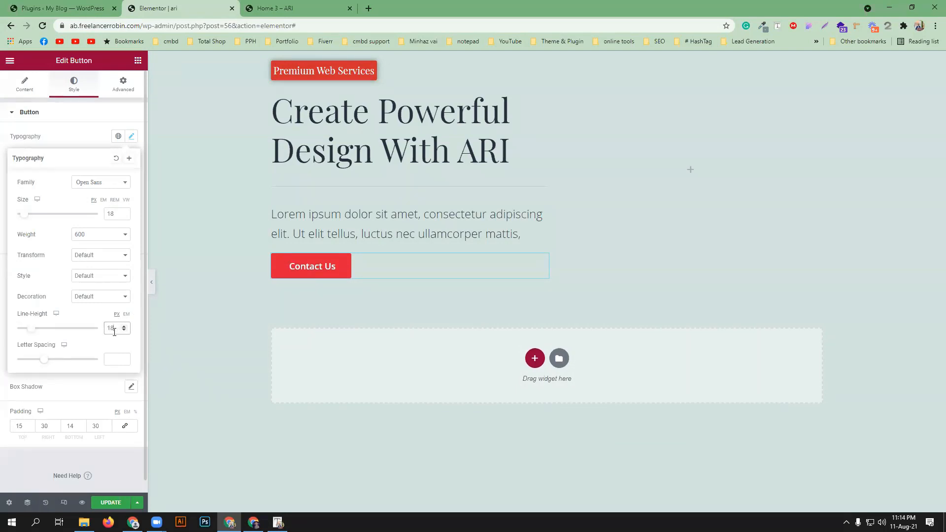
click(86, 114)
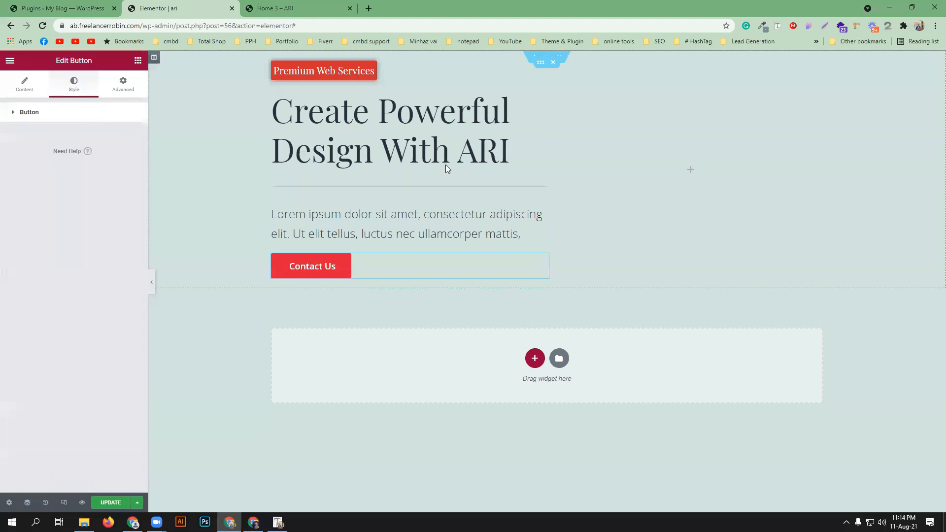
Reload the Home 3 page and look over its hero section for comparison with the Elementor page
click(325, 7)
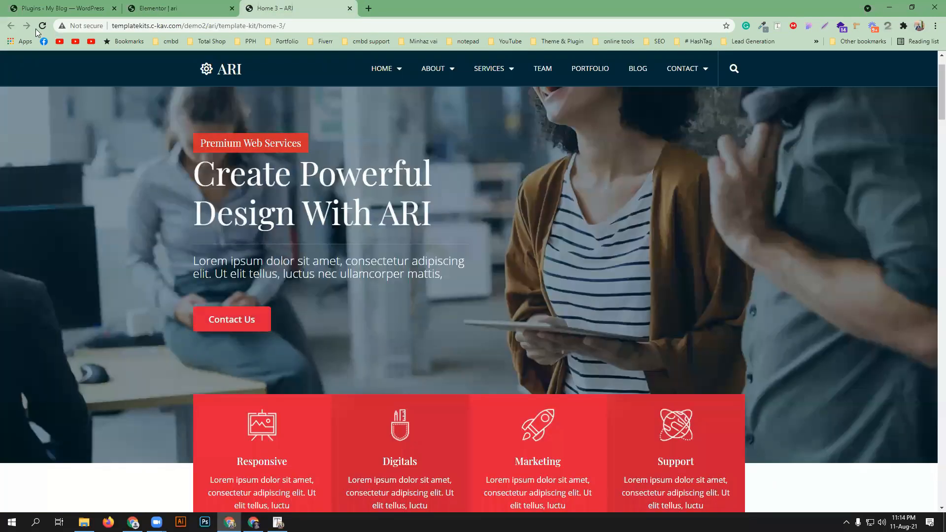
click(43, 26)
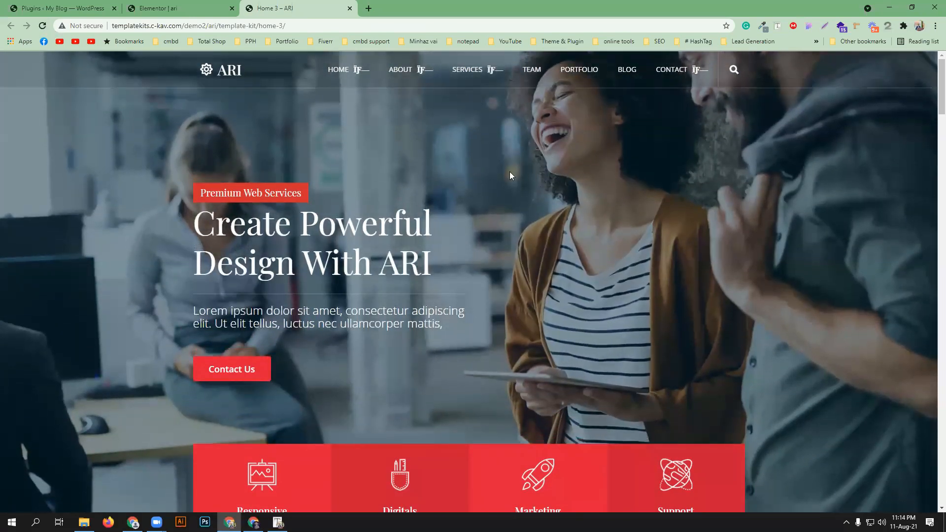
click(162, 5)
click(281, 6)
right_click(541, 124)
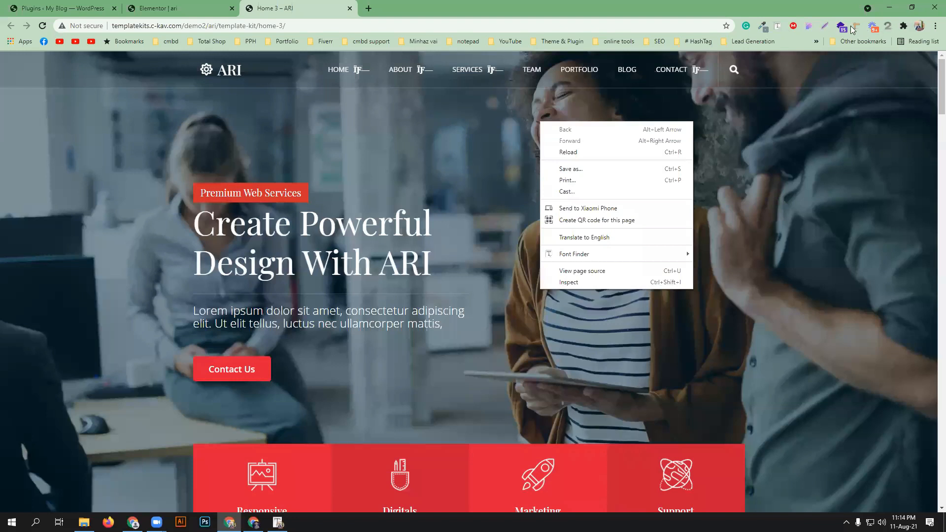
click(827, 145)
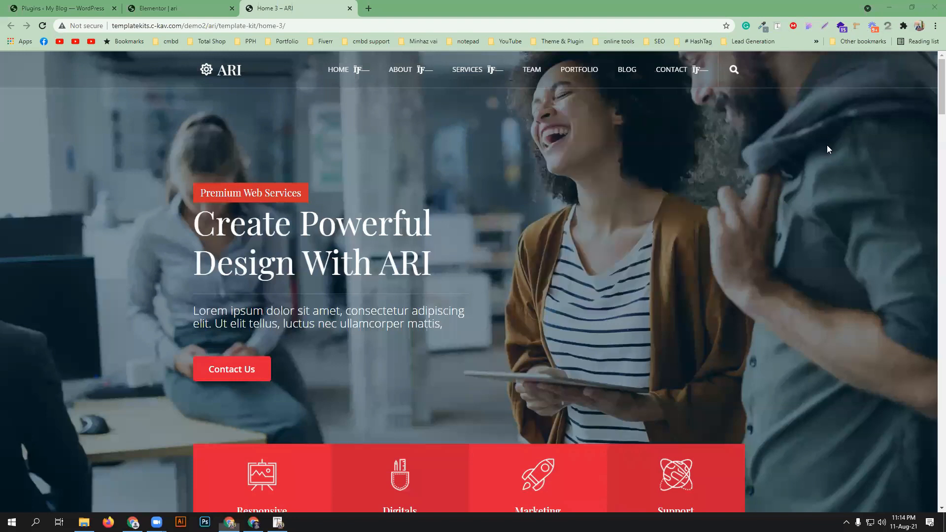
Export the hero background image bg-5.jpg from the assets the page-inspection extension lists for the Home 3 page
click(809, 26)
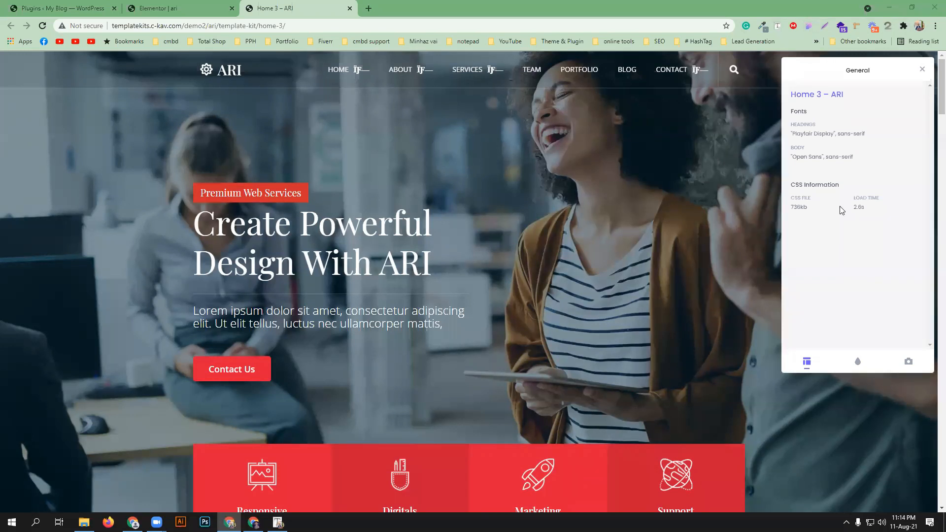
click(908, 362)
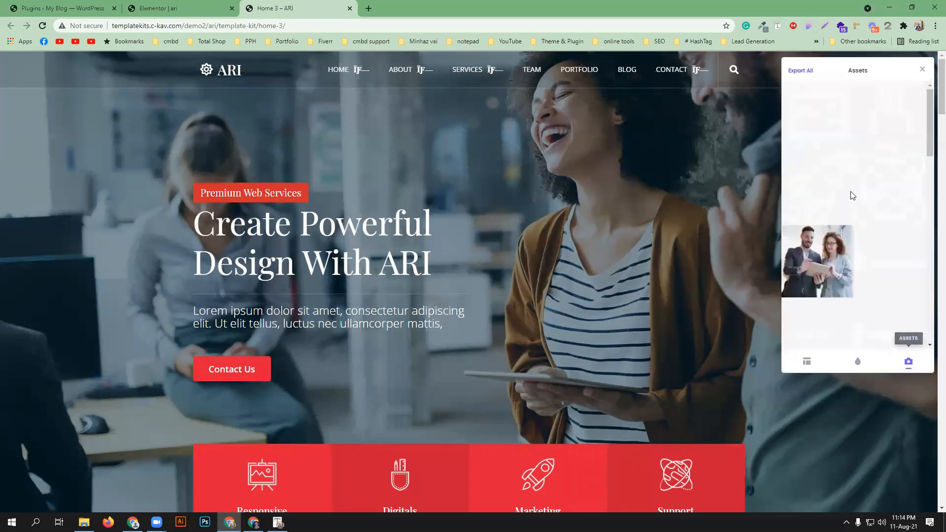
scroll(857, 189, down, 1)
scroll(857, 190, down, 5)
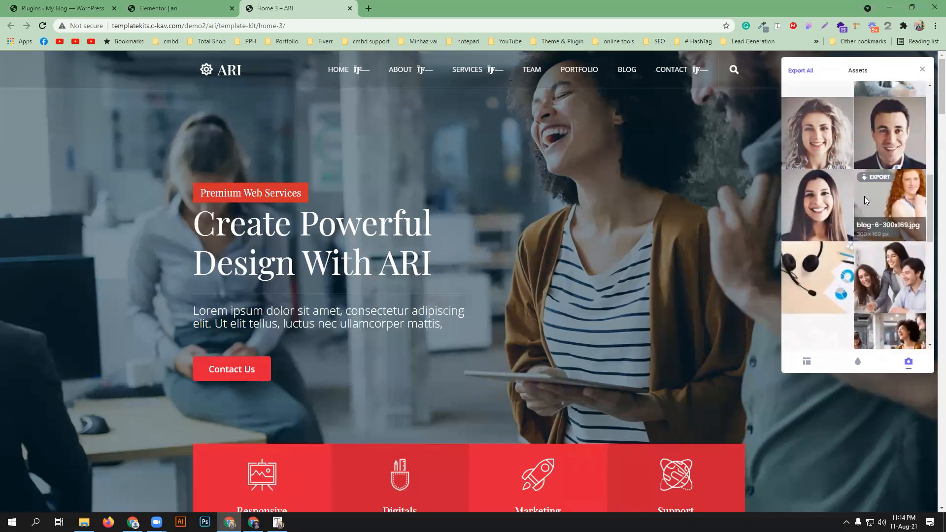
scroll(864, 197, down, 2)
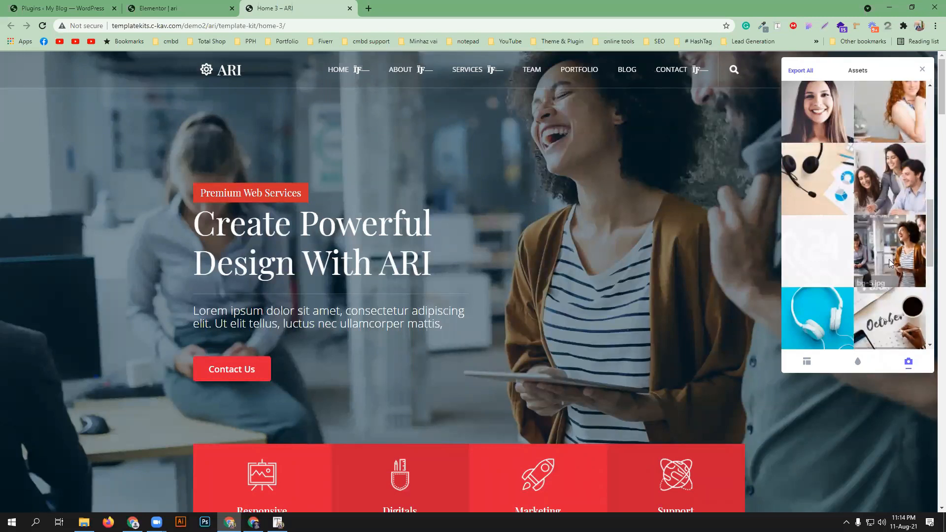
click(877, 223)
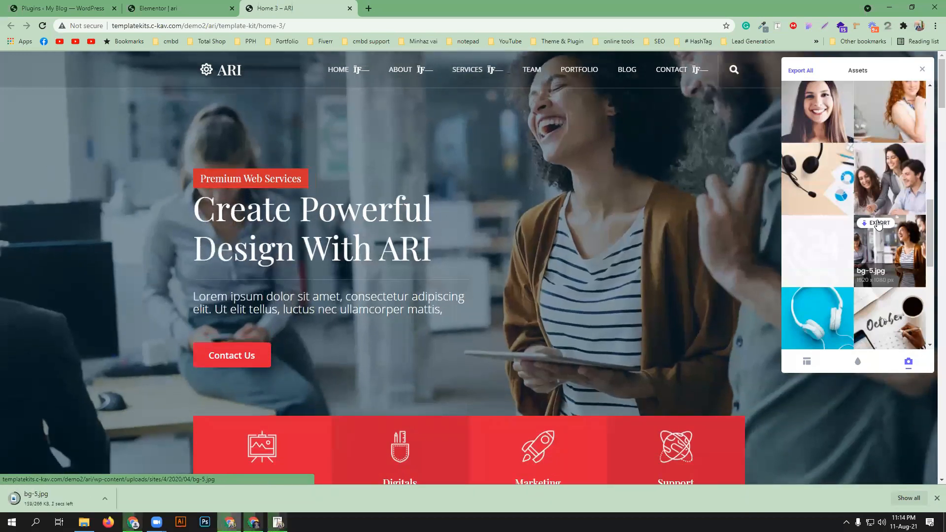
Select the hero's outer section on the Elementor page and set its normal background type to Classic
click(161, 5)
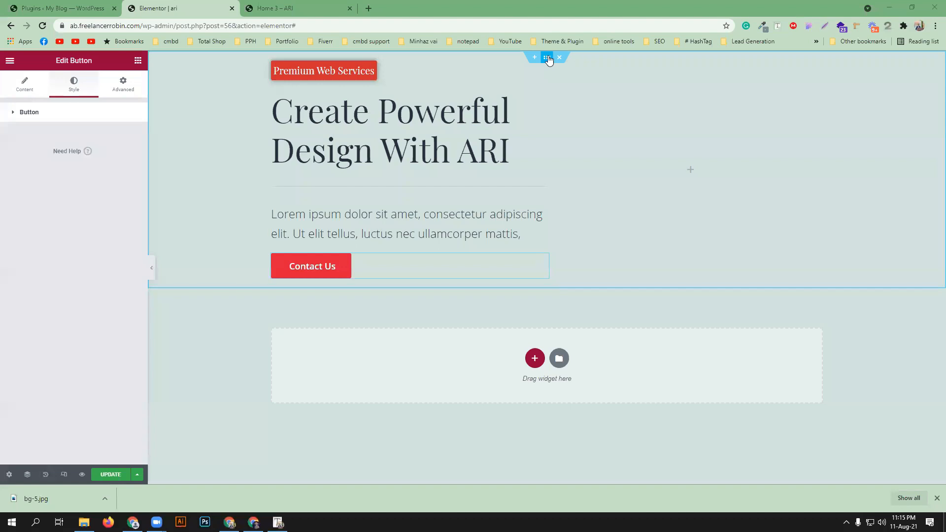
click(547, 58)
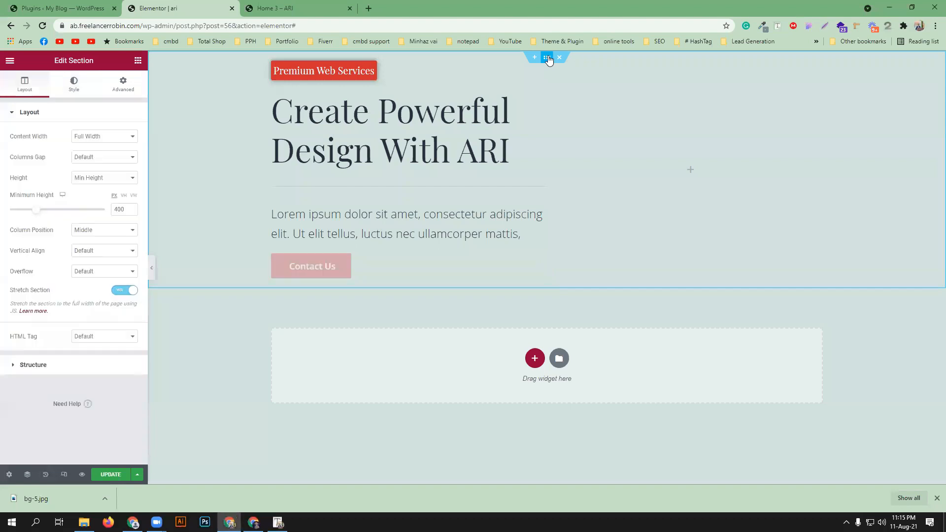
click(72, 85)
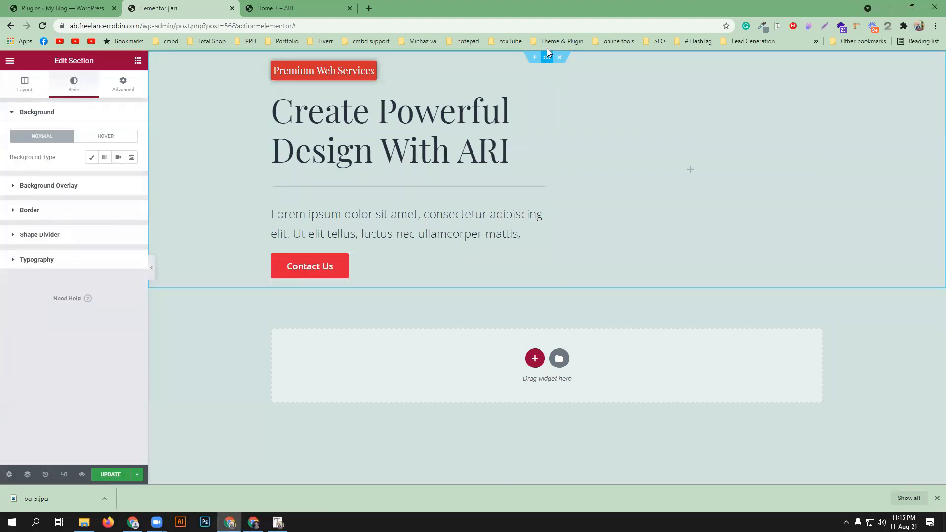
click(27, 474)
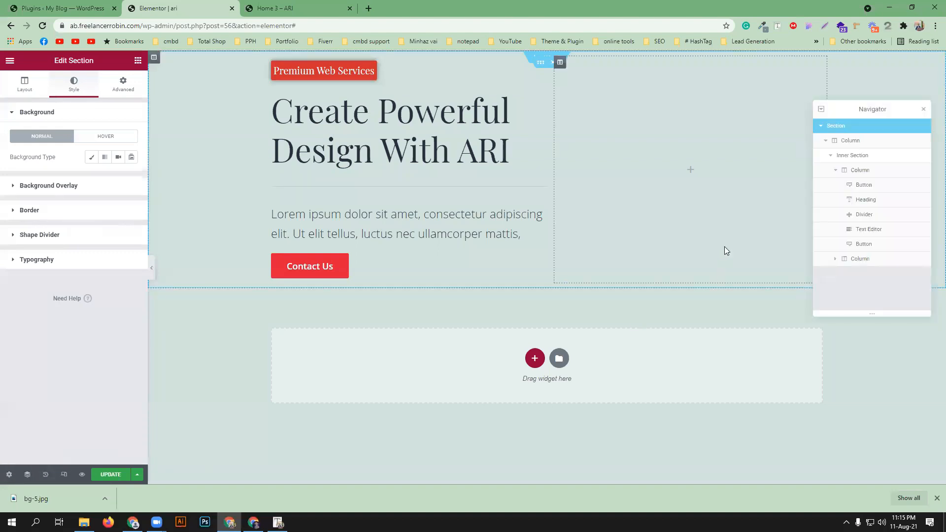
click(847, 140)
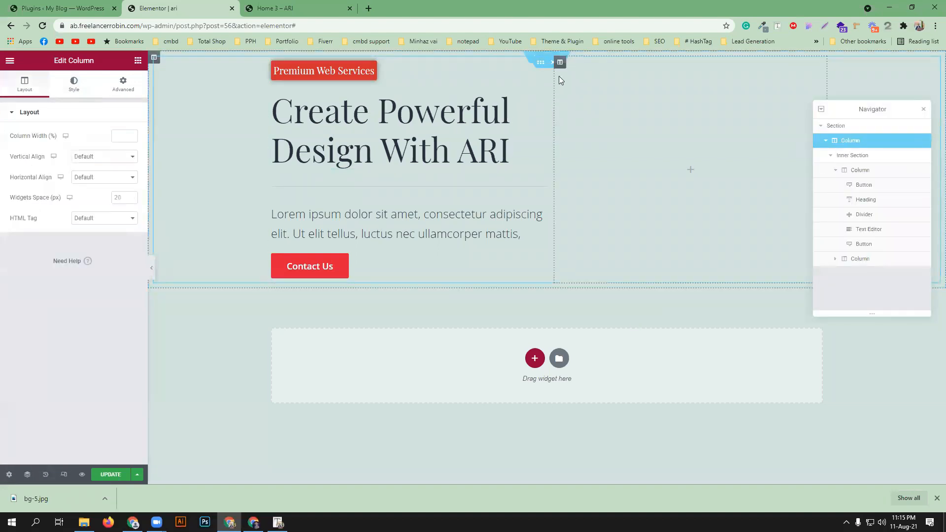
click(842, 126)
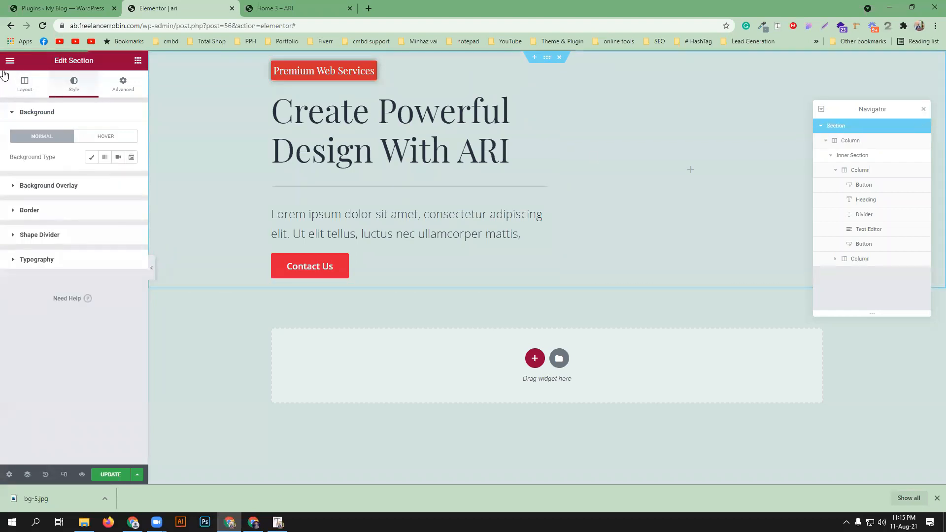
click(92, 160)
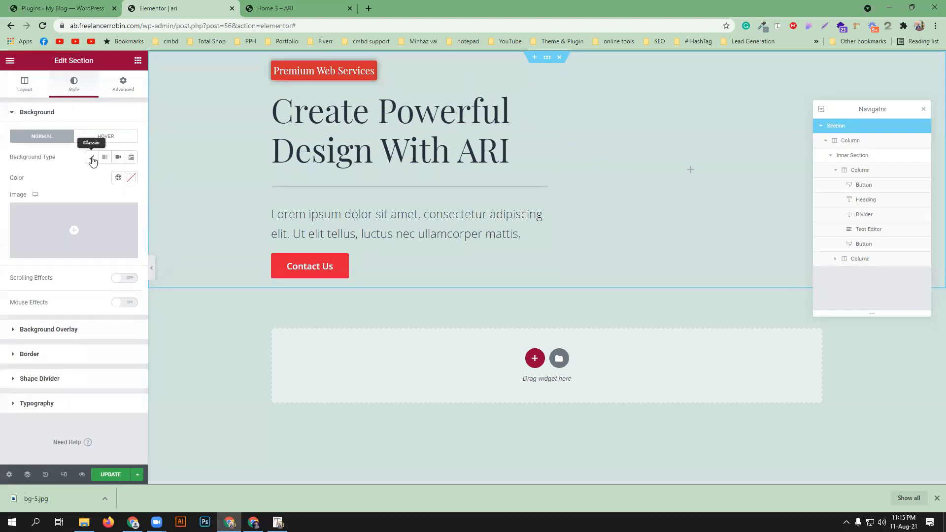
Upload the downloaded bg-5.jpg to the media library and insert it as the hero section's background image
click(111, 225)
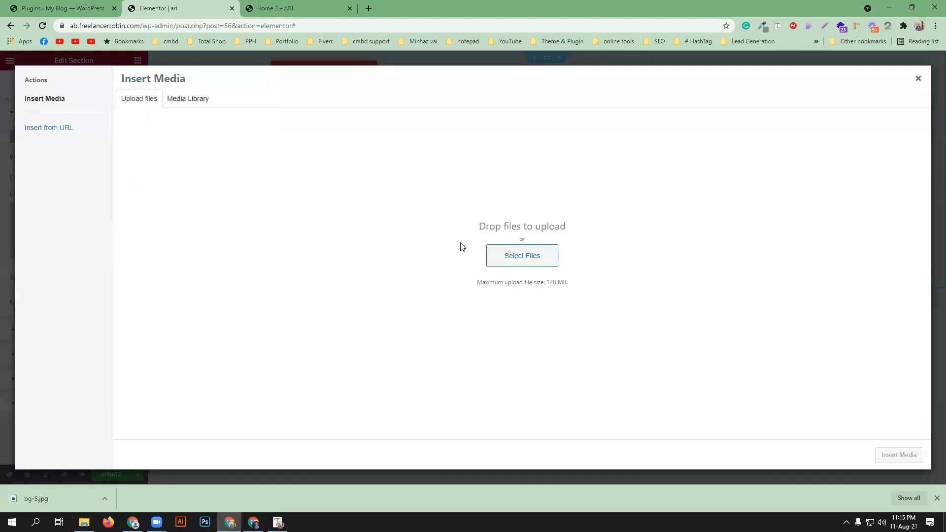
drag(59, 505, 309, 298)
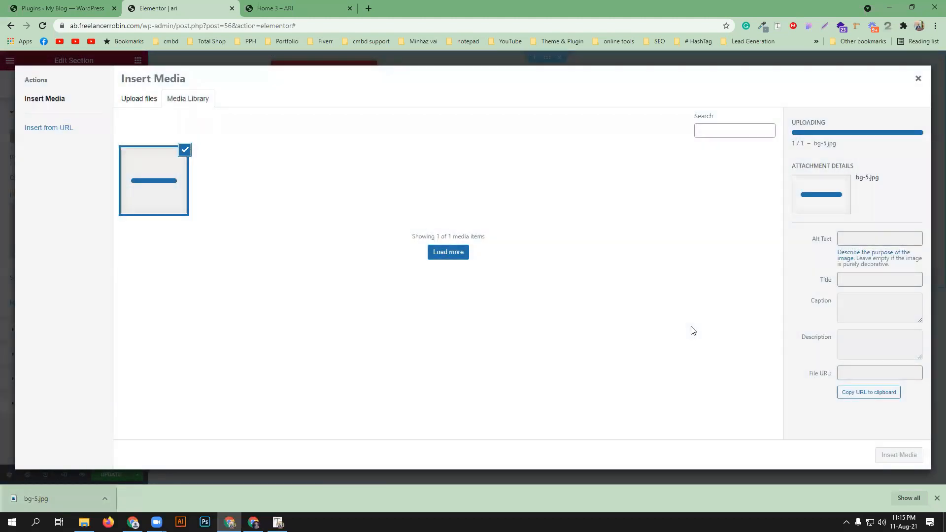
click(898, 455)
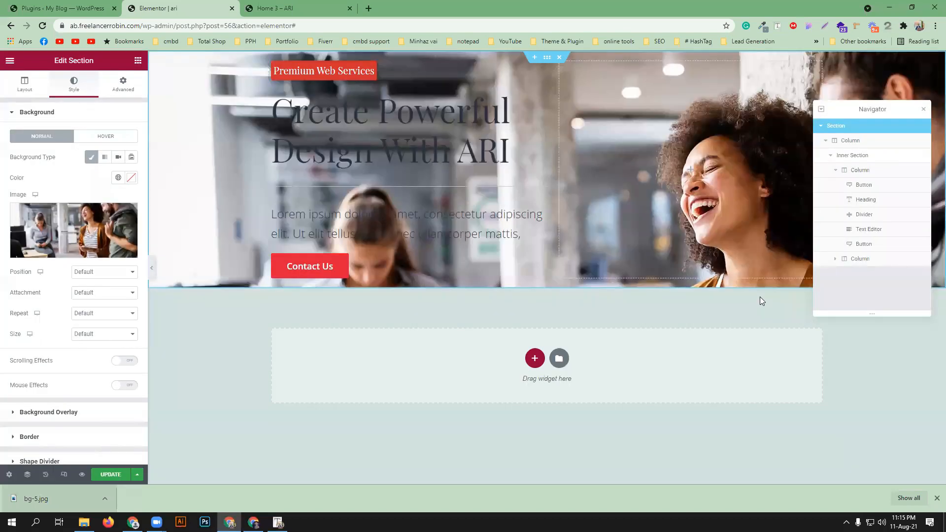
Set the hero background image's position to Center Center, attachment to Scroll, repeat to No-repeat and size to Cover
click(95, 272)
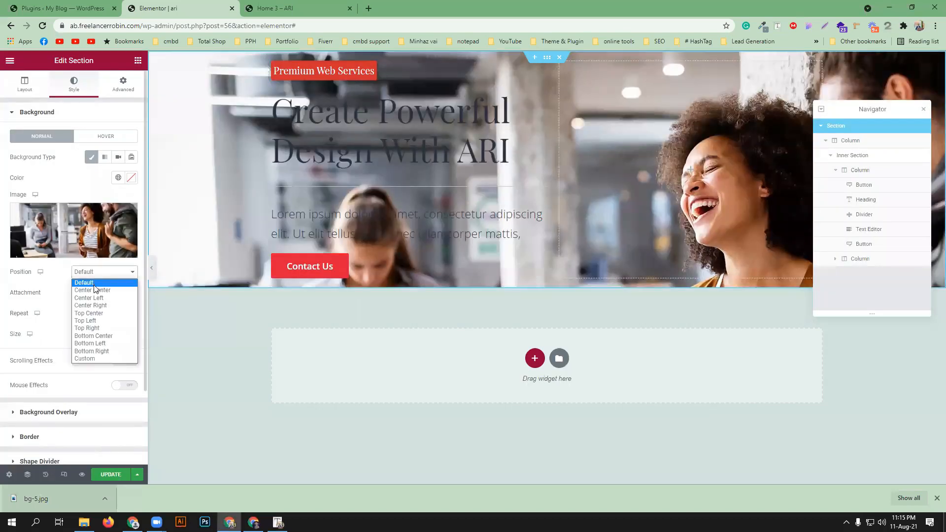
click(95, 295)
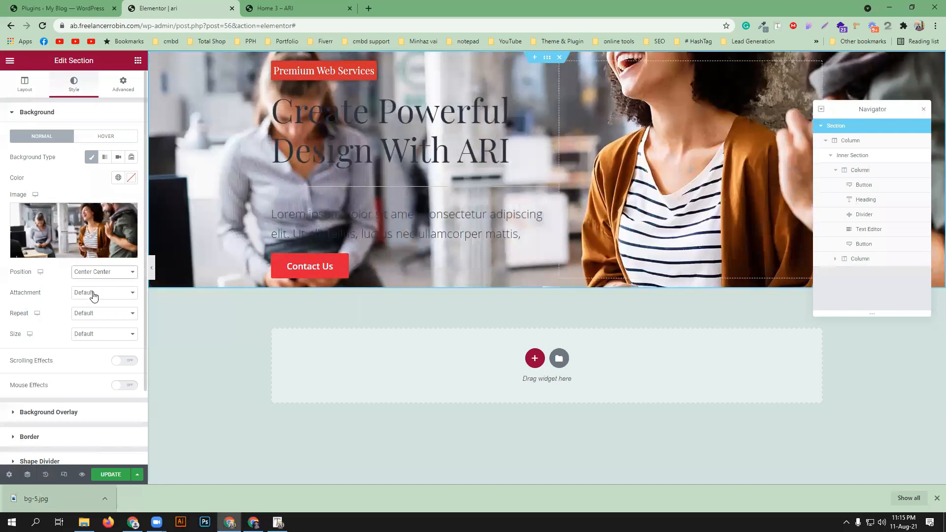
click(94, 294)
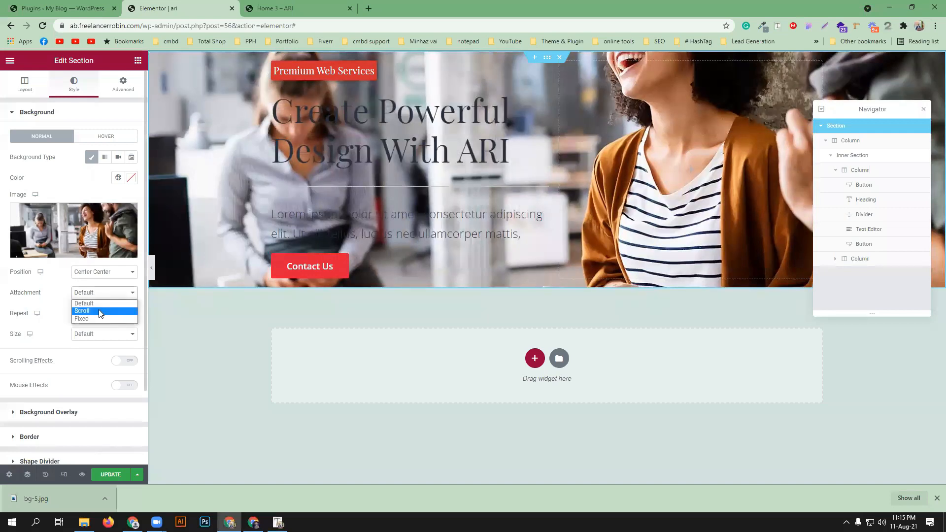
click(98, 310)
click(99, 314)
click(102, 331)
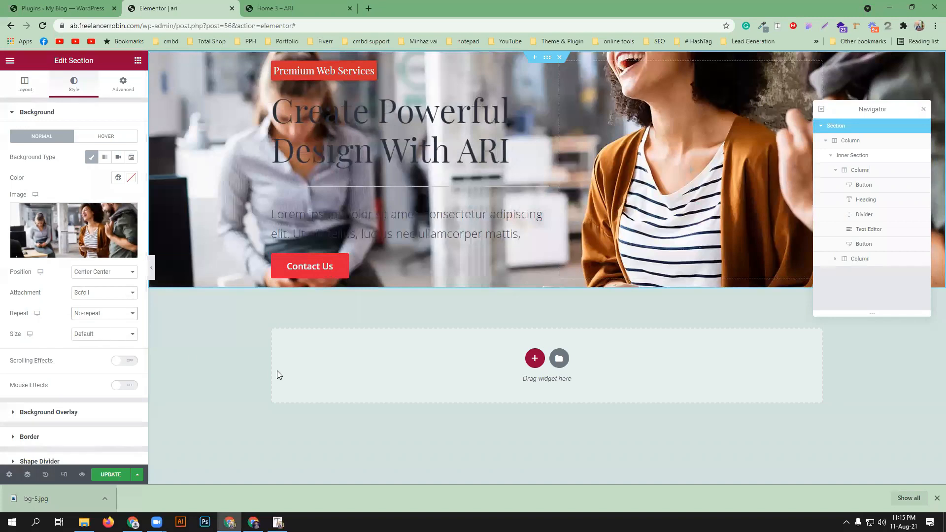
click(99, 334)
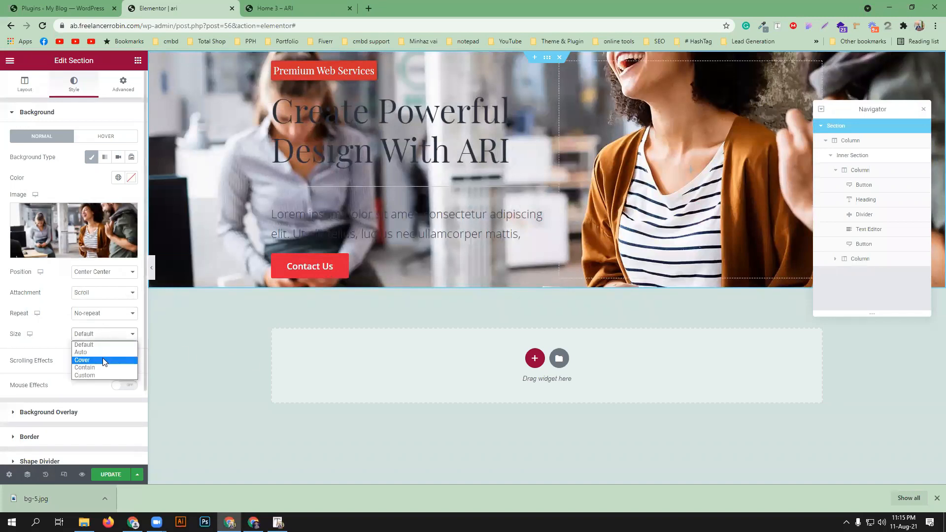
click(104, 361)
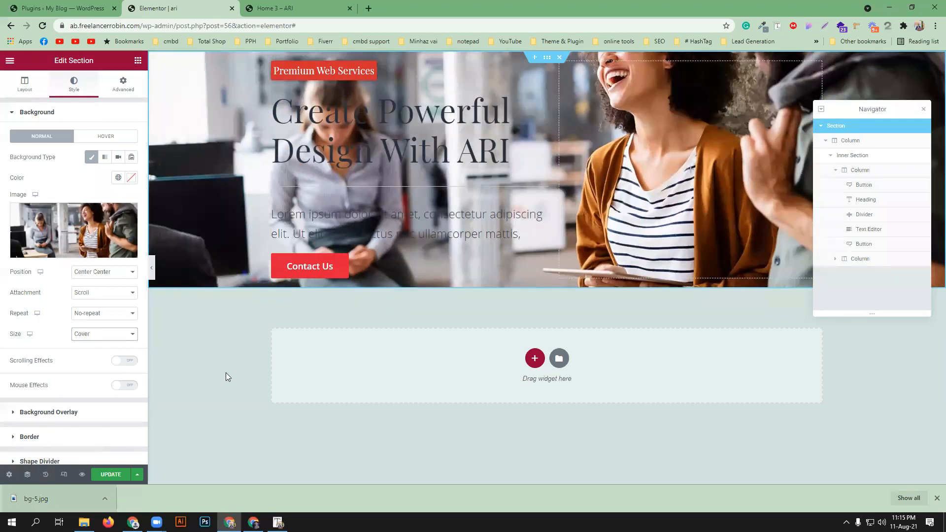
Give the hero section a Classic background overlay in black, #000000
click(95, 414)
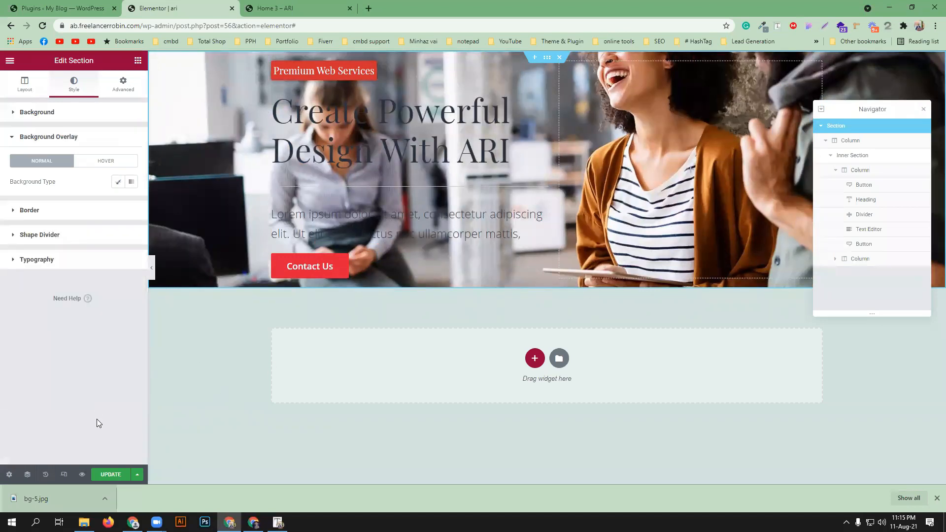
click(119, 182)
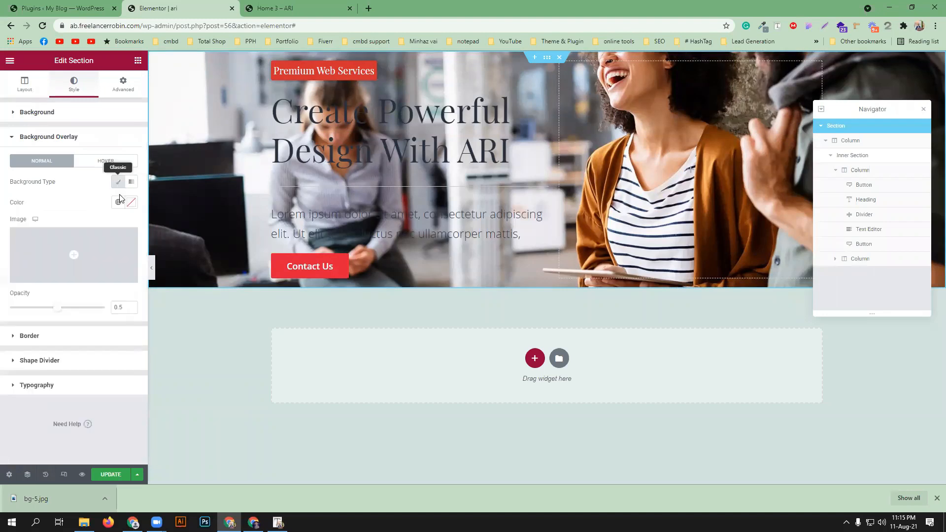
click(131, 202)
drag(103, 266, 143, 338)
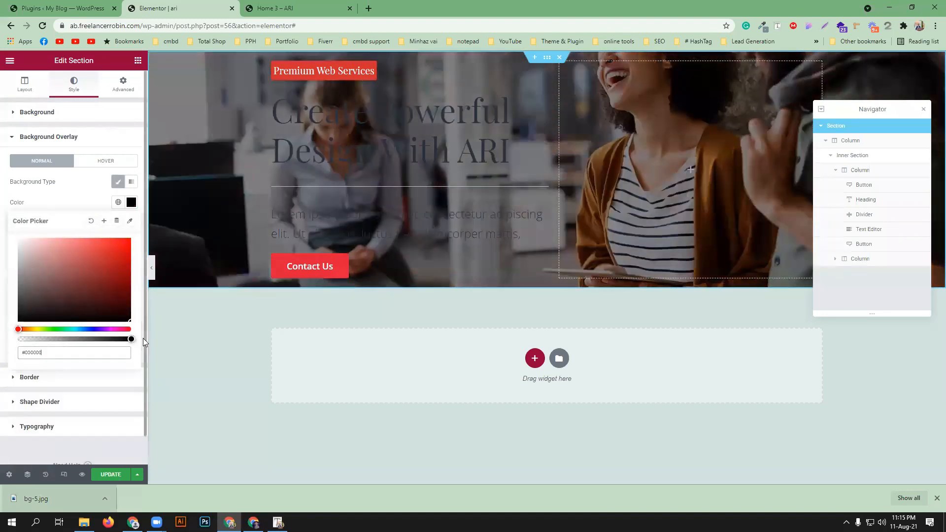
Inspect the hero's background overlay element on the Home 3 page for its color and opacity, and return to the Elementor page
click(306, 9)
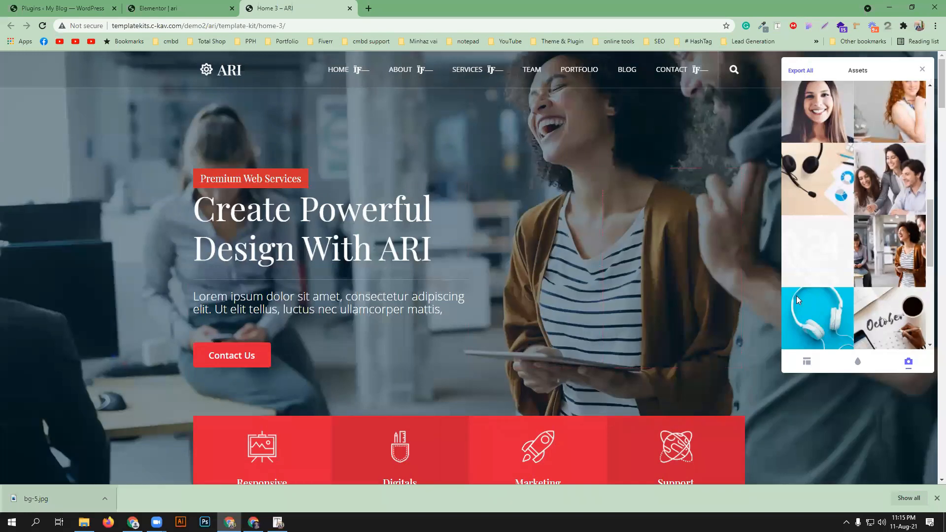
click(923, 69)
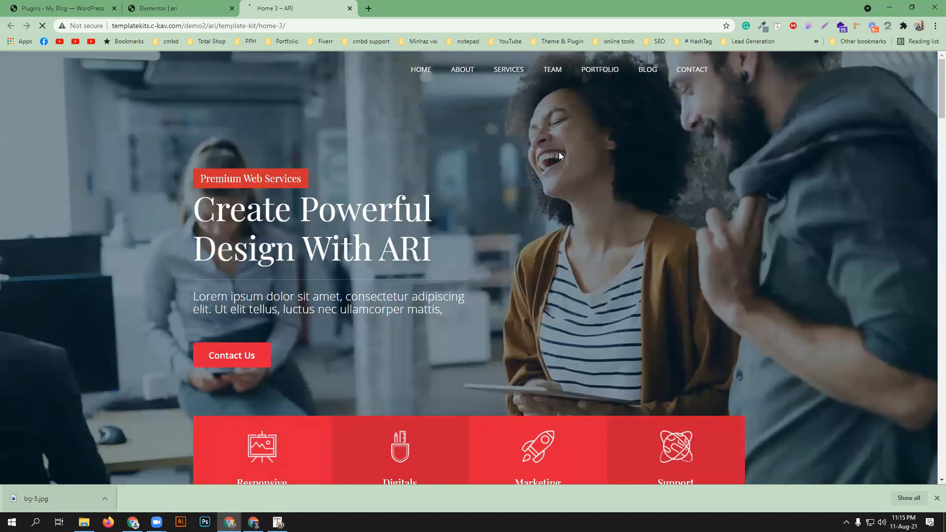
right_click(559, 153)
click(586, 307)
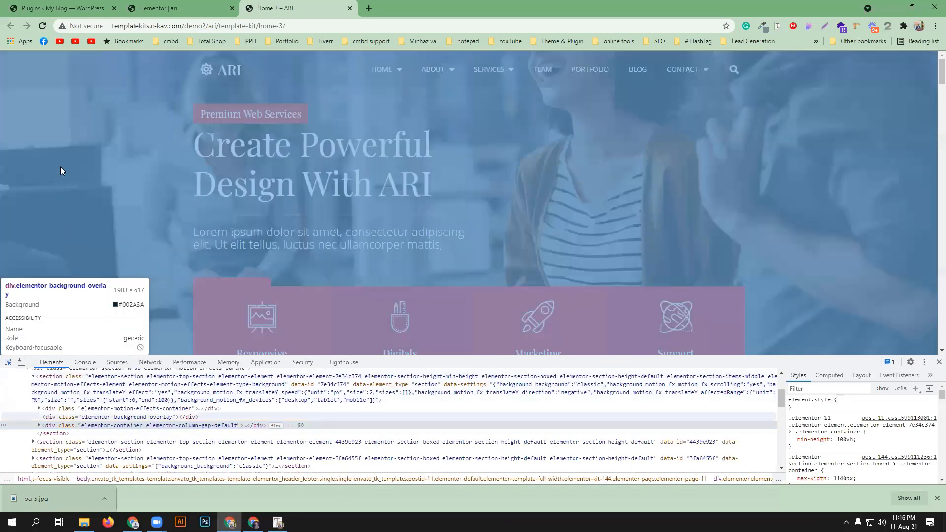
click(60, 165)
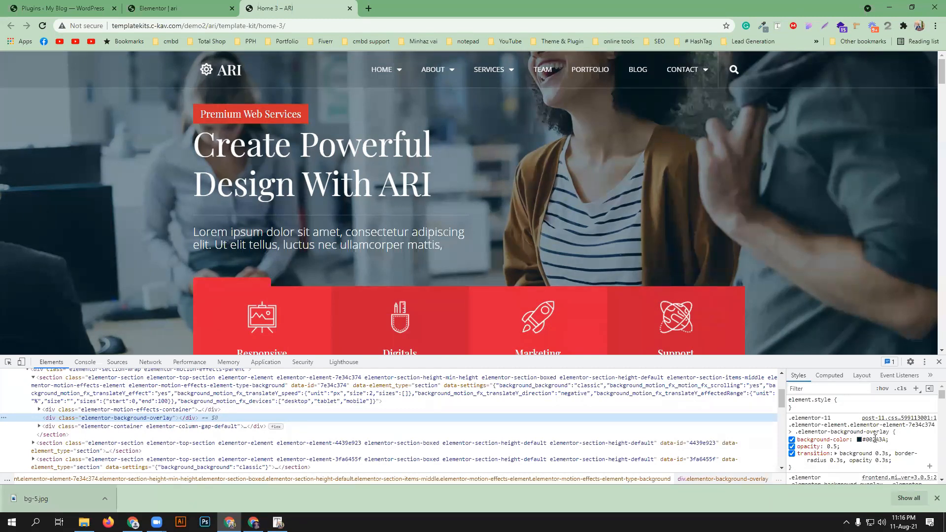
click(163, 9)
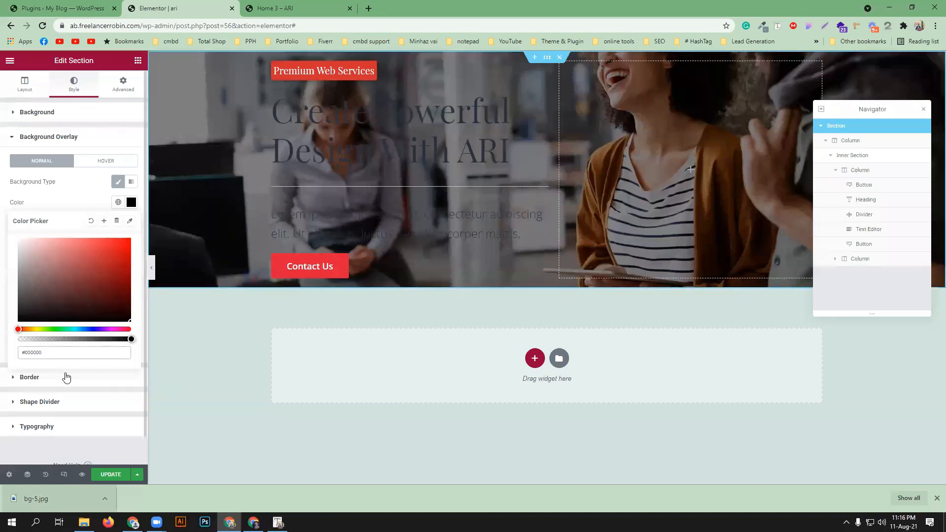
click(95, 202)
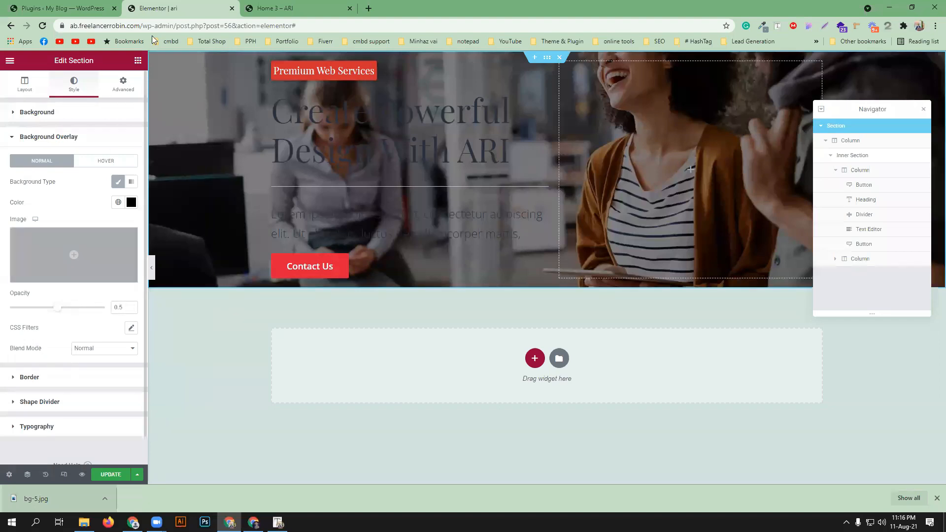
Examine the CSS rules of the overlay and motion-effects container in the Home 3 page's hero
click(276, 8)
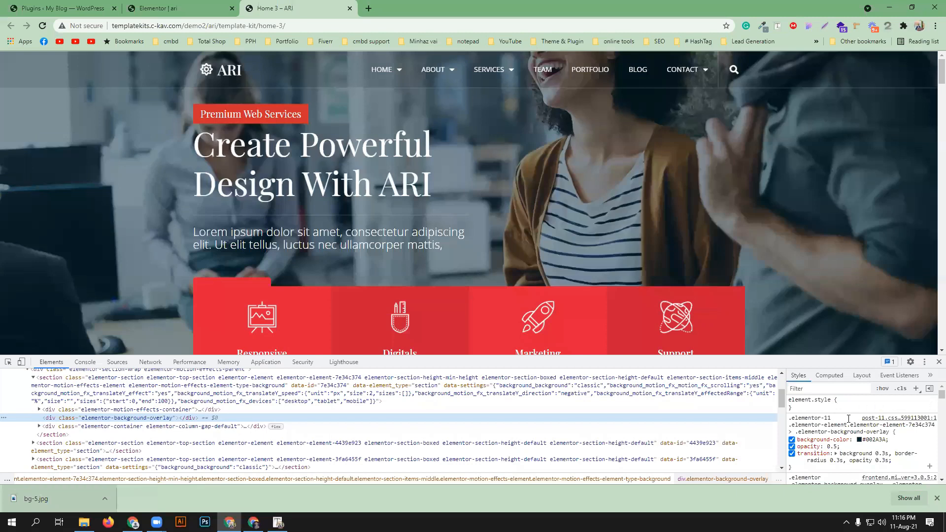
scroll(920, 448, down, 5)
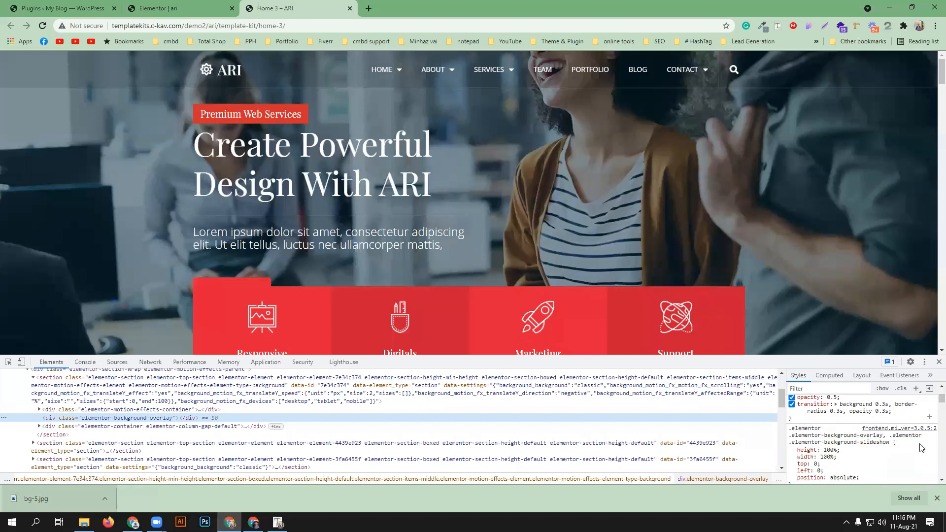
scroll(920, 447, down, 6)
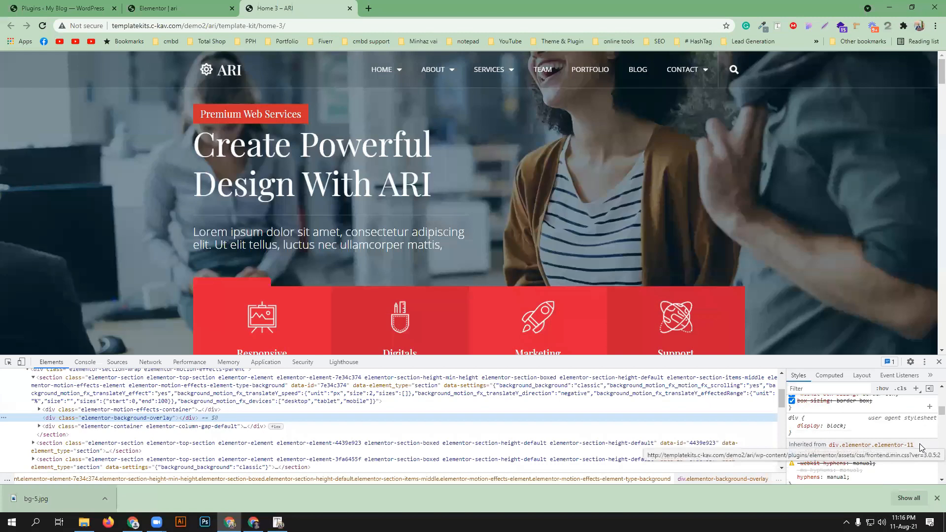
scroll(920, 447, down, 5)
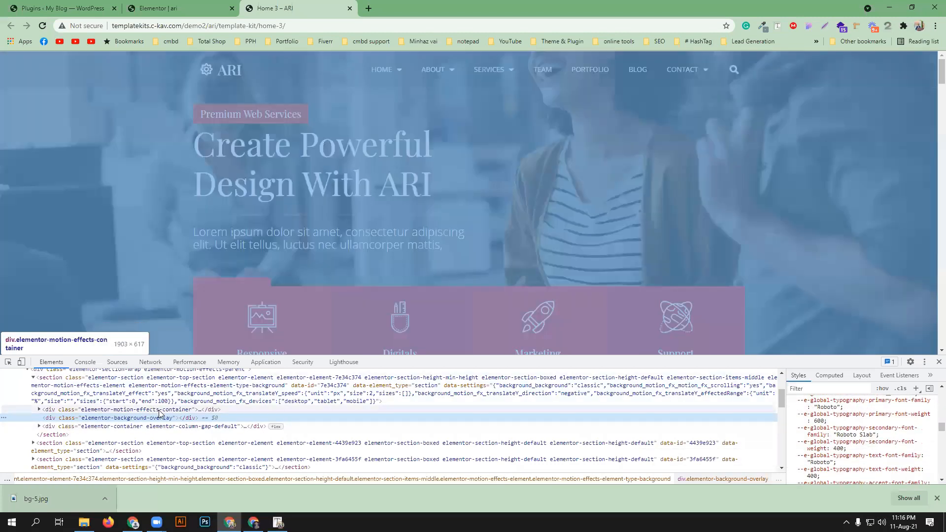
click(159, 410)
scroll(870, 438, up, 10)
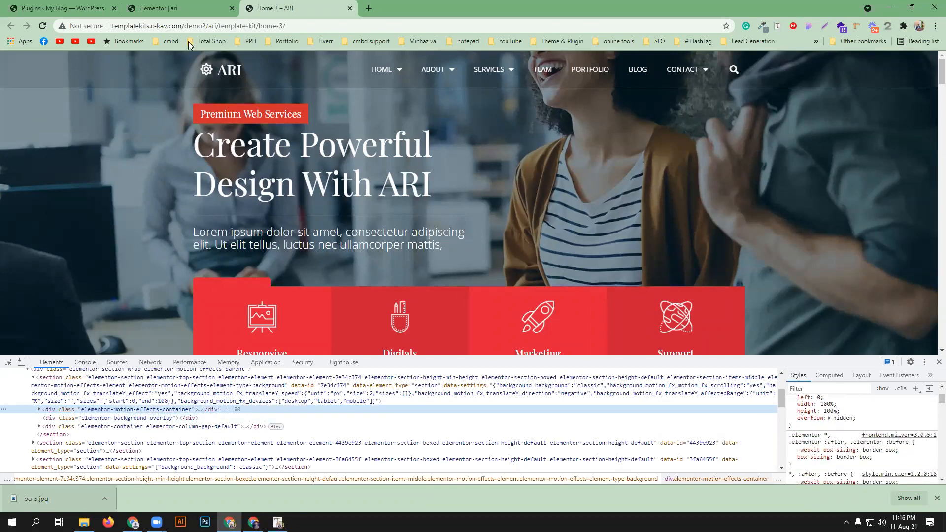
Review the hero section's layout and its background attachment, position and size options on the Elementor page
click(182, 9)
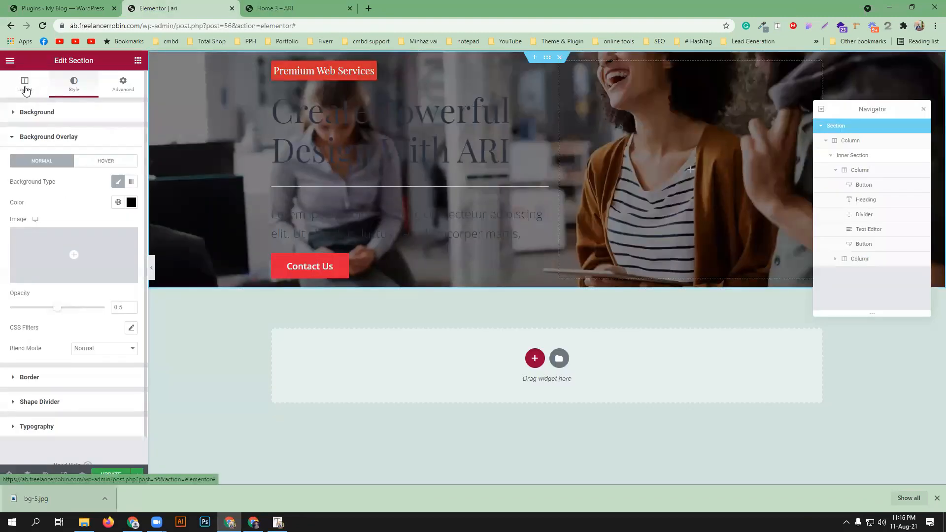
click(24, 87)
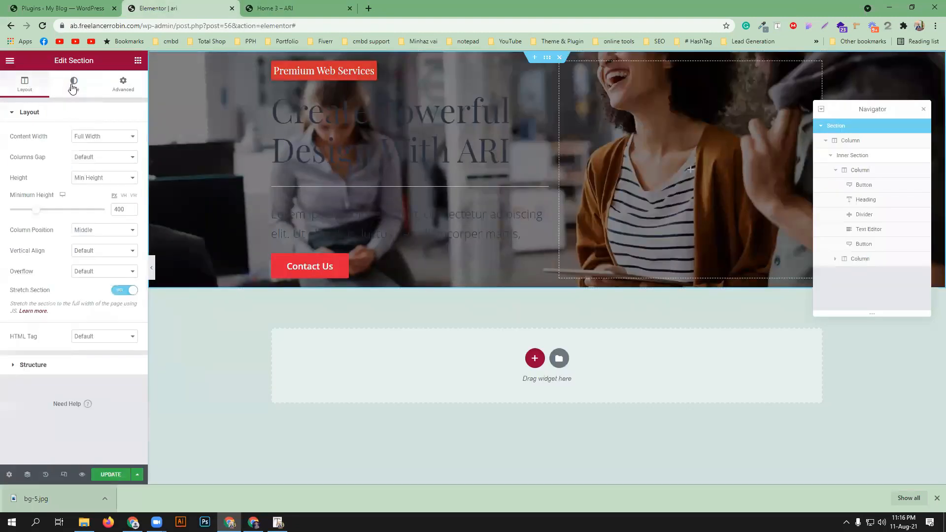
click(75, 87)
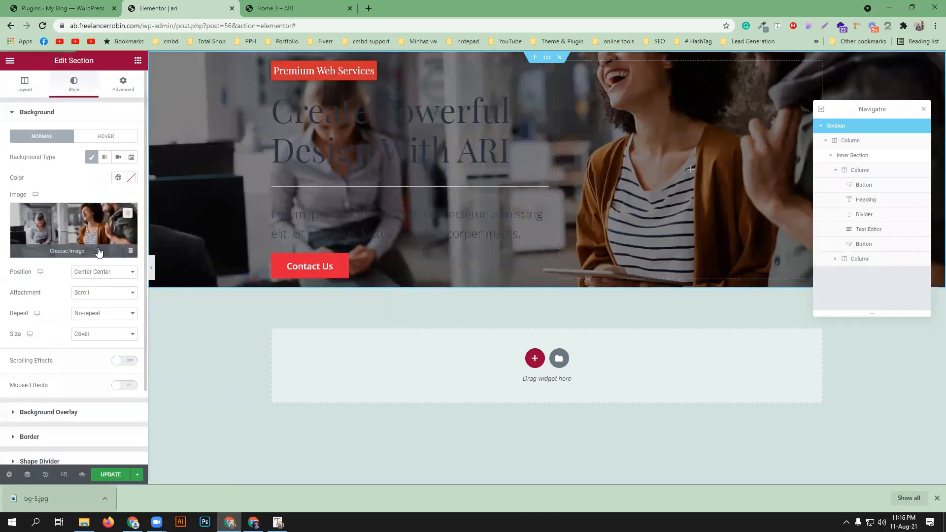
click(100, 293)
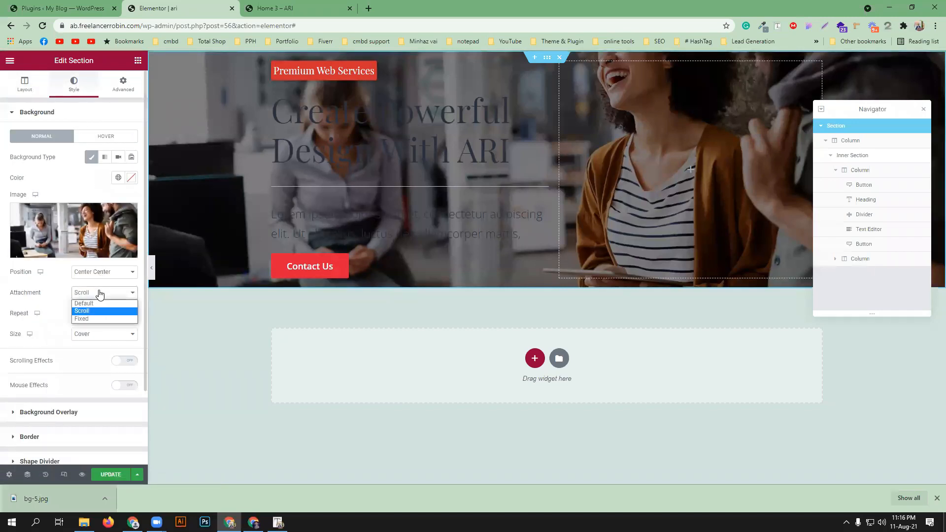
click(100, 294)
click(102, 294)
click(101, 293)
click(105, 273)
click(105, 273)
click(99, 334)
click(99, 335)
click(99, 335)
click(99, 338)
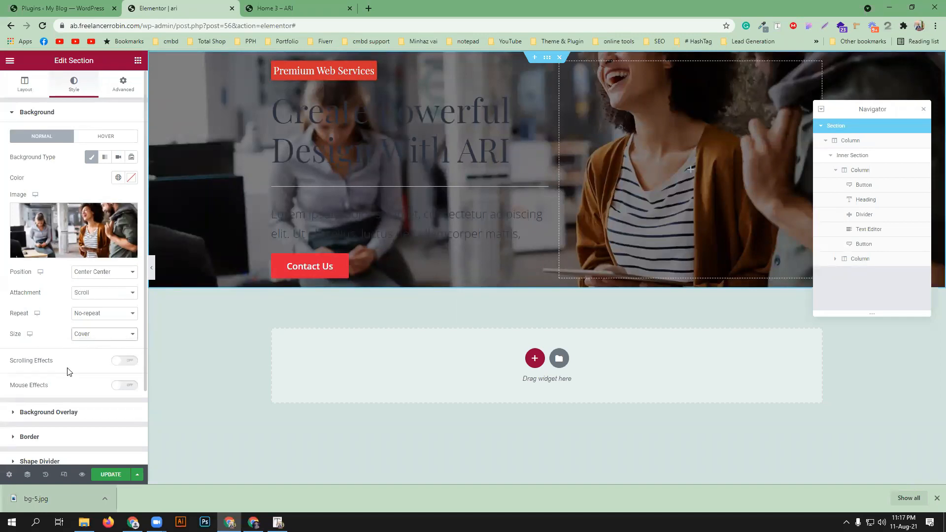
Turn on scrolling effects for the hero's background and enable the Vertical Scroll effect
scroll(79, 354, down, 1)
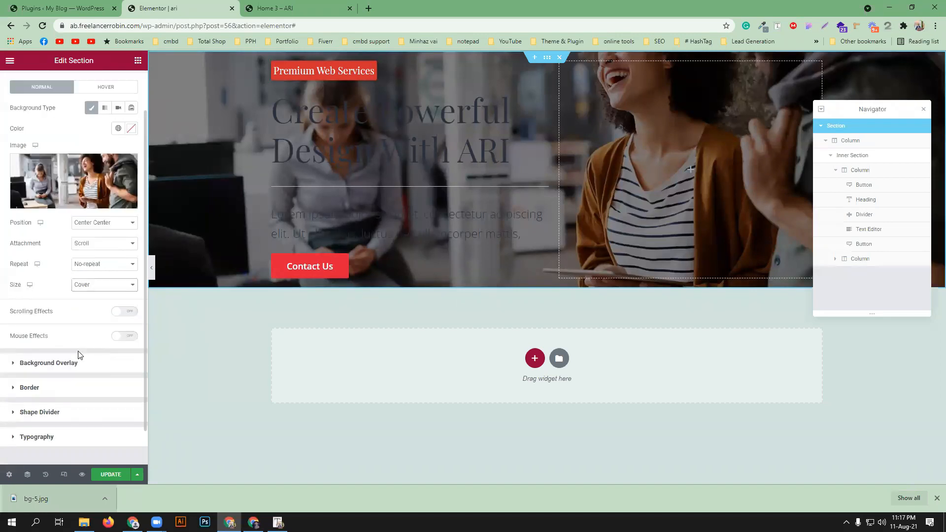
click(116, 313)
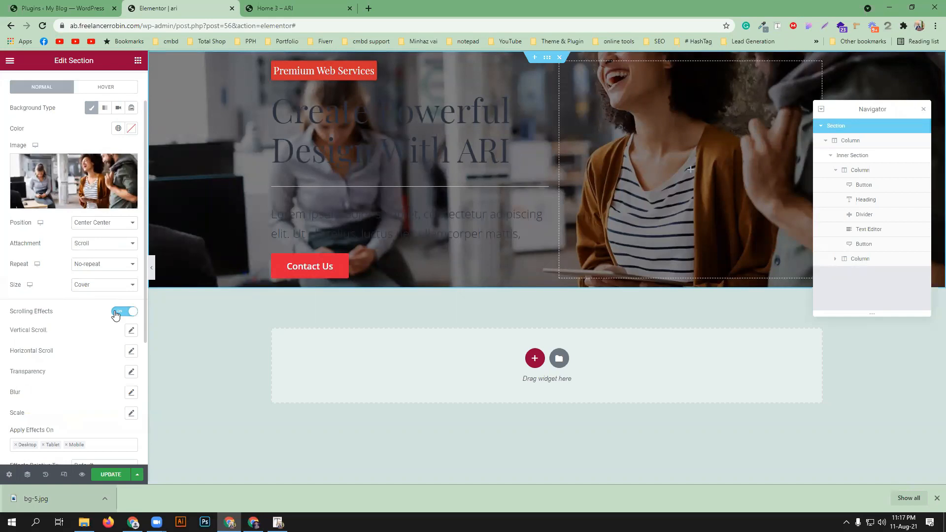
click(131, 330)
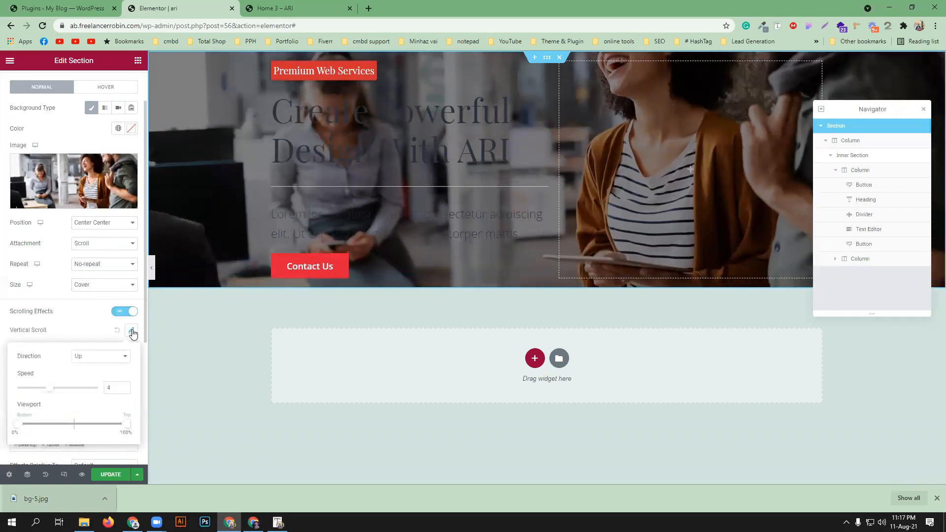
Reload the Home 3 page for comparison and set the hero background's vertical scroll direction to Down in Elementor
click(288, 8)
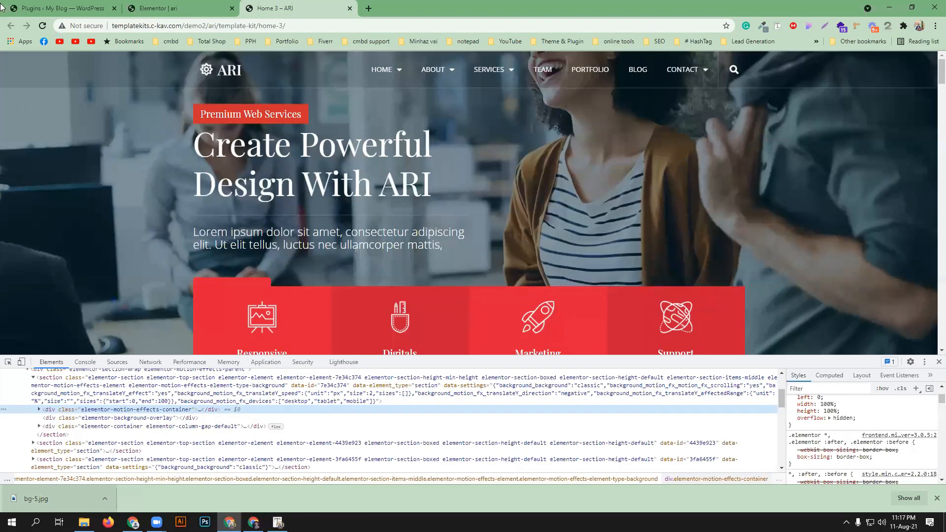
click(42, 26)
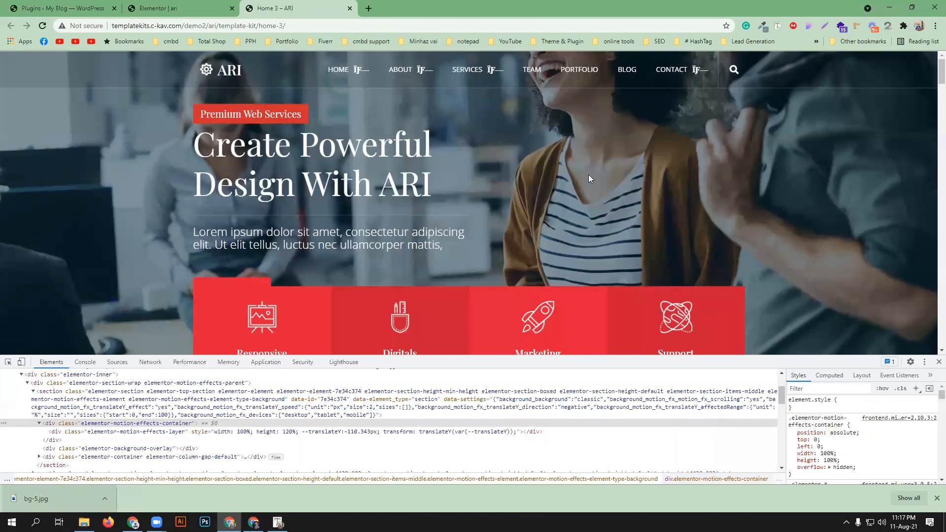
click(145, 7)
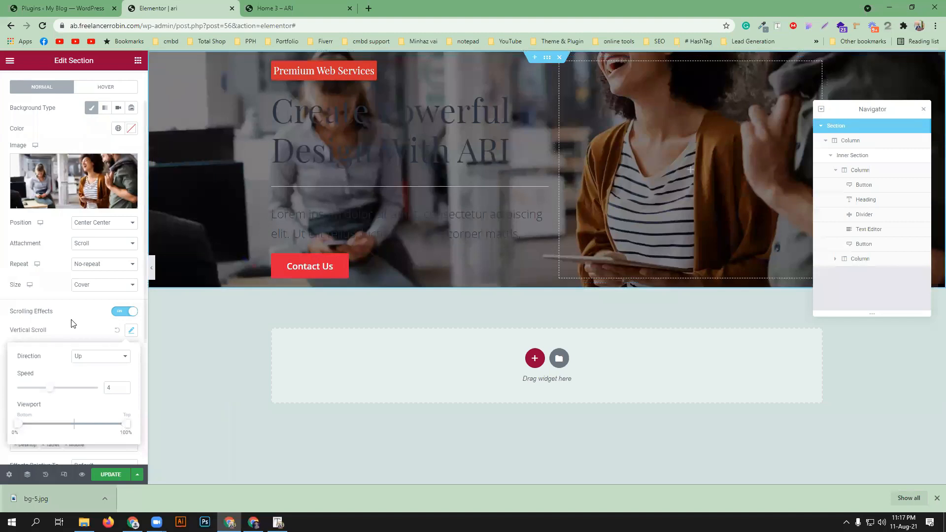
click(85, 358)
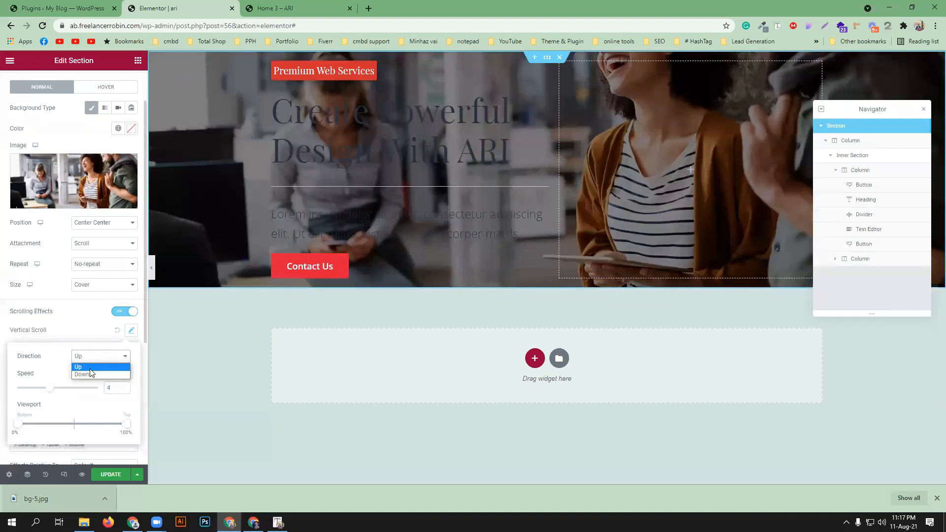
click(92, 373)
Examine the hero section's motion-effect attributes and wrapper styles in the Home 3 page's code, and return to the Elementor page
click(306, 10)
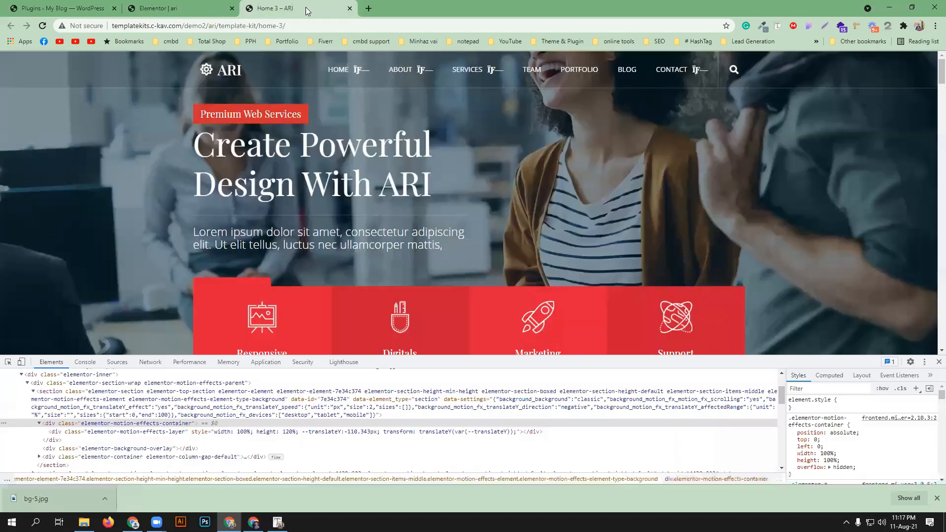
click(41, 26)
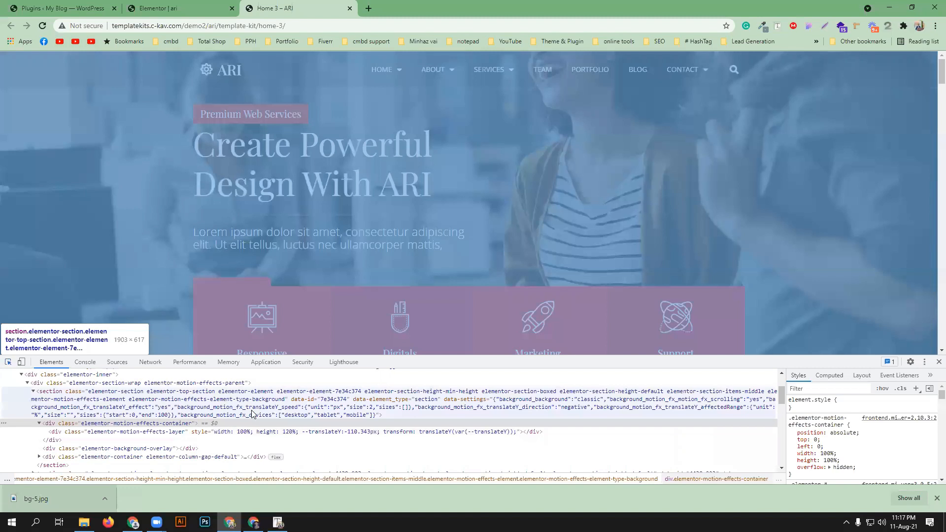
click(254, 411)
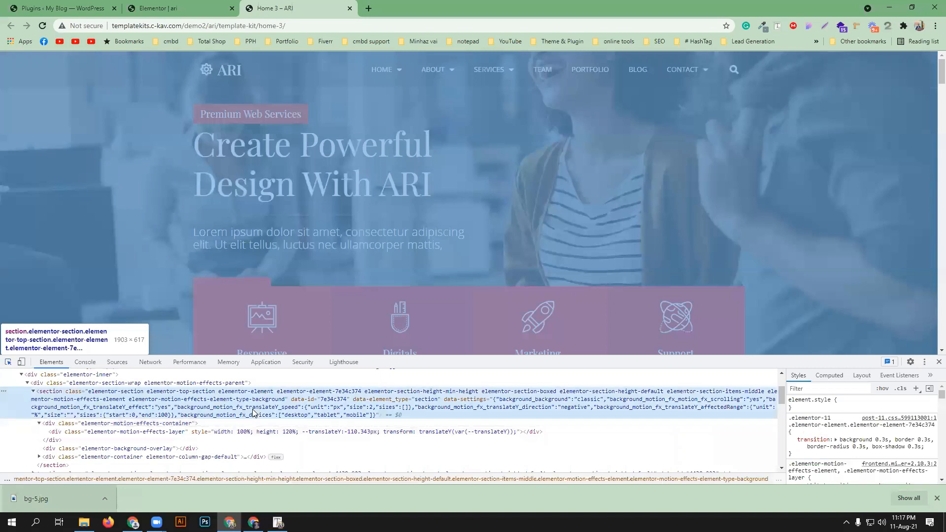
click(245, 385)
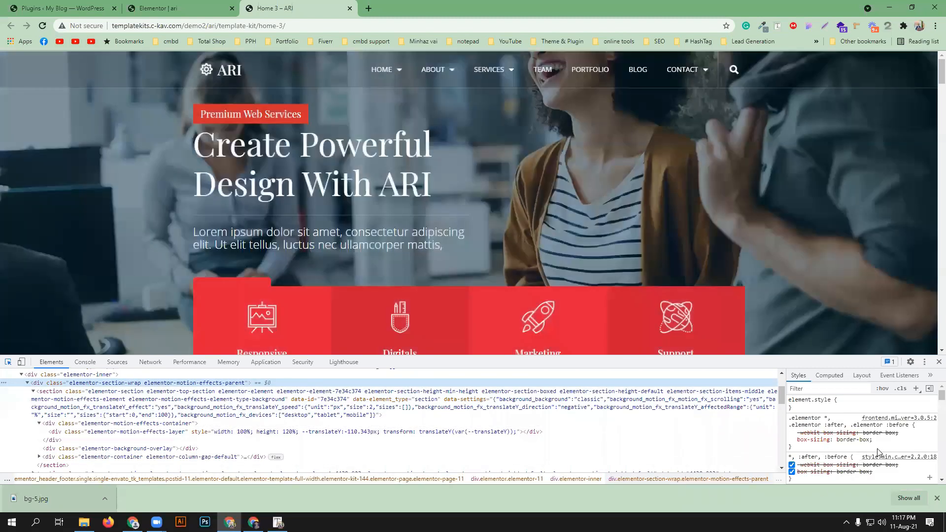
scroll(887, 449, down, 6)
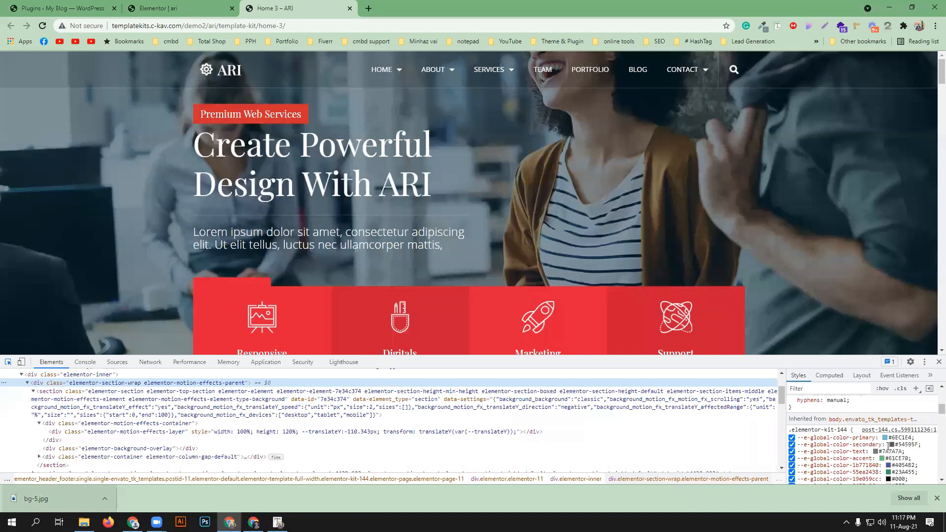
scroll(886, 451, up, 6)
scroll(254, 404, up, 10)
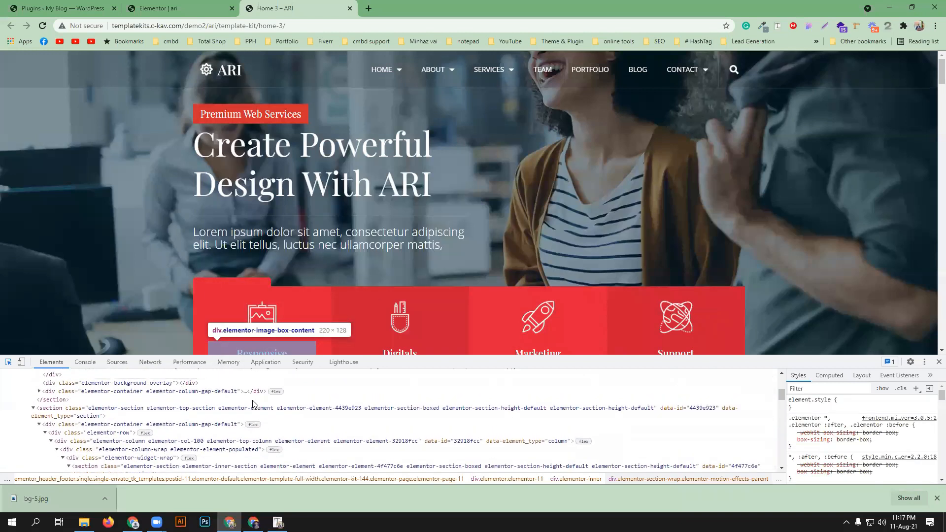
click(199, 404)
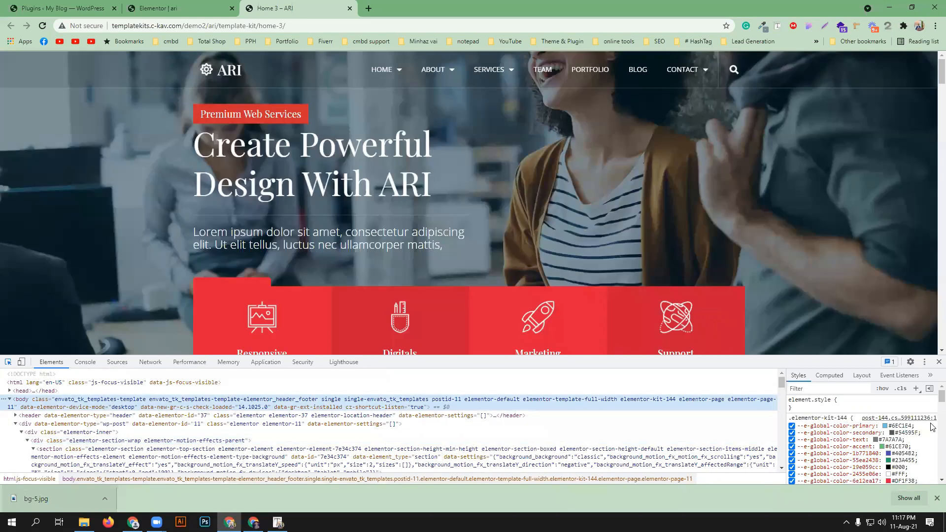
scroll(926, 427, down, 5)
scroll(591, 426, down, 2)
click(150, 5)
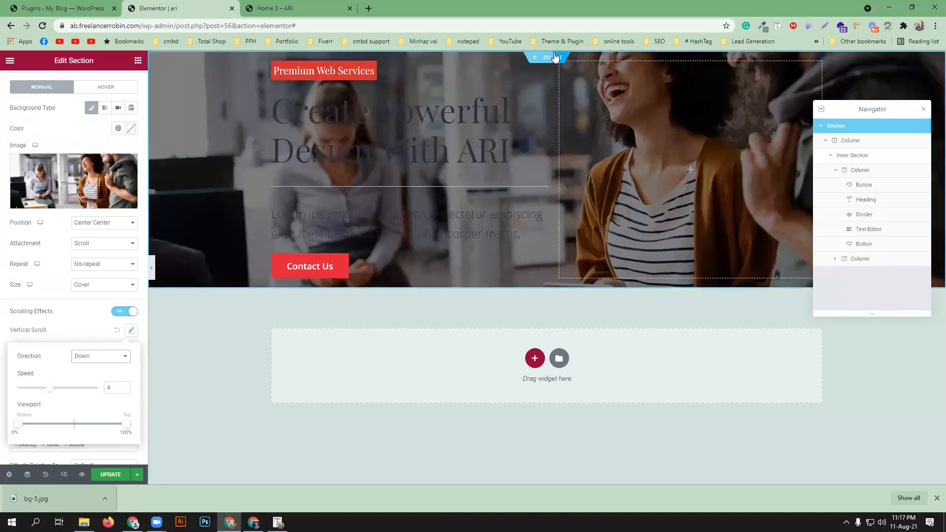
click(114, 99)
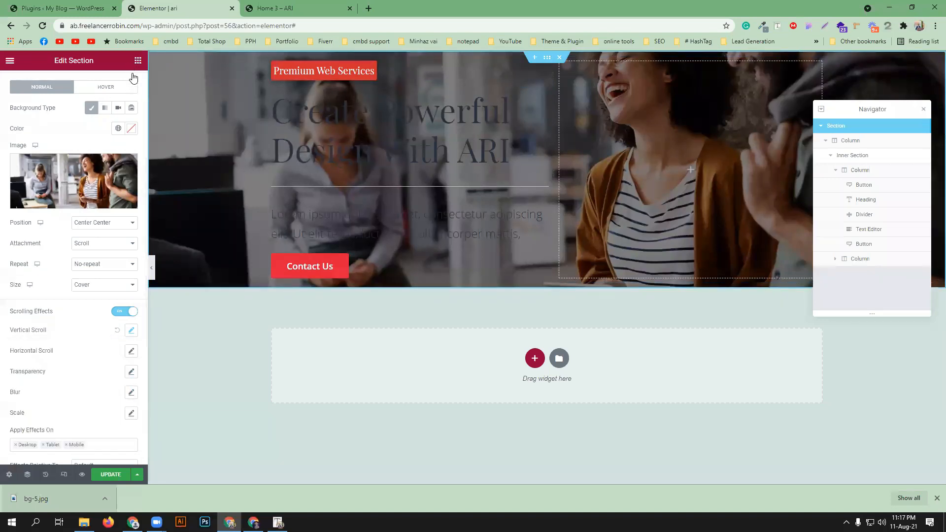
scroll(91, 197, up, 3)
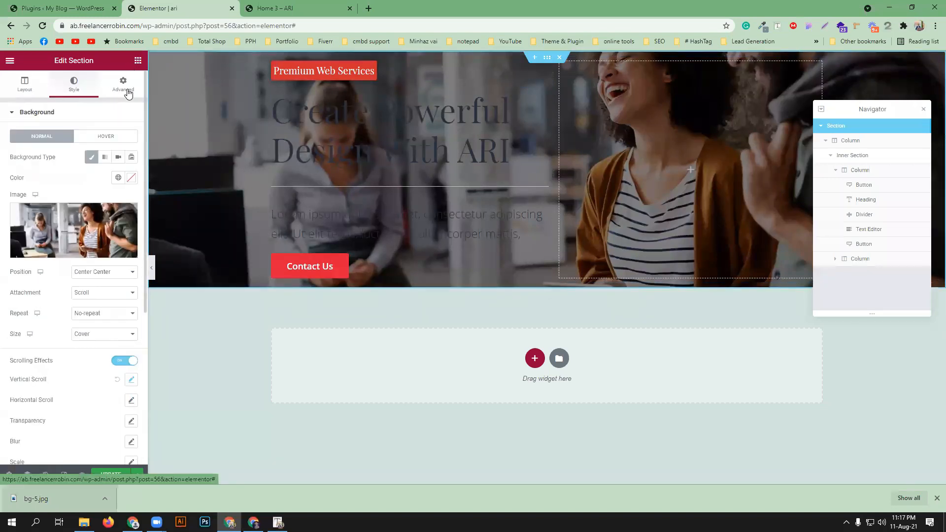
click(123, 83)
click(125, 147)
drag(26, 148, 12, 146)
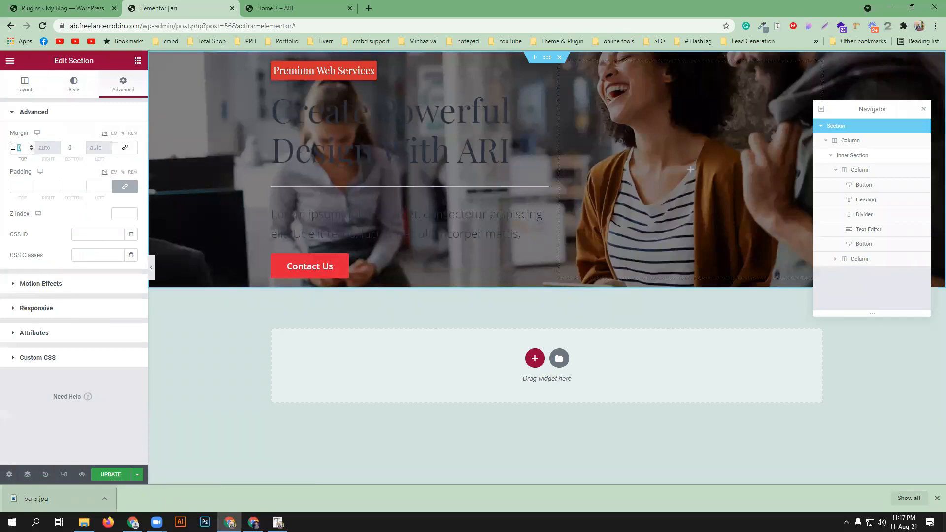
text(100)
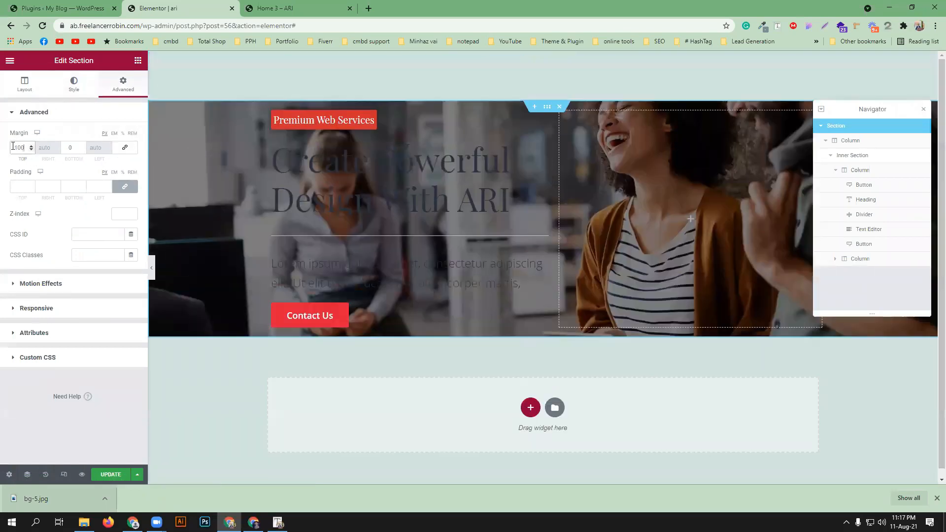
key(BackSpace)
key(BackSpace)
key(BackSpace)
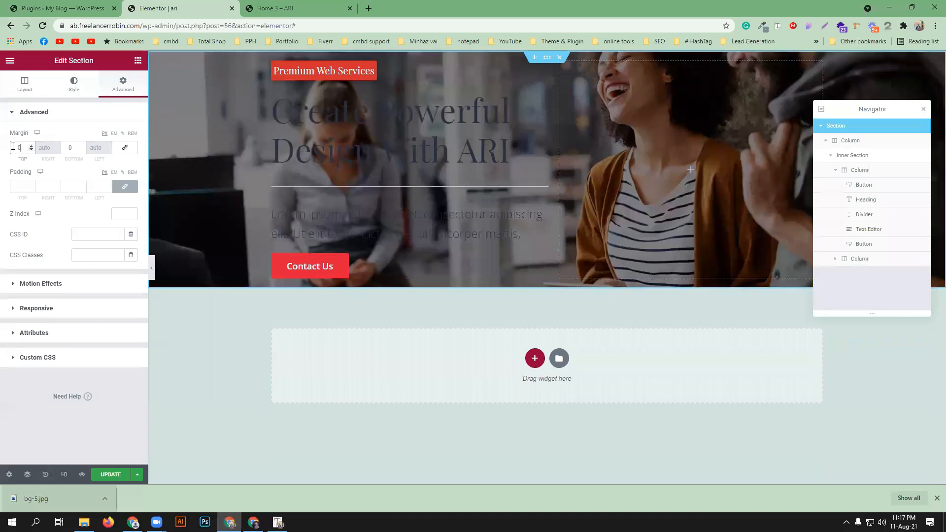
click(22, 186)
Unlink the inner section's margin values and set its top and bottom margins to 50 px
click(542, 63)
click(123, 84)
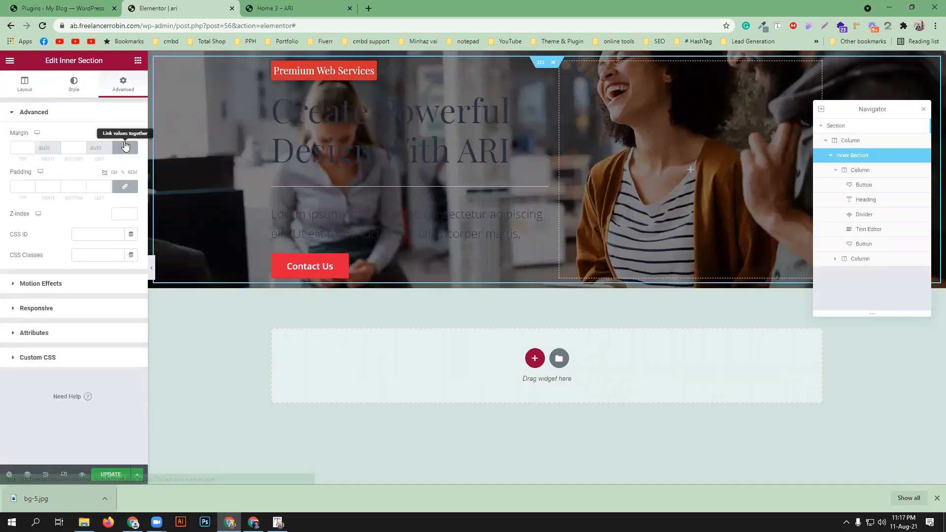
click(14, 148)
text(5)
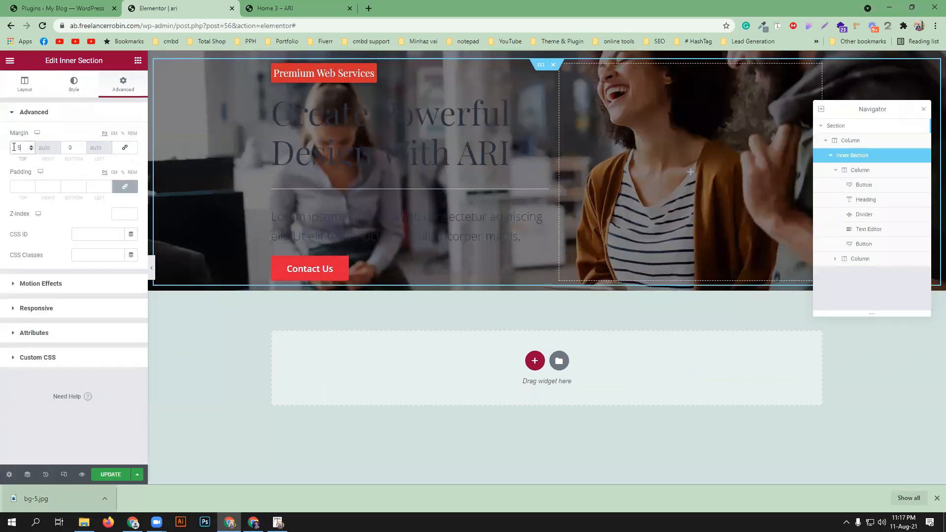
text(0)
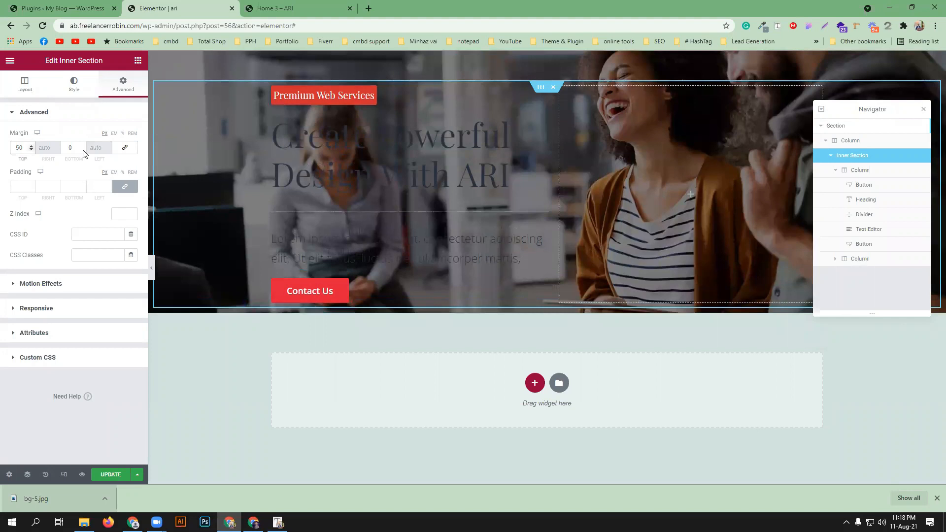
double_click(65, 145)
text(50)
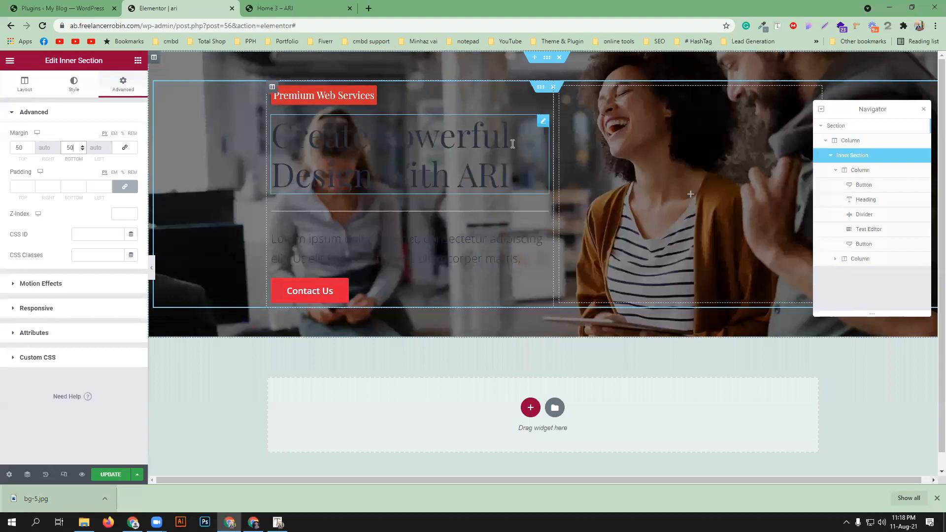
Set the text color of the "Create Powerful Design With ARI" heading to white (#FFFFFF)
click(543, 122)
click(131, 136)
drag(79, 187, 12, 169)
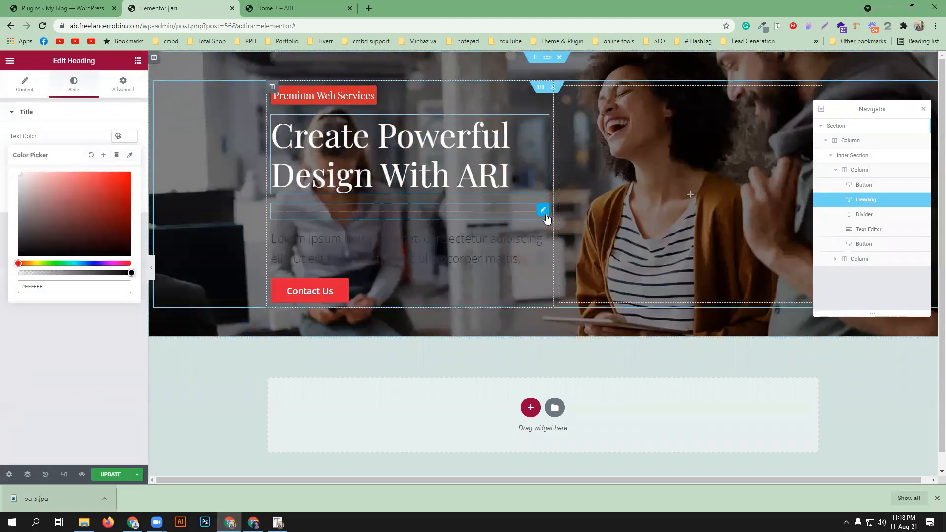
Set the text color of the lorem ipsum paragraph below the divider to white (#FFFFFF)
click(545, 211)
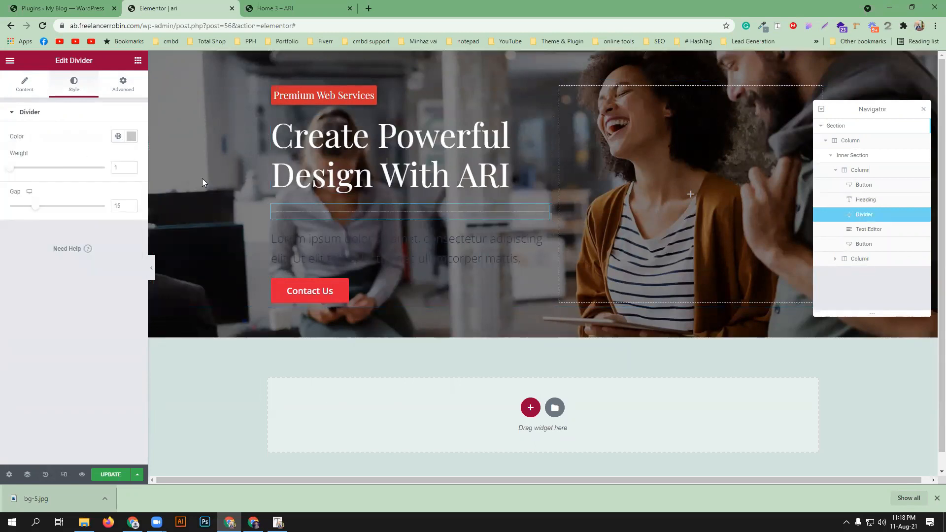
click(545, 239)
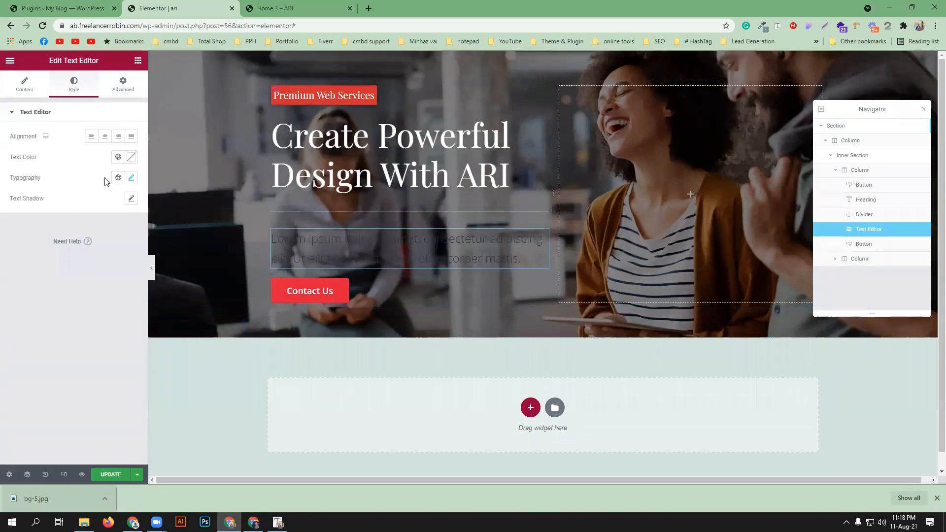
click(133, 159)
drag(54, 216, 1, 167)
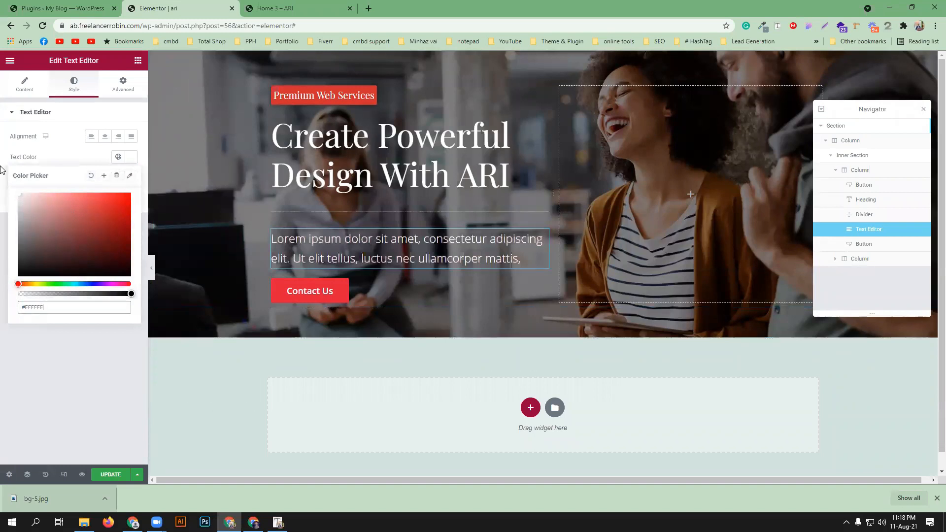
Close the developer tools on the Home 3 reference page and check its hero section's spacing, returning to the page editor
click(296, 8)
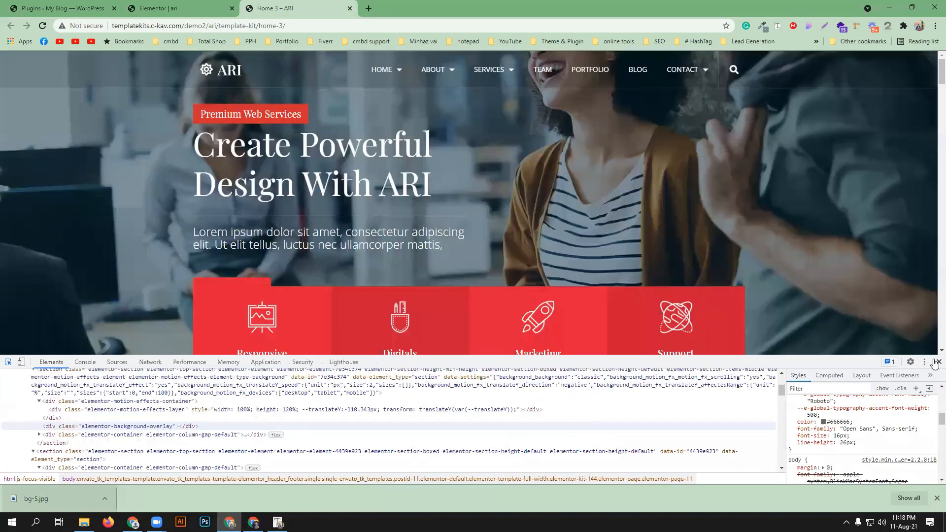
click(938, 361)
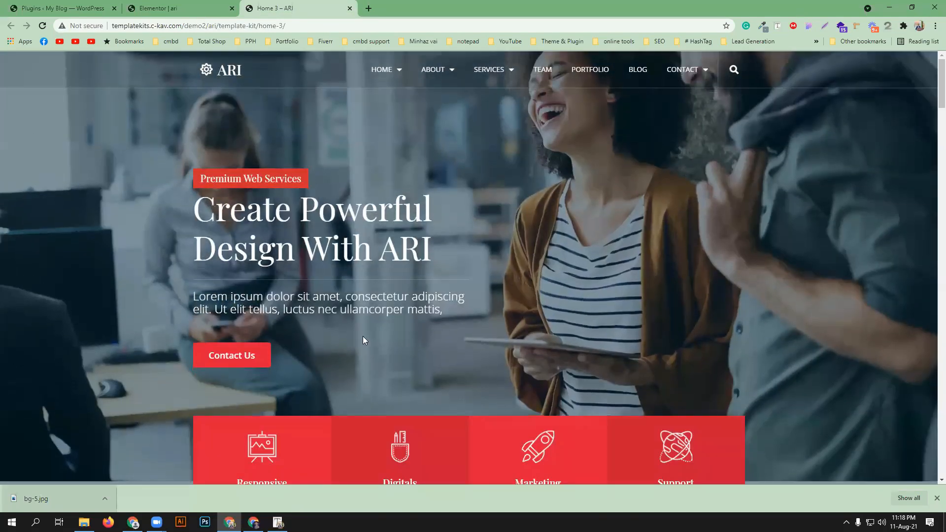
scroll(619, 317, down, 1)
scroll(619, 317, up, 1)
click(195, 8)
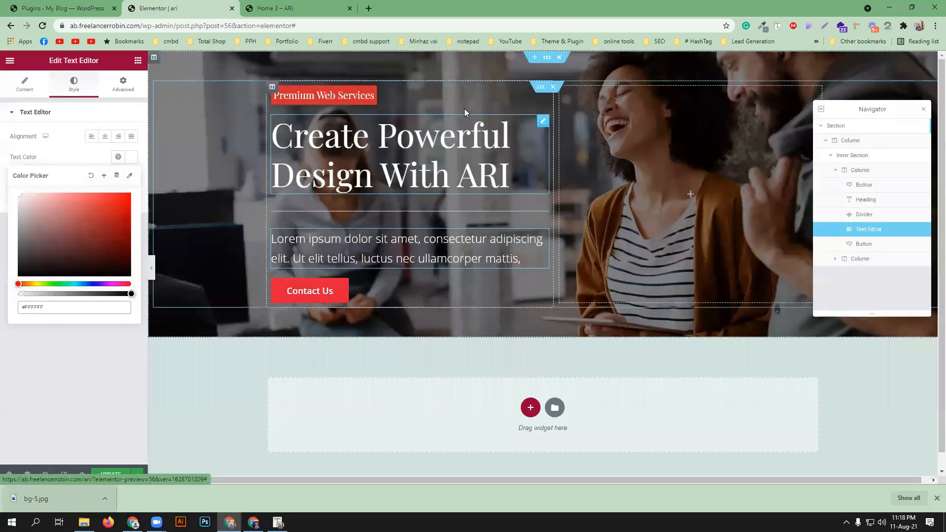
Set the inner section's top and bottom margins to 100 px
click(541, 87)
drag(21, 143, 7, 146)
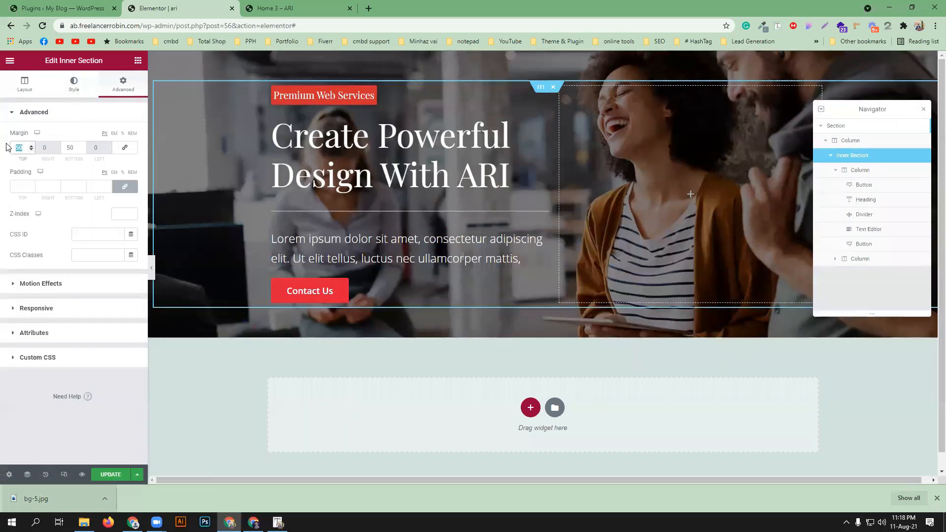
text(100)
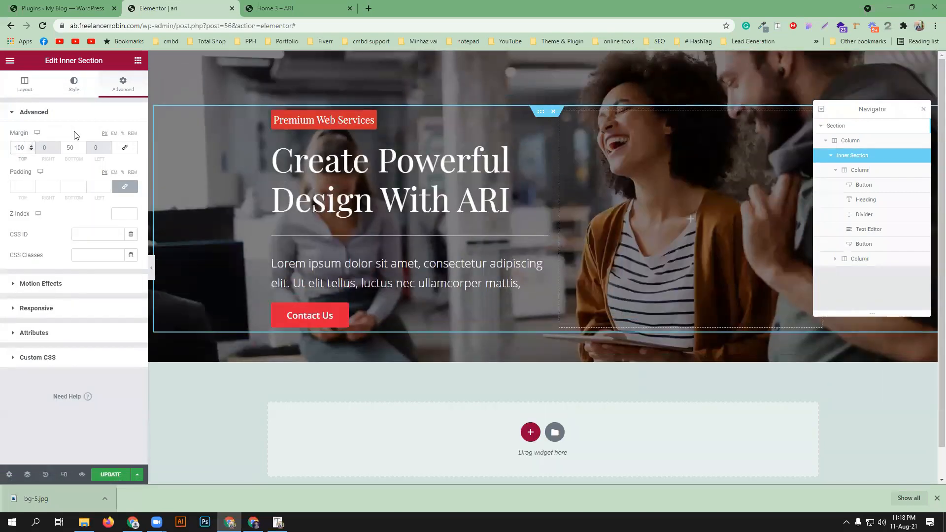
drag(74, 151, 57, 147)
text(100)
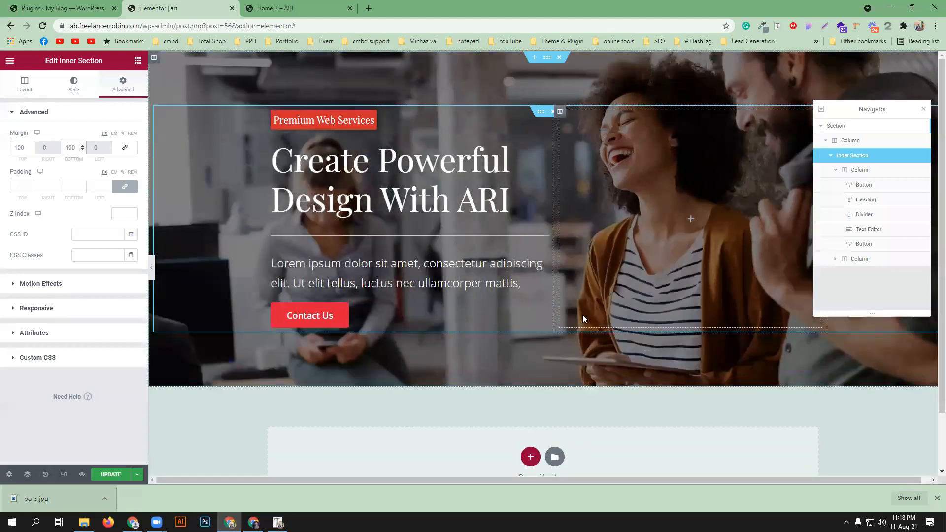
Set both the bottom and top margins of the inner section to 150 px
drag(75, 147, 56, 142)
text(0)
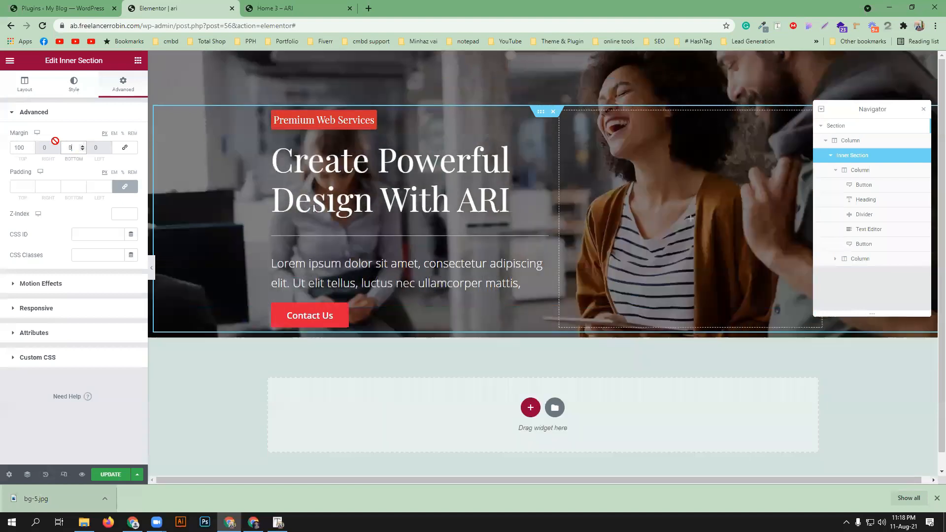
key(BackSpace)
text(150)
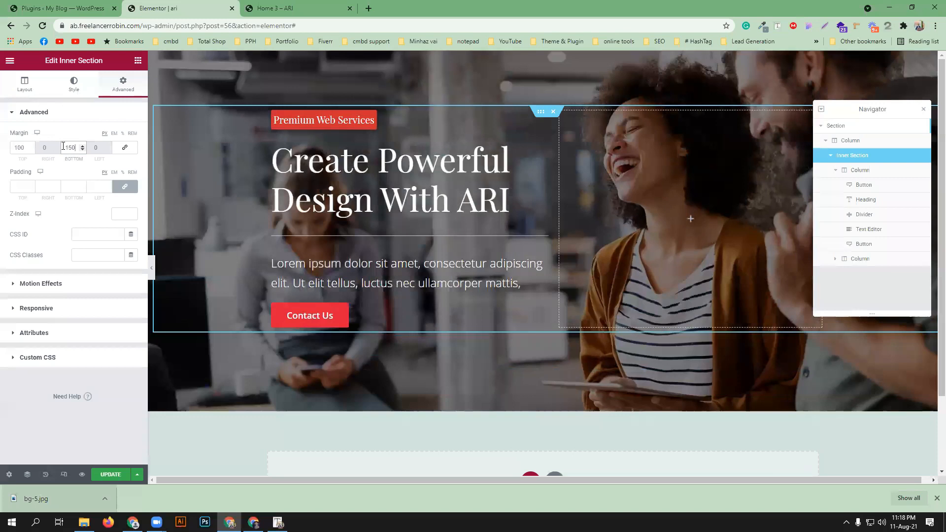
double_click(24, 144)
text(150)
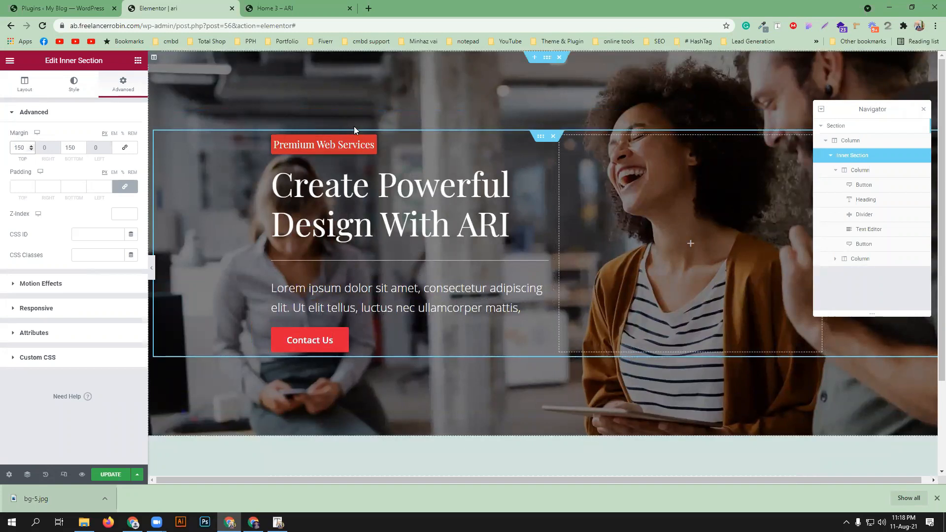
Check the divider on the Home 3 reference page and set the hero divider's color to #E1DEDE
click(276, 7)
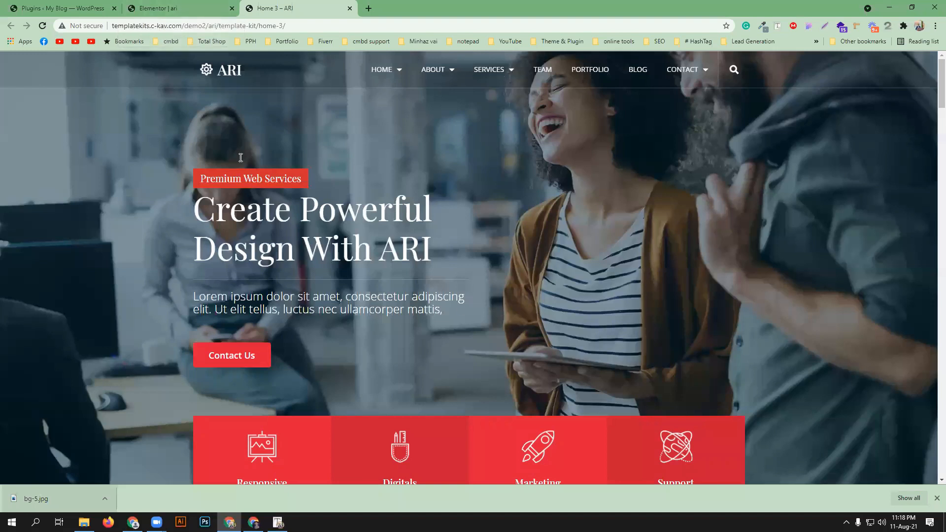
click(220, 5)
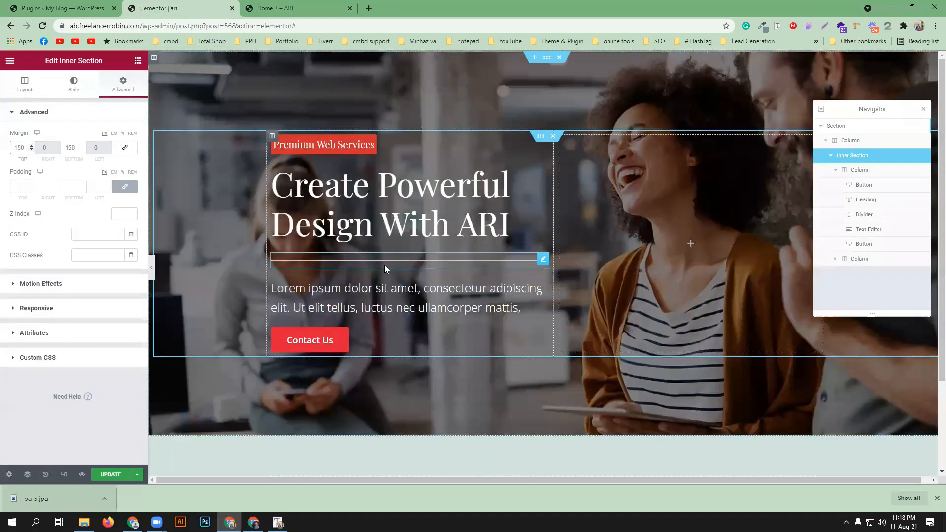
click(543, 258)
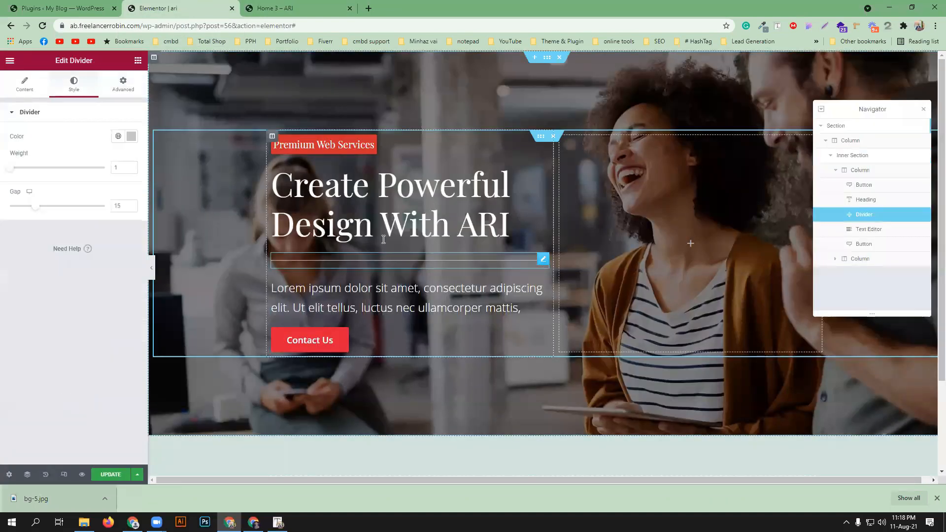
click(131, 136)
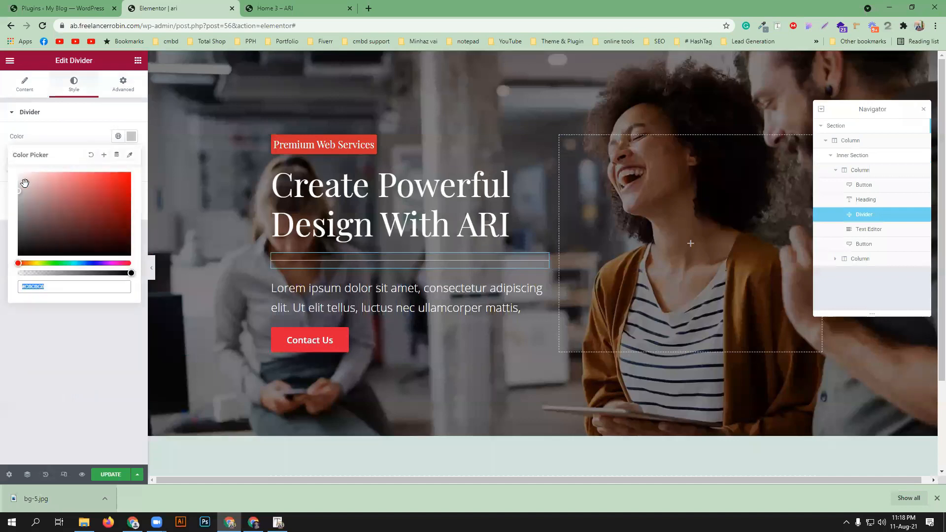
text(#E1DEDE)
Examine the hero section's layout and background scrolling on the Home 3 reference page and compare it with the hero being edited
key(ctrl+Tab)
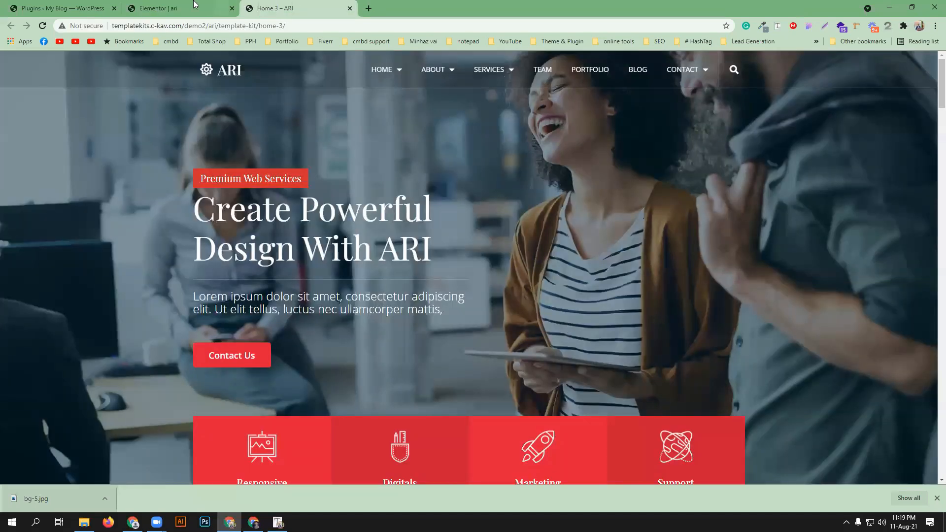
key(ctrl+shift+Tab)
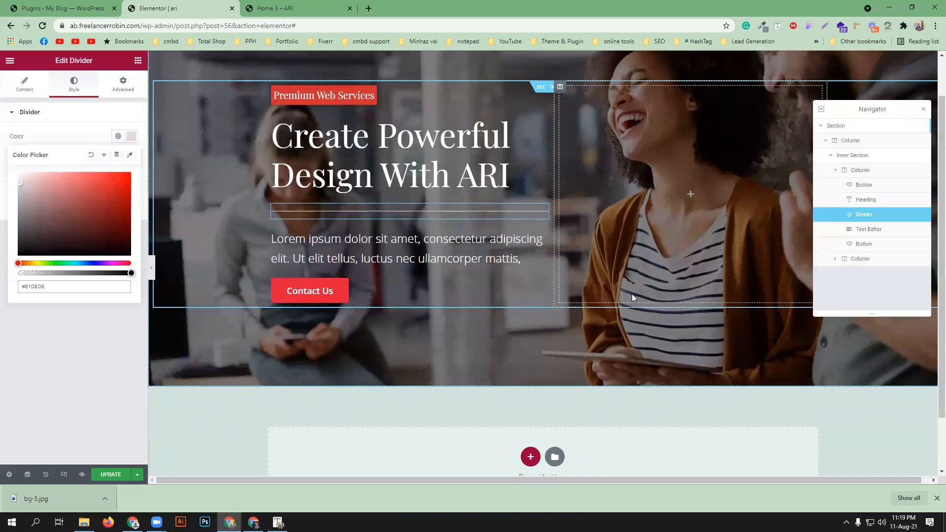
key(ctrl+Tab)
scroll(554, 365, down, 3)
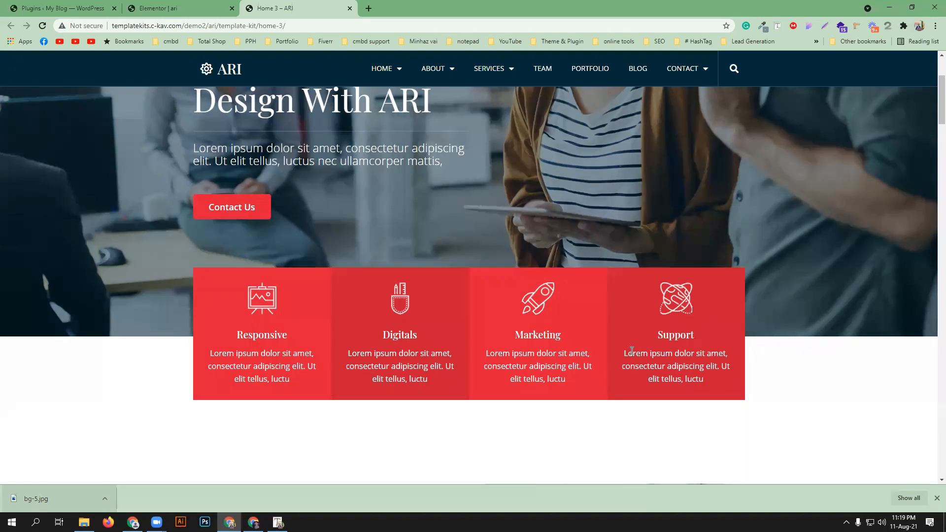
scroll(632, 351, up, 3)
scroll(634, 352, down, 3)
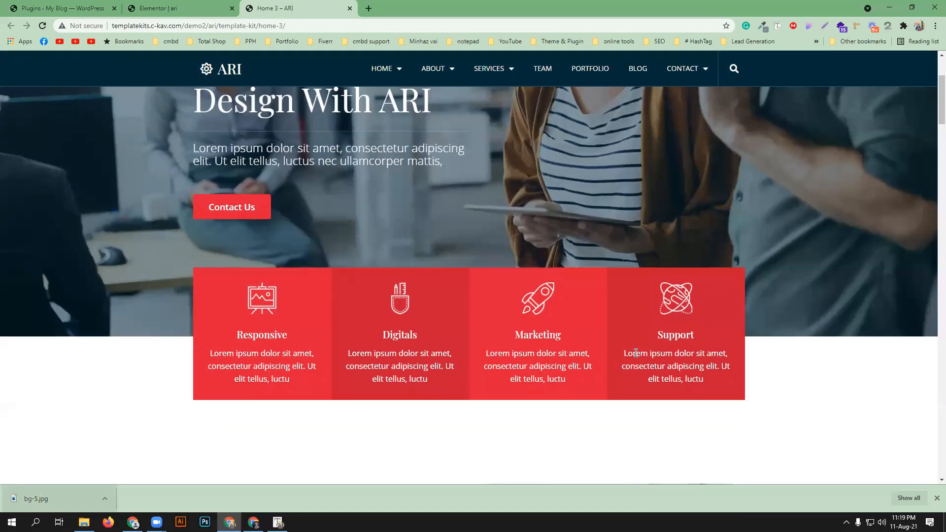
scroll(635, 352, up, 3)
scroll(635, 352, down, 3)
scroll(635, 352, up, 3)
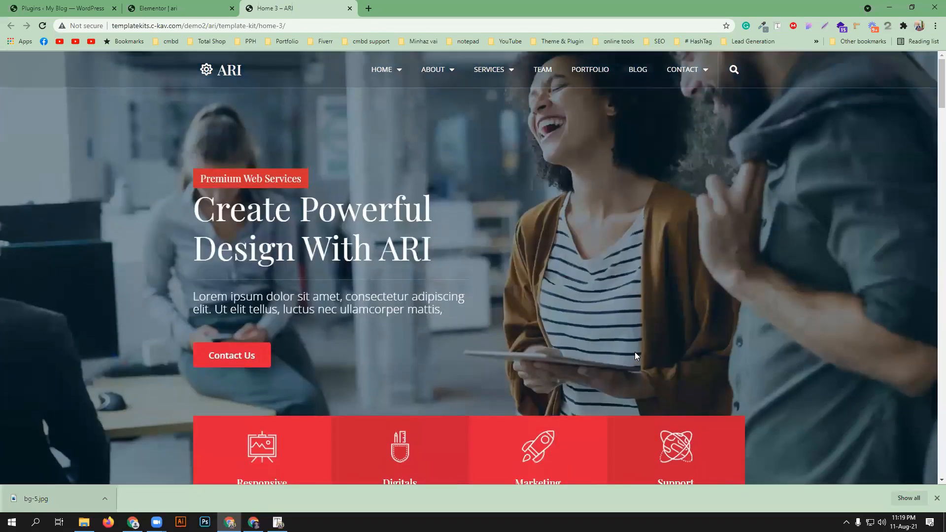
scroll(636, 353, down, 3)
scroll(635, 352, up, 3)
scroll(634, 353, down, 3)
scroll(634, 353, up, 3)
click(207, 8)
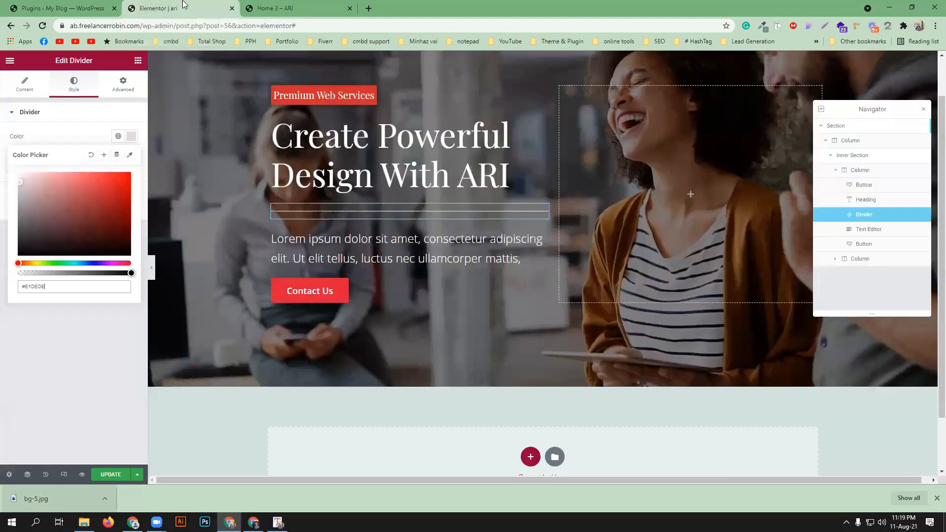
scroll(414, 413, up, 1)
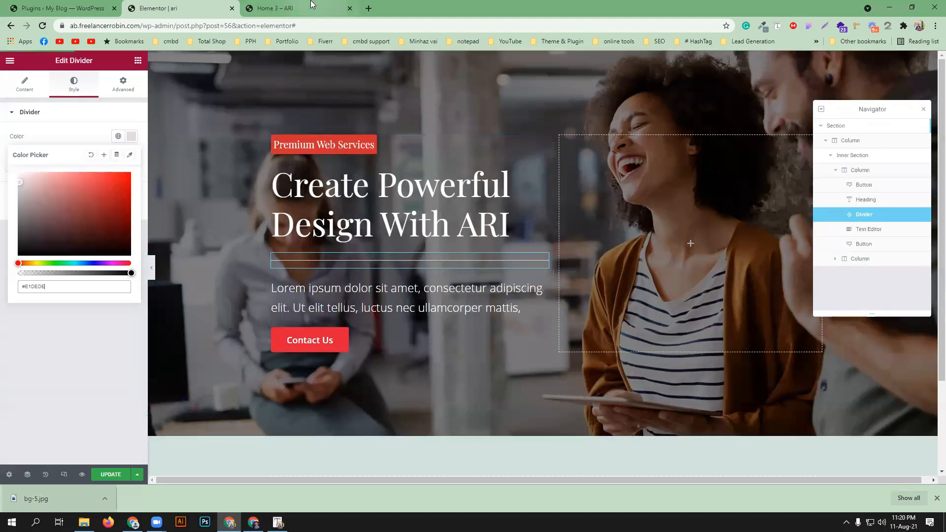
click(296, 8)
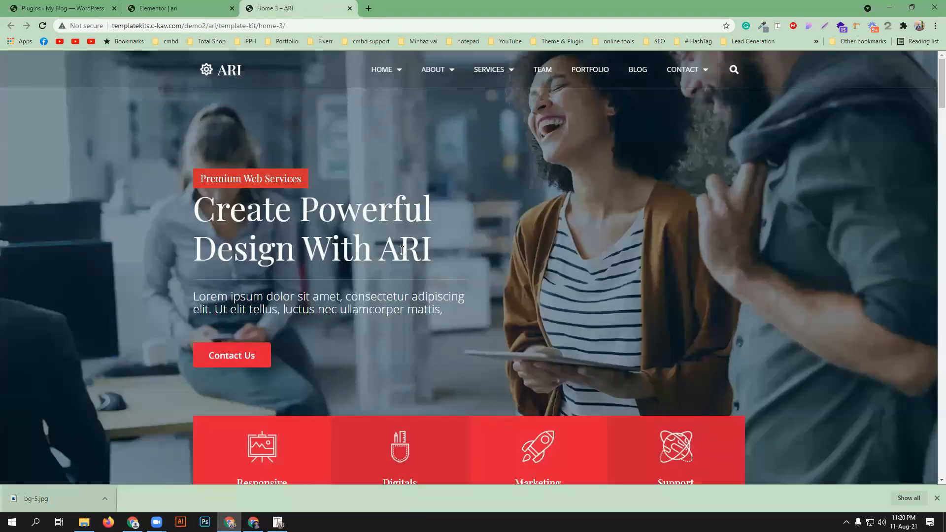
click(157, 8)
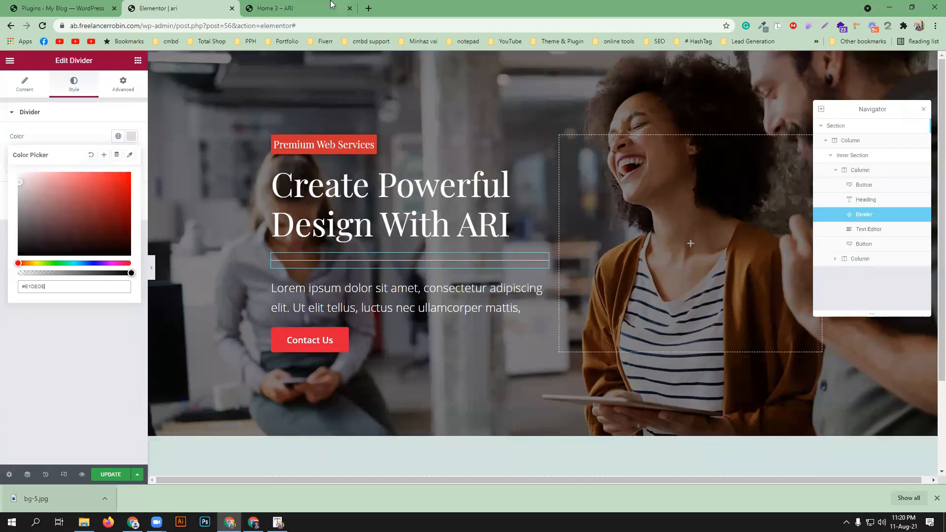
Compare the hero's full-width preview with the hero on the Home 3 reference page
click(316, 7)
click(155, 9)
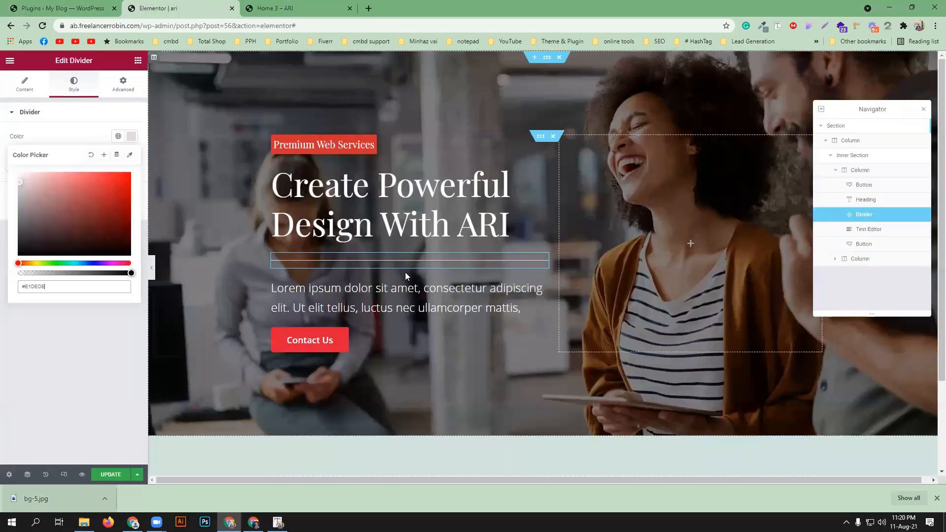
click(151, 268)
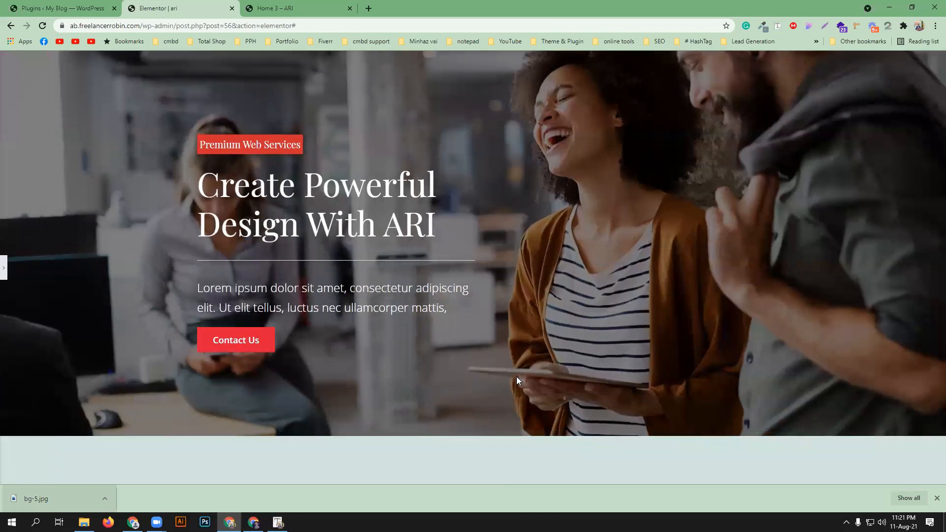
click(286, 8)
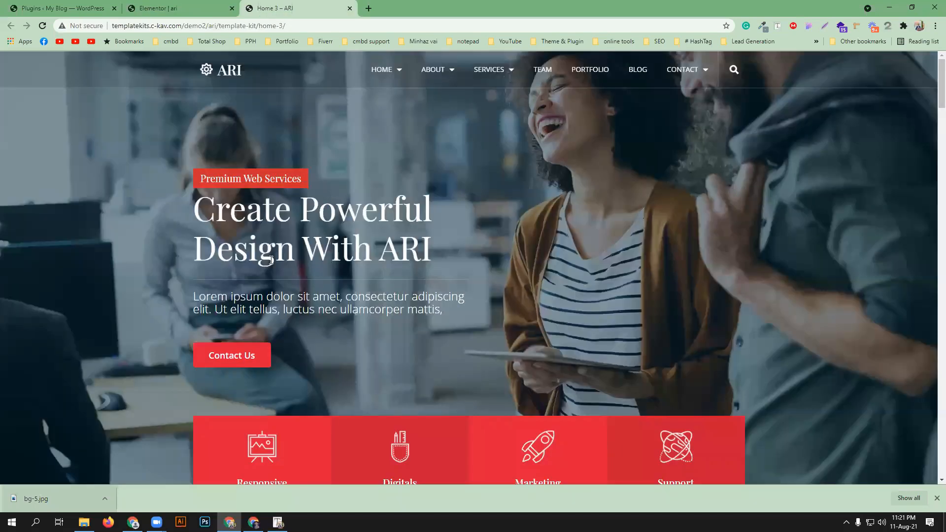
click(184, 5)
click(286, 8)
click(209, 7)
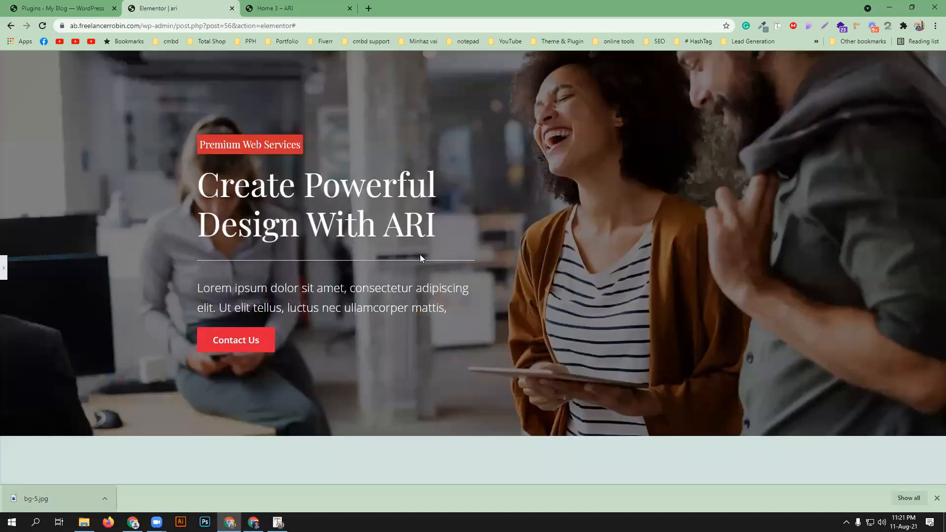
click(4, 267)
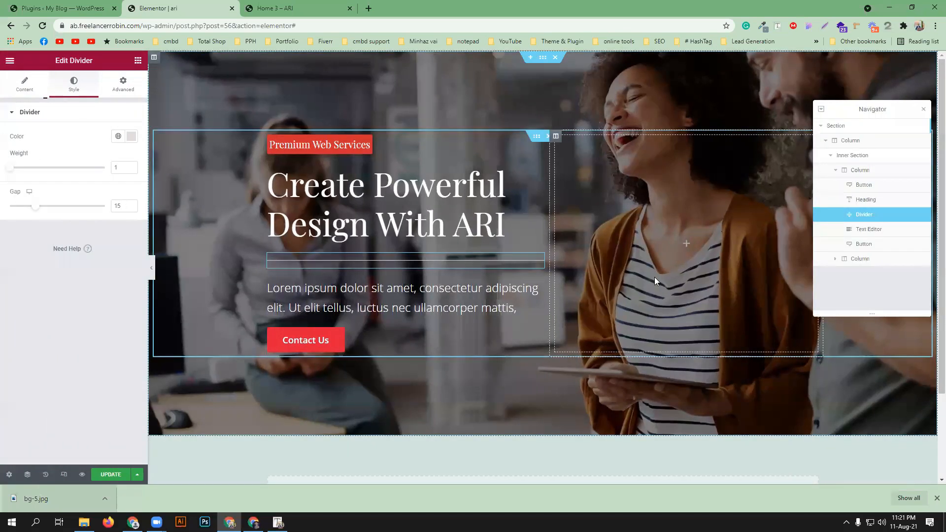
Open the Responsive box's icon image from the Home 3 reference page in a separate browser tab
click(315, 7)
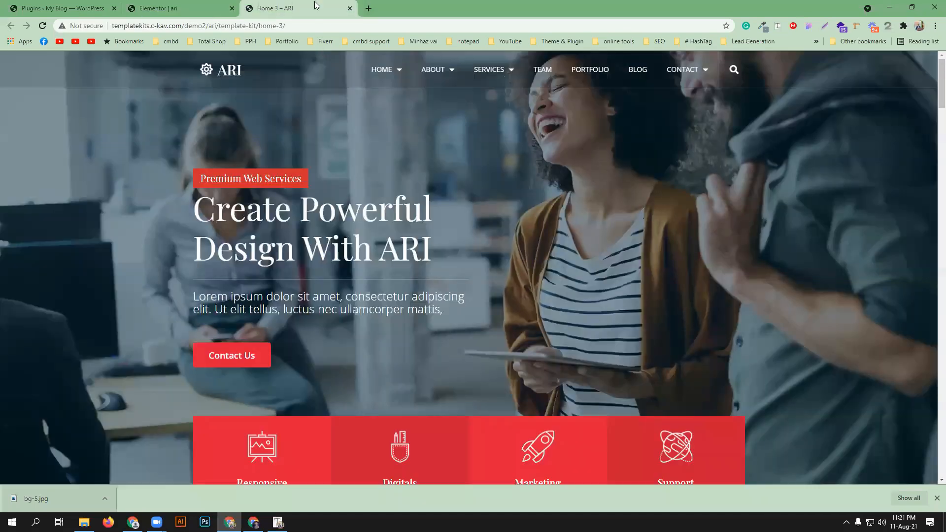
scroll(423, 345, down, 3)
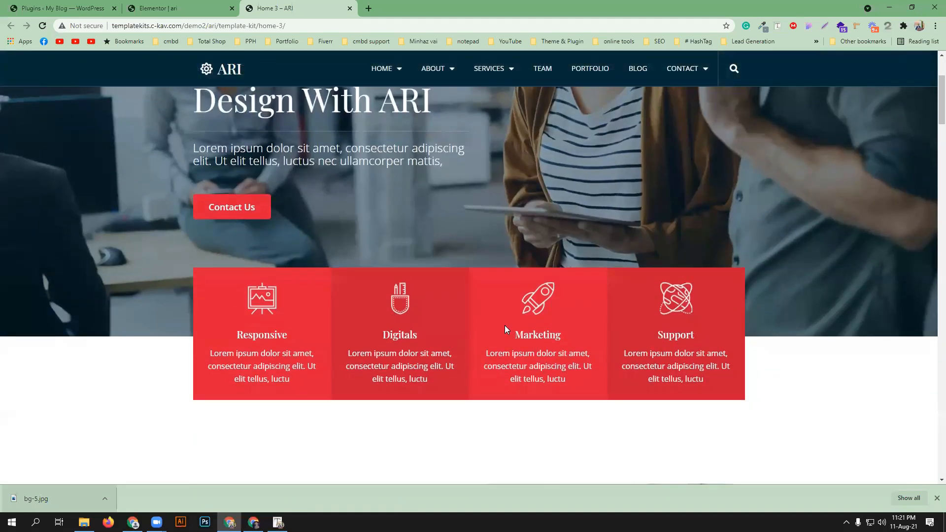
right_click(259, 301)
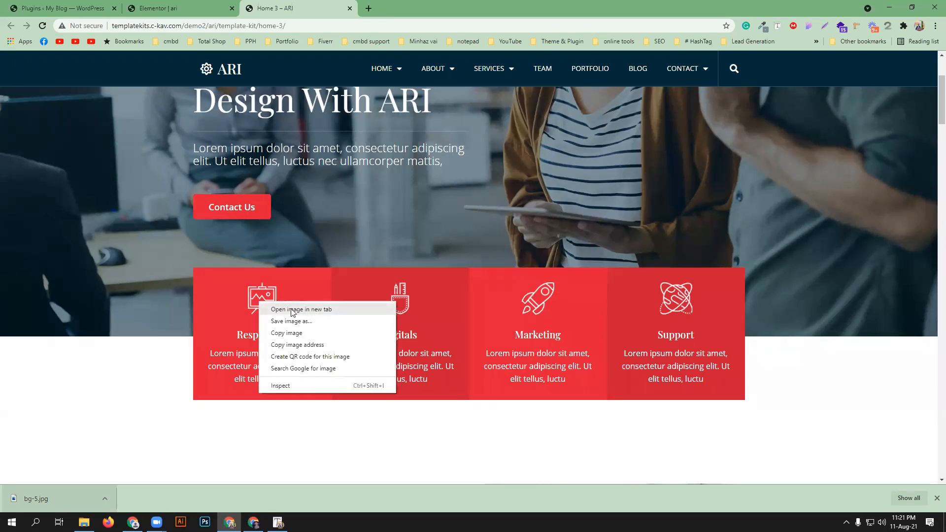
click(311, 310)
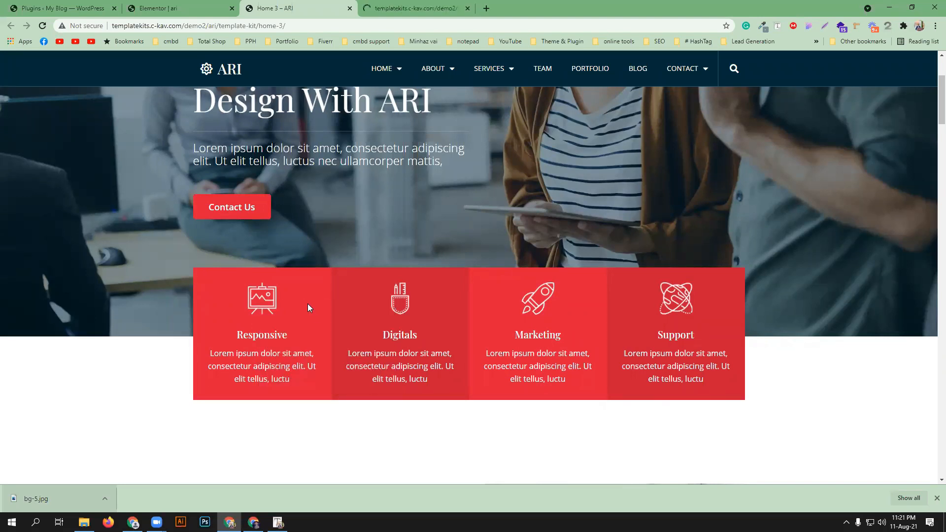
key(ctrl+Tab)
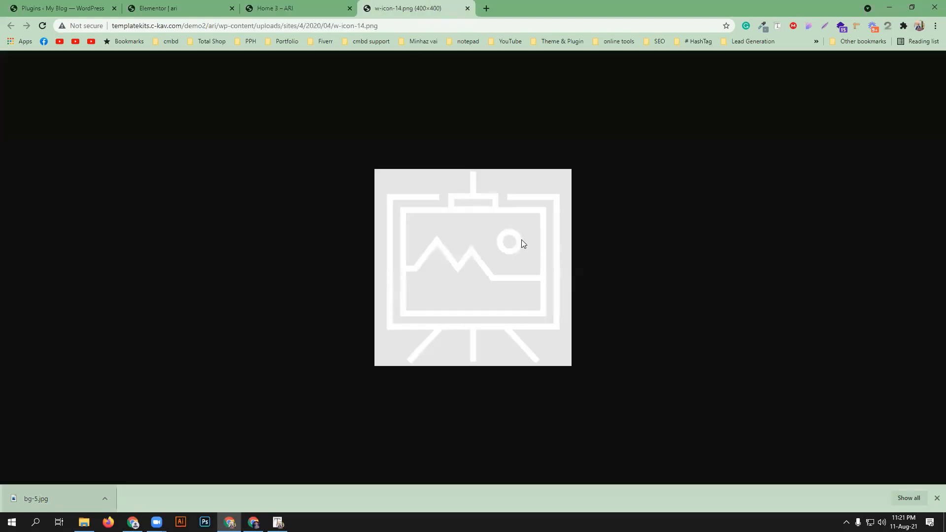
key(ctrl+shift+Tab)
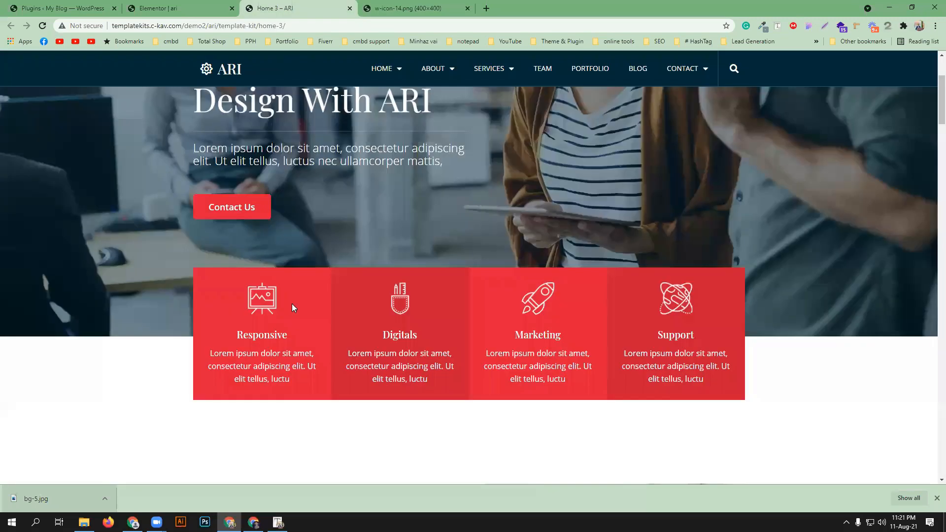
Inspect the HTML structure around the Responsive box's icon on the reference page to see which widget it uses
right_click(261, 298)
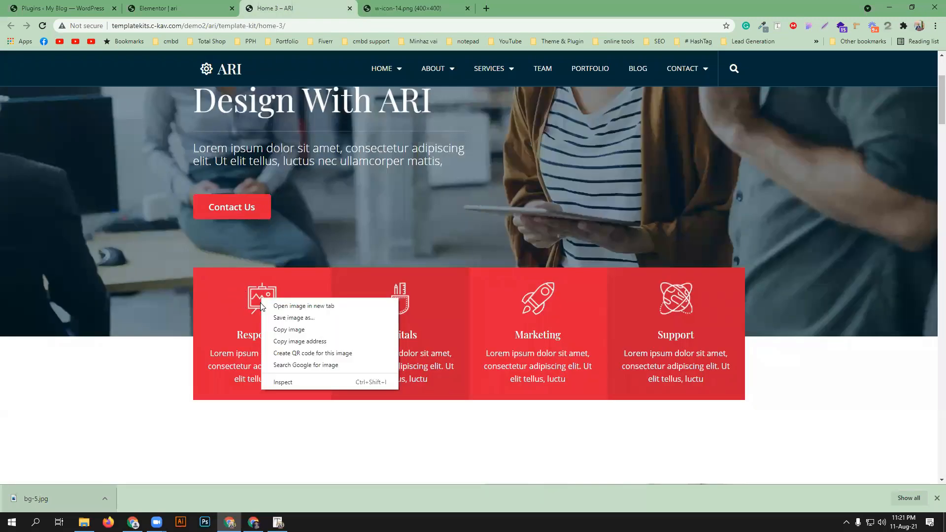
click(236, 296)
right_click(412, 314)
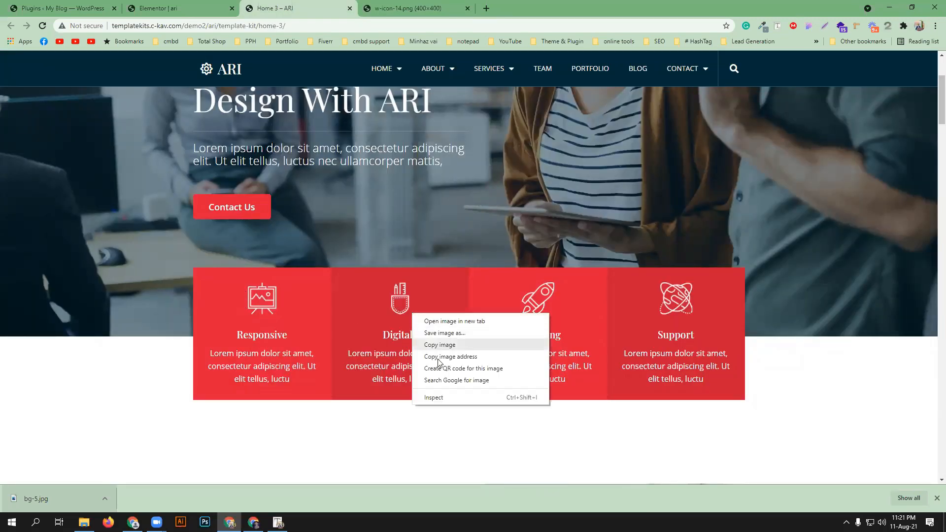
click(449, 402)
key(ctrl+shift+c)
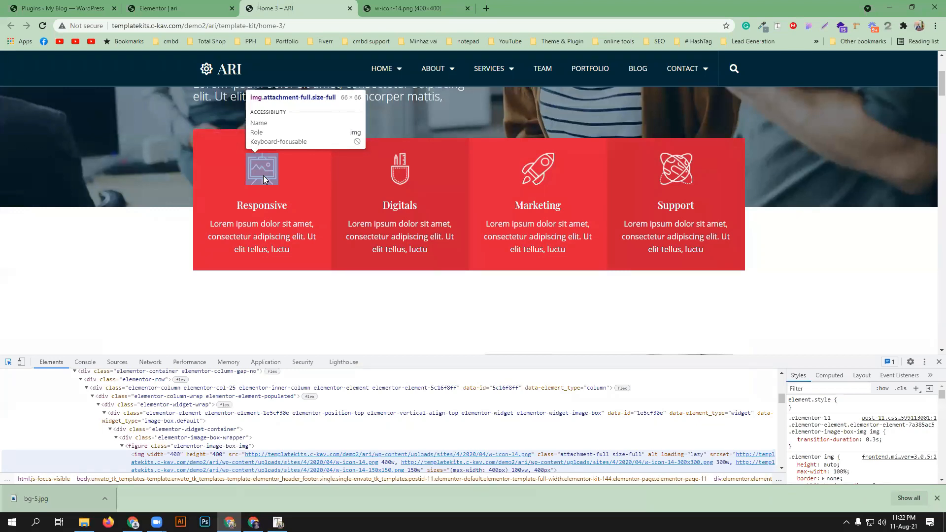
click(263, 175)
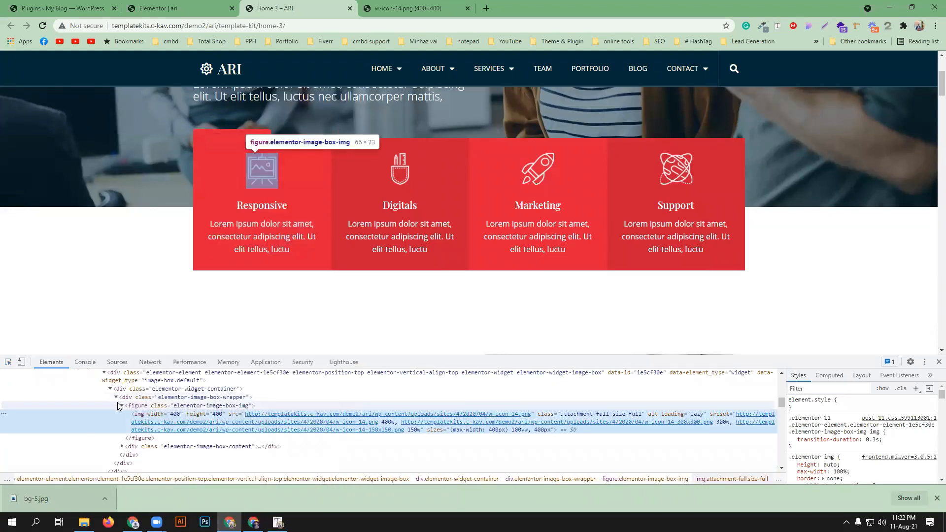
click(147, 406)
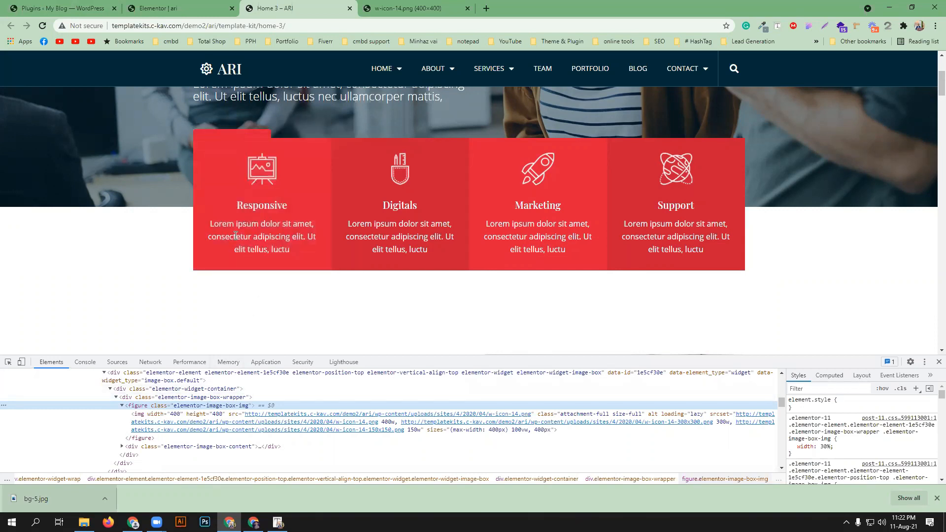
click(206, 398)
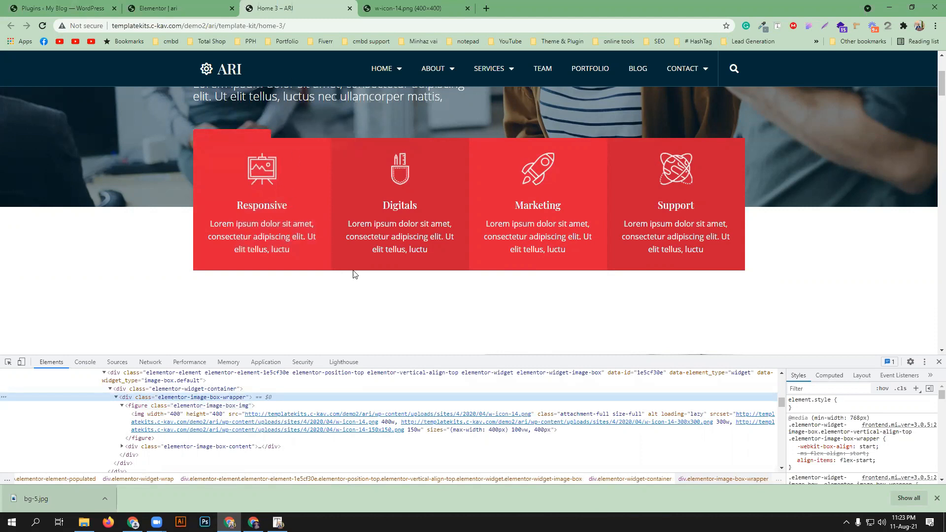
Add a single-column section with Full Width content below the hero and place an Inner Section inside it
click(194, 9)
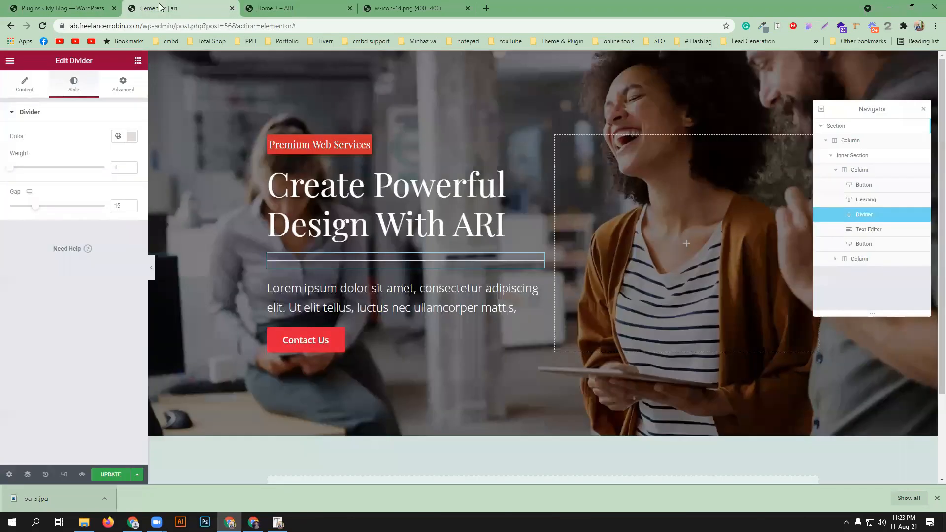
scroll(445, 342, down, 2)
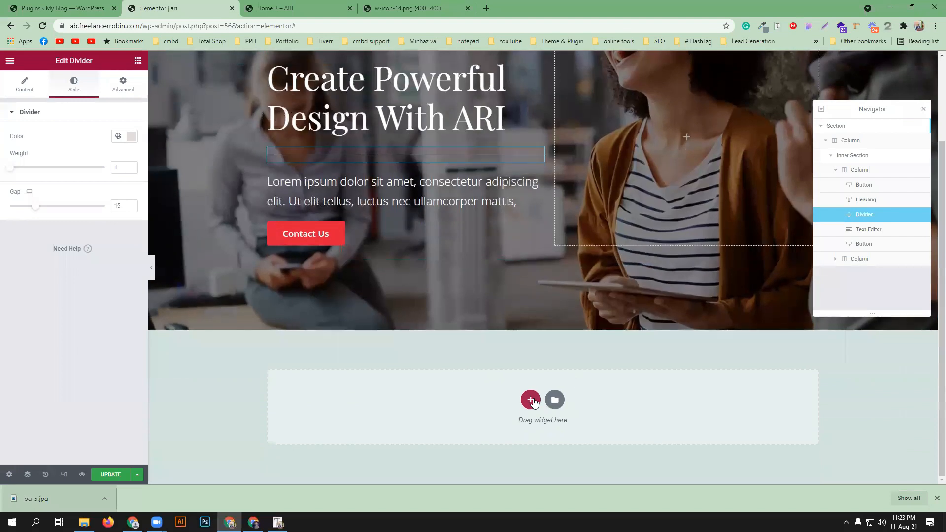
click(531, 397)
click(423, 424)
click(101, 136)
click(99, 154)
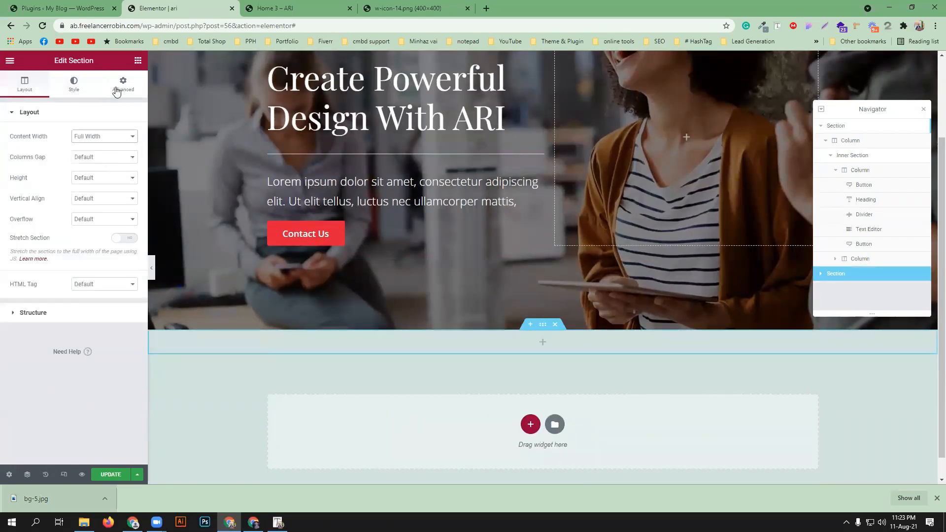
click(138, 60)
drag(40, 156, 541, 346)
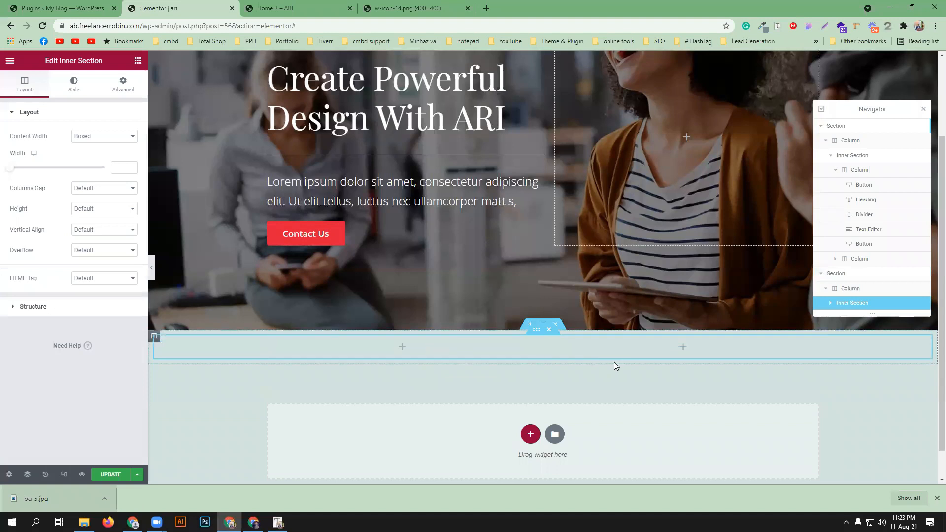
Save the opened Responsive icon image to the Desktop as w-icon-14.png
click(244, 5)
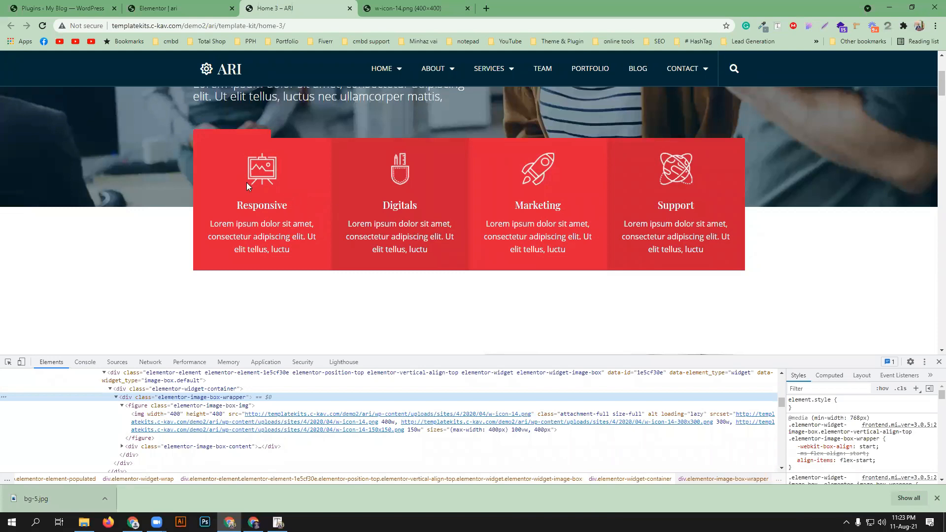
click(409, 4)
right_click(418, 215)
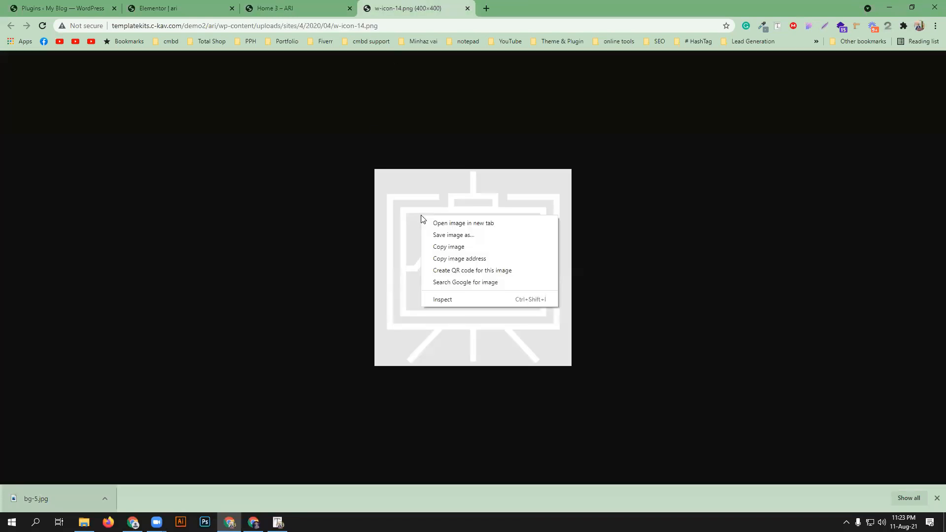
click(442, 237)
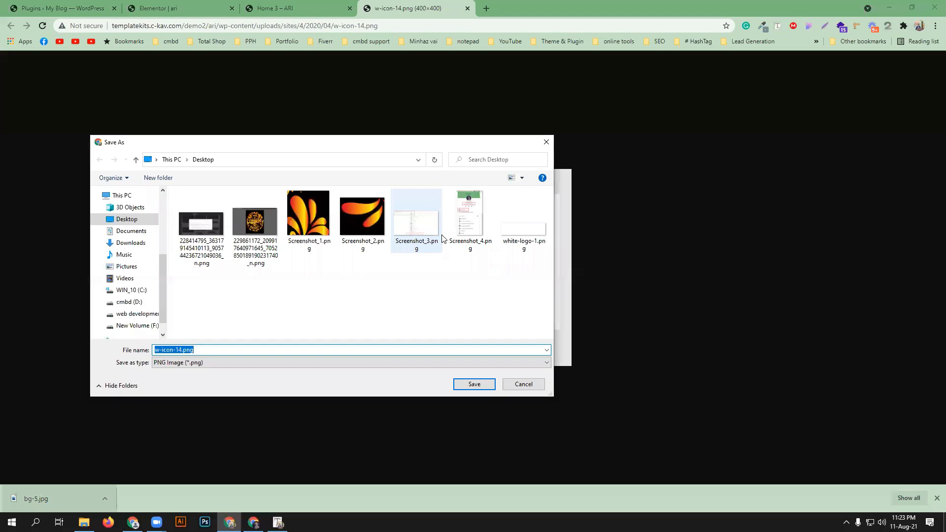
click(470, 384)
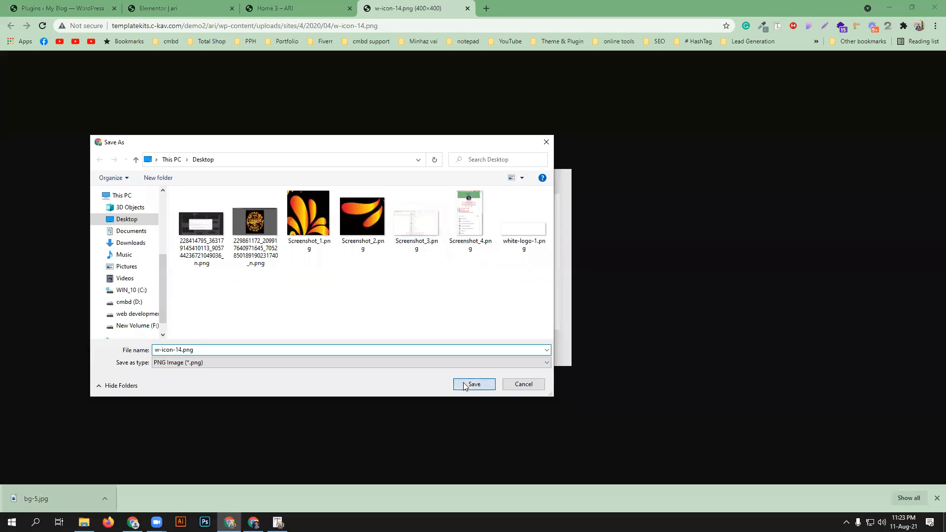
click(321, 6)
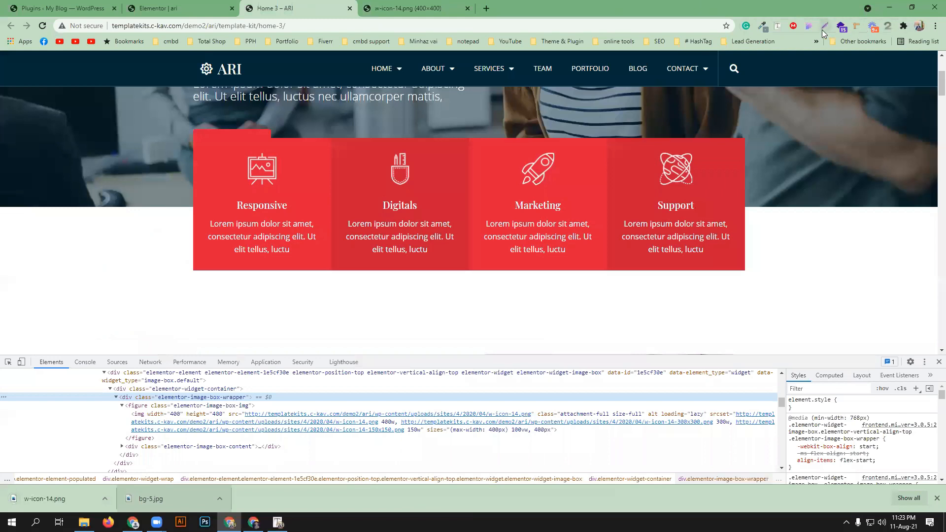
click(810, 26)
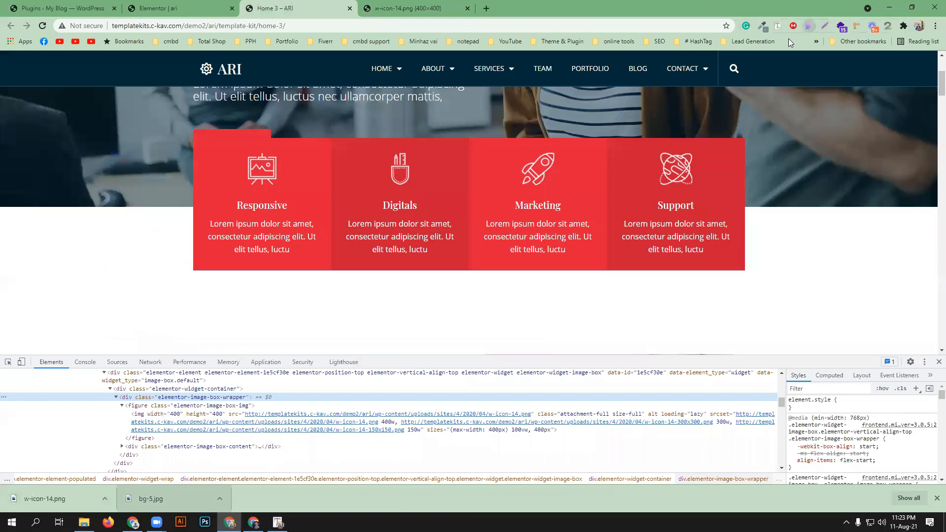
click(404, 174)
click(800, 69)
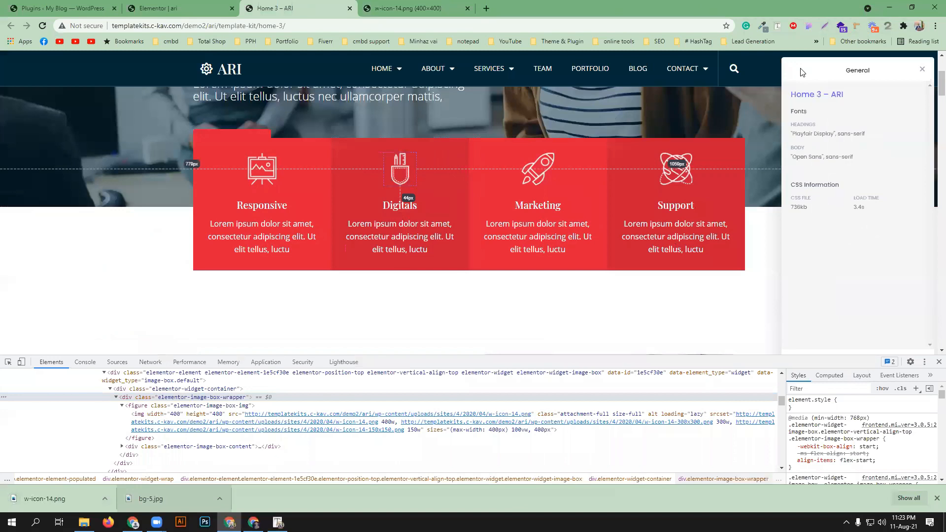
click(925, 72)
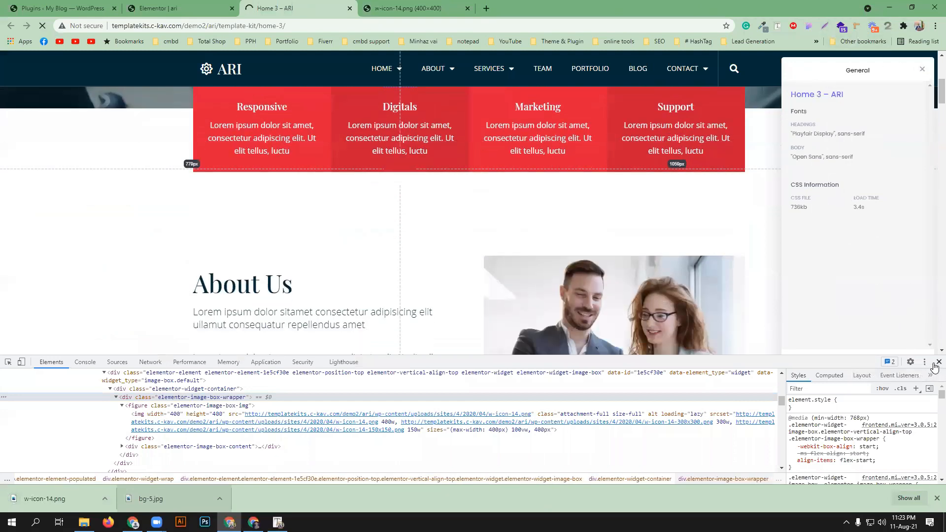
Close the developer tools on the reference page and export w-icon-12.png, w-icon-2.png and w-icon-5.png from the page's assets
click(938, 362)
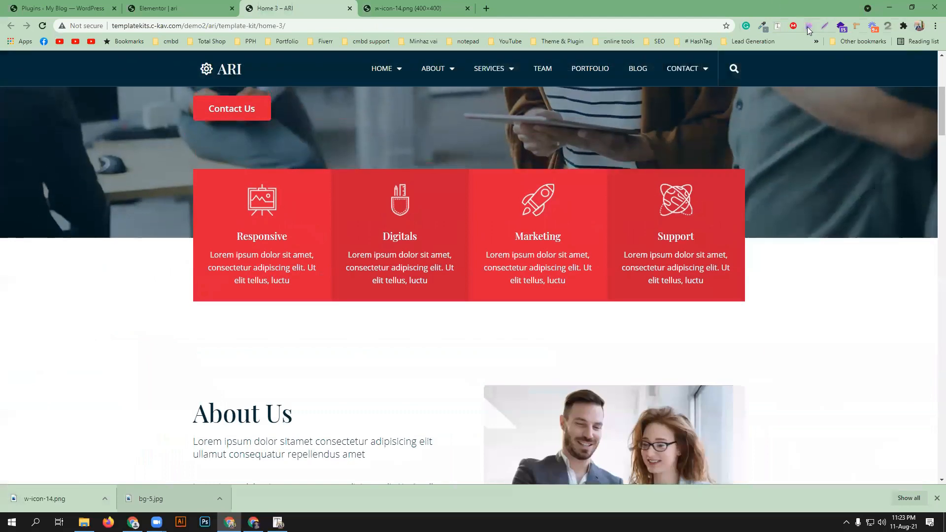
click(808, 26)
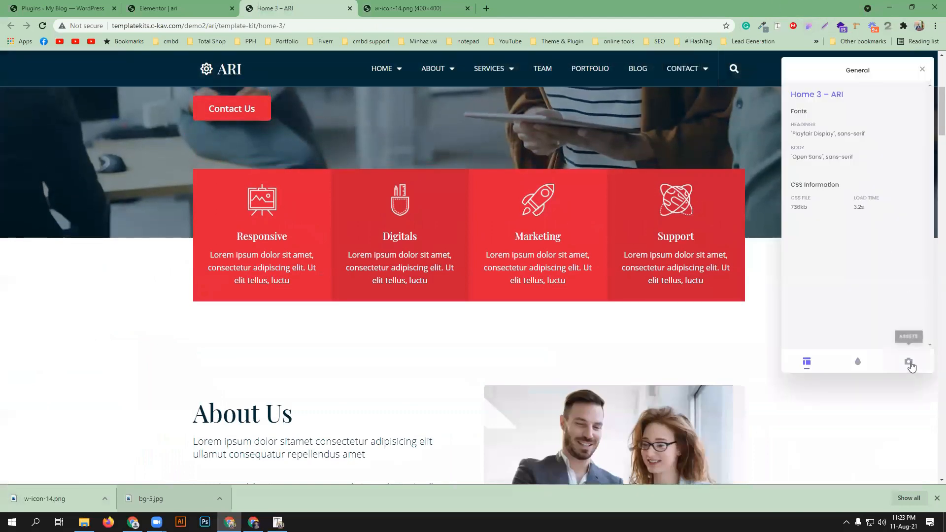
click(909, 363)
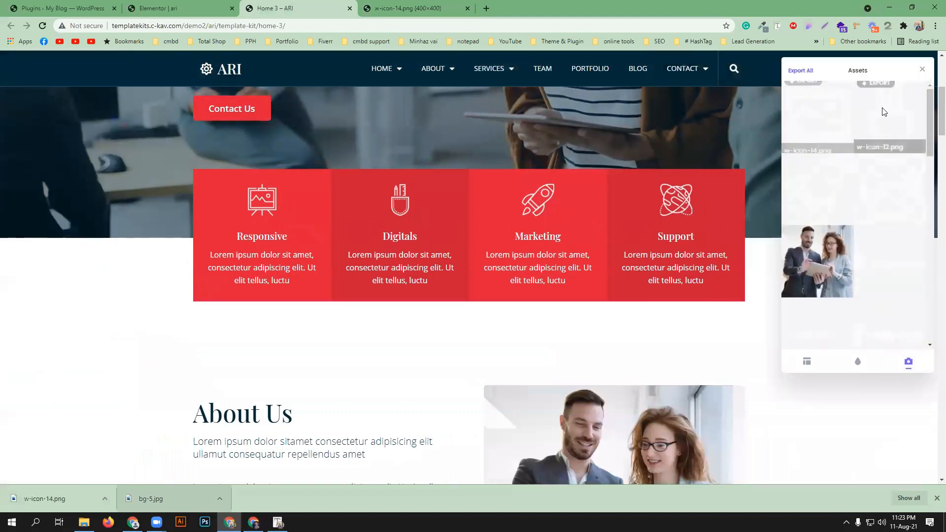
click(876, 83)
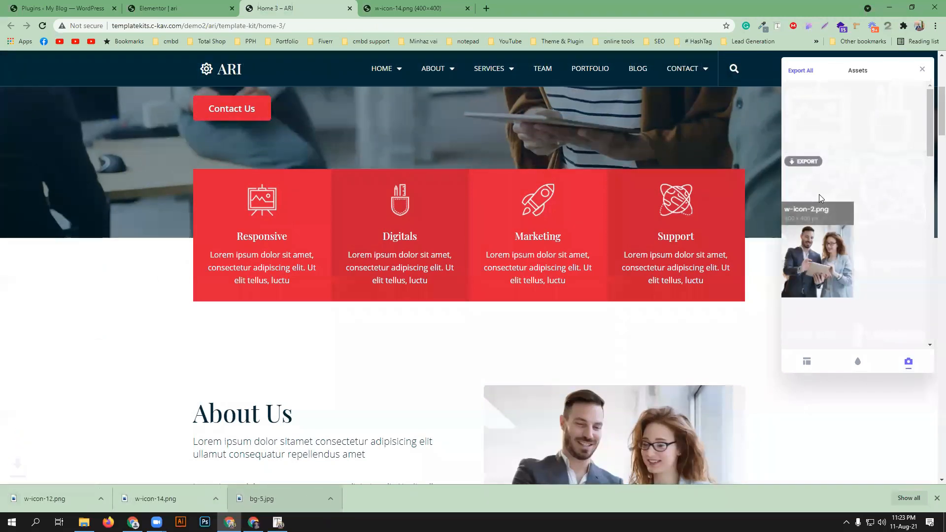
click(804, 161)
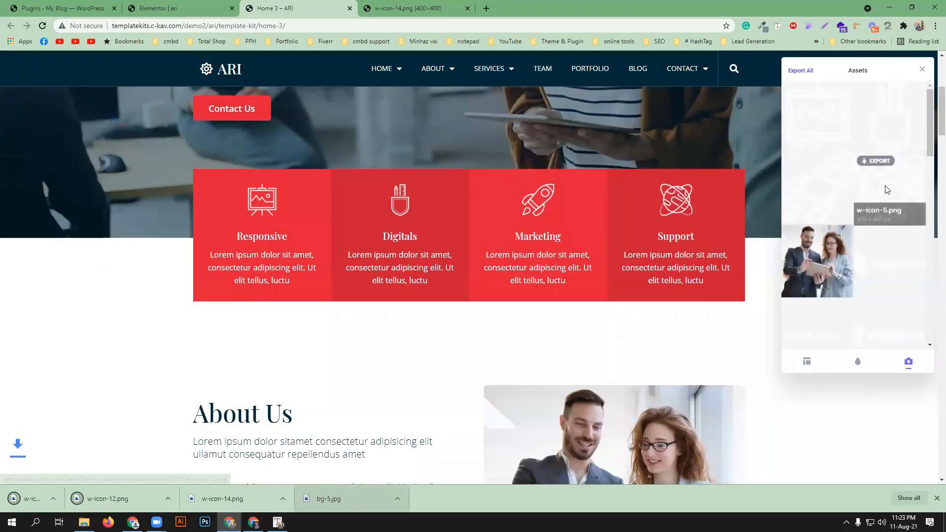
click(874, 161)
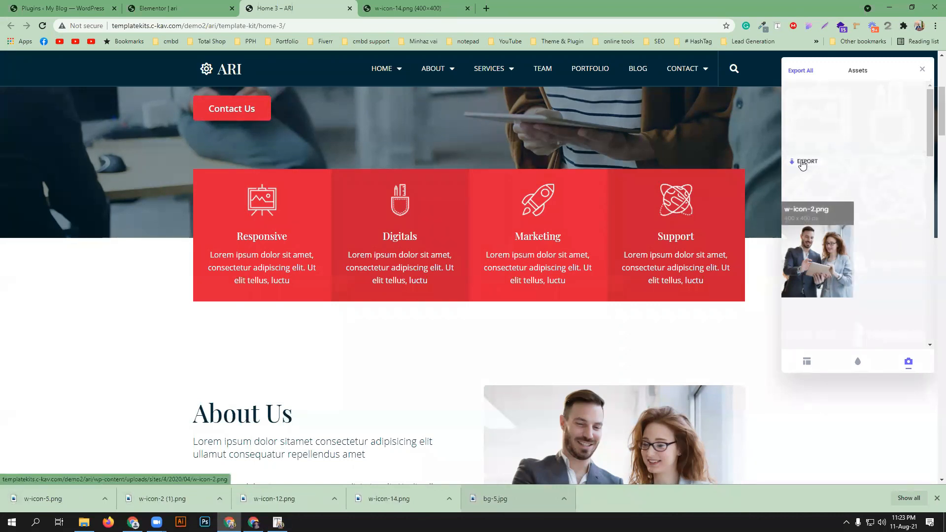
Export w-icon-2.png and w-icon-5.png from the reference page's assets once more
click(802, 163)
click(874, 163)
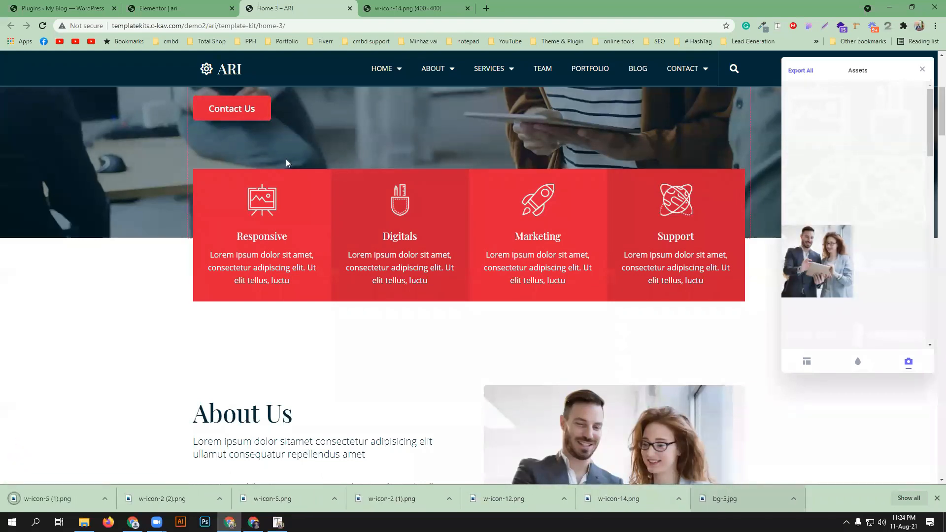
Return to the Elementor editor and add an Image Box widget to the first column of the new inner section
click(182, 8)
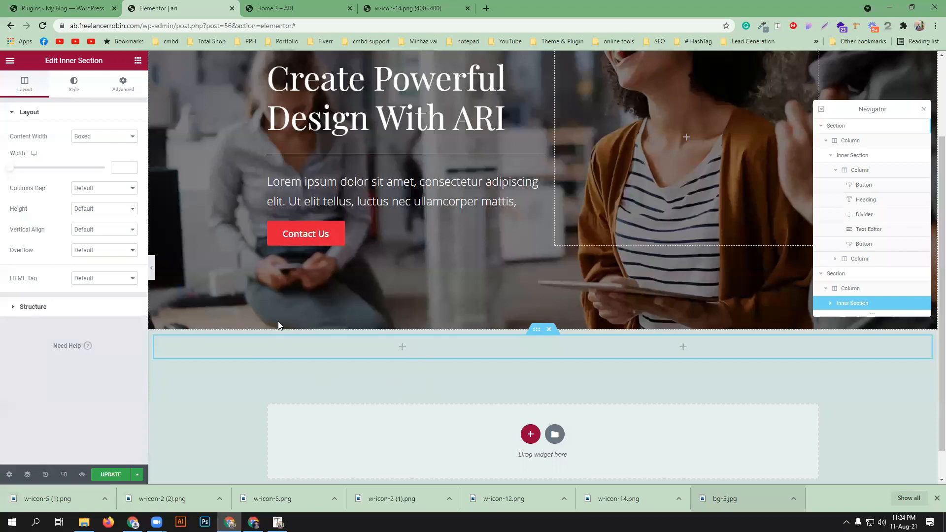
click(138, 61)
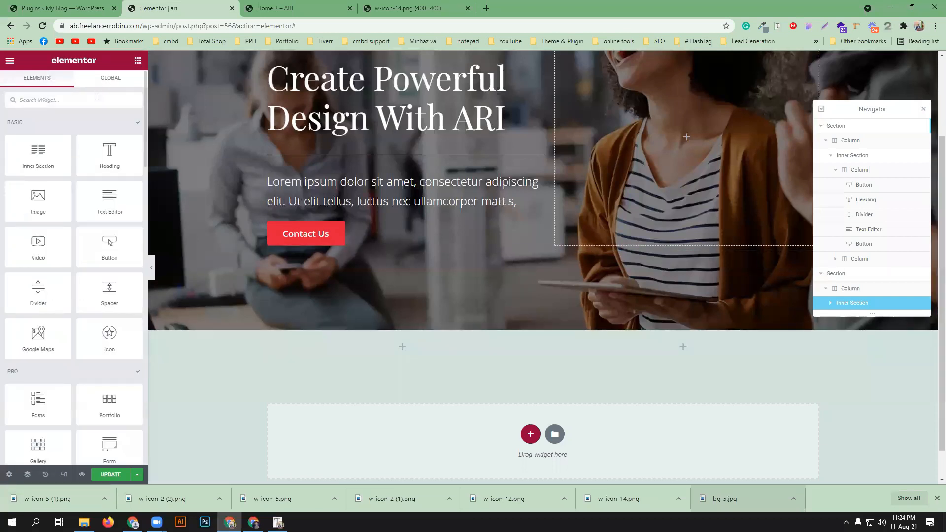
click(96, 97)
text(image)
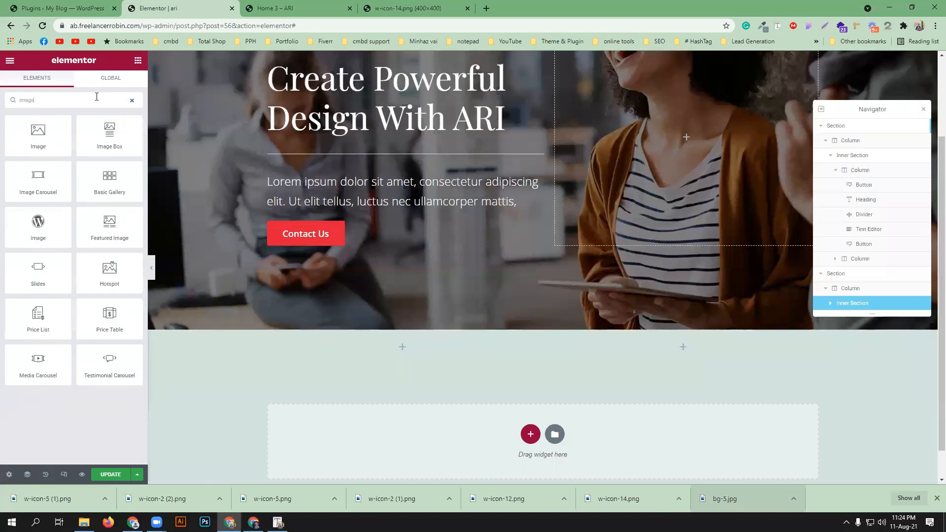
drag(110, 130, 405, 347)
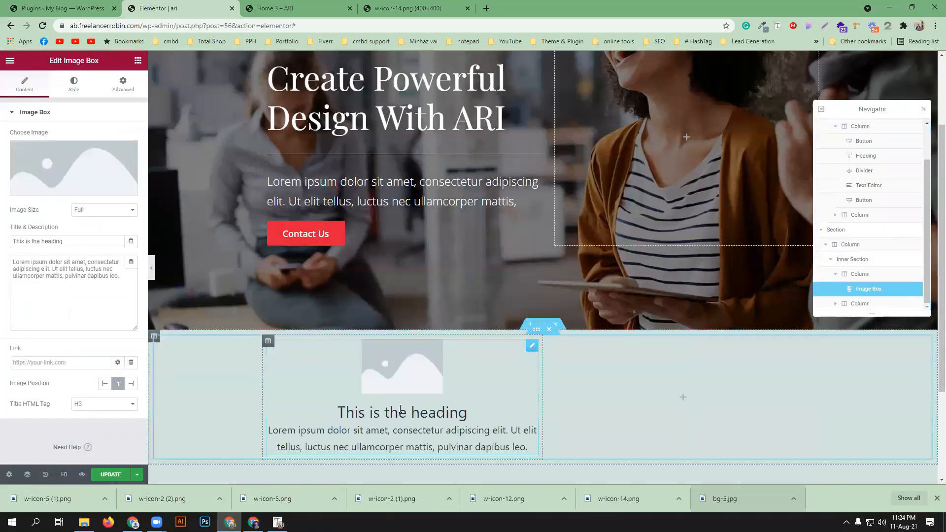
Upload w-icon-12.png, w-icon-2 (1).png, w-icon-5.png and w-icon-14.png to the media library and insert w-icon-14.png as the image box's image
click(51, 168)
click(138, 98)
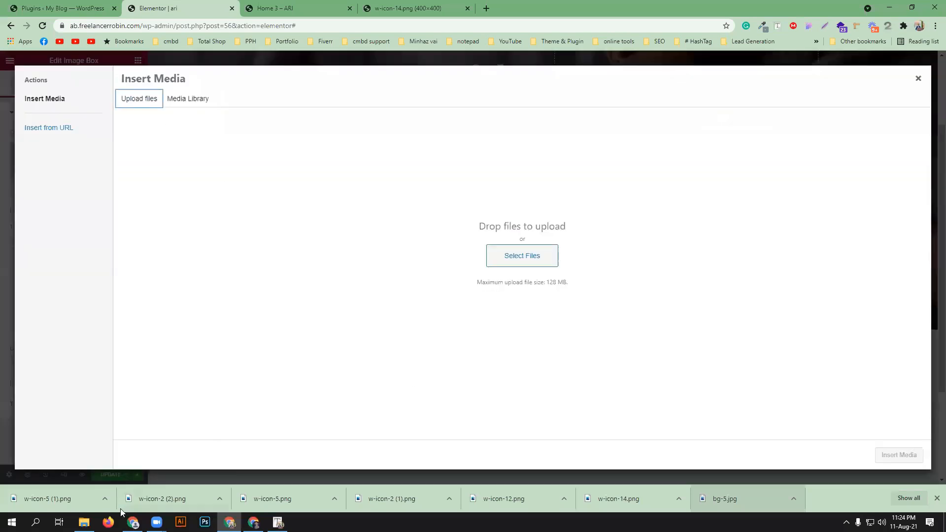
click(499, 257)
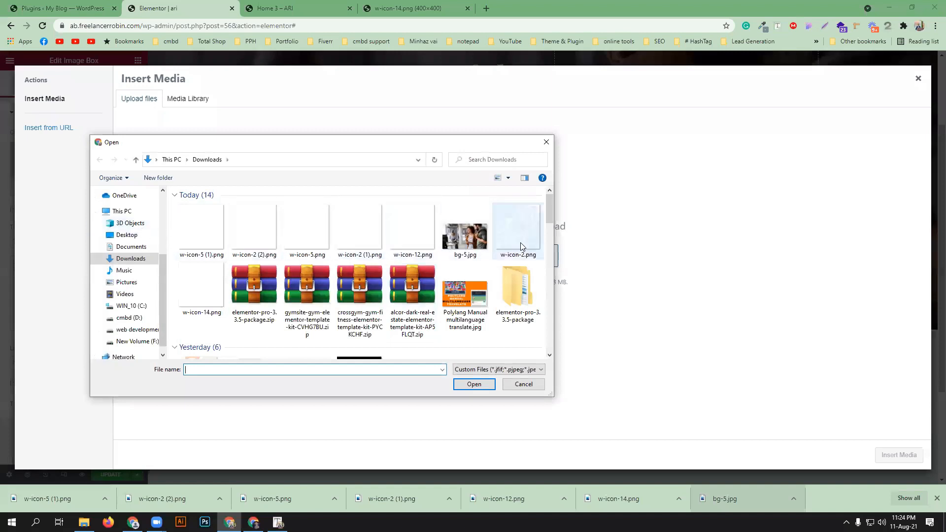
click(412, 245)
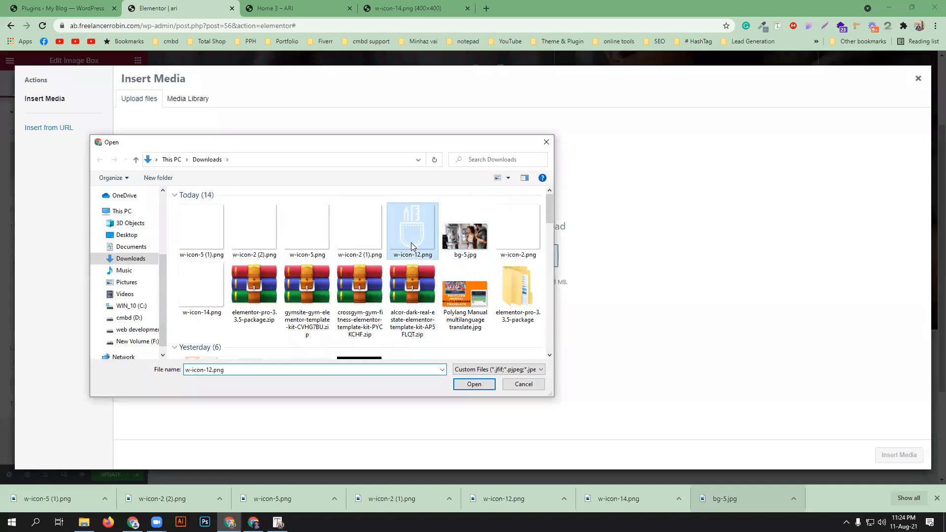
click(358, 241)
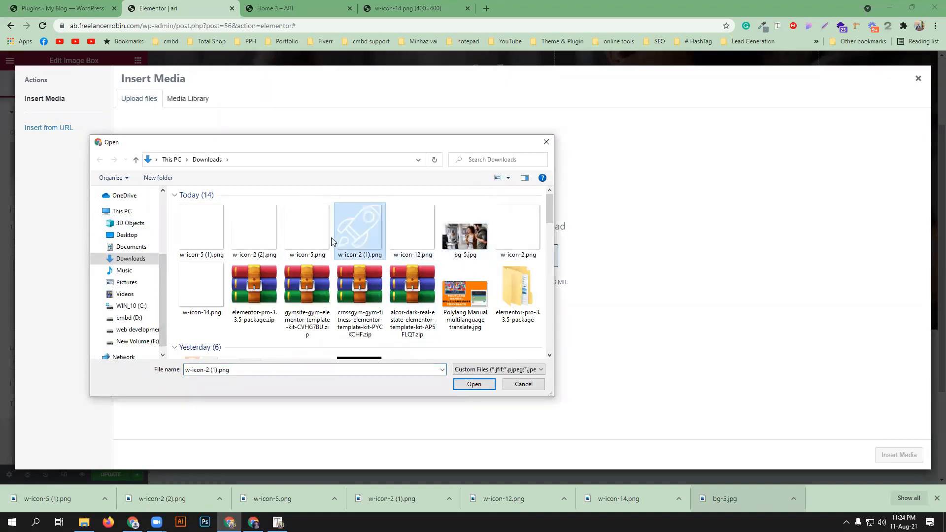
ctrl+click(407, 240)
ctrl+click(300, 242)
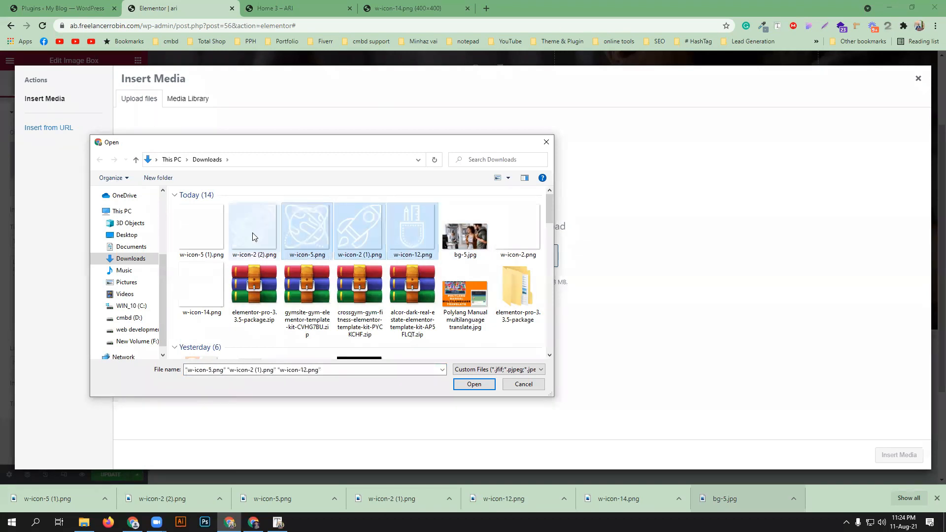
ctrl+click(211, 280)
click(467, 385)
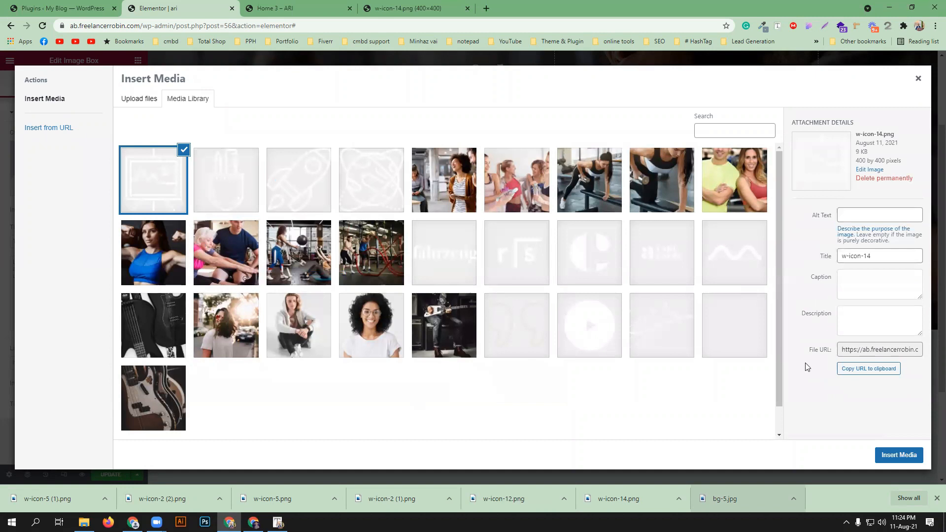
click(894, 451)
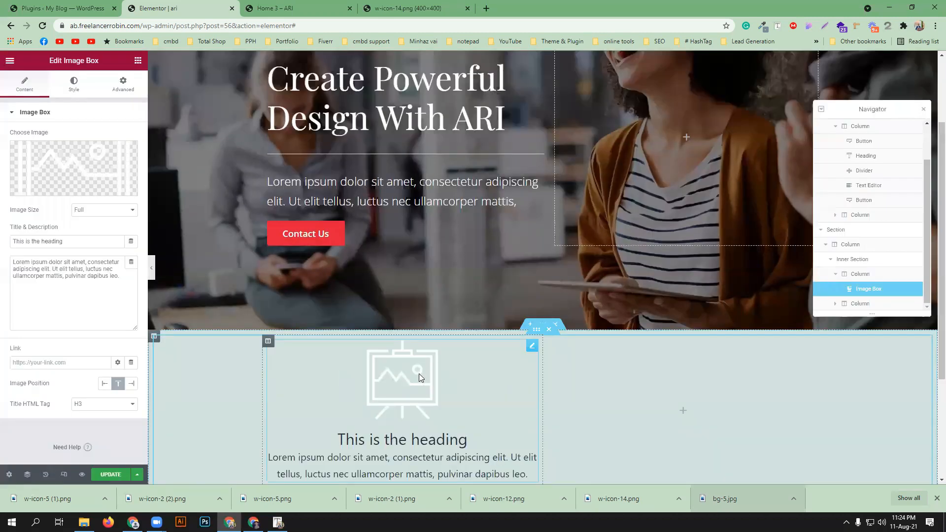
Replace the image box's title with "Responsive", copied from the first feature box on the reference page
scroll(418, 393, down, 1)
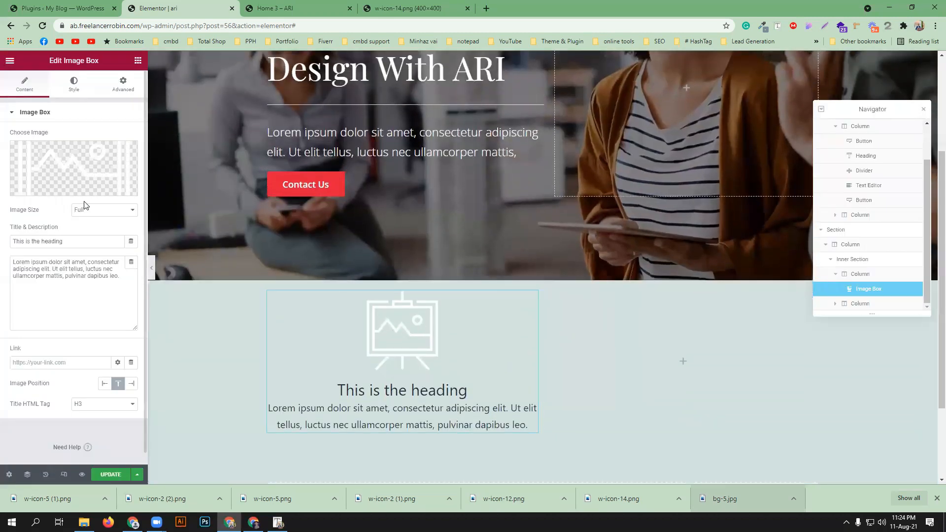
click(275, 8)
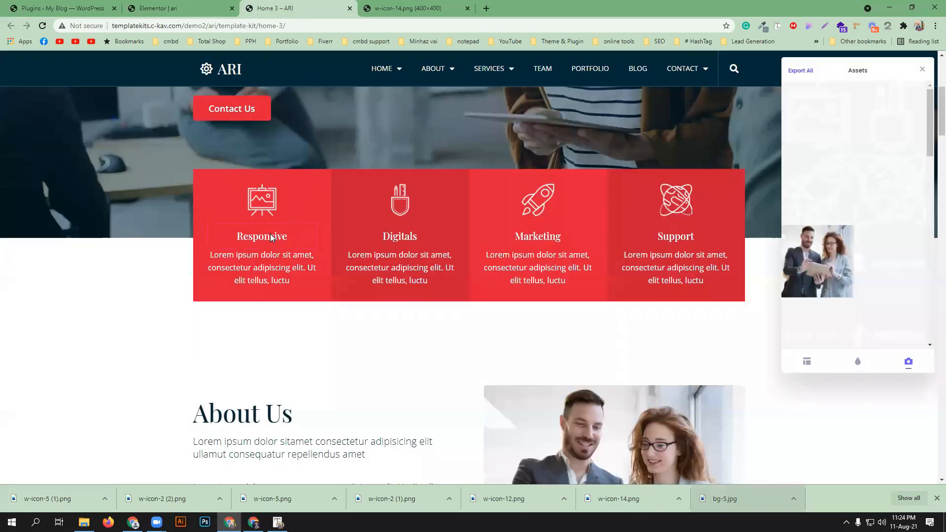
double_click(270, 233)
key(ctrl+c)
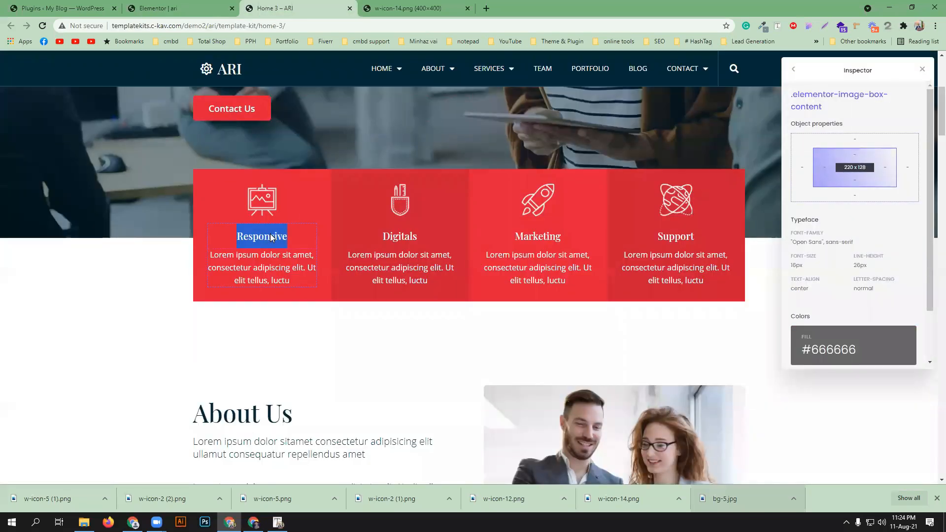
click(162, 8)
triple_click(80, 239)
key(ctrl+v)
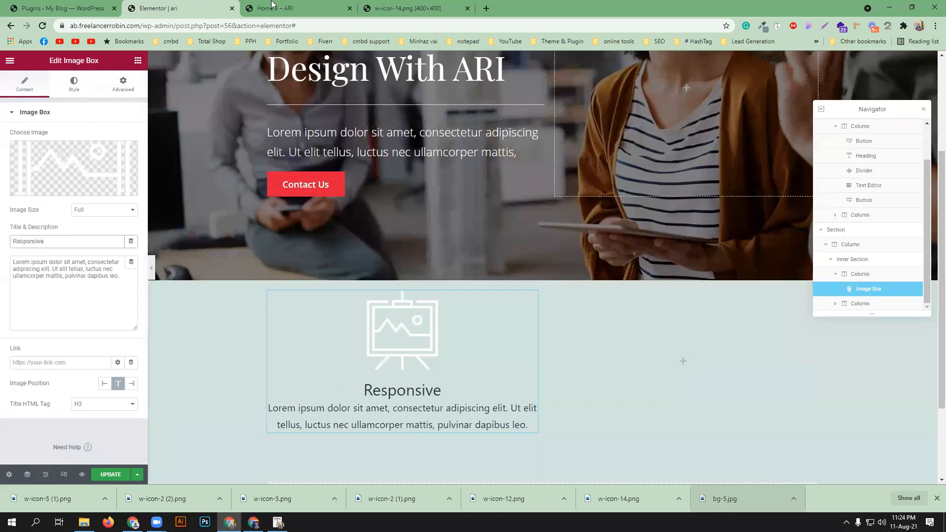
Replace the image box's description with the reference text "Lorem ipsum dolor sit amet, consectetur adipiscing elit. Ut elit tellus, luctu"
click(274, 8)
triple_click(253, 265)
key(ctrl+c)
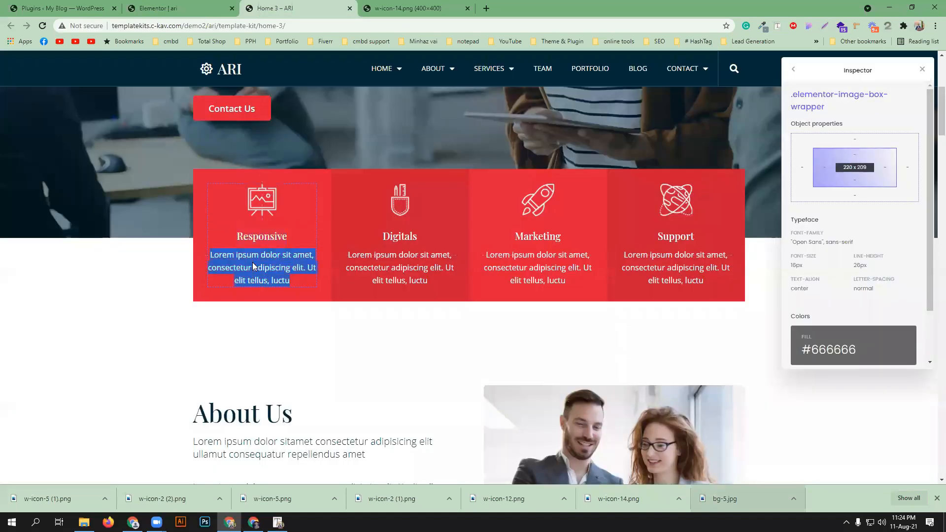
click(162, 9)
double_click(76, 268)
triple_click(77, 268)
key(ctrl+v)
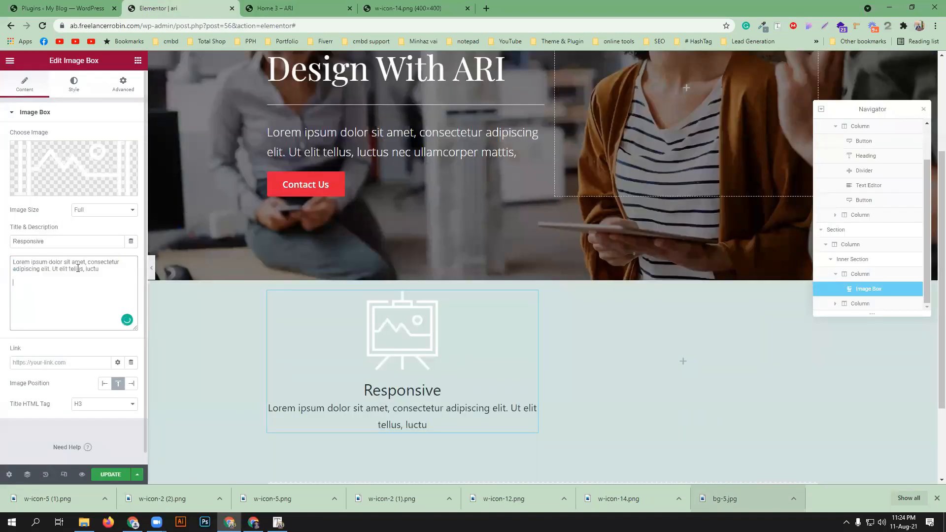
Try the Left and Right image positions on the image box, restore Top, and compare with the reference page
click(275, 9)
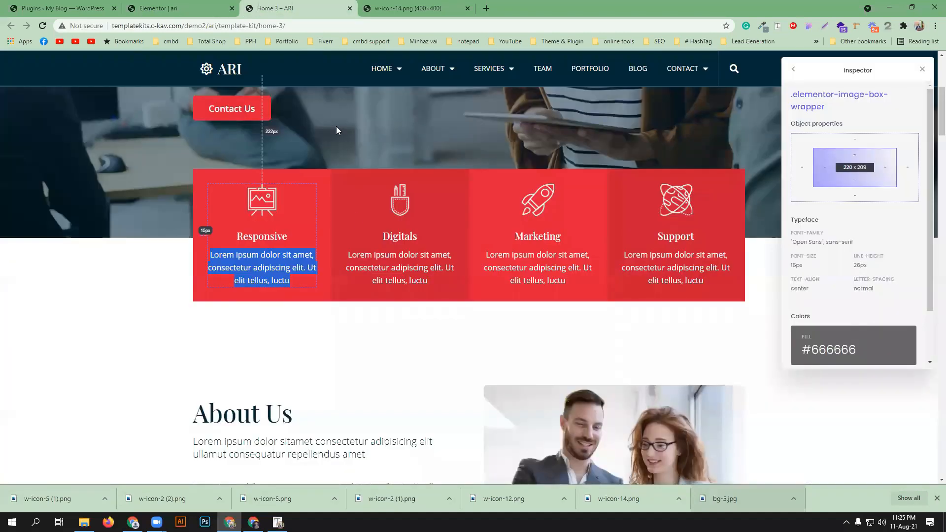
click(312, 319)
click(210, 5)
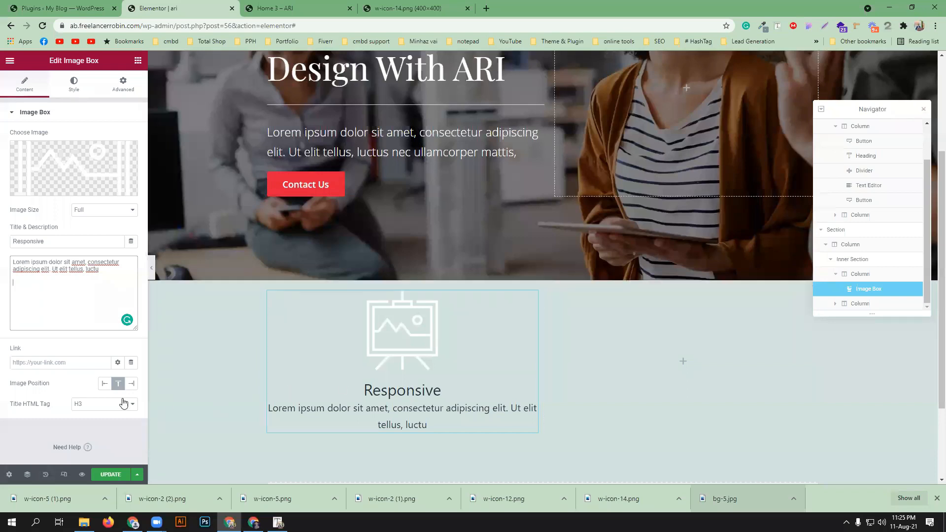
click(104, 385)
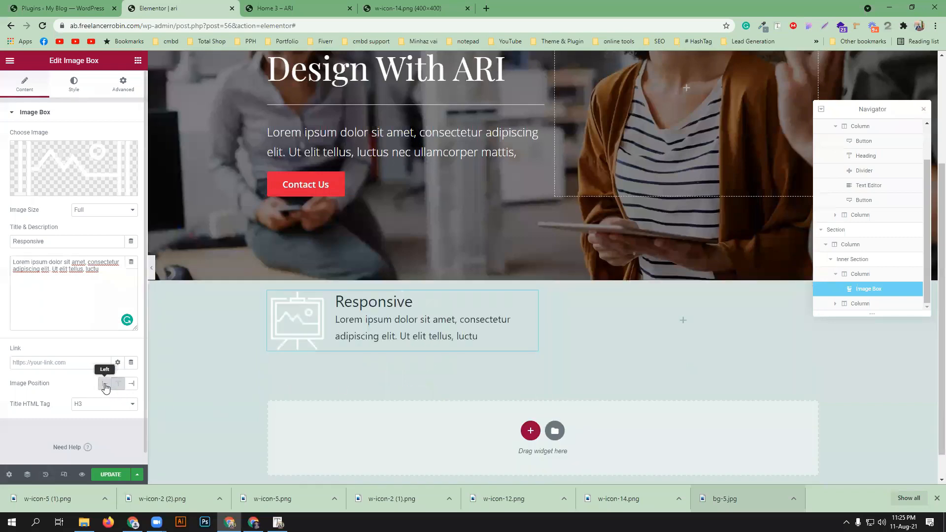
click(132, 385)
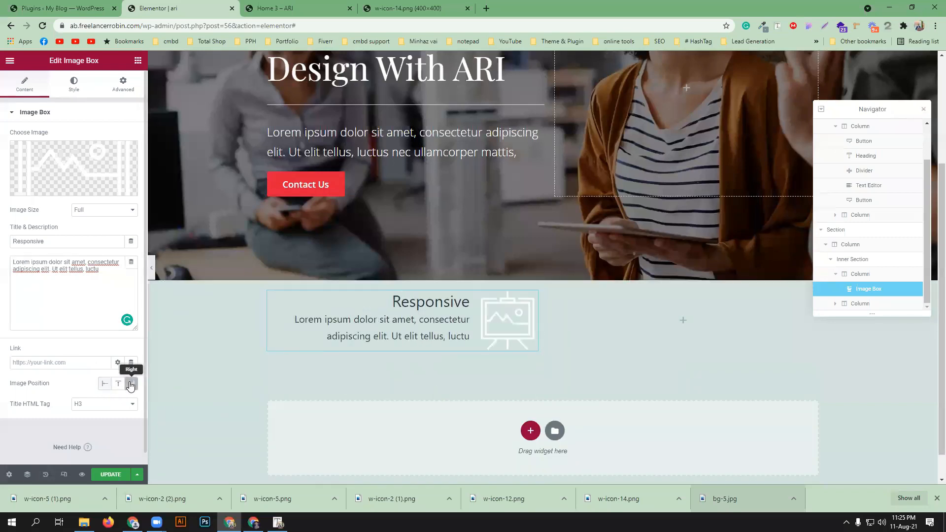
click(118, 383)
click(275, 9)
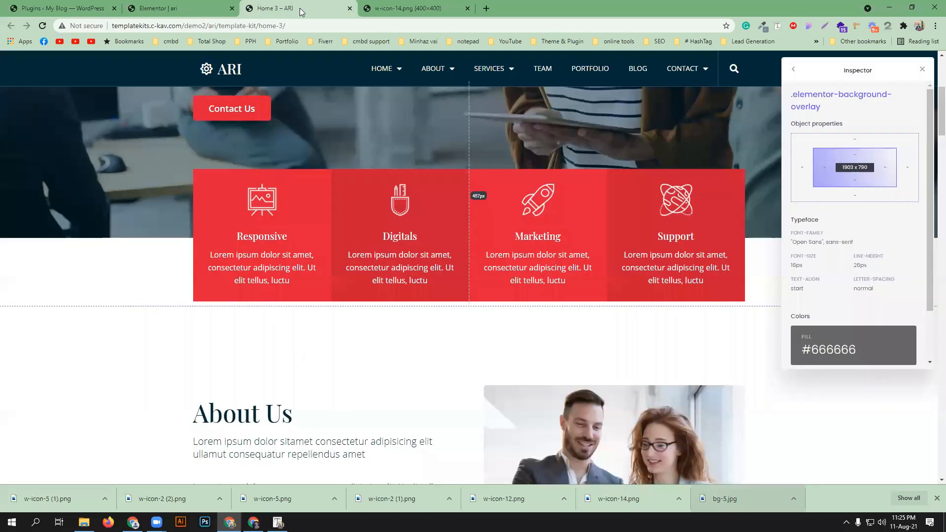
click(158, 8)
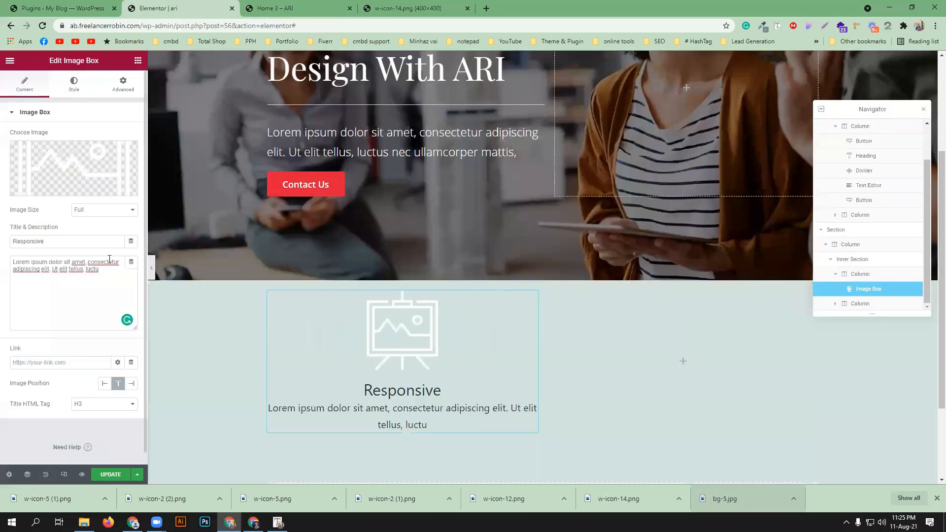
Examine the image box's image and content style settings against the Responsive box on the reference page
click(75, 86)
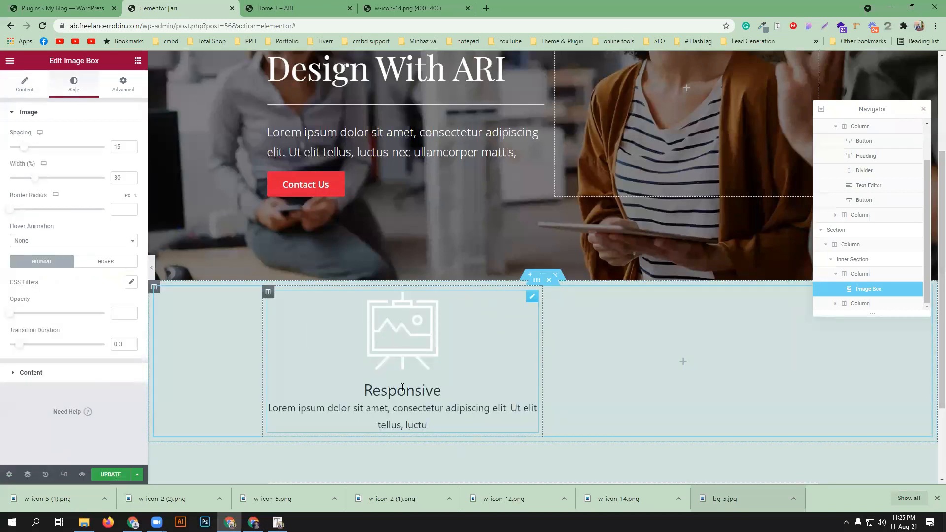
click(299, 5)
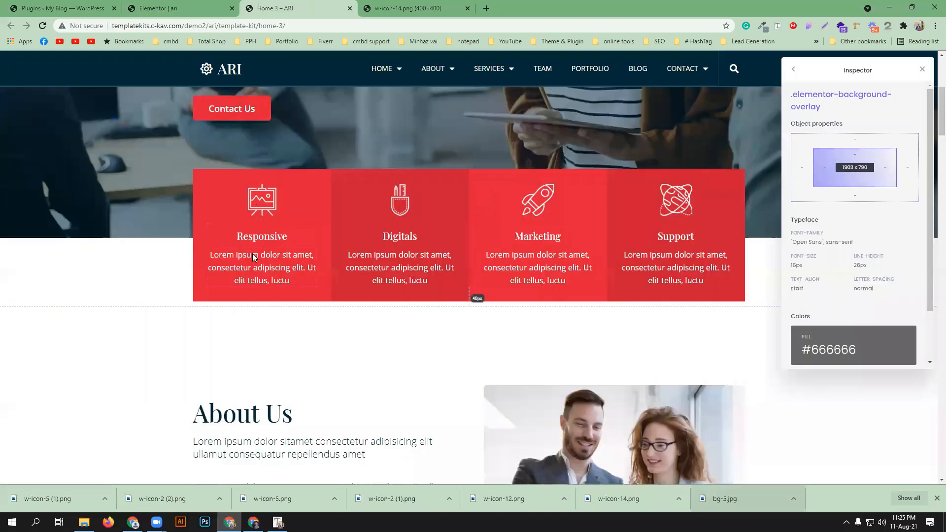
click(191, 7)
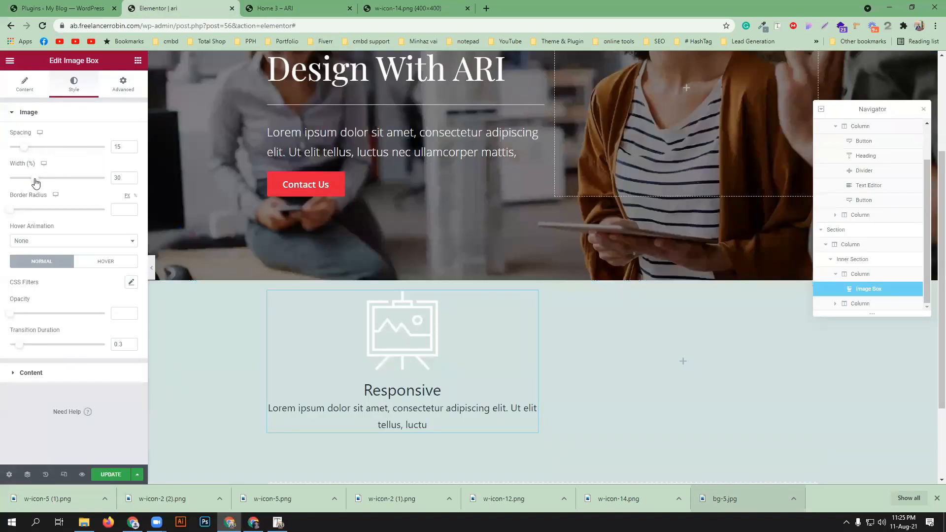
click(83, 377)
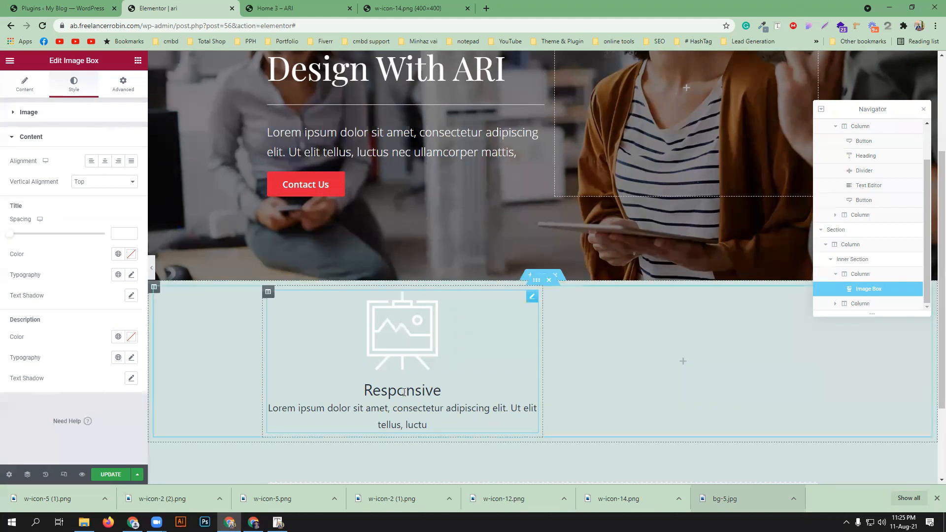
click(276, 4)
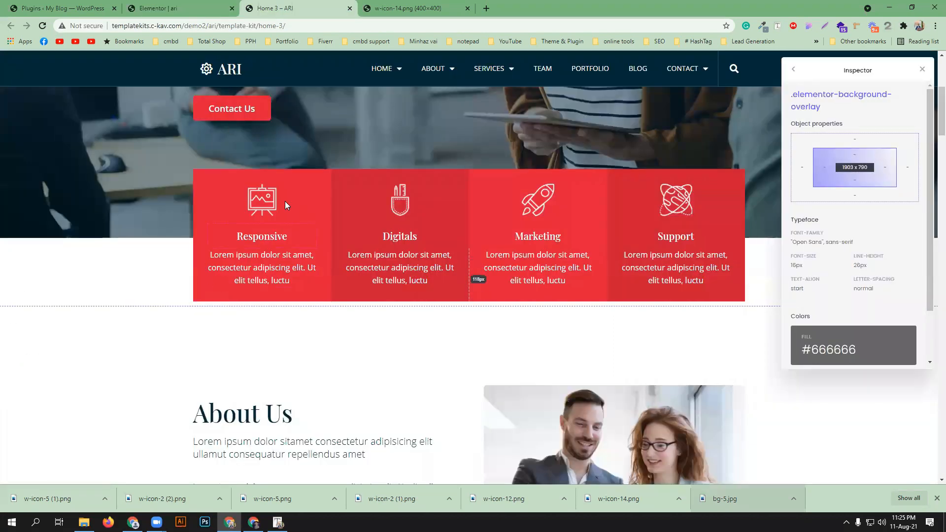
click(206, 7)
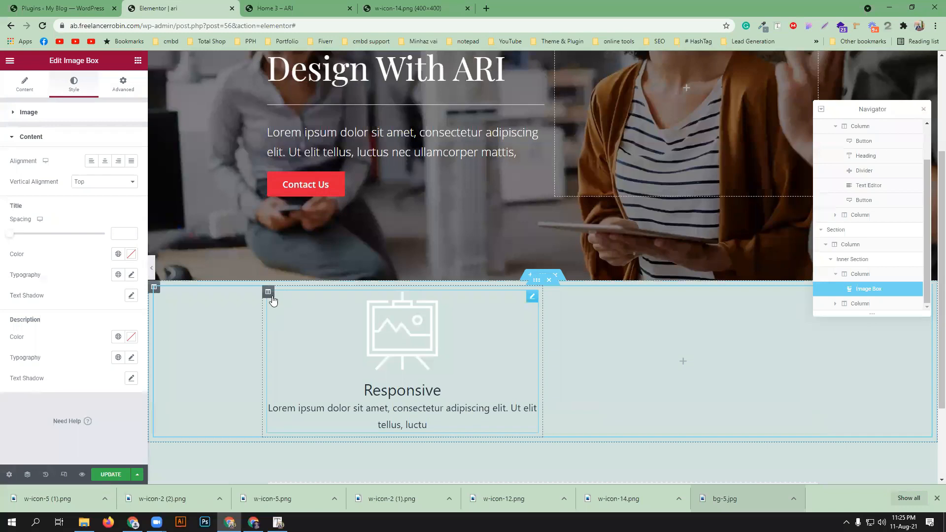
Set the background type of the column containing the image box to Classic
click(268, 292)
click(75, 89)
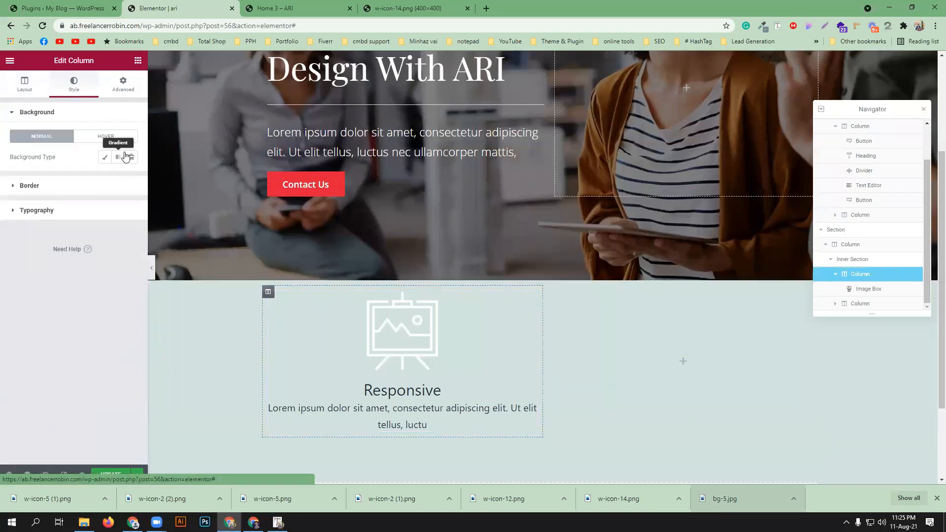
click(104, 158)
Sample the Responsive box's red background colour #DF1F38 on the reference page and return to the column's background settings in the editor
click(295, 8)
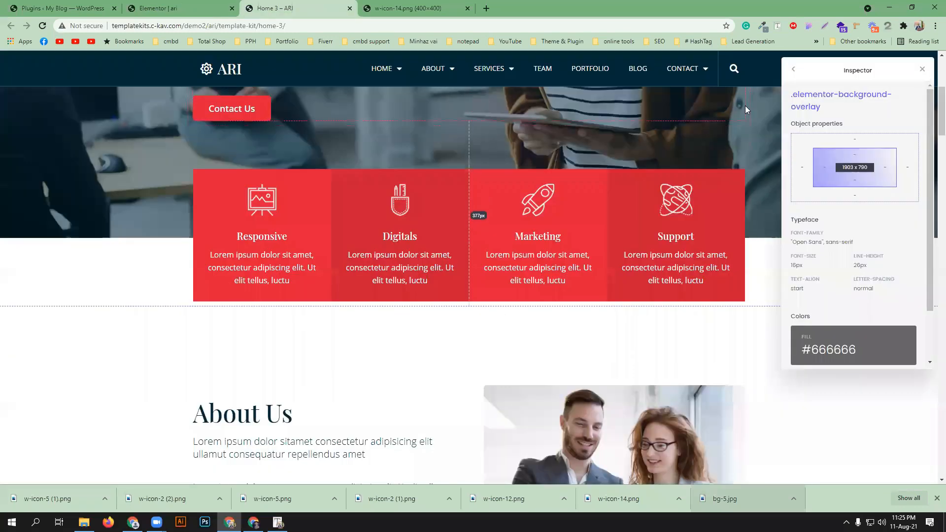
click(762, 27)
click(709, 58)
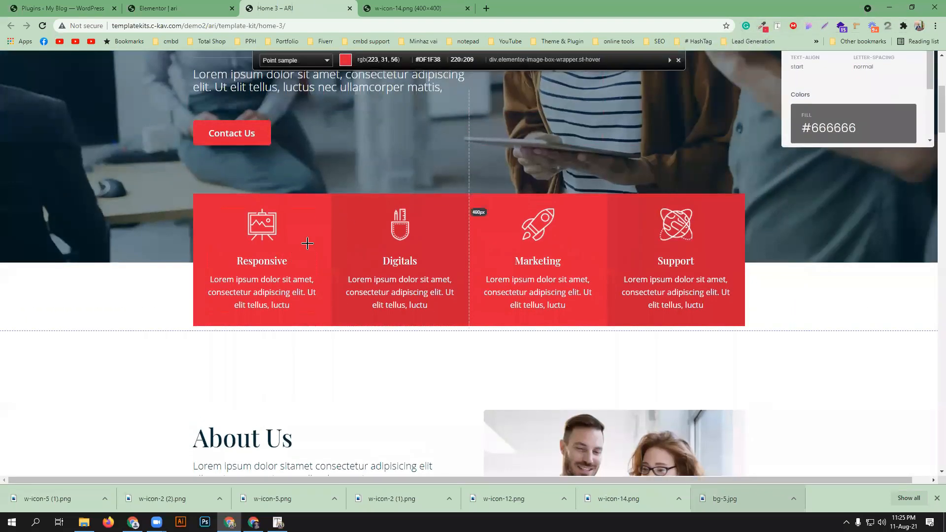
click(311, 230)
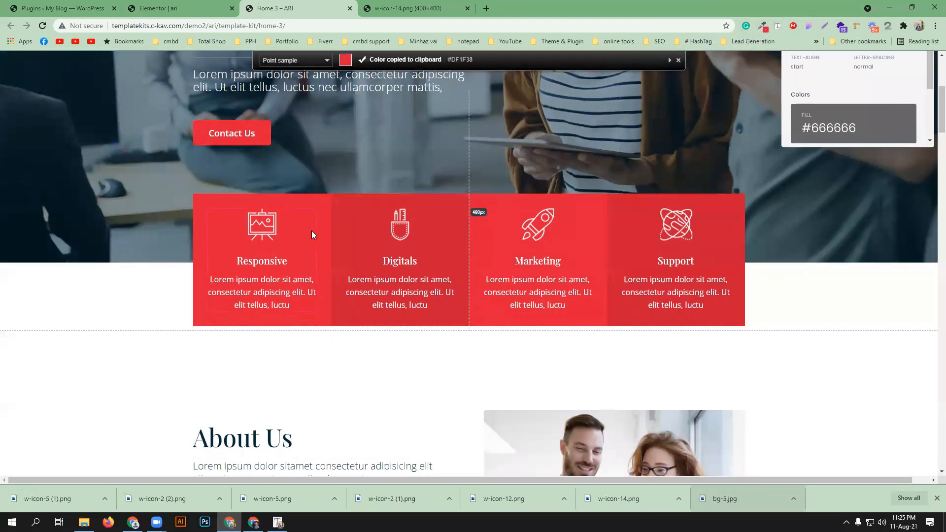
click(177, 8)
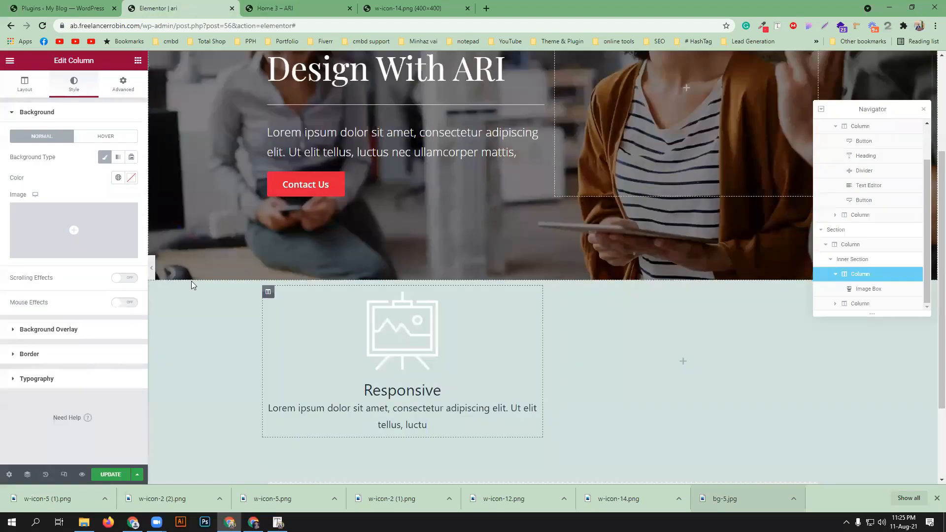
Set the background colour of the column containing the image box to #DF1F38
click(131, 178)
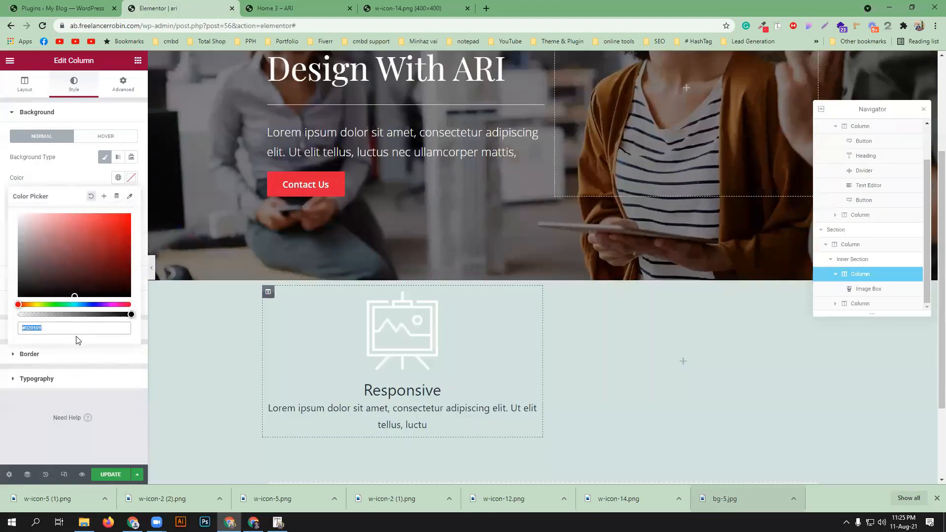
key(ctrl+v)
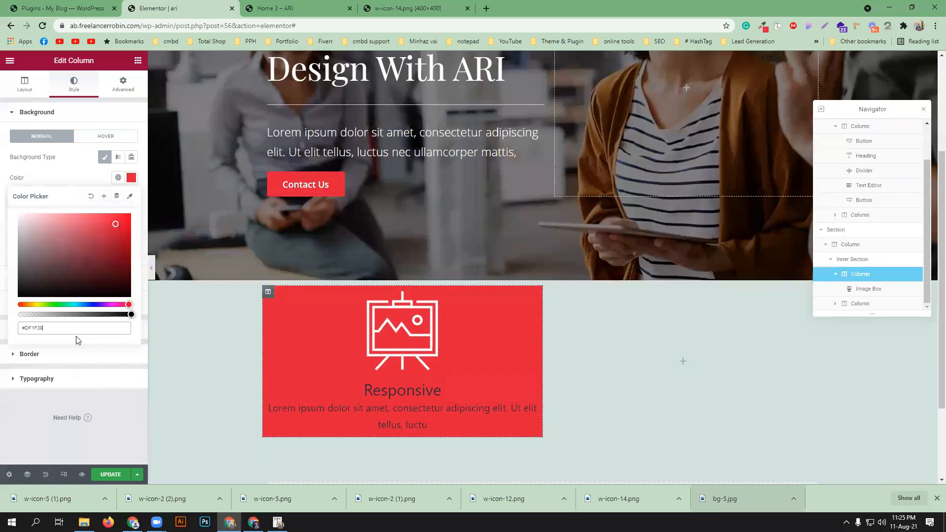
Set both the title and description colours of the Responsive image box to white, #FFFFFF
click(483, 395)
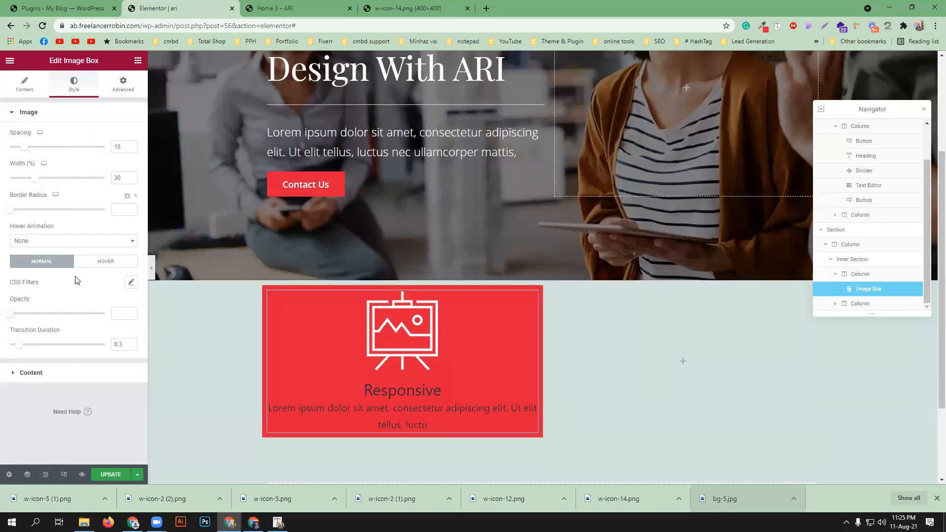
click(80, 374)
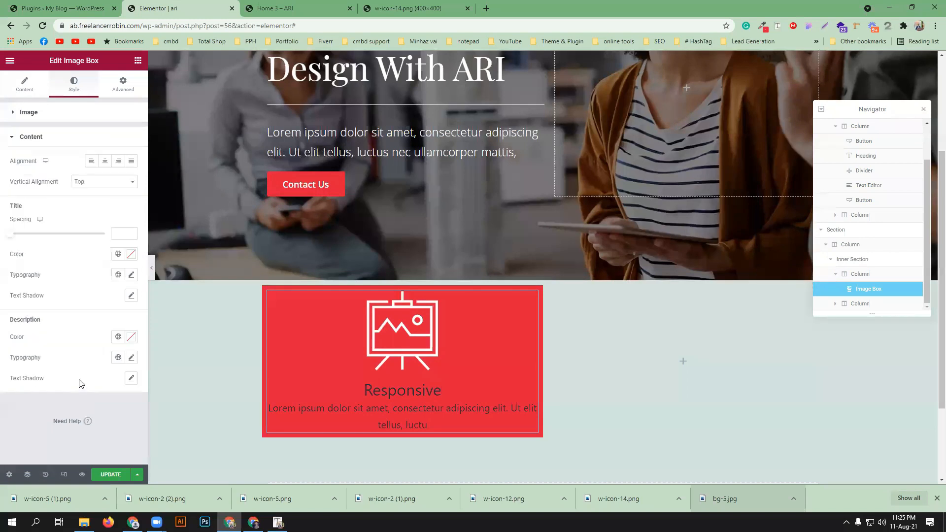
click(131, 254)
click(56, 248)
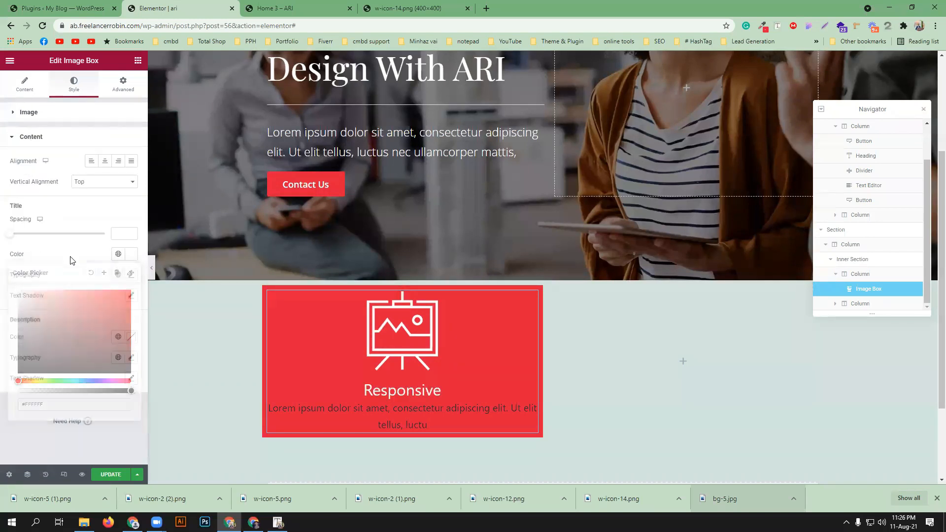
click(133, 337)
drag(29, 222, 1, 174)
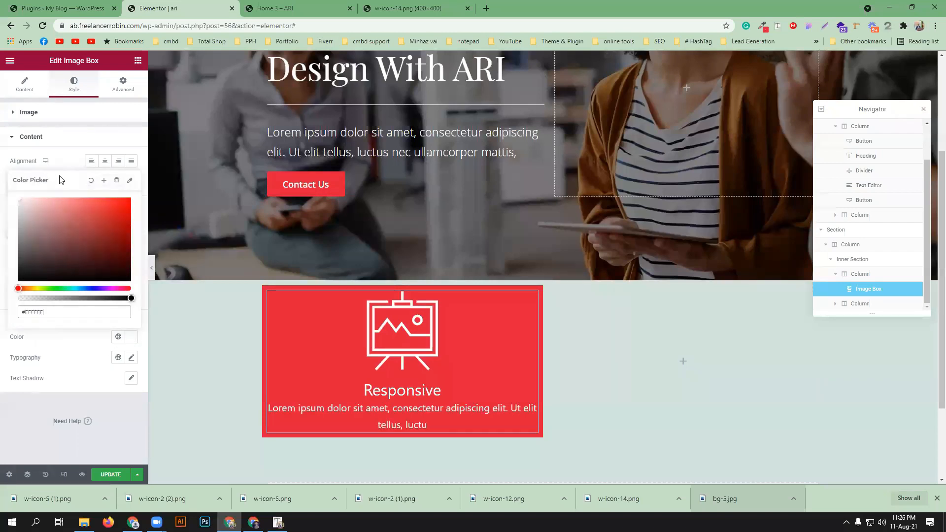
click(77, 142)
click(86, 141)
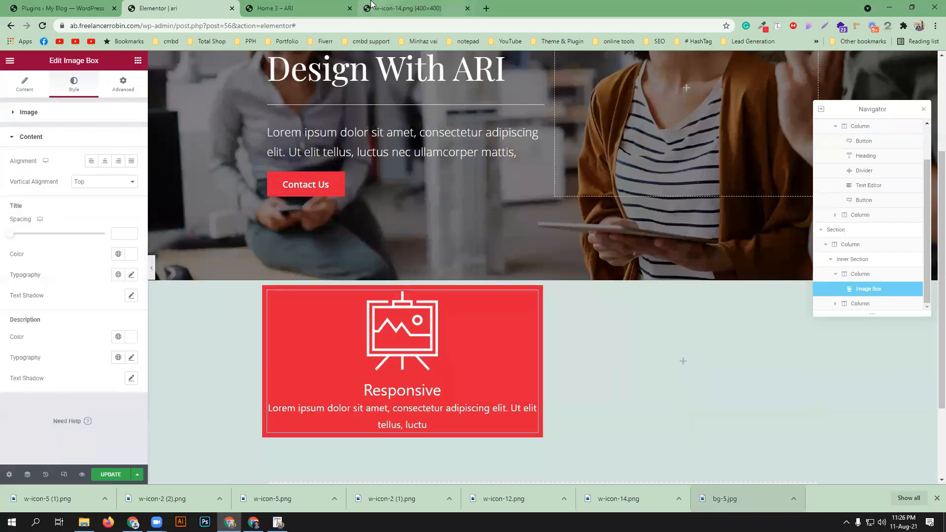
Inspect the font properties of the Responsive box's title on the reference page and return to the Elementor editor
click(311, 8)
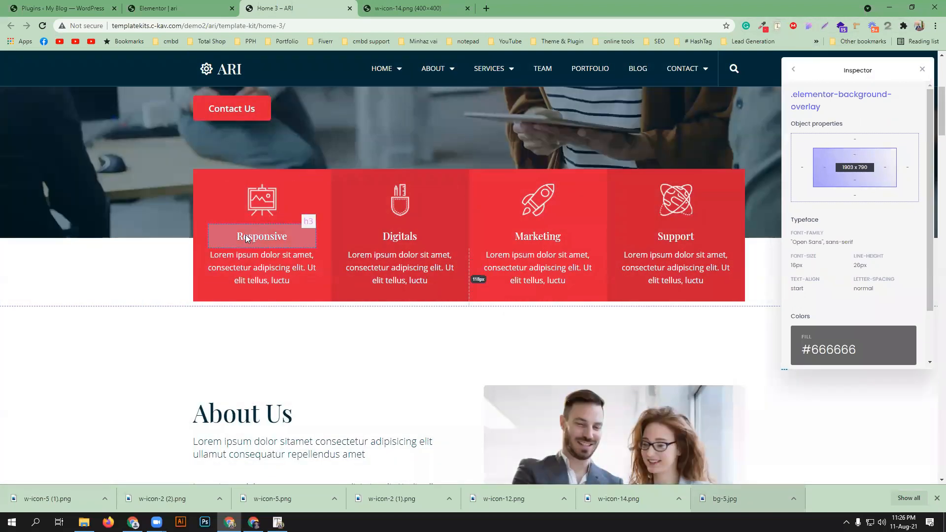
click(247, 239)
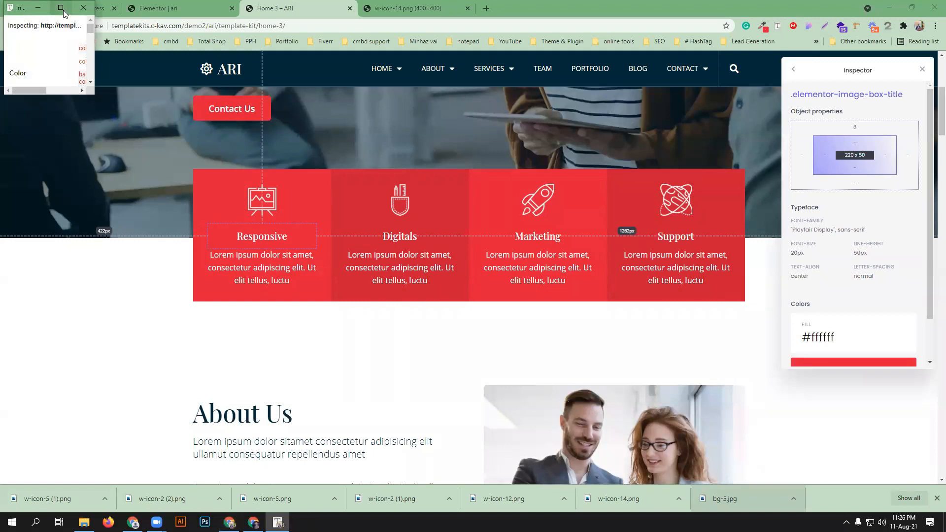
click(61, 8)
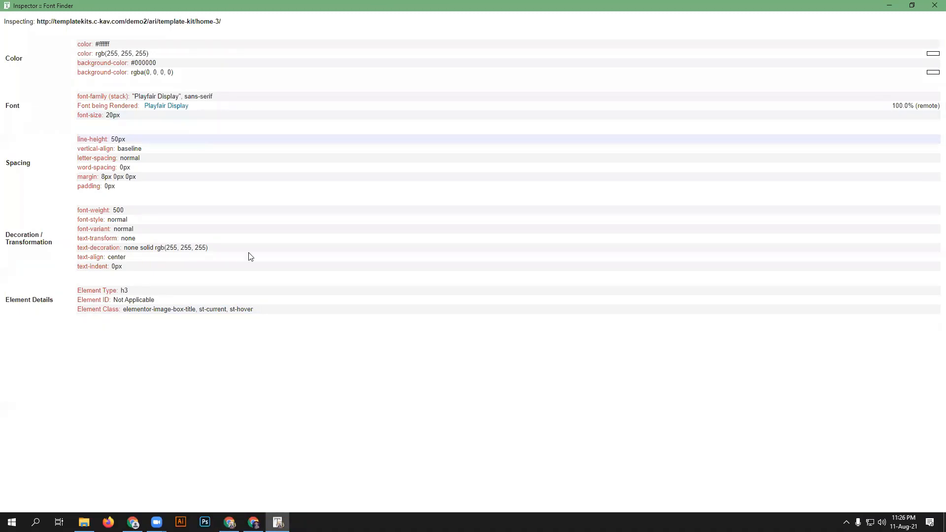
click(229, 522)
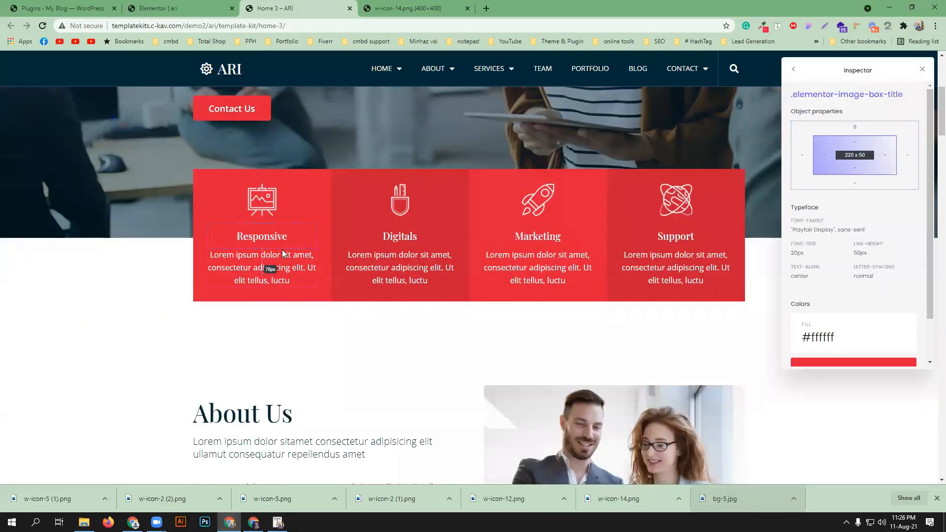
click(82, 8)
click(161, 7)
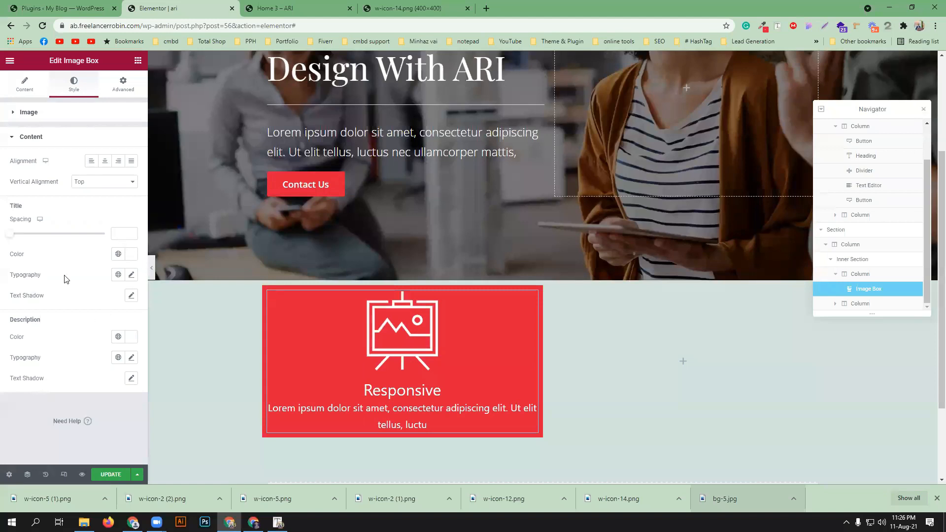
Set the image box title's font family to Playfair Display
click(131, 277)
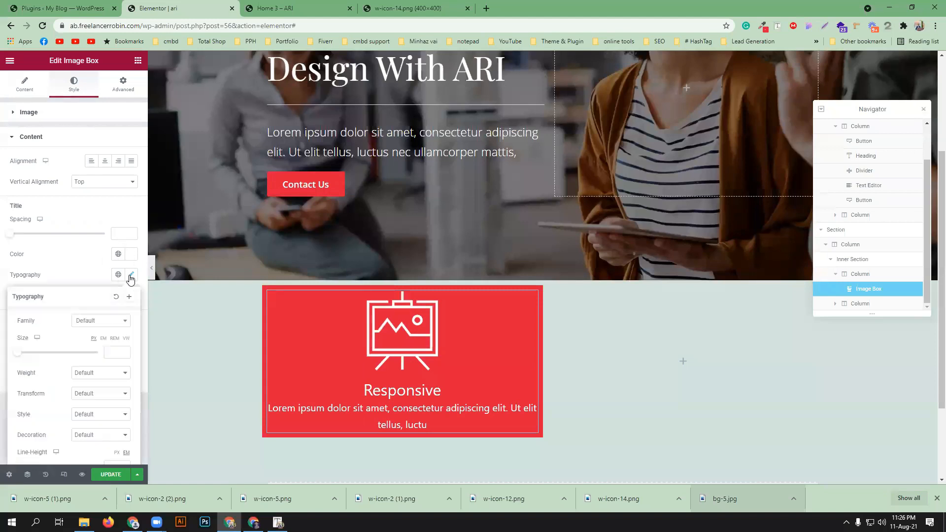
click(107, 322)
text(play)
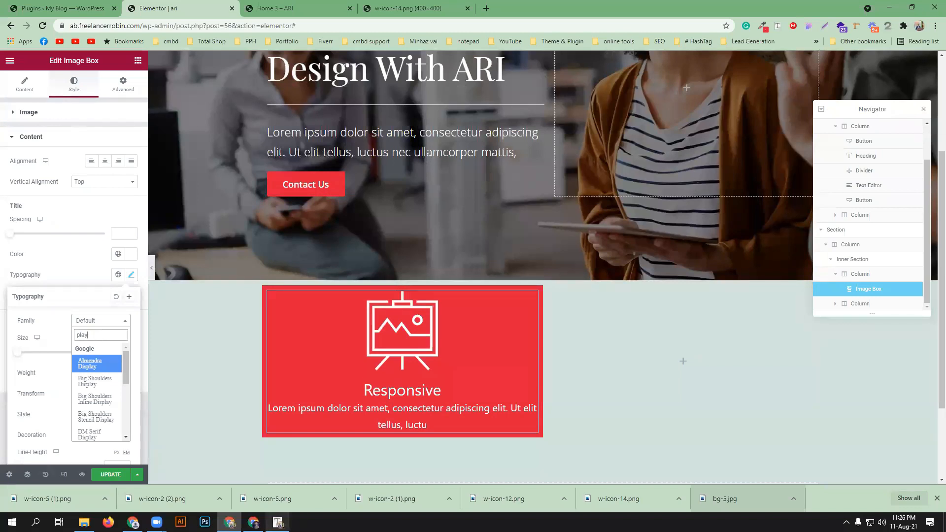
click(278, 522)
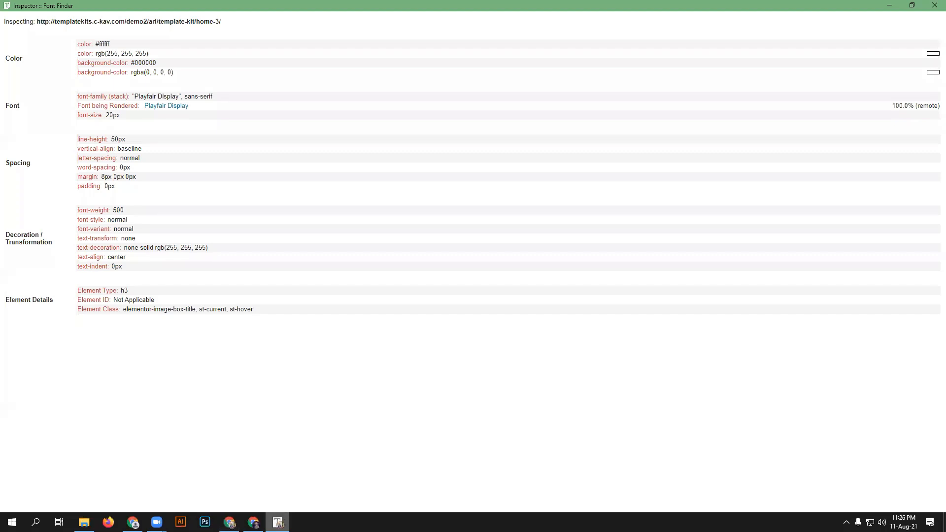
click(278, 522)
text(fa)
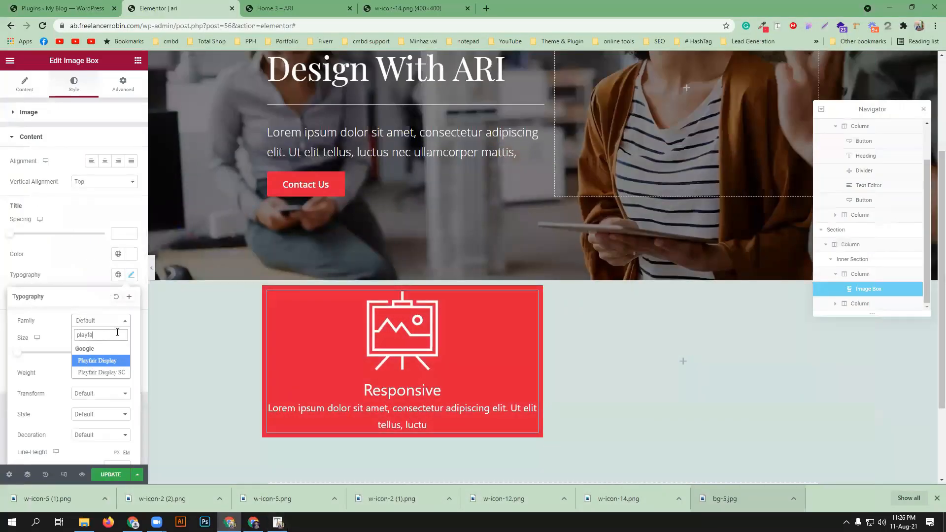
click(121, 361)
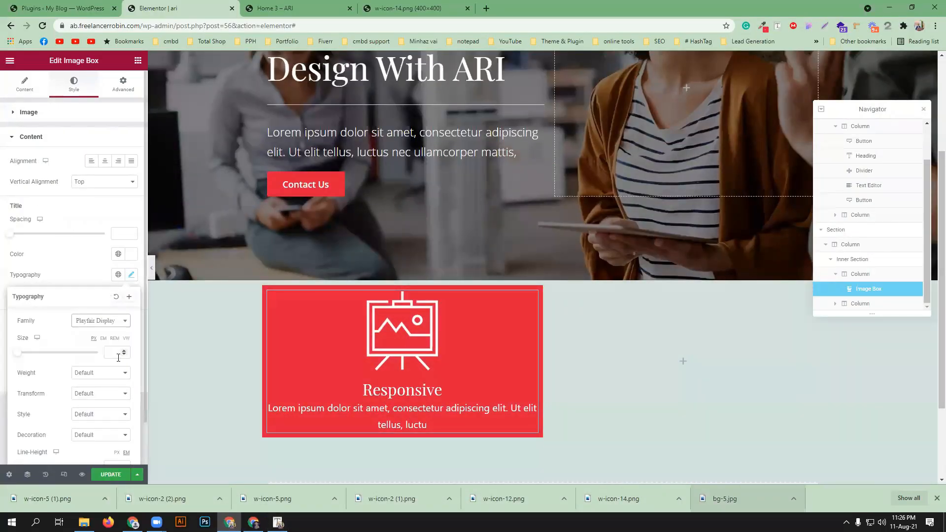
Set the image box title's font size to 20 px and its line height to 50 px
click(278, 522)
click(278, 522)
click(110, 349)
text(20)
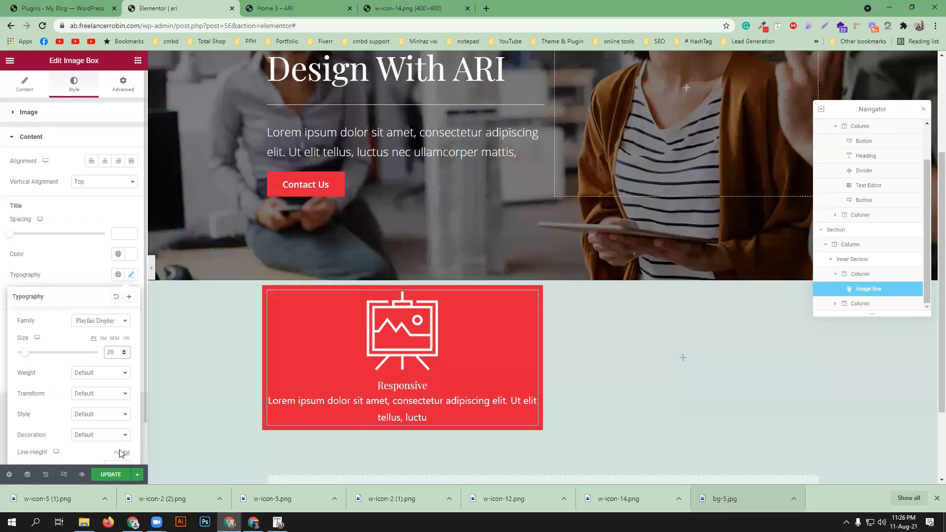
scroll(108, 419, down, 1)
click(111, 422)
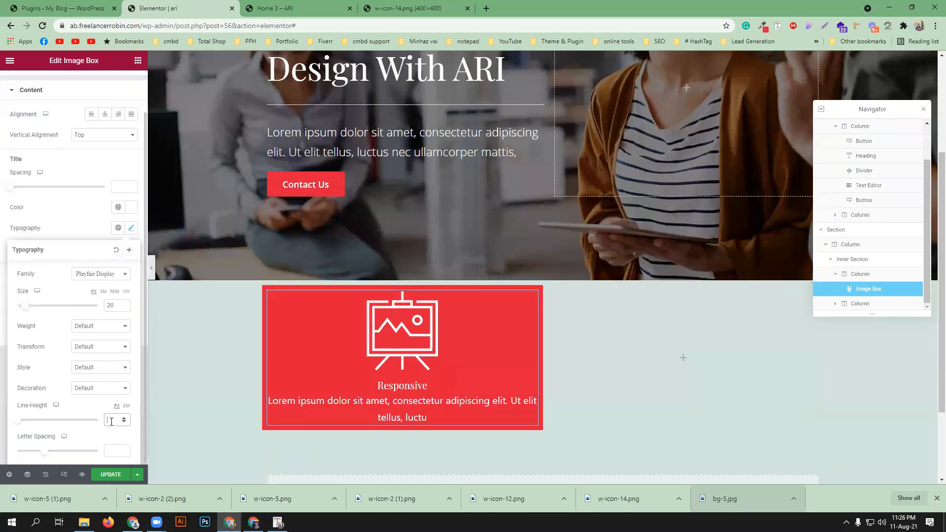
text(50)
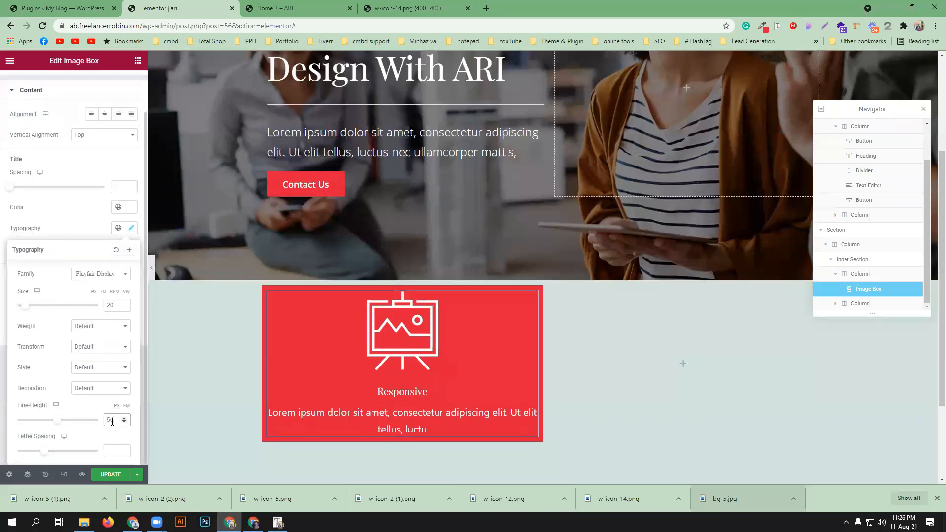
Check the inspected title's font weight and set the image box title's weight to 500
key(alt+Tab)
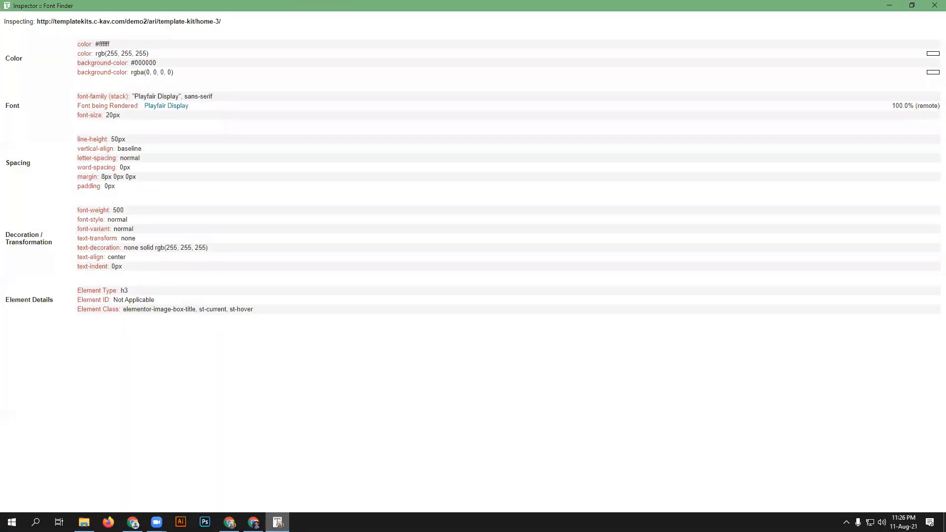
key(alt+Tab)
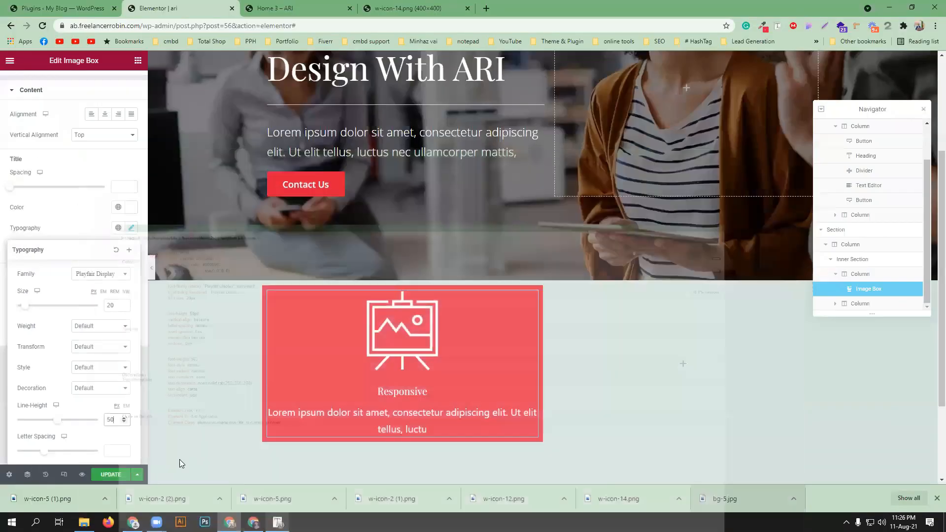
click(101, 327)
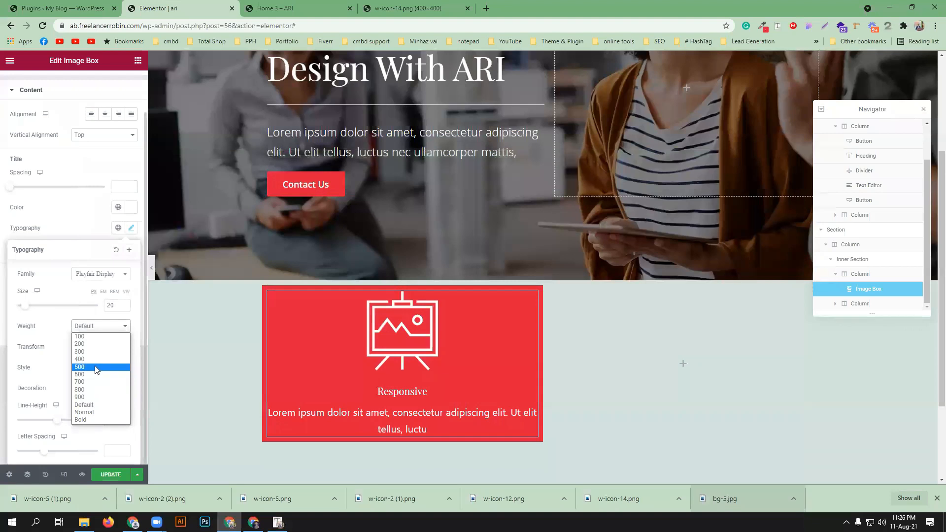
click(97, 368)
Inspect the font properties of the Responsive box's description on the reference page and return to the Elementor editor
click(325, 7)
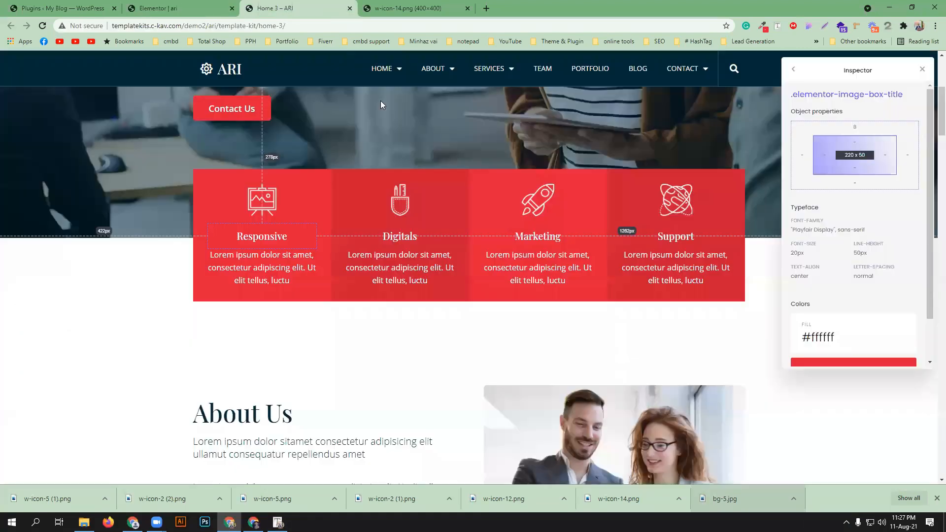
click(234, 266)
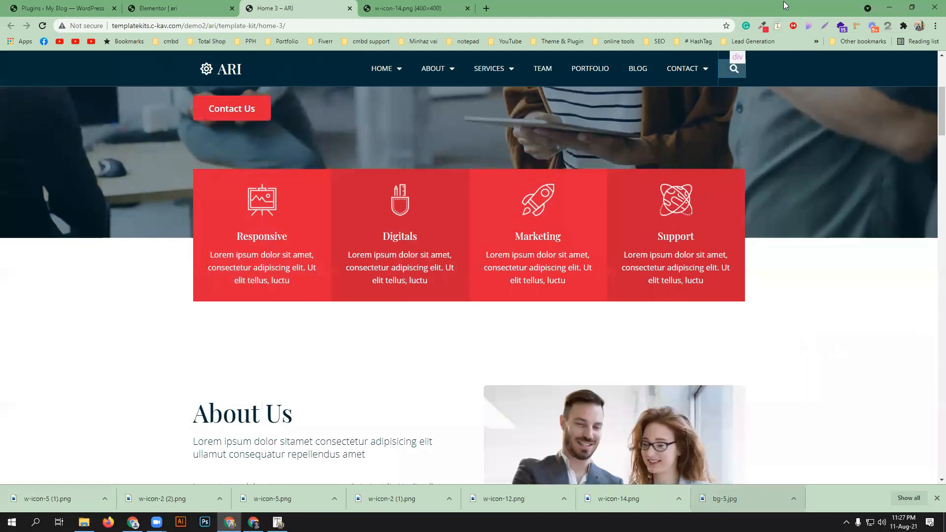
click(779, 27)
click(278, 262)
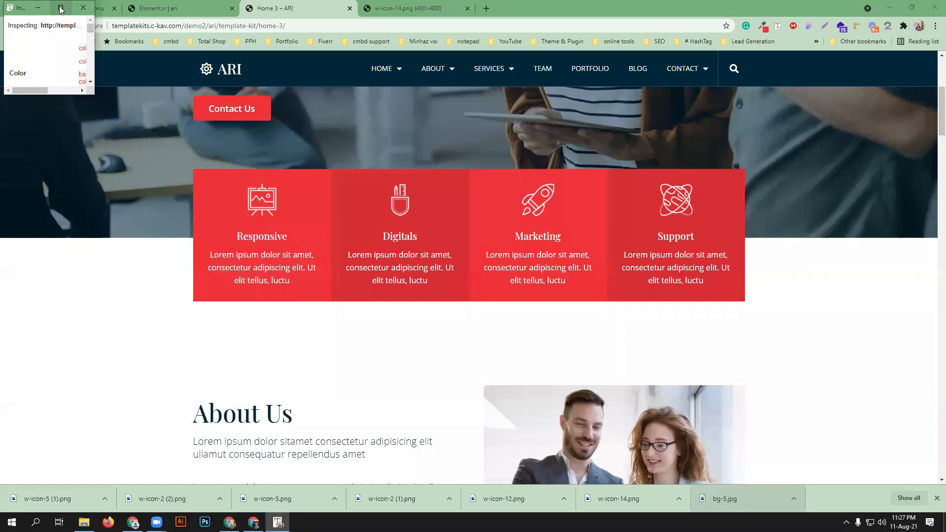
click(60, 10)
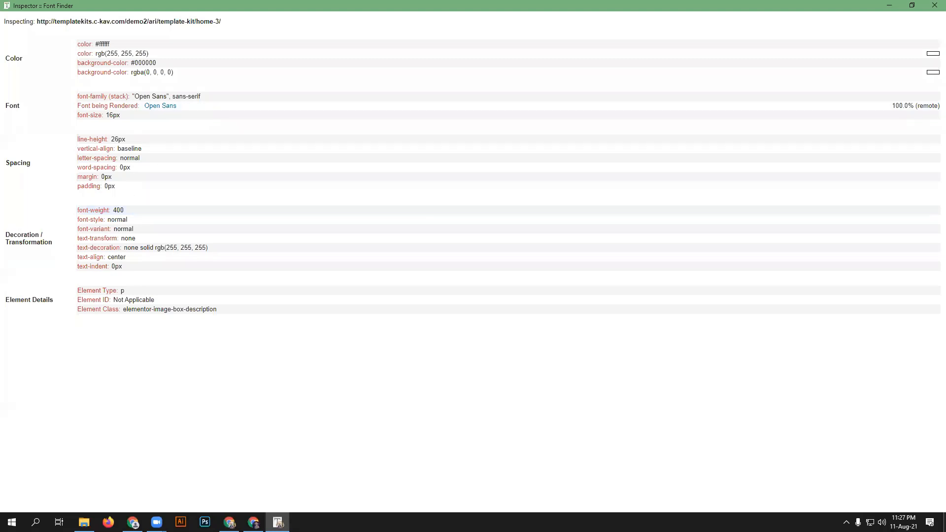
key(alt+Tab)
click(158, 8)
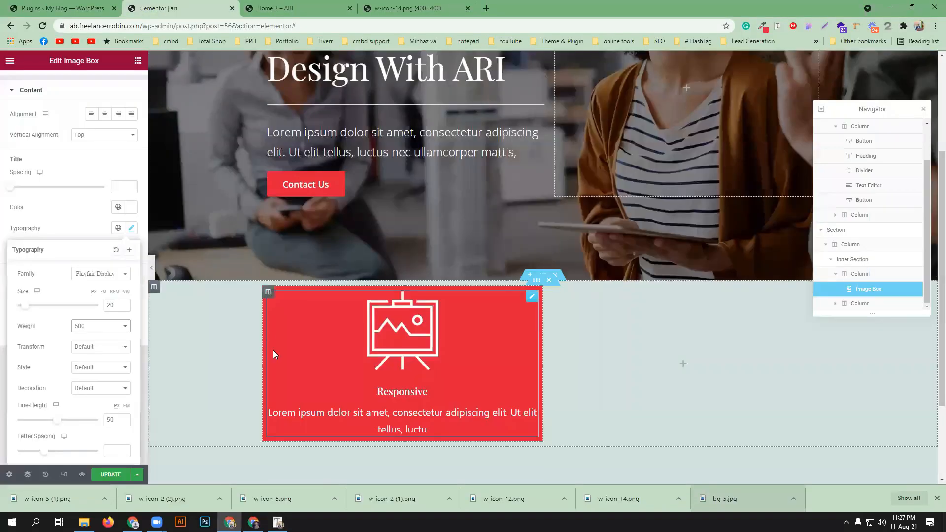
Set the image box description's font family to Open Sans
click(407, 421)
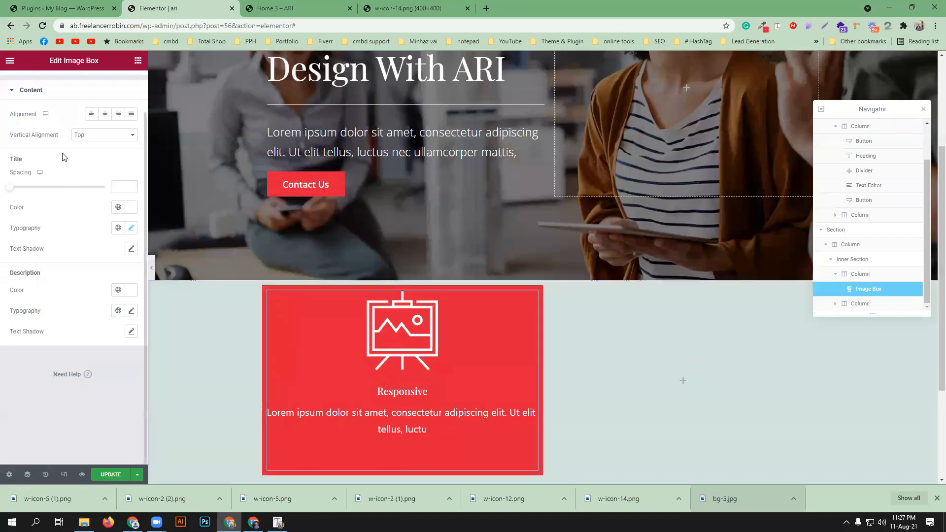
click(131, 310)
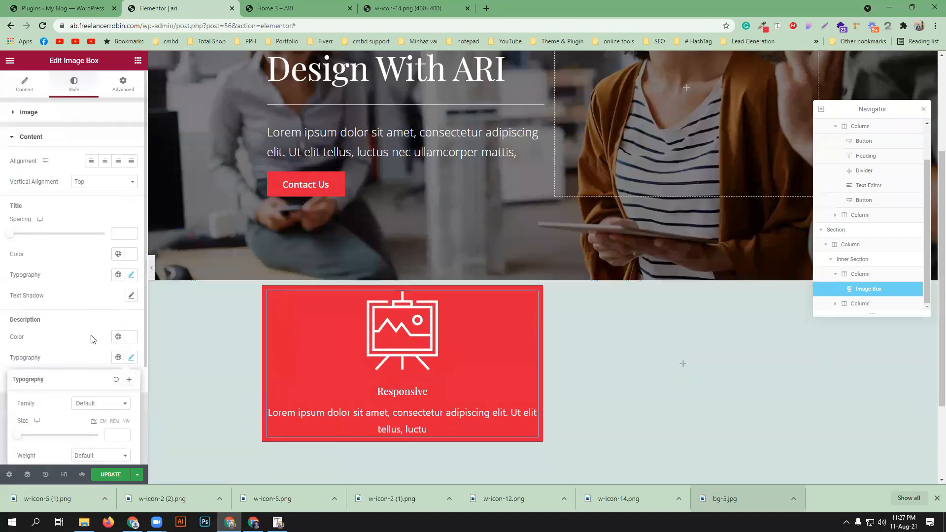
scroll(113, 274, down, 1)
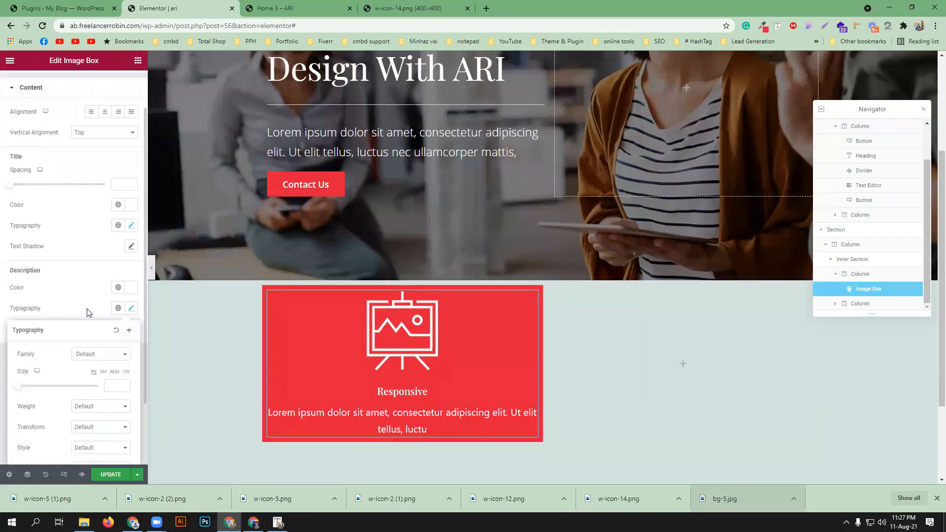
click(101, 355)
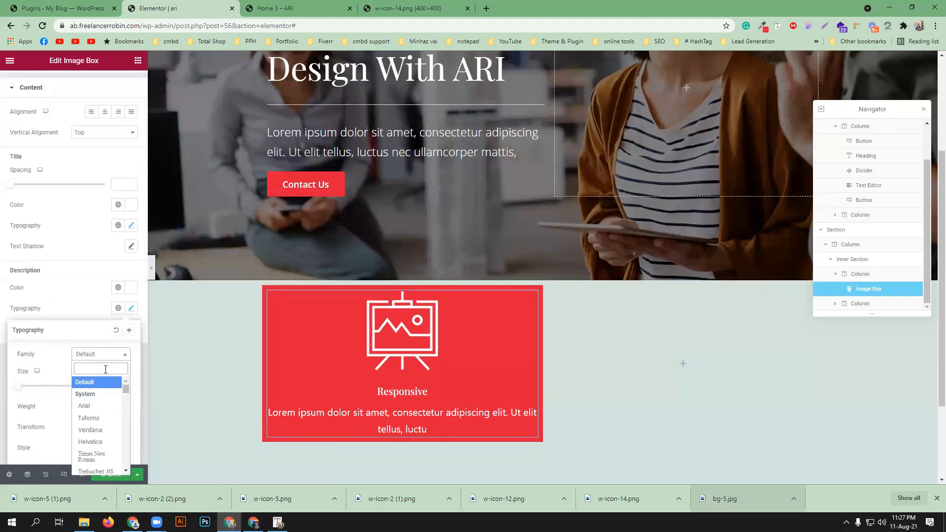
text(opens)
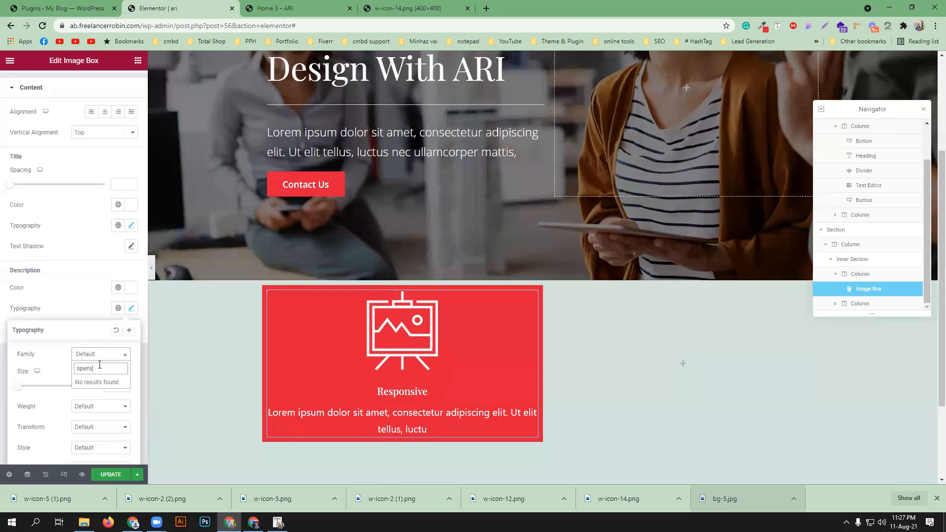
key(BackSpace)
key(BackSpace)
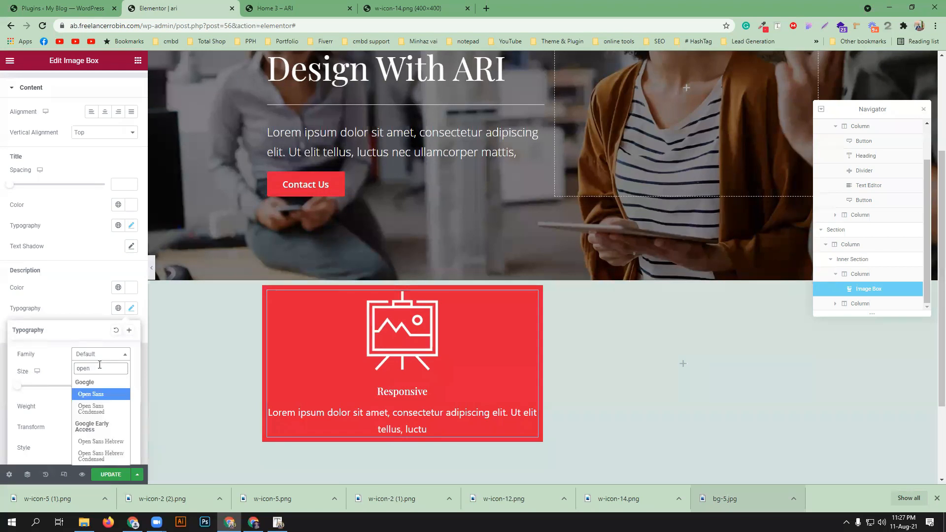
click(103, 394)
Set the image box description's font size to 16 px and its font weight to 400
click(113, 386)
text(16)
click(96, 406)
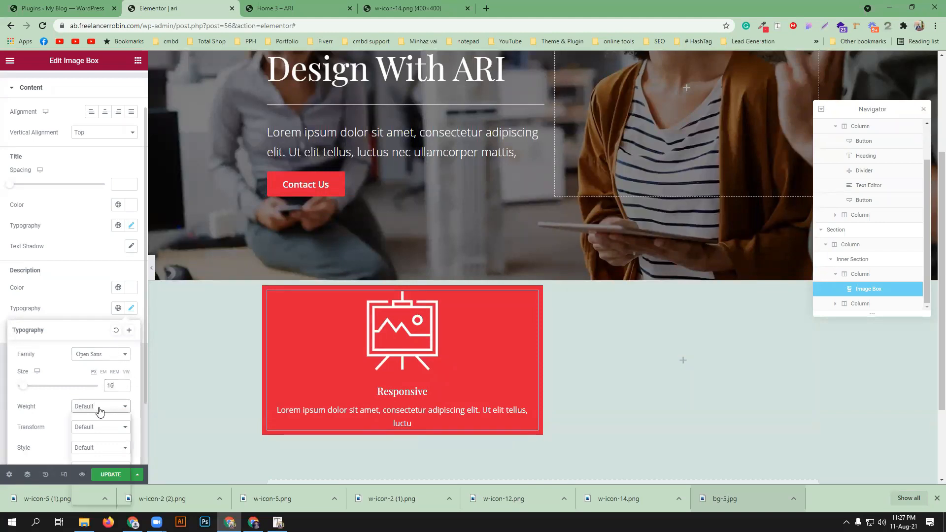
click(99, 438)
Check the inspected description's line height in Font Finder and set the image box description's line height to 26 px
scroll(96, 432, down, 2)
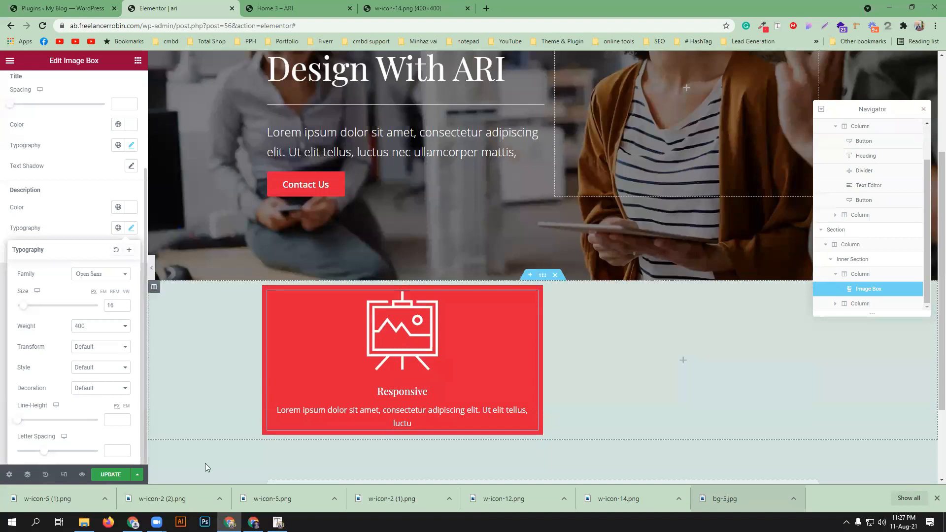
click(277, 522)
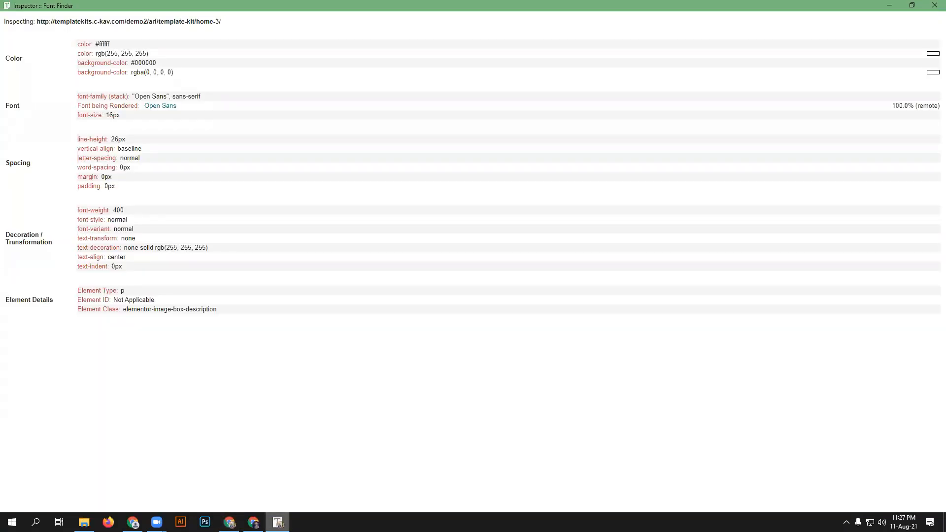
key(alt+Tab)
click(117, 420)
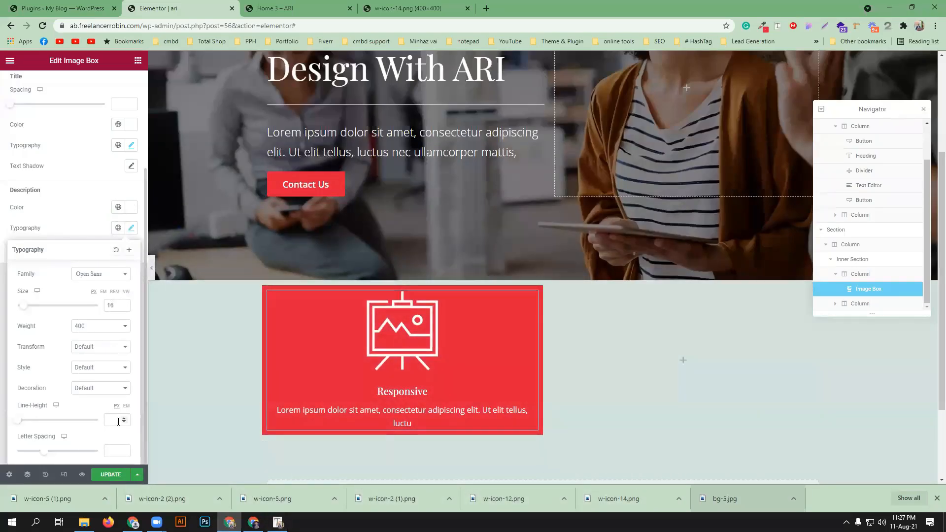
text(26)
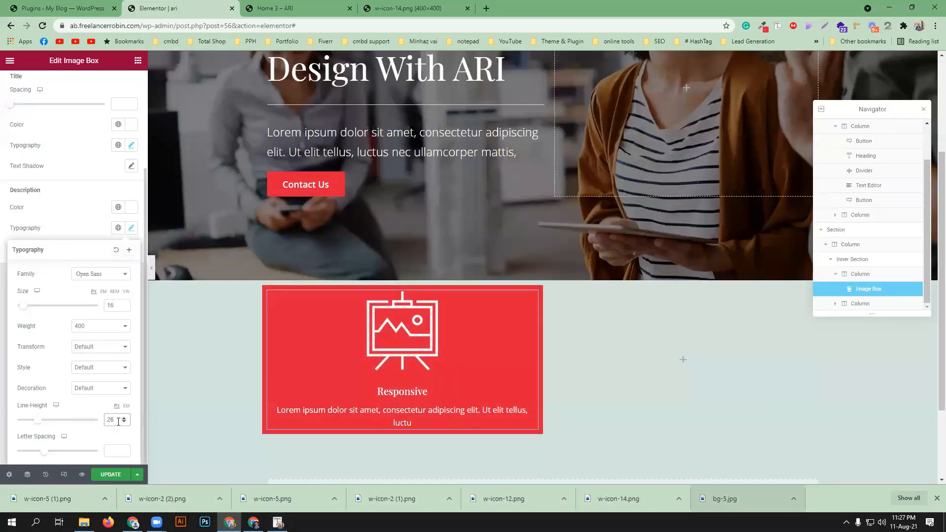
Duplicate the red Responsive column three times and delete the empty column at the end of the inner section
right_click(269, 292)
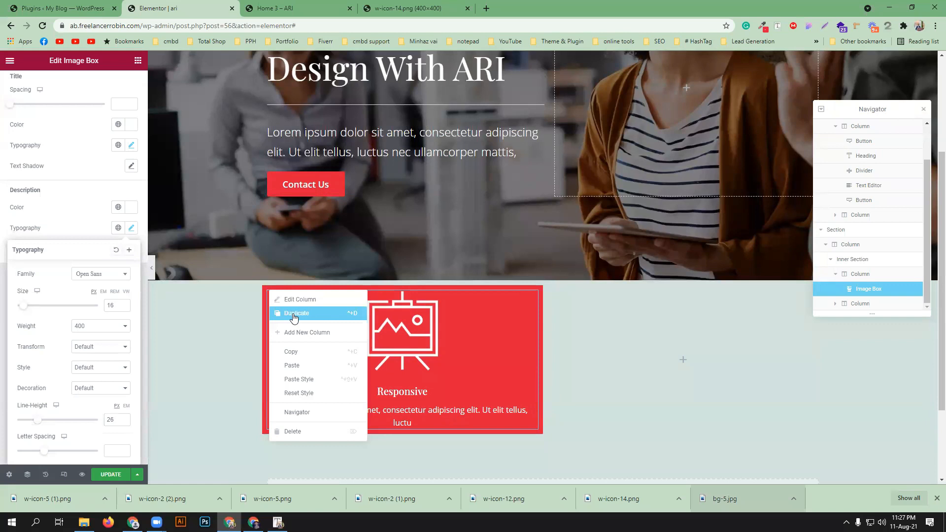
click(295, 314)
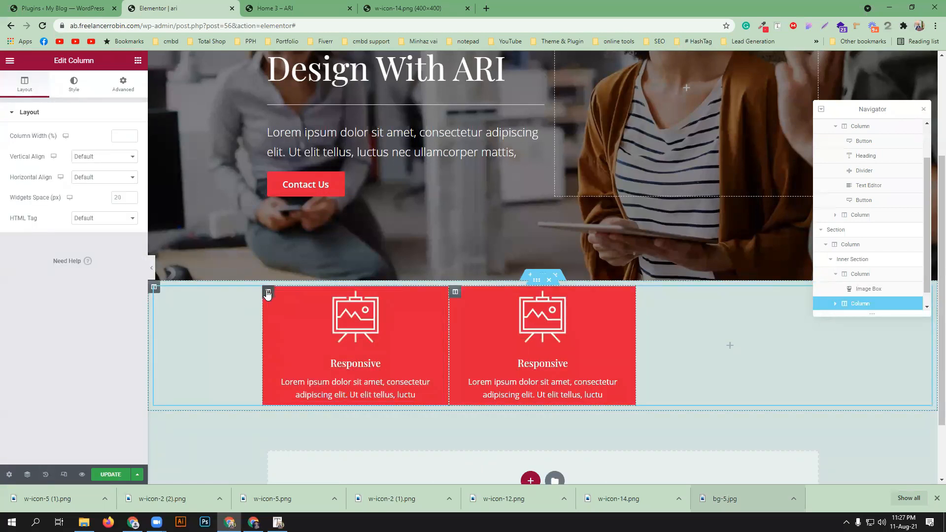
right_click(267, 294)
click(282, 314)
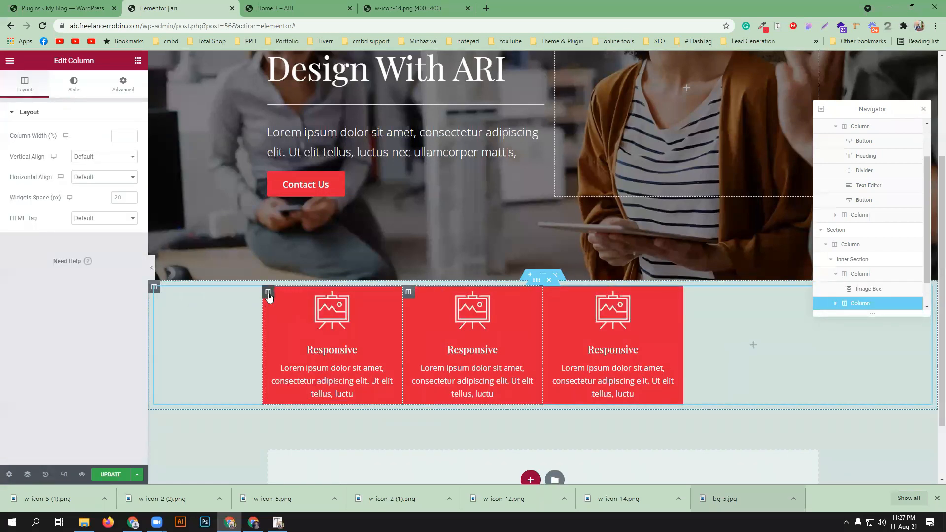
right_click(269, 294)
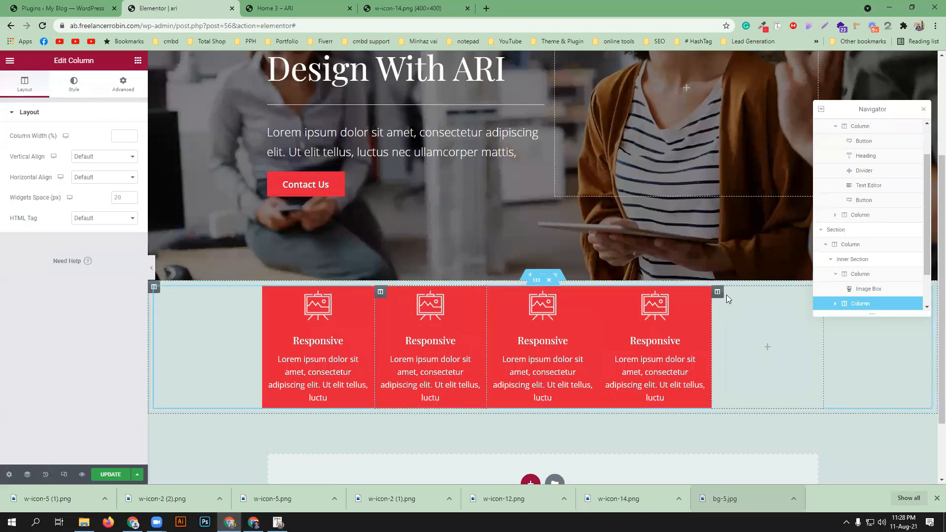
right_click(725, 294)
click(743, 432)
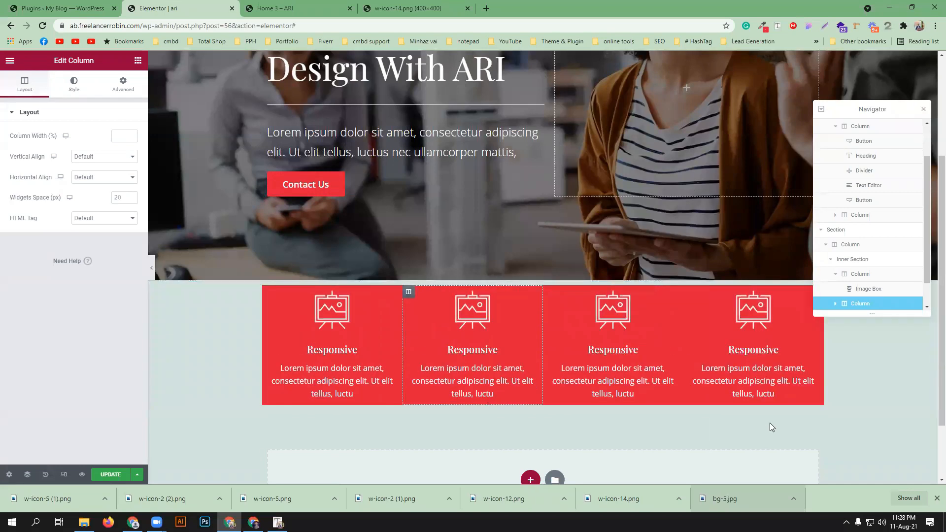
Replace the second image box's icon with the pencil pocket icon from the media library, matching the reference page
click(532, 297)
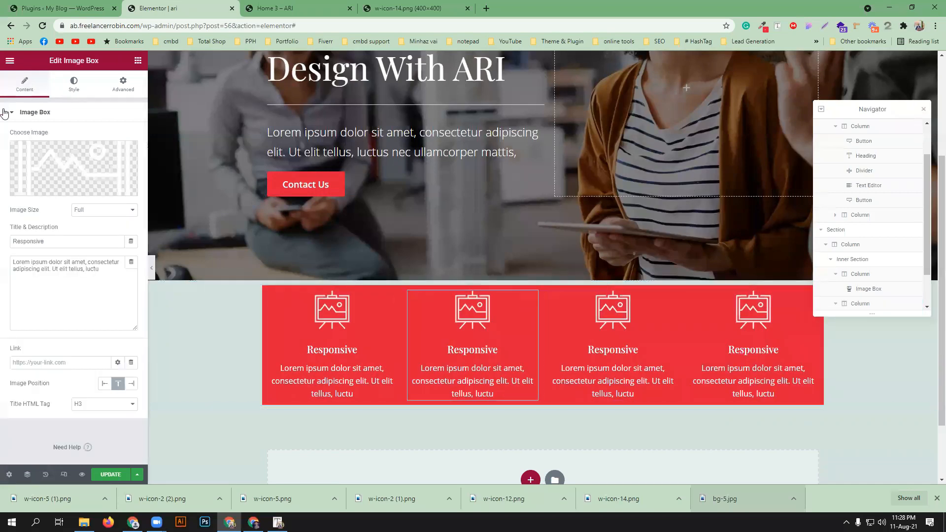
click(78, 150)
click(300, 8)
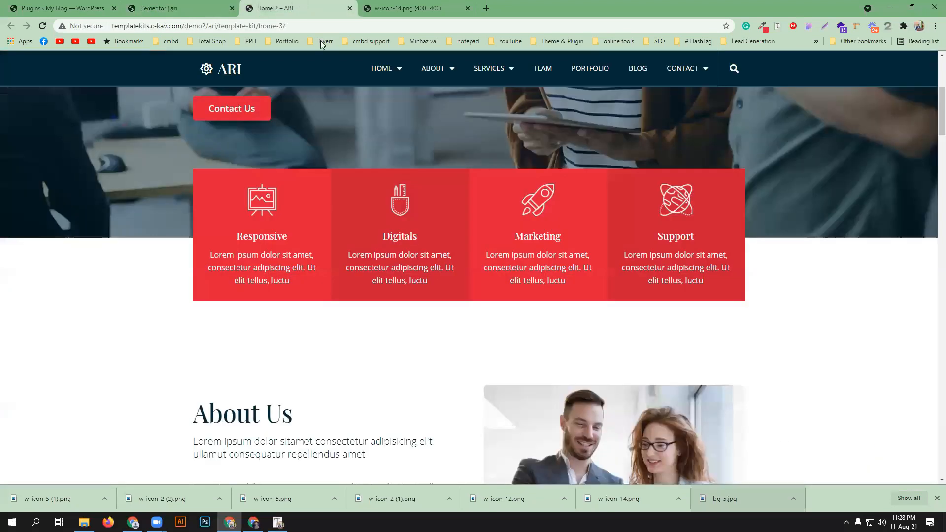
click(158, 8)
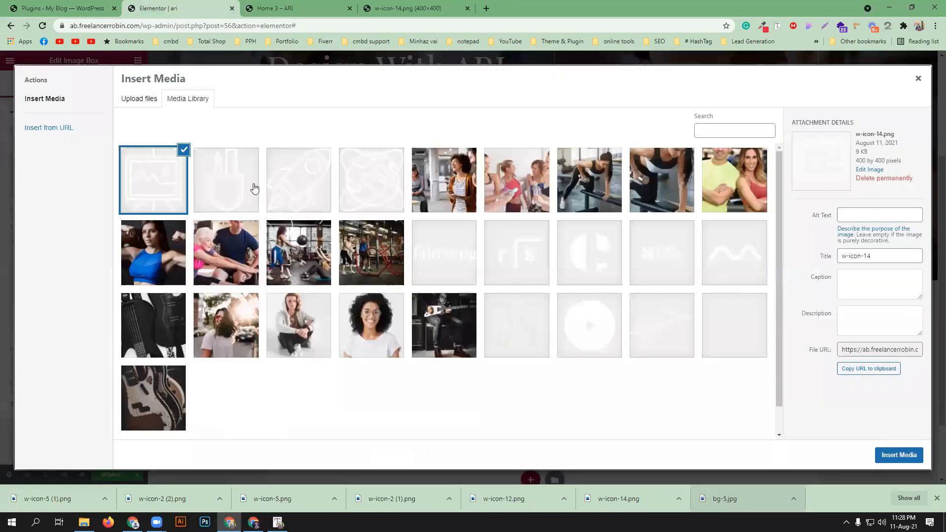
click(217, 190)
click(899, 455)
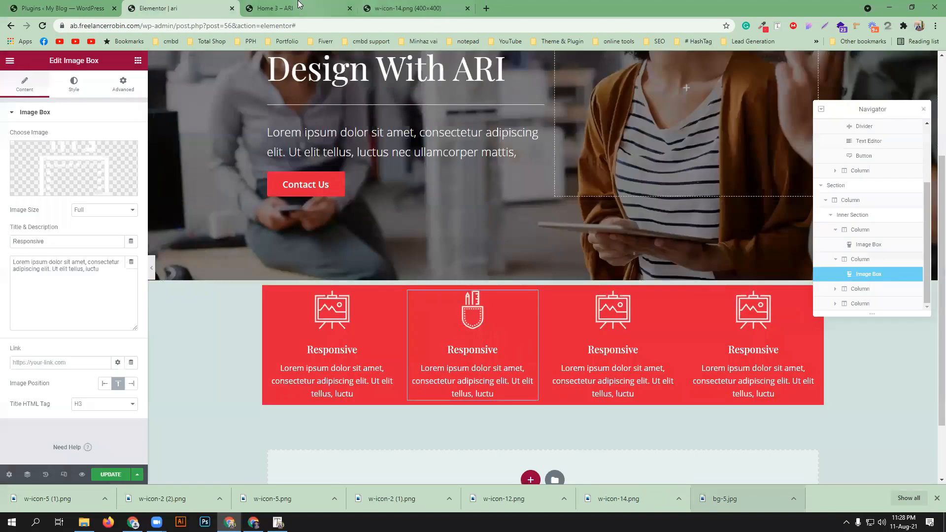
Copy the second box's title from the reference page and set the second image box's title to "Digitals"
click(301, 8)
double_click(403, 237)
key(ctrl+c)
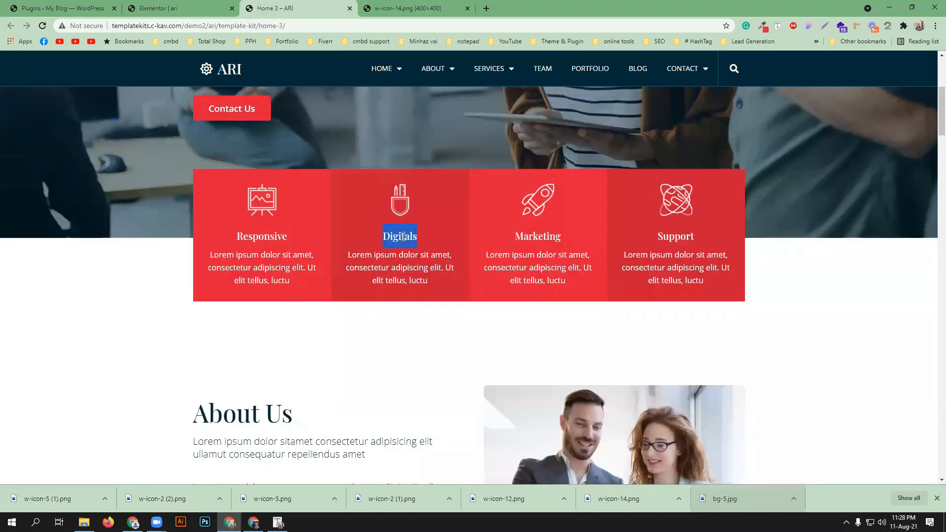
click(162, 8)
triple_click(76, 244)
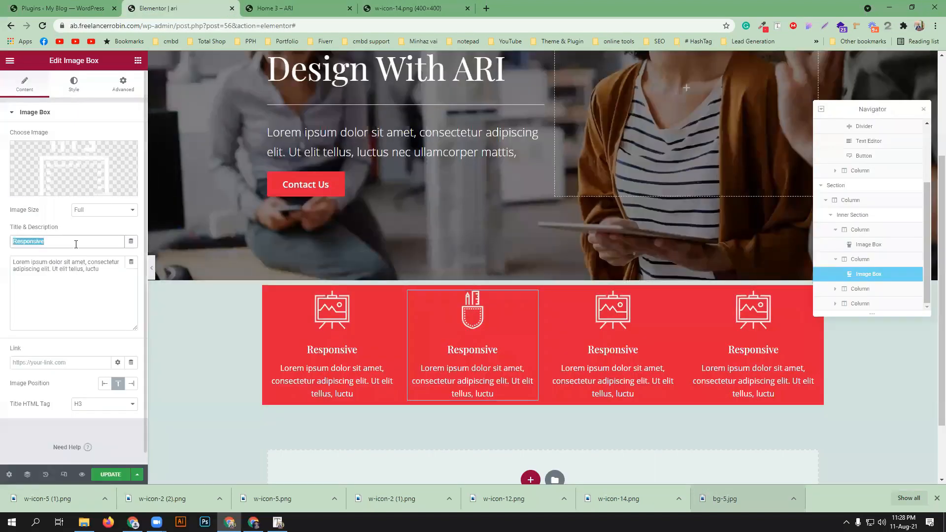
key(ctrl+v)
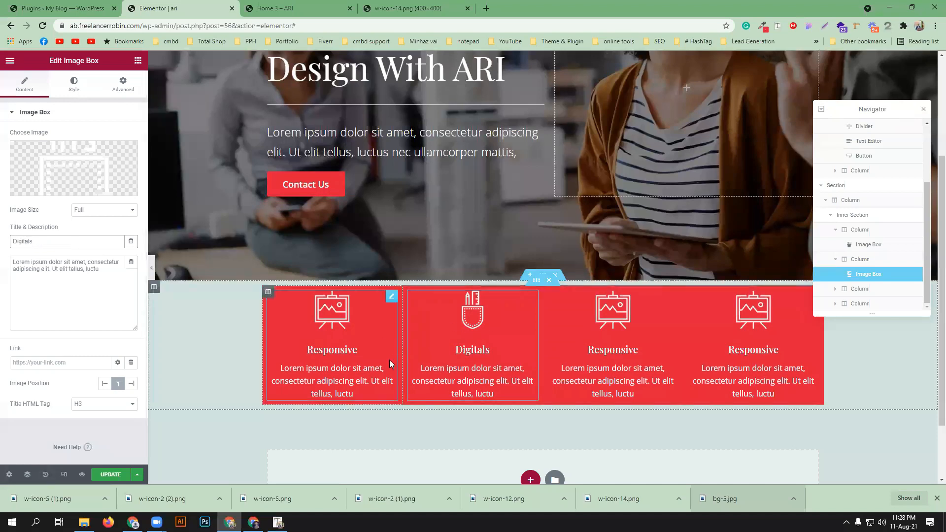
Copy the title "Marketing" from the third box on the reference page and return to the Elementor editor
key(ctrl+Tab)
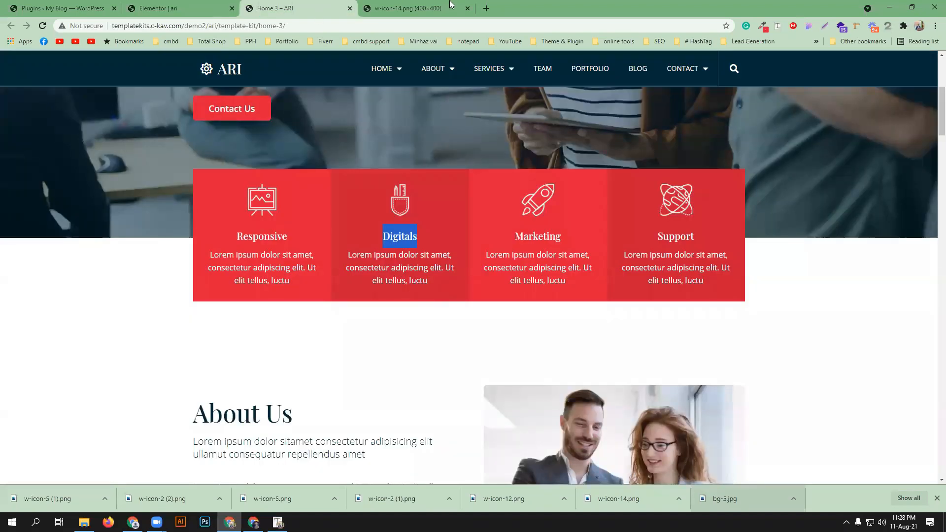
click(540, 240)
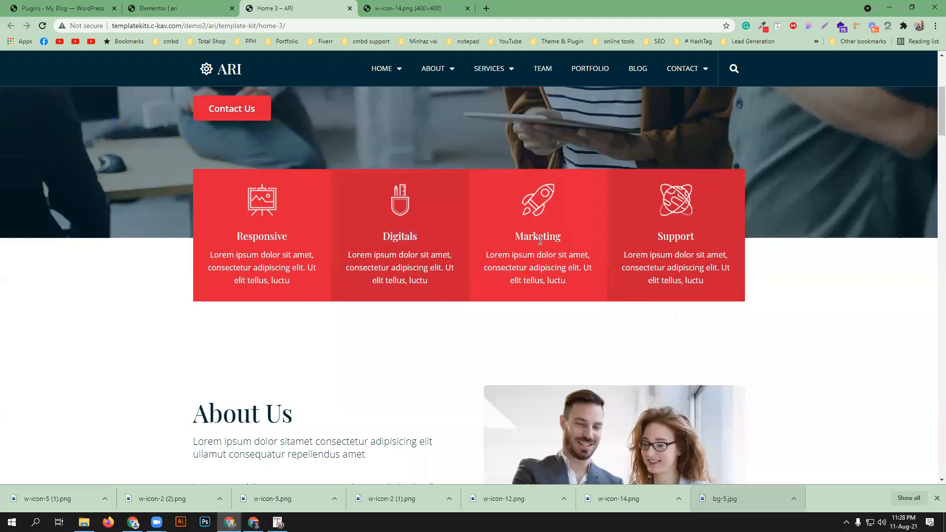
click(207, 7)
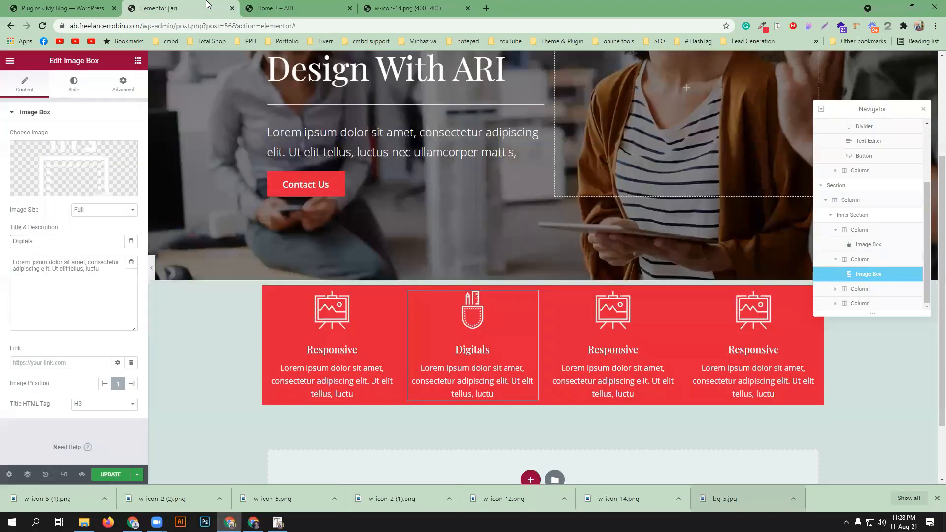
Replace the third image box's icon with the rocket image w-icon-2-1.png from the media library
click(598, 332)
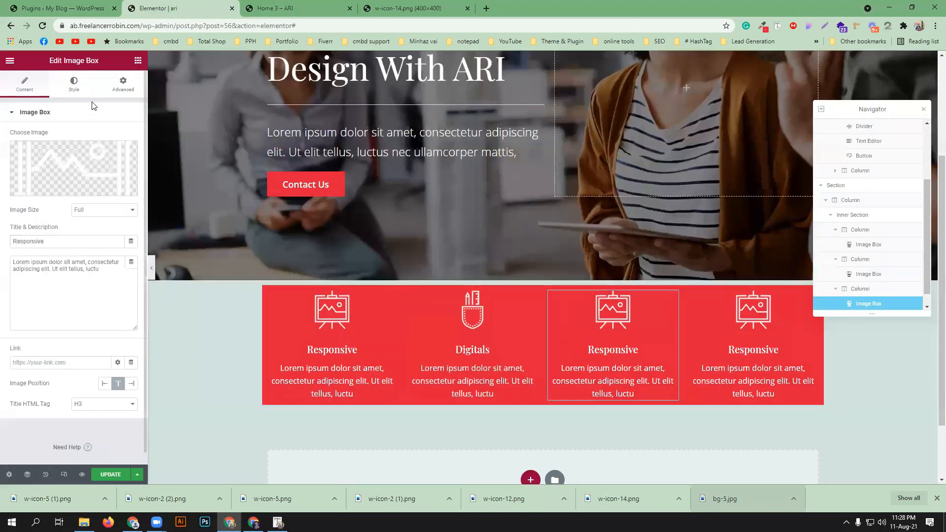
click(96, 154)
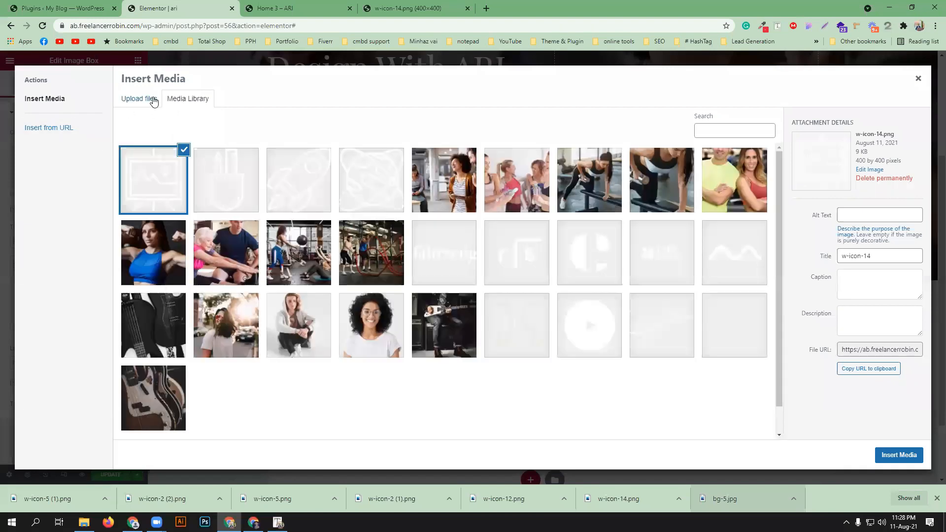
click(295, 185)
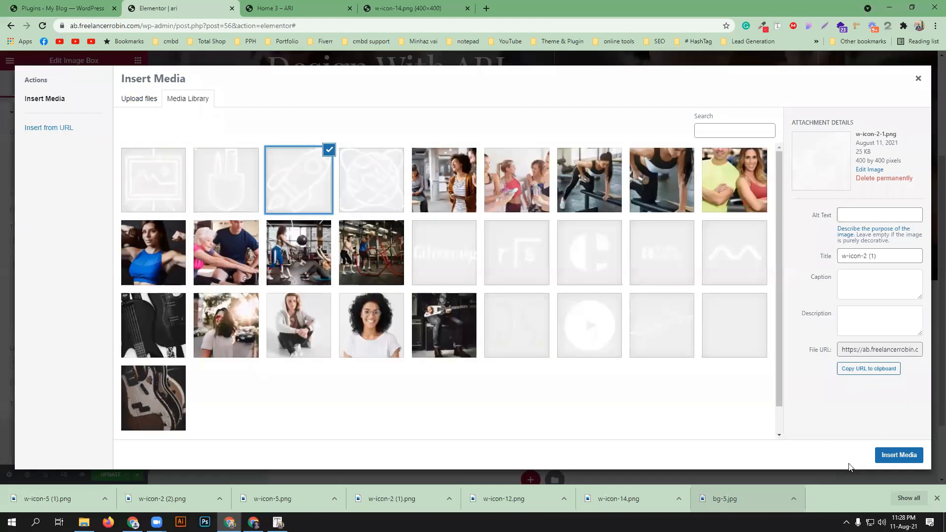
click(899, 455)
Check the third box's title on the reference page and set the third image box's title to "Marketing"
click(389, 5)
click(310, 5)
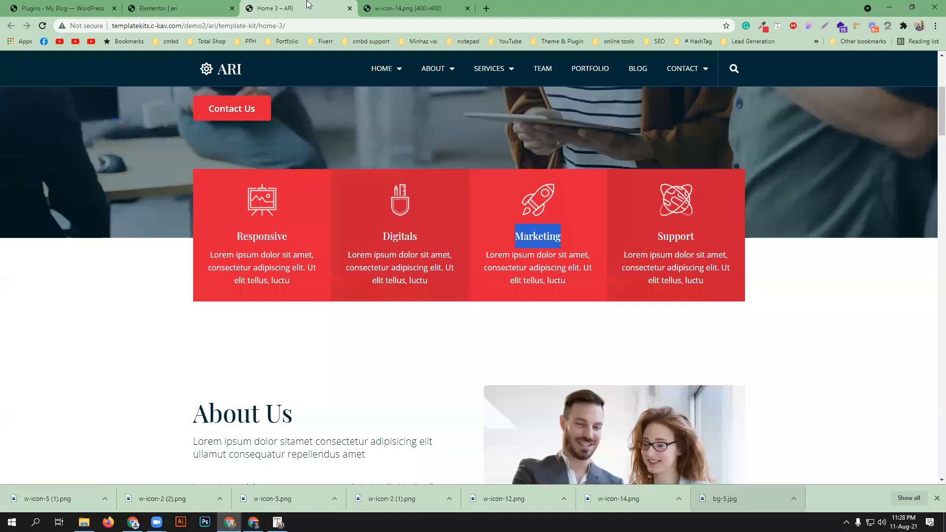
click(178, 7)
double_click(88, 242)
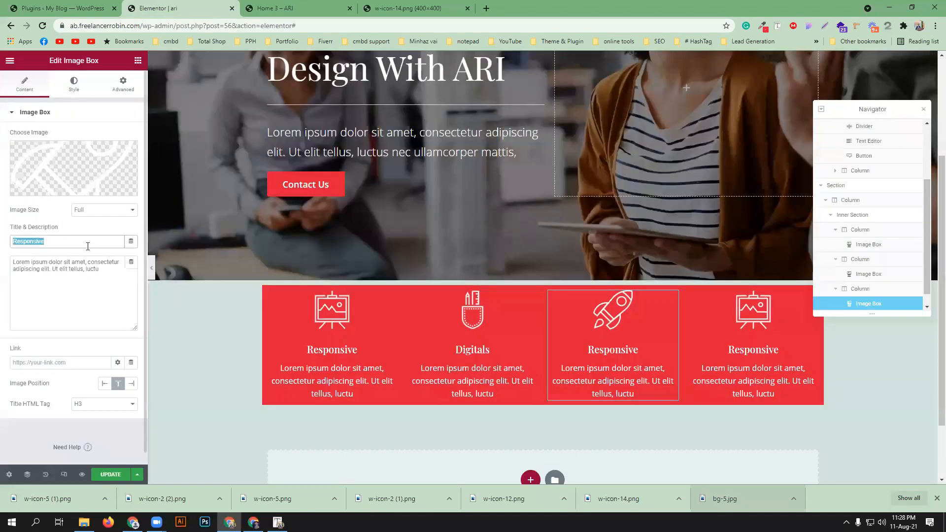
text(Marketing)
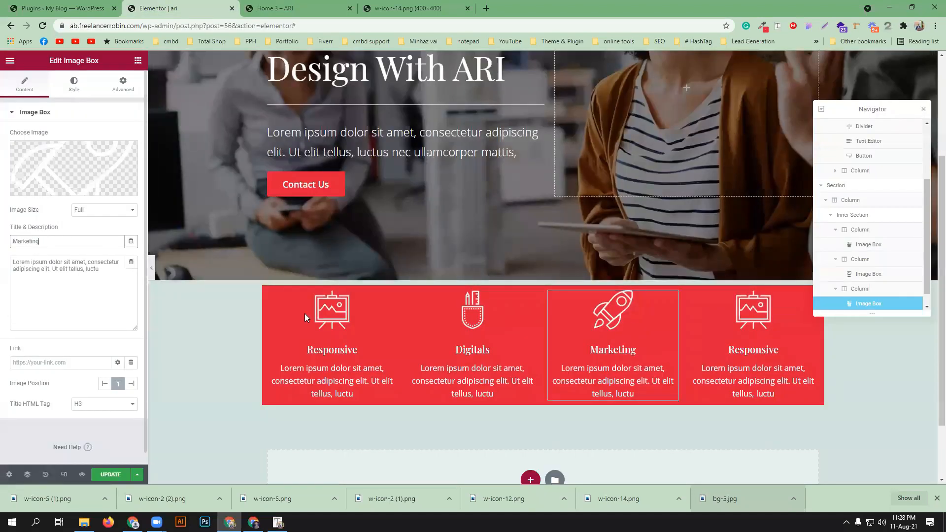
Replace the fourth image box's icon with the globe-like orbit icon from the media library
click(781, 321)
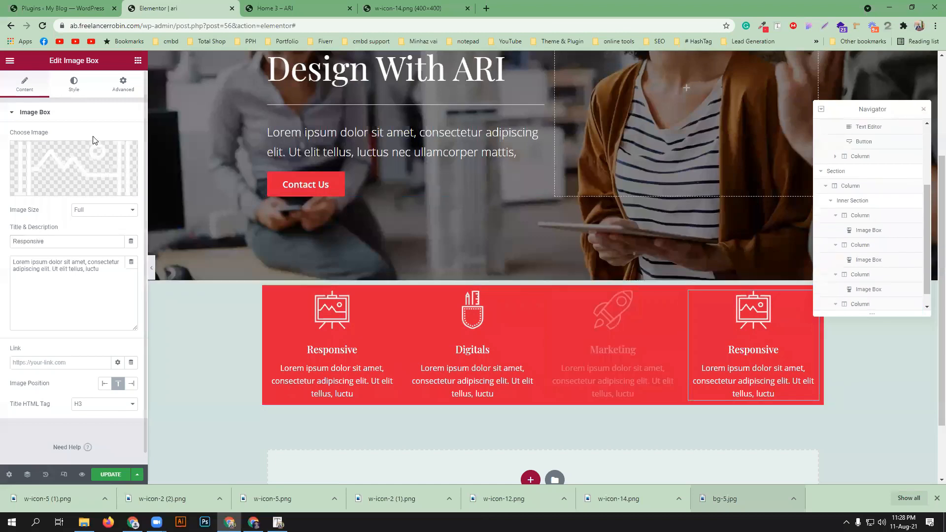
click(84, 185)
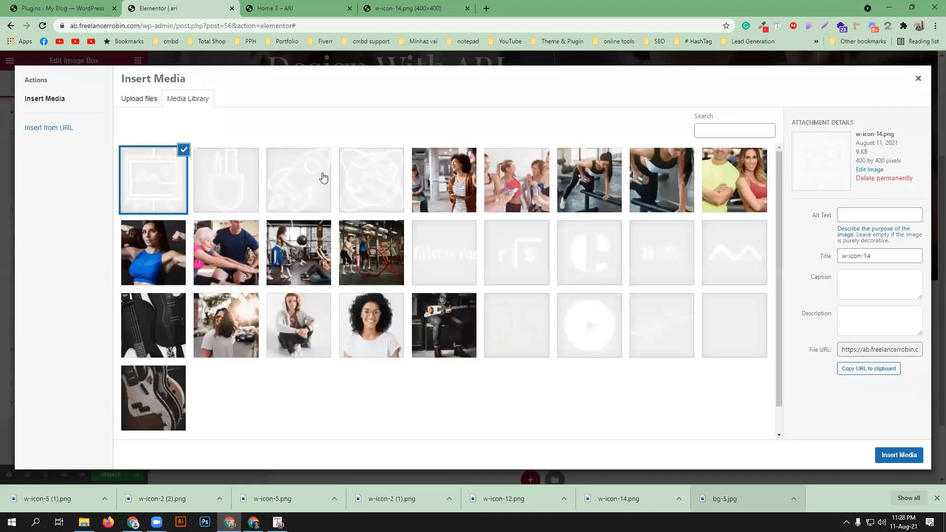
click(364, 183)
click(882, 455)
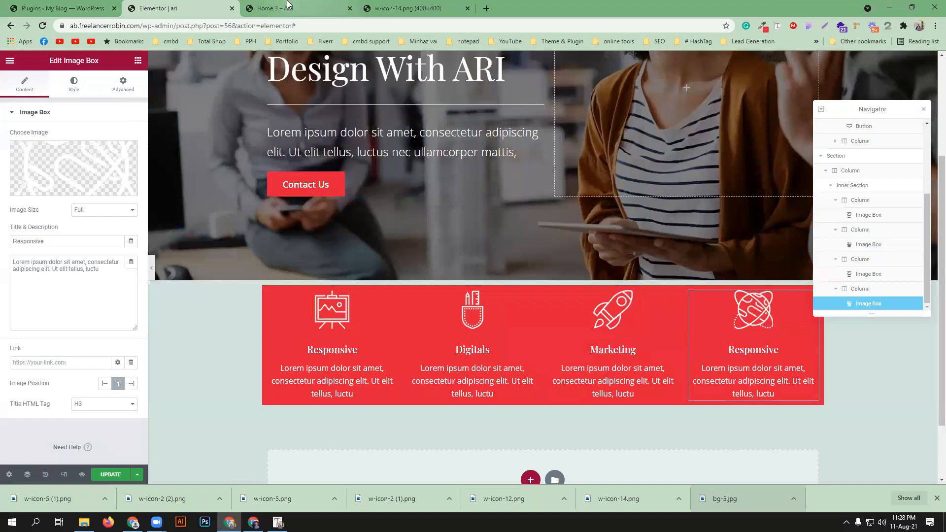
Copy the fourth box's title from the reference page and set the fourth image box's title to "Support"
click(276, 8)
double_click(687, 236)
key(ctrl+c)
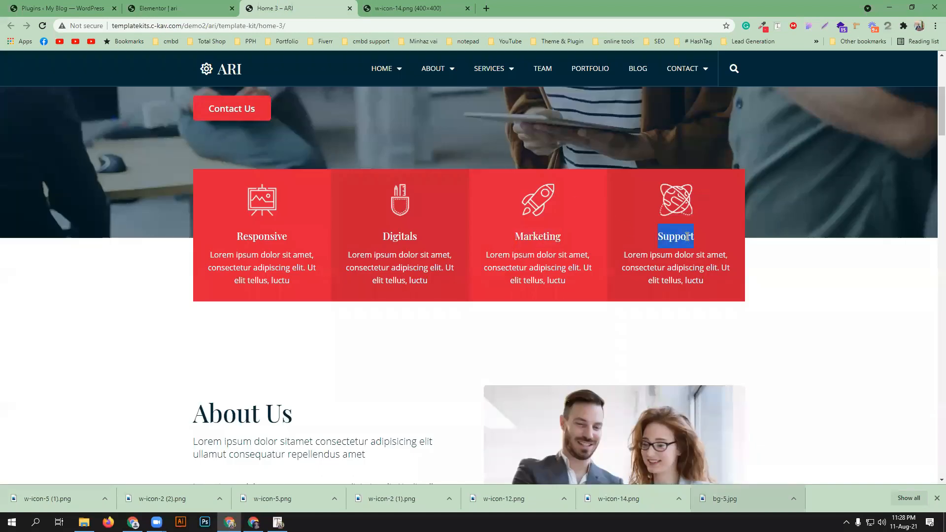
click(197, 8)
double_click(52, 241)
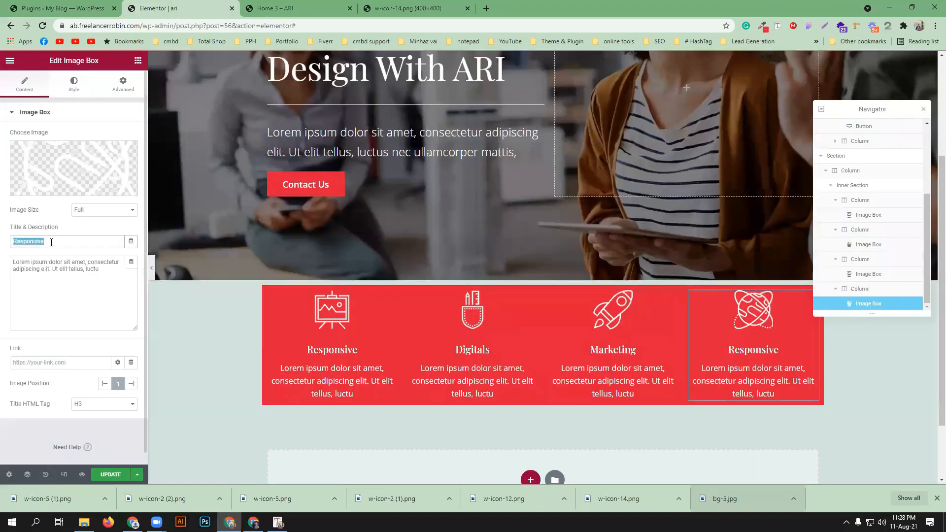
key(ctrl+v)
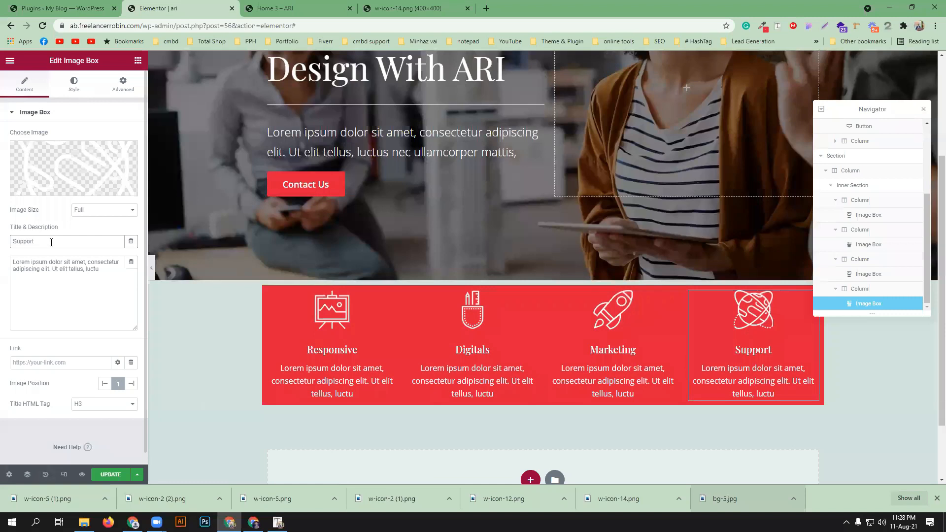
Sample the darker red background colour of the Digitals box on the reference page and return to the Elementor editor
click(276, 8)
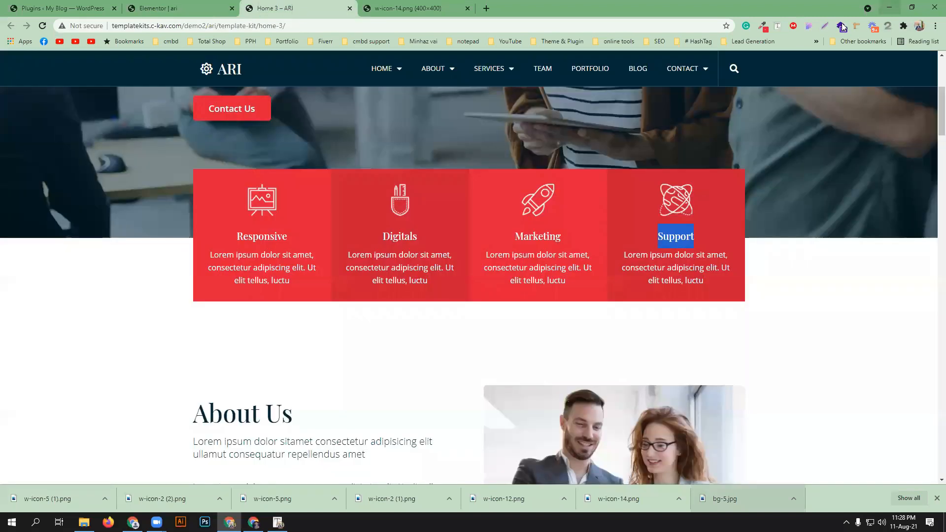
click(762, 25)
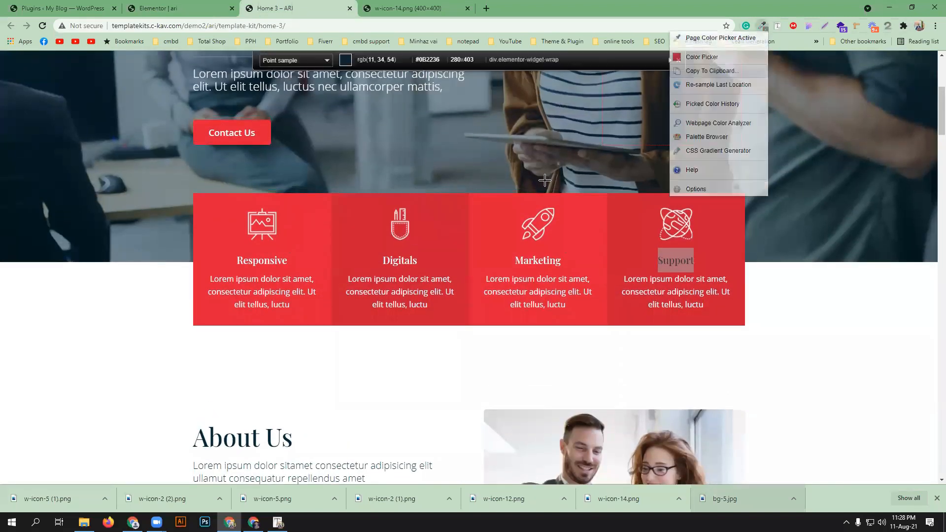
click(714, 36)
click(451, 234)
click(177, 7)
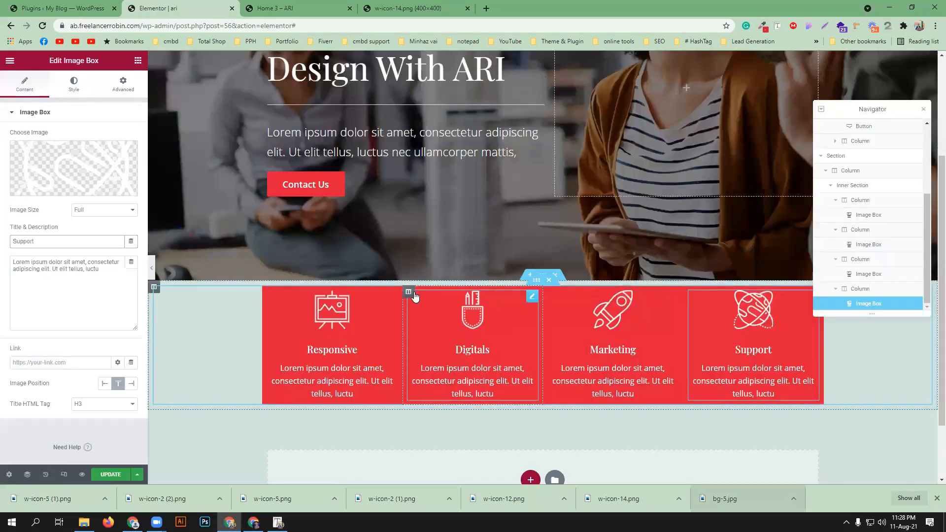
Set the background colour of the Digitals box's column to #C91C33
click(408, 292)
click(74, 84)
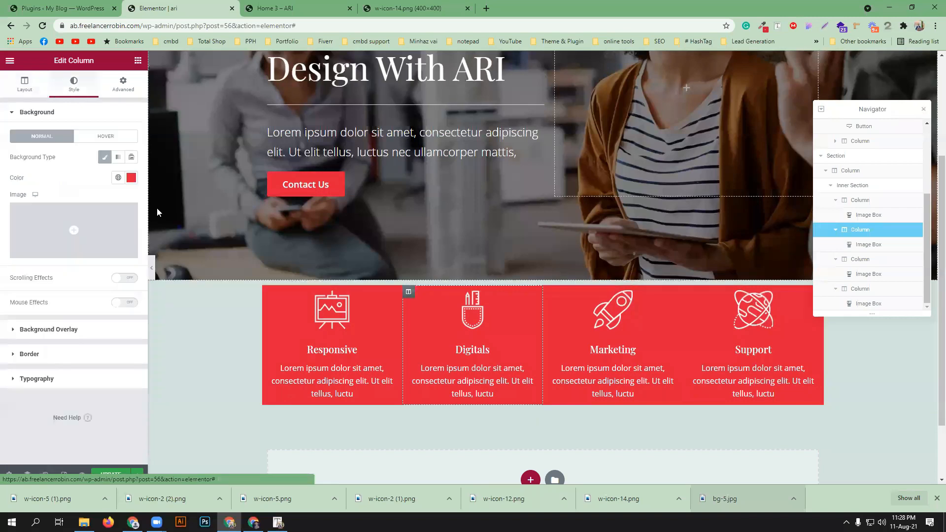
click(131, 177)
triple_click(79, 328)
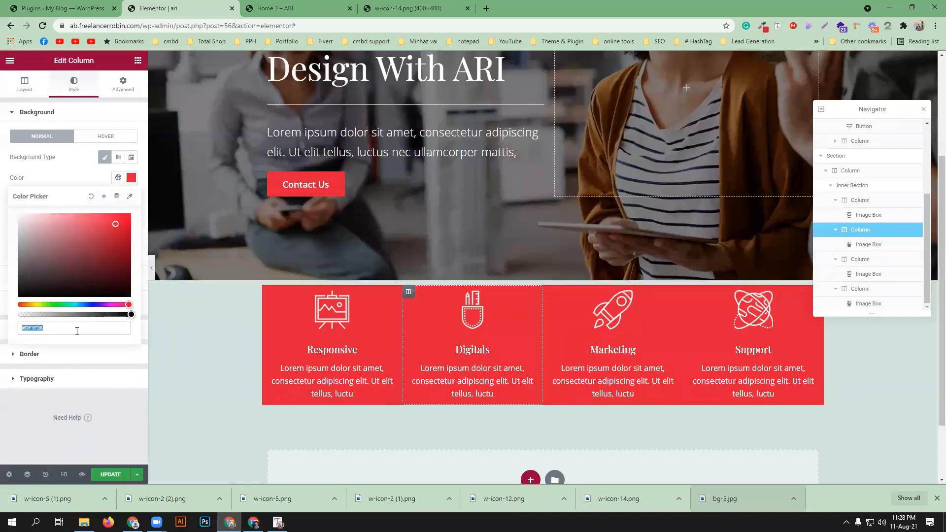
text(#C91C33)
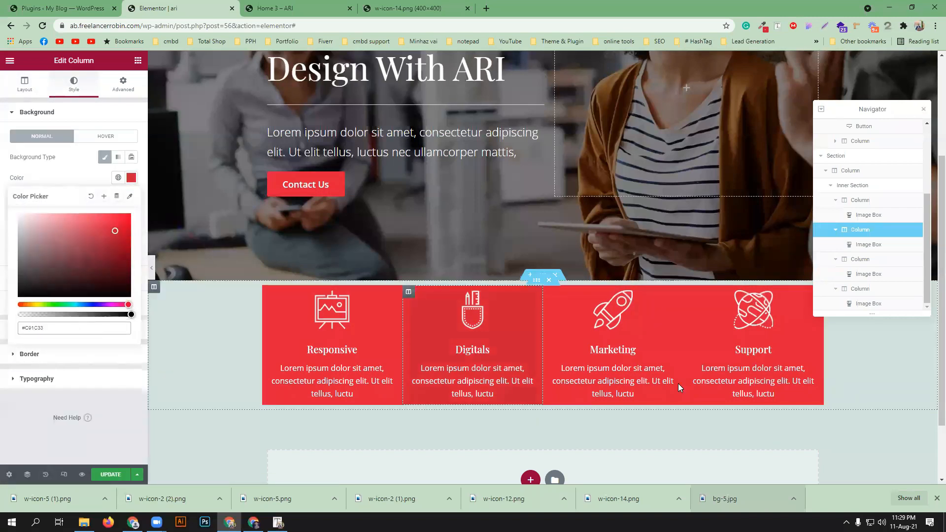
Set the Support box's column background colour to #C91C33 as well
click(689, 293)
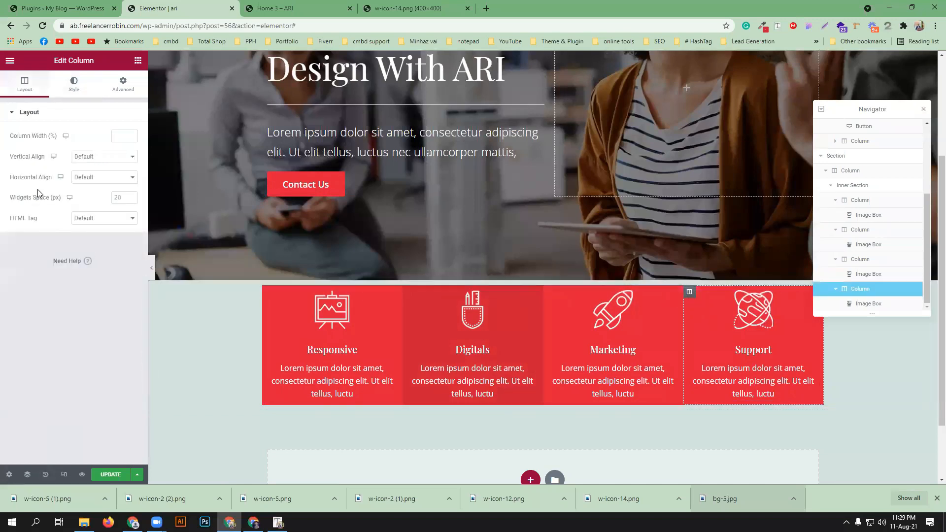
click(73, 90)
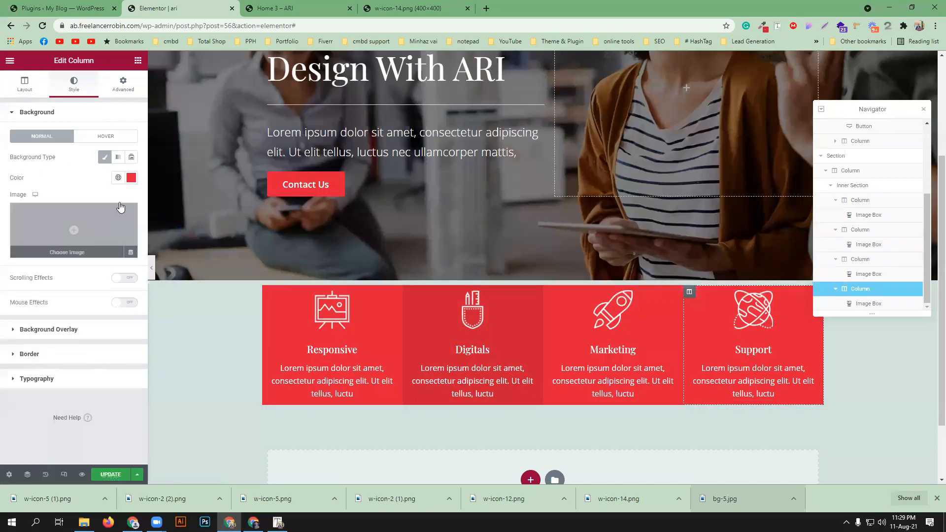
click(131, 177)
triple_click(79, 328)
text(#C91C33)
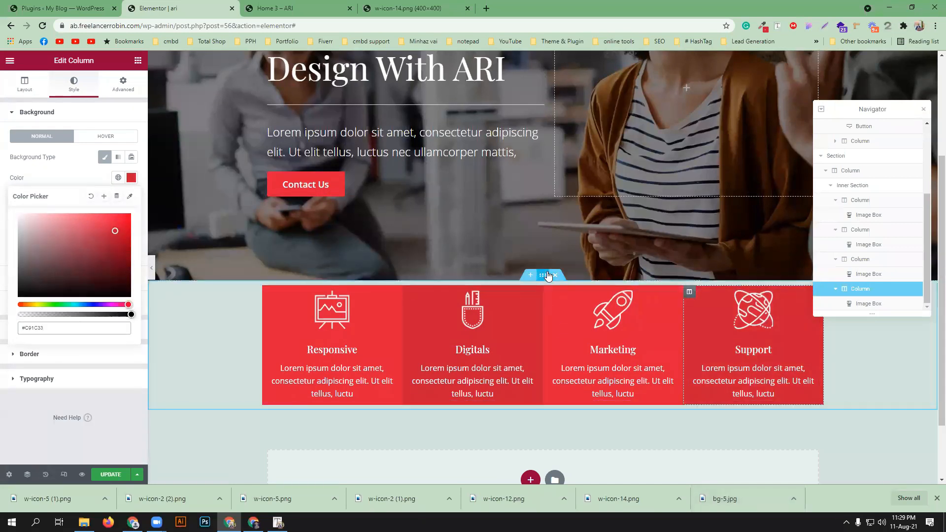
Give the outer section around the four boxes a Classic background in white, #FFFFFF
click(542, 275)
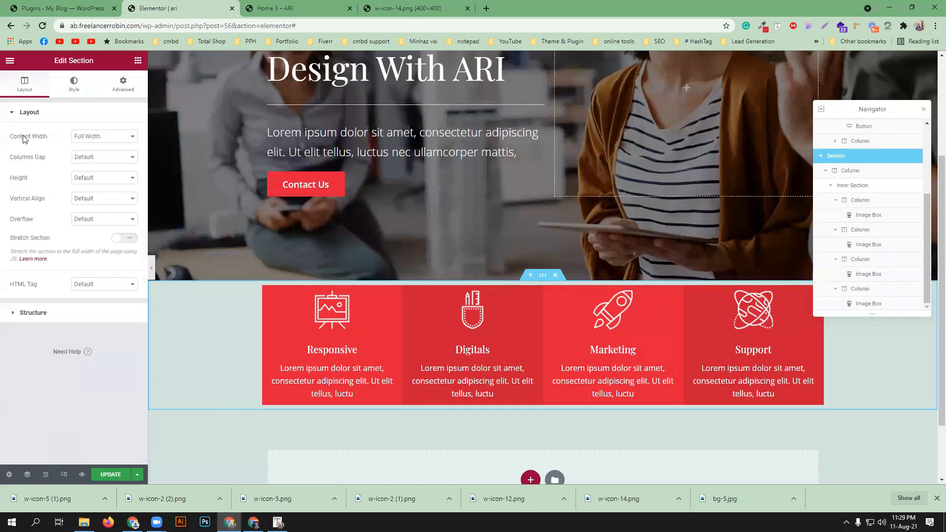
click(82, 90)
click(92, 157)
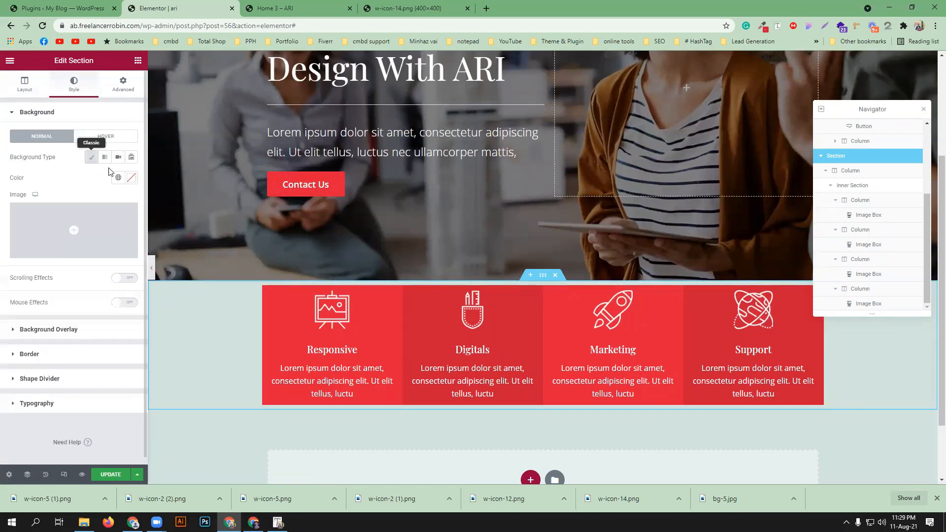
click(132, 178)
text(#FFFFFF)
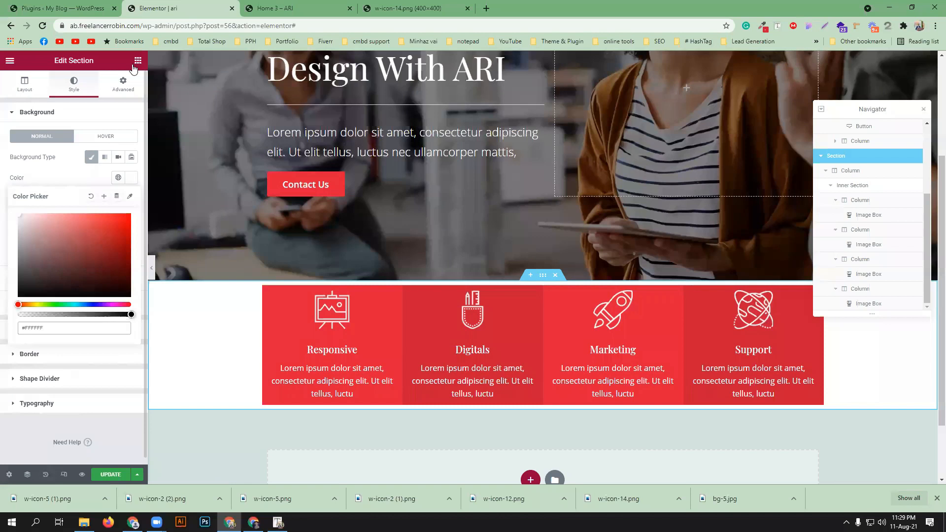
Check the box row's overlap with the hero on the reference page and set the inner section's unlinked top margin to -130 px
click(349, 6)
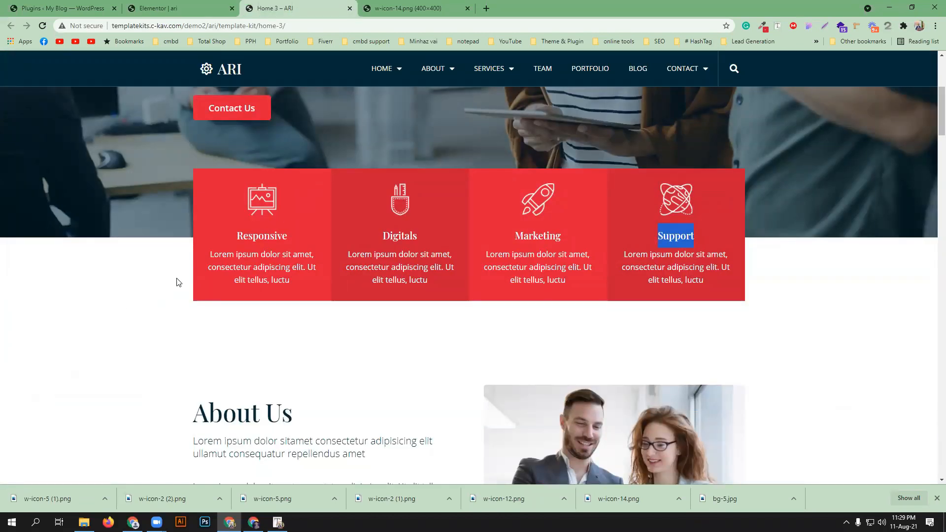
click(253, 274)
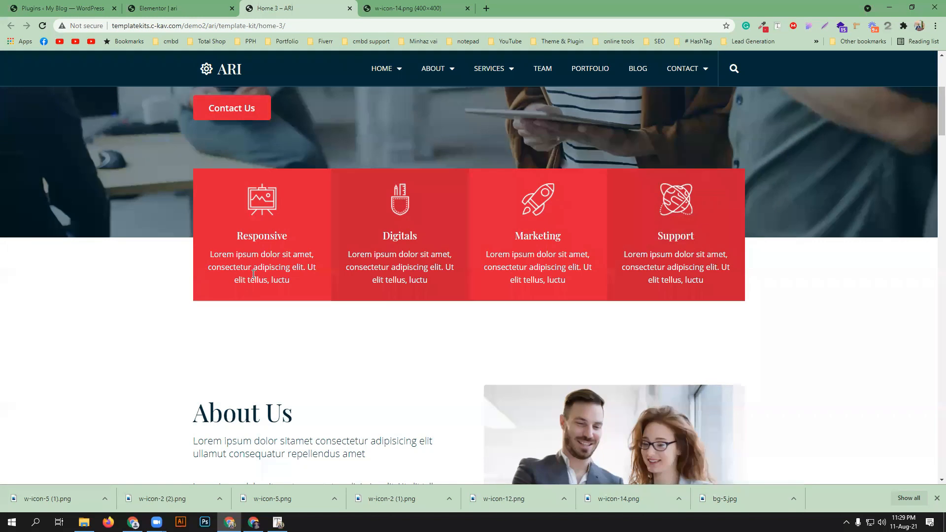
click(177, 8)
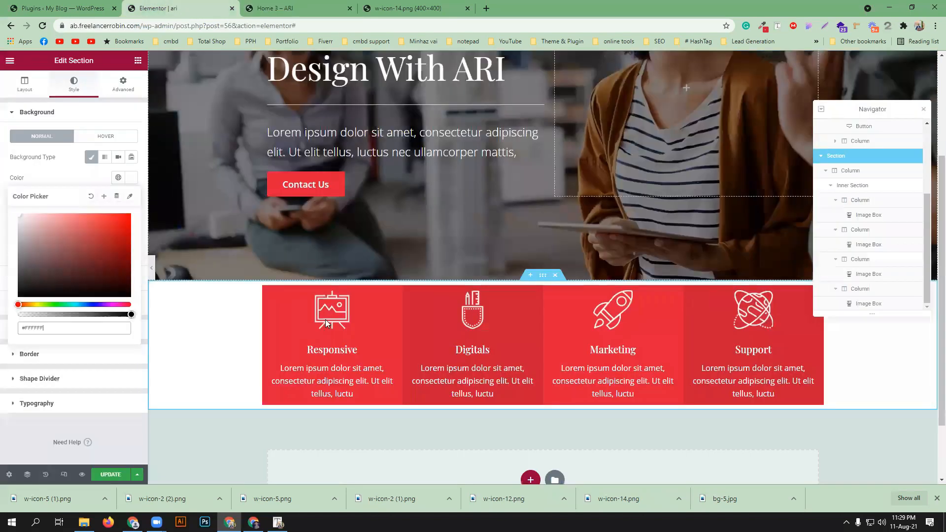
click(539, 281)
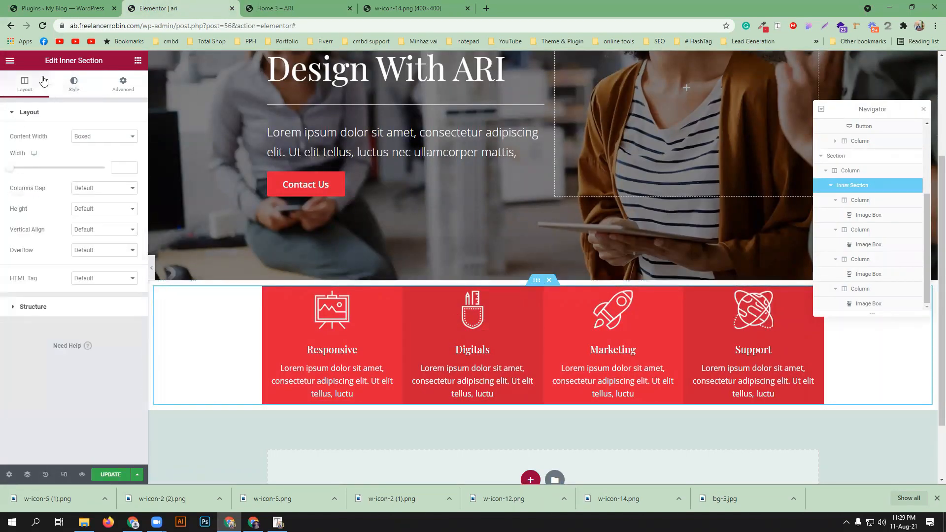
click(123, 84)
click(129, 148)
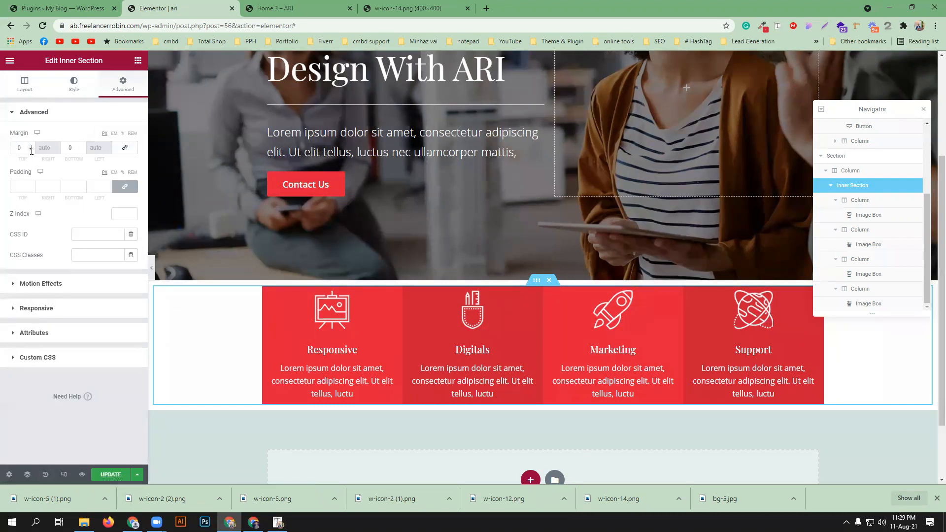
drag(31, 150, 31, 150)
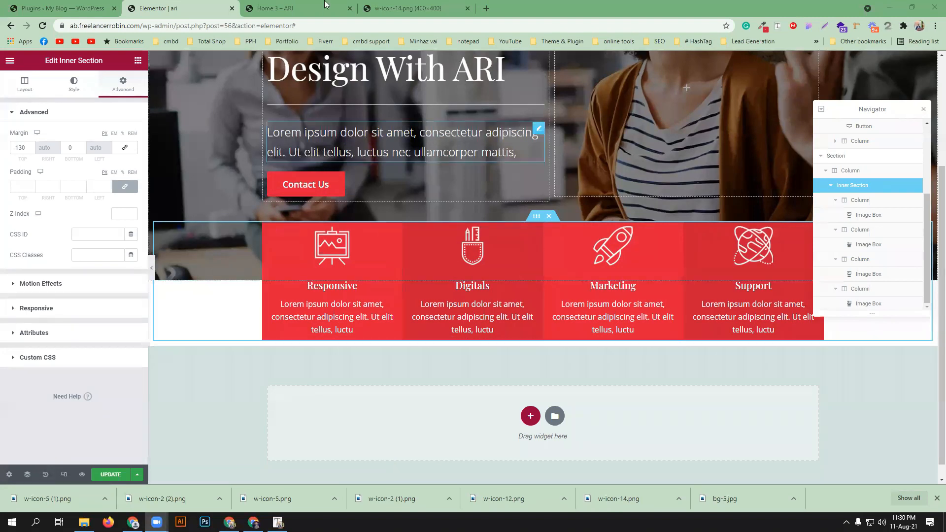
Compare the box row's position with the reference page, update the page and open a preview of the changes
click(301, 8)
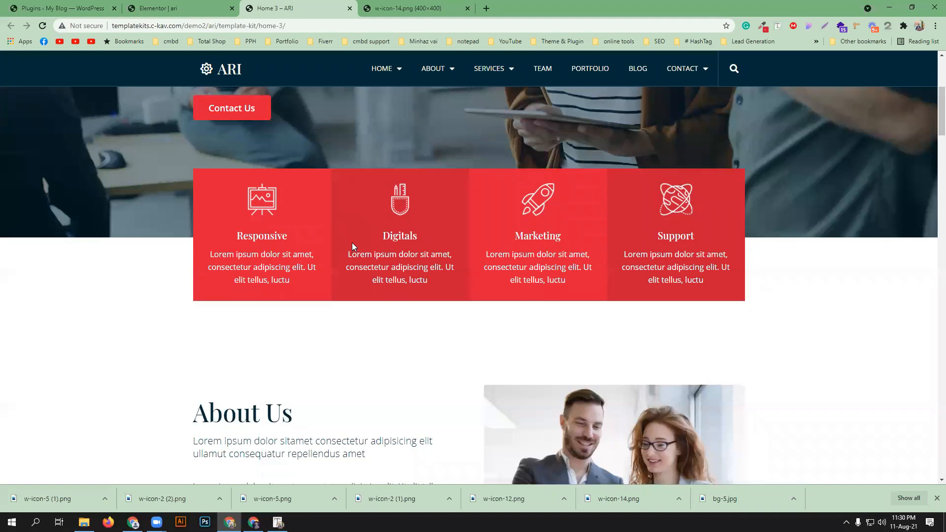
scroll(337, 275, up, 1)
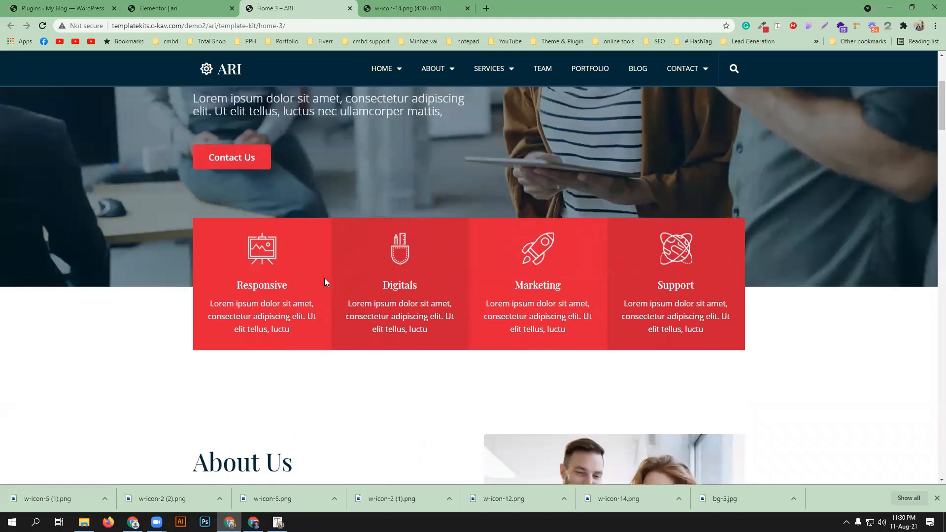
click(196, 4)
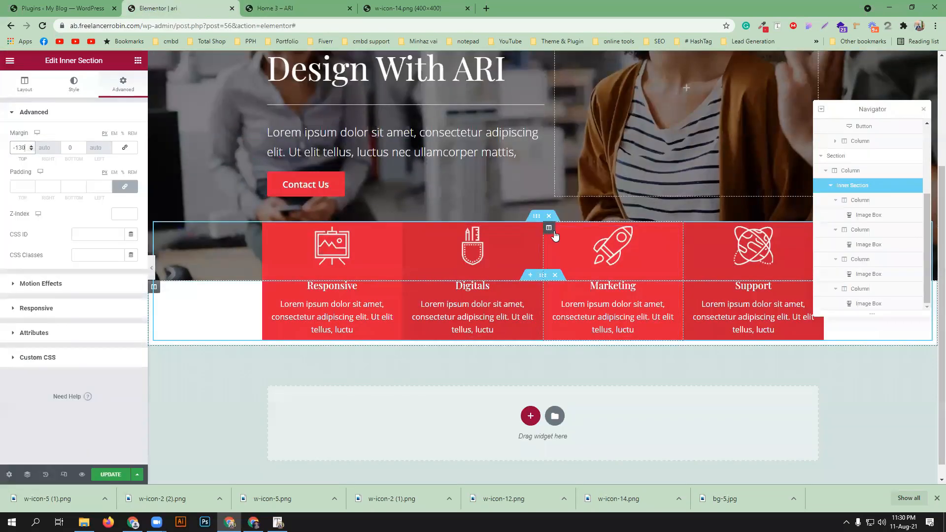
scroll(458, 210, up, 3)
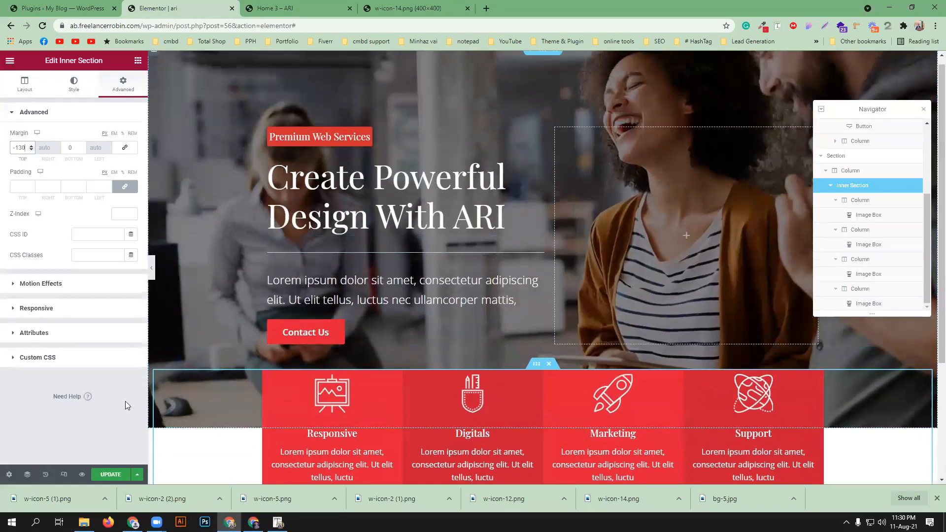
click(101, 475)
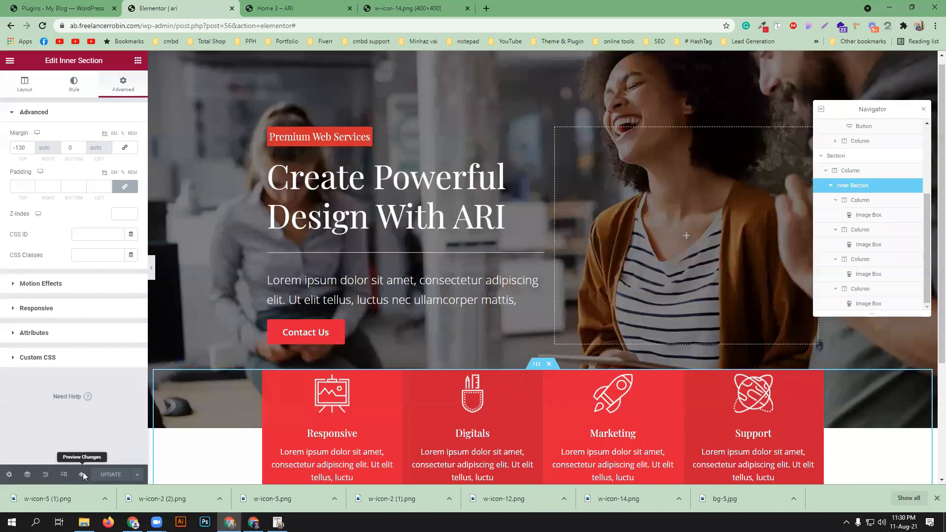
click(82, 475)
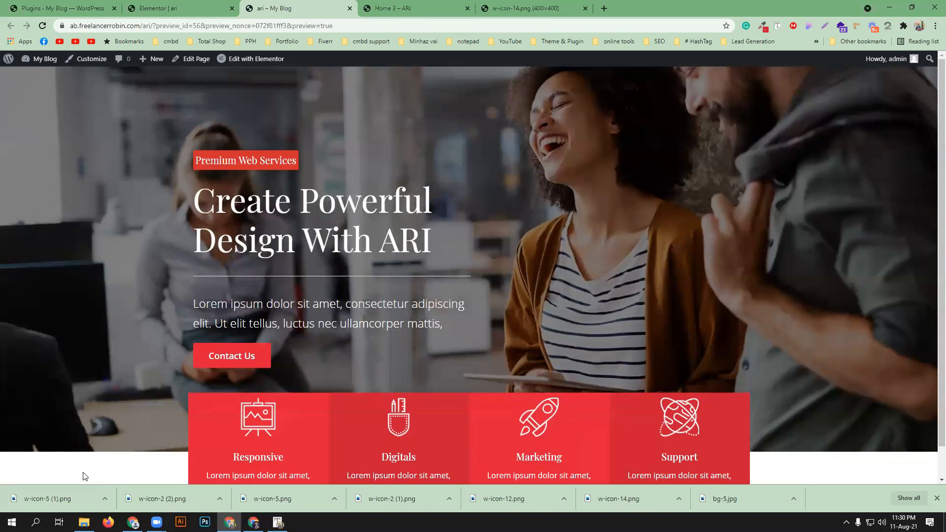
click(935, 498)
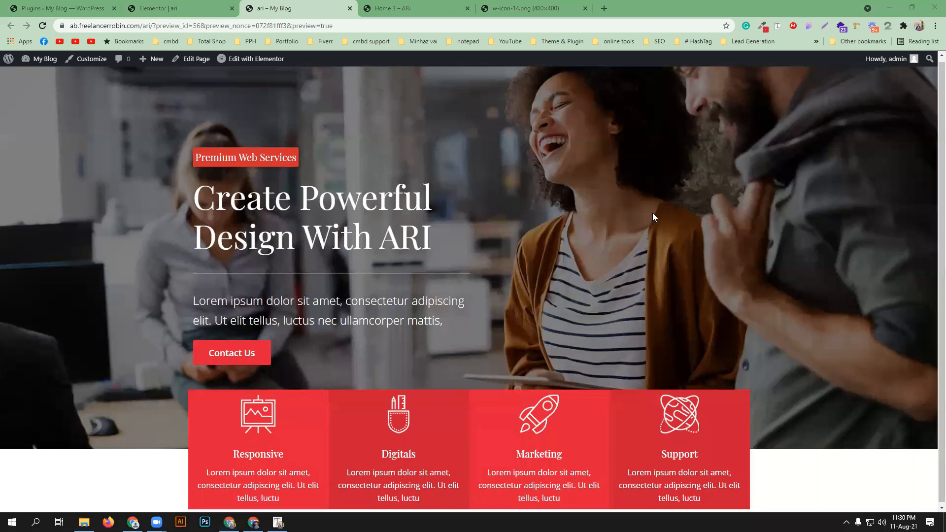
Compare the previewed hero and feature row with the reference page and the editor, and close the preview
click(411, 8)
scroll(398, 238, up, 2)
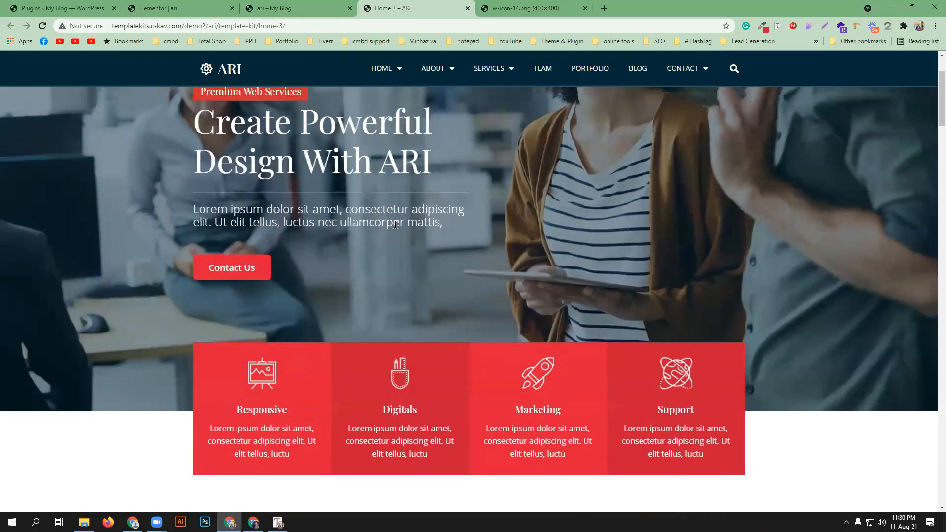
scroll(345, 276, up, 1)
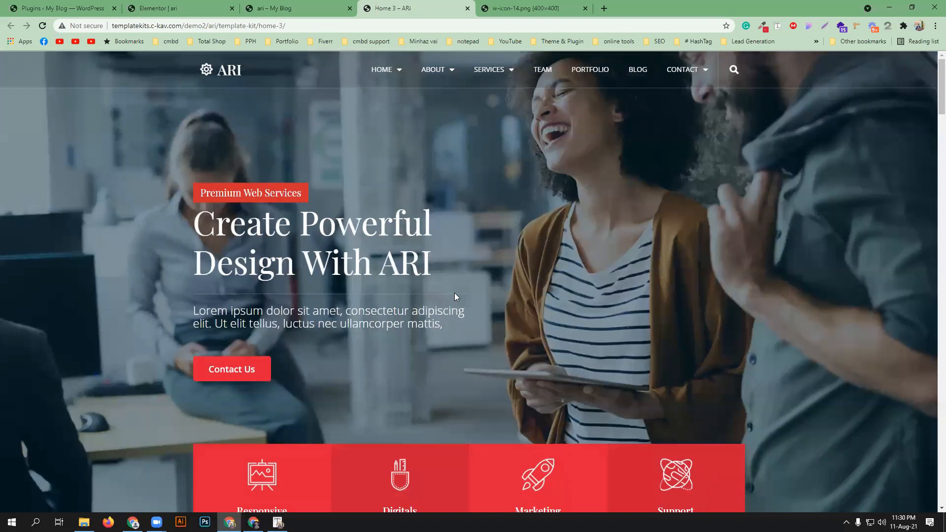
click(318, 6)
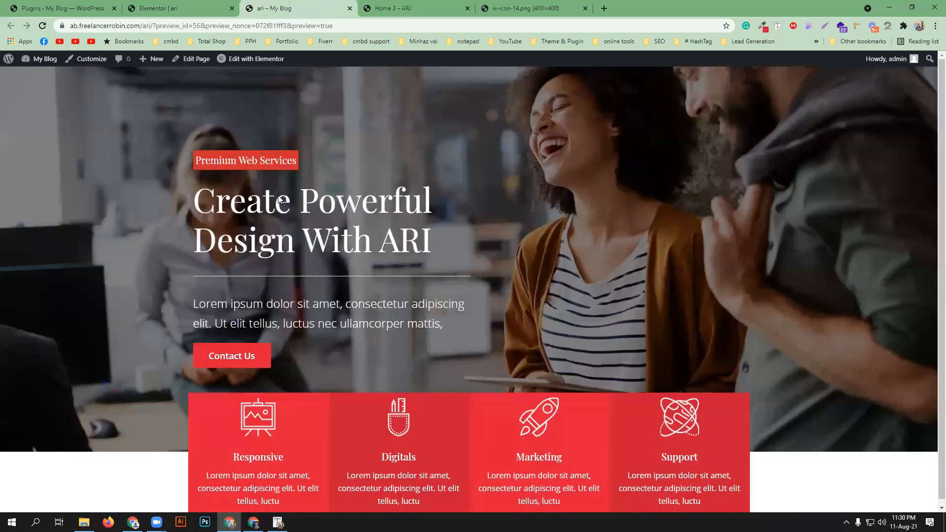
click(187, 8)
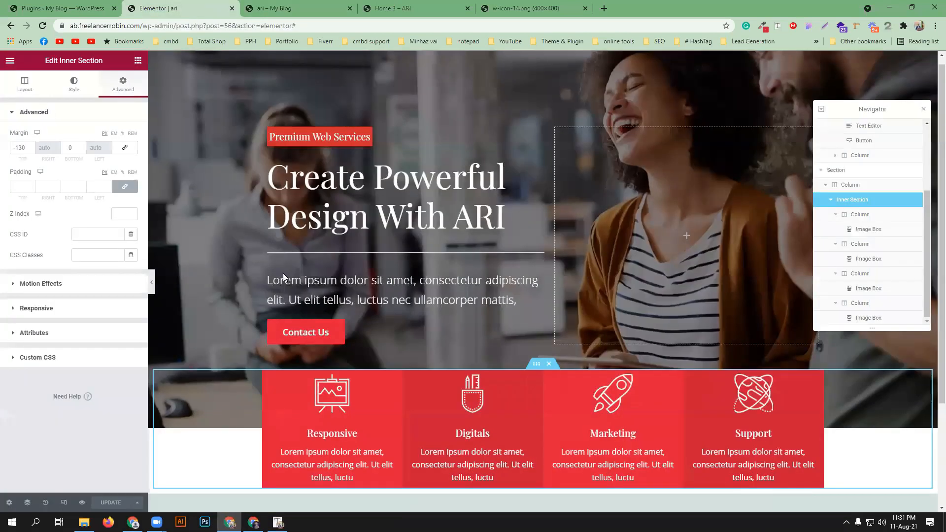
scroll(557, 344, down, 2)
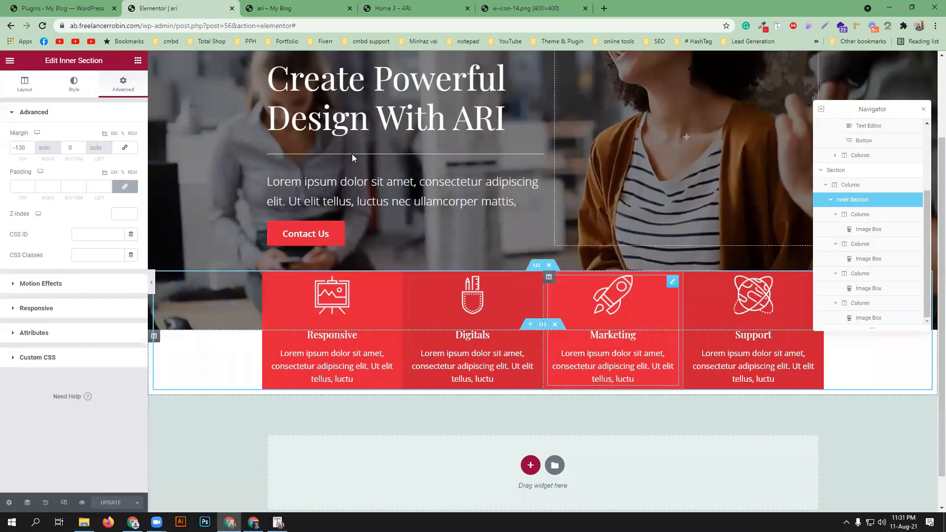
click(394, 8)
scroll(497, 261, down, 4)
click(296, 8)
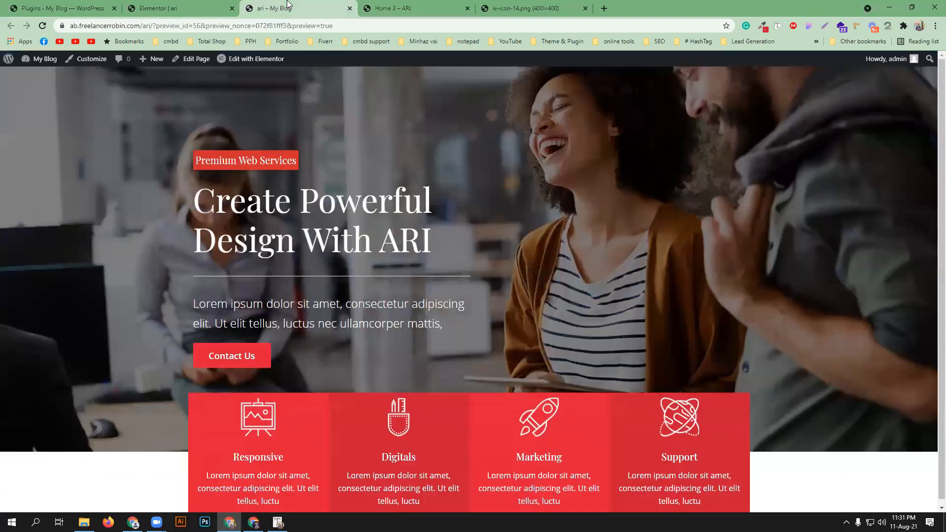
click(349, 7)
Check the About Us section on the reference page and add a single-column section below the feature row
scroll(499, 361, down, 6)
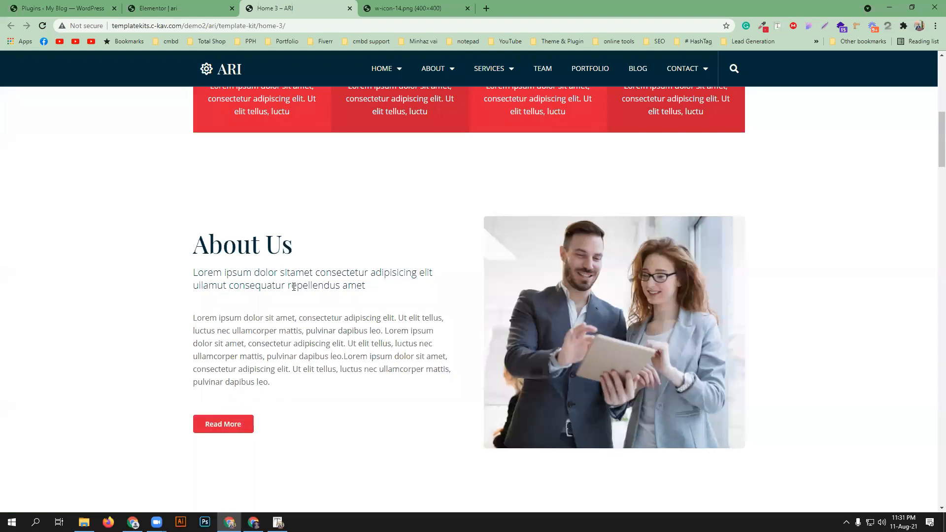
click(197, 7)
scroll(550, 368, down, 1)
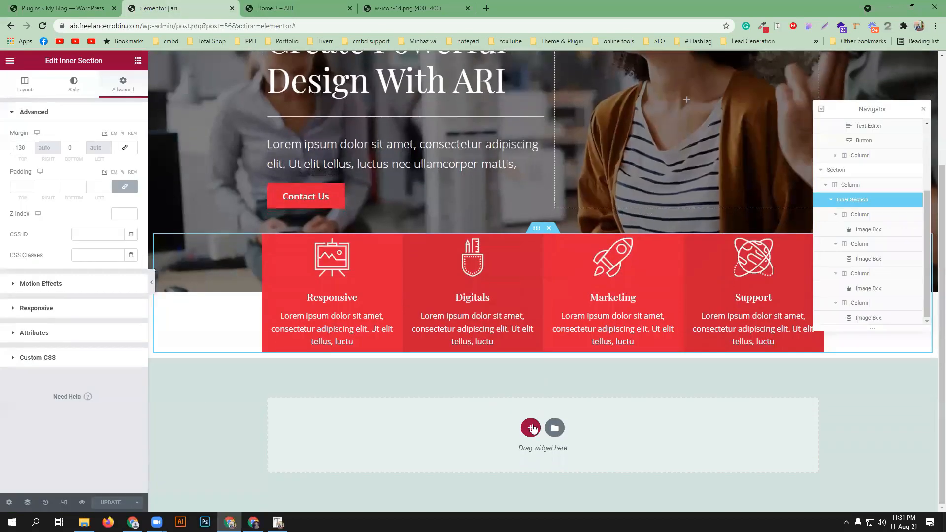
click(531, 428)
click(411, 454)
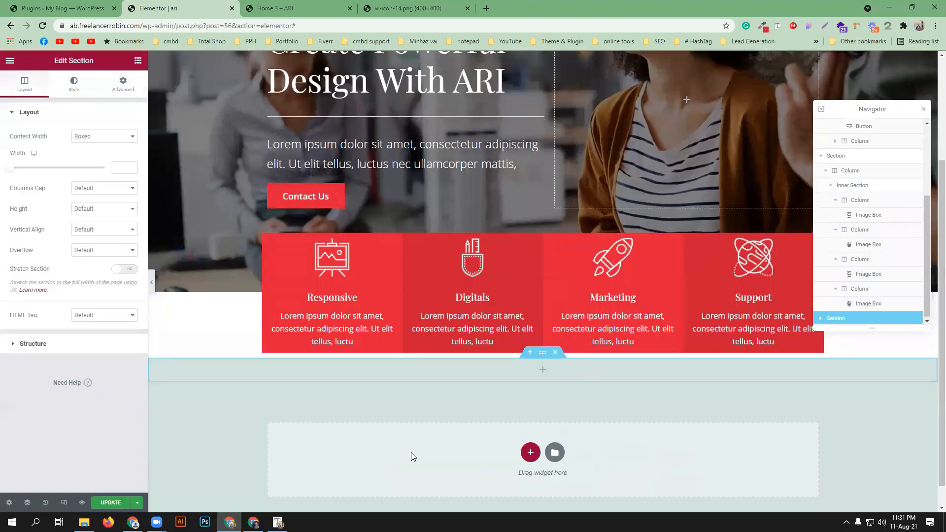
Set the new section's content width to Full Width and place a two-column Inner Section inside it
click(119, 136)
click(112, 155)
click(138, 61)
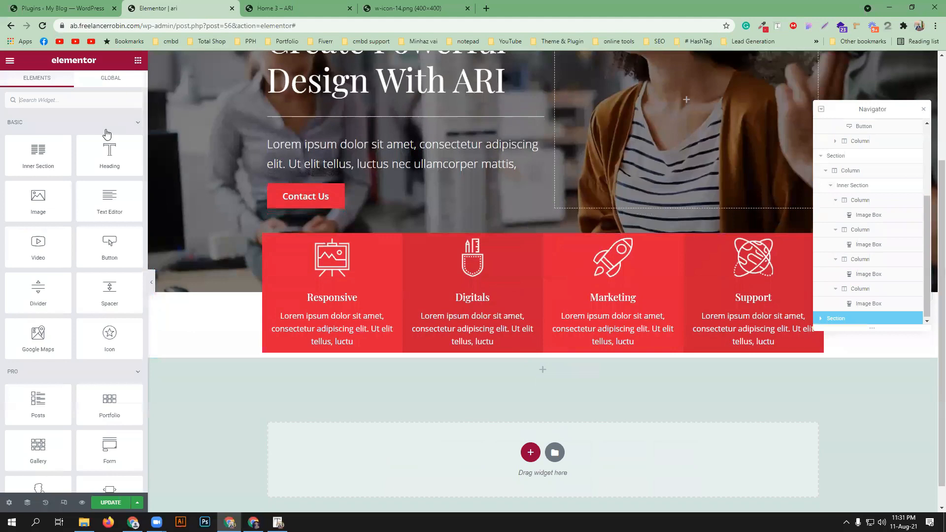
drag(54, 157, 563, 375)
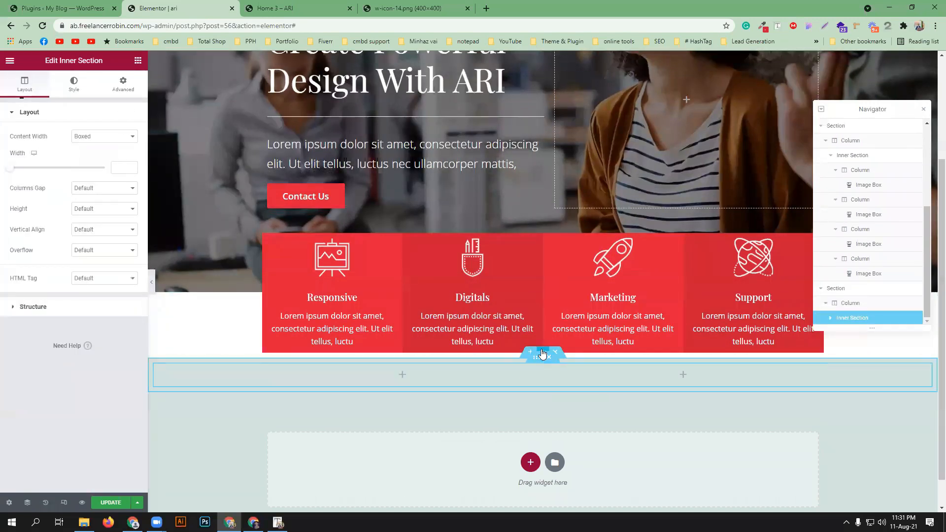
Give the new outer section below the feature row a classic white #FFFFFF background
click(542, 354)
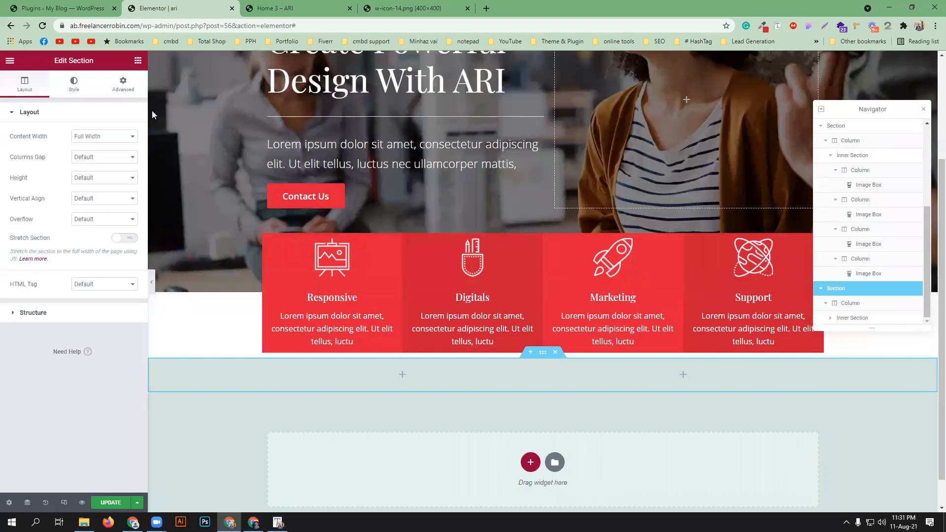
click(75, 84)
click(90, 157)
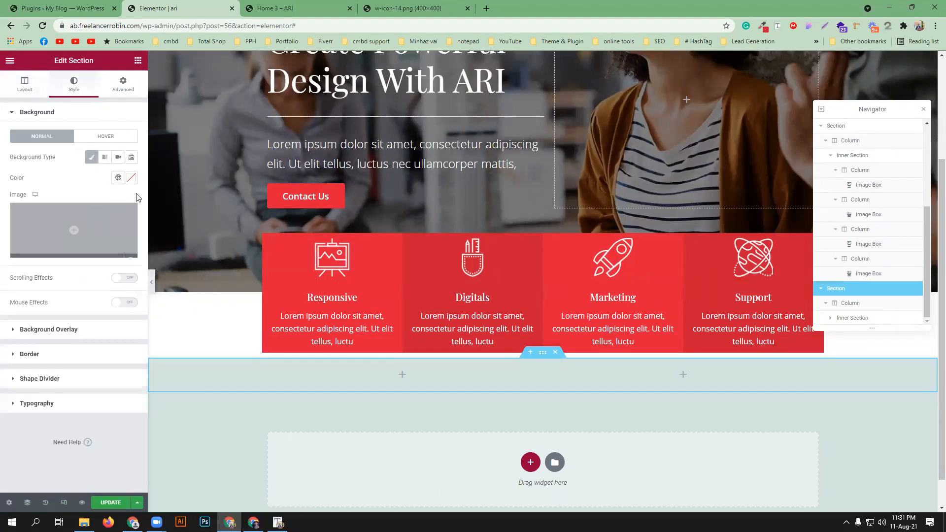
click(131, 177)
click(40, 217)
drag(12, 213, 2, 203)
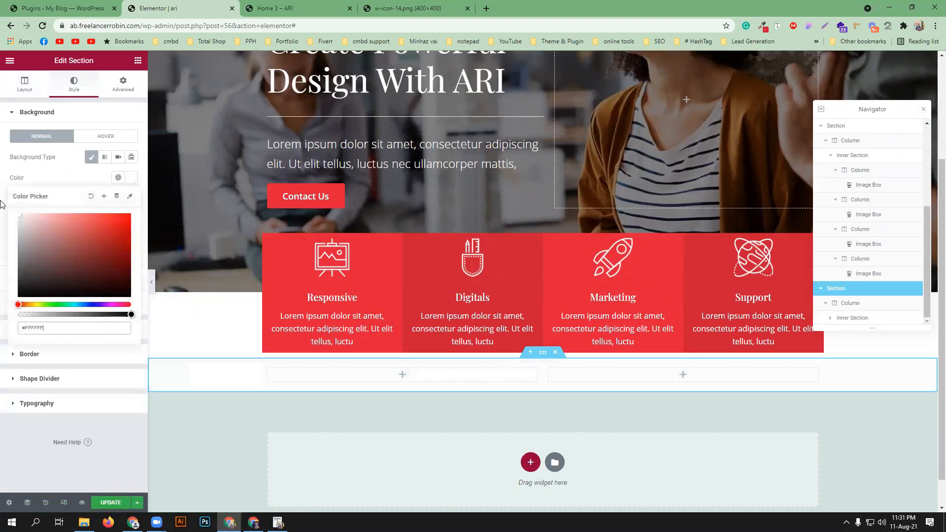
click(606, 372)
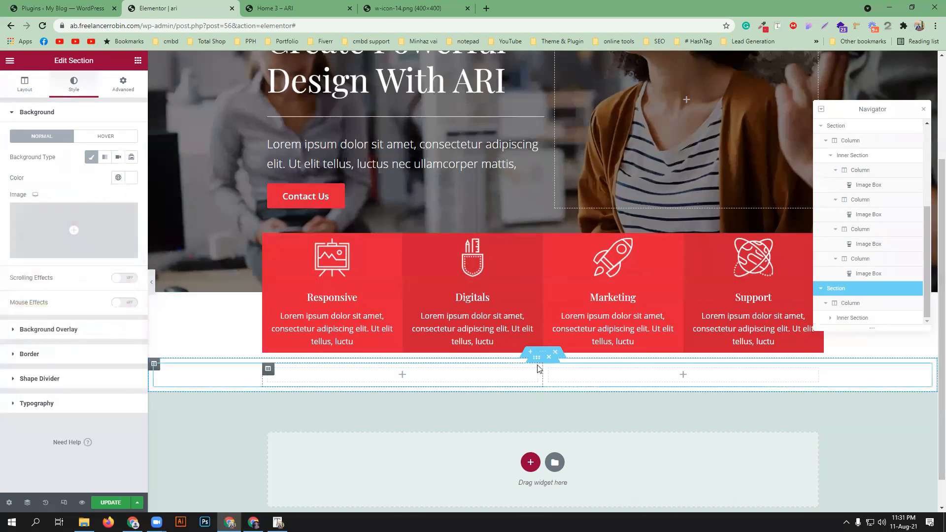
Measure the vertical gap between the red feature boxes and the About Us section on the reference page
click(320, 8)
scroll(355, 194, up, 2)
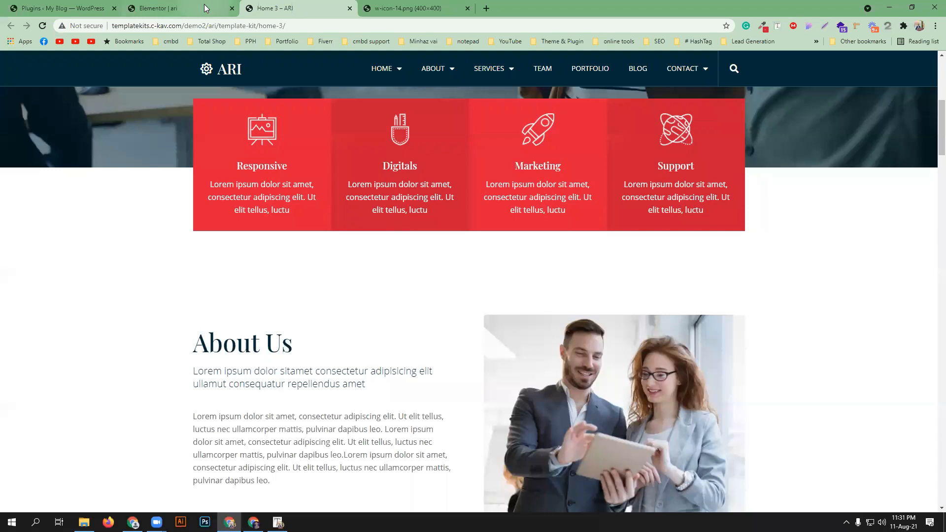
click(855, 25)
drag(334, 245, 347, 324)
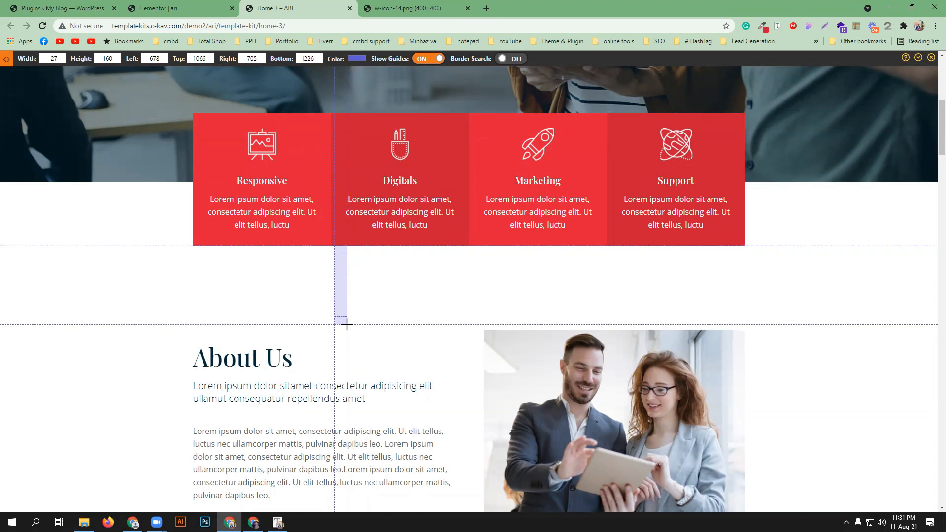
click(177, 8)
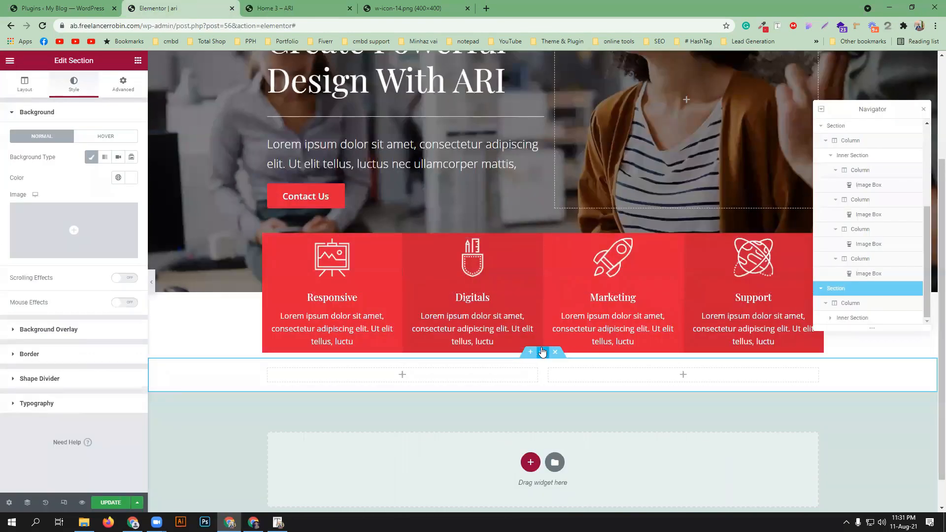
Try a top margin of 150 px on the new section and reset it to 0
click(123, 84)
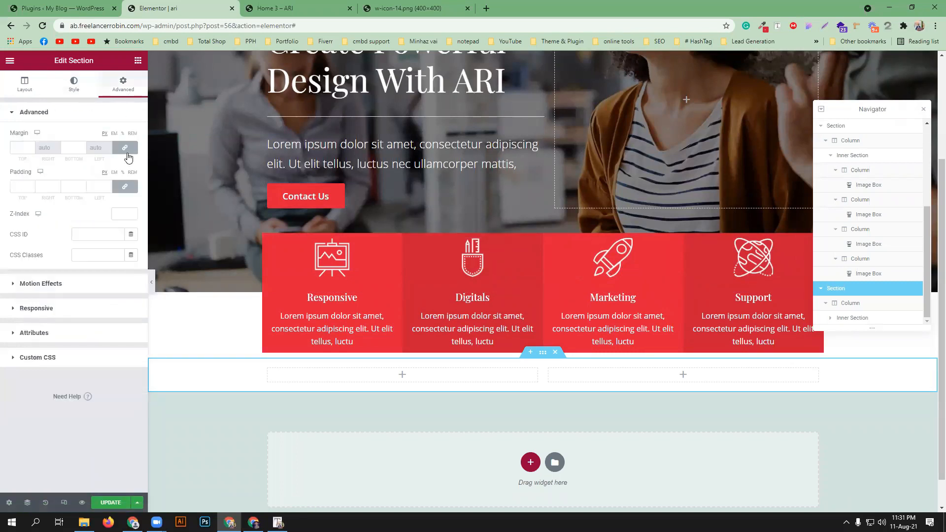
text(150)
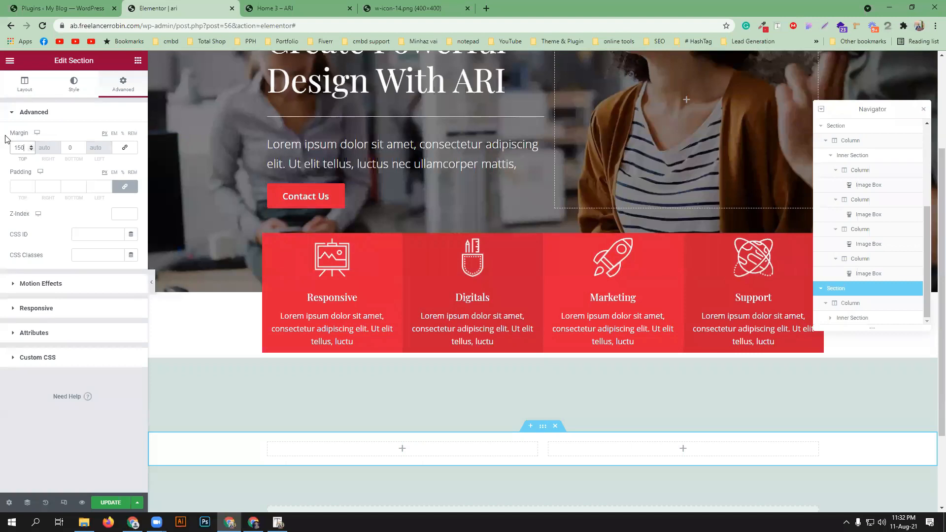
text(15)
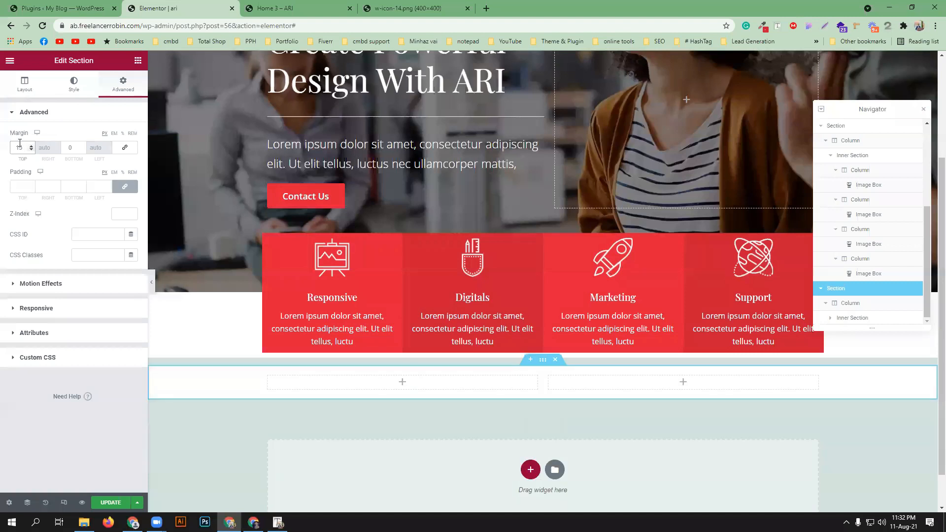
text(0)
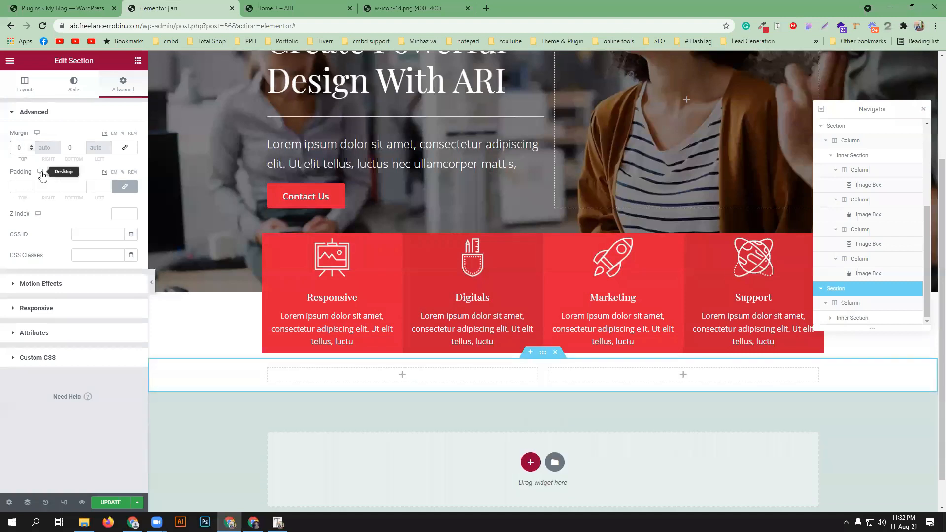
Unlink the new section's padding values and set its top padding to 150 px
click(124, 186)
text(150)
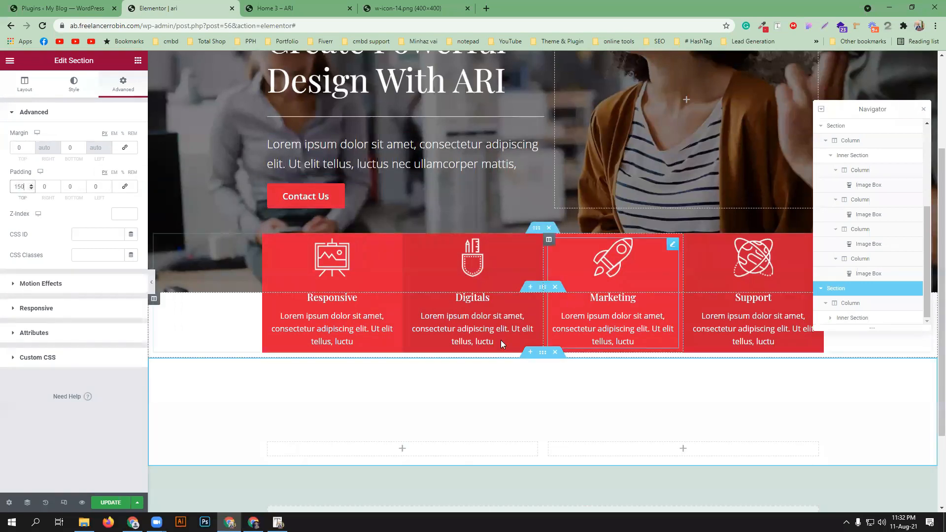
scroll(468, 345, down, 1)
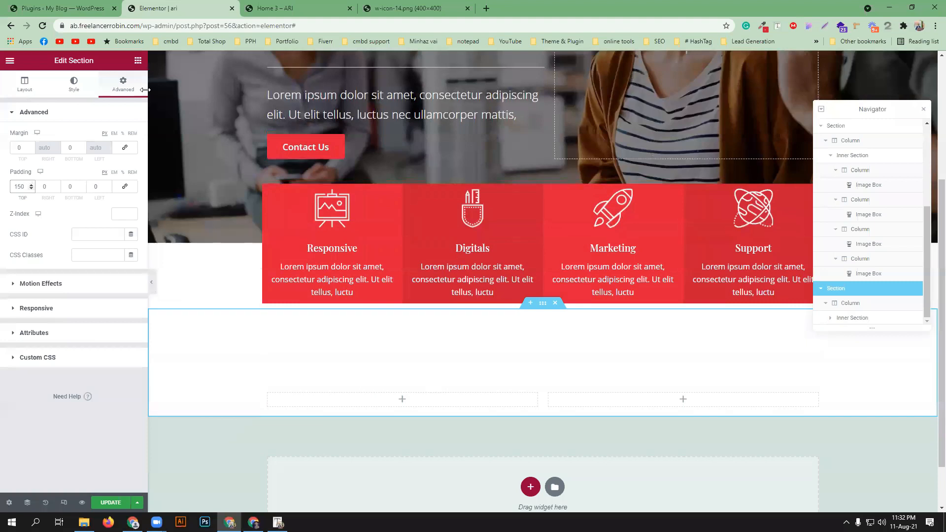
Close the measuring overlay on the reference page and copy its "About Us" heading text
click(137, 61)
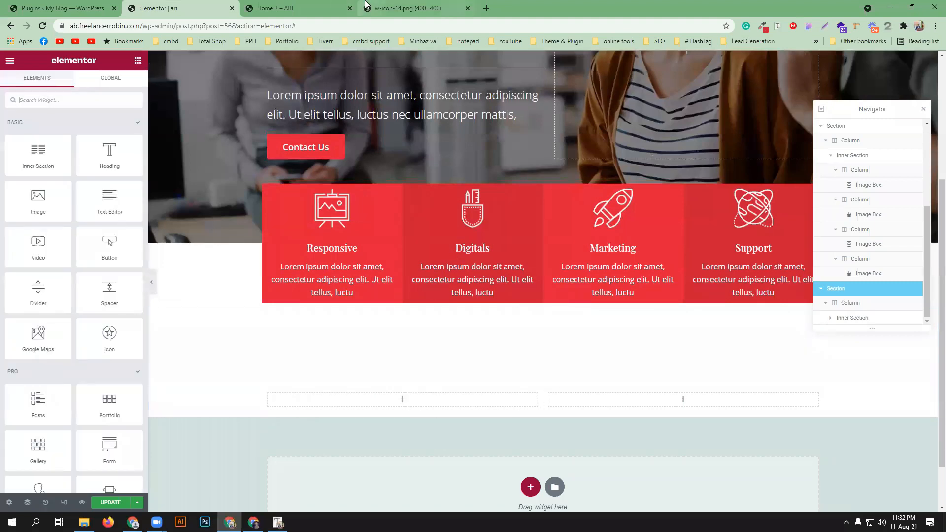
click(325, 9)
click(255, 367)
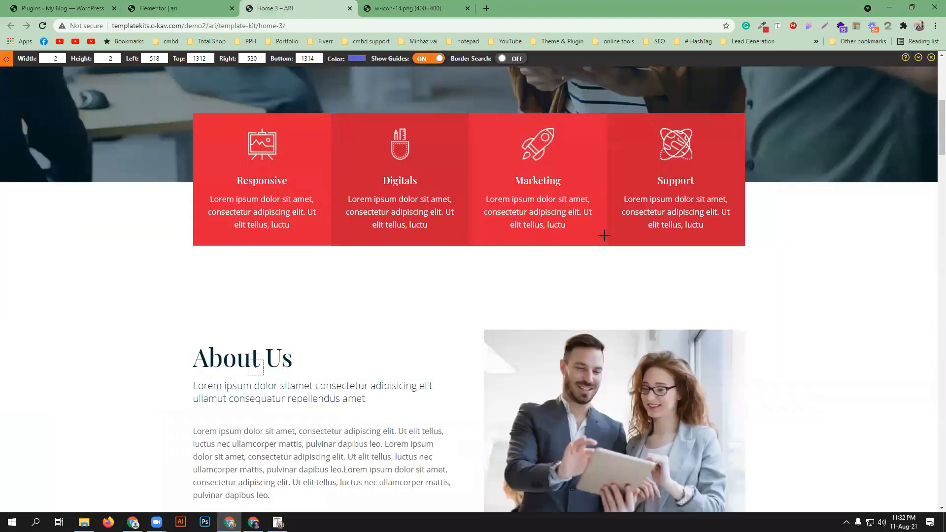
click(930, 58)
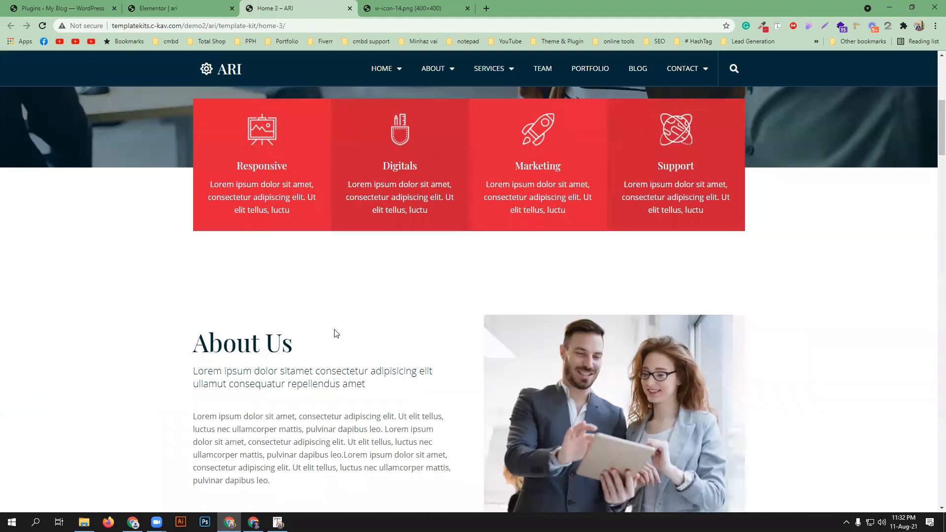
triple_click(264, 342)
key(ctrl+c)
Add a Heading widget to the first column of the new inner section and paste "About Us" as its title
click(77, 5)
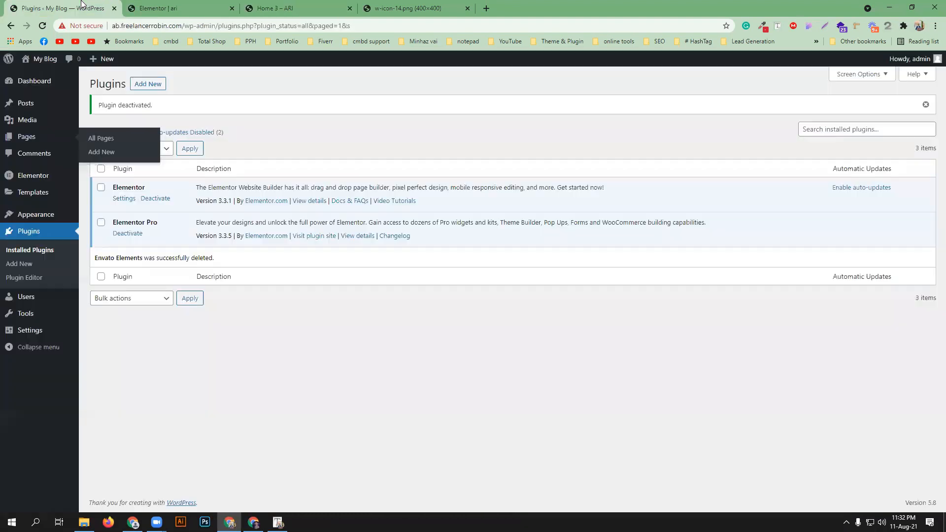
click(174, 10)
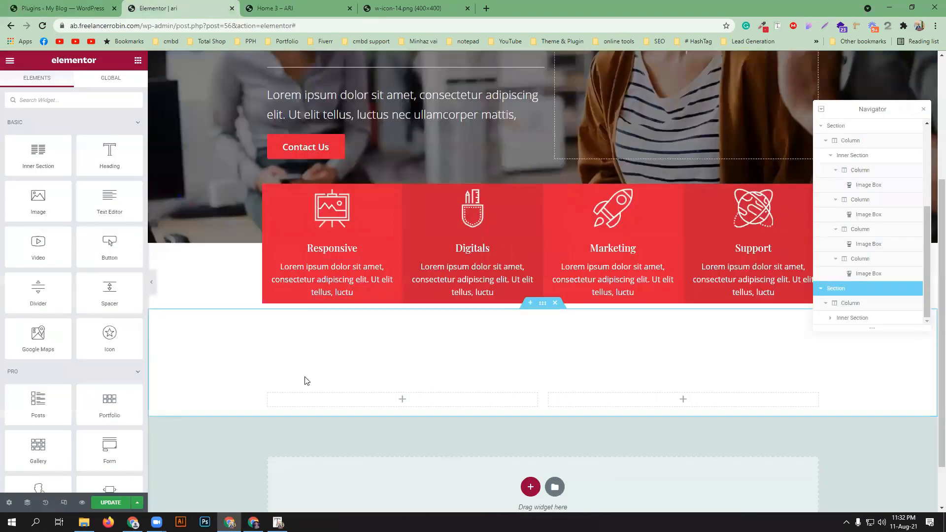
click(316, 6)
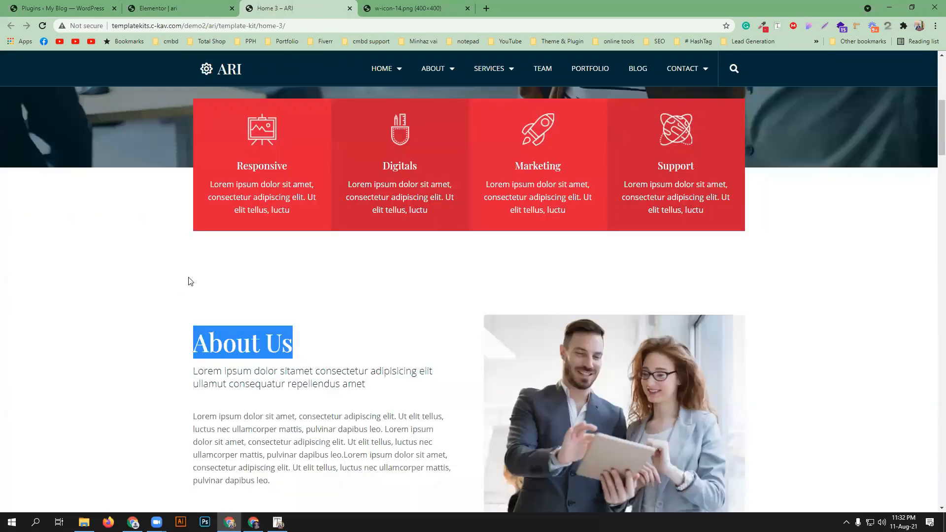
click(125, 6)
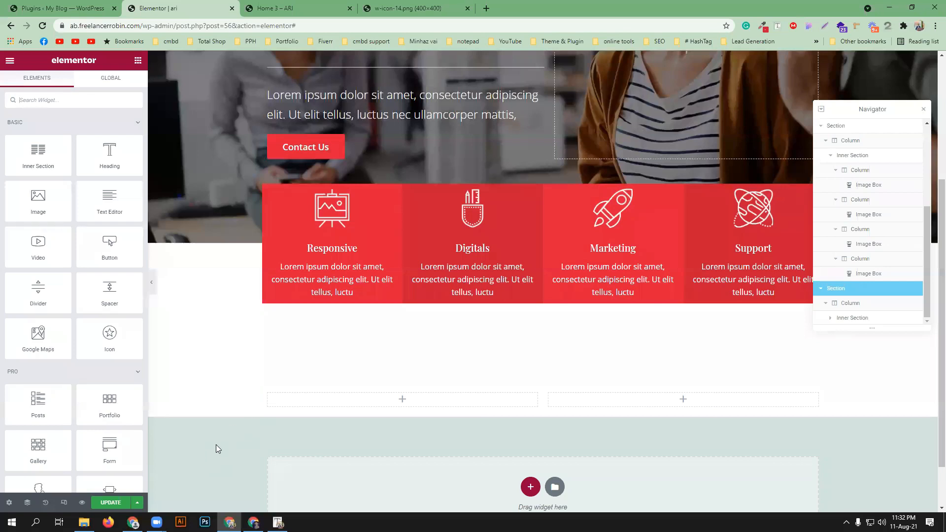
scroll(216, 445, down, 1)
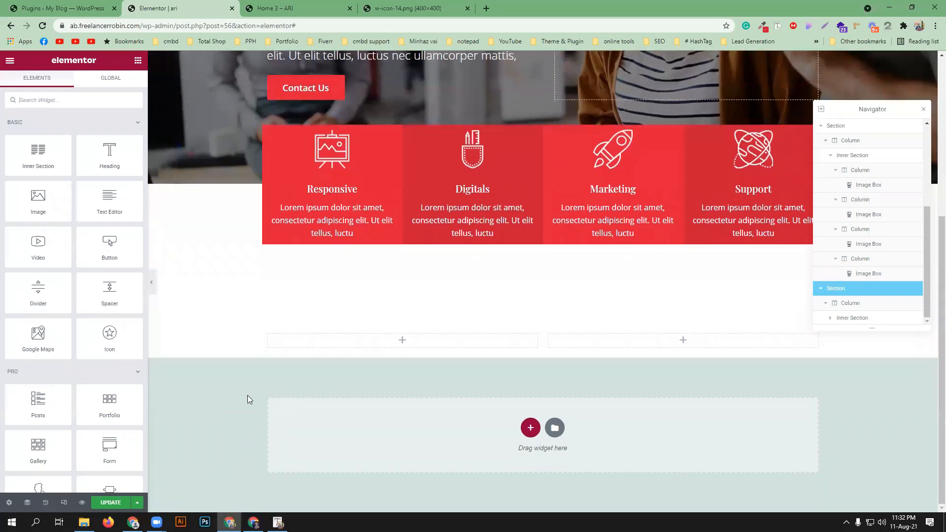
drag(109, 157, 365, 340)
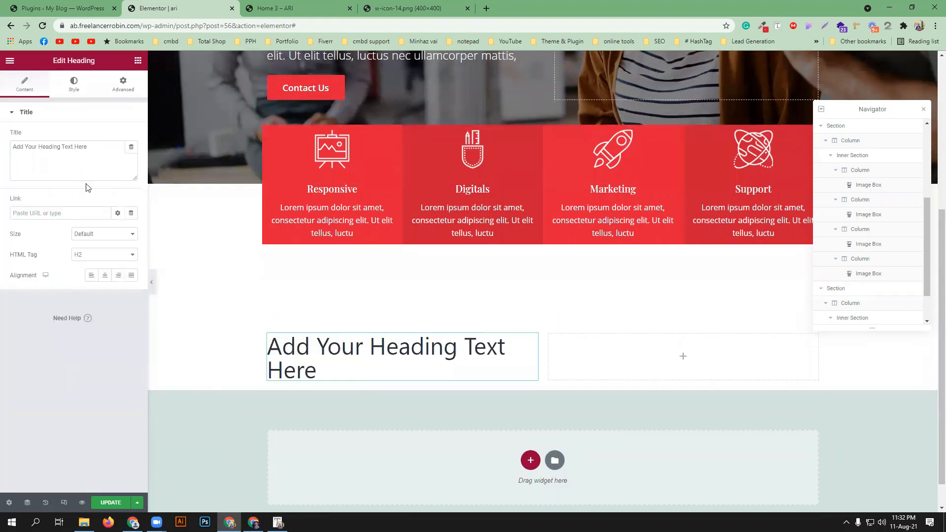
triple_click(76, 157)
key(ctrl+v)
key(ctrl+f)
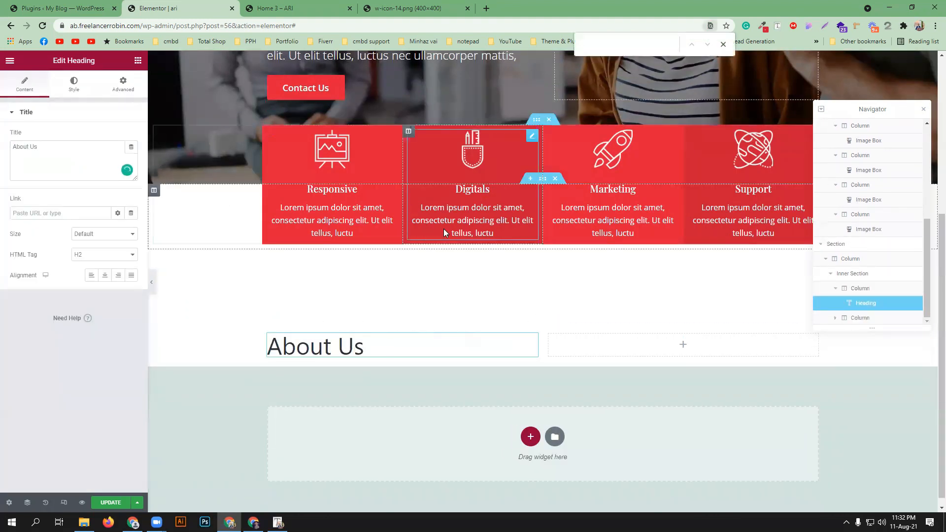
click(722, 45)
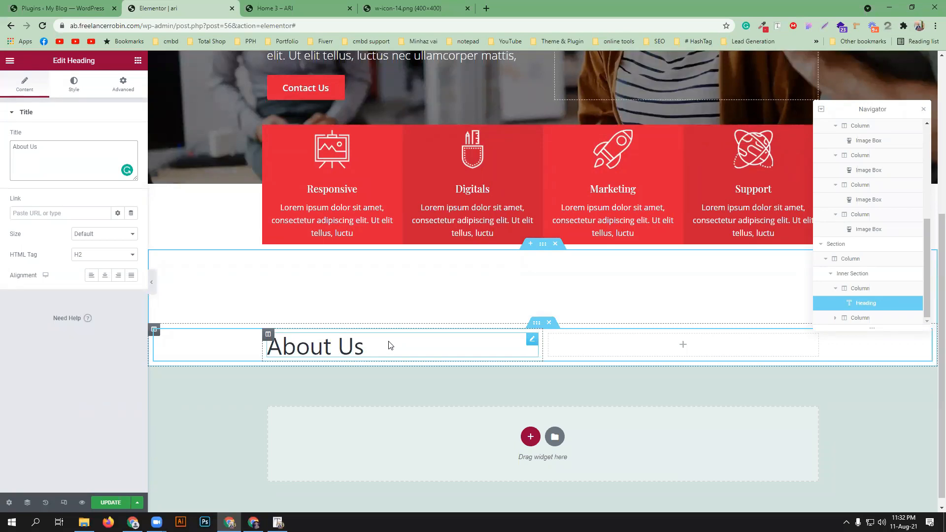
Copy the subtitle and body paragraph under About Us on the reference page
click(296, 5)
scroll(363, 366, down, 2)
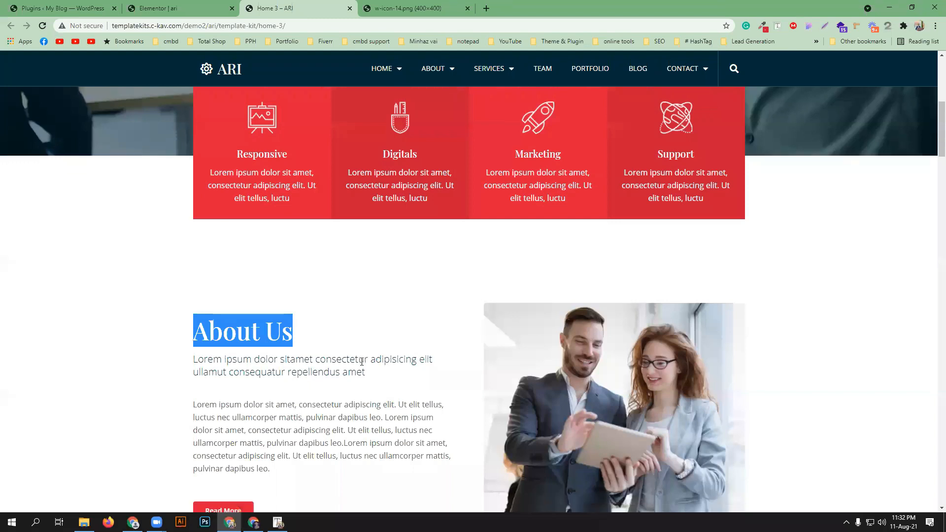
drag(241, 244, 317, 339)
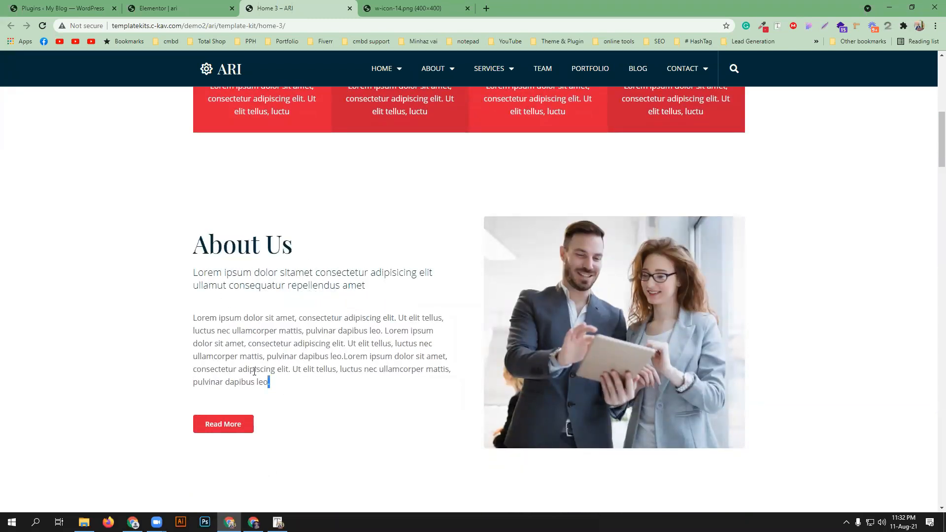
drag(254, 370, 194, 270)
key(ctrl+c)
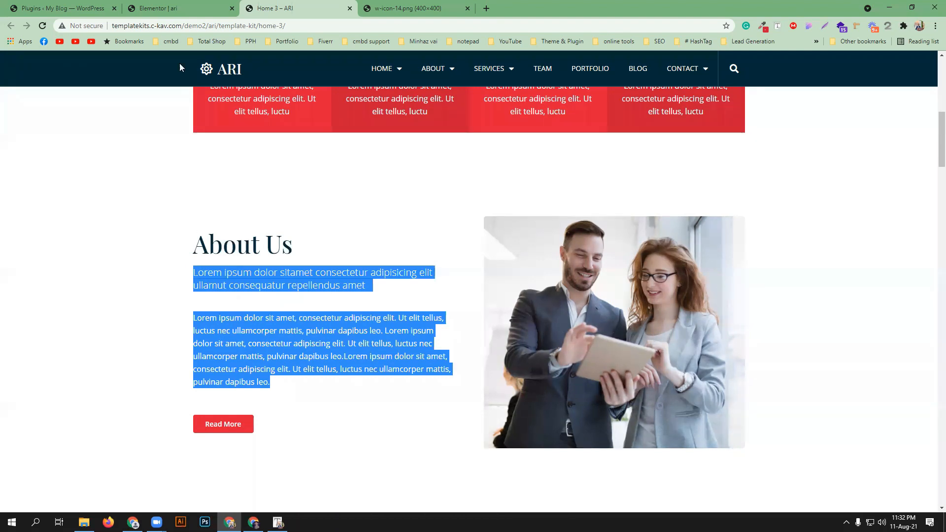
Add a Text Editor widget below the About Us heading and replace its placeholder with the copied subtitle and paragraph
click(162, 8)
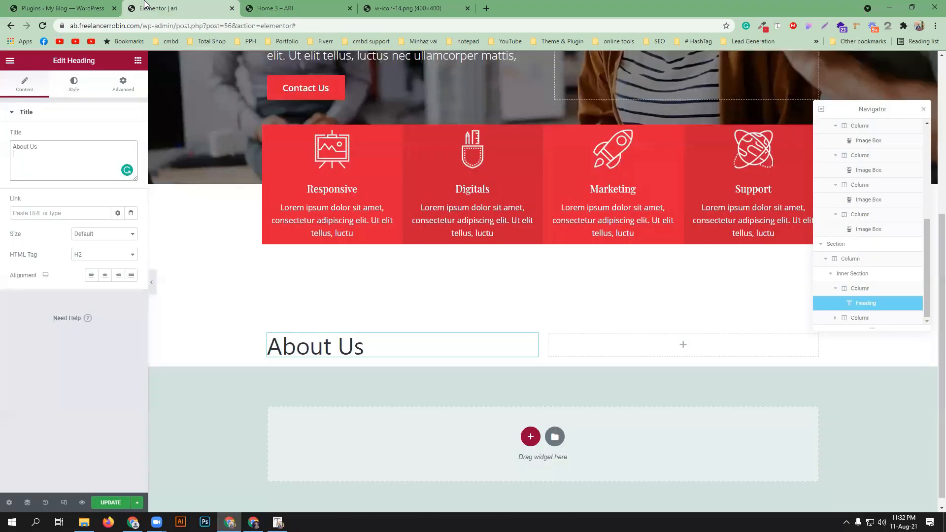
click(137, 61)
drag(109, 197, 368, 362)
click(72, 240)
key(ctrl+a)
key(ctrl+v)
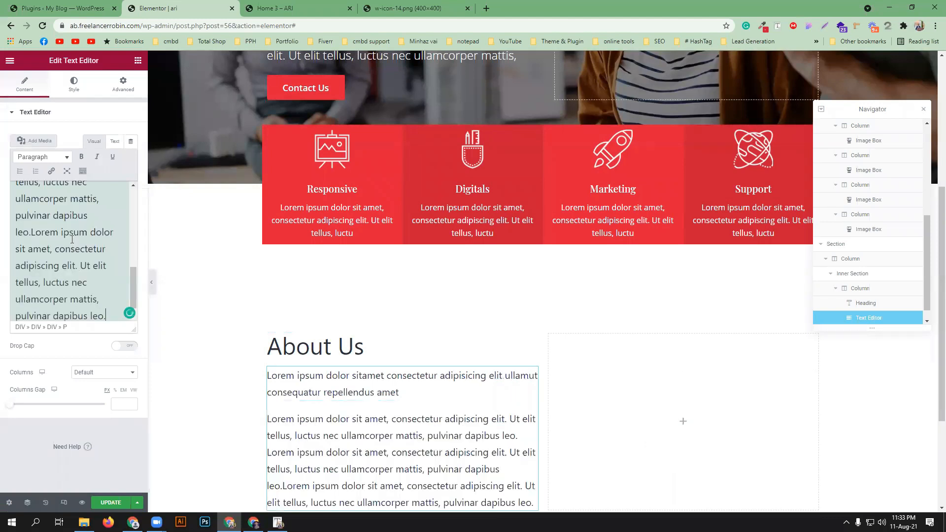
scroll(542, 281, down, 2)
Compare the Read More button with the hero's Contact Us button on the reference page
click(291, 8)
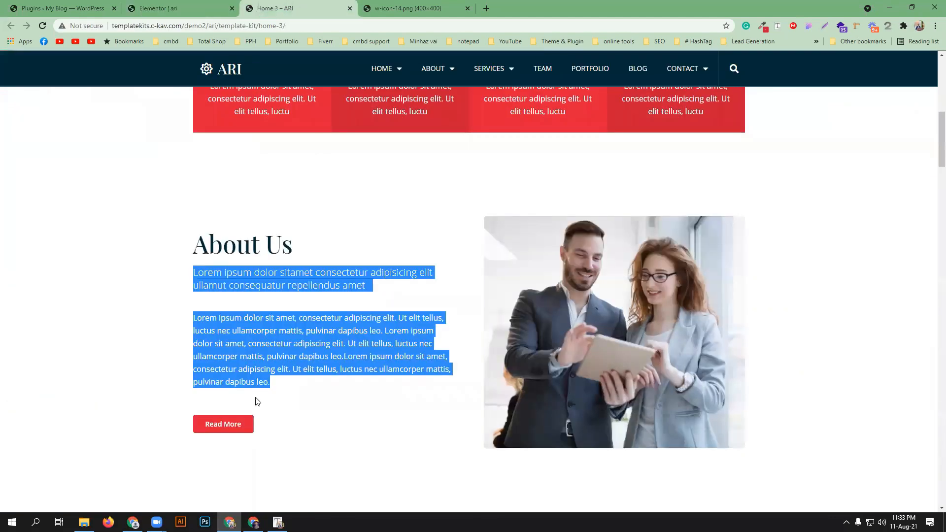
click(341, 410)
scroll(338, 412, down, 2)
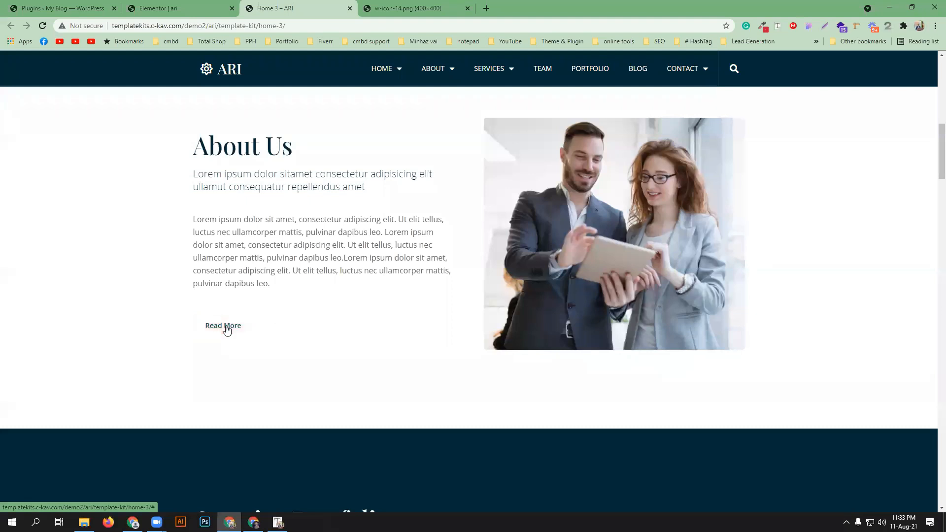
scroll(317, 332, up, 4)
scroll(317, 333, up, 4)
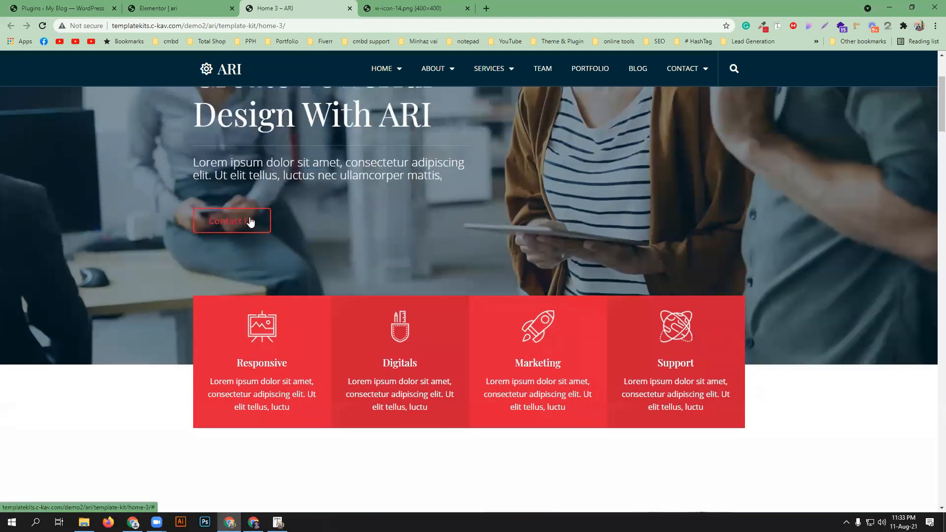
Copy the hero's Contact Us button and paste it below the text in the About Us column
click(181, 6)
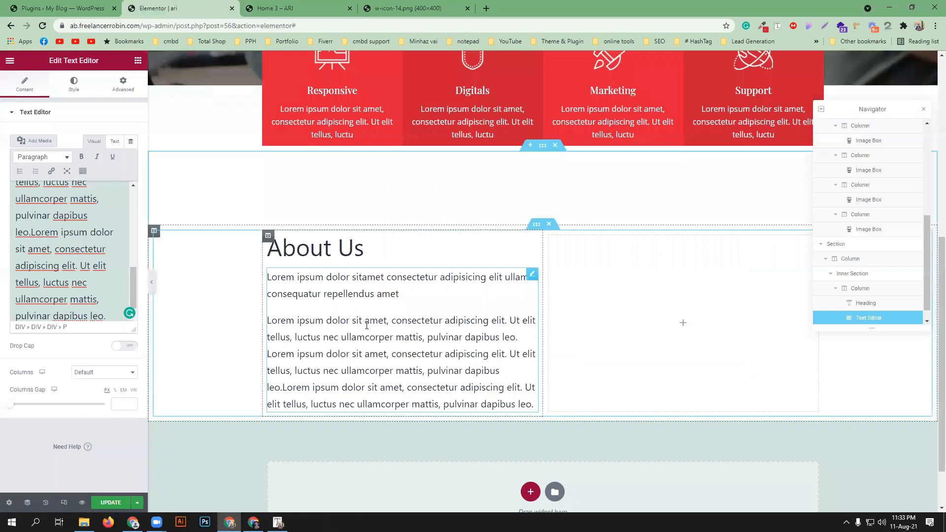
scroll(375, 328, up, 3)
scroll(377, 329, up, 3)
right_click(353, 282)
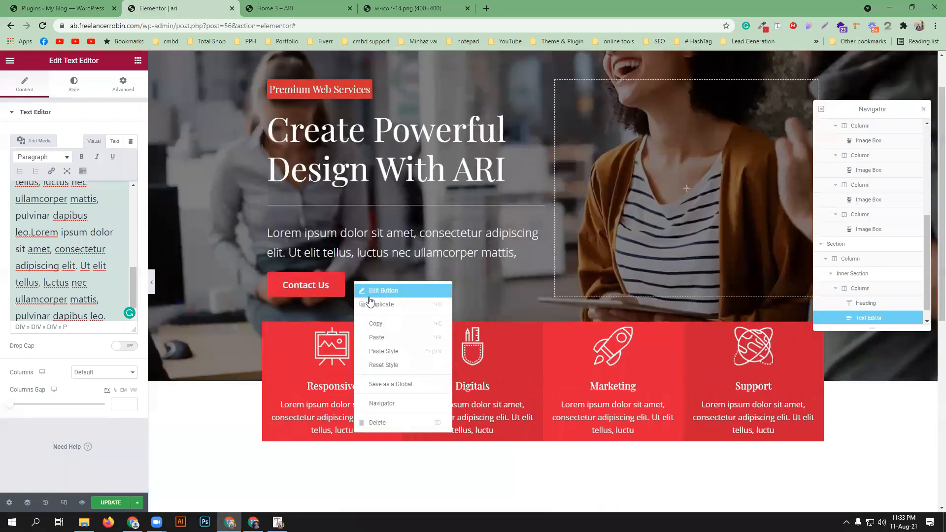
click(375, 323)
scroll(375, 320, down, 6)
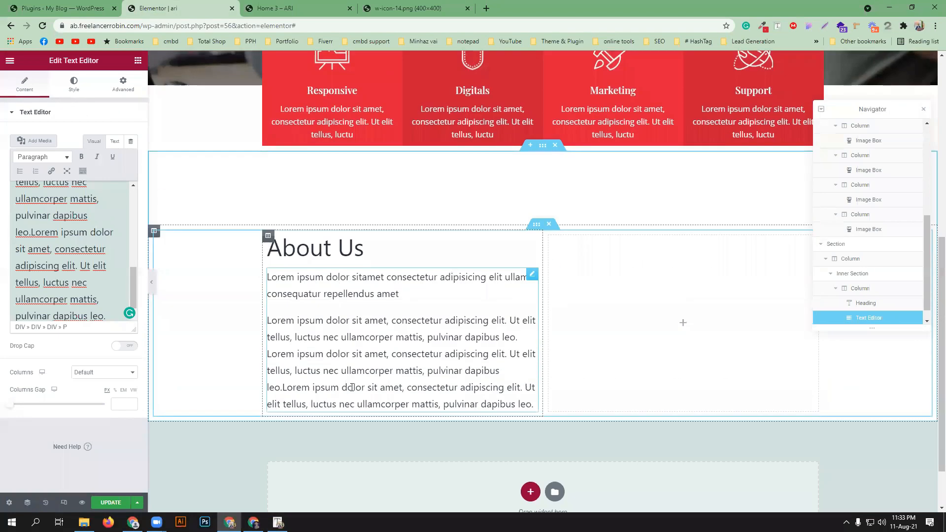
right_click(353, 388)
click(376, 415)
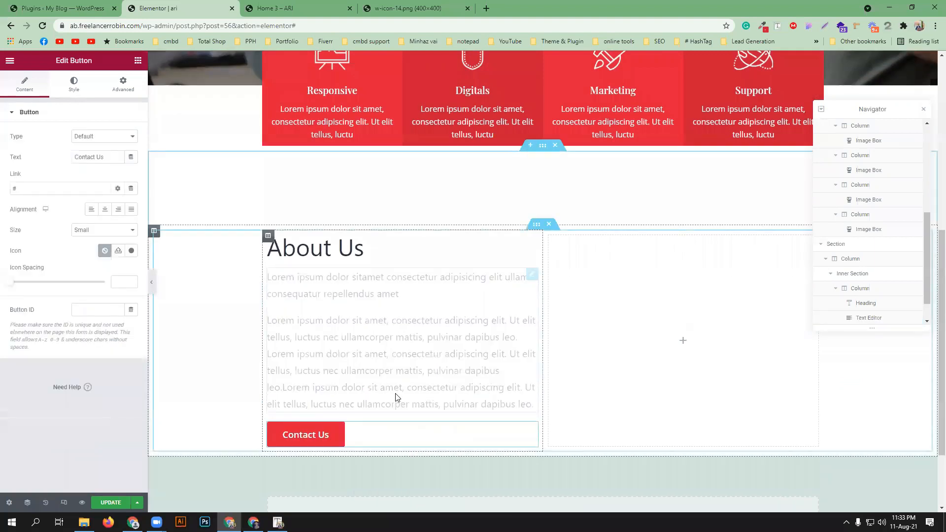
scroll(373, 349, down, 2)
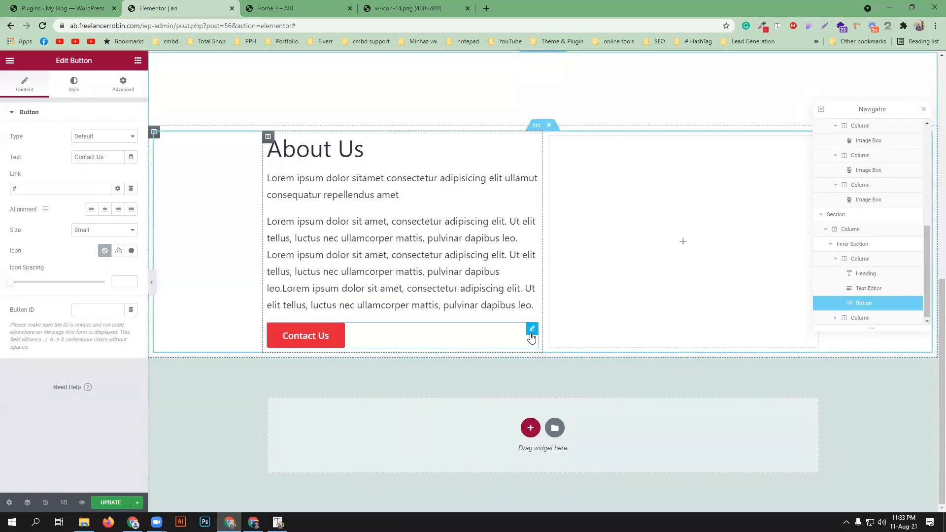
Change the pasted button's text to "Read More" to match the reference page
click(300, 4)
scroll(384, 333, down, 9)
click(138, 6)
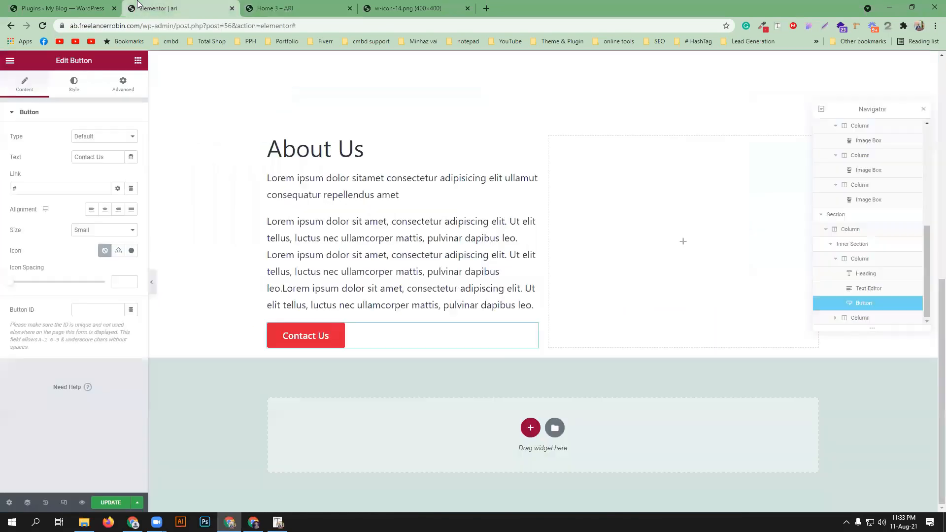
click(96, 158)
text(re)
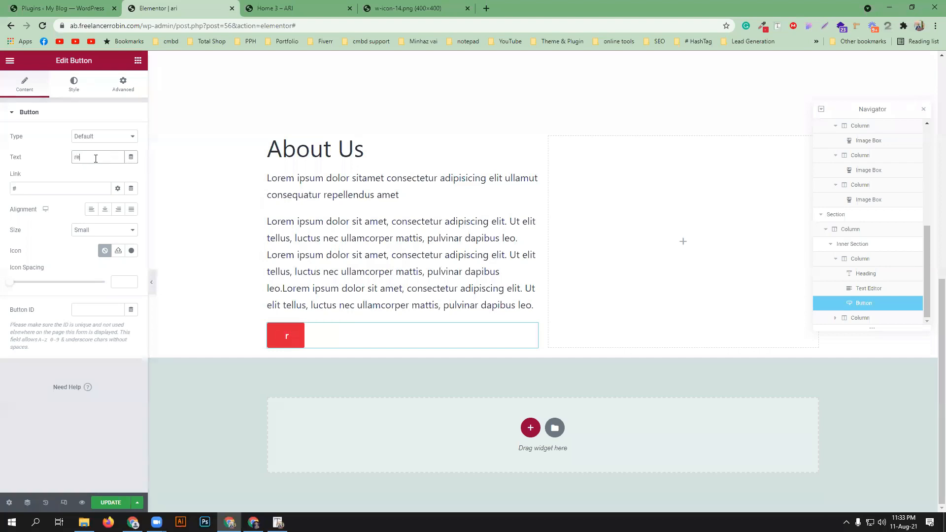
text(ad More)
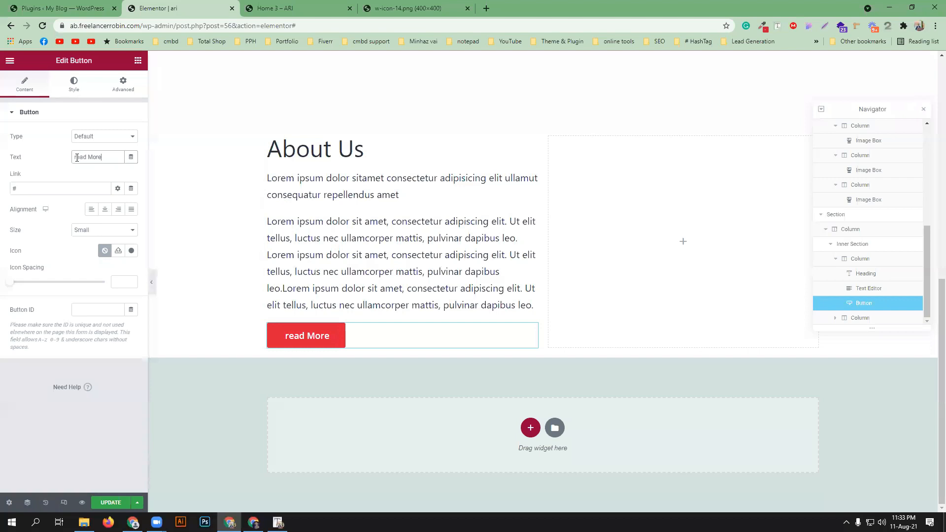
text(R)
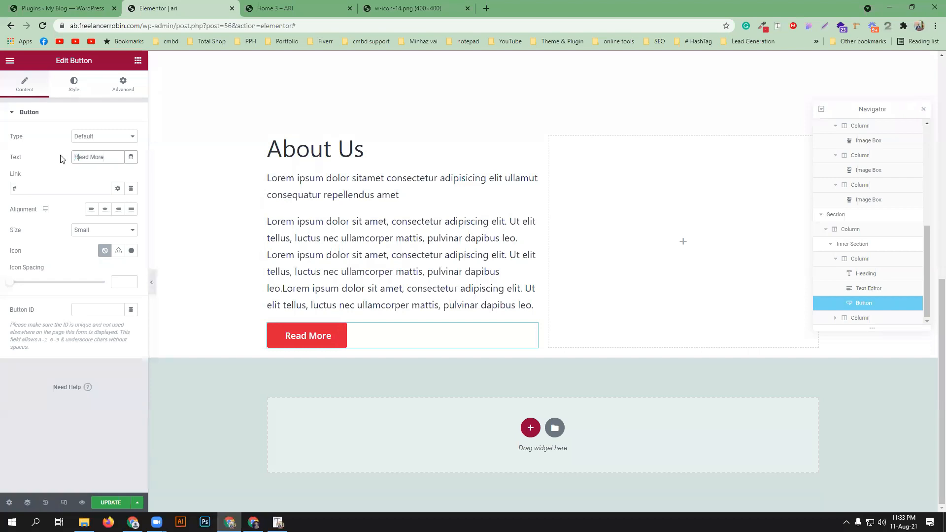
Clear the Read More button's border colour and compare its normal and hover style settings
click(73, 83)
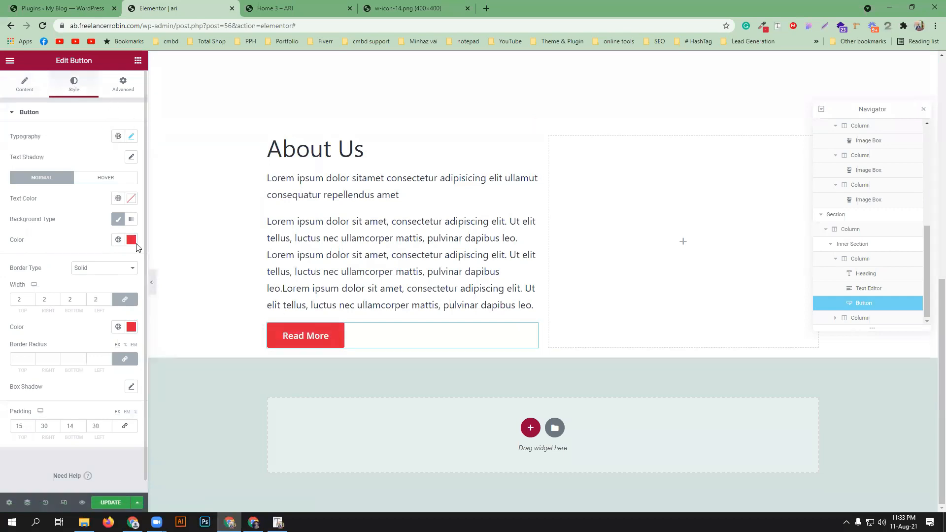
click(132, 327)
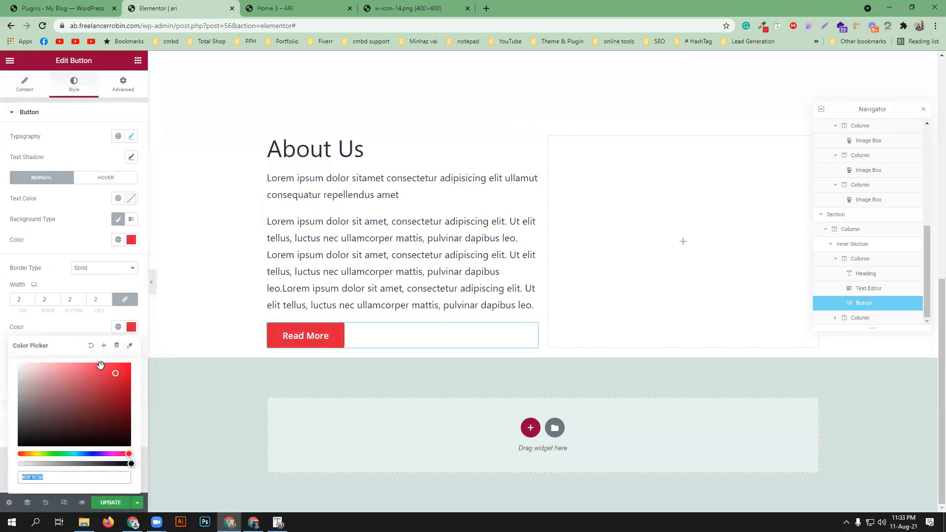
click(91, 345)
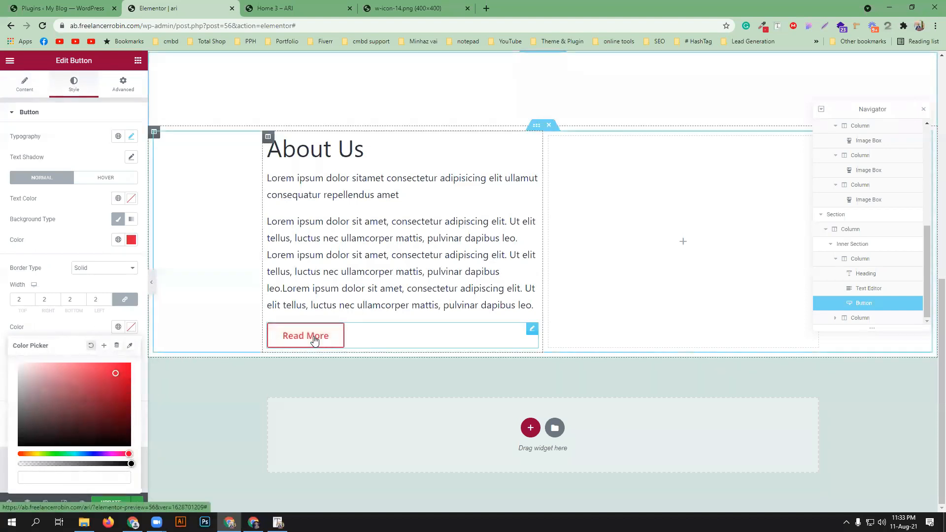
click(106, 177)
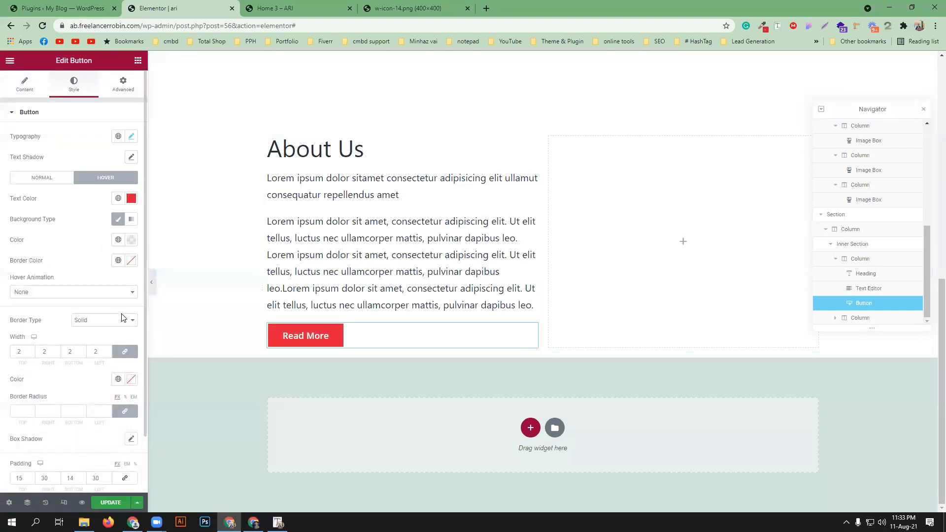
click(59, 183)
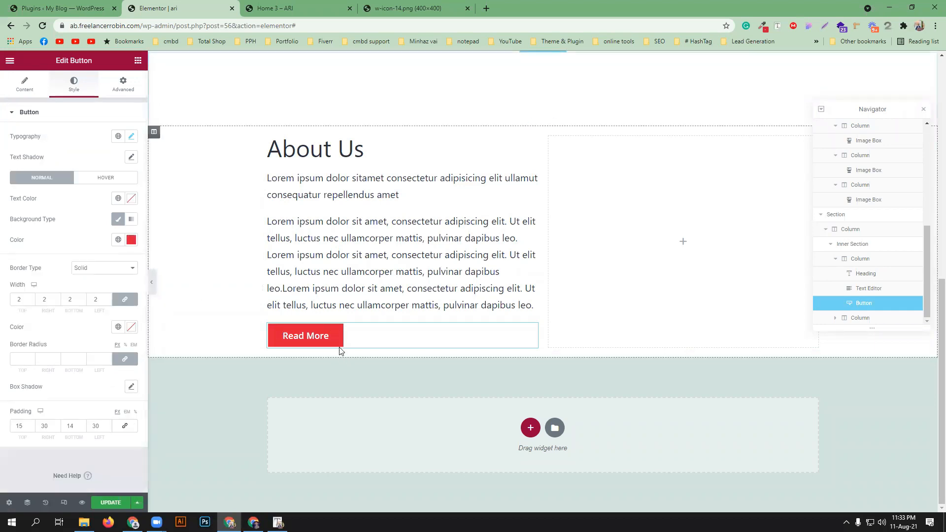
Set the Read More button's hover text colour to black (#000000) after trying white against the reference
click(112, 180)
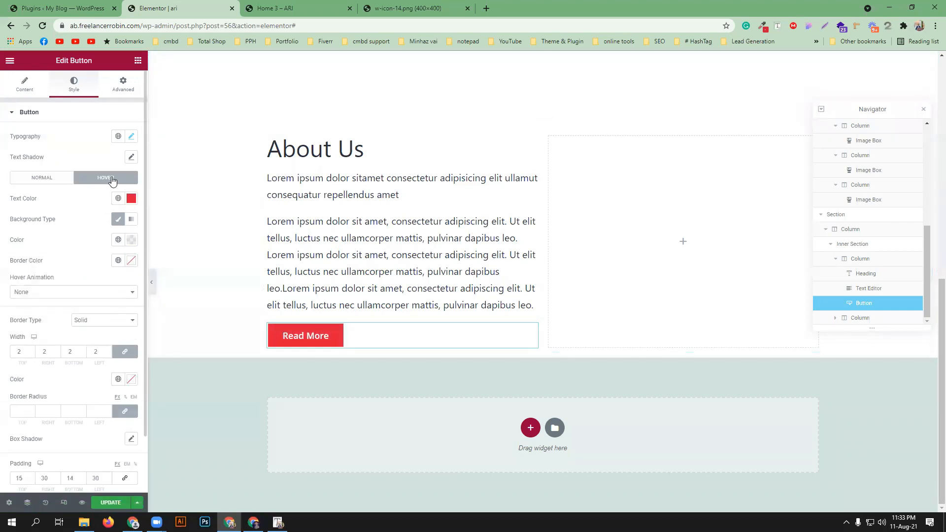
click(131, 199)
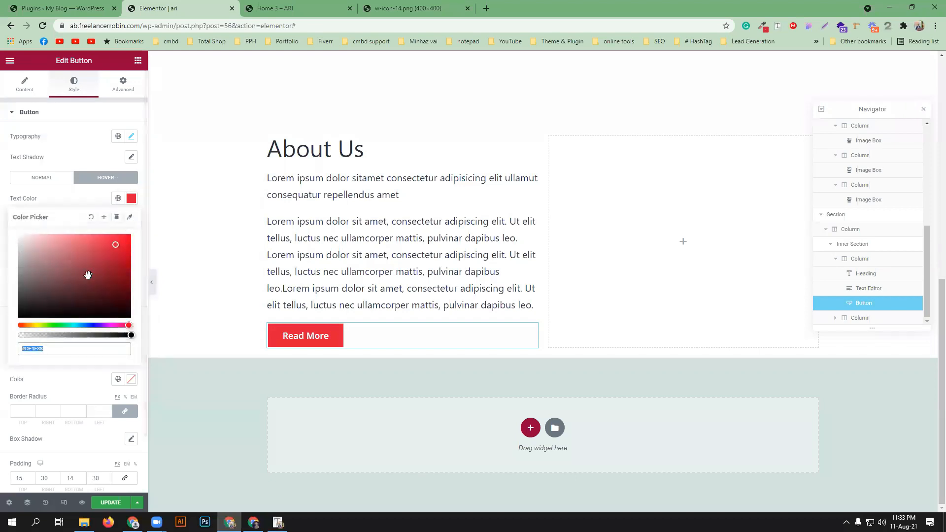
mouse_move(61, 296)
mouse_down()
mouse_move(59, 249)
mouse_move(18, 236)
mouse_up()
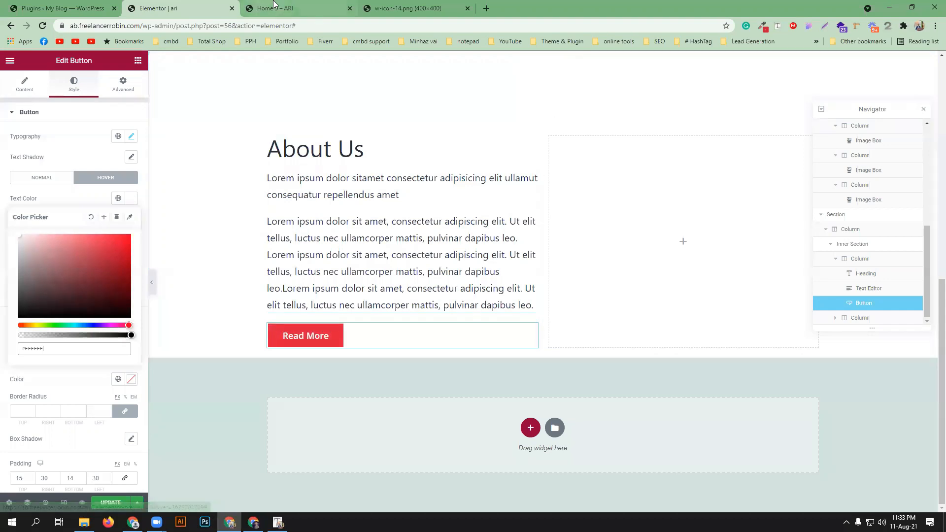
key(ctrl+Tab)
click(202, 8)
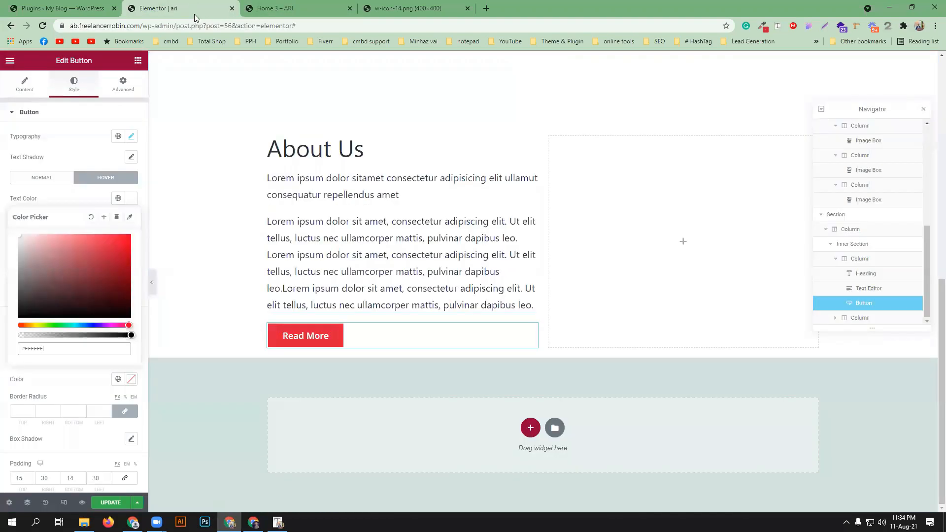
drag(53, 266, 0, 343)
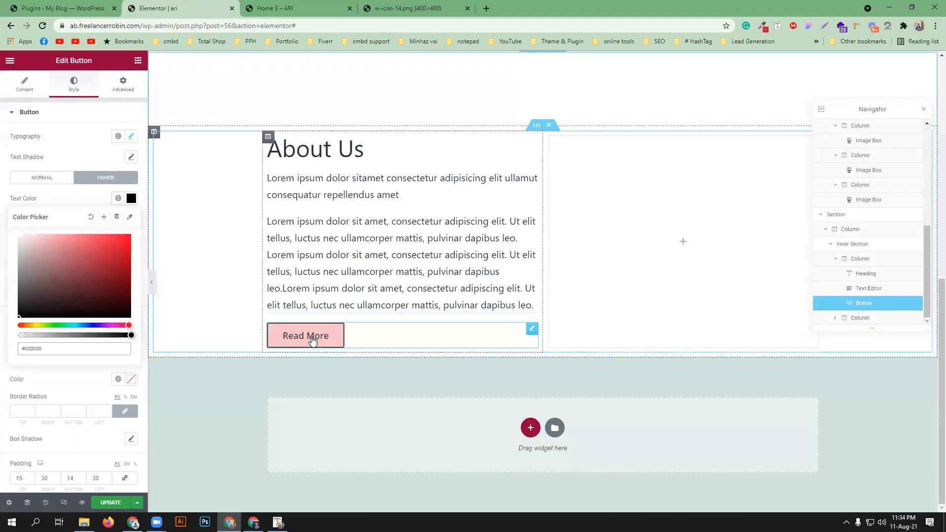
click(74, 200)
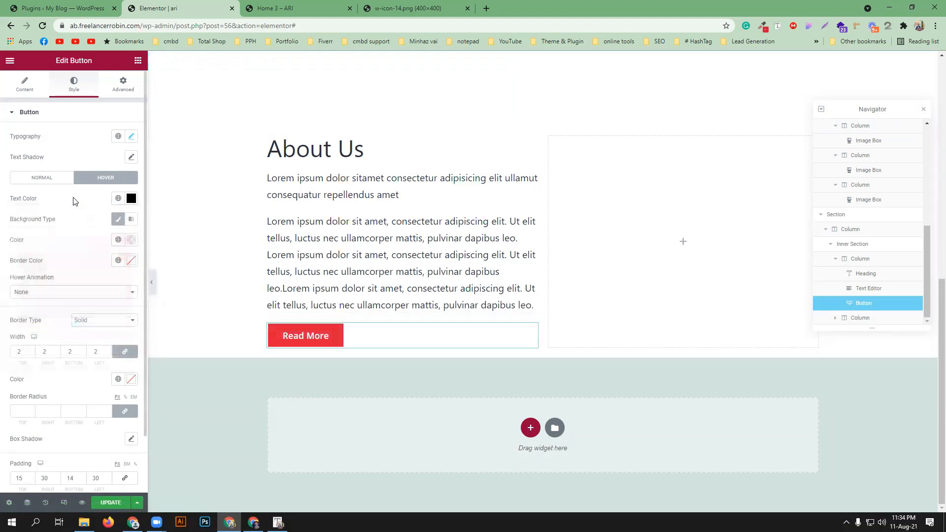
Set the Read More button's border type to None and its padding to 10 top, 15 right, 10 bottom and 15 left
click(105, 322)
click(96, 330)
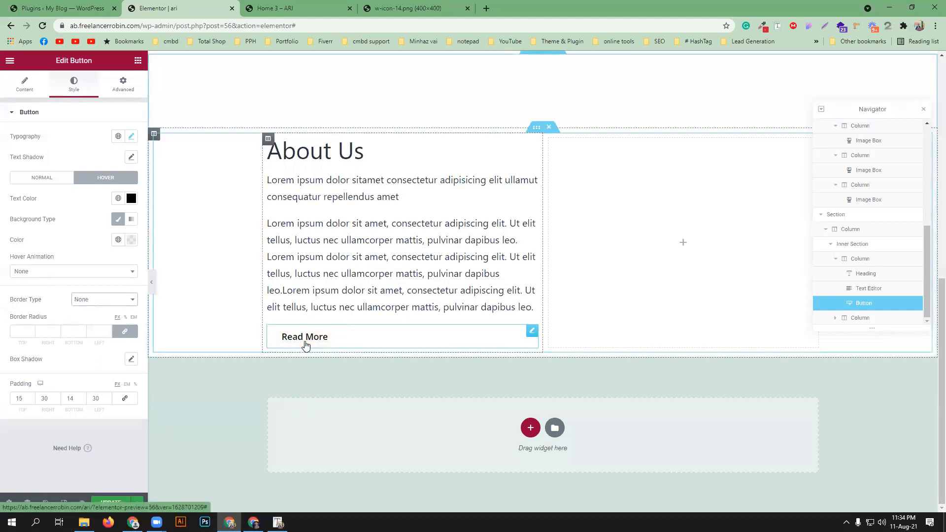
click(291, 8)
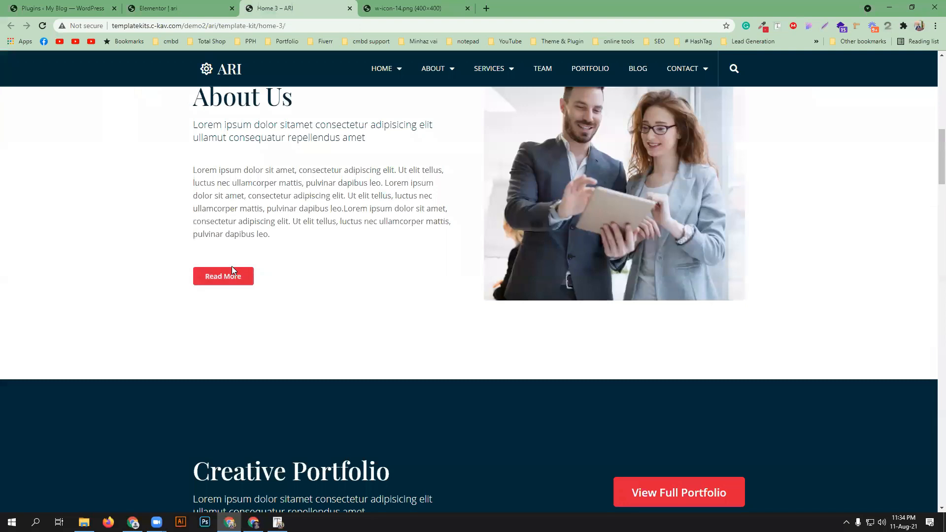
click(181, 6)
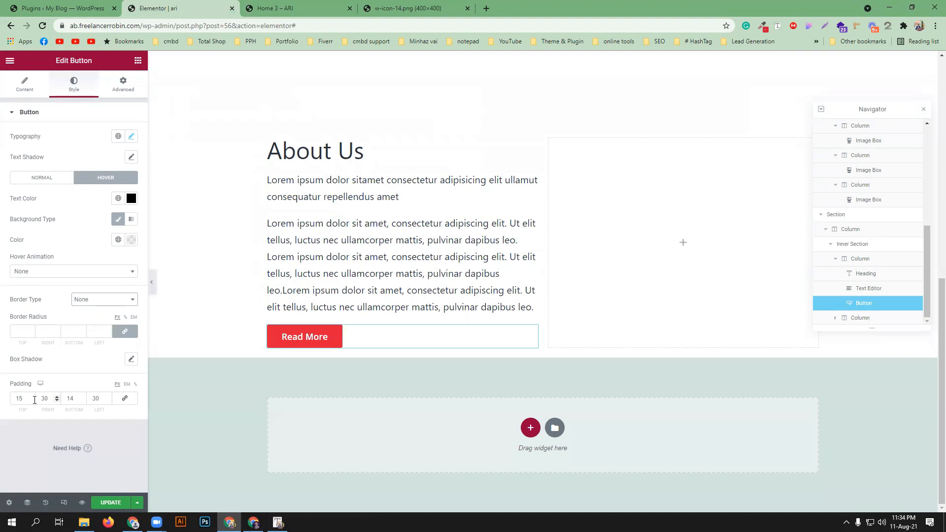
drag(24, 399, 12, 397)
text(10)
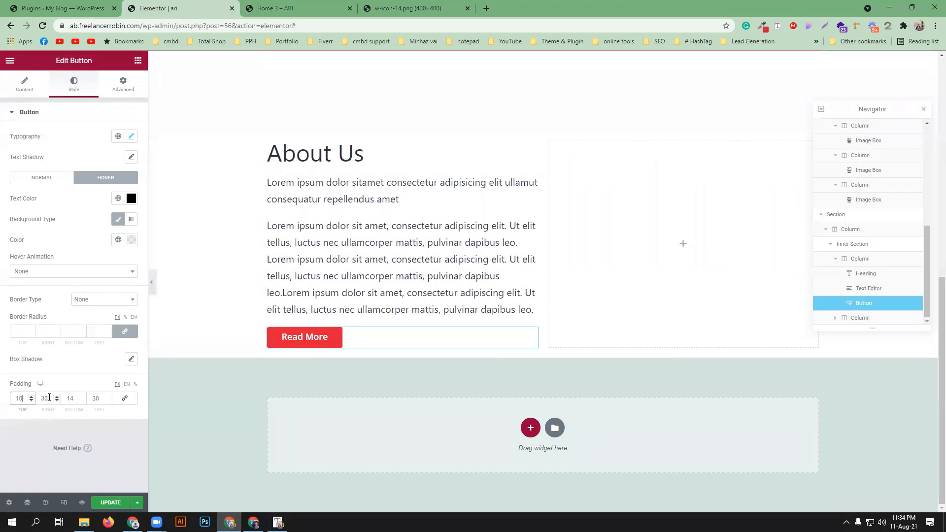
drag(49, 397, 42, 397)
text(15)
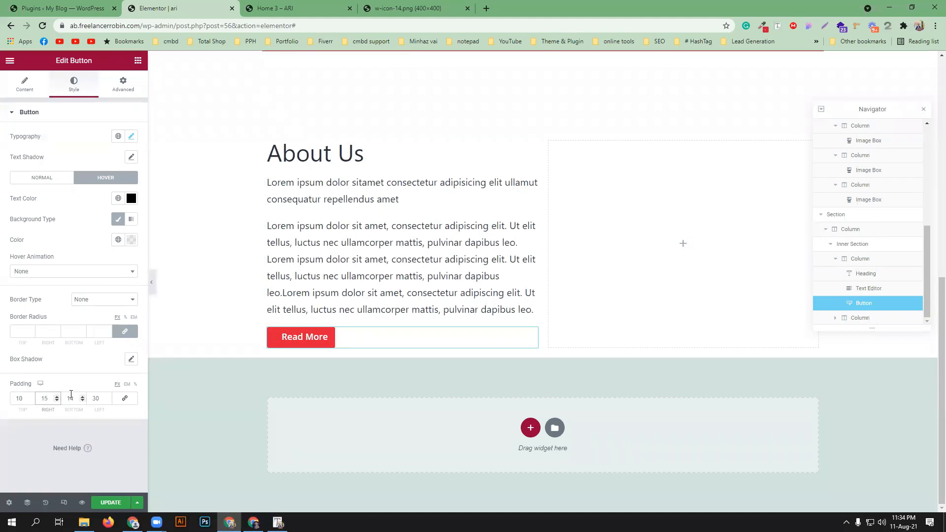
mouse_move(73, 397)
mouse_down()
mouse_move(64, 397)
mouse_move(88, 398)
mouse_up()
text(1015)
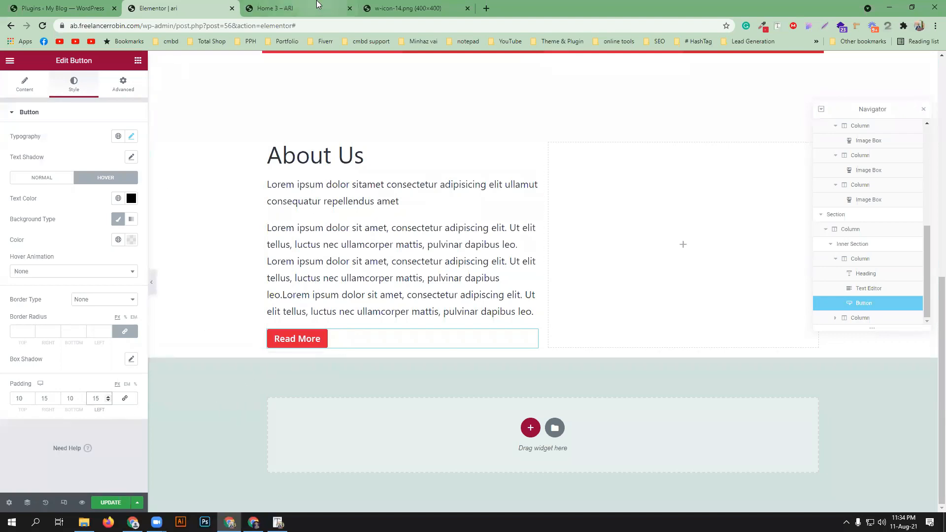
Inspect the reference Read More button's font with the font finder and set the Elementor button's font size to 14 px
click(291, 9)
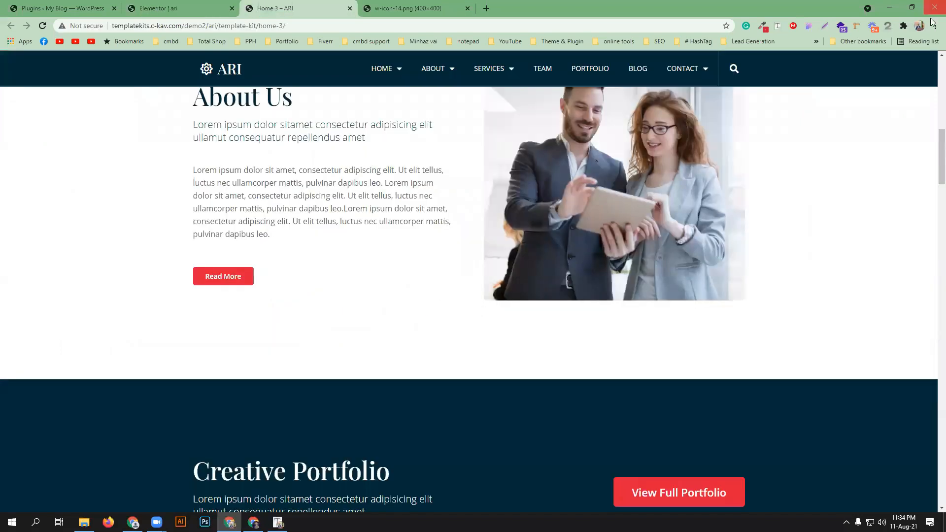
click(778, 26)
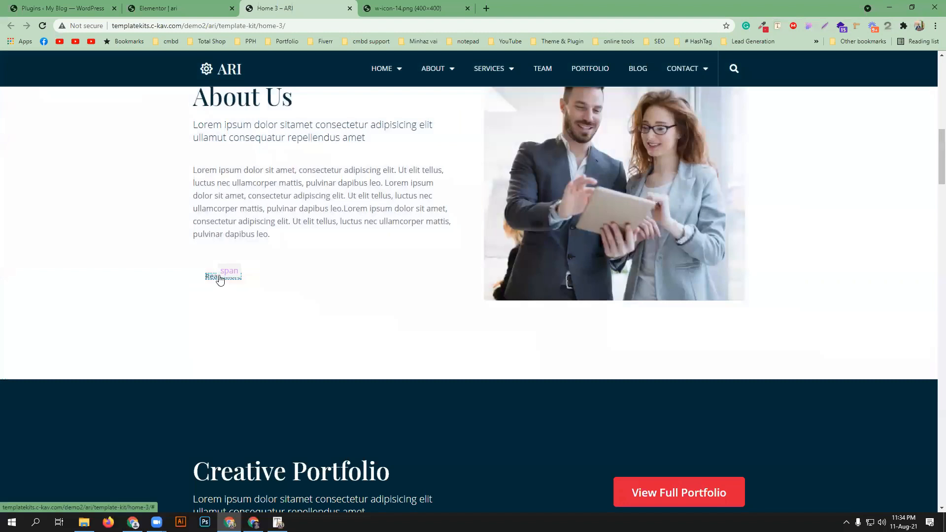
click(221, 279)
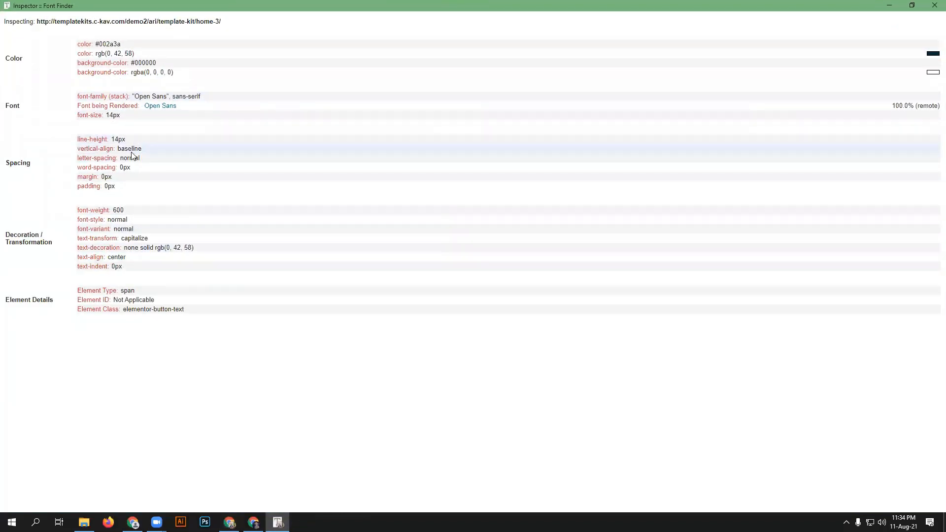
click(229, 522)
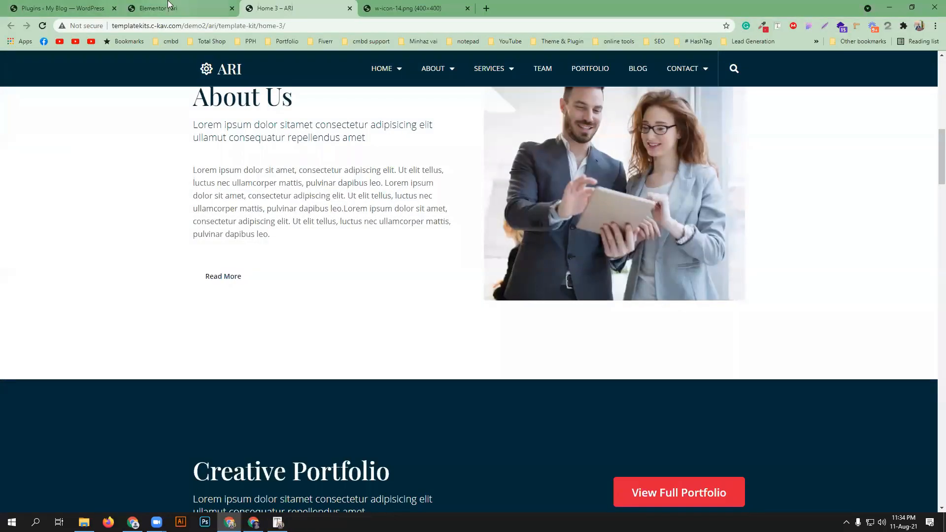
click(178, 8)
click(132, 136)
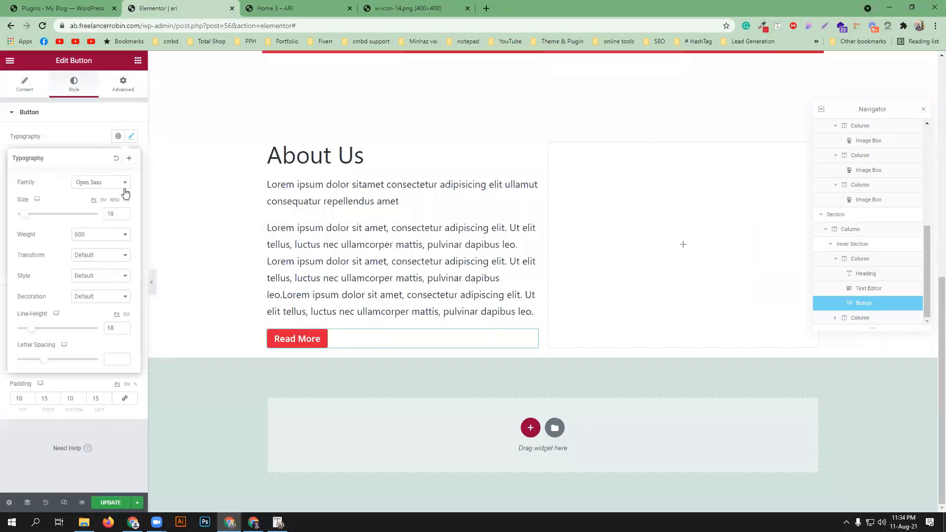
click(124, 216)
click(123, 216)
click(124, 216)
click(124, 216)
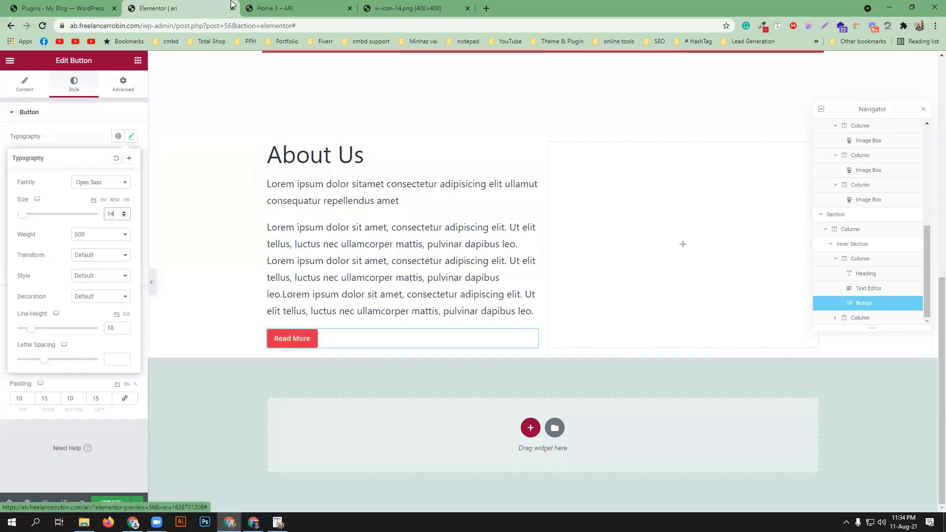
Save the About Us photo from the reference page to the Desktop as vr-bg-4-1024x910.jpg
click(290, 4)
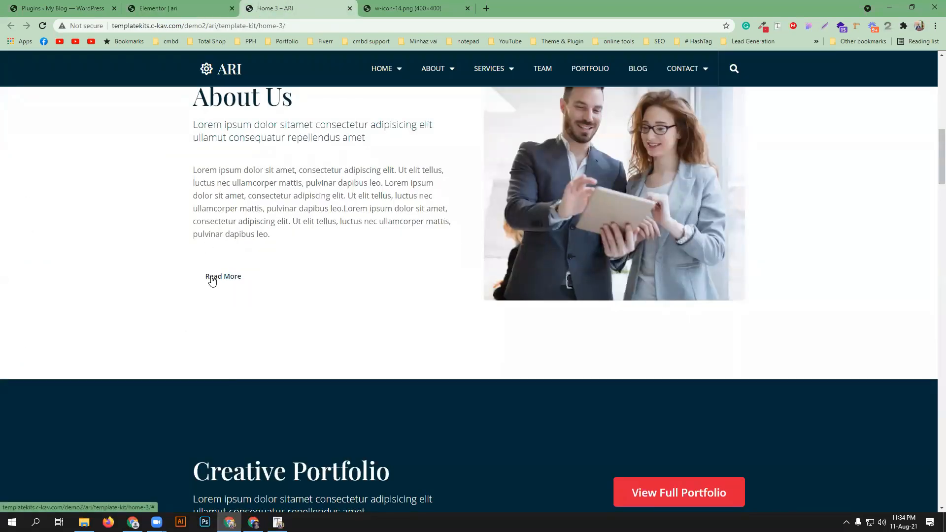
scroll(663, 294, up, 3)
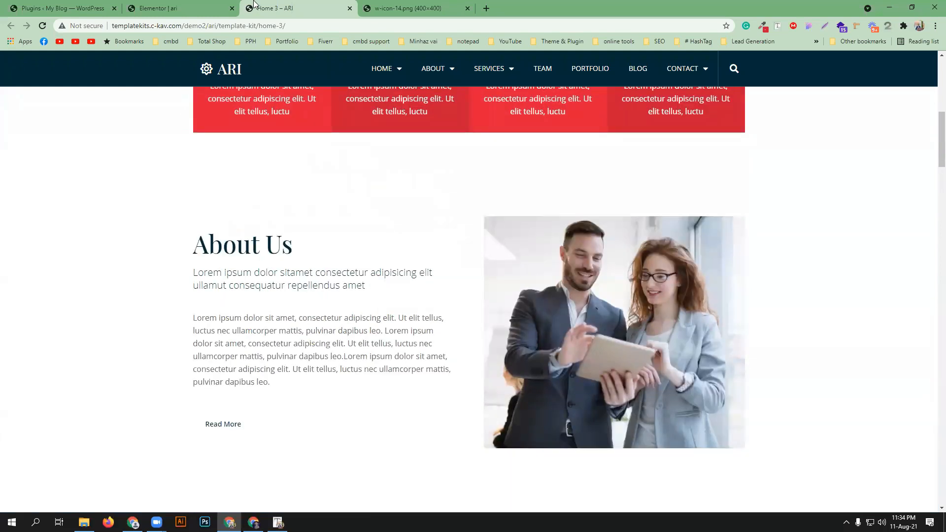
right_click(595, 227)
click(617, 247)
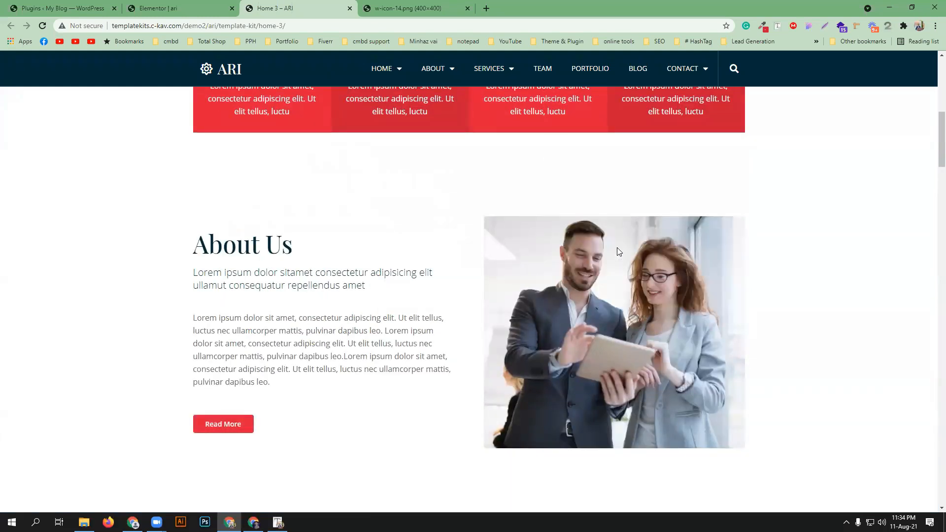
click(471, 384)
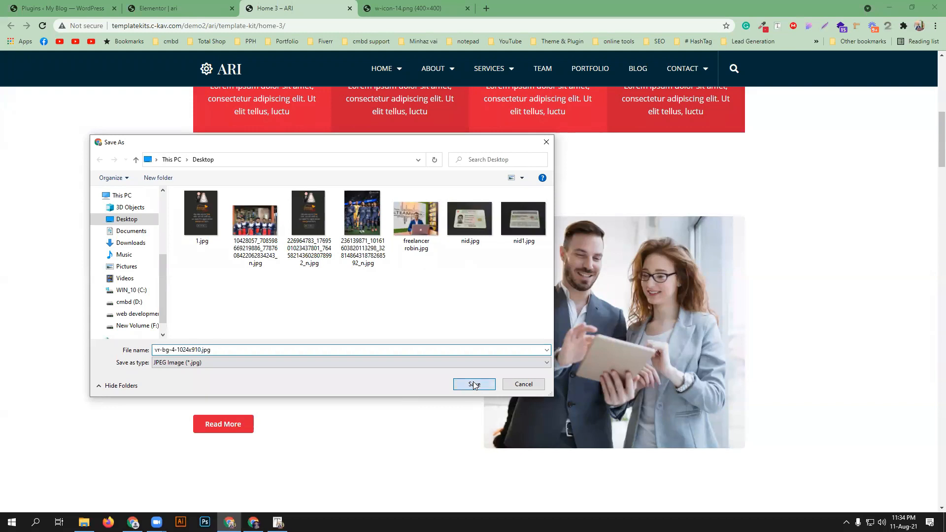
Add an Image widget to the empty column beside the About Us text and upload and insert vr-bg-4-1024x910.jpg
click(165, 6)
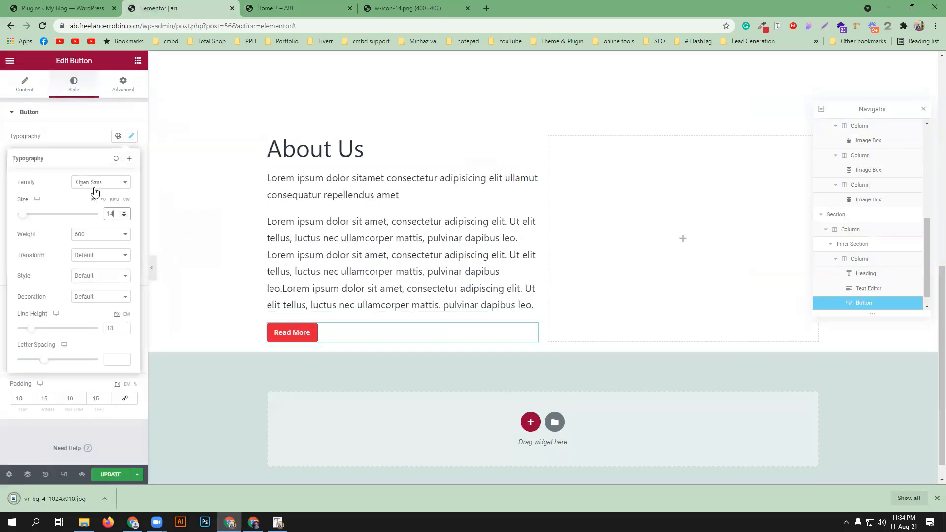
click(138, 60)
drag(37, 203, 639, 228)
click(67, 180)
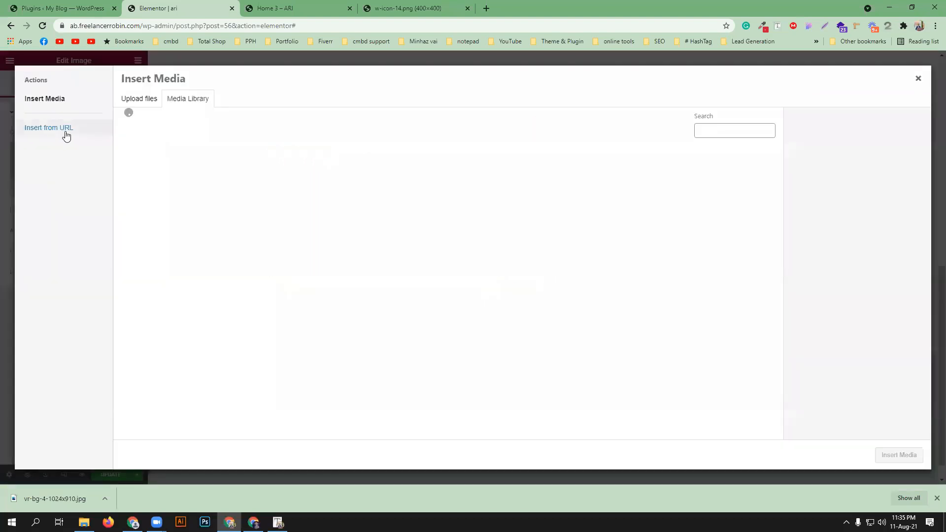
drag(52, 499, 298, 228)
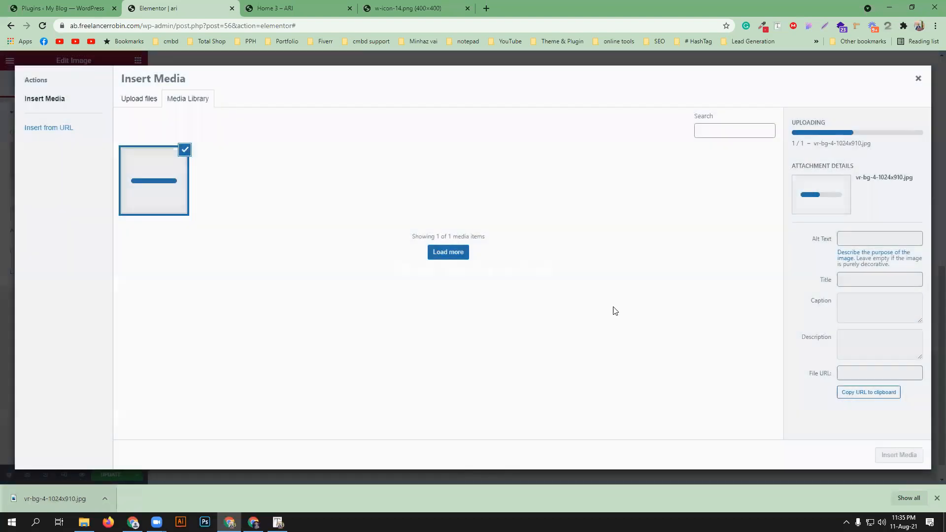
click(881, 455)
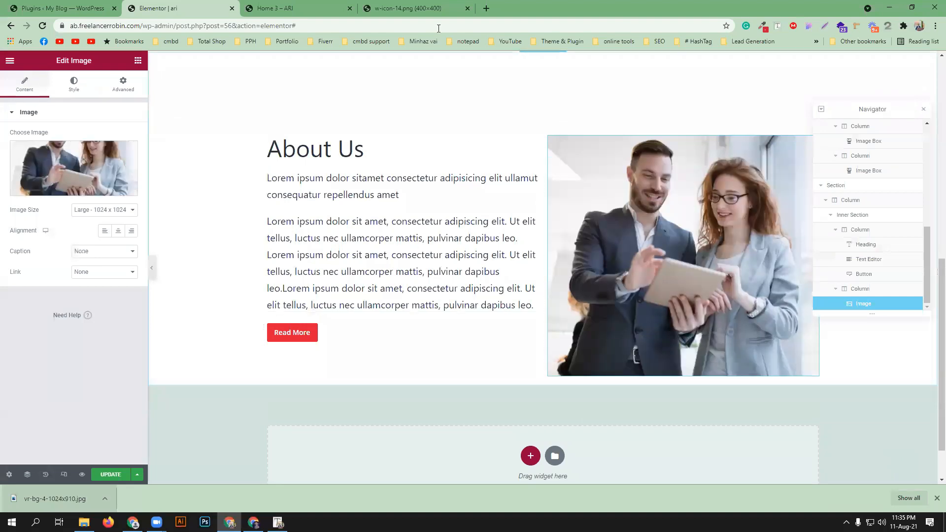
Compare the layout with the reference and set the About Us text column's padding to 0 top, 20 right, 0 bottom and 10 left
click(379, 4)
click(294, 5)
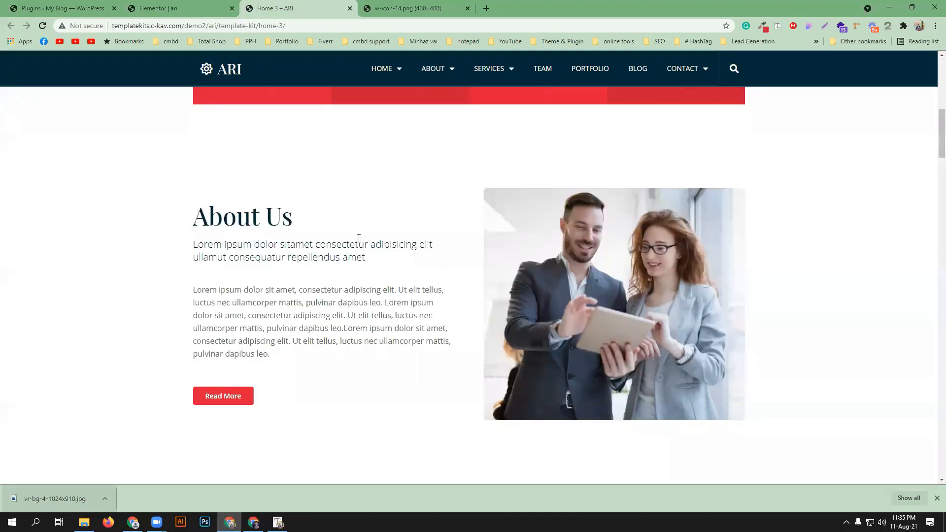
click(187, 7)
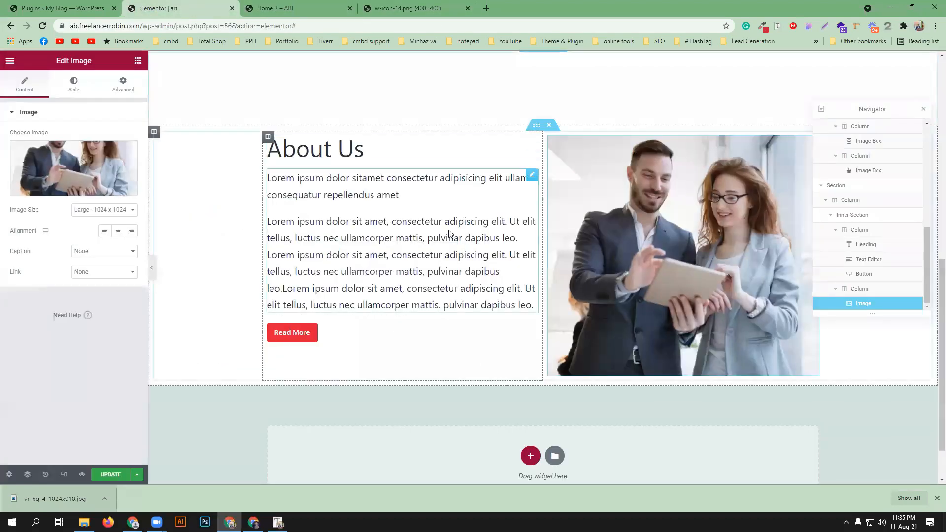
click(531, 178)
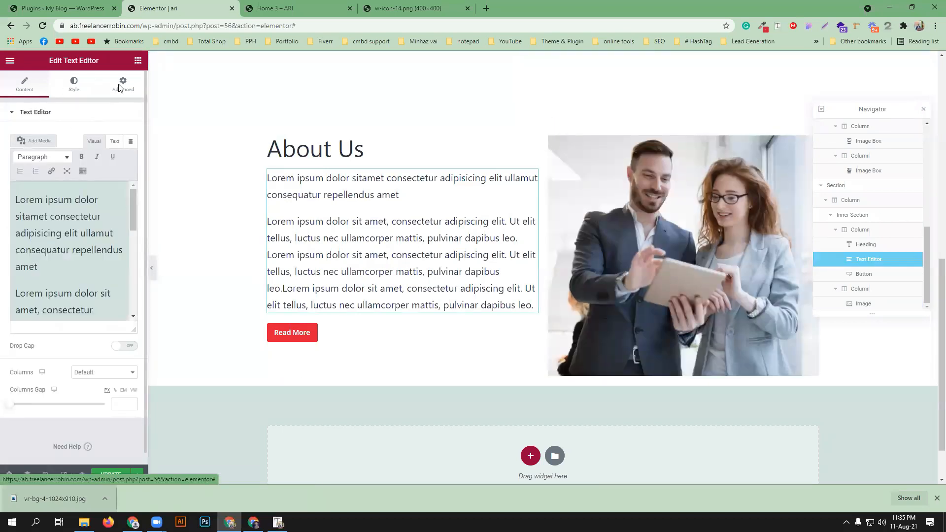
click(119, 88)
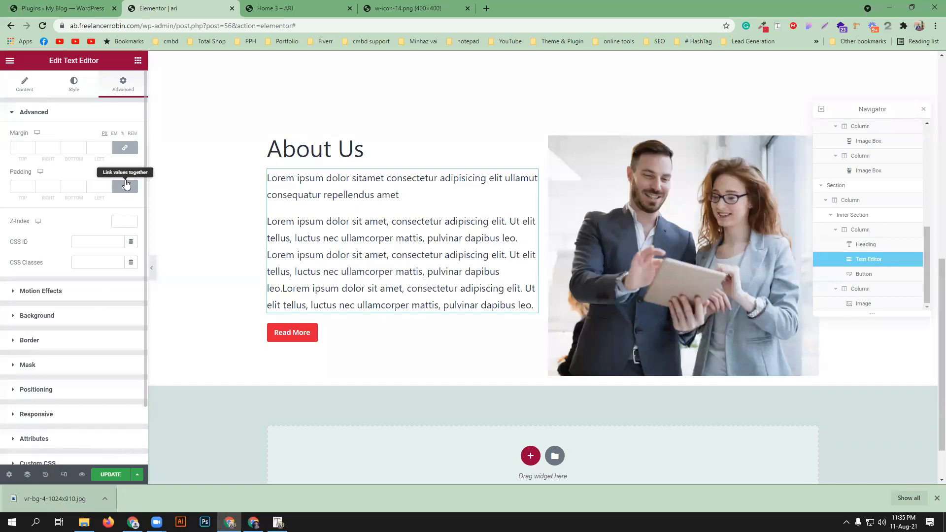
click(267, 138)
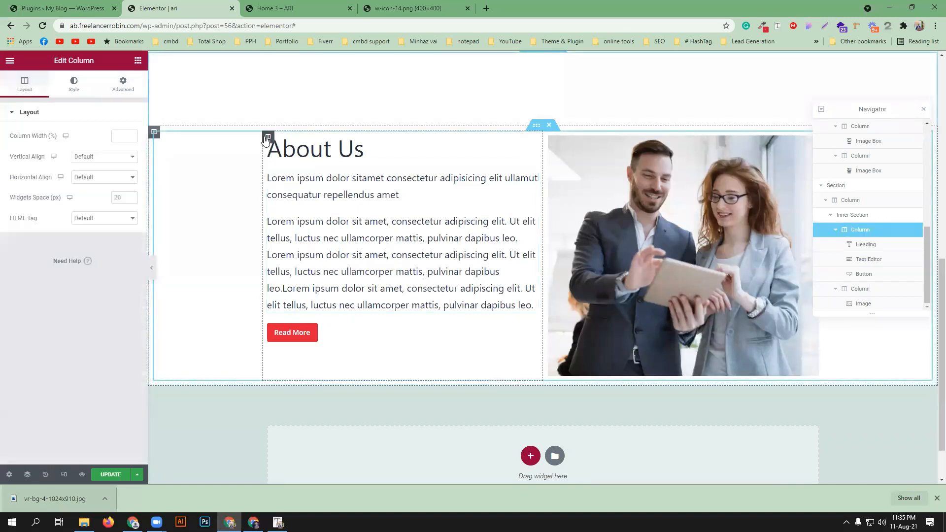
click(123, 83)
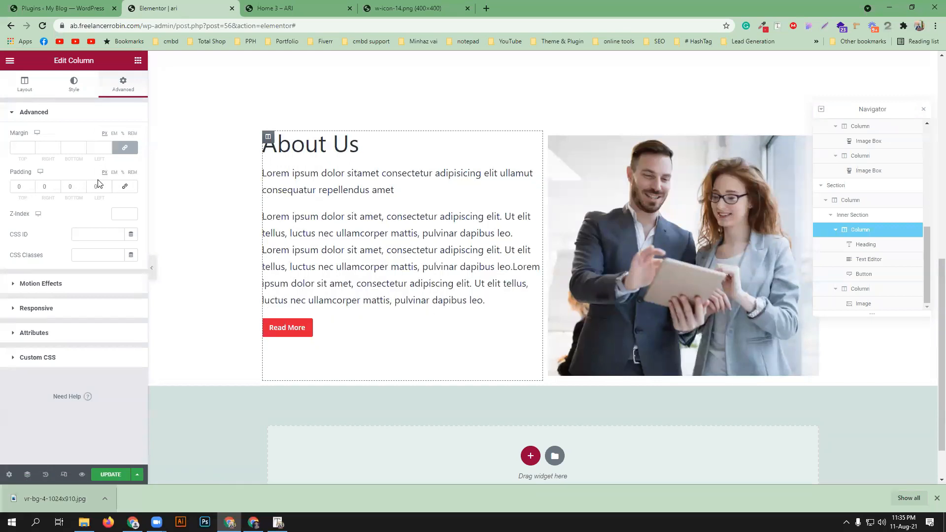
click(270, 6)
click(197, 8)
text(5)
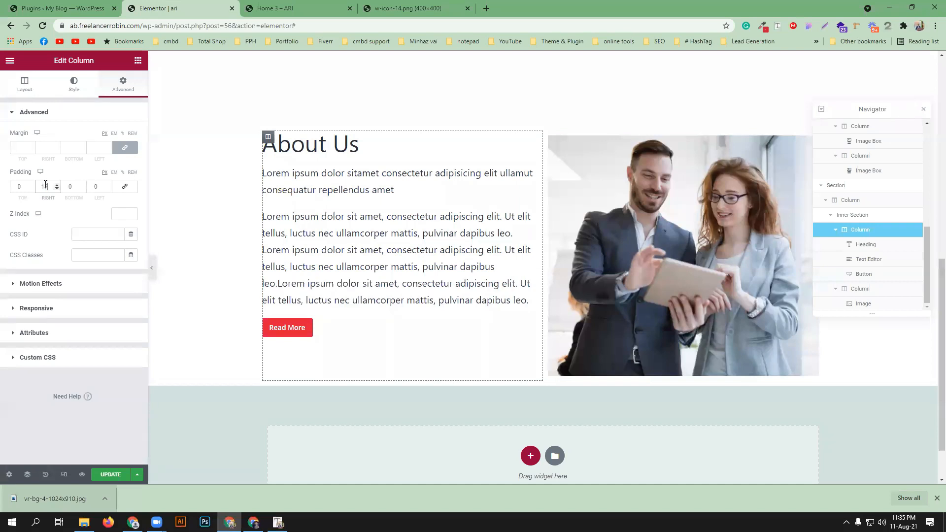
text(20)
double_click(93, 186)
text(10)
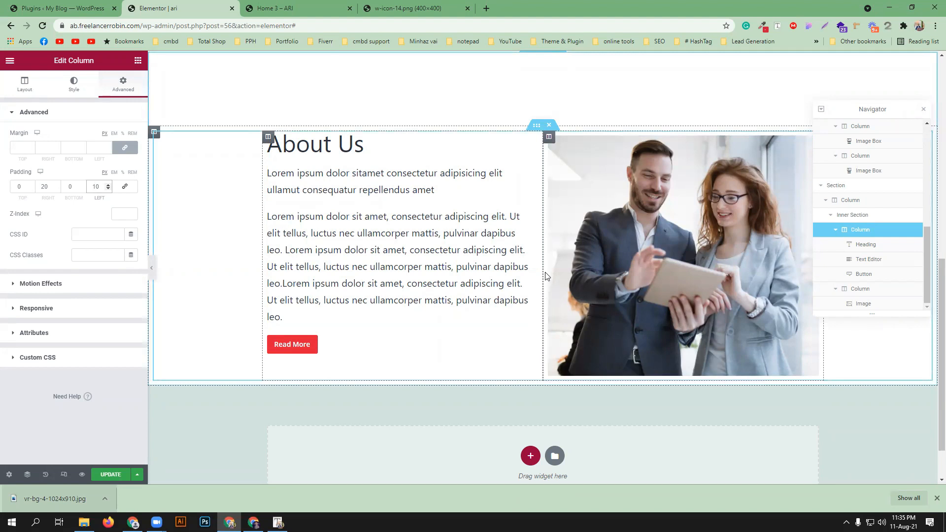
Check the reference's text layout and set the About Us text editor's alignment to Justified
click(306, 5)
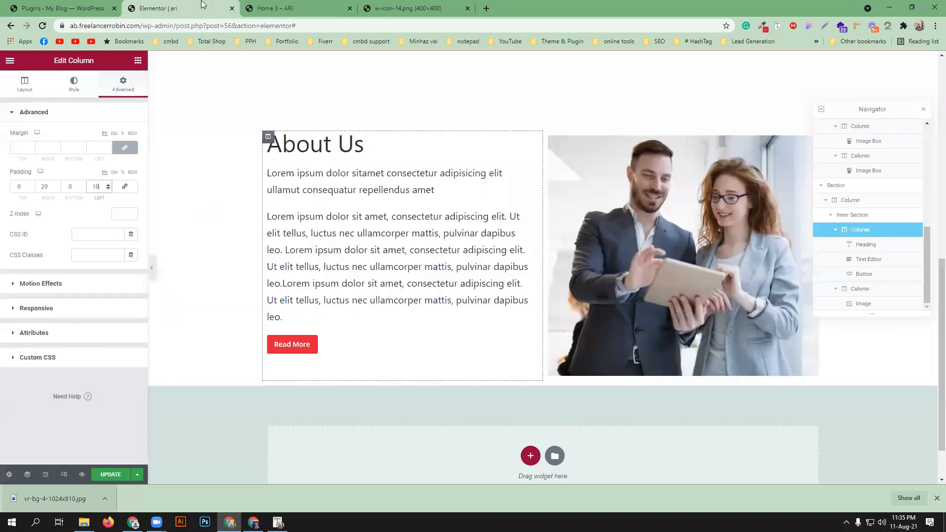
click(203, 6)
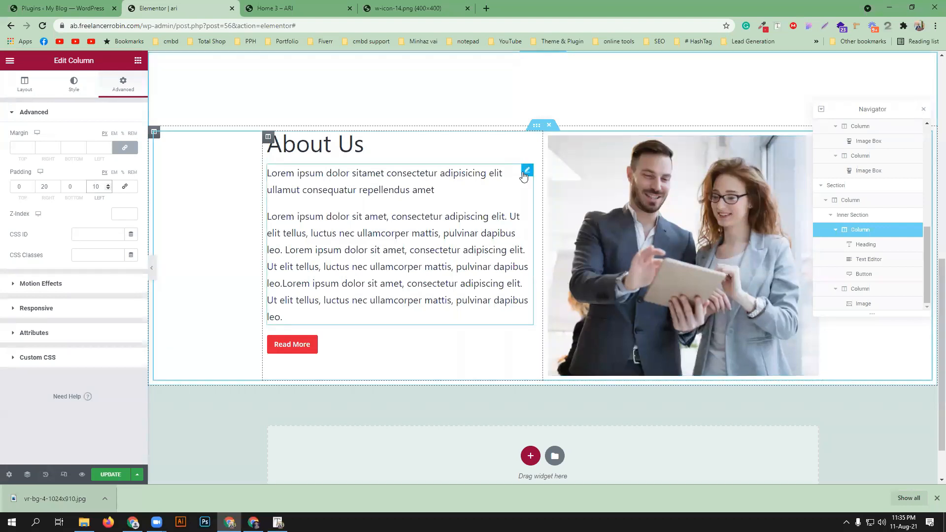
click(525, 173)
click(74, 84)
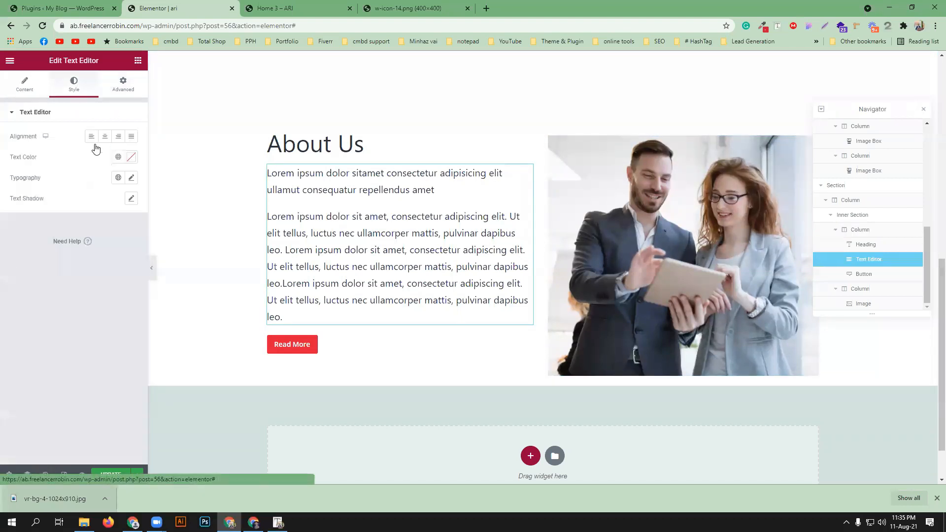
click(131, 137)
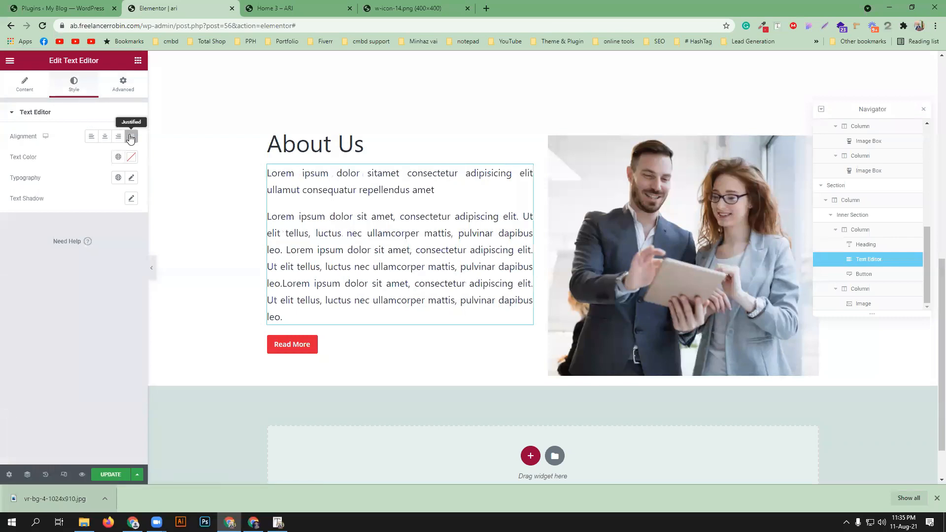
Unlink the About Us text editor's padding values and set its right padding to 30
click(122, 86)
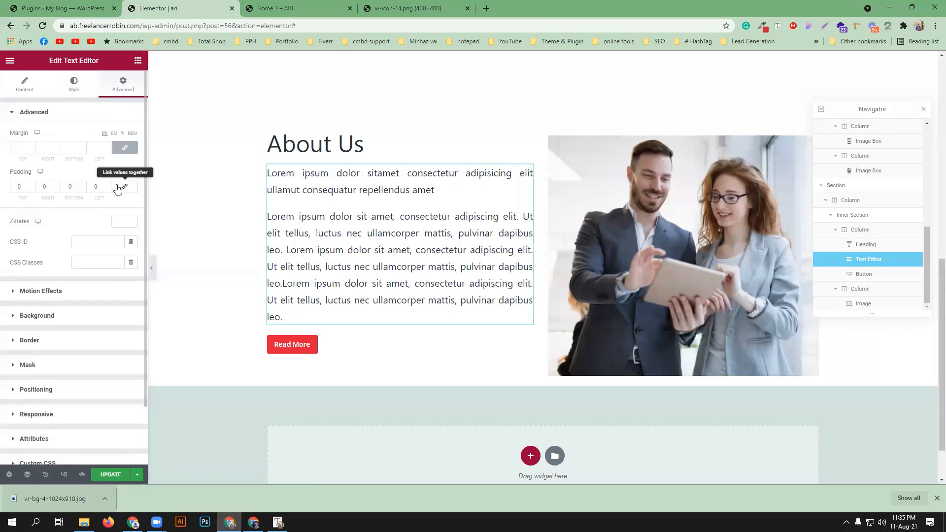
click(97, 184)
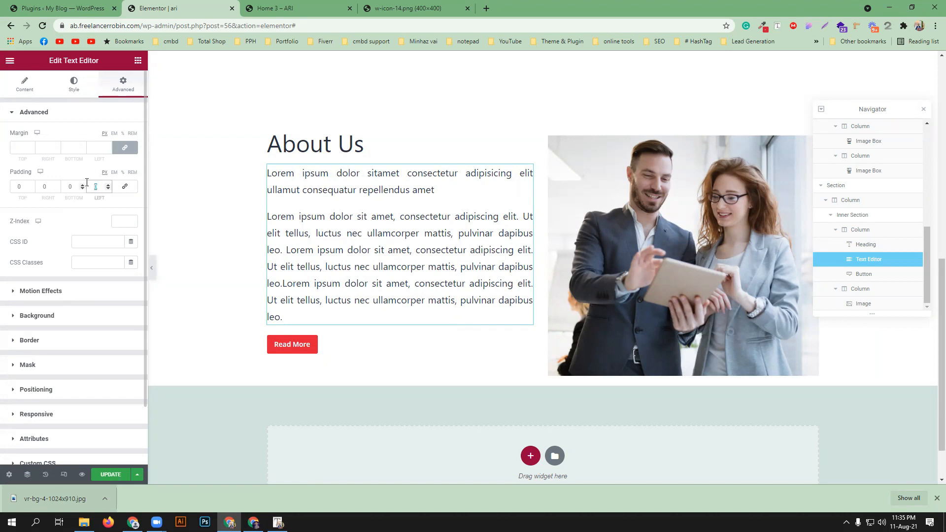
click(42, 184)
text(10)
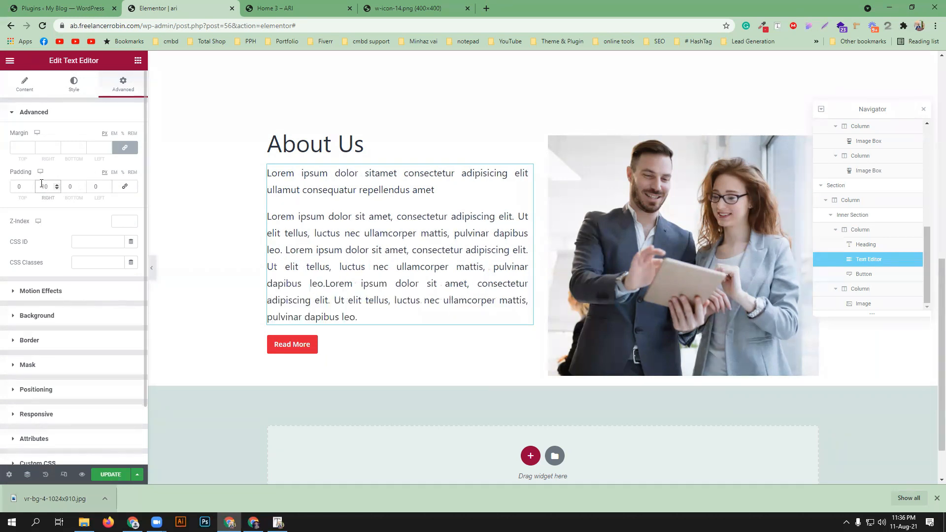
key(BackSpace)
text(30)
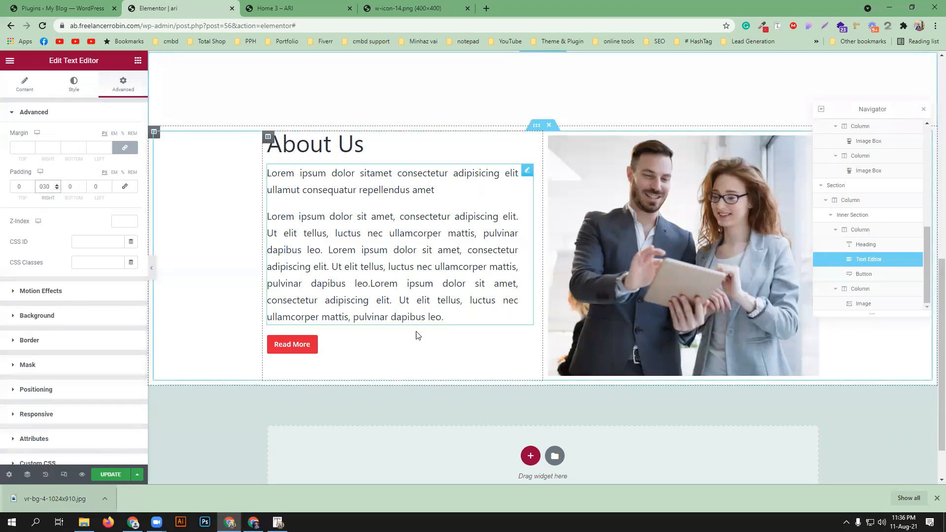
Review the reference's Creative Portfolio section and add a single-column section below About Us with content width set to Full Width
scroll(432, 344, down, 1)
click(306, 4)
scroll(490, 365, down, 5)
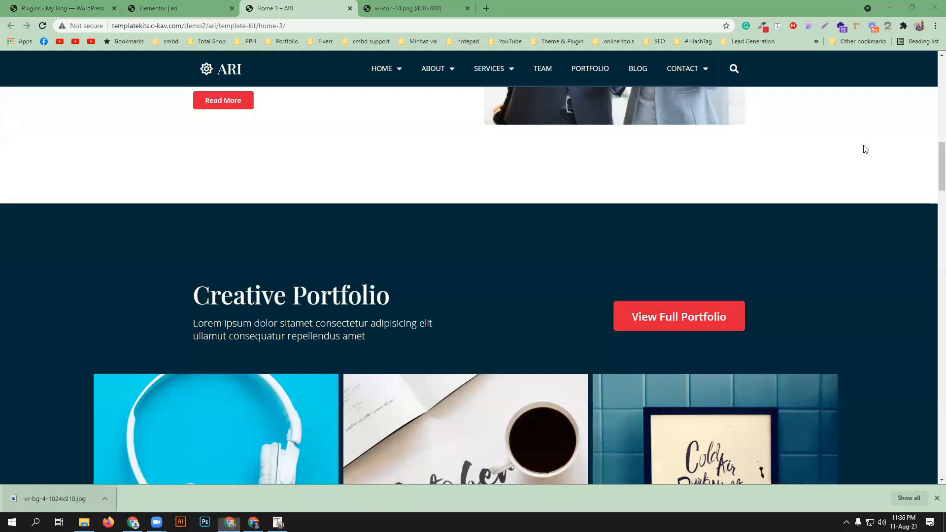
scroll(373, 187, down, 3)
scroll(359, 158, up, 2)
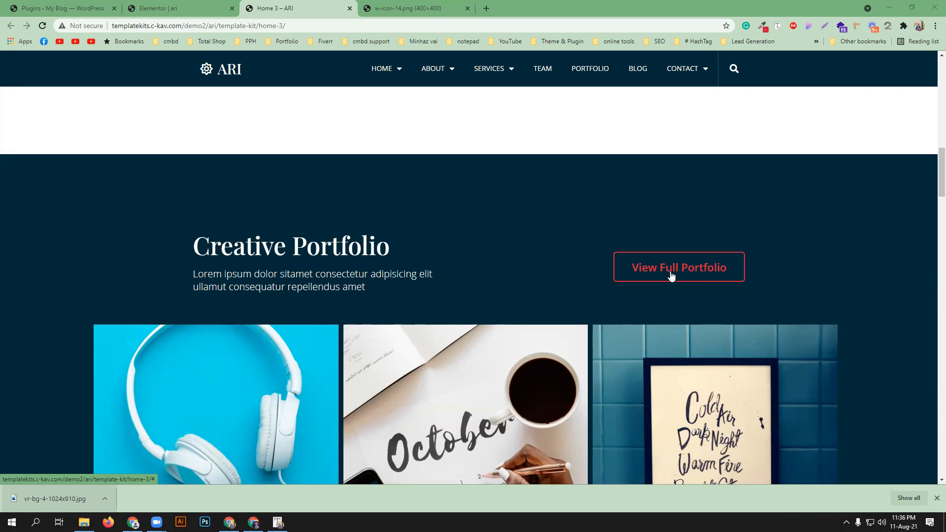
click(200, 8)
click(528, 398)
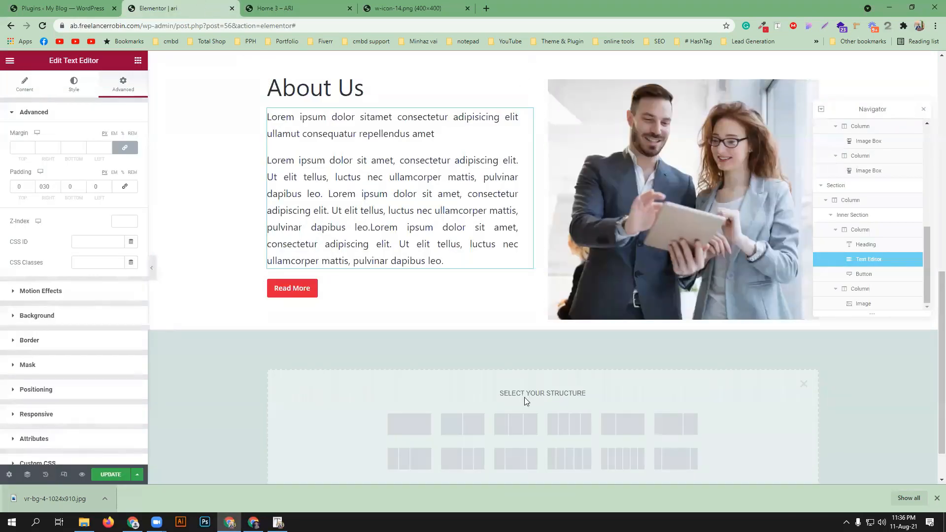
click(409, 423)
click(96, 138)
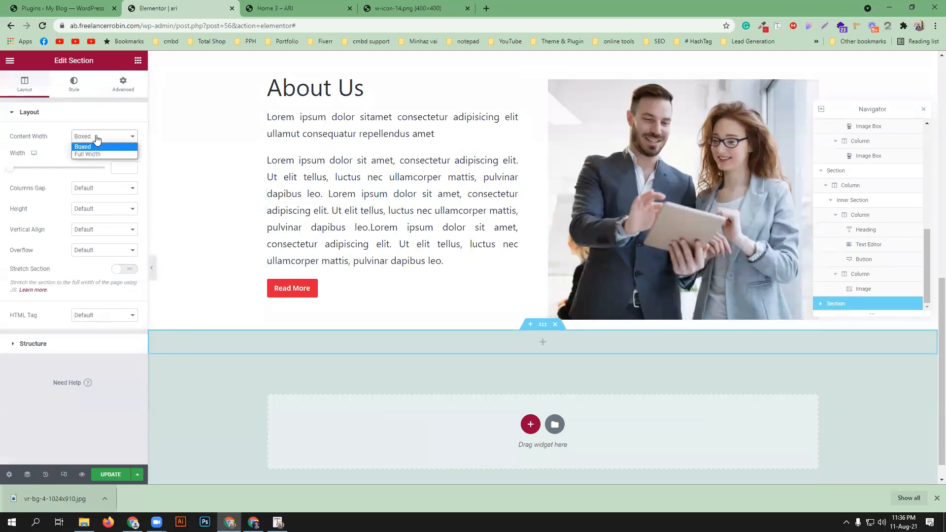
click(95, 155)
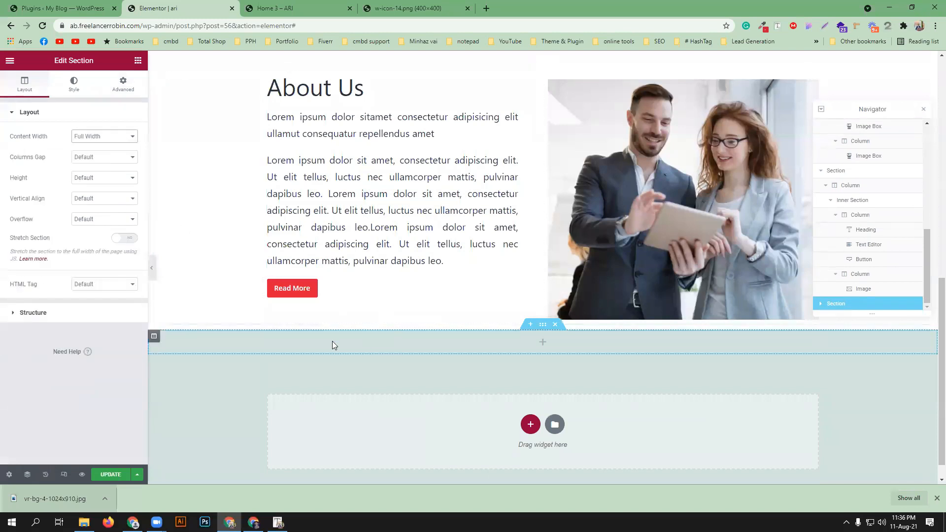
Place an inner section in the new section and add a heading with the copied reference title "Creative Portfolio" to its first column
click(138, 60)
drag(37, 150, 545, 347)
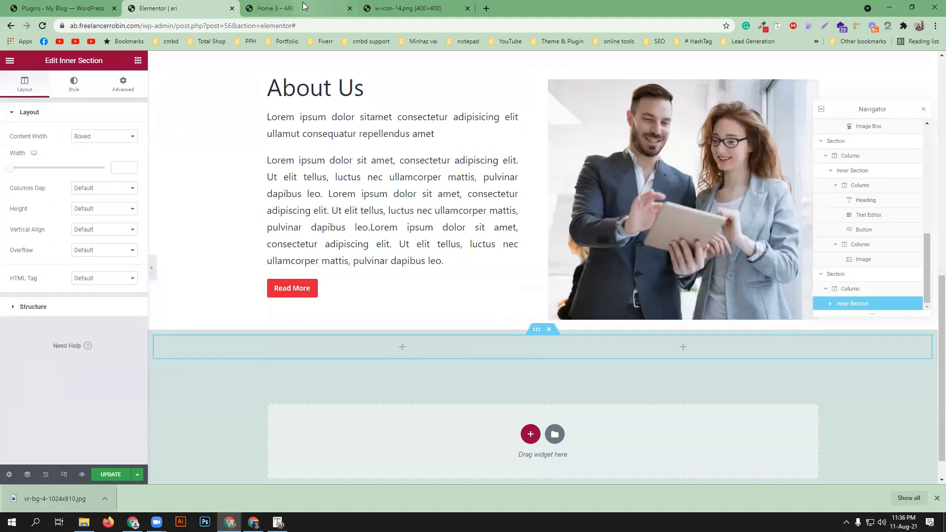
click(303, 4)
triple_click(314, 238)
key(ctrl+c)
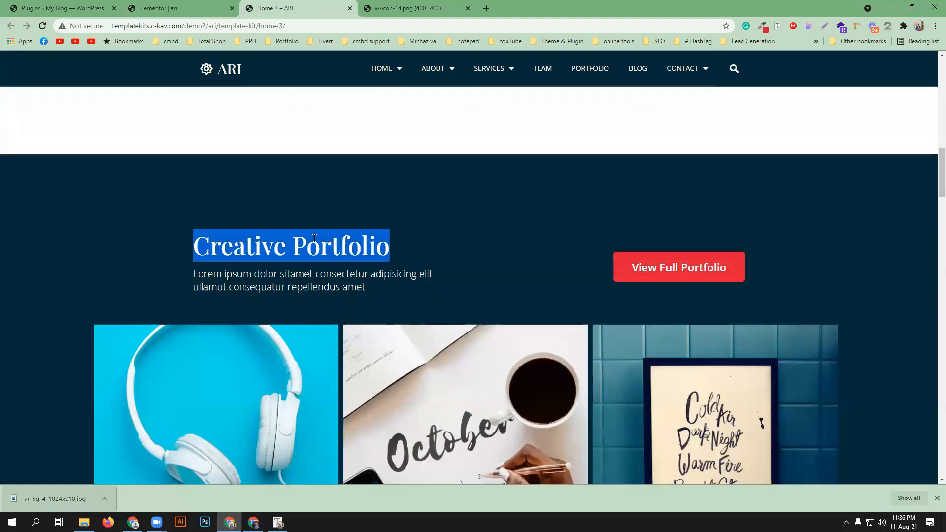
click(194, 8)
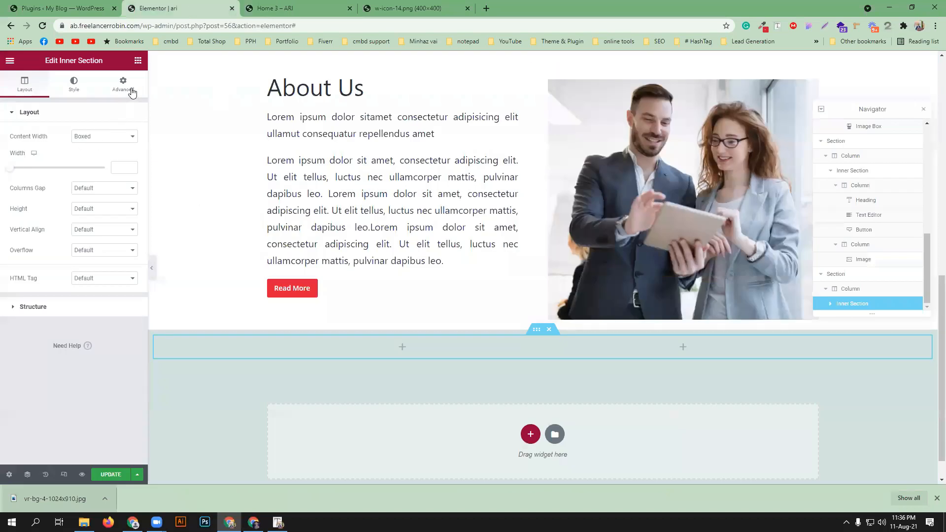
click(138, 61)
drag(95, 165, 434, 350)
triple_click(65, 160)
key(ctrl+v)
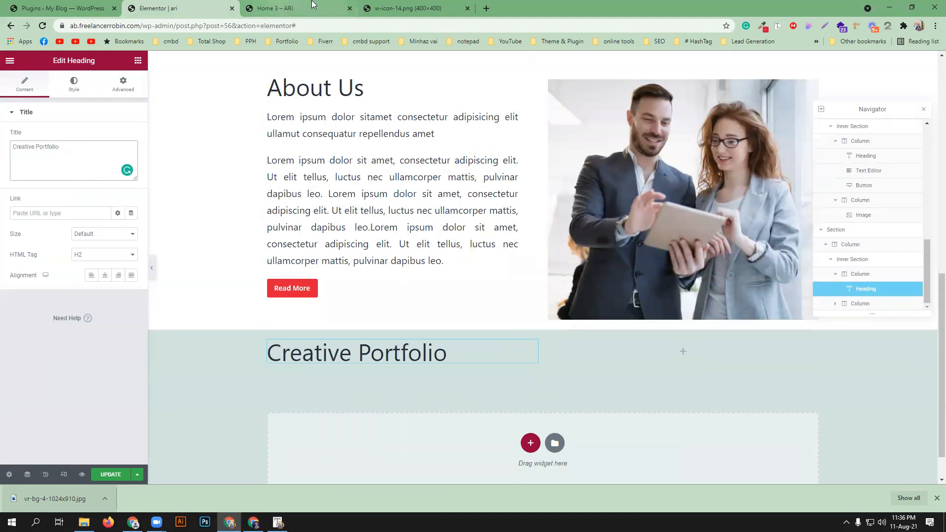
Copy the reference's Creative Portfolio description and add it in a text editor below the Creative Portfolio heading
click(276, 8)
drag(378, 298, 179, 277)
key(ctrl+c)
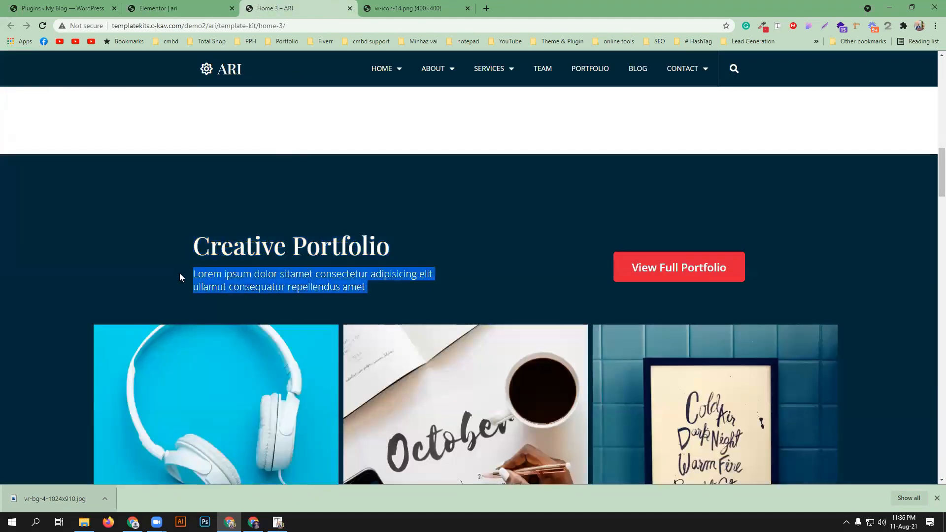
click(168, 8)
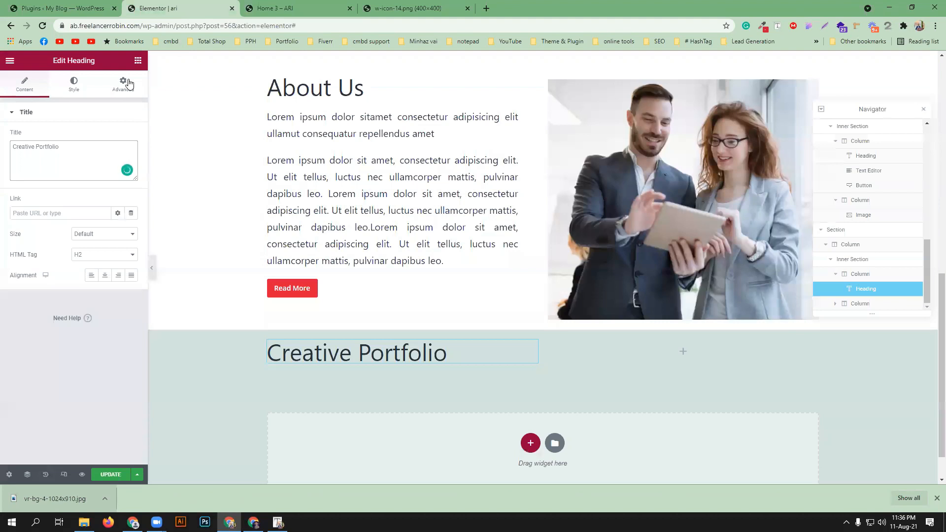
click(138, 60)
drag(110, 197, 361, 352)
triple_click(88, 227)
key(ctrl+v)
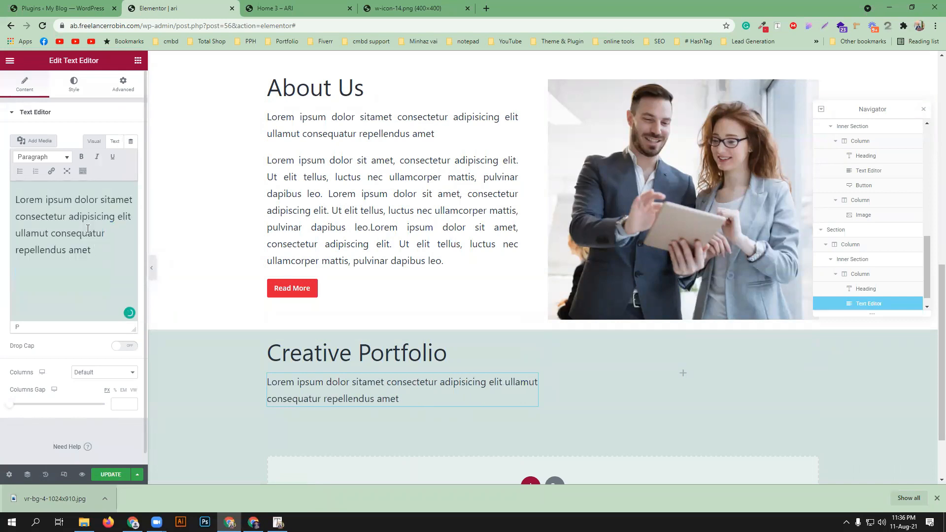
Copy the hero section's Contact Us button and paste it into the empty second column of the Creative Portfolio inner section
scroll(374, 263, up, 3)
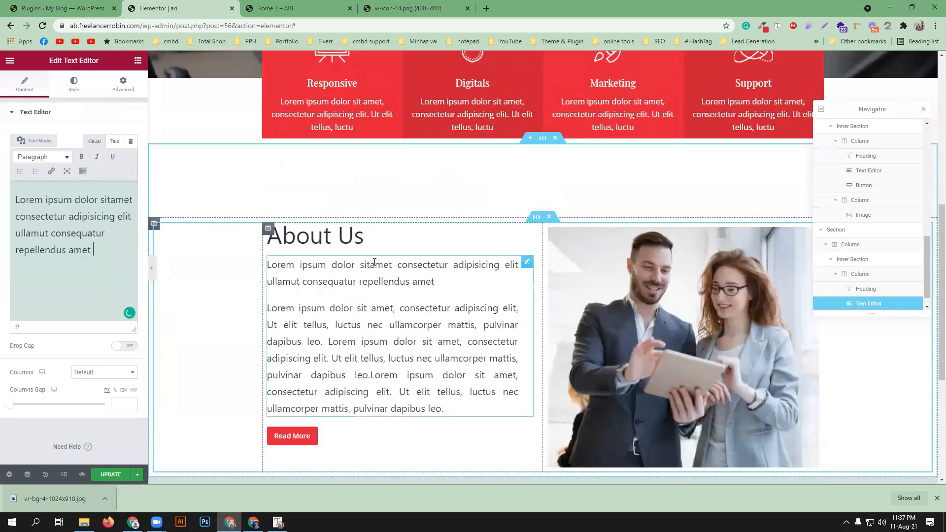
scroll(374, 263, up, 6)
right_click(367, 279)
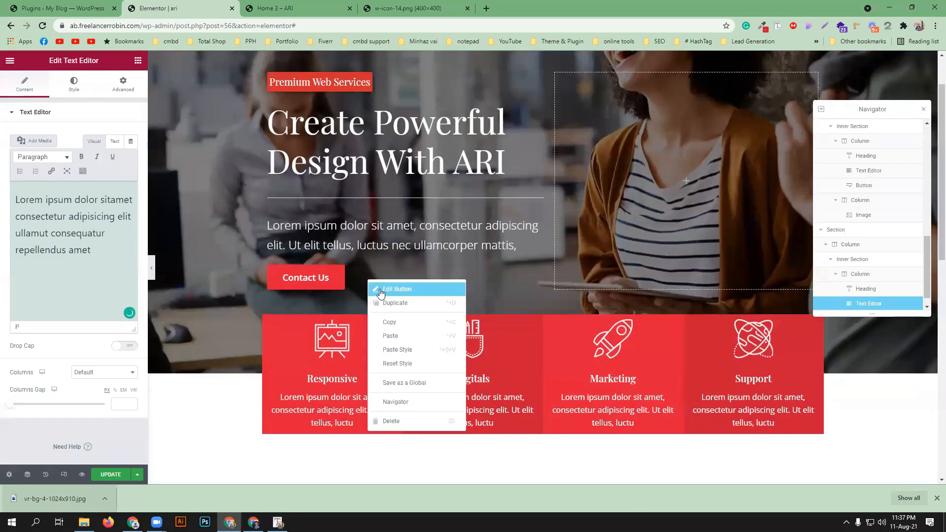
click(391, 322)
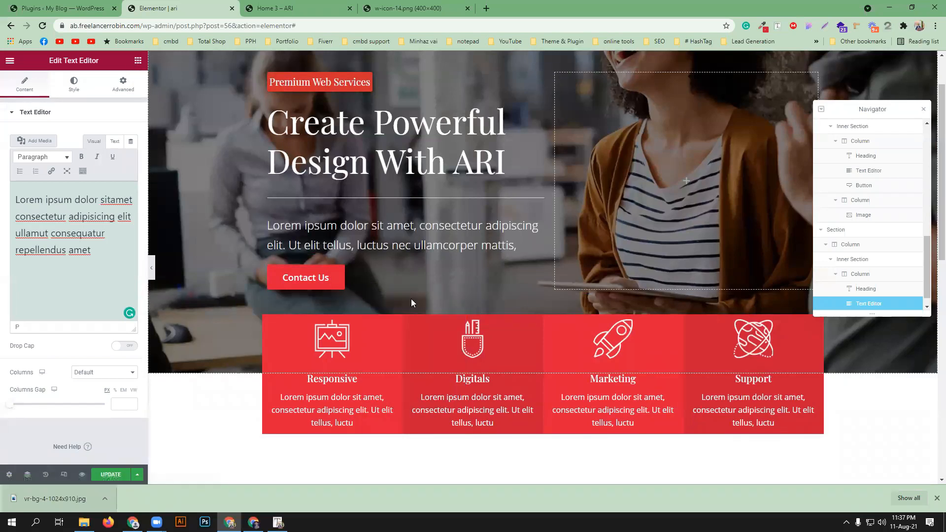
scroll(412, 302, down, 10)
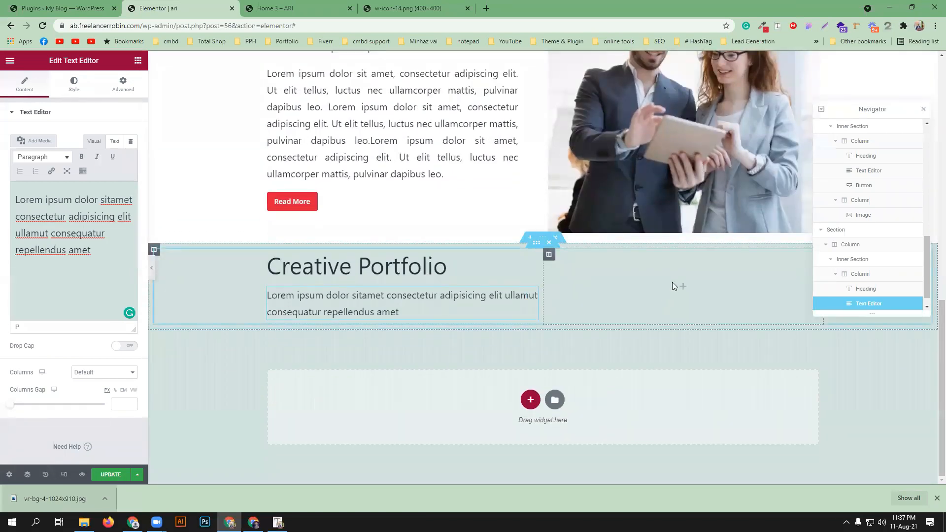
click(672, 282)
right_click(673, 283)
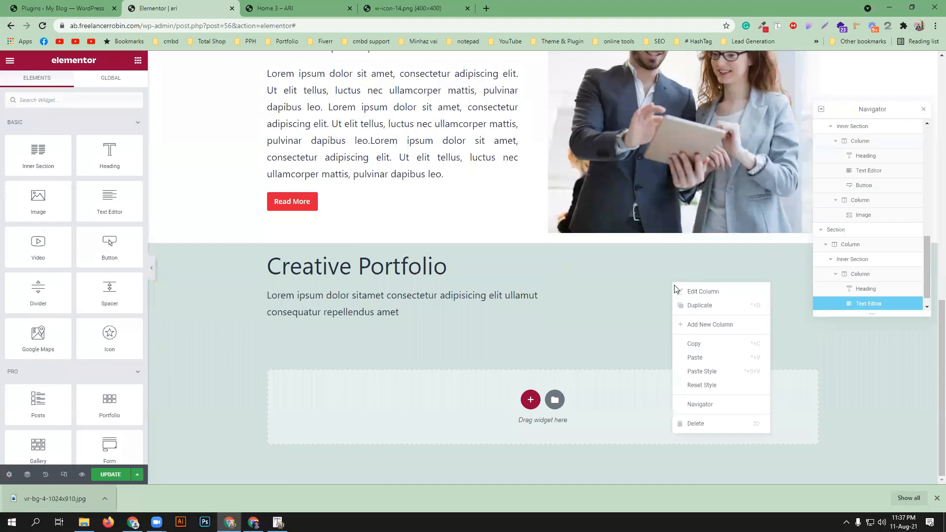
click(700, 356)
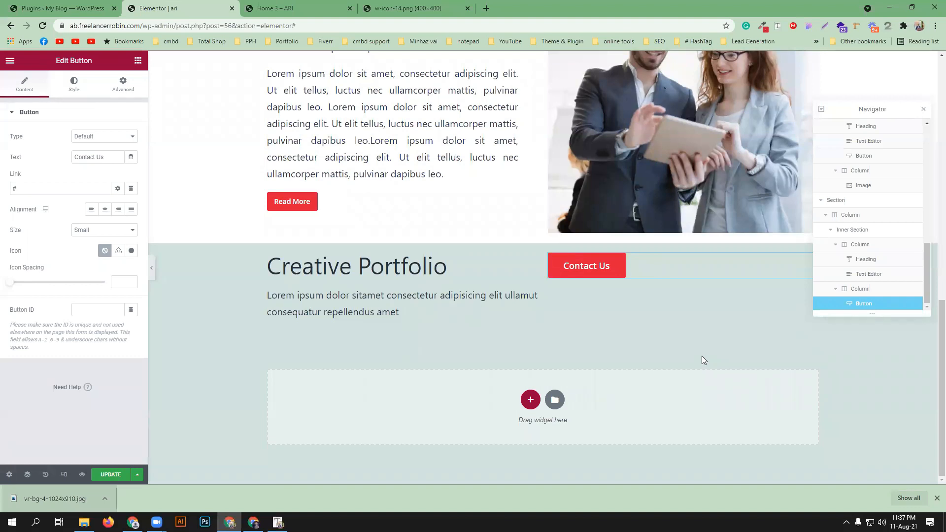
Set the alignment of the pasted Contact Us button in the Creative Portfolio section to Right
scroll(702, 356, up, 15)
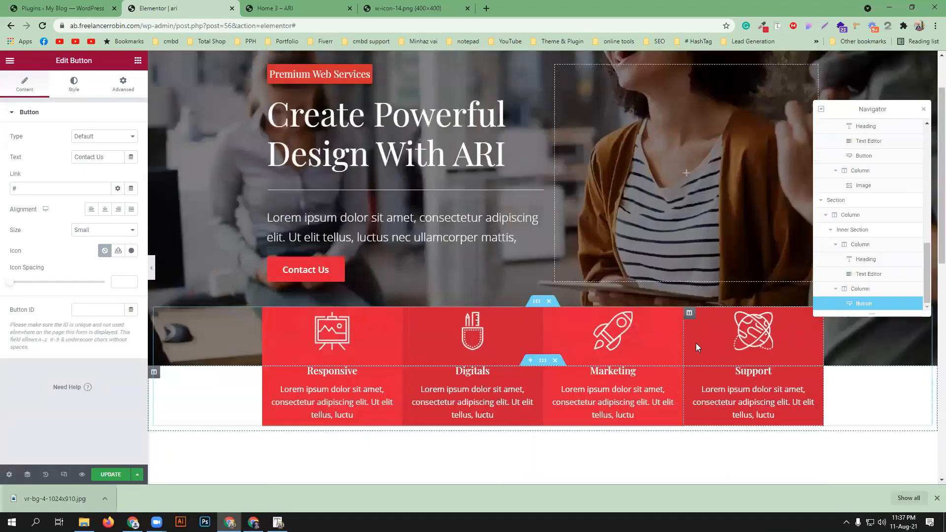
scroll(566, 230, down, 3)
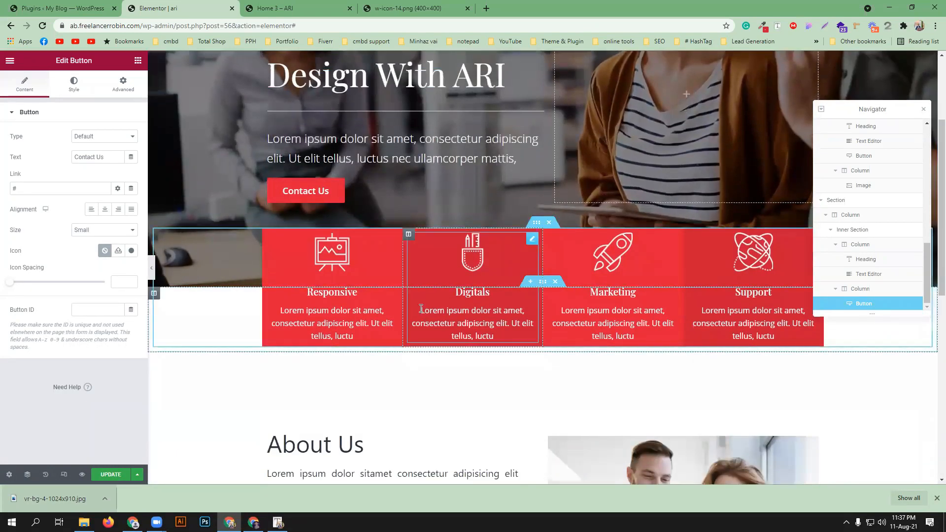
scroll(474, 346, down, 2)
scroll(474, 346, down, 6)
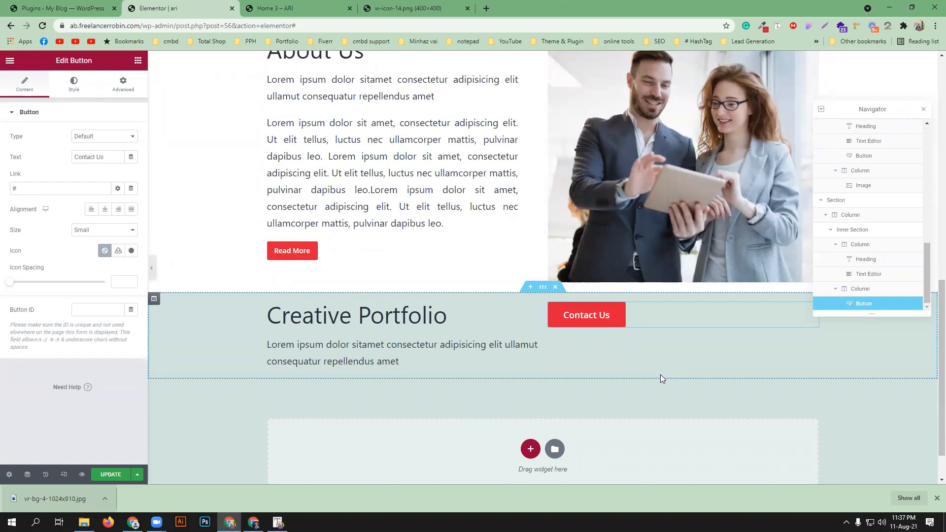
click(117, 213)
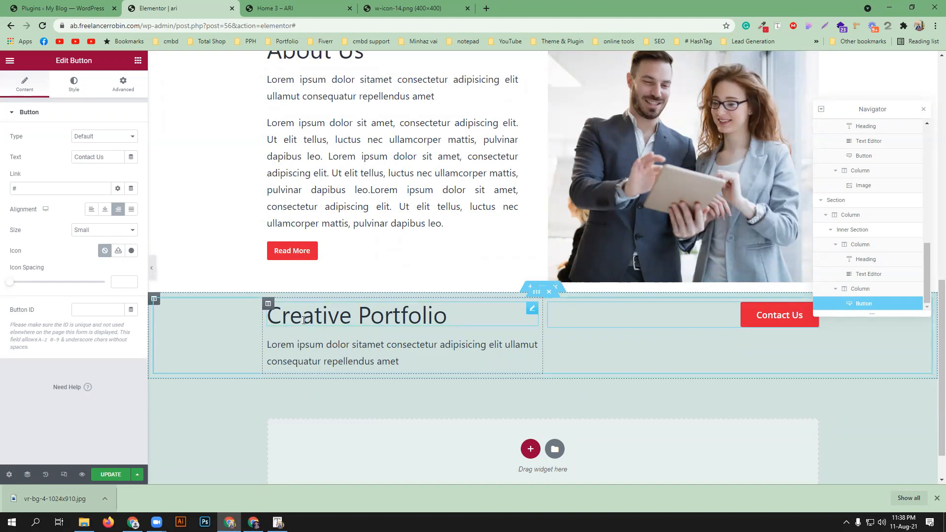
scroll(304, 320, up, 1)
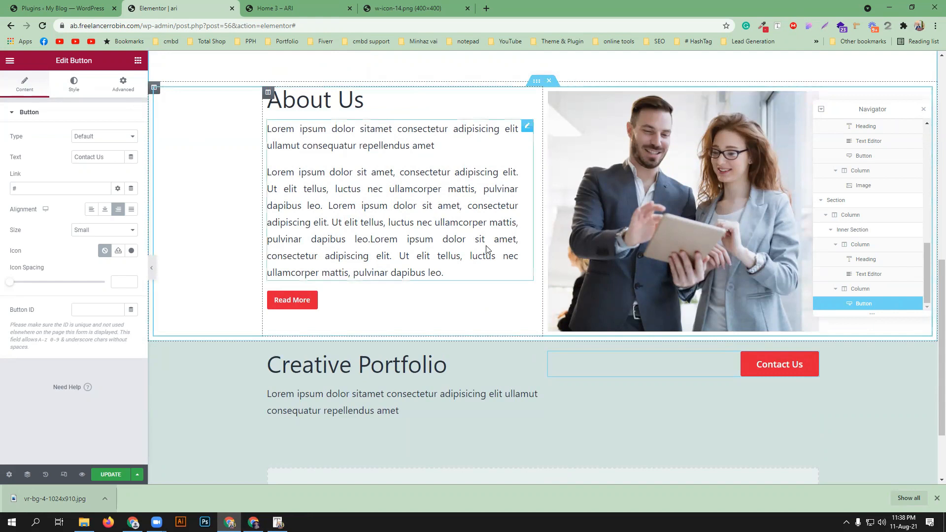
scroll(486, 241, up, 9)
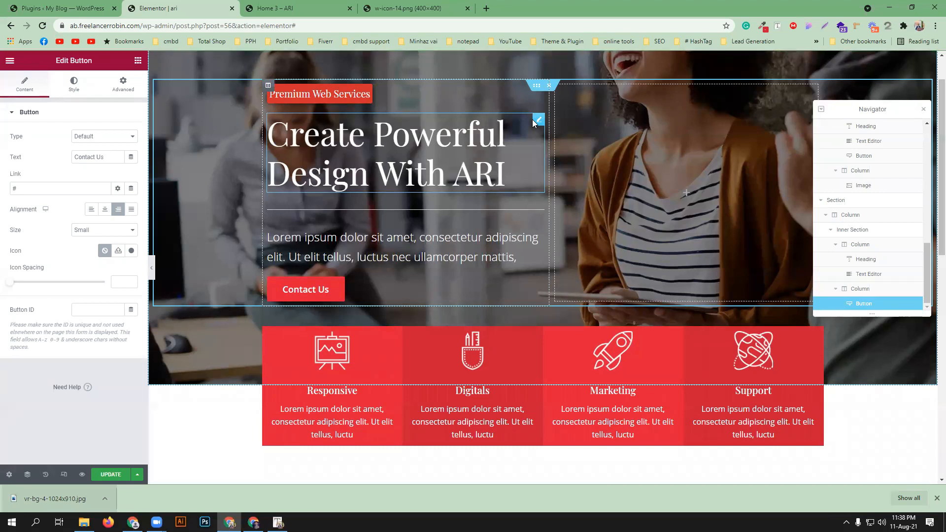
scroll(372, 415, down, 4)
scroll(376, 408, down, 2)
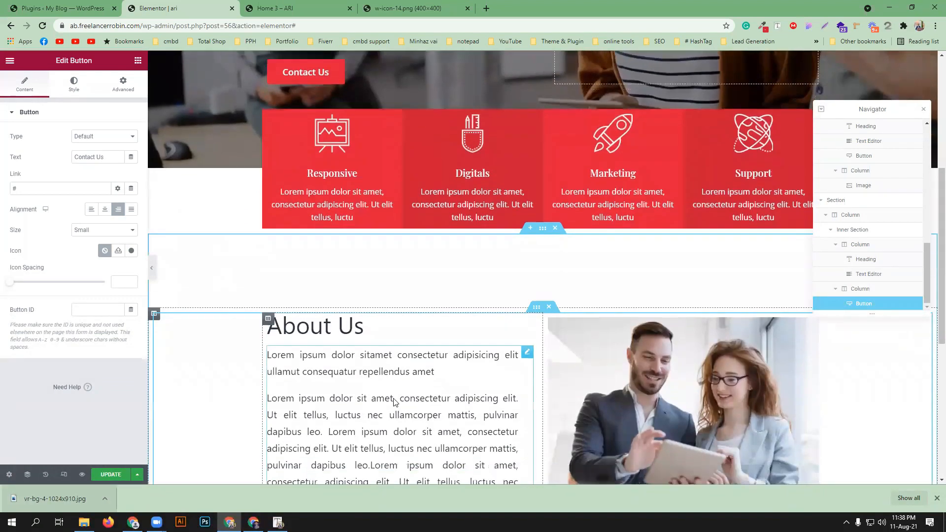
scroll(384, 313, down, 3)
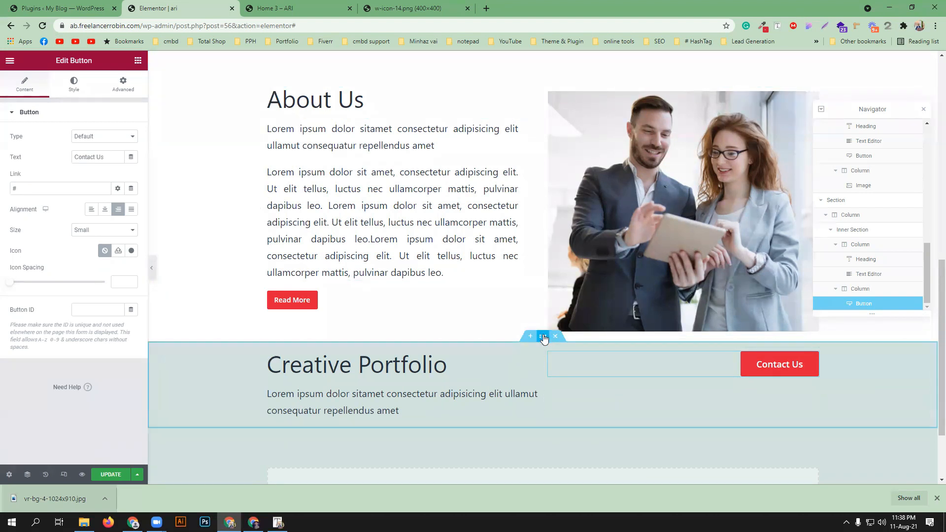
click(543, 337)
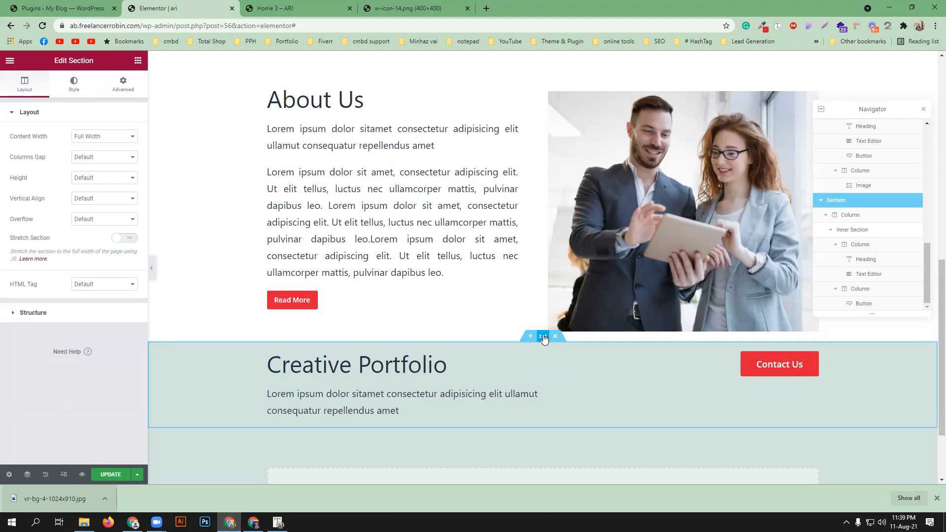
Check the button label in the reference's Creative Portfolio section and set the pasted button's text to "View Full Portfolio"
click(256, 10)
click(595, 243)
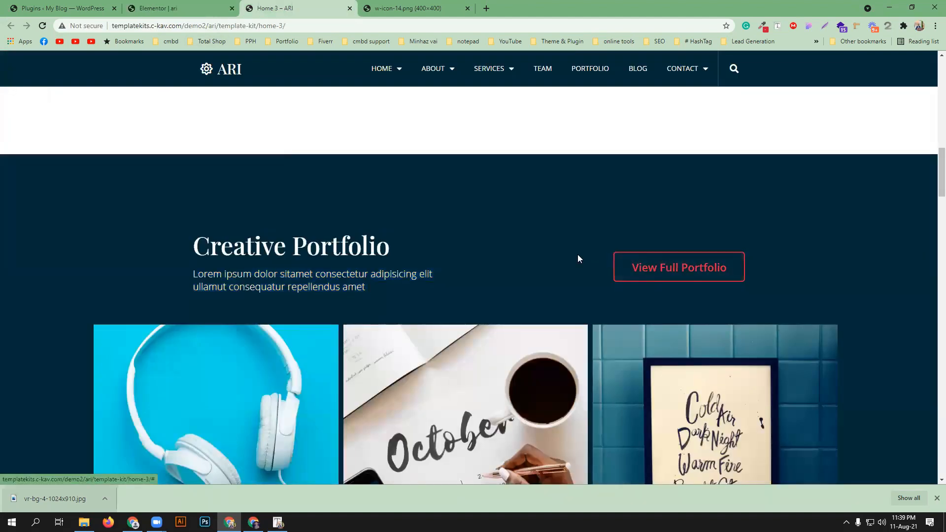
click(170, 8)
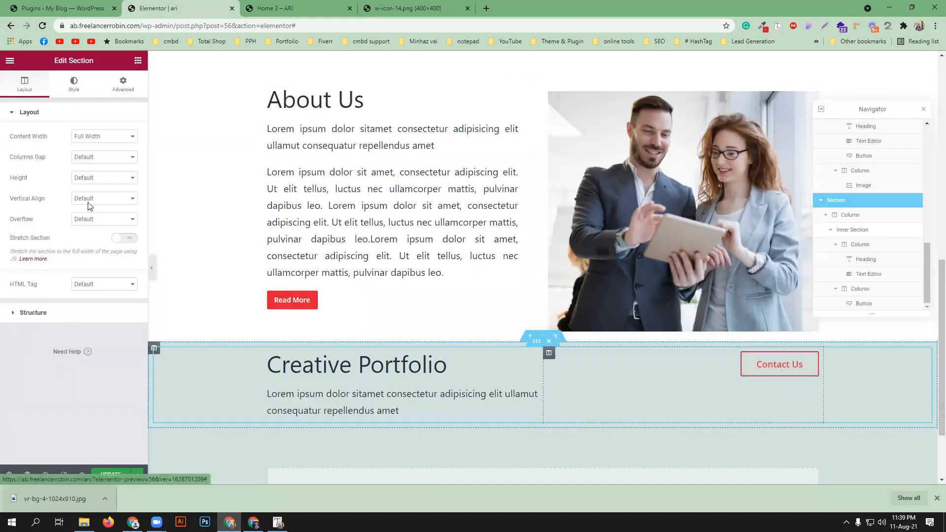
click(798, 364)
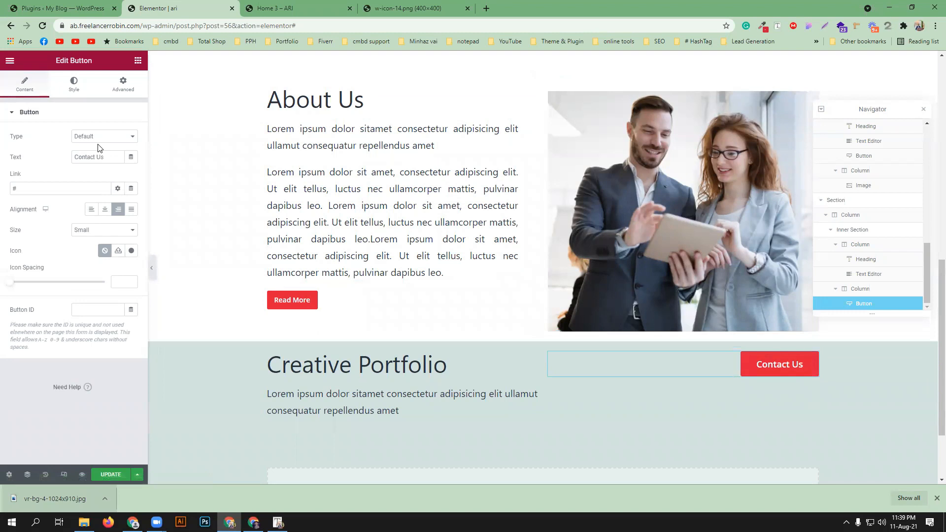
triple_click(105, 155)
text(View Full Portfolio)
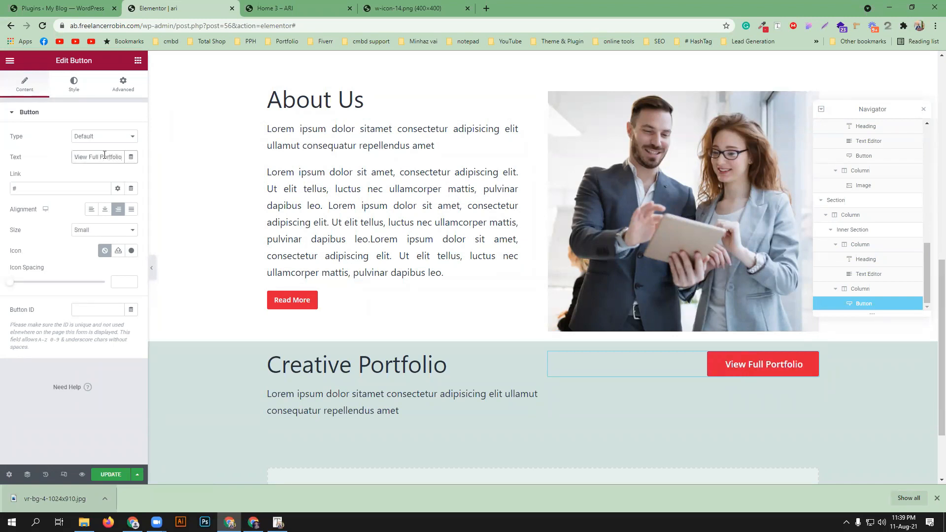
Compare the View Full Portfolio button's vertical position and appearance with the reference page
click(306, 8)
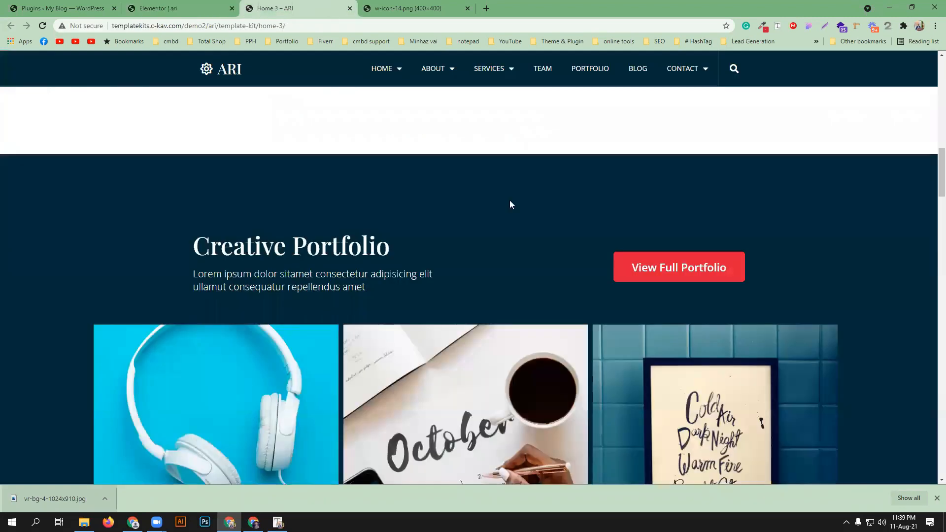
click(173, 8)
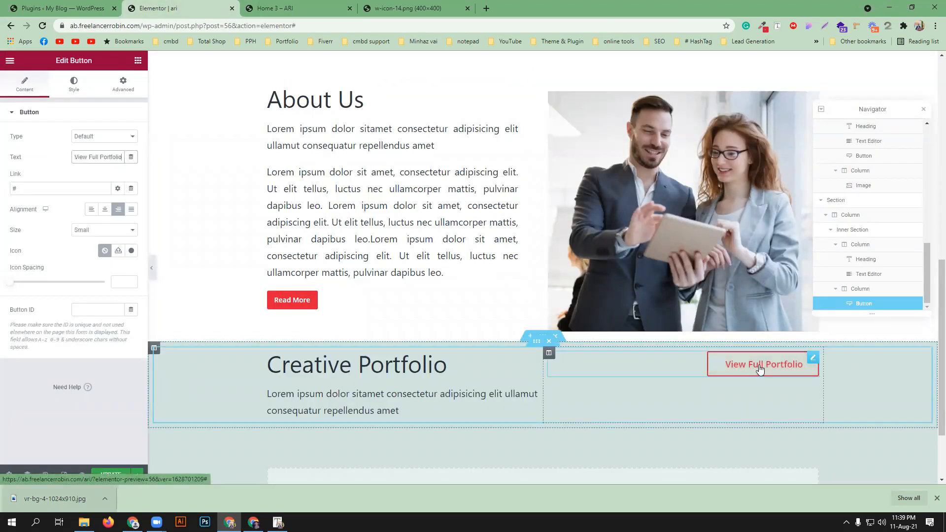
click(263, 4)
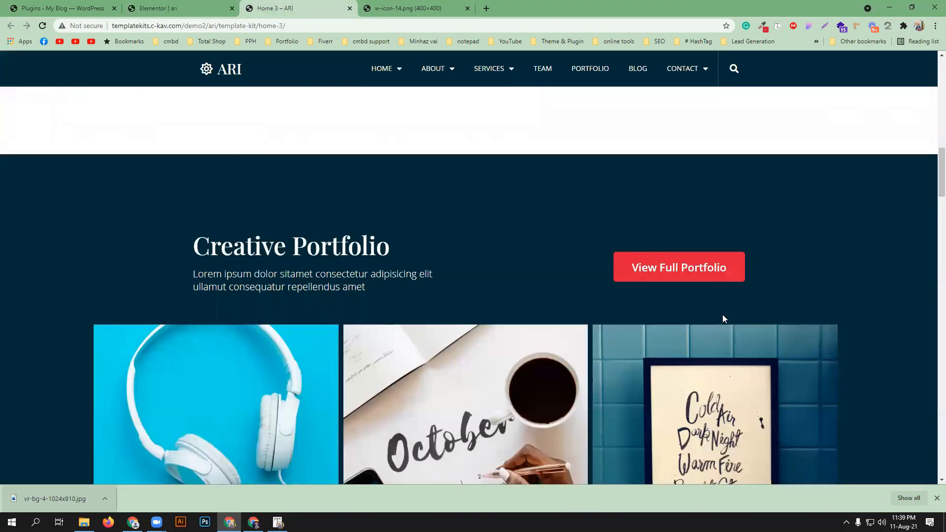
click(172, 8)
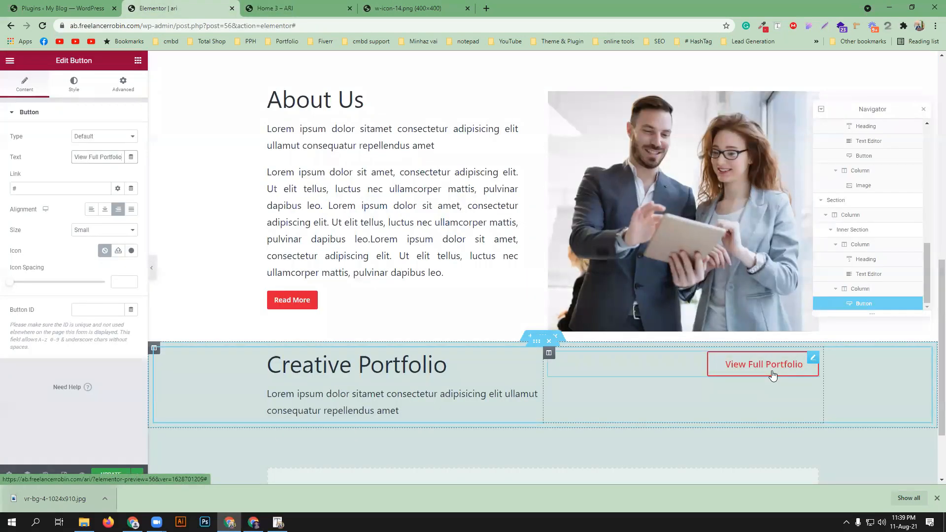
click(263, 4)
click(172, 8)
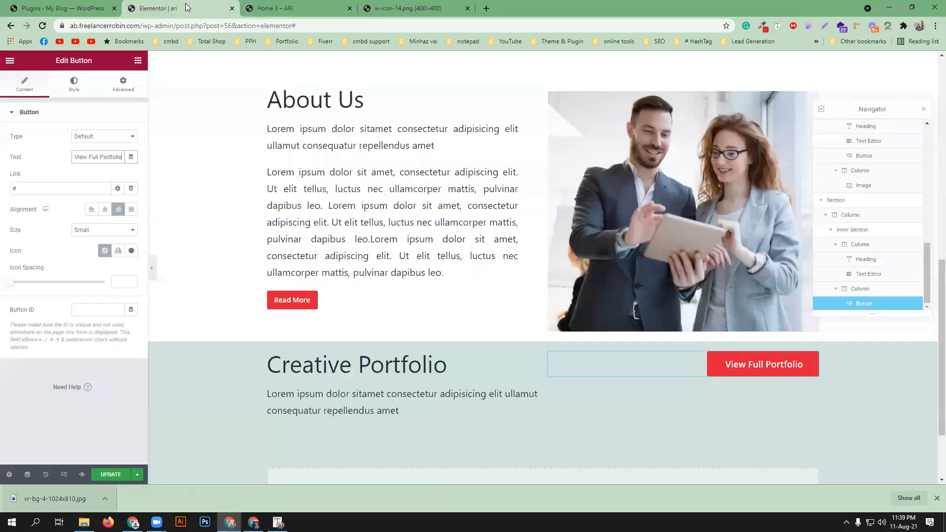
Try a top margin of 25 on the View Full Portfolio button's column, and reset it to 0
click(548, 353)
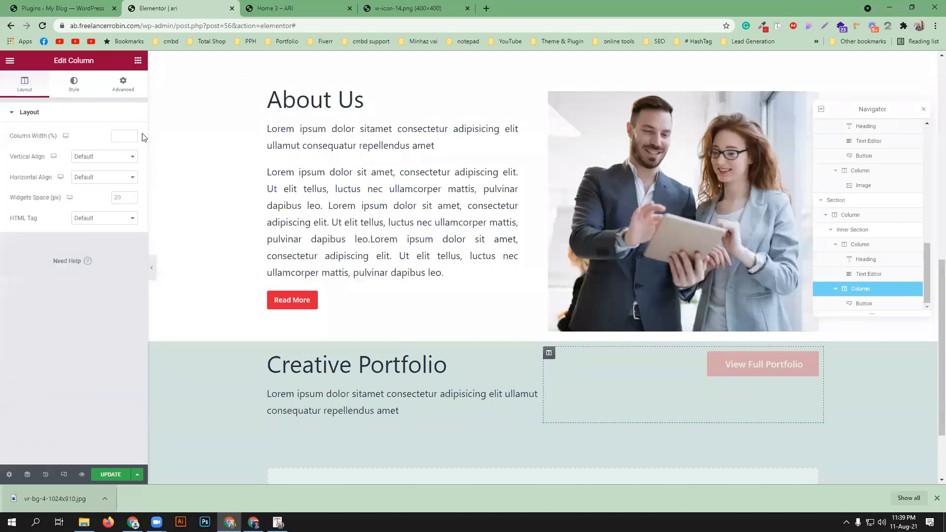
click(126, 93)
click(30, 148)
text(1)
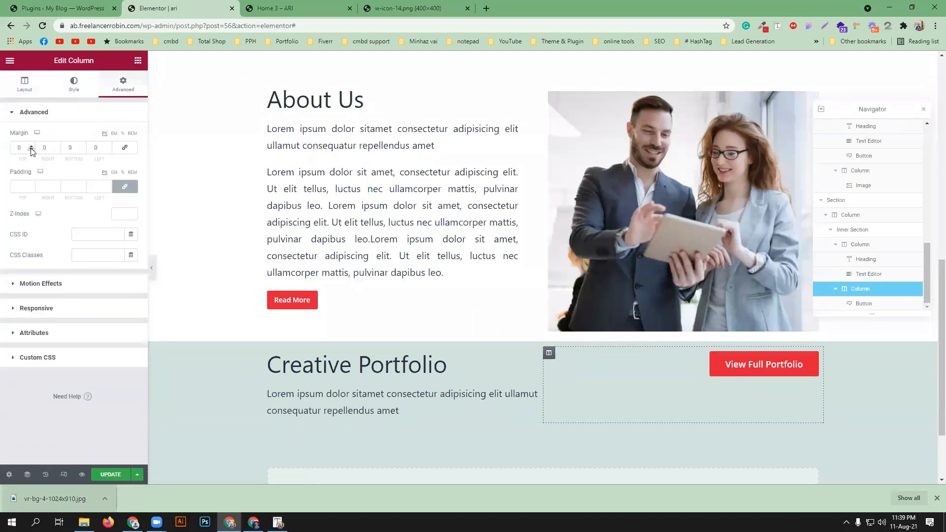
click(32, 145)
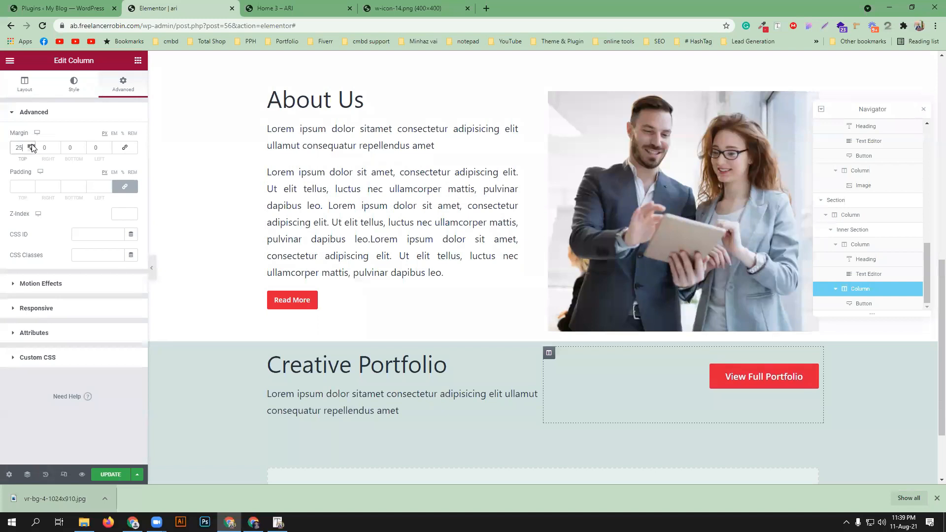
click(32, 149)
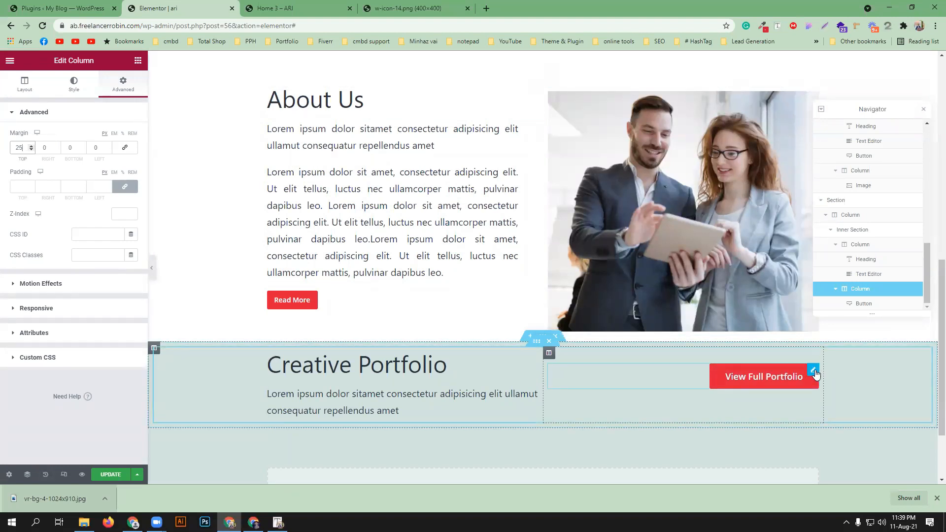
drag(24, 148, 2, 152)
key(BackSpace)
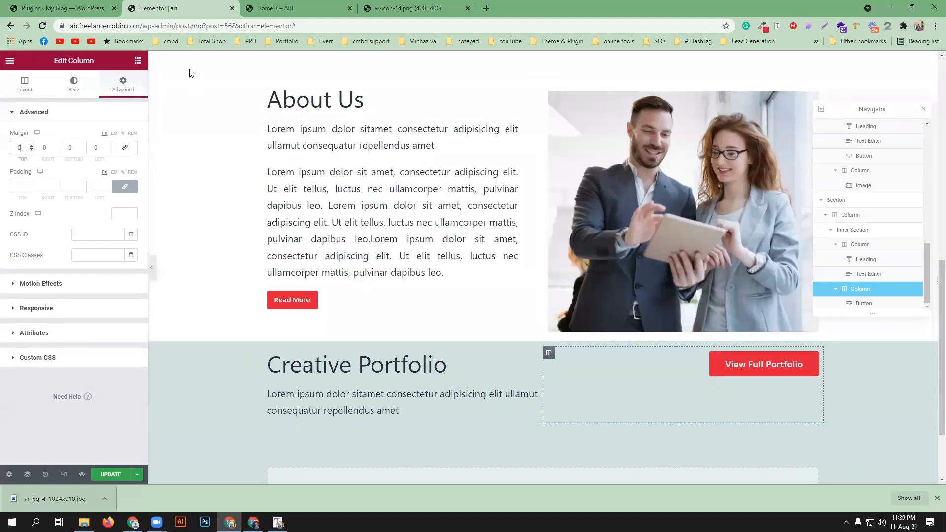
Add a spacer above the View Full Portfolio button and set its space to 20 px
click(138, 61)
drag(110, 293, 771, 359)
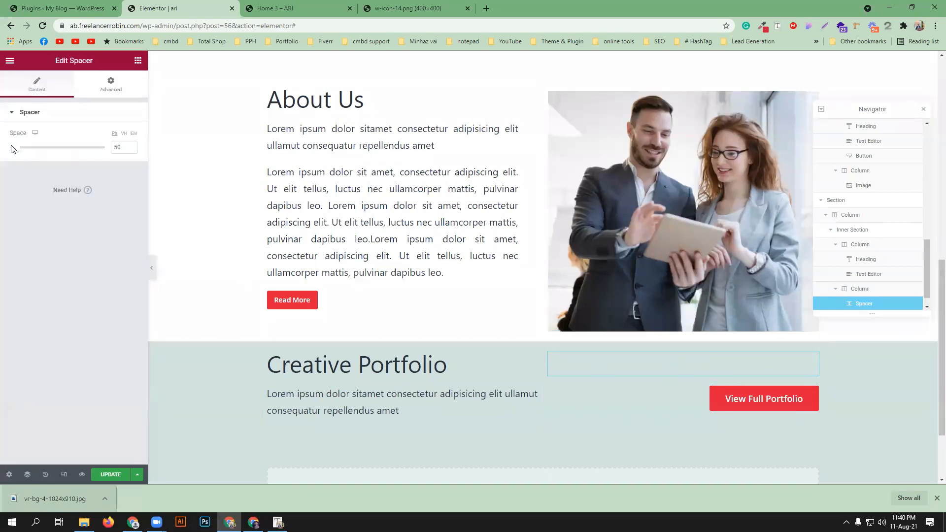
drag(18, 147, 11, 148)
drag(131, 148, 103, 149)
text(20)
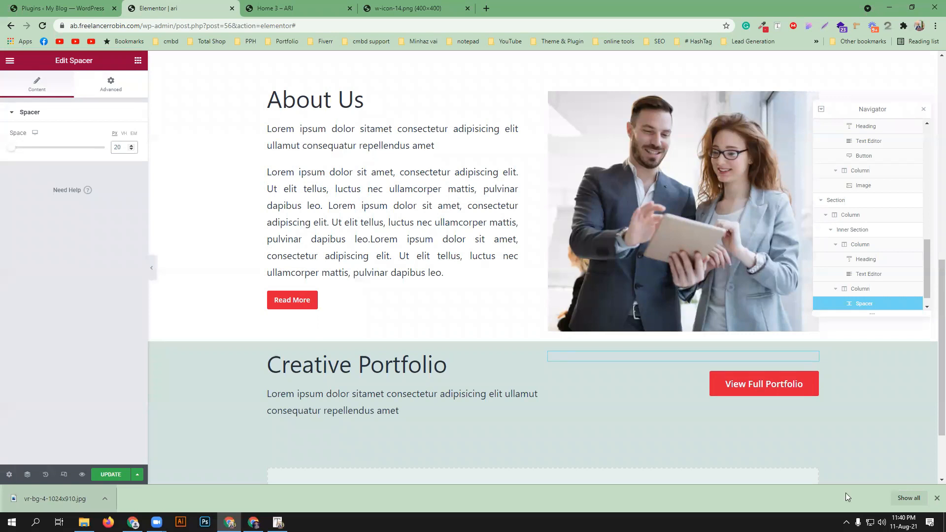
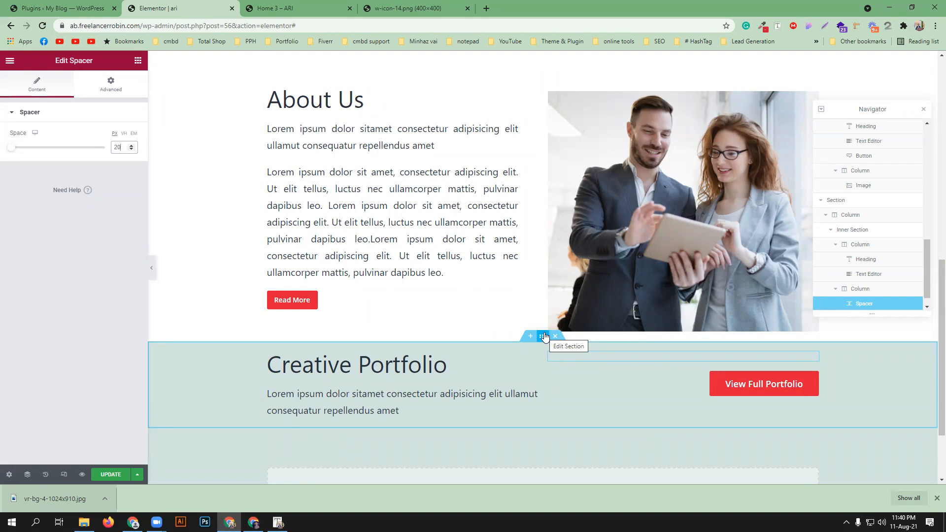
Open the Creative Portfolio section for editing and copy the dark background colour #002A3A from the reference page's matching section
click(543, 336)
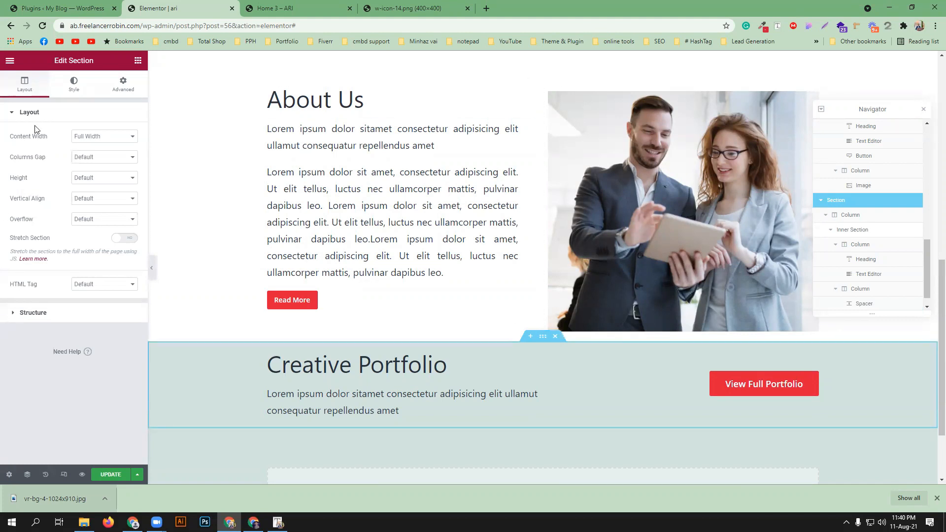
click(290, 9)
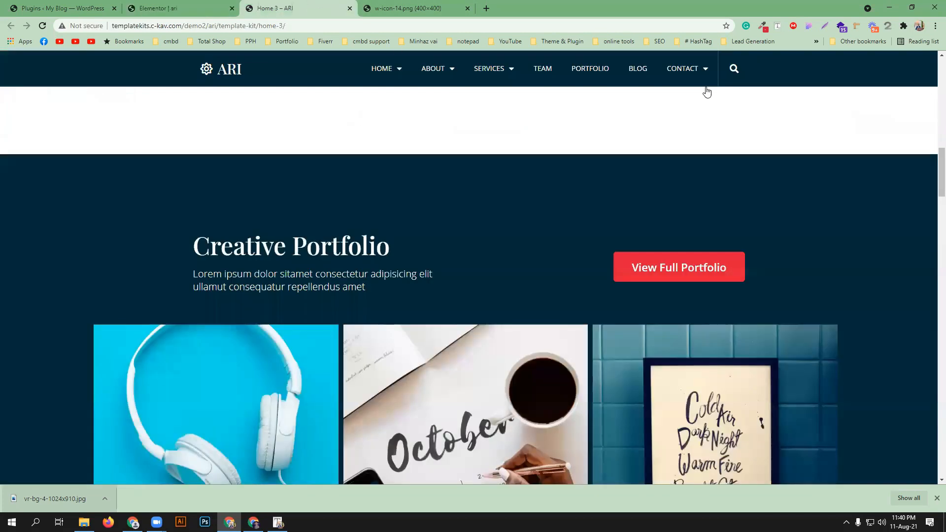
click(762, 27)
click(710, 70)
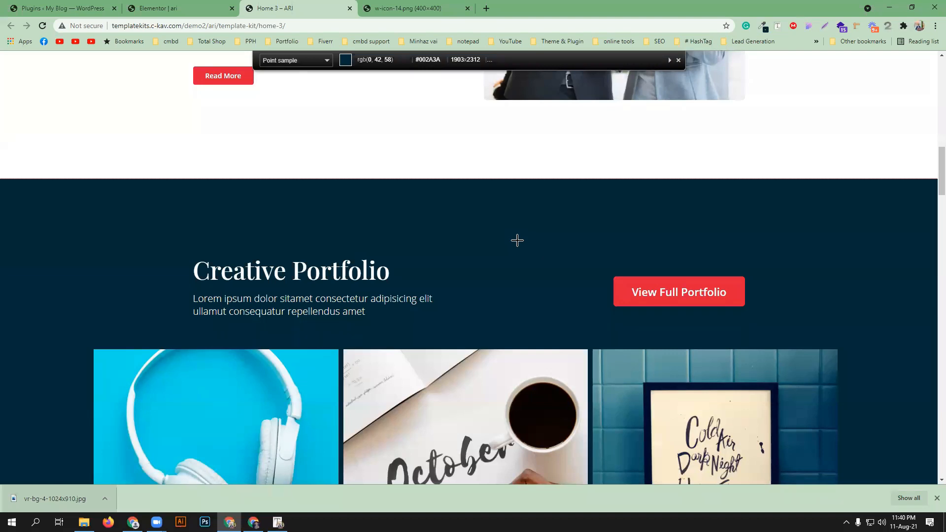
click(516, 241)
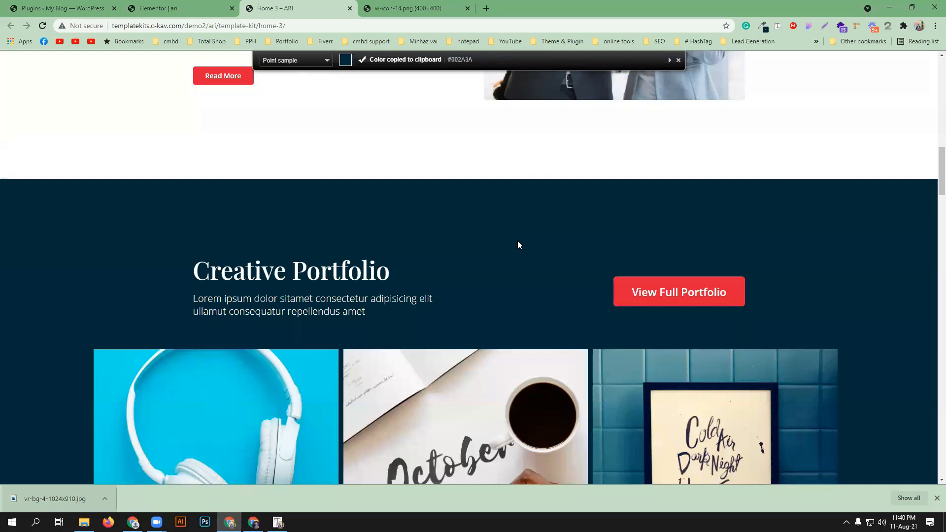
Give the Creative Portfolio section a solid Classic background using the copied colour #002A3A
click(155, 7)
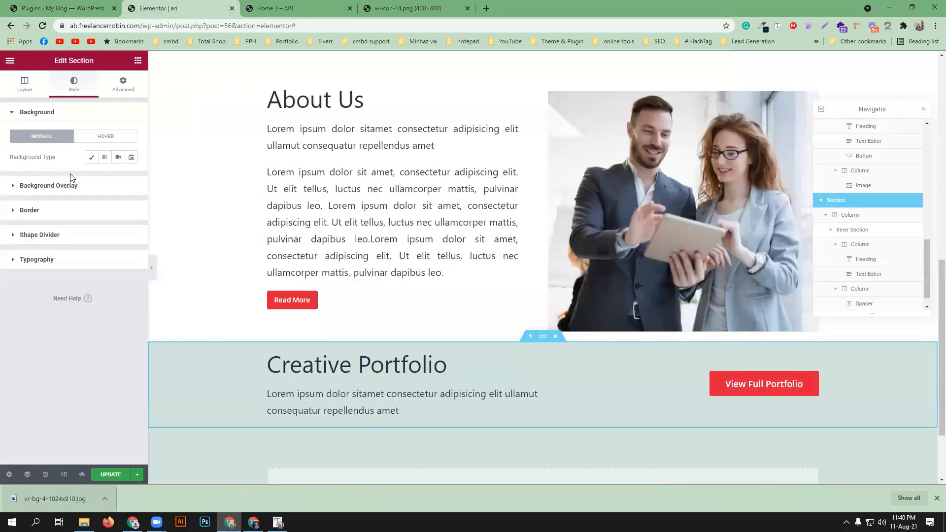
click(91, 157)
click(130, 178)
right_click(84, 328)
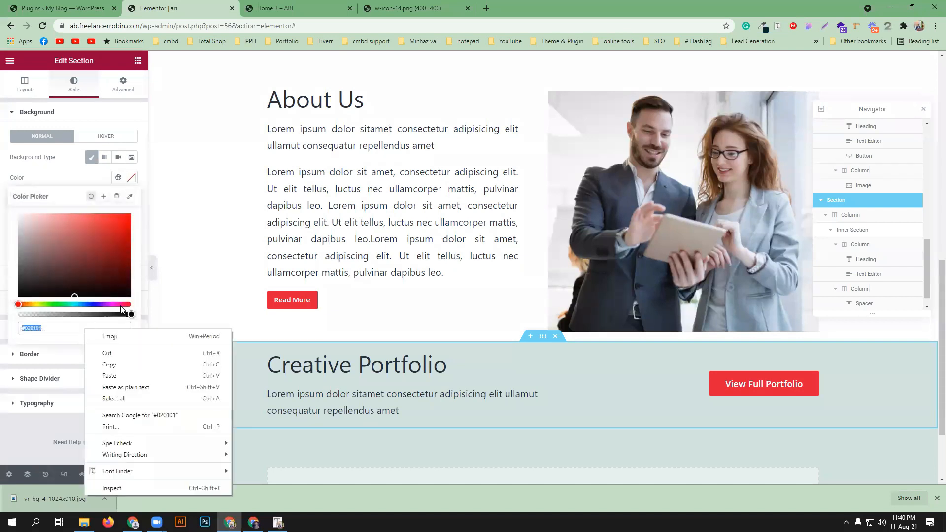
Set the Creative Portfolio section's background colour to #002A3A and its heading's text colour to #FFFFFF
click(111, 376)
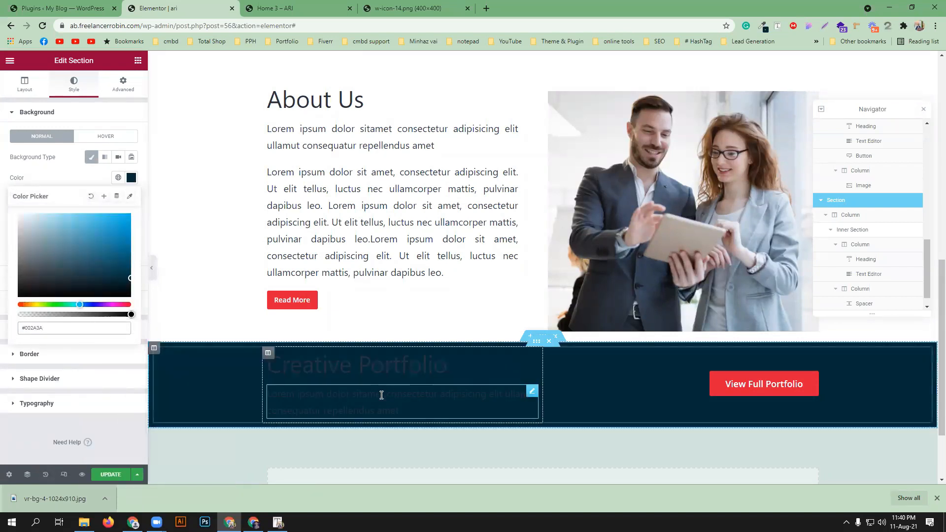
click(526, 364)
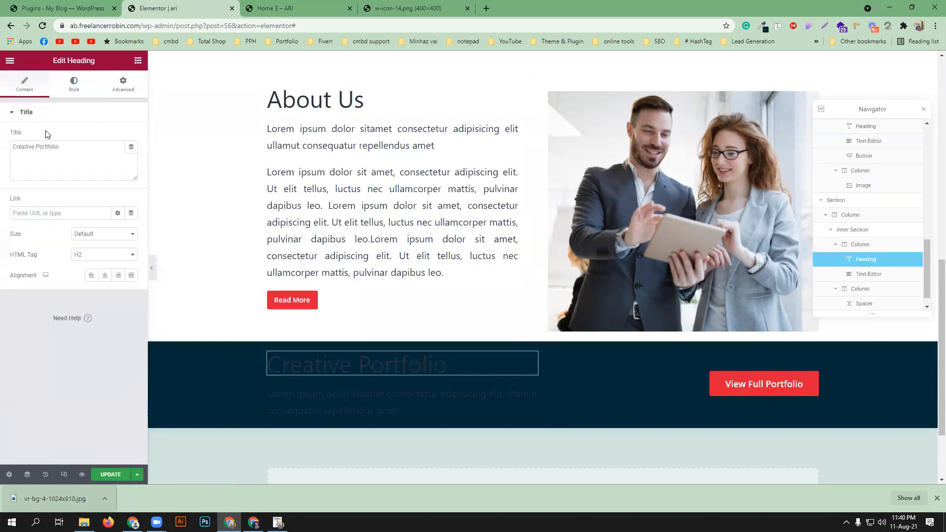
click(75, 87)
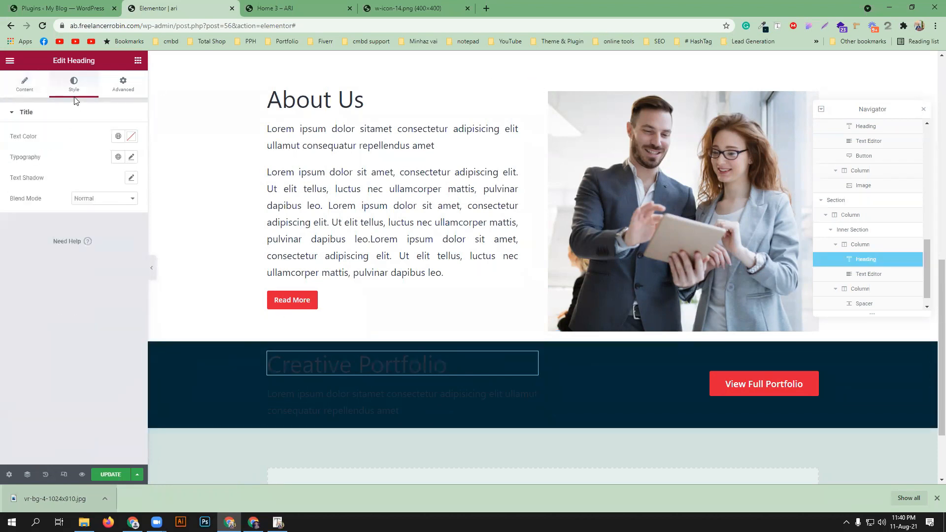
click(131, 137)
key(ctrl+v)
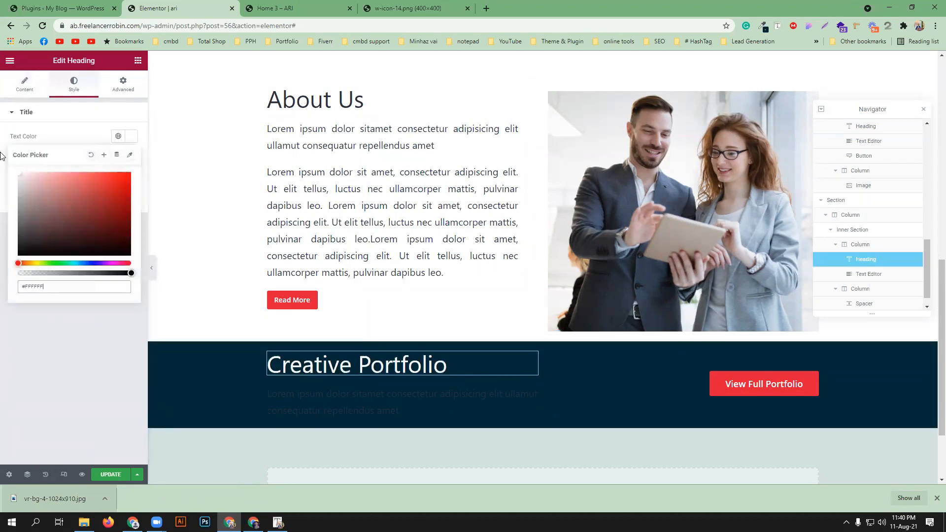
Set the text colour of the paragraph under the Creative Portfolio heading to #FFFFFF
click(473, 389)
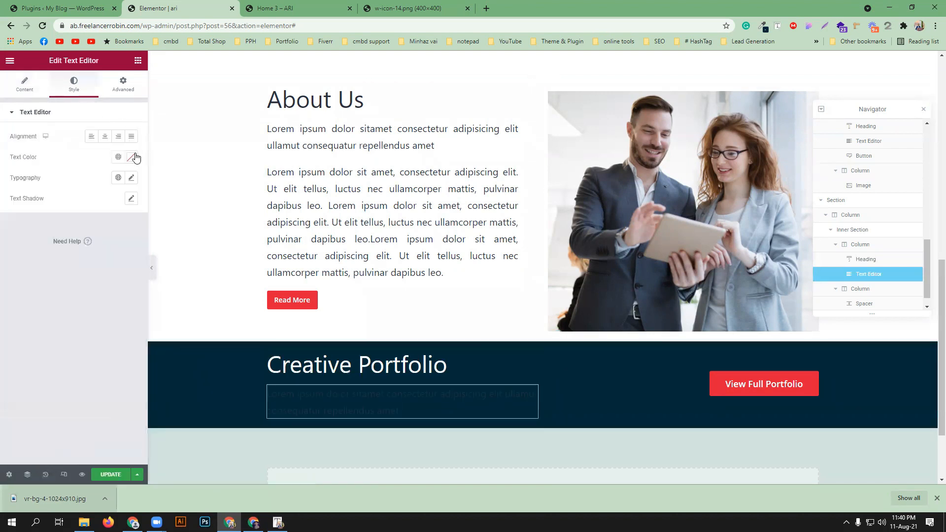
click(132, 158)
drag(65, 199, 1, 180)
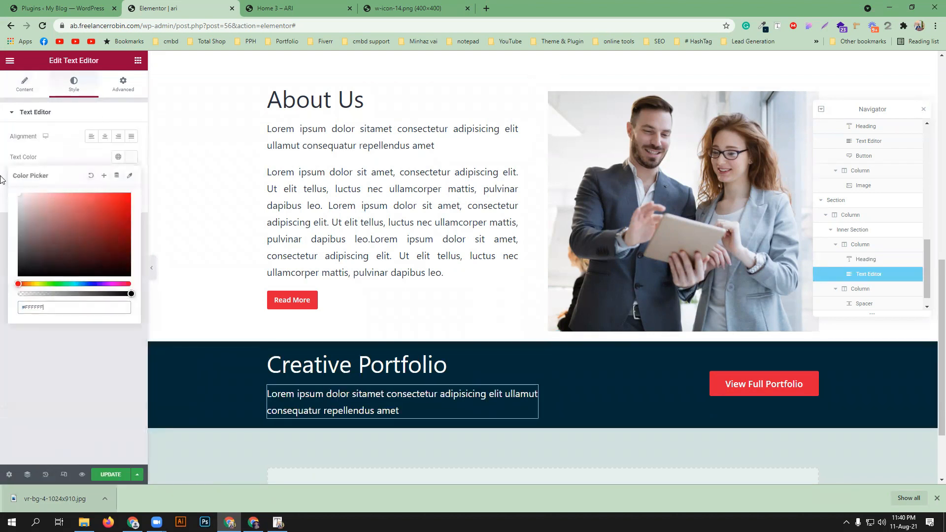
Measure the gap between the dark section's upper edge and the Creative Portfolio heading on the Home 3 – ARI reference page
click(324, 6)
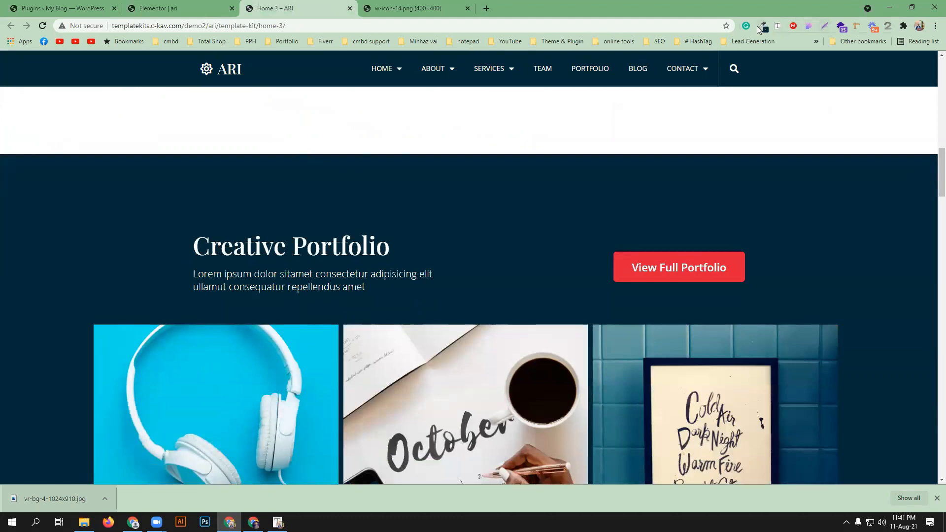
click(856, 28)
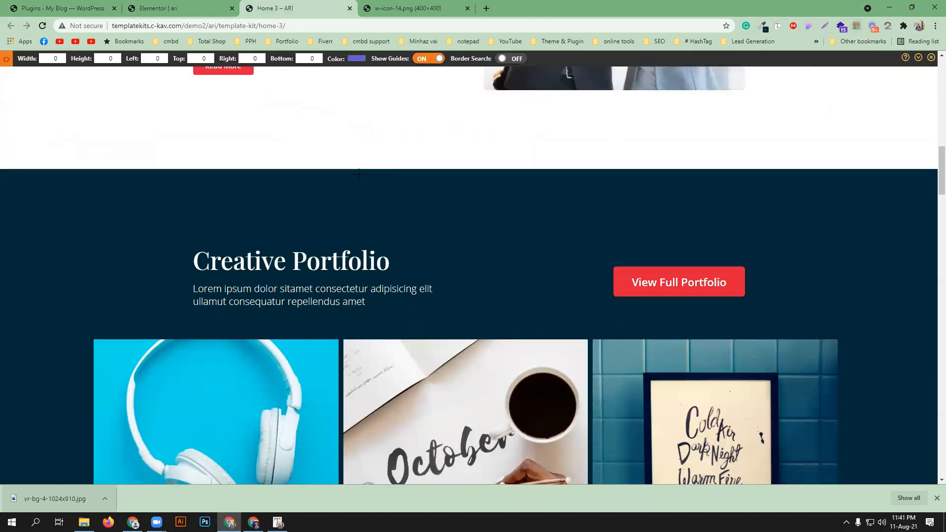
drag(357, 169, 370, 251)
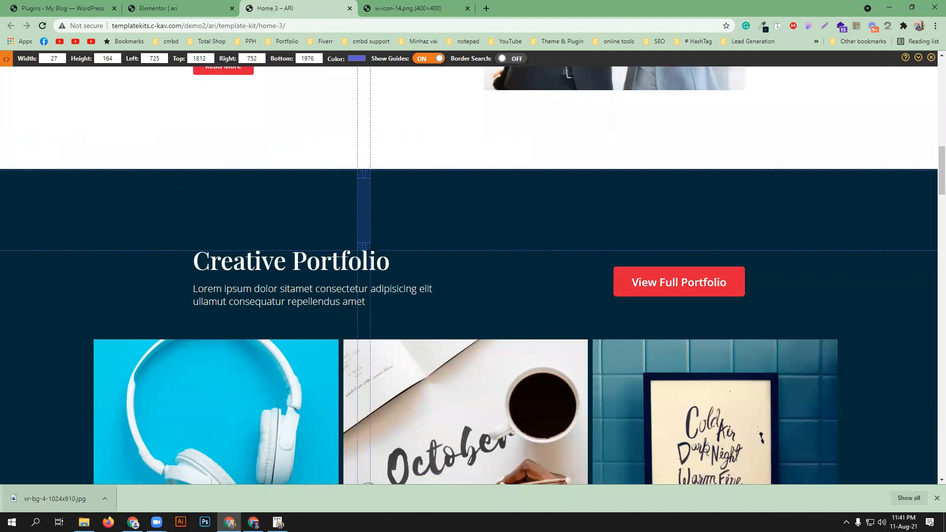
Return to the Elementor page and set the Creative Portfolio section's top padding to 150 px
click(148, 9)
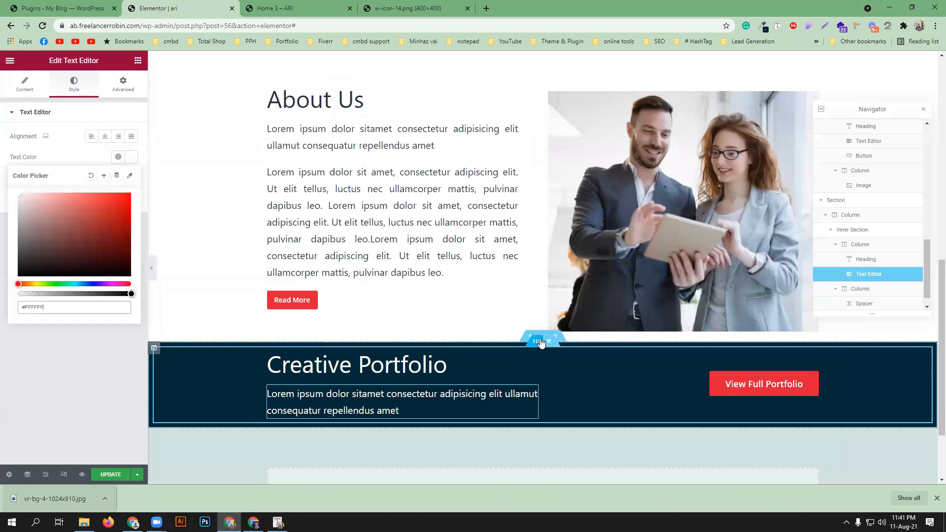
click(542, 336)
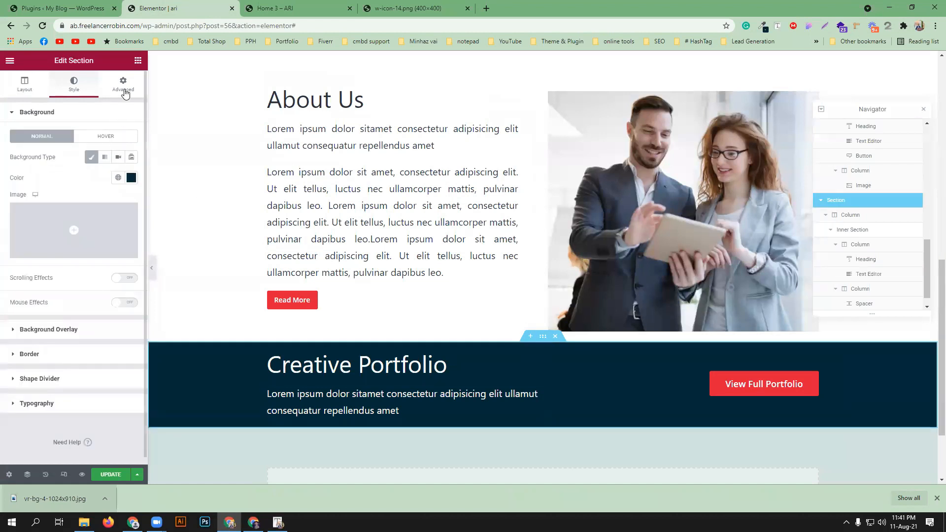
click(123, 84)
drag(24, 186, 2, 186)
text(150)
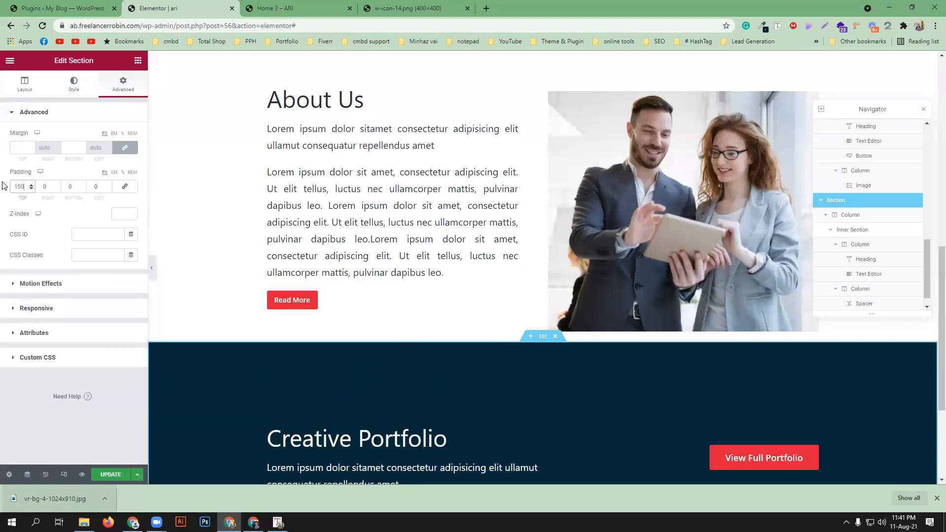
scroll(215, 389, down, 3)
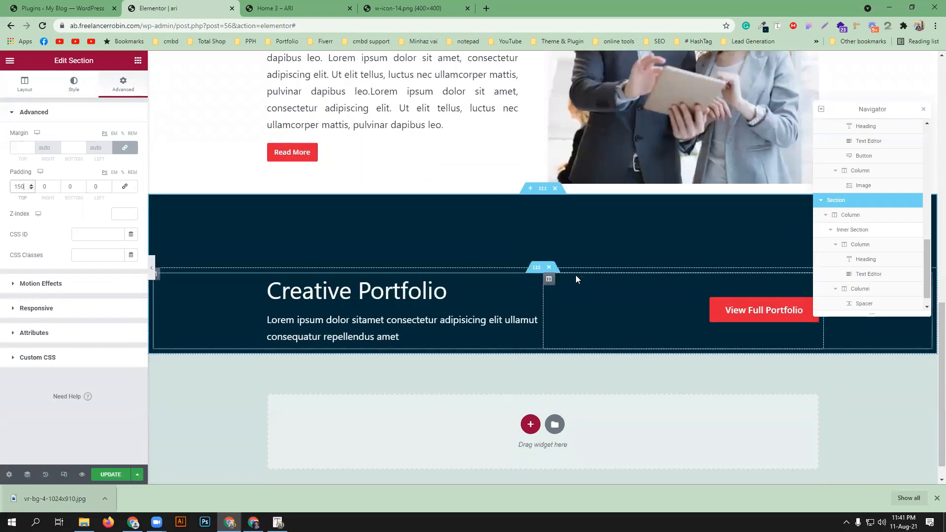
Check the spacing below About Us on the reference page and set the About Us section's bottom padding to 100 px in Elementor
click(319, 5)
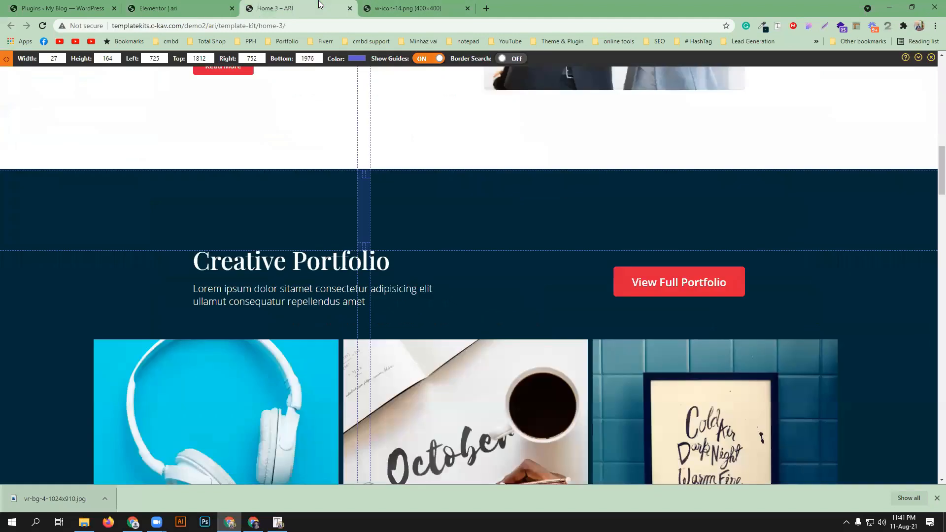
scroll(462, 198, up, 2)
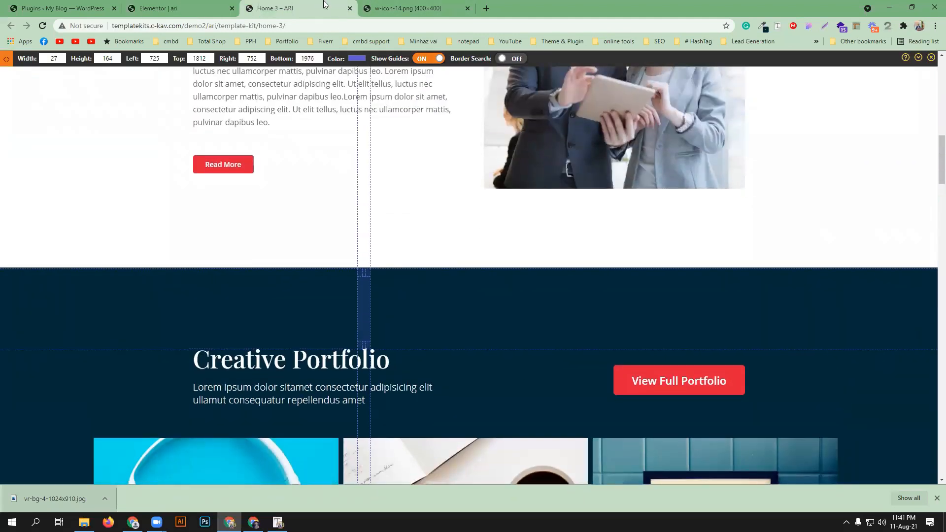
click(213, 9)
scroll(501, 233, up, 4)
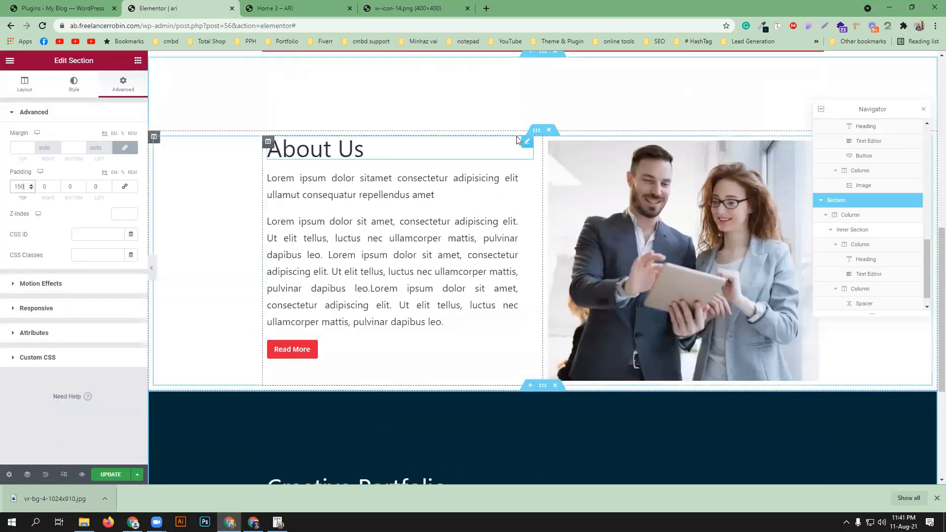
click(537, 131)
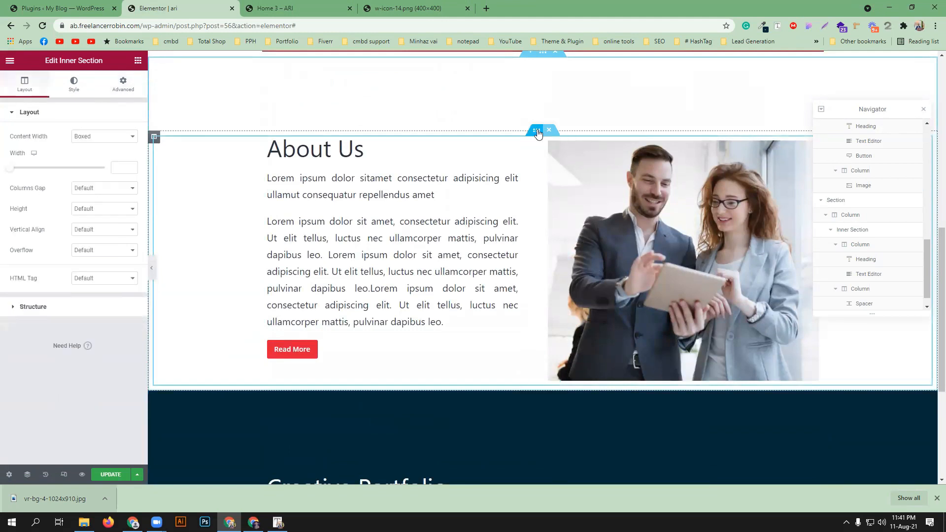
click(129, 90)
scroll(585, 209, up, 3)
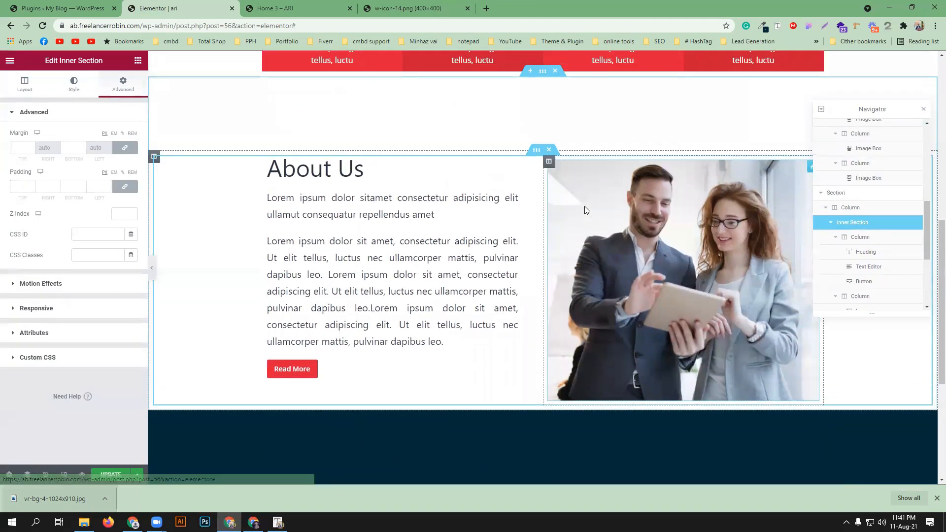
click(541, 200)
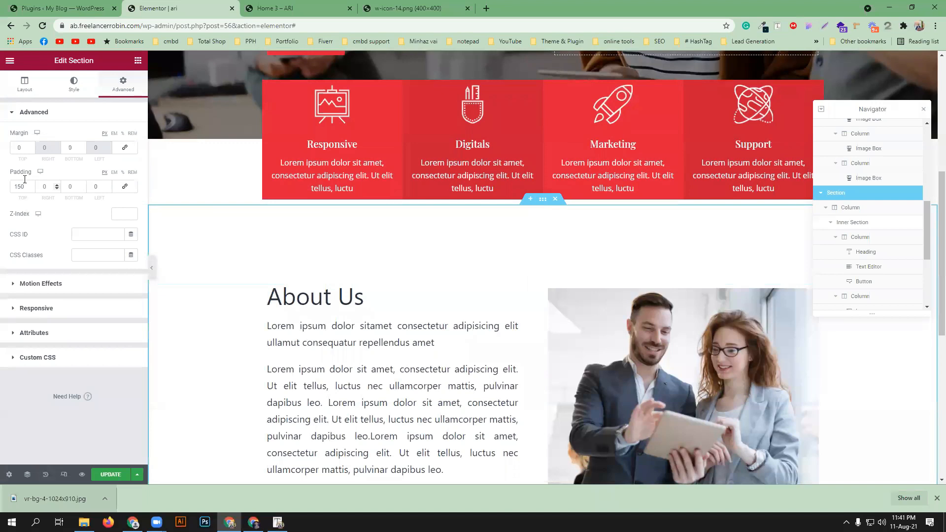
double_click(71, 188)
scroll(563, 276, down, 6)
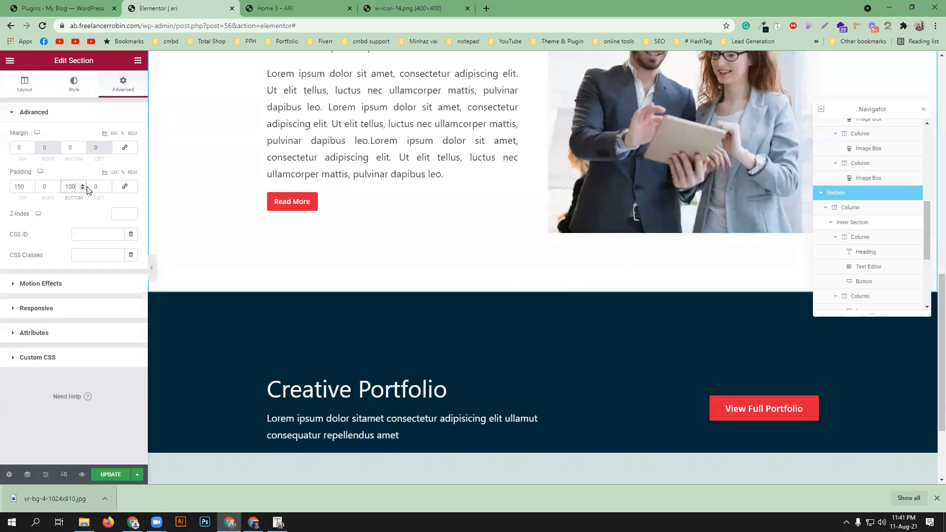
Compare with the reference page again and set the About Us section's bottom padding to 150 px
click(330, 5)
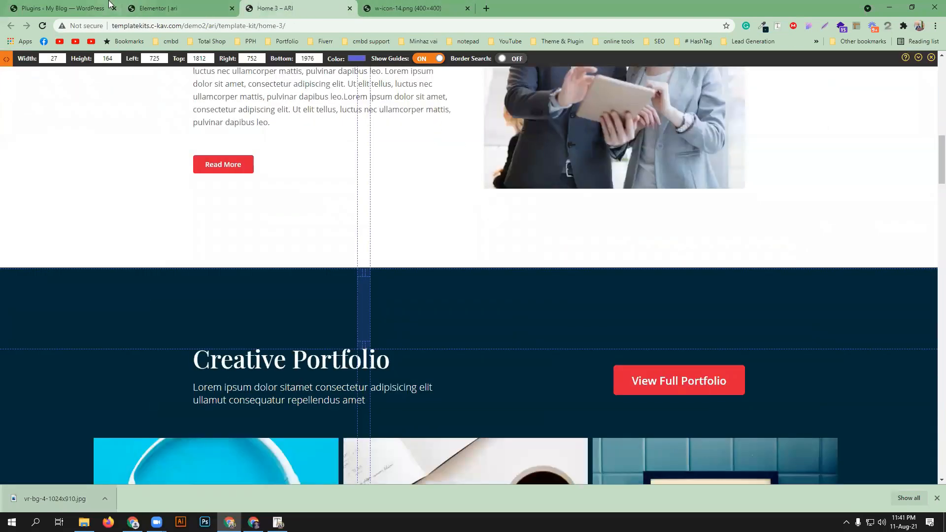
click(168, 8)
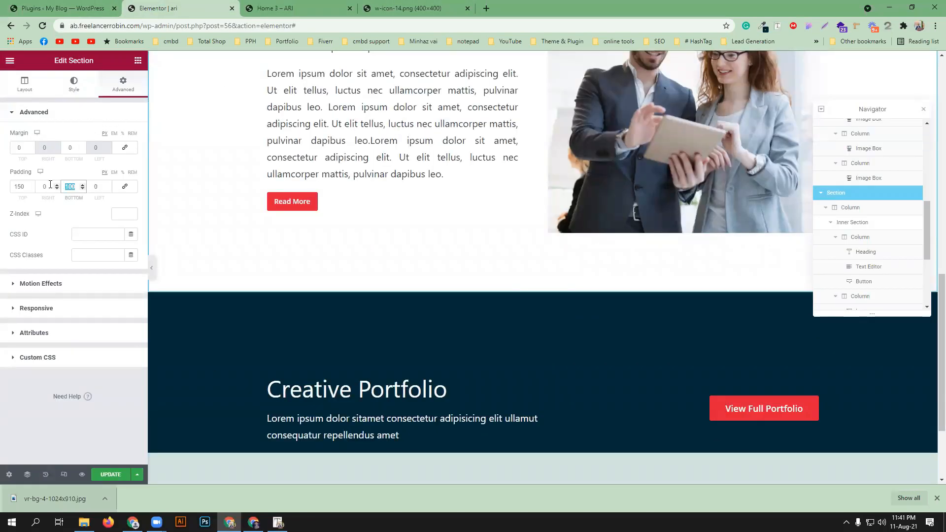
text(150)
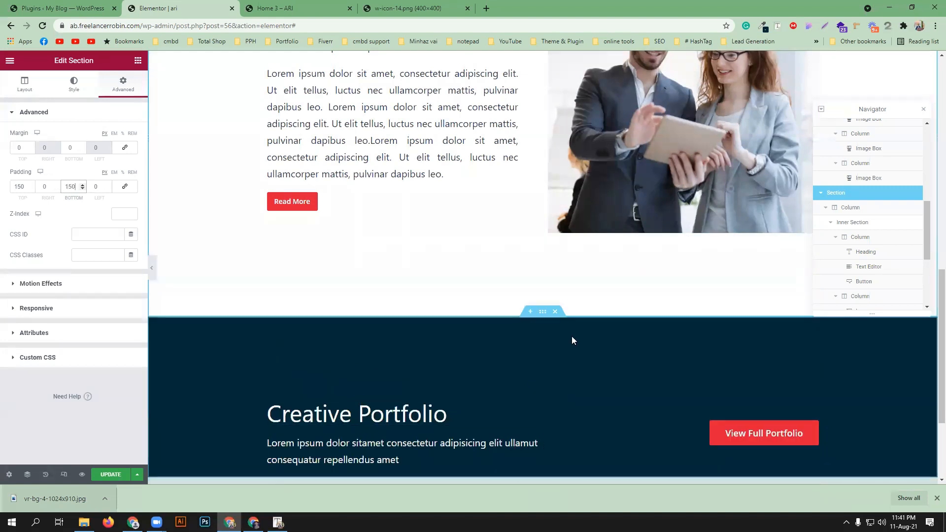
scroll(569, 315, down, 3)
Close the measuring overlay on the reference page and examine the image gallery below the Creative Portfolio heading
click(311, 5)
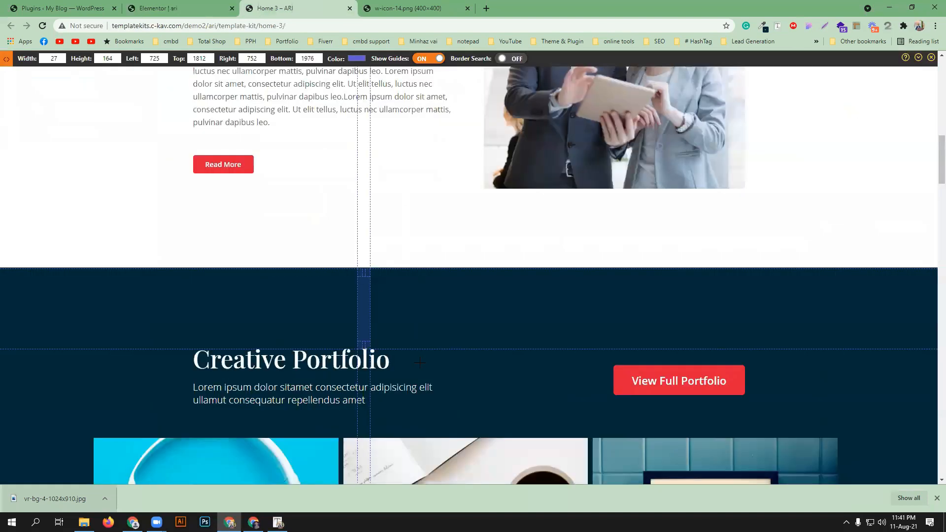
scroll(420, 362, down, 2)
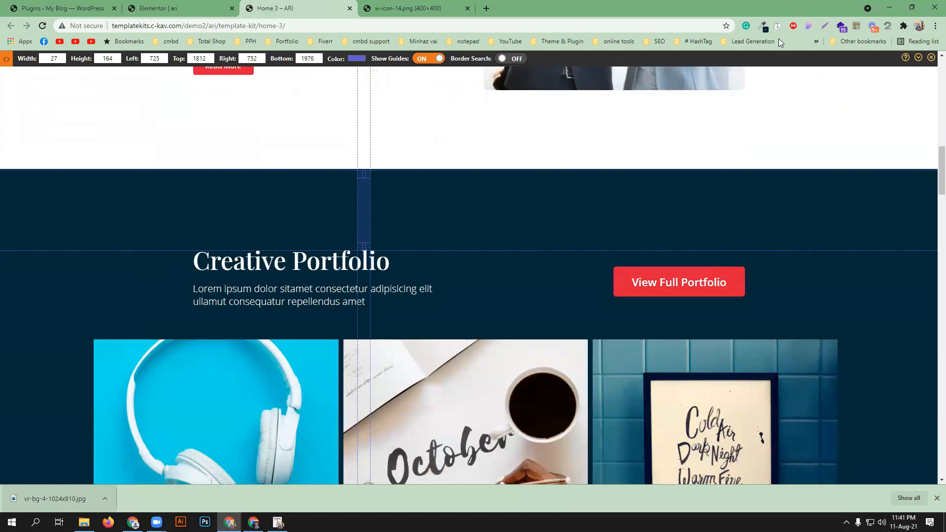
click(930, 58)
scroll(519, 306, down, 3)
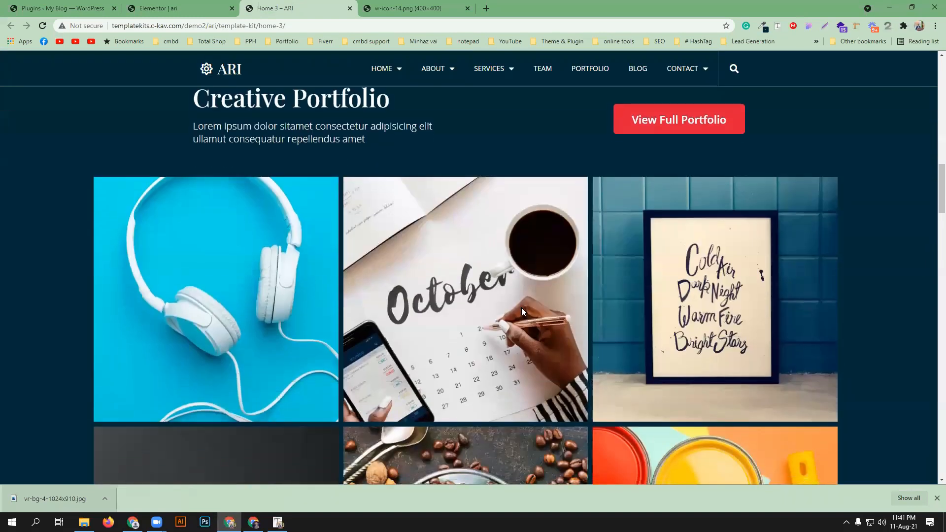
scroll(656, 325, down, 3)
scroll(656, 325, down, 3)
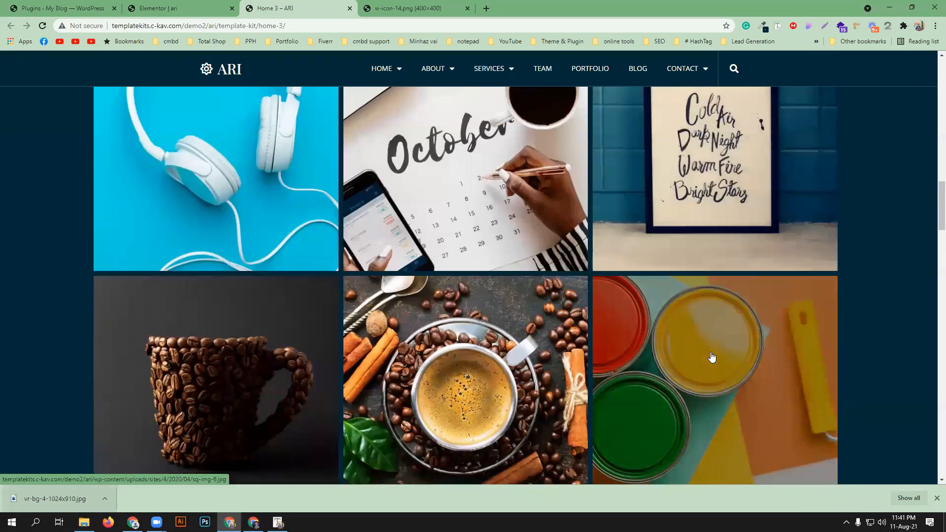
scroll(517, 345, down, 3)
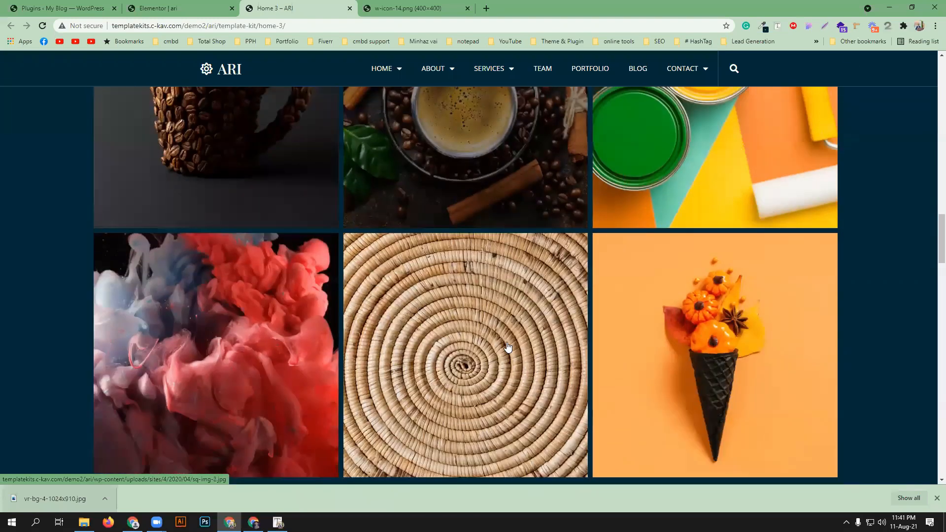
scroll(518, 338, down, 3)
click(164, 5)
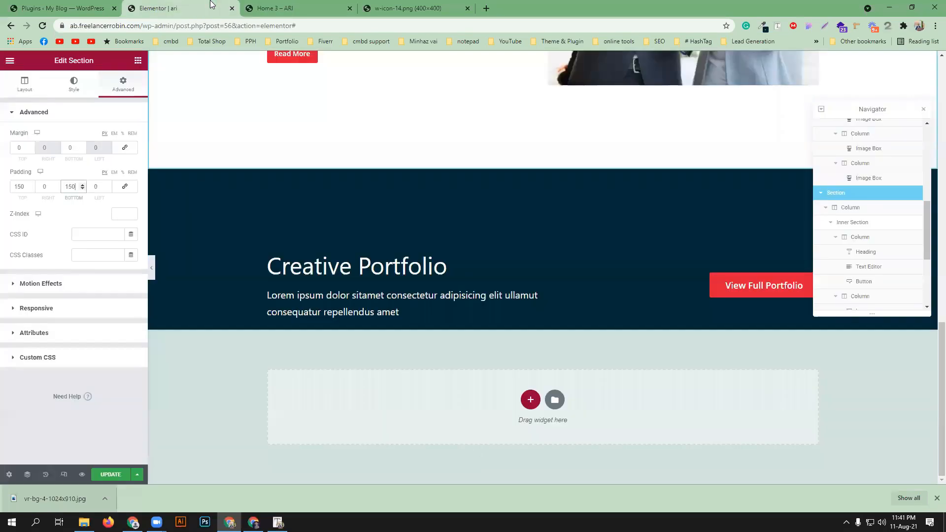
click(336, 5)
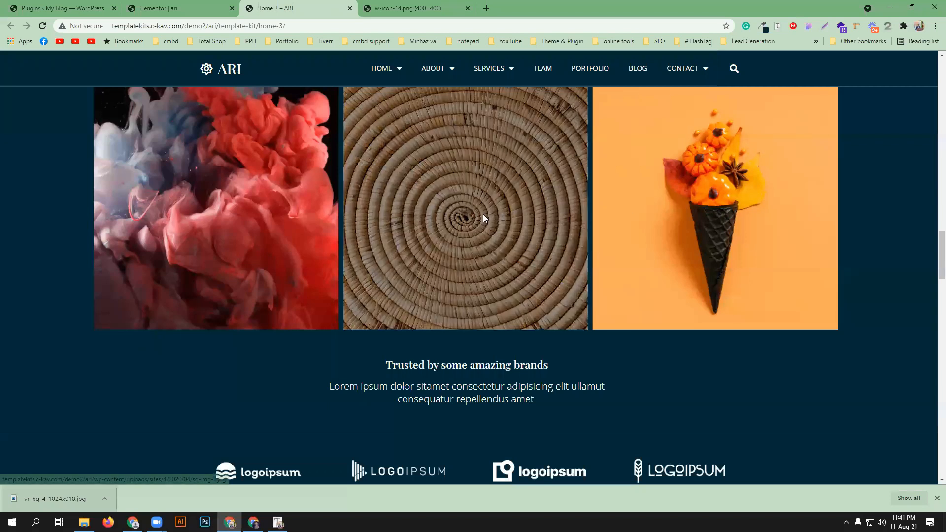
Inspect the reference gallery's markup in the developer tools, from the headphones image's overlay up to its gallery item and container
right_click(483, 214)
click(510, 319)
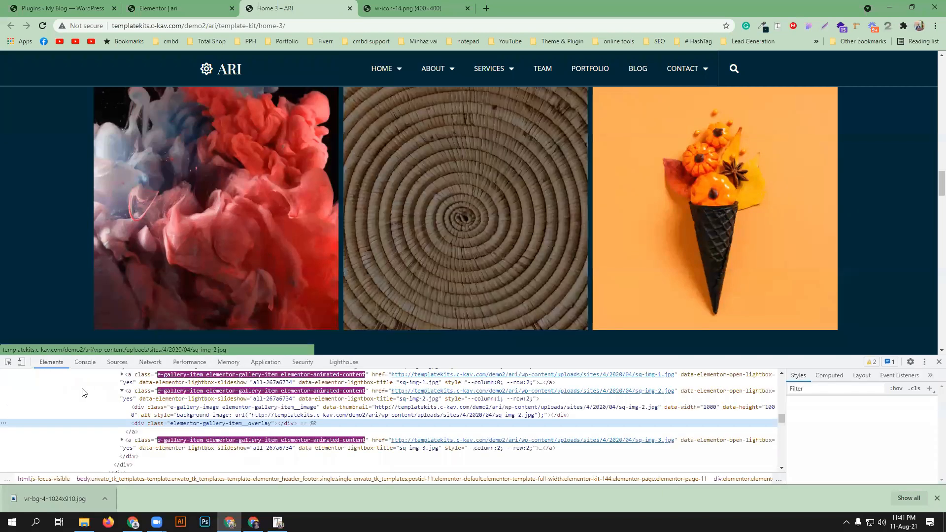
click(8, 363)
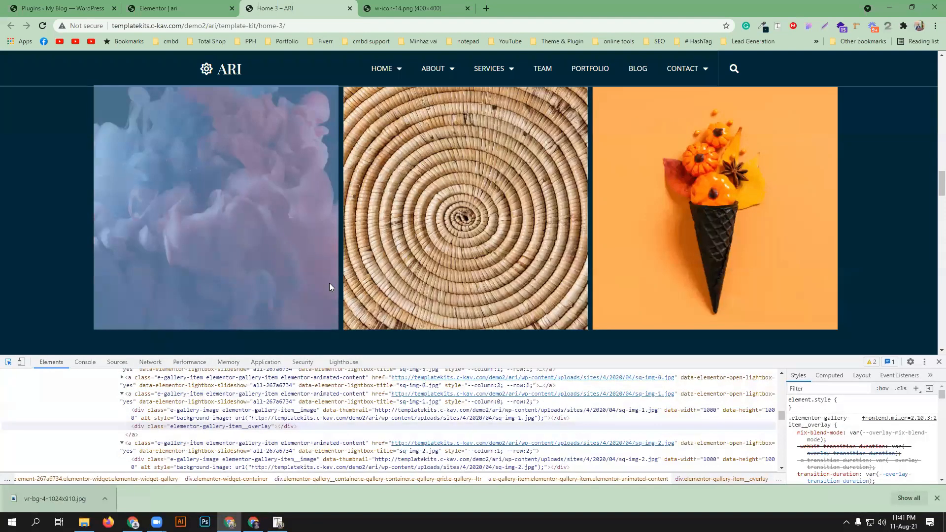
scroll(329, 283, up, 5)
scroll(331, 282, up, 6)
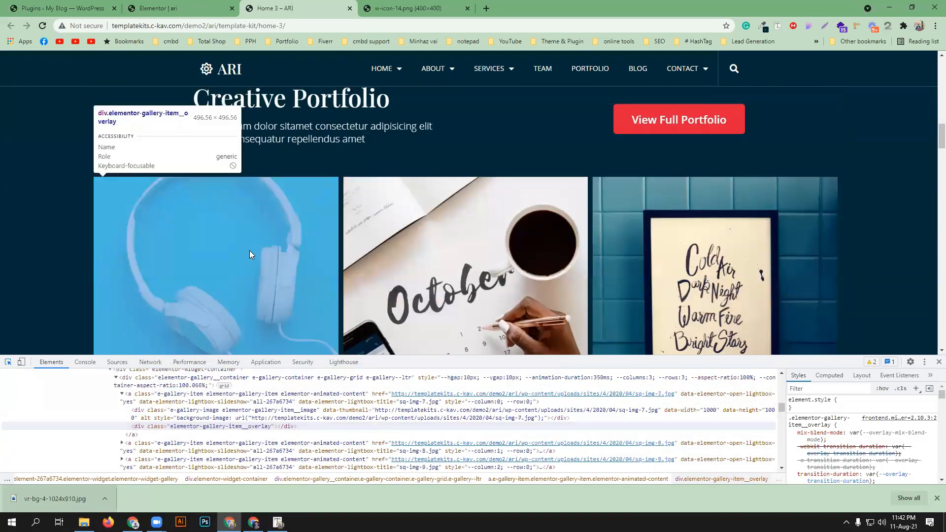
click(294, 251)
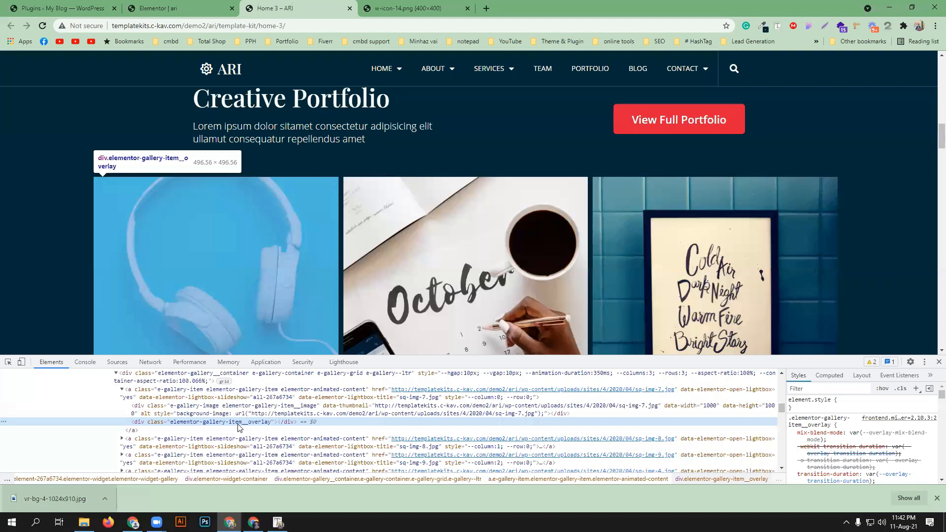
click(243, 393)
scroll(244, 393, up, 2)
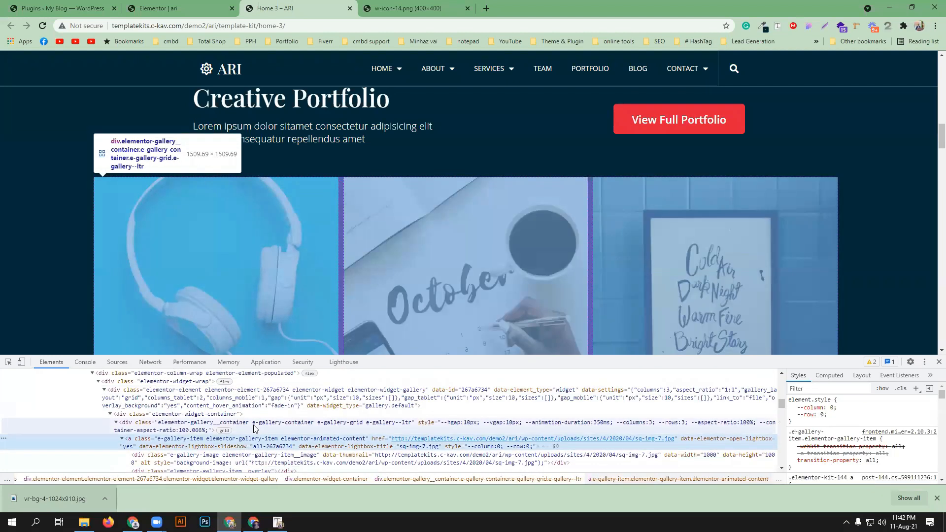
Select the reference gallery's container markup, return to Elementor and add the filterable Gallery widget below the Creative Portfolio text and button
click(255, 427)
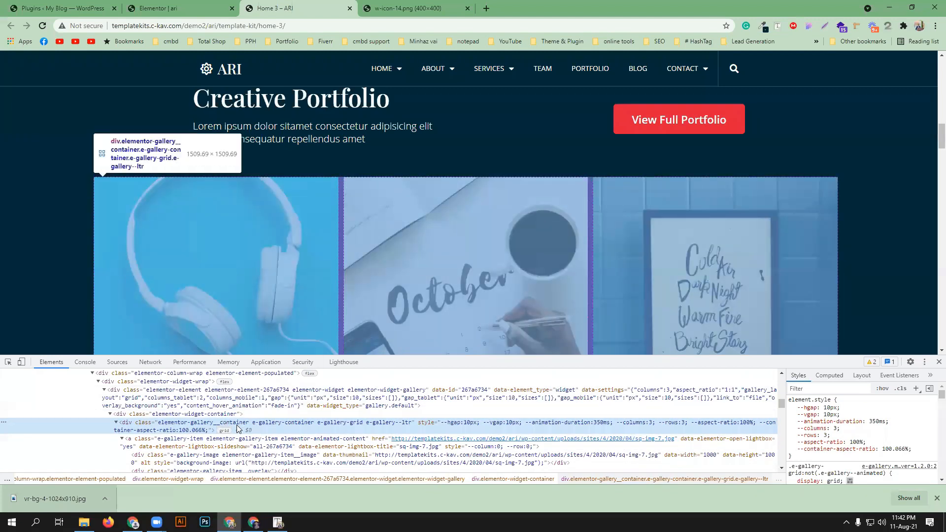
click(183, 8)
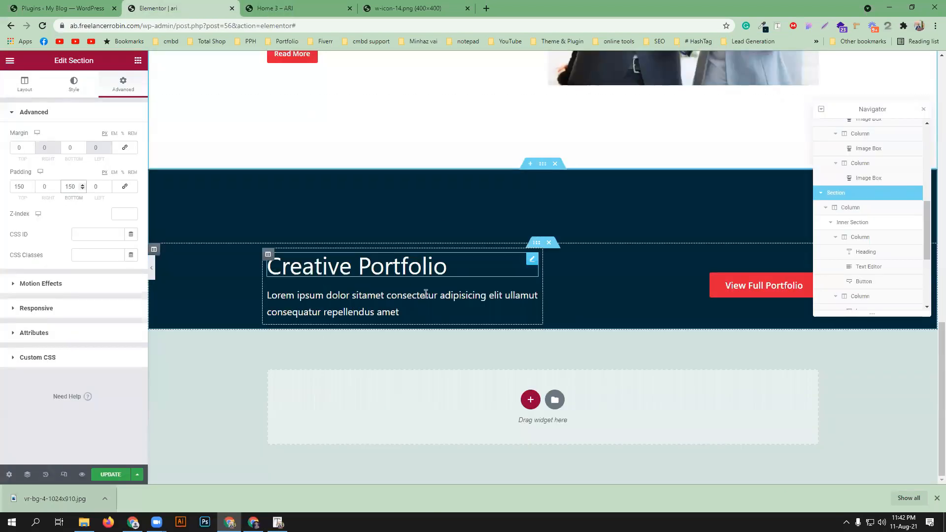
click(138, 61)
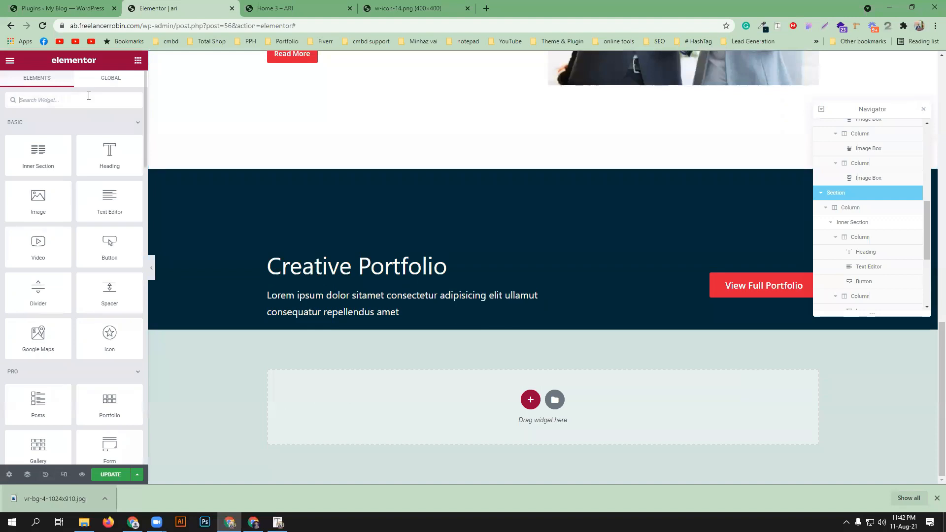
text(ga)
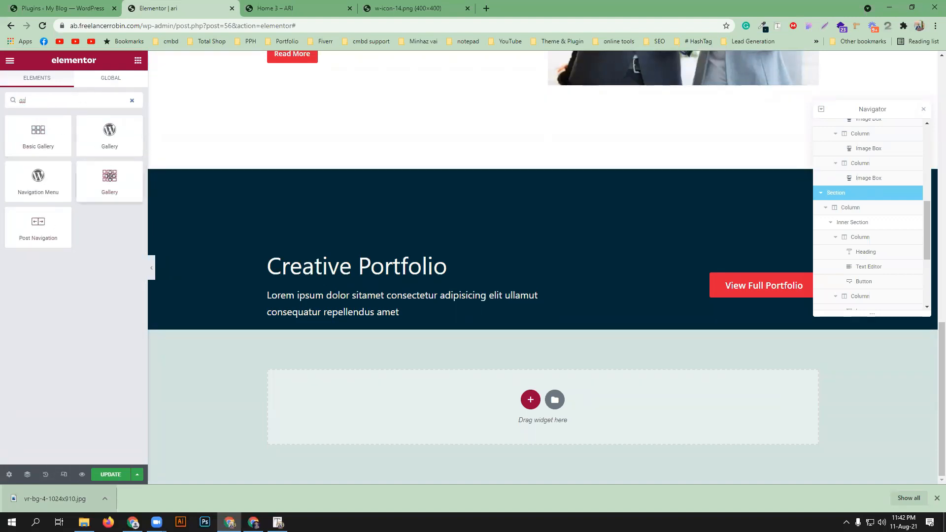
drag(109, 182, 566, 326)
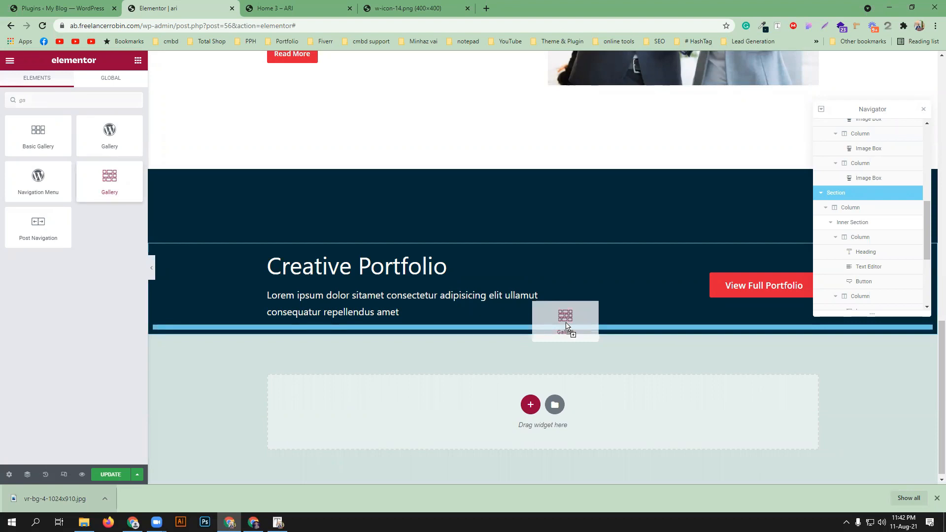
drag(566, 324, 565, 323)
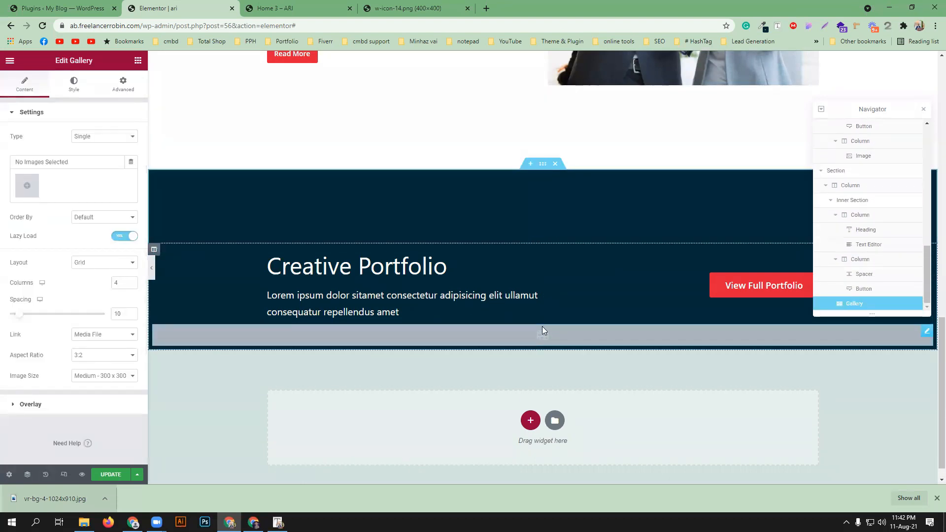
Create and insert a gallery of six photos: laughing women, dumbbell workout, office group, senior stretching, medicine-ball pair and rope workout
click(27, 191)
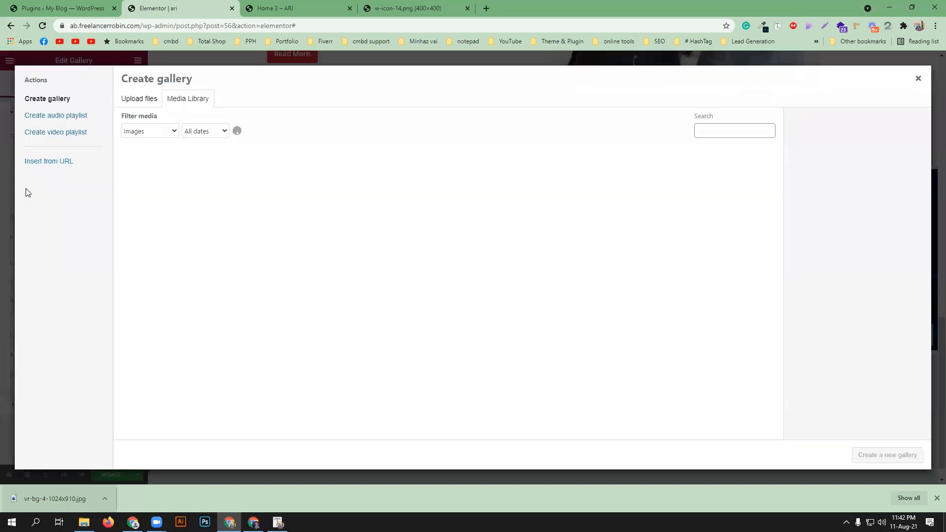
click(589, 171)
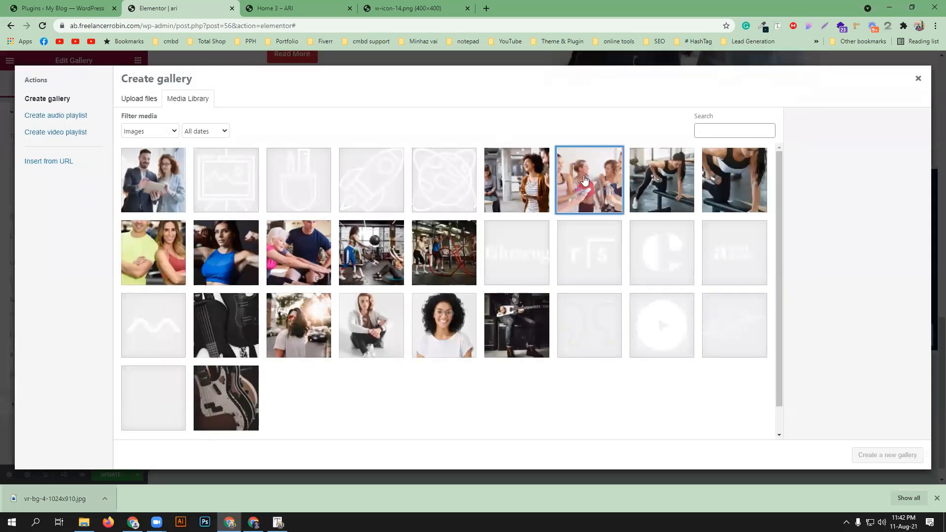
click(661, 180)
click(521, 189)
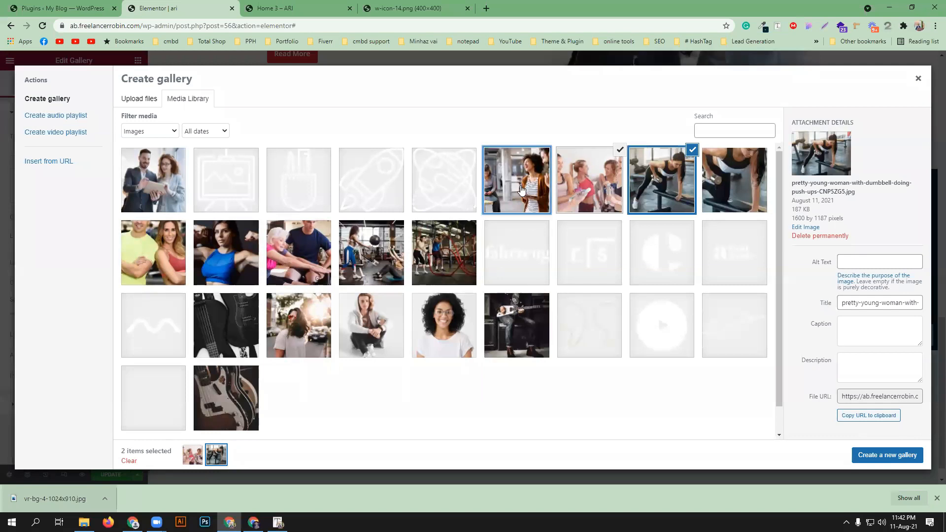
click(305, 262)
click(365, 260)
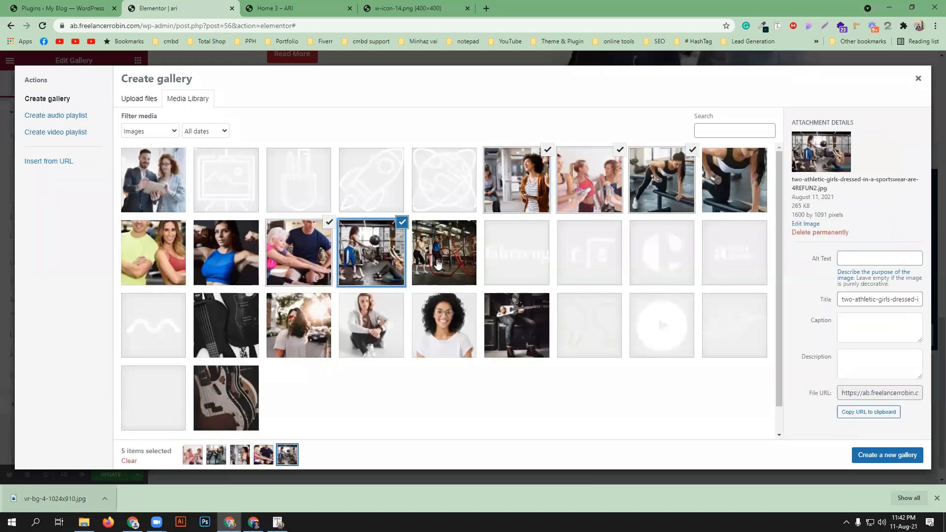
click(438, 264)
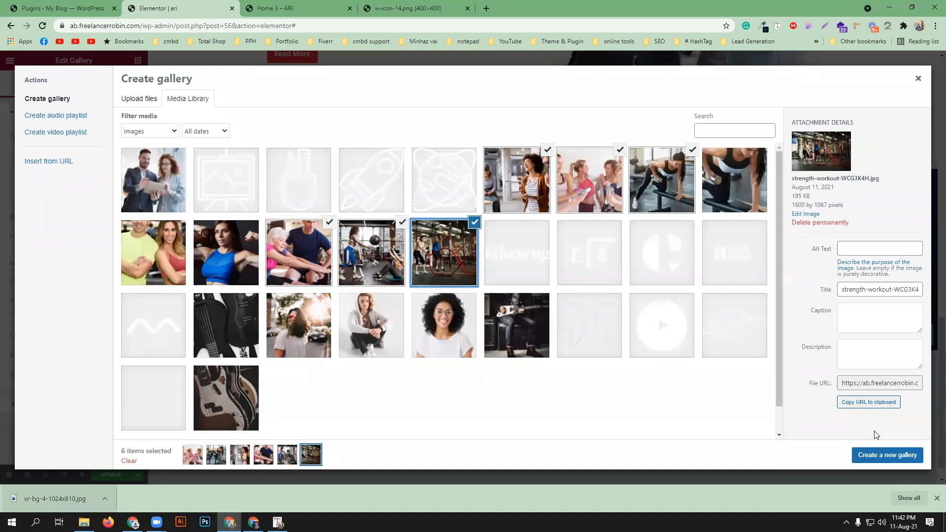
click(889, 455)
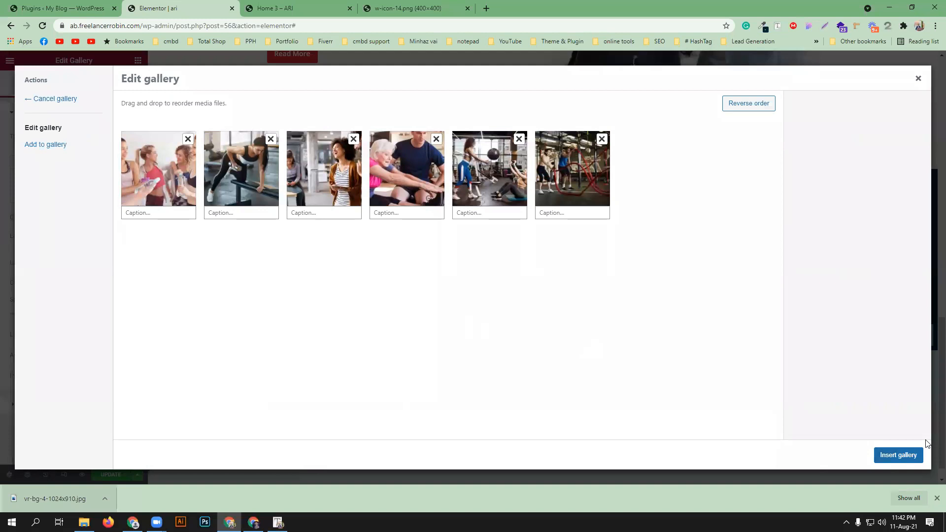
click(897, 455)
Compare the gallery layout with the reference page and set the gallery's columns to 3
key(ctrl+Tab)
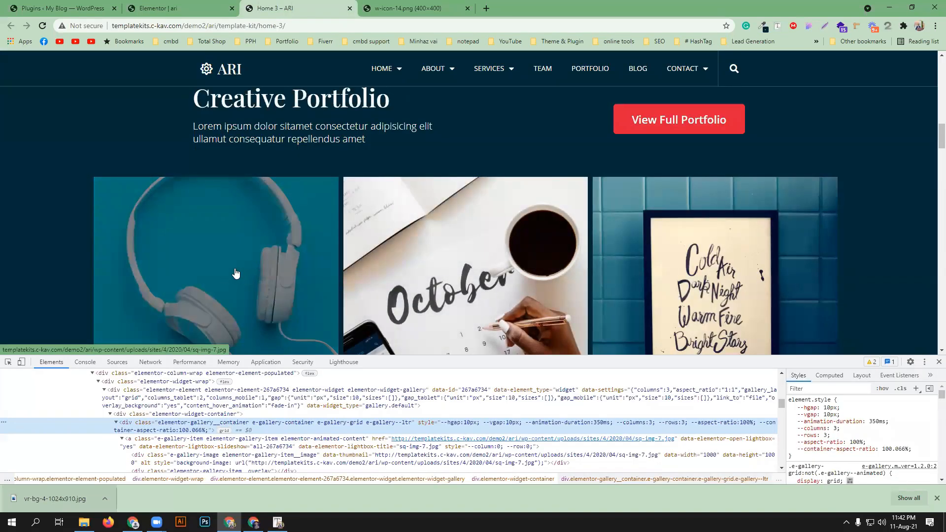
click(181, 9)
scroll(504, 353, down, 2)
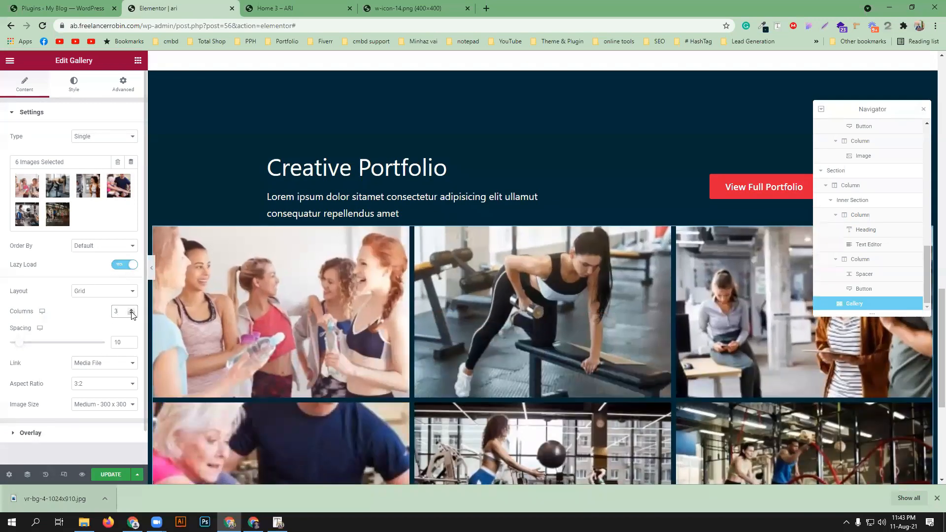
scroll(508, 328, down, 3)
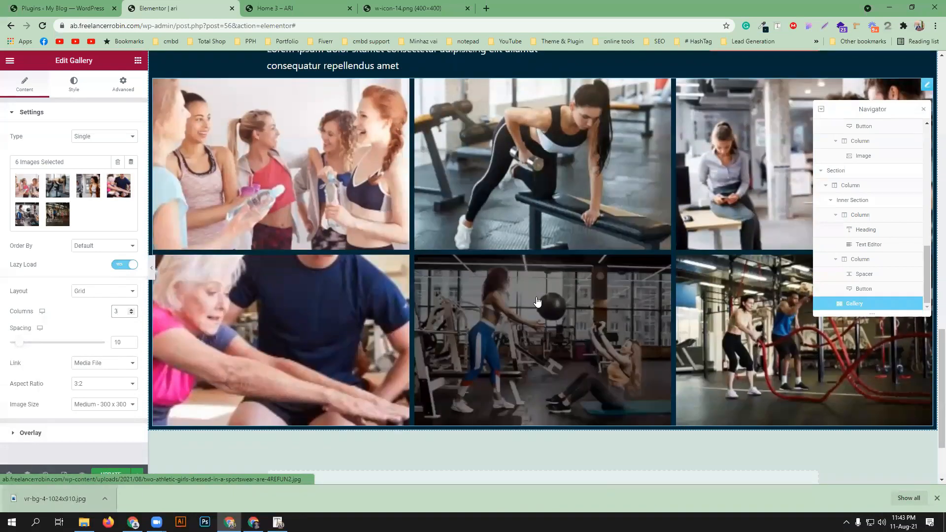
Check the reference gallery's hover effect and try a translucent red normal overlay, #E4373746, on the gallery images
click(377, 5)
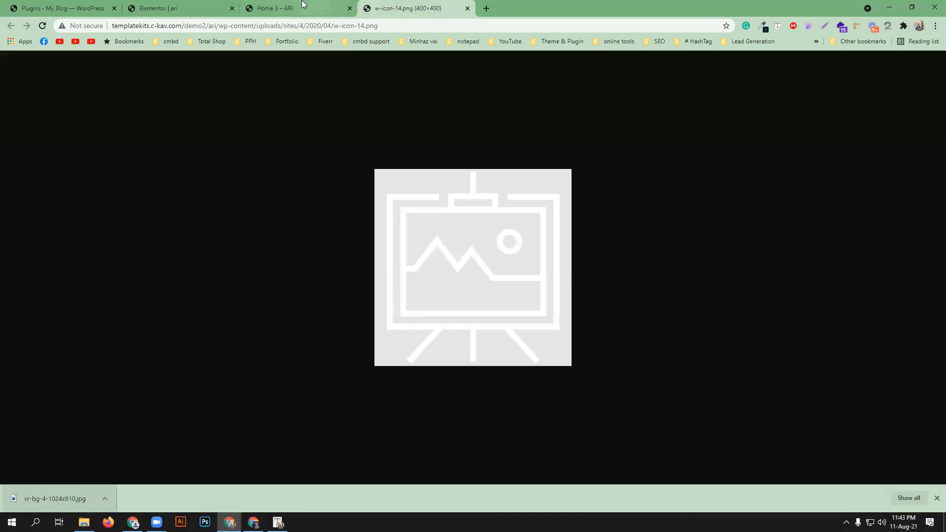
click(276, 8)
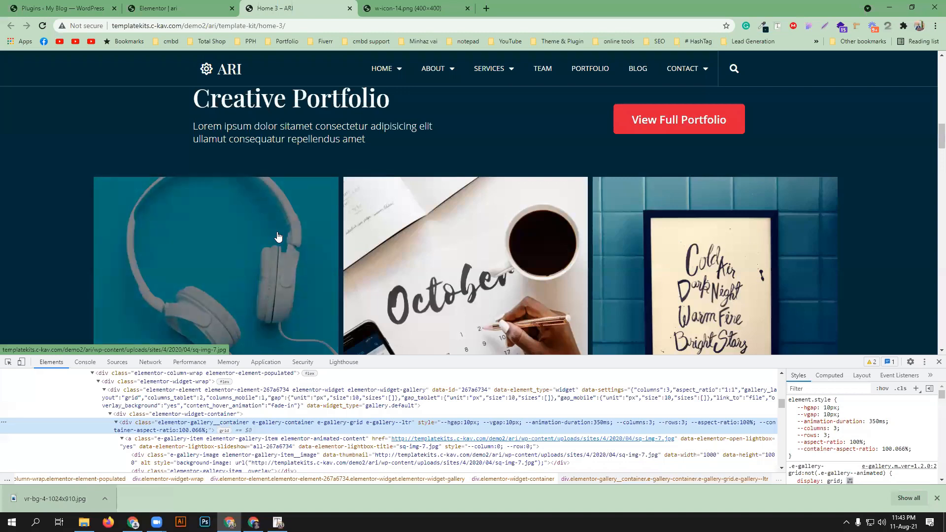
scroll(250, 274, down, 1)
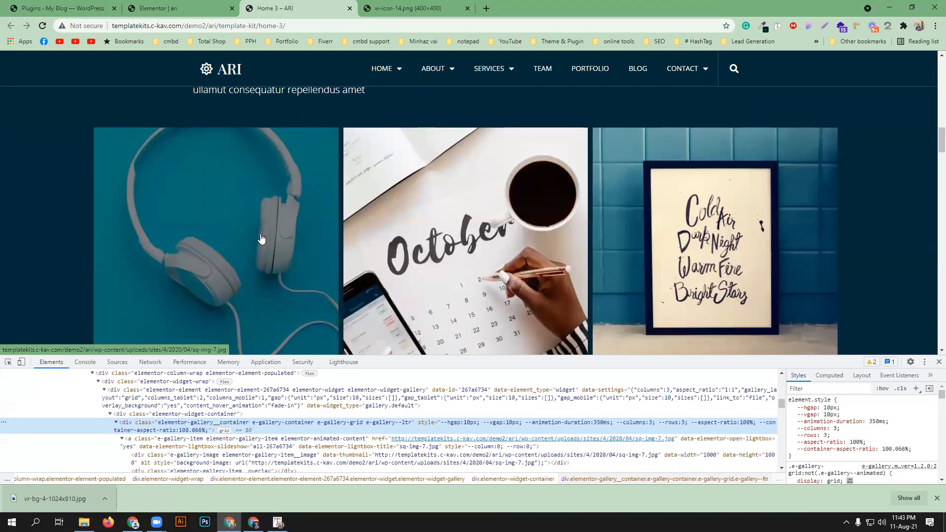
click(163, 8)
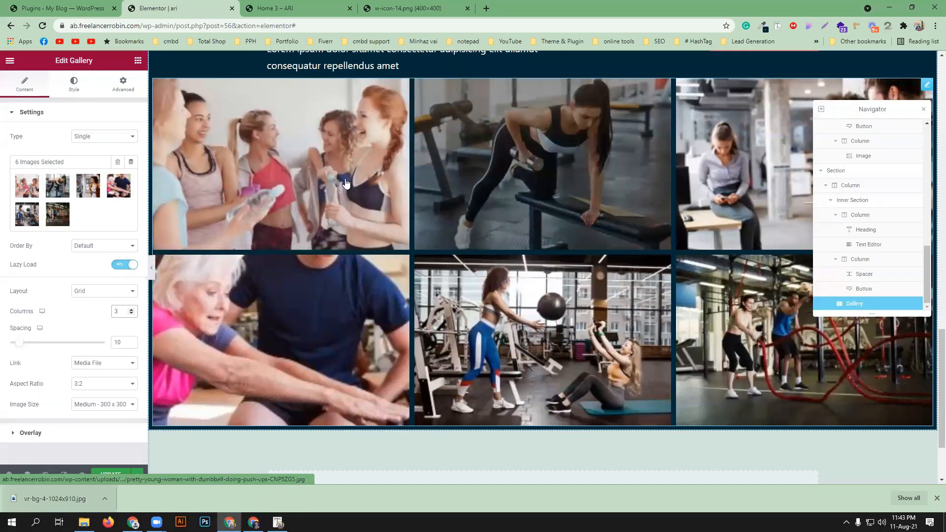
click(73, 93)
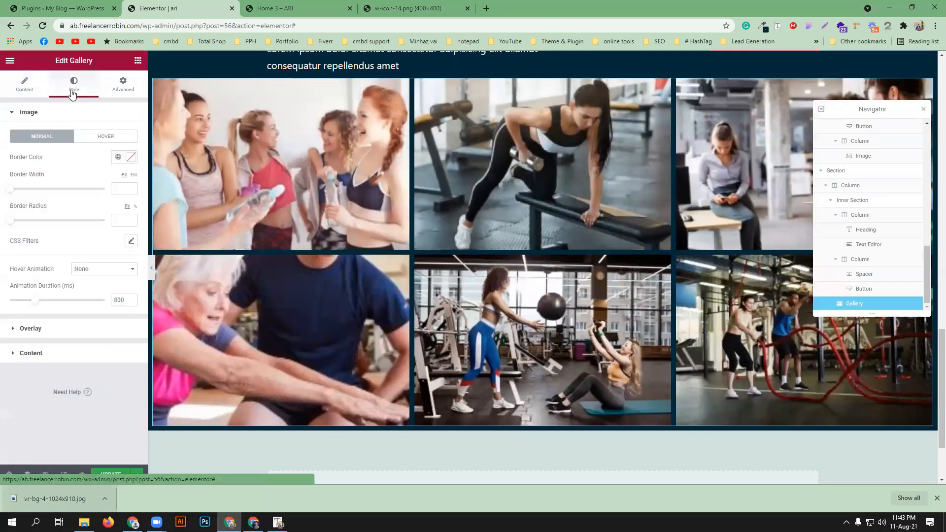
click(59, 335)
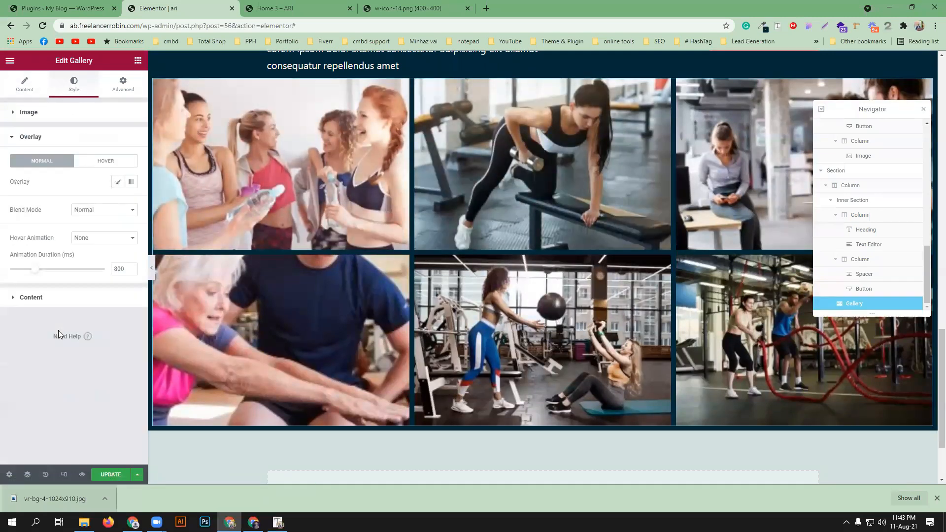
click(119, 184)
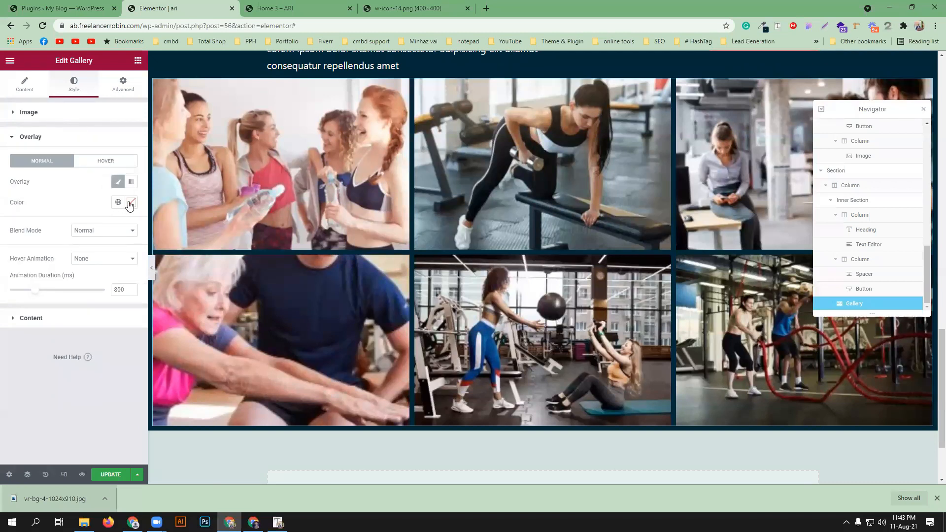
click(131, 202)
drag(69, 255, 48, 240)
click(104, 247)
drag(131, 339, 46, 339)
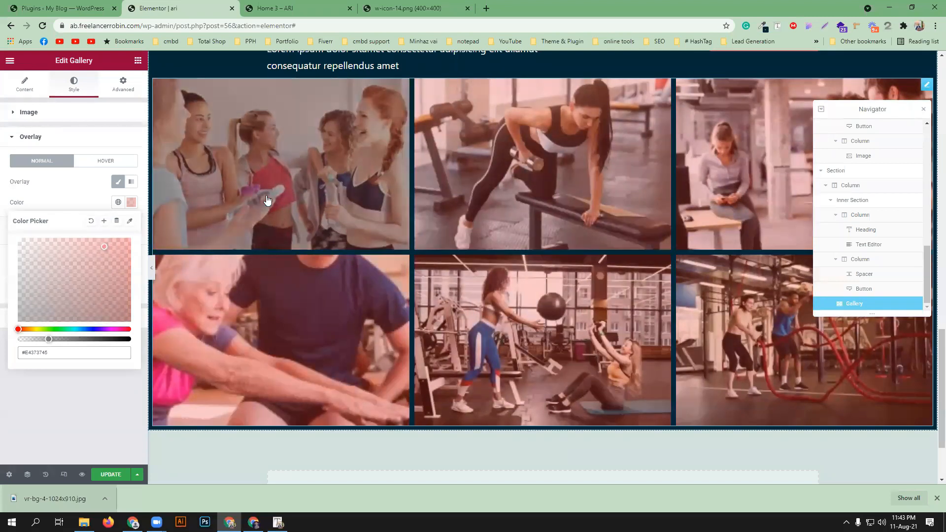
Look at the overlay blend modes and clear the red normal overlay color from the gallery
click(63, 199)
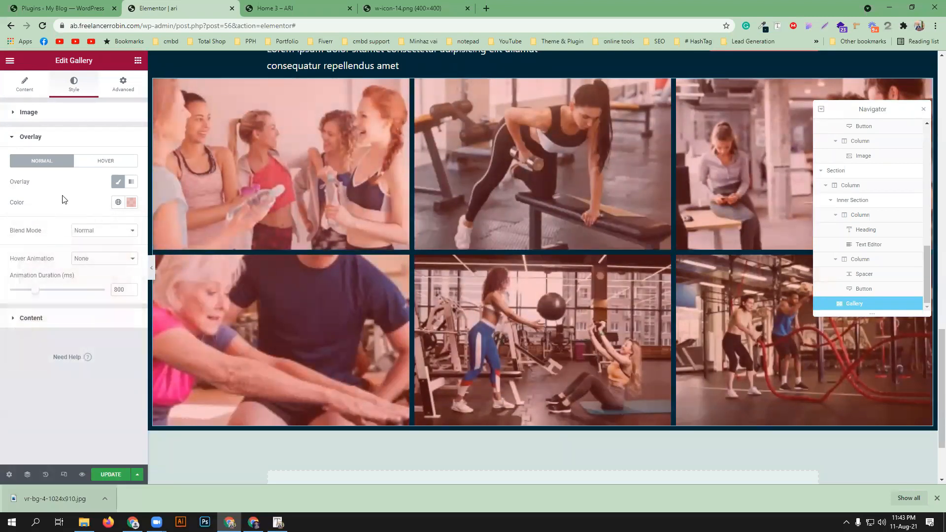
click(104, 230)
click(105, 239)
click(130, 202)
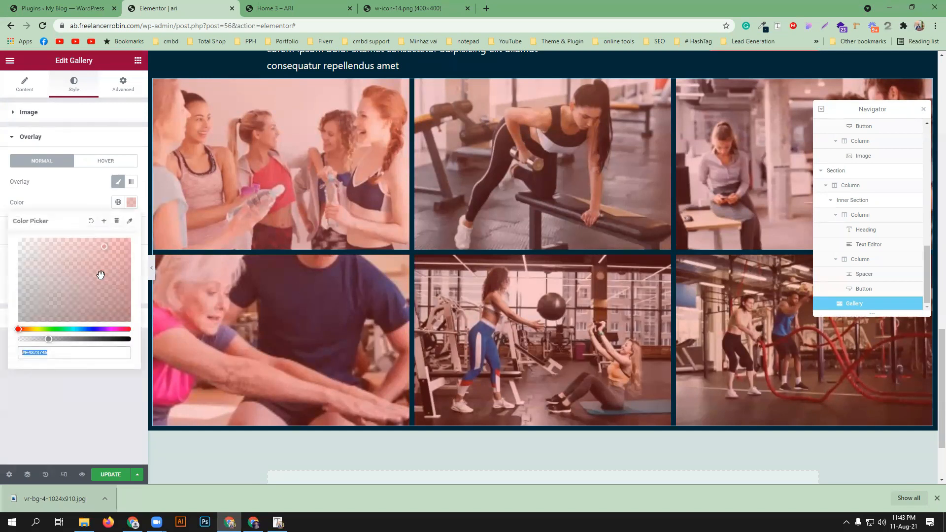
Try a translucent red, #B8000080, as the gallery's hover overlay color and reset it
click(105, 161)
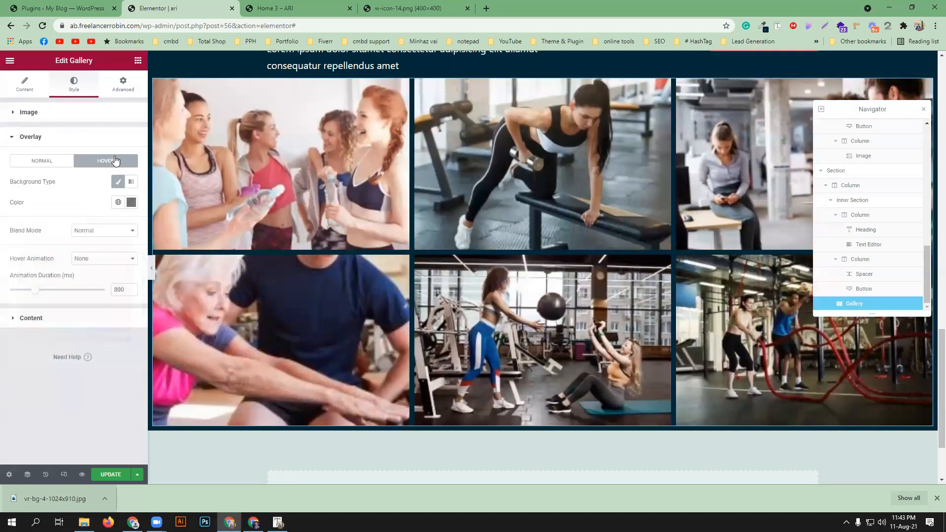
click(131, 202)
drag(110, 274, 130, 261)
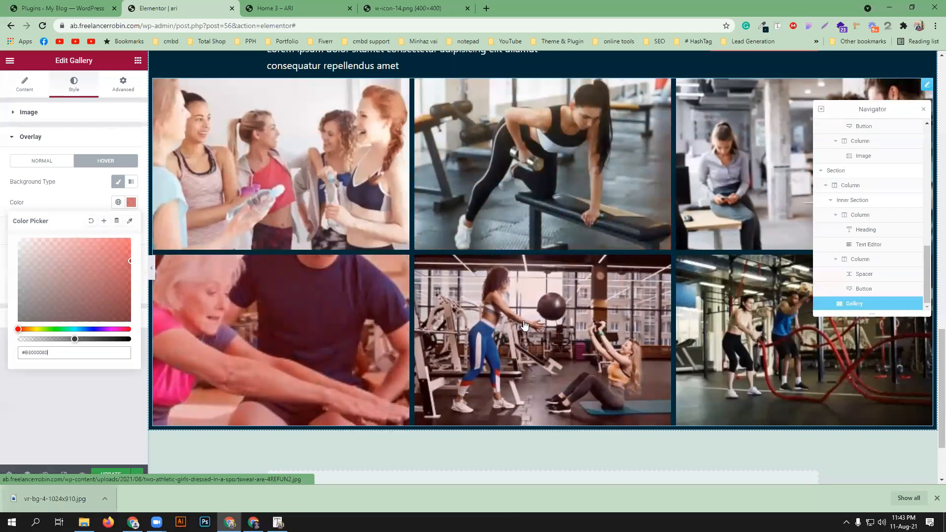
click(90, 222)
click(81, 205)
Set the gallery's hover overlay to the translucent near-black color #17141480
click(130, 203)
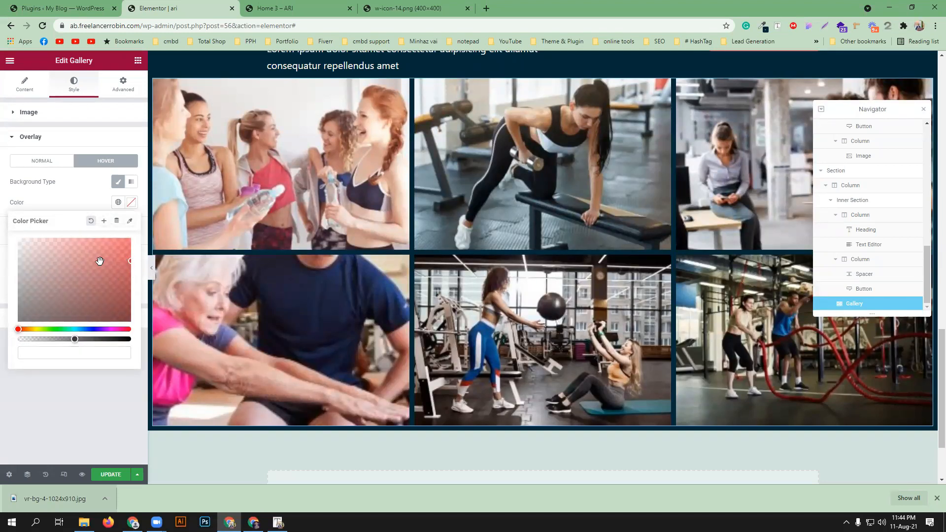
mouse_move(128, 263)
mouse_down()
mouse_move(27, 276)
mouse_move(58, 298)
mouse_move(47, 299)
mouse_up()
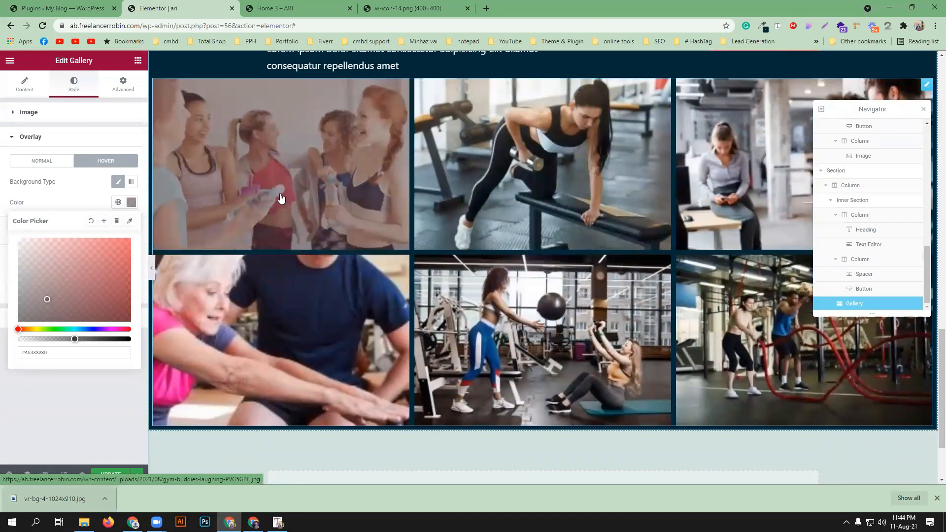
drag(49, 302, 33, 314)
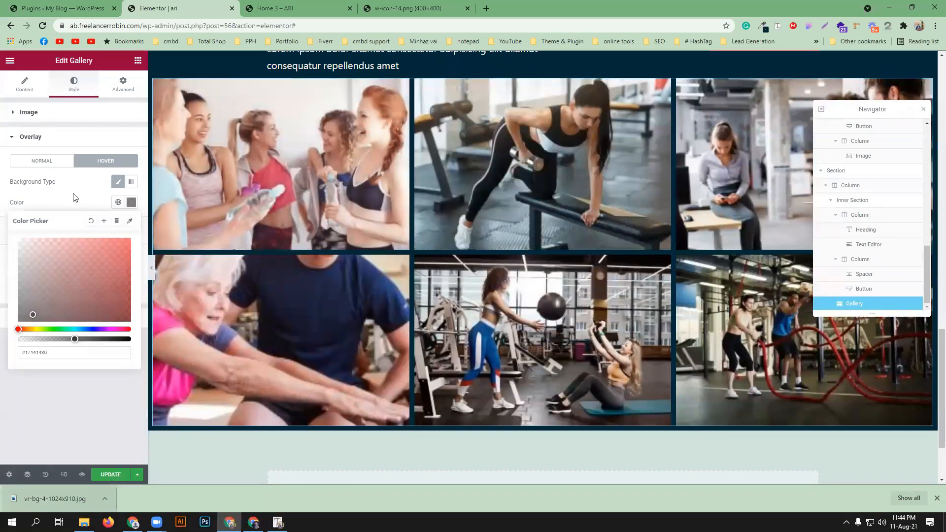
click(74, 197)
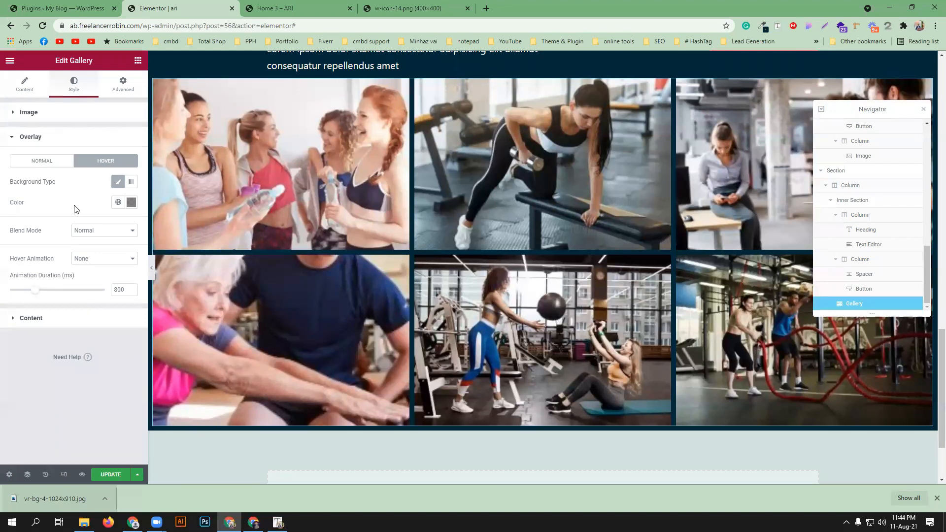
Review the gallery's content styling and general settings, and check the hover overlay on the images
click(72, 319)
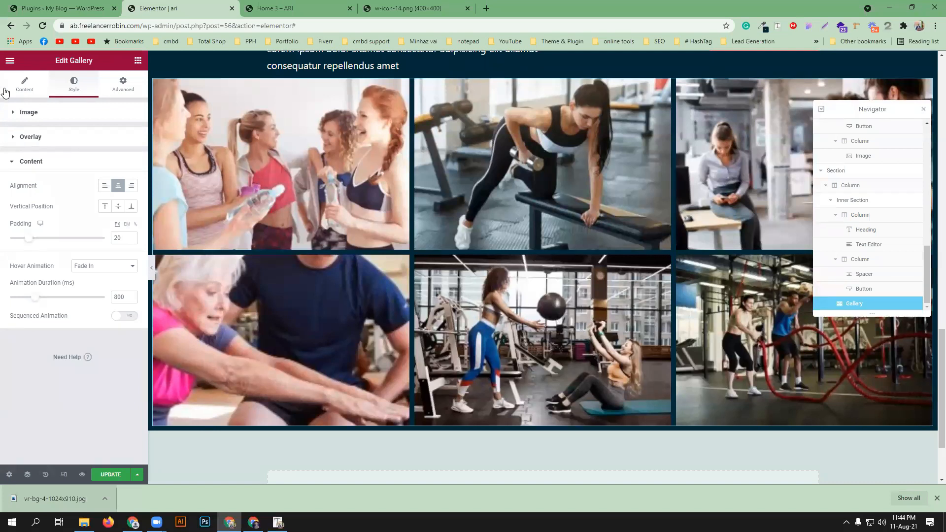
click(24, 85)
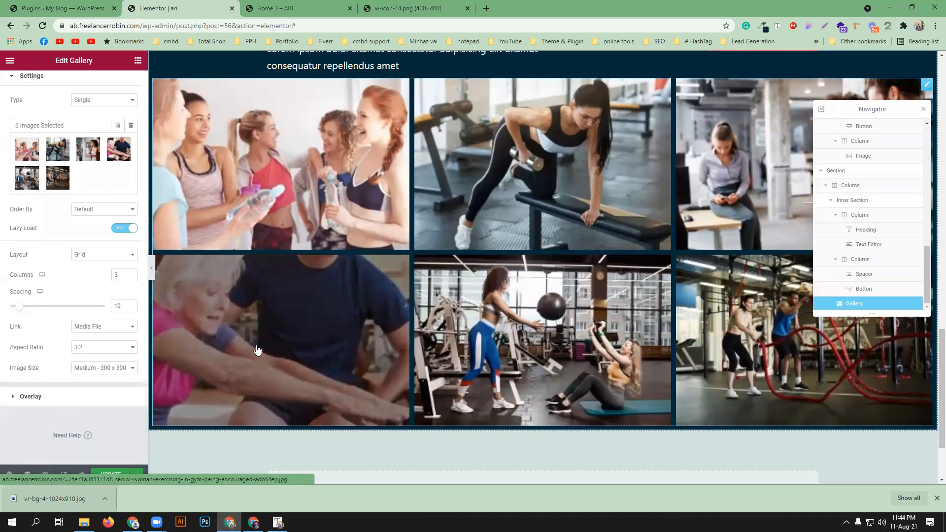
scroll(609, 363, up, 2)
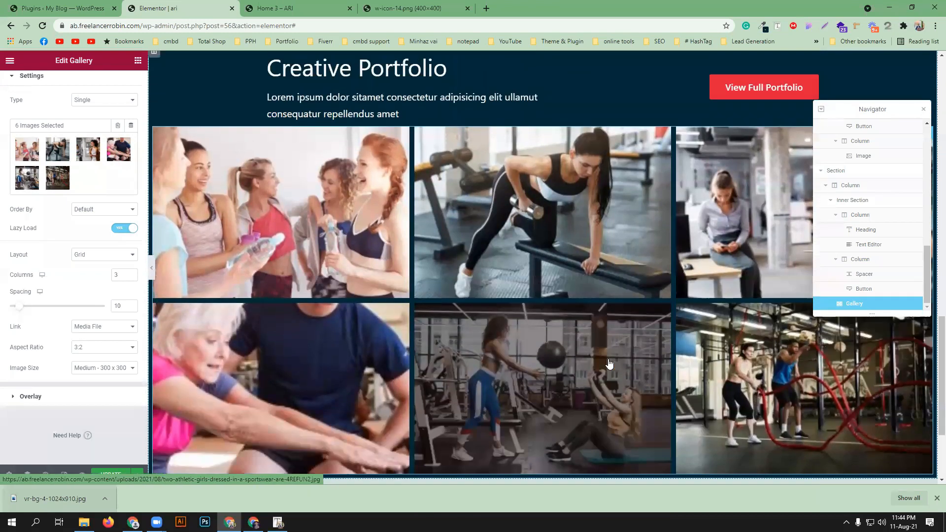
scroll(337, 281, down, 4)
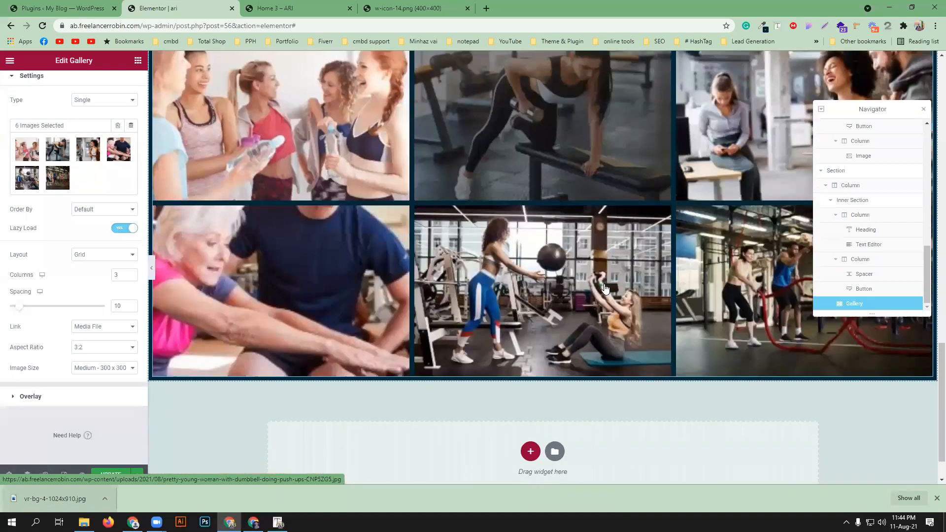
On the reference Home 3 page, close the developer tools and copy the heading "Trusted by some amazing brands" below the gallery
key(ctrl+Tab)
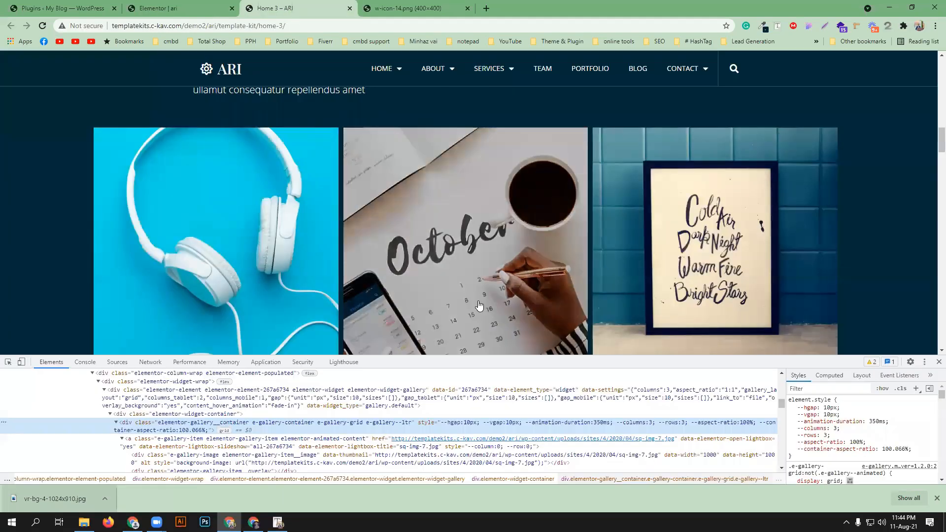
click(938, 361)
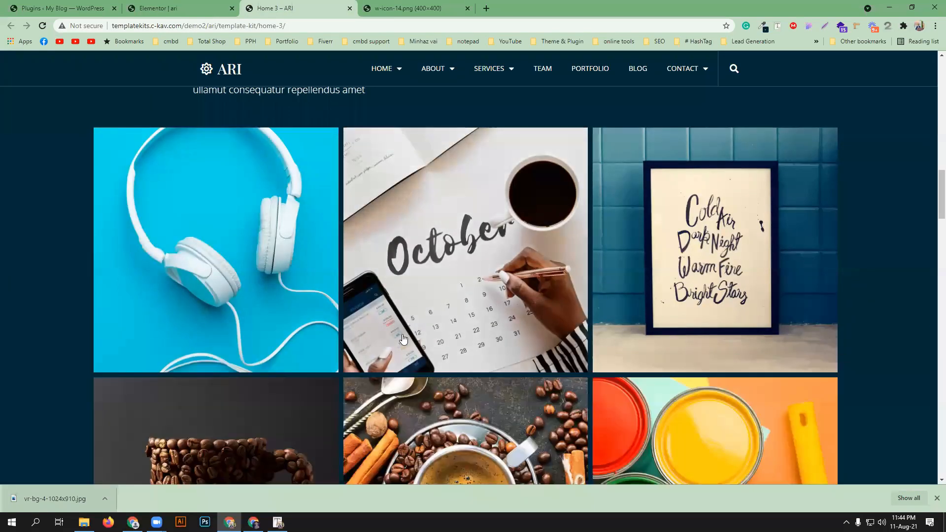
scroll(440, 336, down, 5)
scroll(441, 336, down, 7)
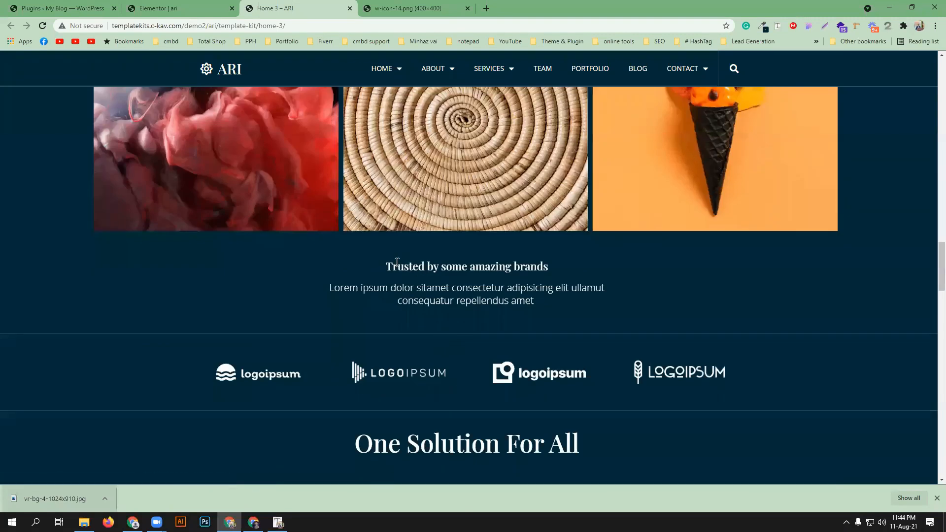
drag(387, 262, 571, 268)
right_click(494, 263)
click(508, 272)
In Elementor, add a centered Heading widget below the gallery with the title "Trusted by some amazing brands"
click(187, 4)
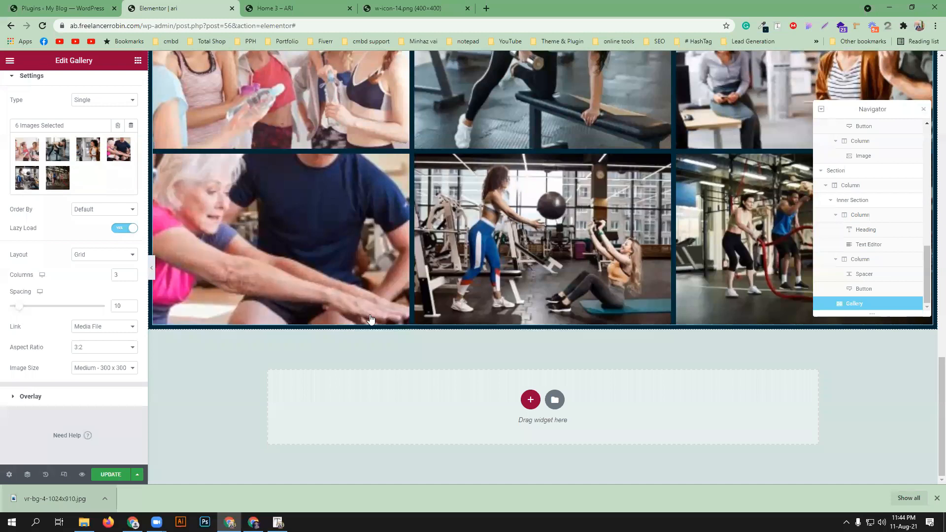
click(138, 61)
drag(109, 155, 556, 328)
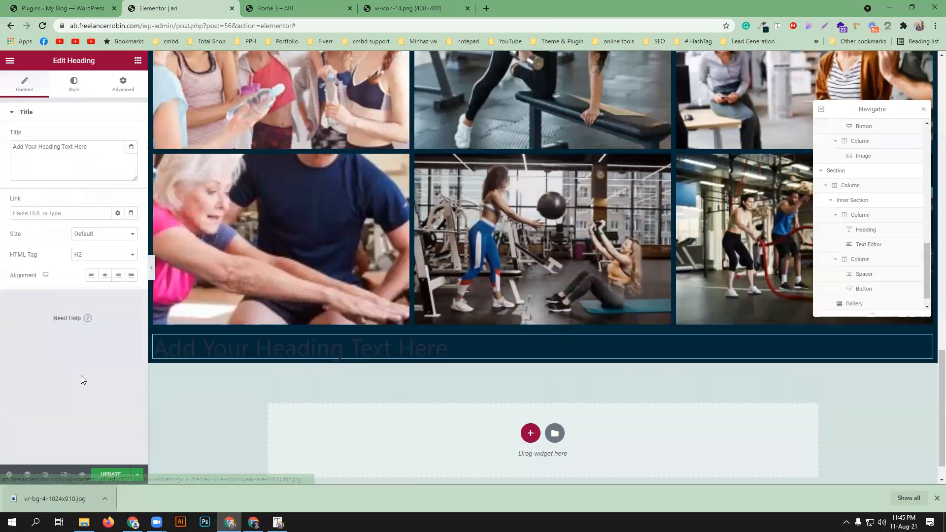
click(104, 275)
double_click(67, 147)
key(ctrl+a)
key(ctrl+v)
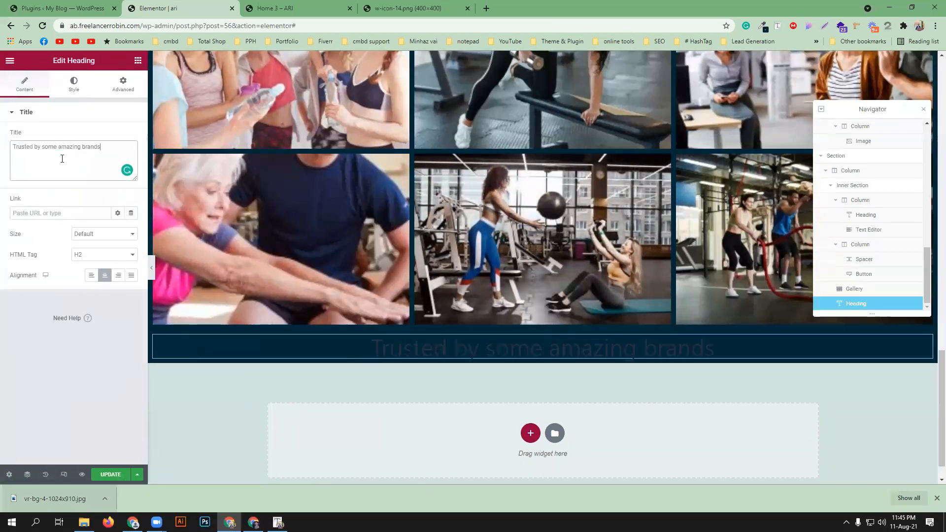
Color the "Trusted by some amazing brands" heading white, #FFFFFF, and set its font size to 28 px
click(73, 84)
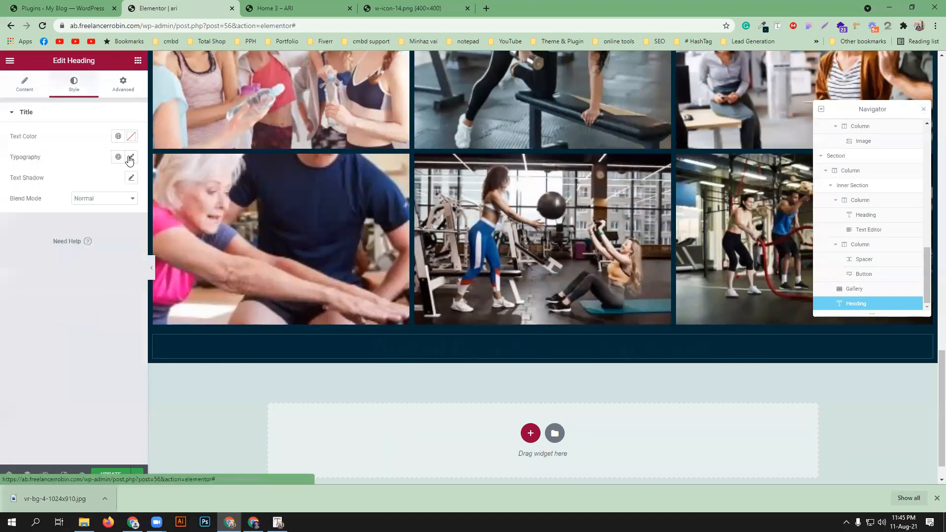
click(131, 136)
click(53, 191)
drag(33, 188, 2, 174)
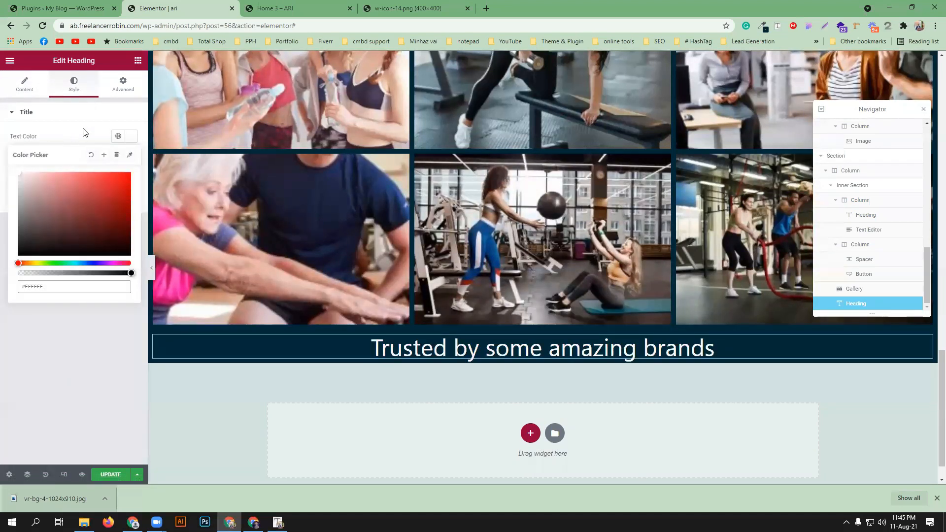
click(82, 112)
click(102, 118)
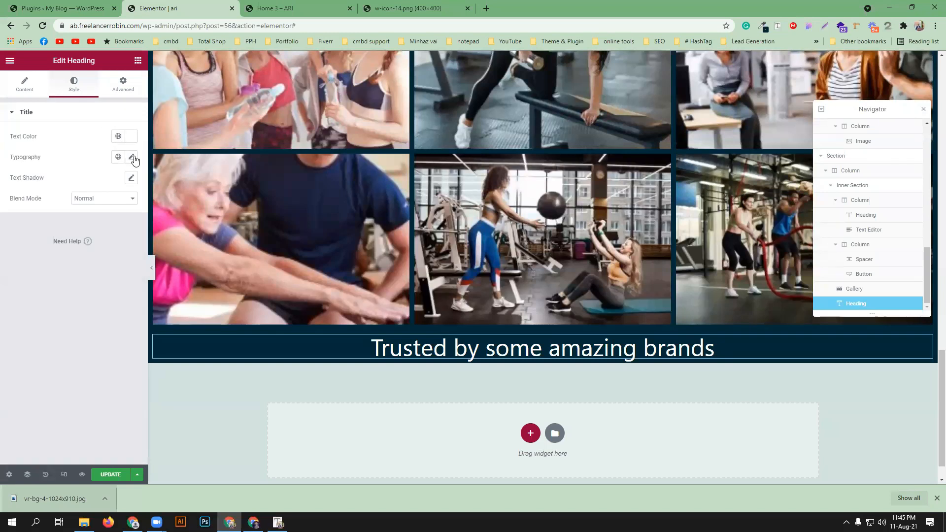
click(131, 157)
drag(18, 238, 28, 238)
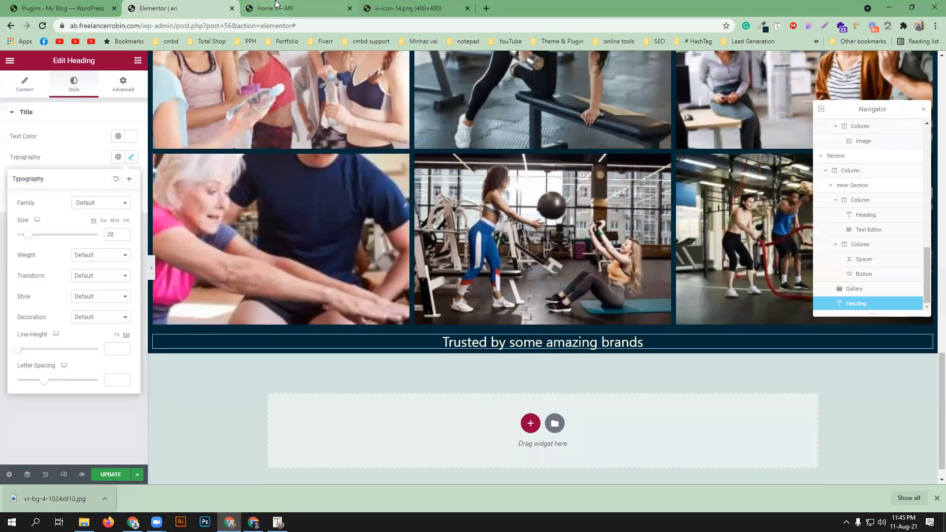
Copy the reference's paragraph under the brands heading and put it in a new Text Editor widget below the Elementor heading
click(276, 9)
drag(534, 305, 318, 297)
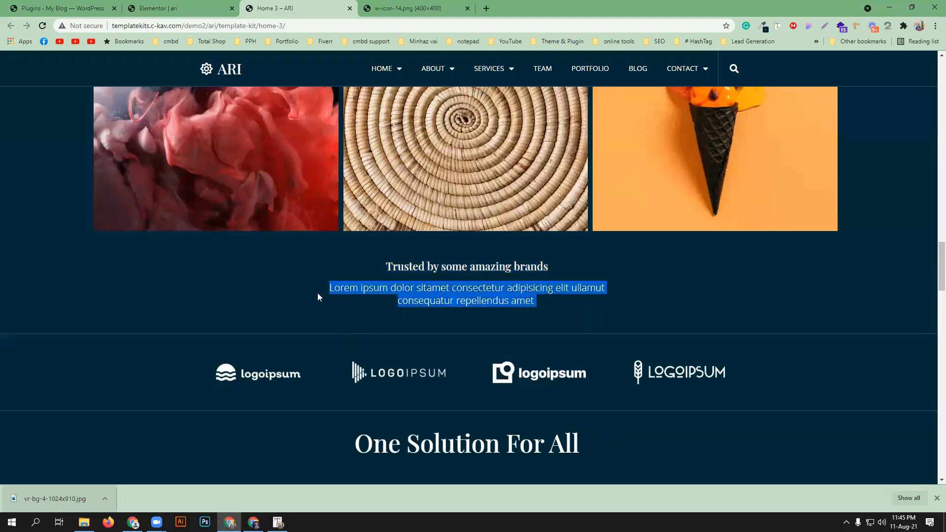
click(206, 4)
click(137, 60)
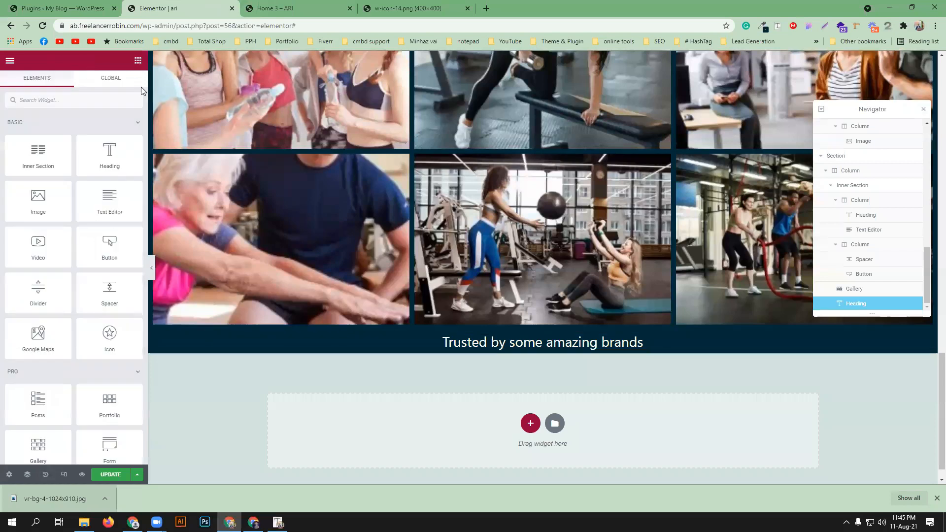
drag(109, 199, 542, 346)
triple_click(107, 218)
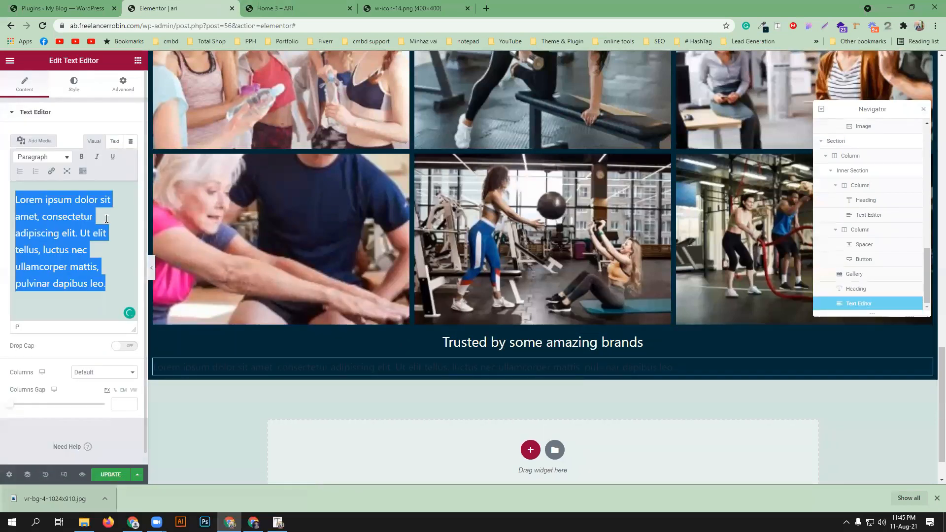
click(107, 218)
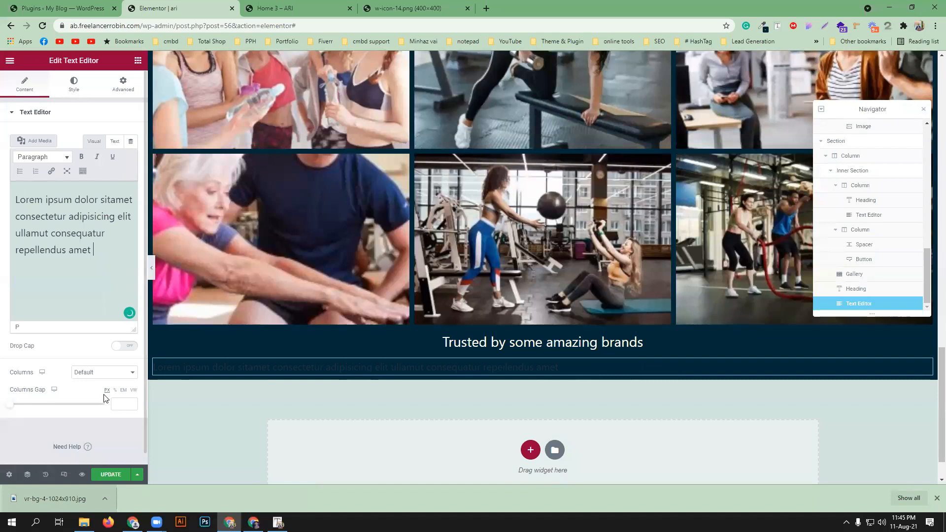
Center the new paragraph and set its text color to #F3F3F3
click(75, 84)
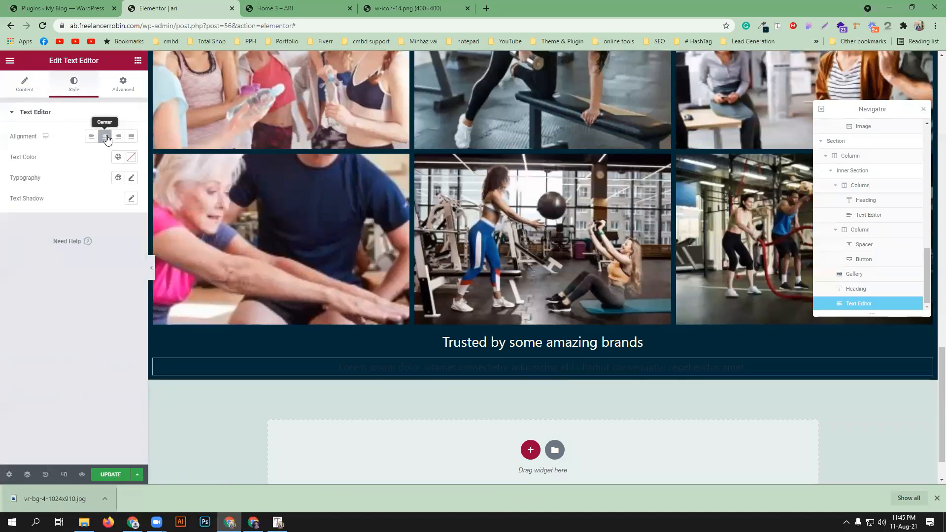
click(105, 136)
click(131, 157)
drag(84, 212, 1, 199)
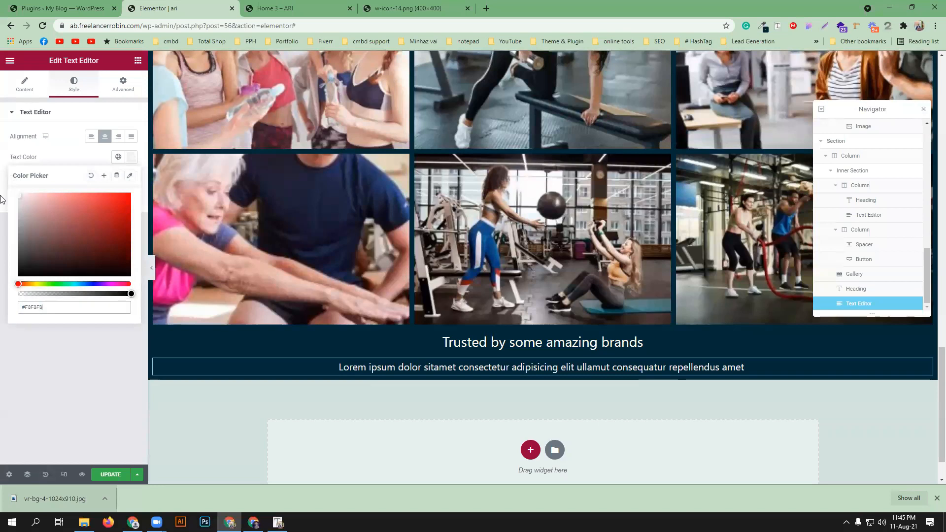
Compare the paragraph with the reference page and set its font size to 19 px
click(276, 9)
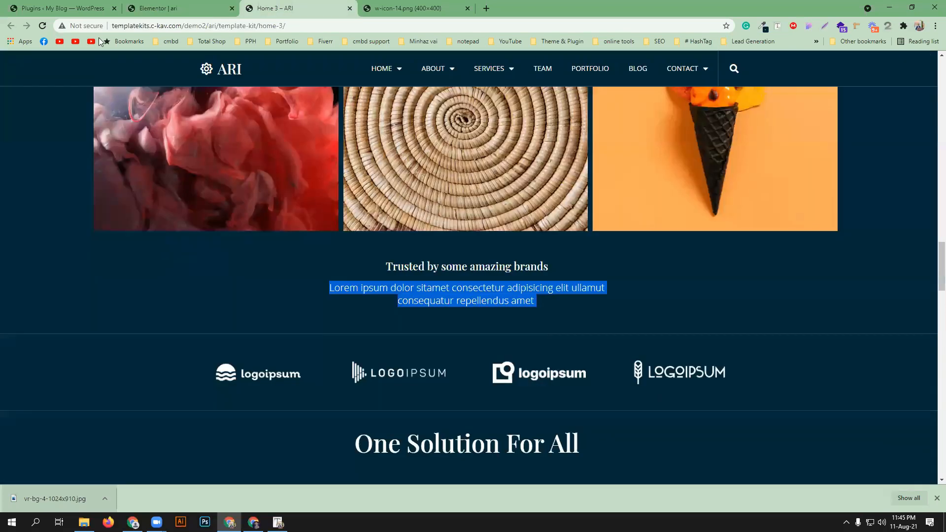
click(157, 6)
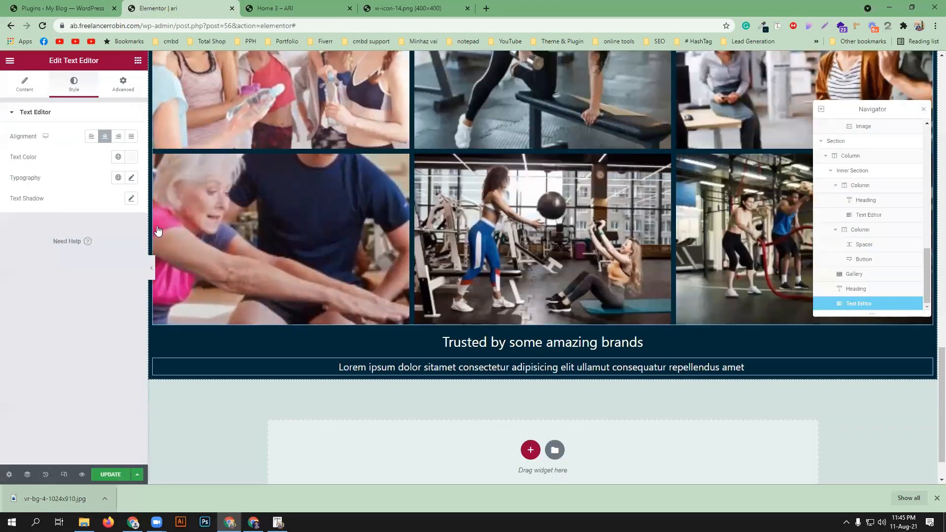
click(131, 177)
click(25, 256)
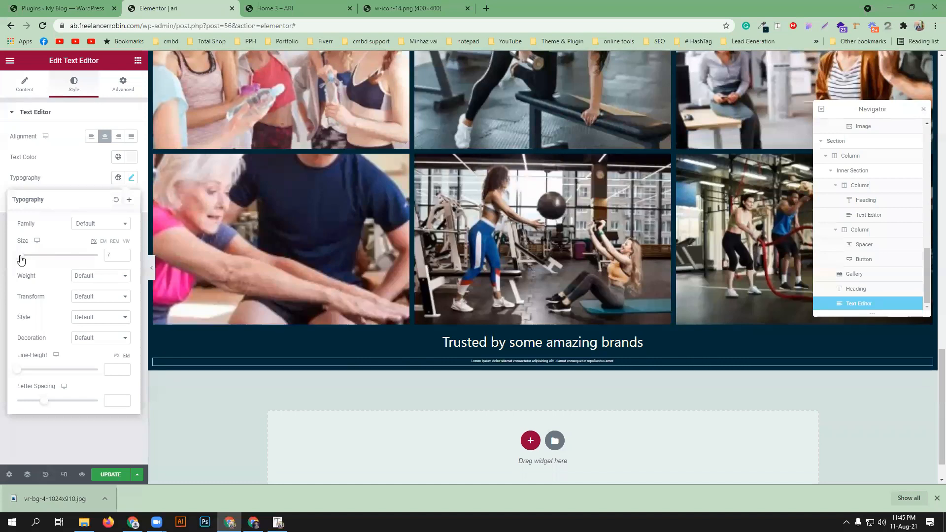
drag(26, 259, 26, 260)
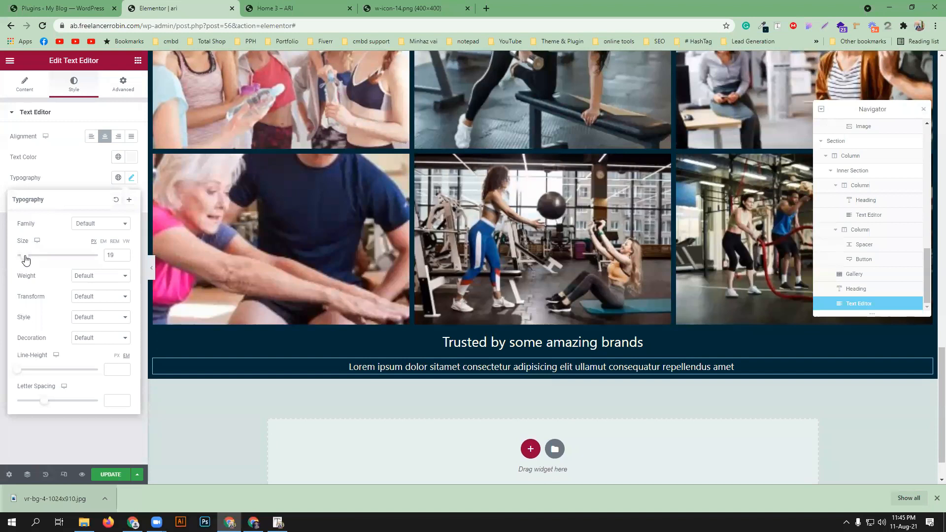
Split the paragraph after "elit" so that "ullamut consequatur repellendus amet" starts a new line, as in the reference
click(23, 104)
click(311, 4)
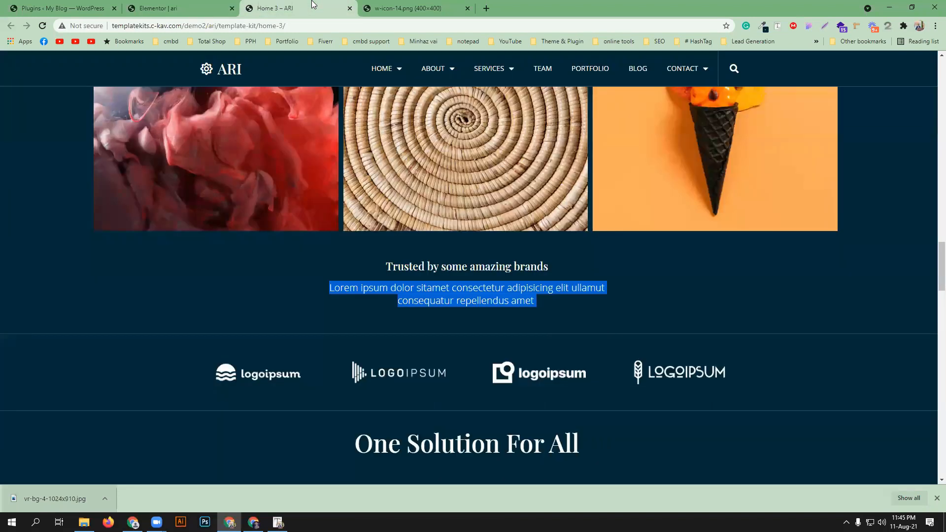
click(173, 8)
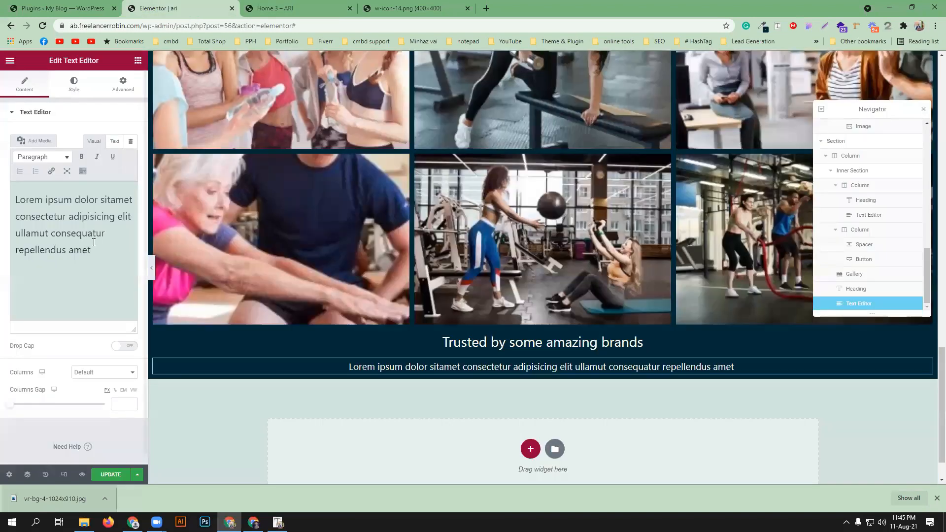
click(133, 216)
key(Return)
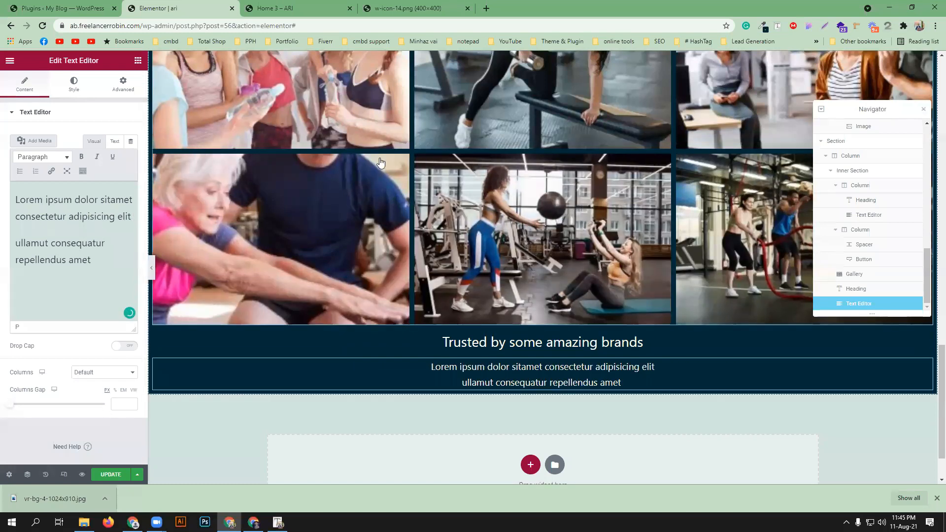
Check the spacing on the reference page and add a 50 px Spacer between the gallery and the brands heading
click(317, 6)
click(512, 318)
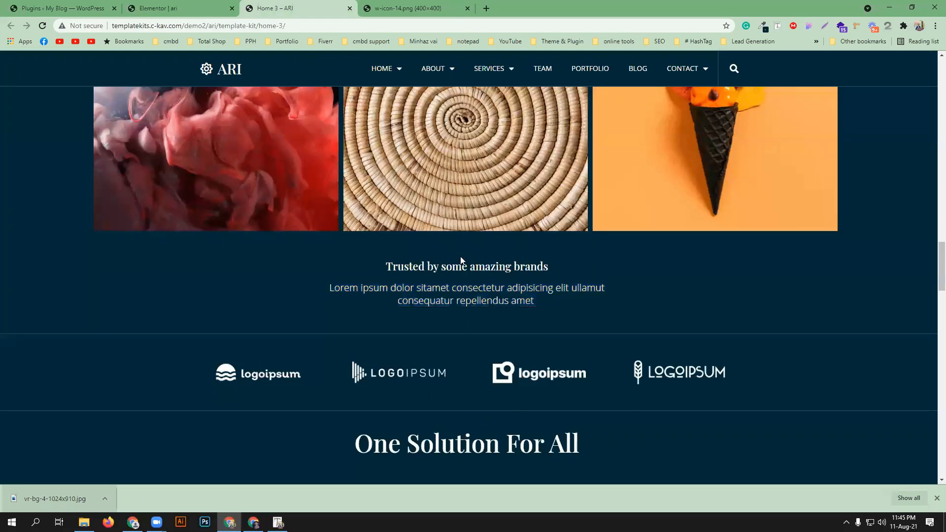
click(233, 4)
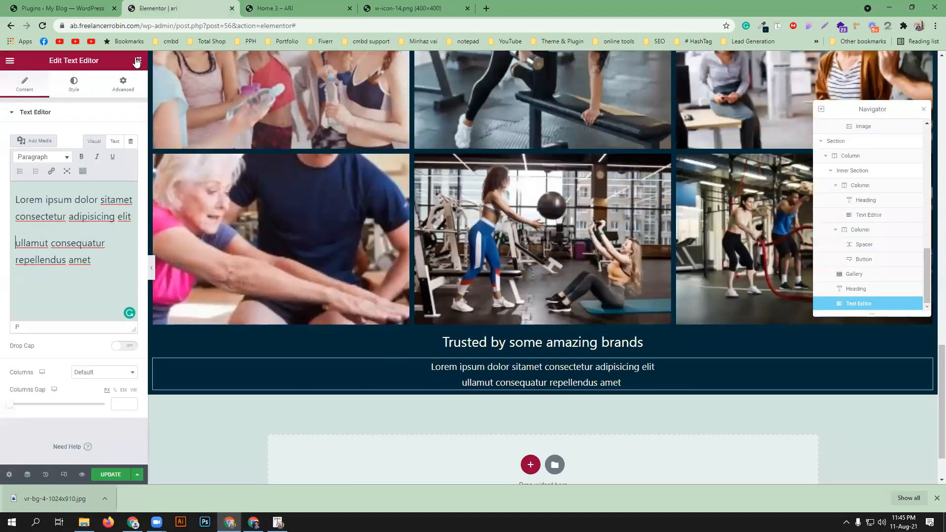
click(138, 60)
drag(120, 308, 571, 341)
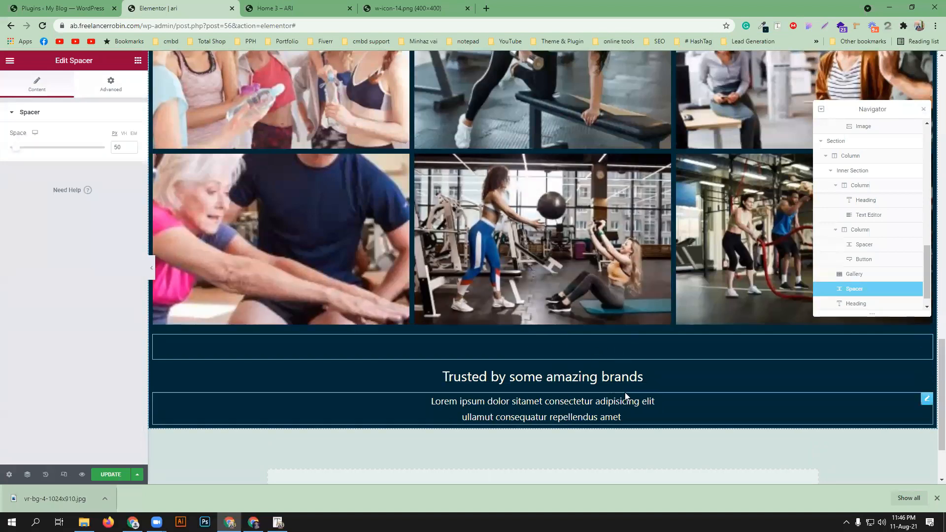
Copy the spacer above the brands heading and paste it below the paragraph
scroll(730, 434, down, 2)
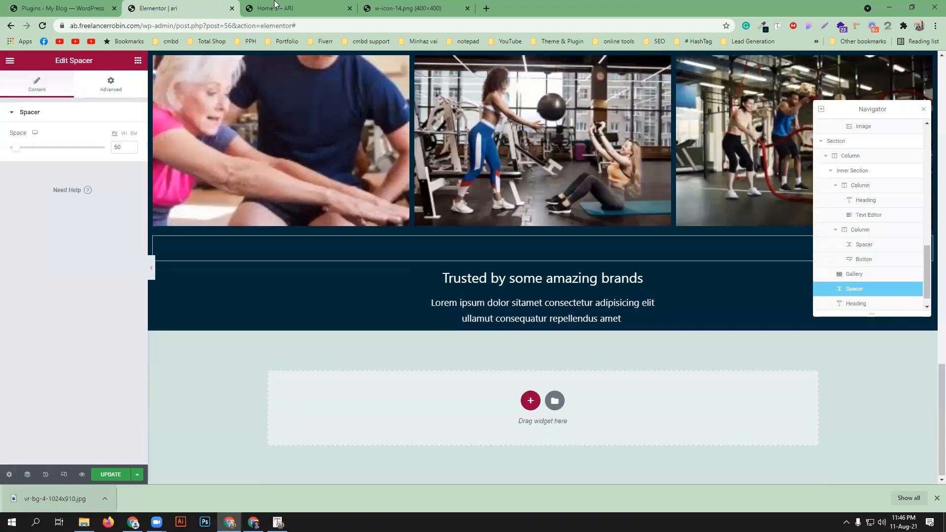
right_click(547, 254)
click(570, 293)
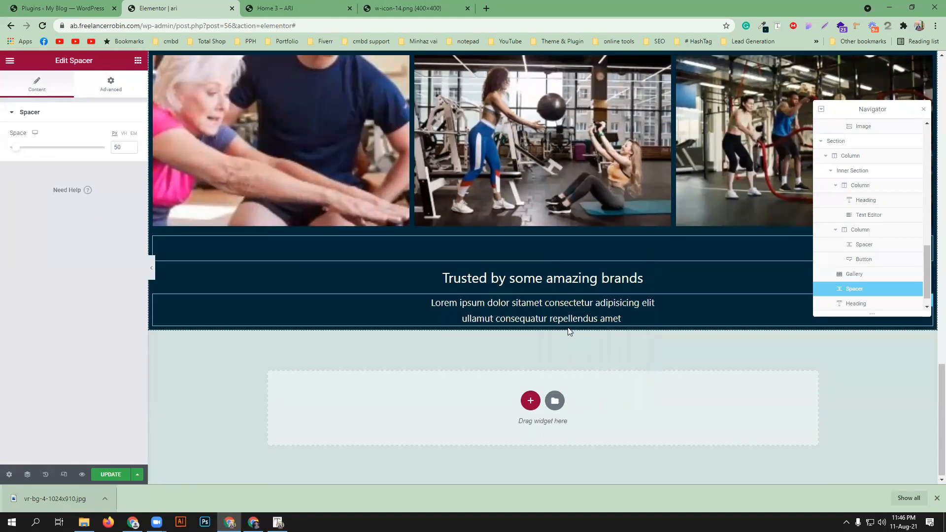
right_click(645, 321)
click(672, 374)
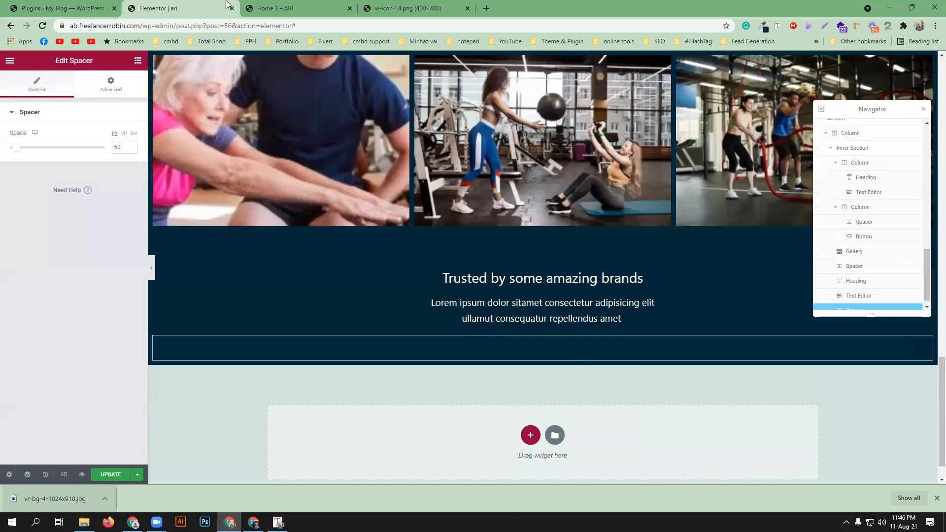
Check the line above the logos on the reference page and add a Divider widget below the last spacer
click(276, 8)
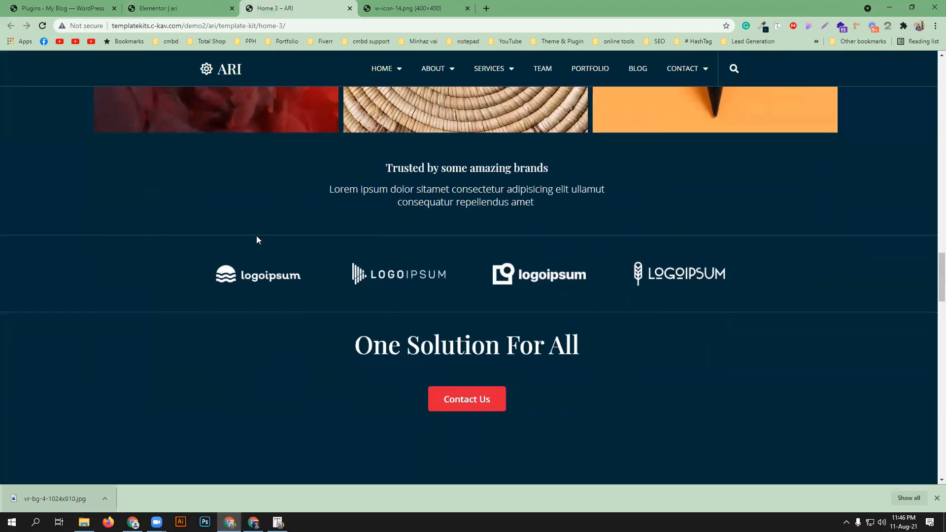
scroll(281, 251, up, 2)
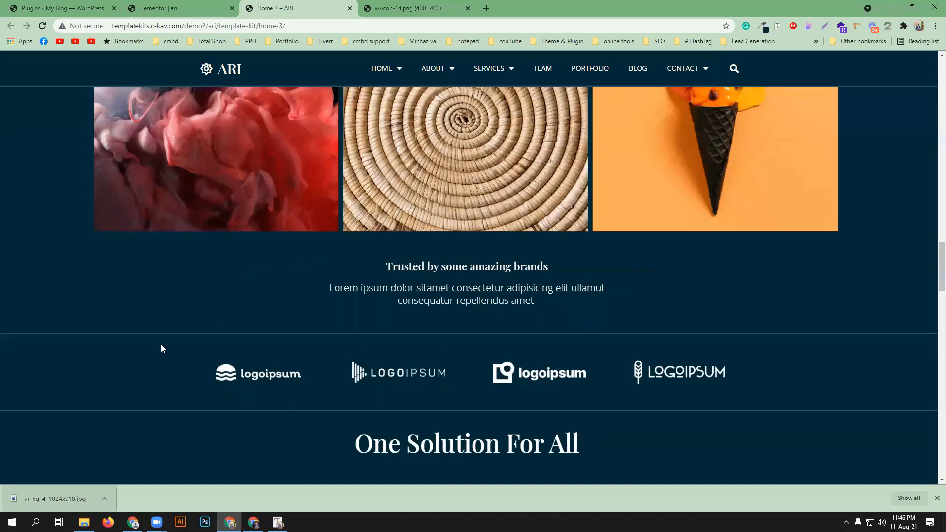
click(207, 8)
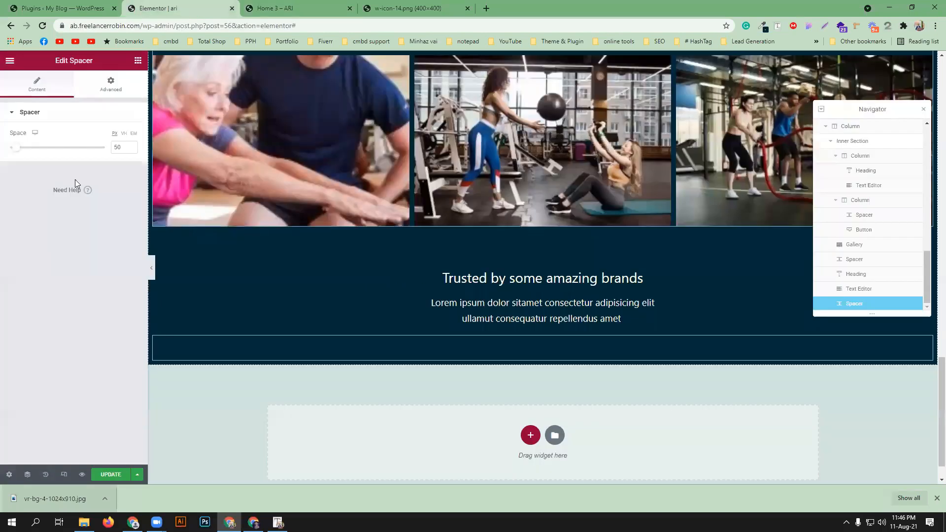
click(138, 61)
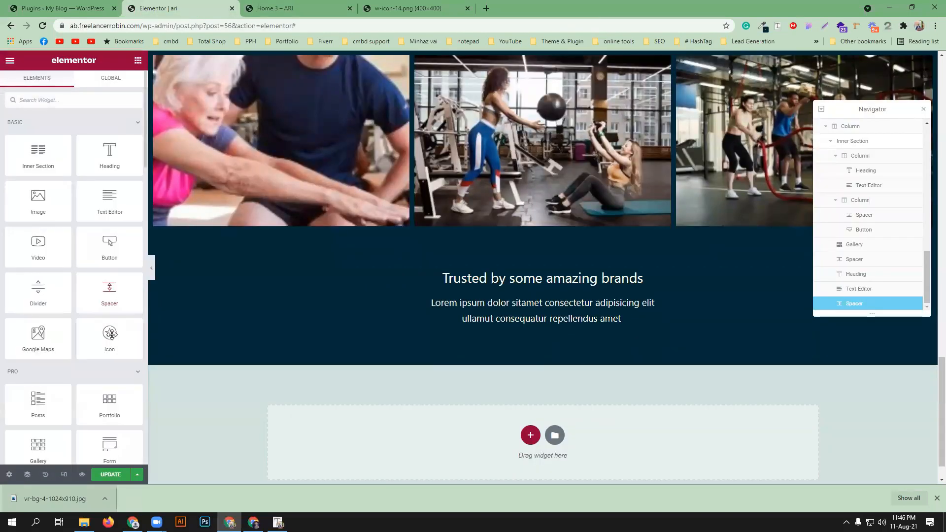
drag(40, 297, 534, 370)
Sample the color of the line above the logos on the reference page and set the Divider color to #335561
click(308, 4)
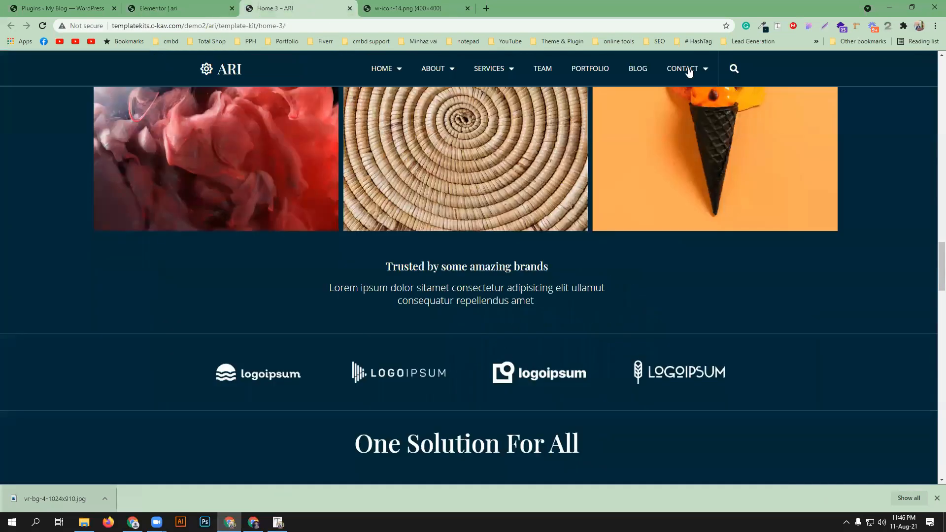
click(758, 30)
click(757, 40)
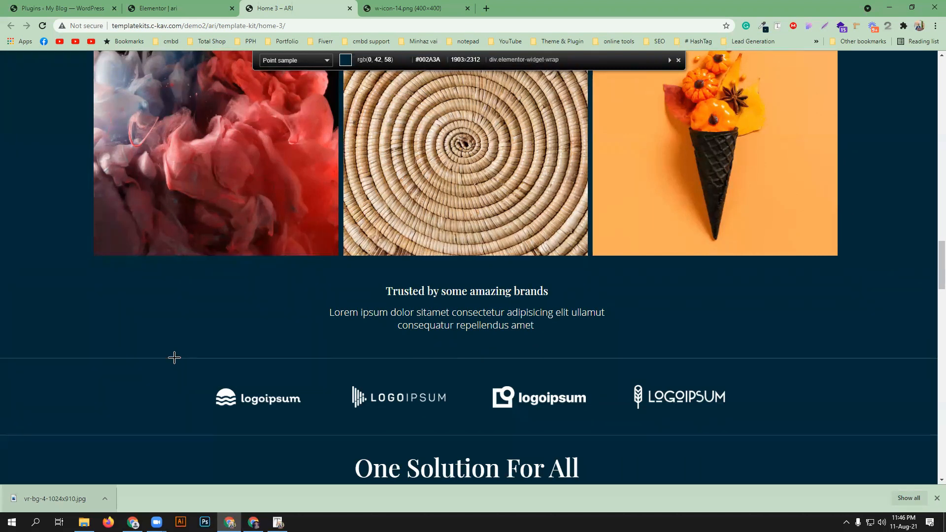
click(177, 358)
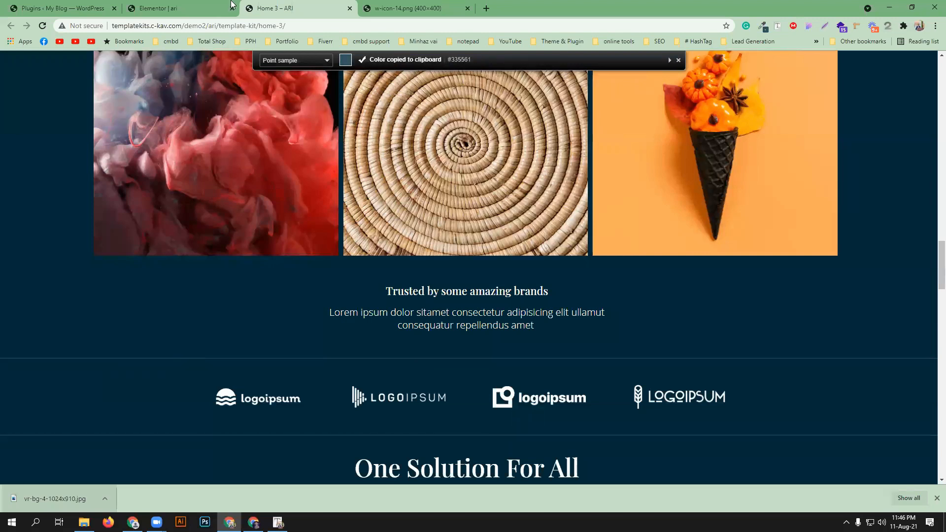
click(206, 8)
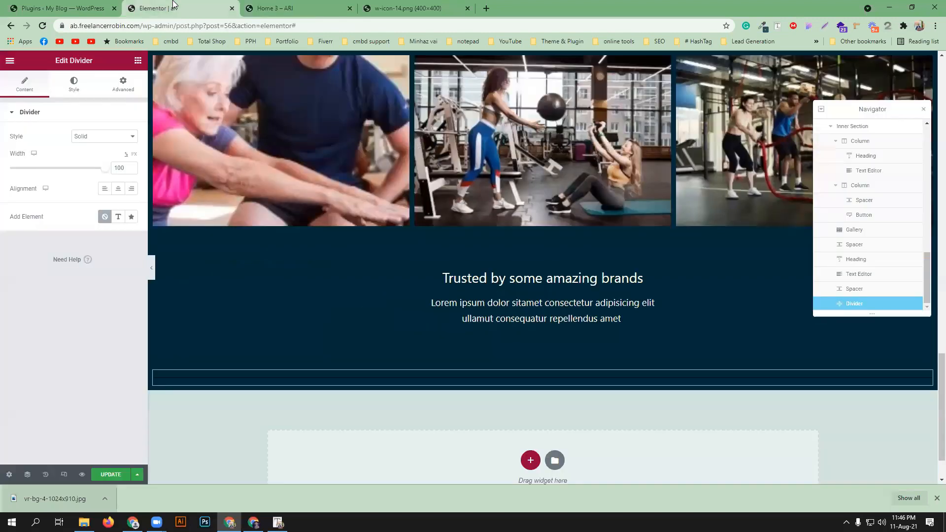
click(78, 91)
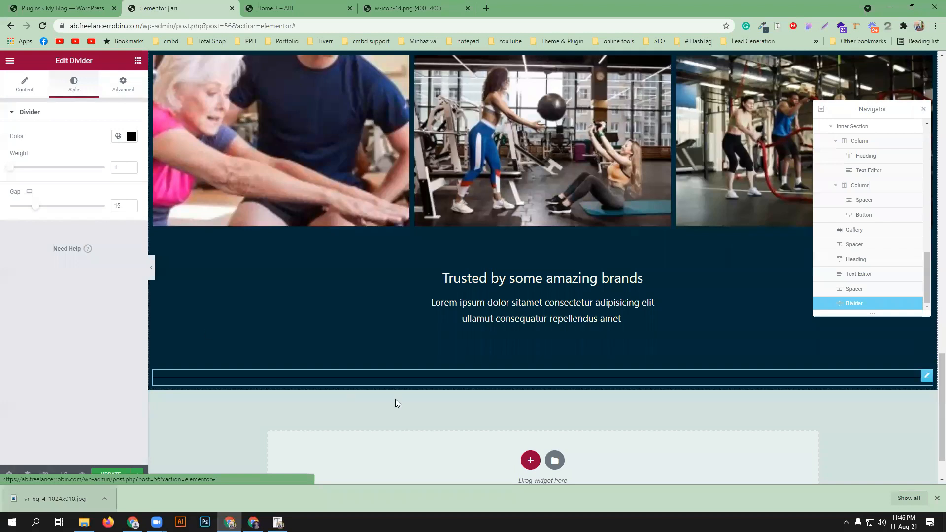
click(130, 137)
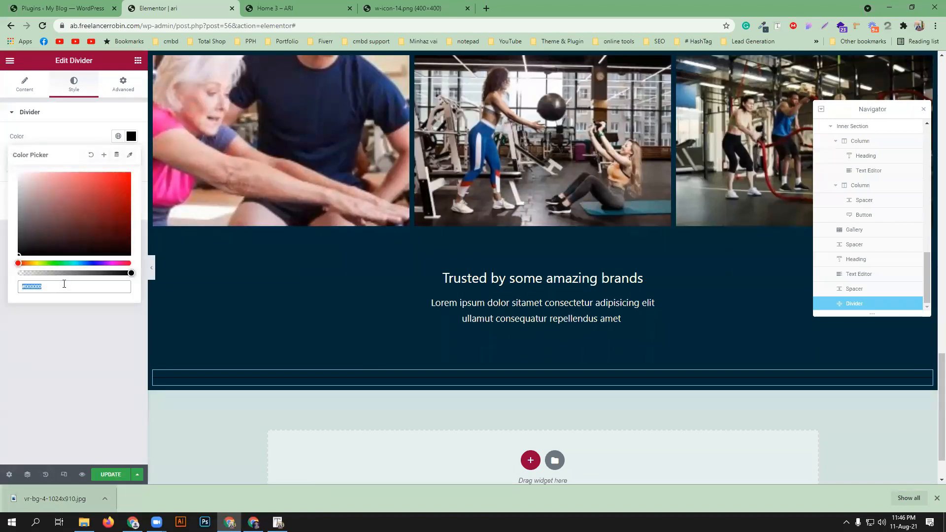
key(ctrl+v)
click(89, 365)
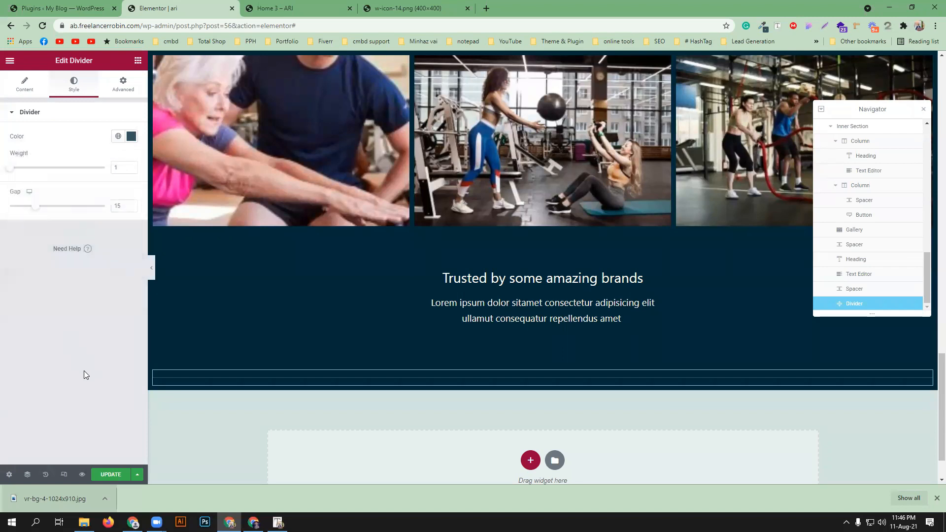
Check the logo row on the reference page and add a two-column Inner Section below the divider
click(138, 60)
click(276, 8)
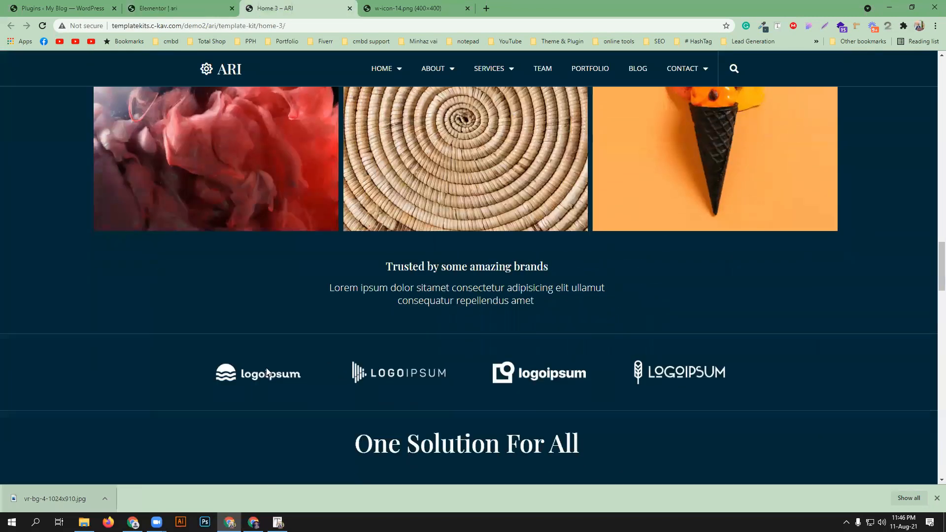
click(175, 8)
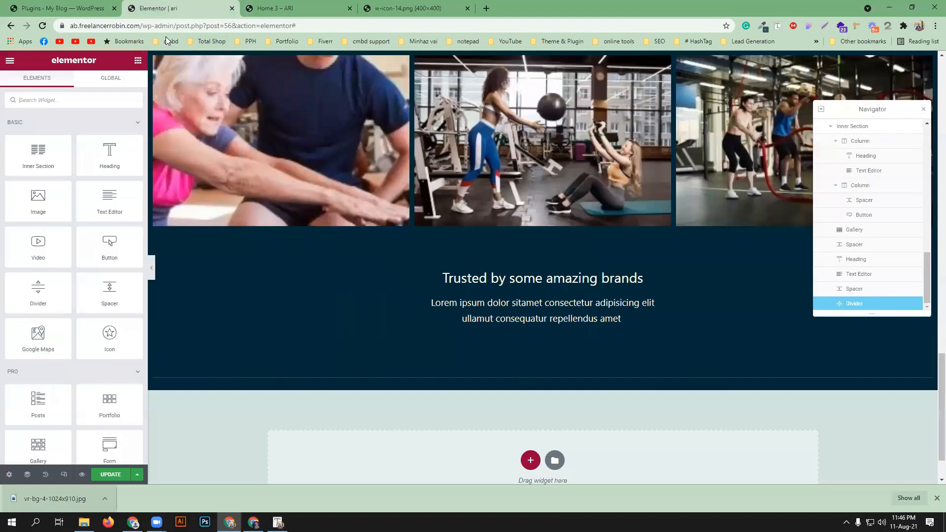
drag(41, 160, 538, 380)
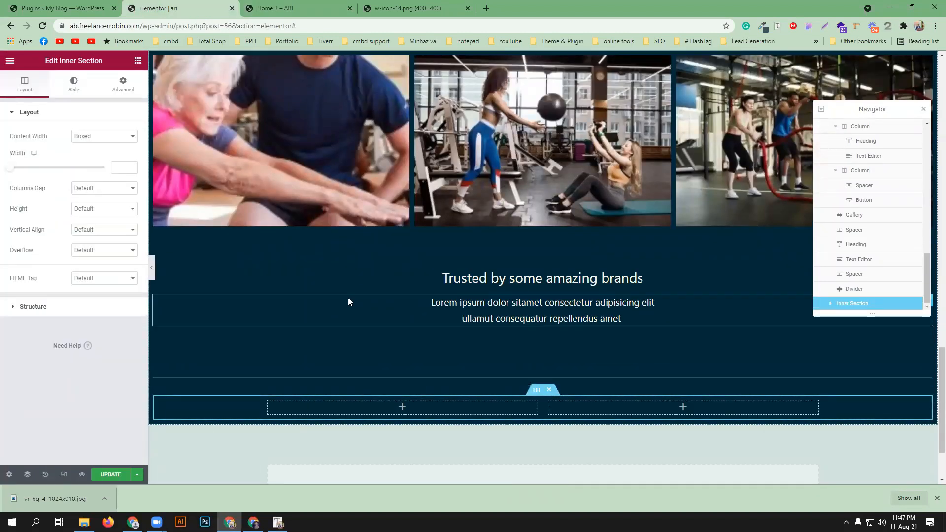
scroll(347, 300, down, 1)
Open the first brand logo from the reference page in its own tab and save it to the Desktop as light-logo-03.png
click(290, 9)
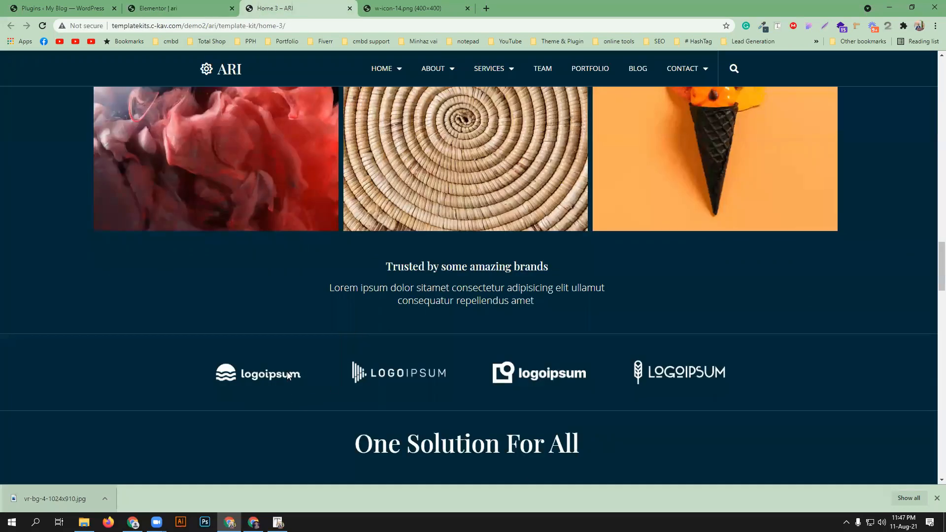
scroll(289, 375, down, 1)
right_click(259, 325)
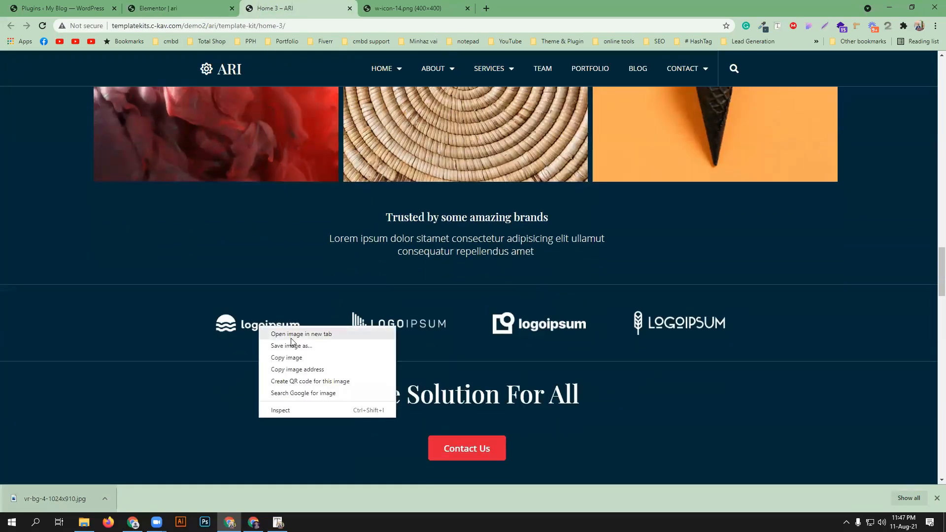
click(291, 338)
click(414, 8)
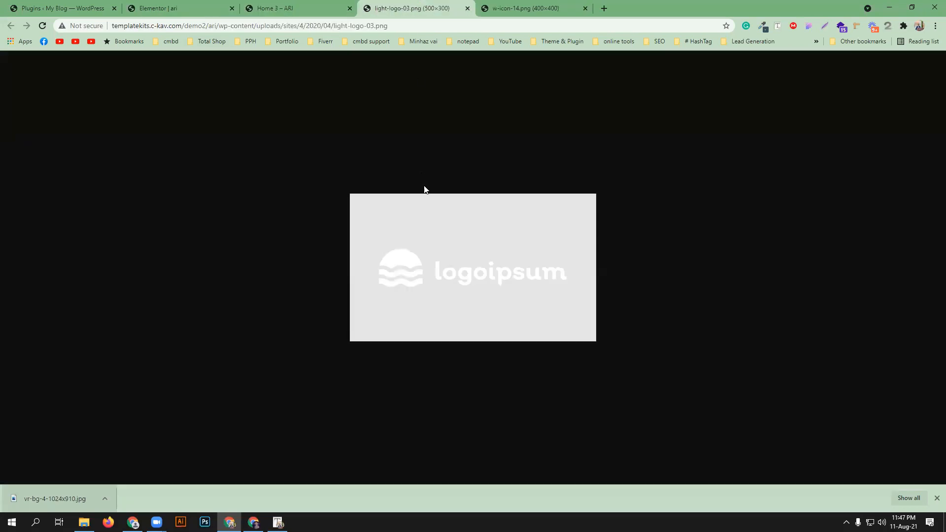
right_click(433, 233)
click(464, 251)
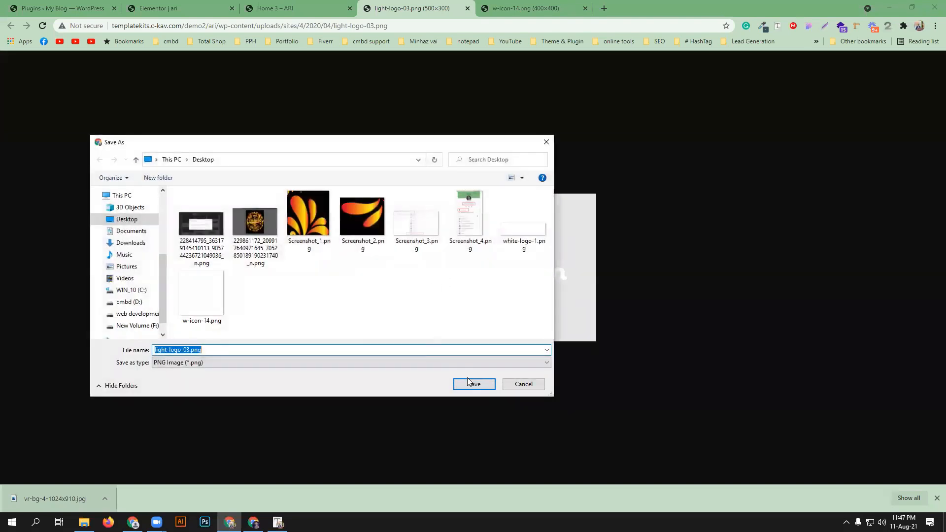
click(475, 383)
Save the other three brand logos from the reference page to the Desktop as light-logo-02.png, light-logo-01.png and light-logo-05.png
click(322, 5)
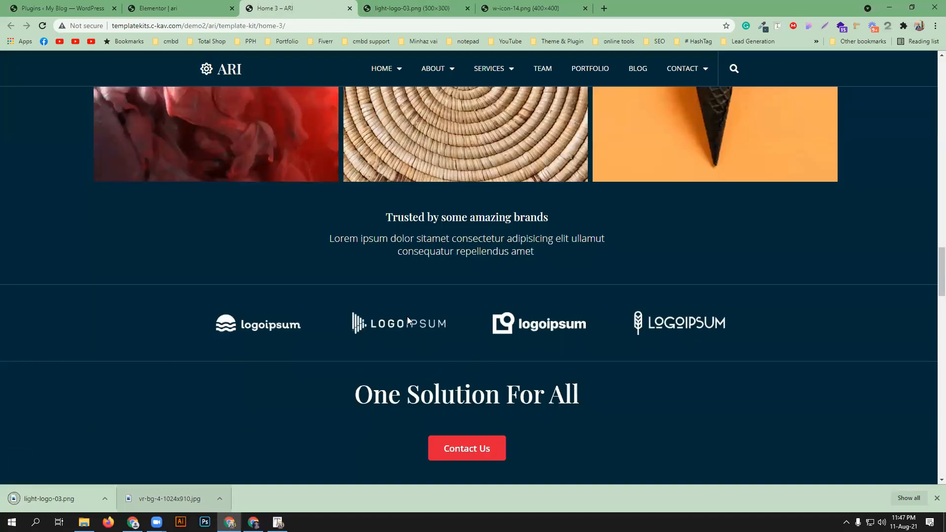
right_click(406, 316)
click(446, 337)
click(472, 389)
right_click(545, 329)
click(560, 349)
click(467, 379)
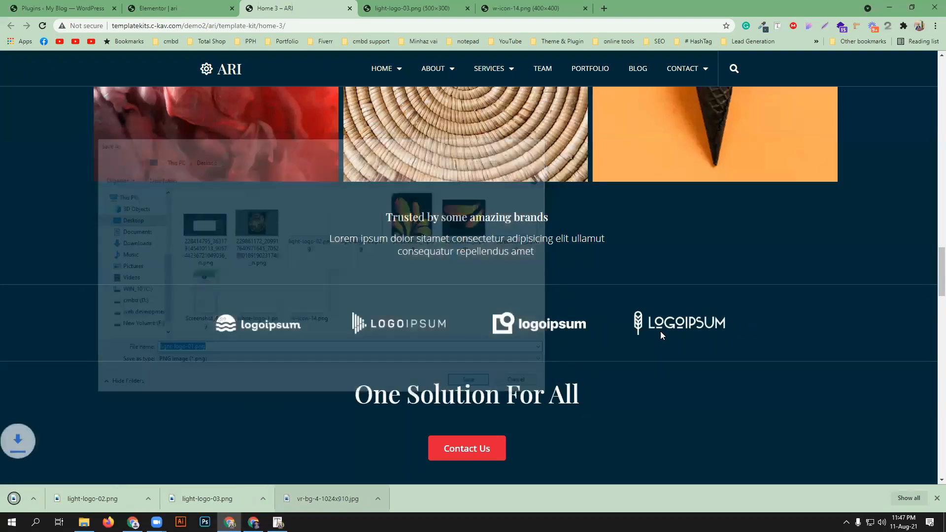
right_click(660, 335)
click(675, 343)
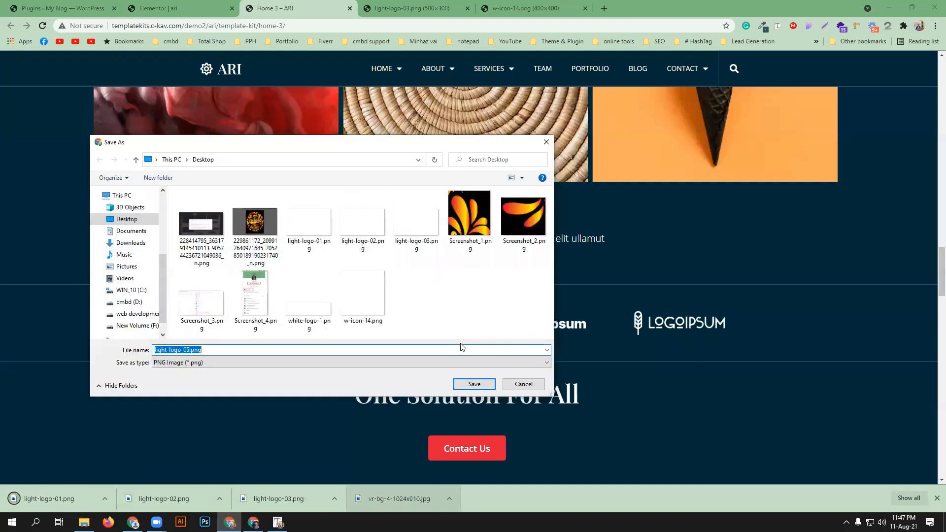
click(473, 384)
Return to the Elementor page and add an Image widget to the first column of the new inner section
key(ctrl+Page_Up)
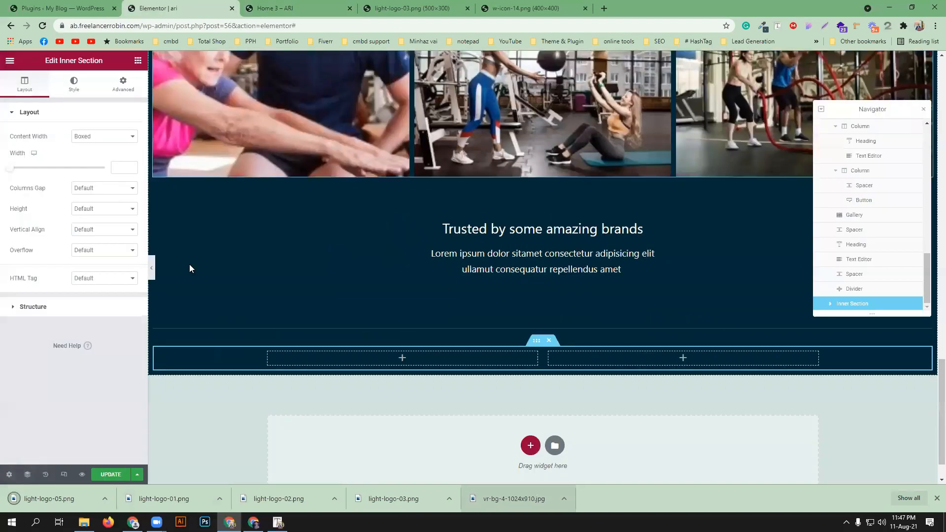
click(137, 60)
drag(38, 200, 401, 357)
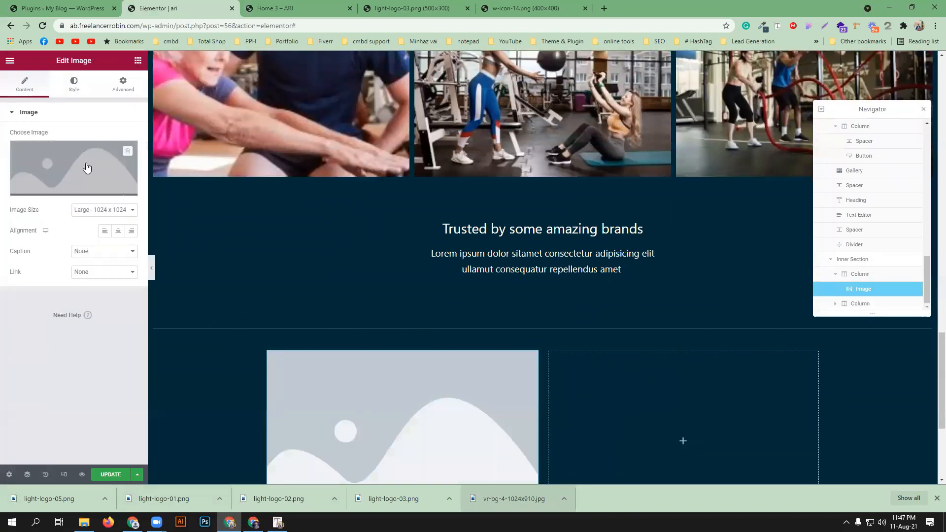
Upload light-logo-01, -02, -03 and -05.png from the Desktop and insert light-logo-05.png into the Image widget
click(86, 168)
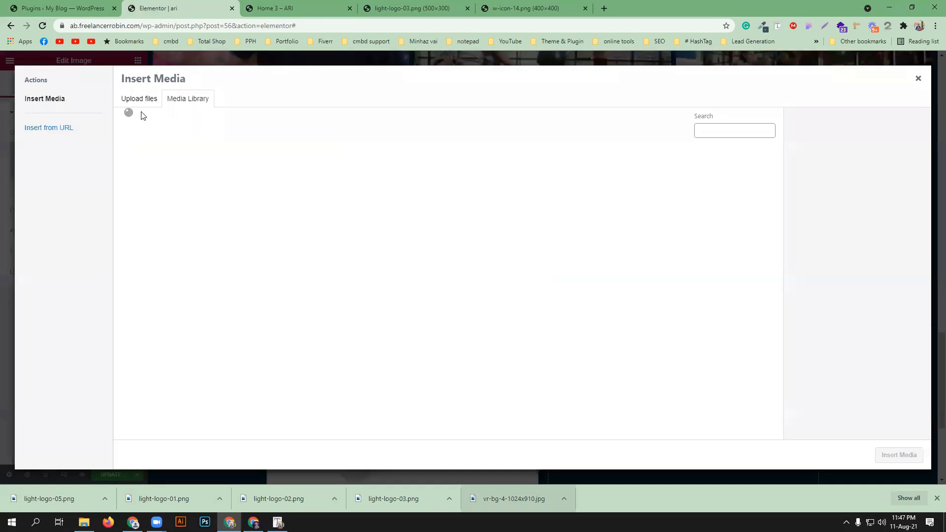
click(143, 102)
click(522, 255)
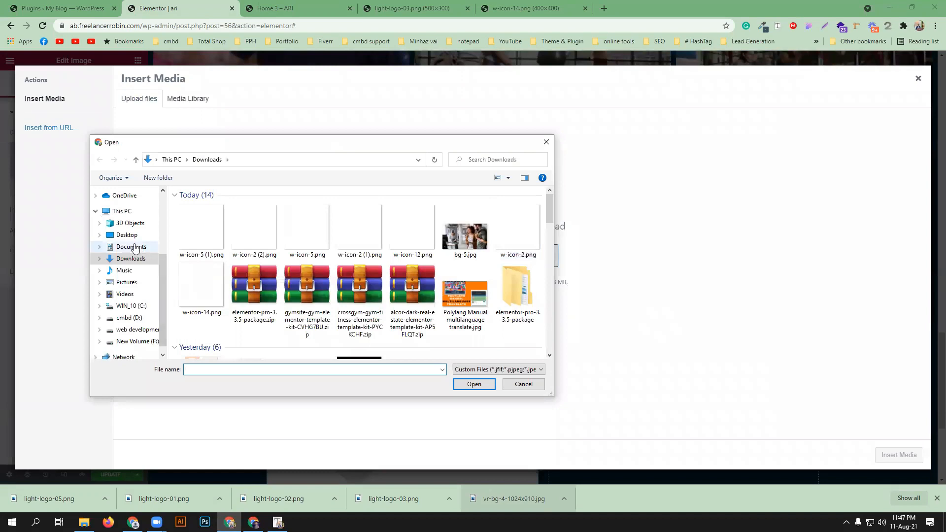
click(127, 234)
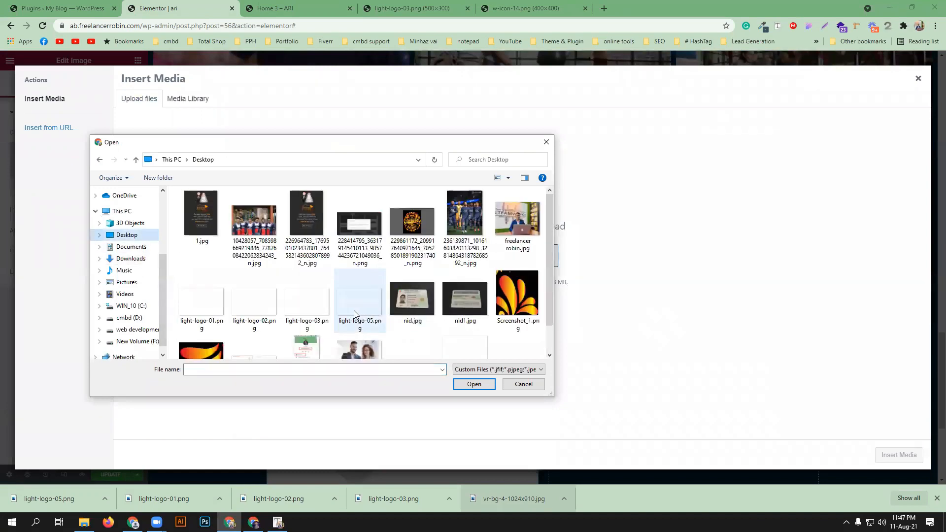
click(354, 310)
ctrl+click(310, 306)
ctrl+click(251, 302)
ctrl+click(197, 302)
click(488, 388)
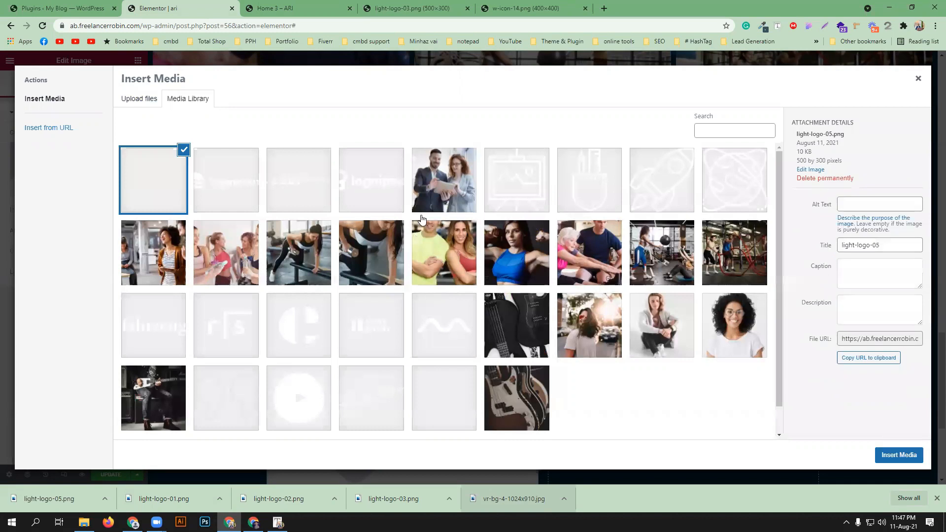
click(892, 455)
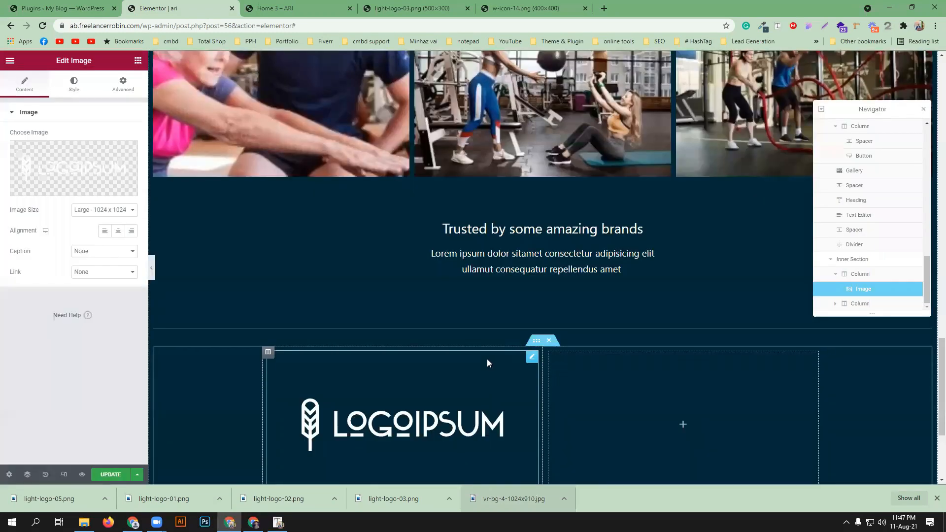
Duplicate the logo column three times within the inner section
scroll(498, 334, down, 1)
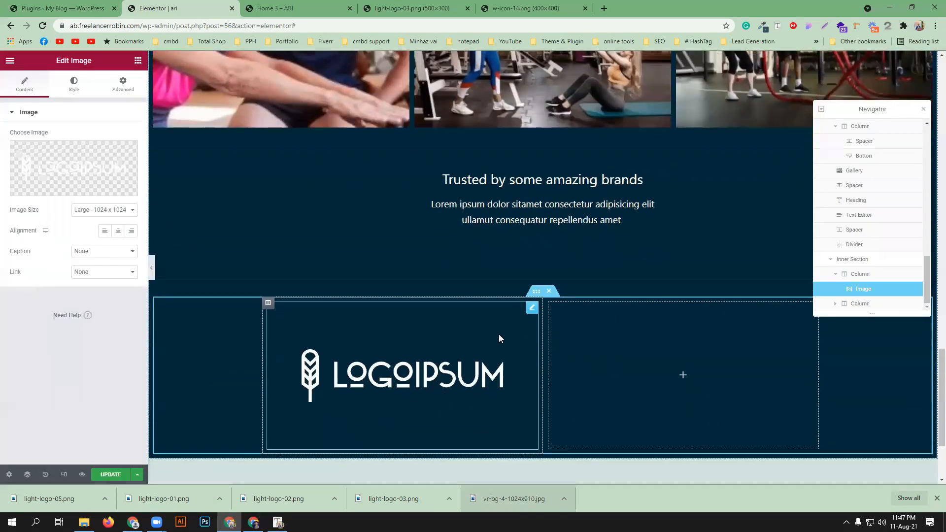
right_click(267, 303)
click(294, 325)
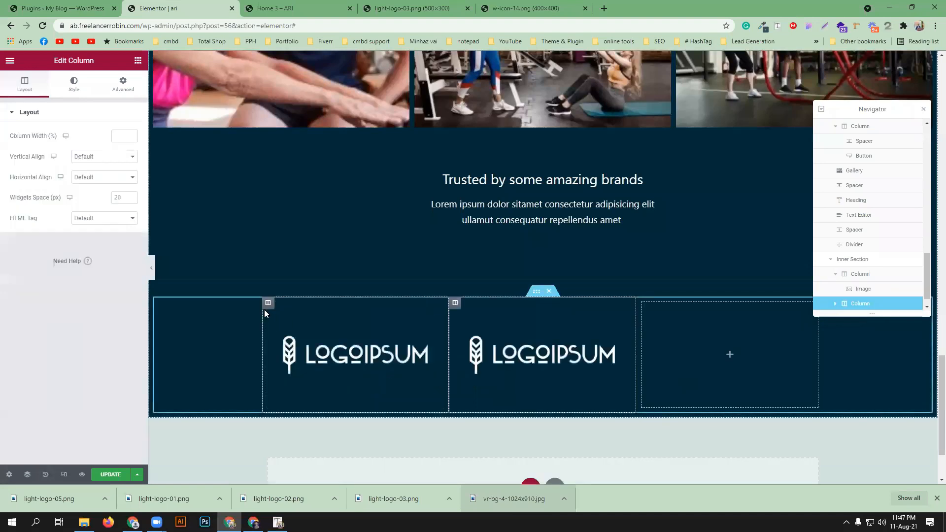
right_click(267, 303)
click(276, 319)
right_click(267, 302)
click(276, 325)
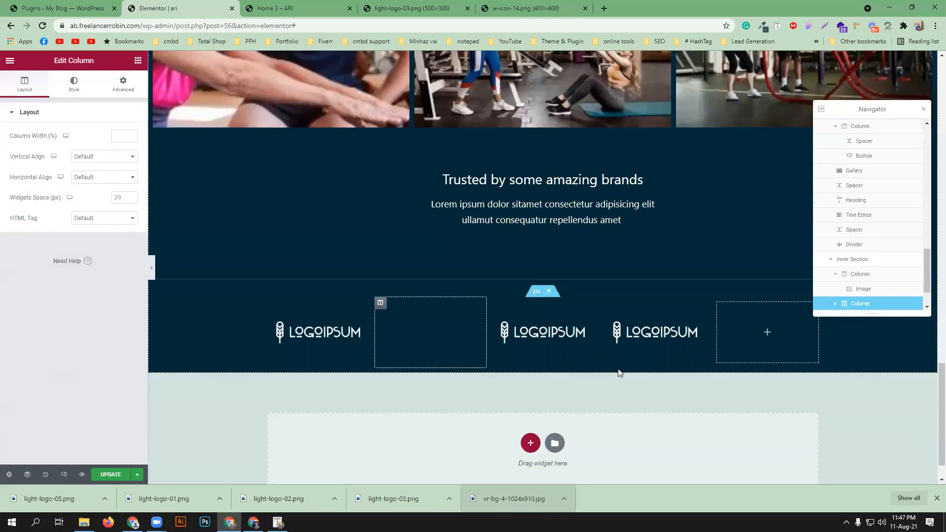
Delete the empty column at the end of the logo row
right_click(710, 306)
click(647, 379)
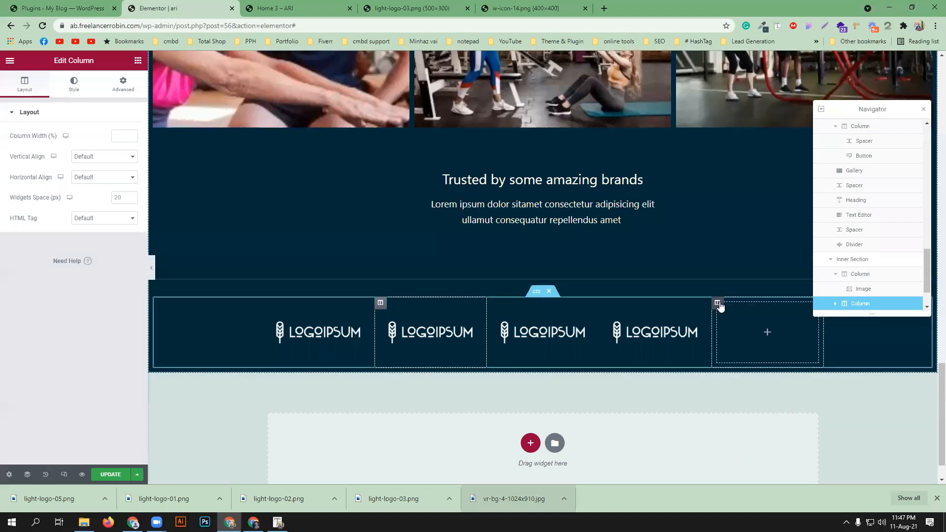
right_click(718, 304)
click(755, 442)
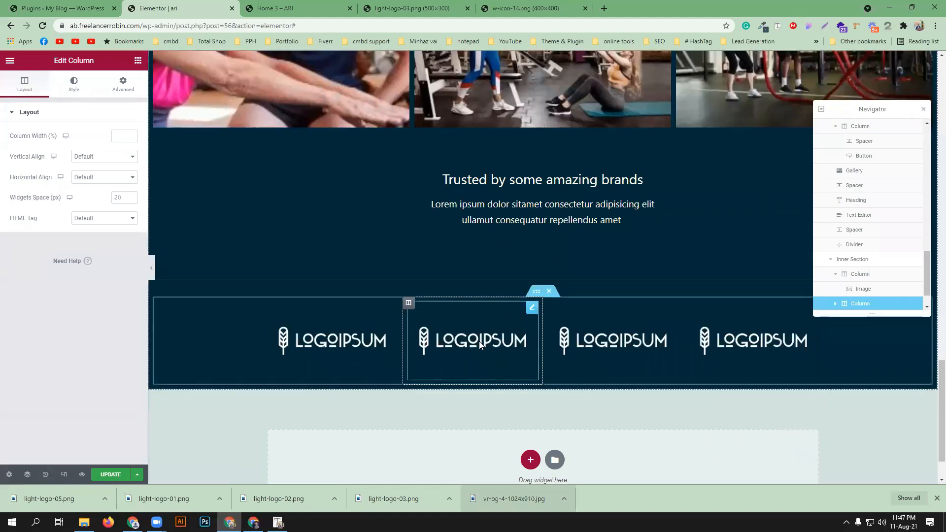
Replace the second logo image with the wave-icon logo, light-logo-03.png, from the media library
right_click(481, 335)
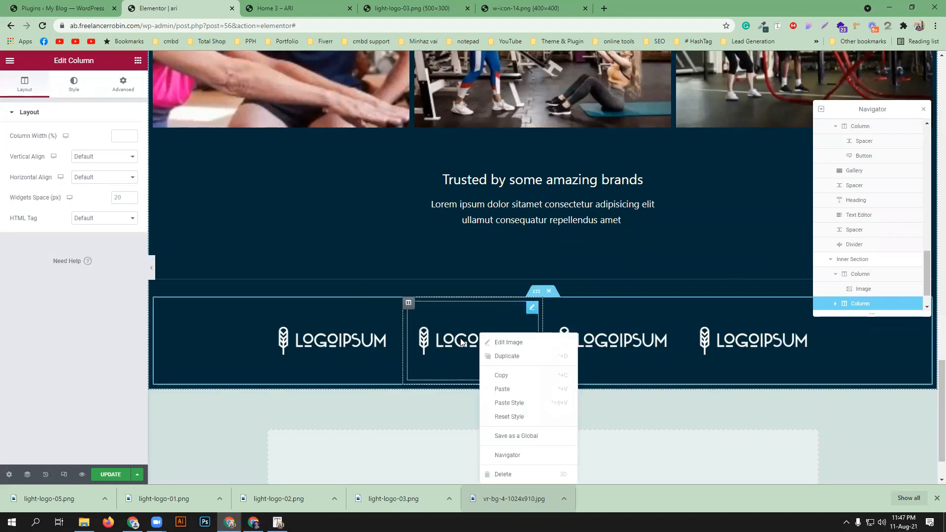
click(509, 342)
click(84, 156)
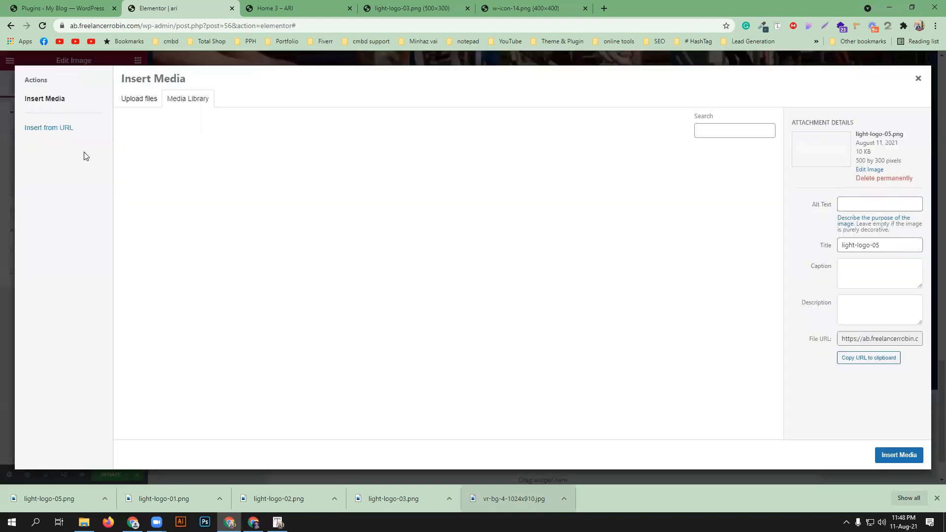
click(129, 100)
click(193, 100)
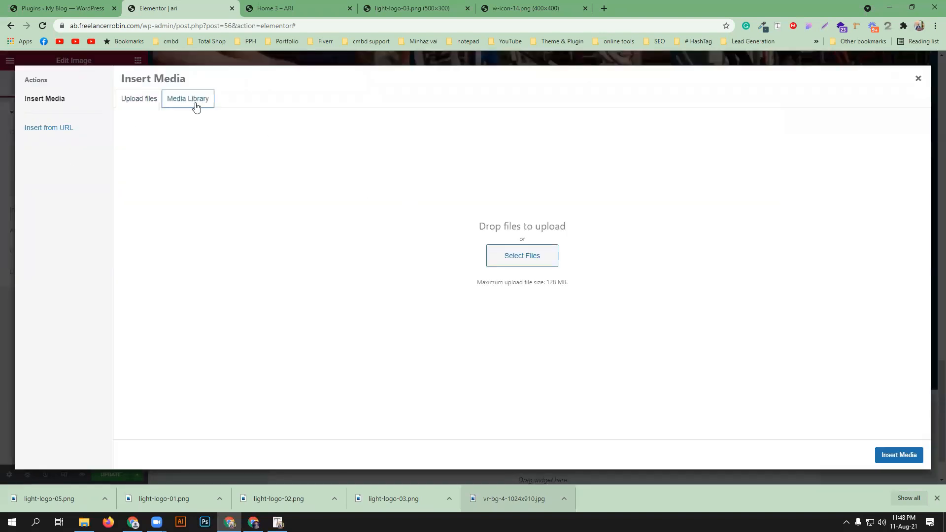
click(219, 166)
click(892, 453)
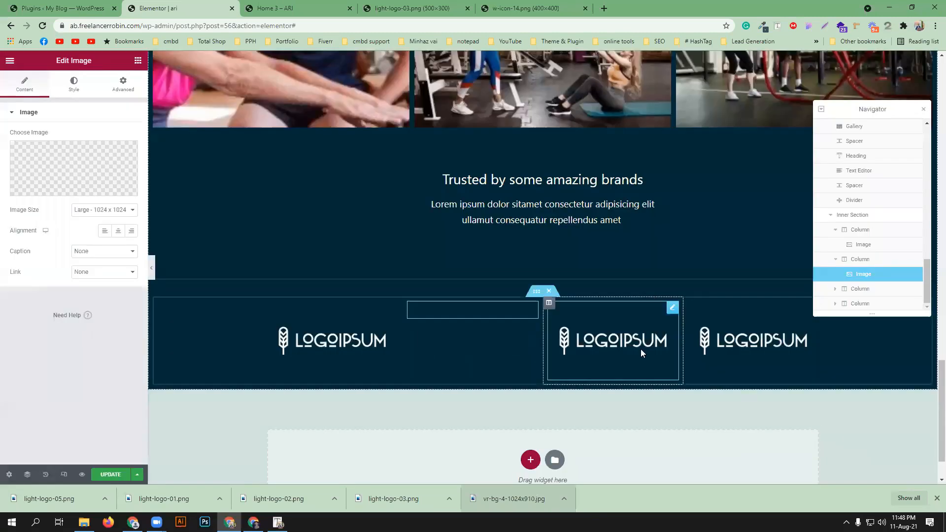
Replace the third logo image with the vertical-bars logo, light-logo-02.png, from the media library
click(626, 350)
click(89, 169)
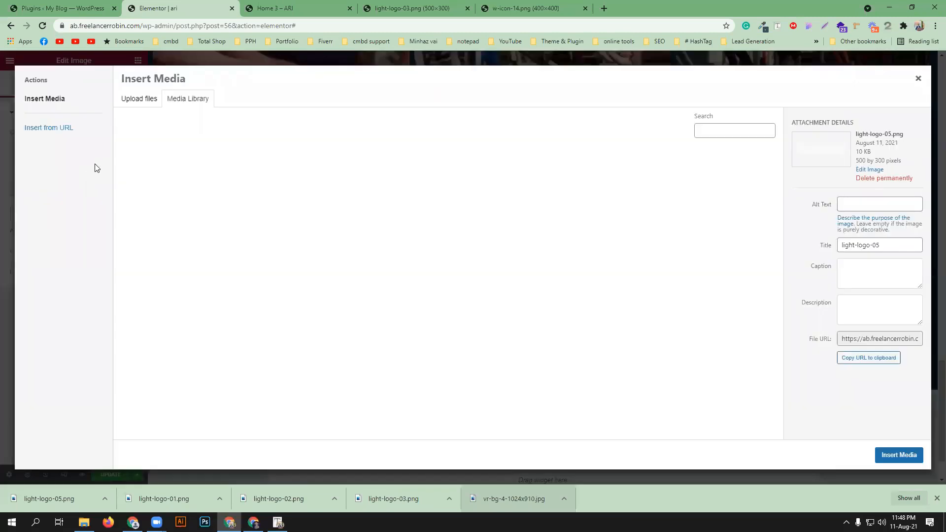
click(281, 177)
click(890, 453)
Replace the fourth logo image with the square-icon logo, light-logo-01.png, from the media library
click(754, 339)
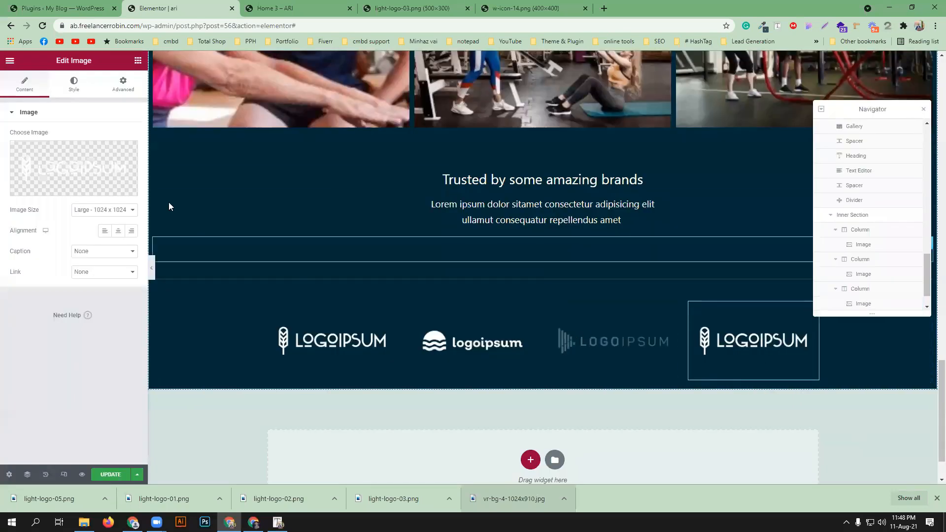
click(98, 155)
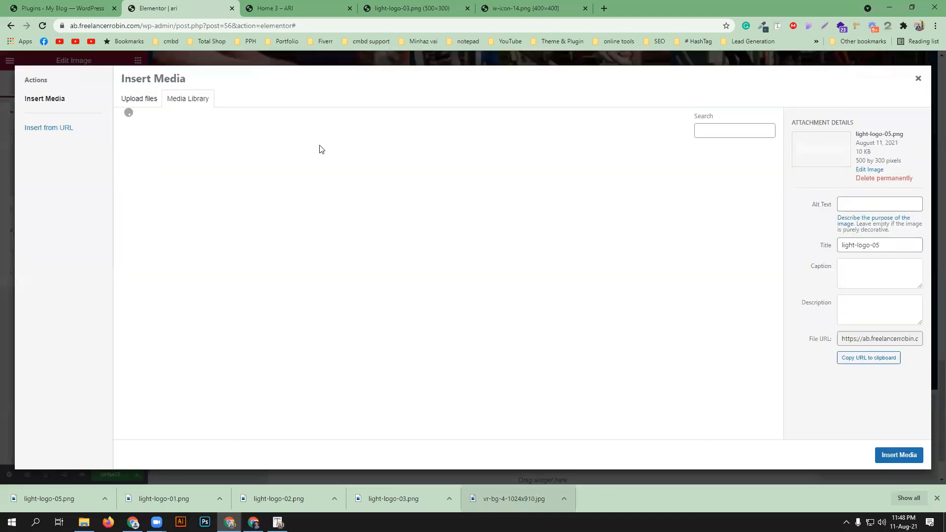
click(375, 168)
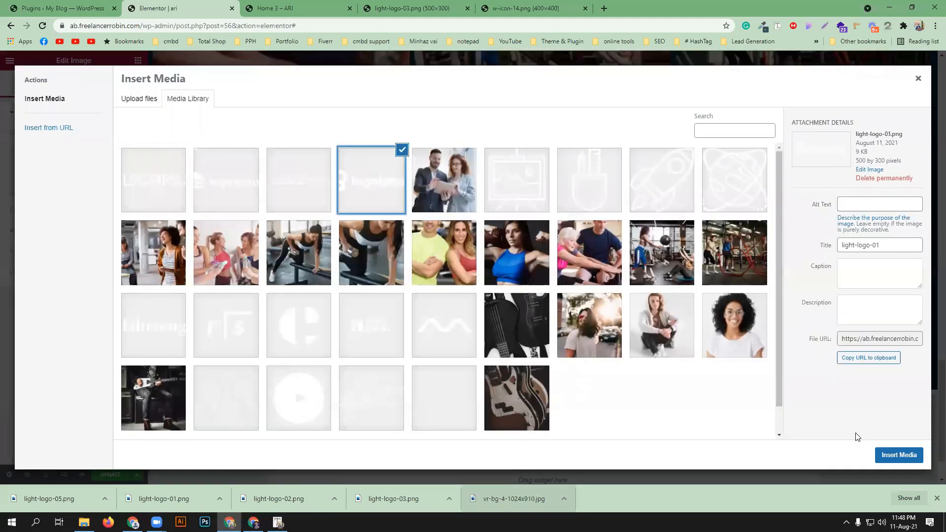
click(885, 454)
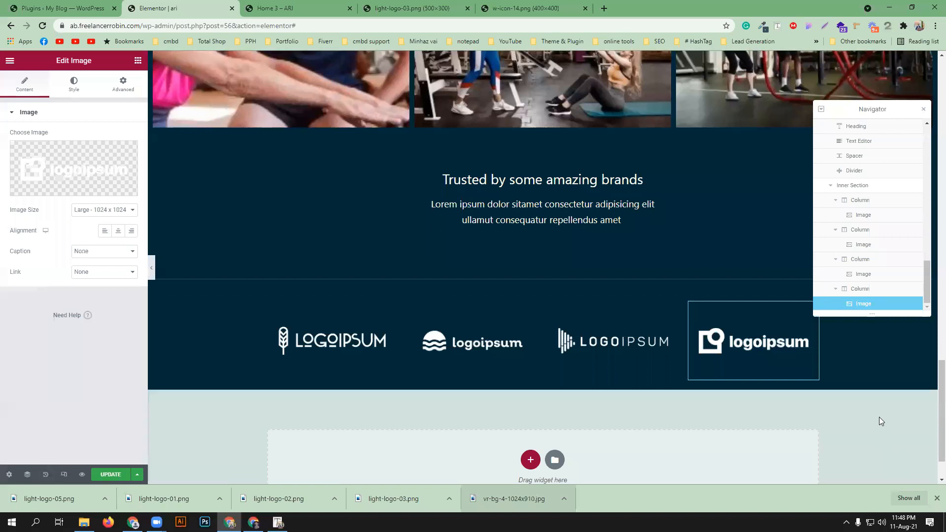
Copy the divider above the logo row and place the copy at full width directly below the logo inner section
right_click(332, 274)
click(355, 314)
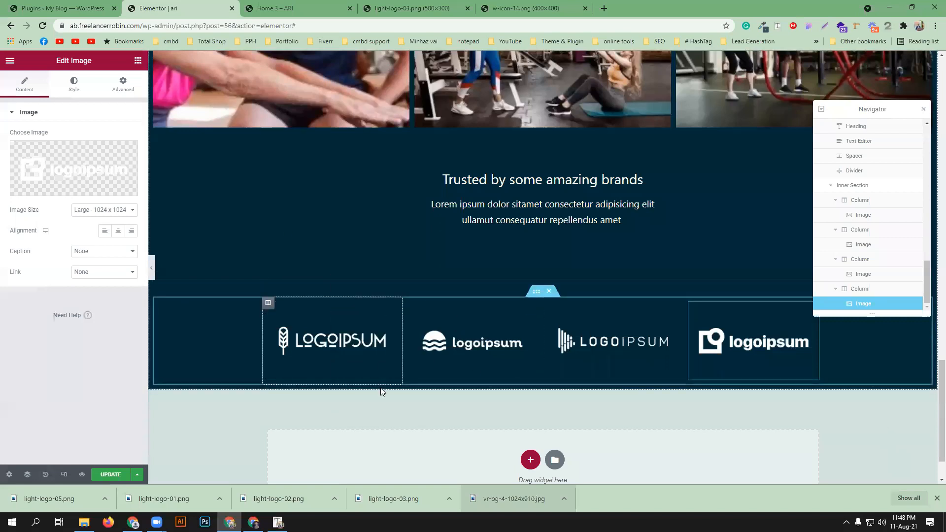
right_click(393, 379)
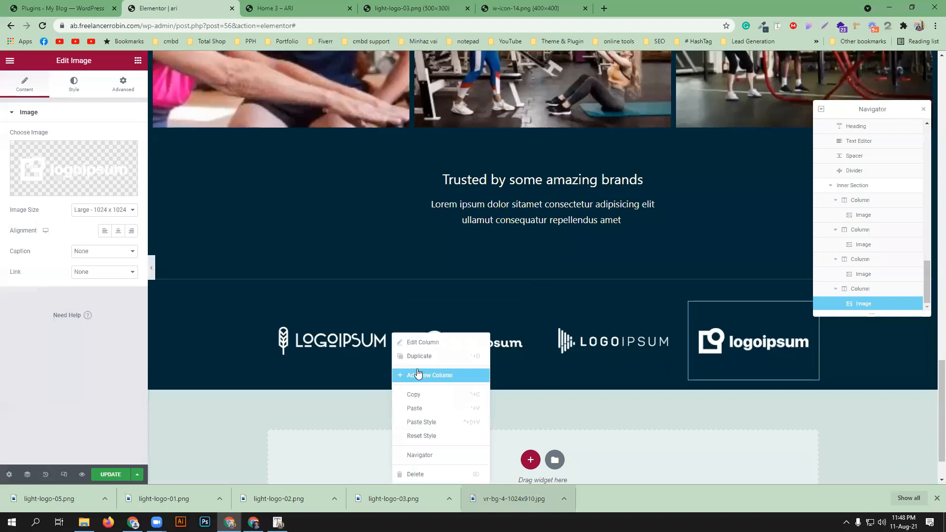
click(434, 408)
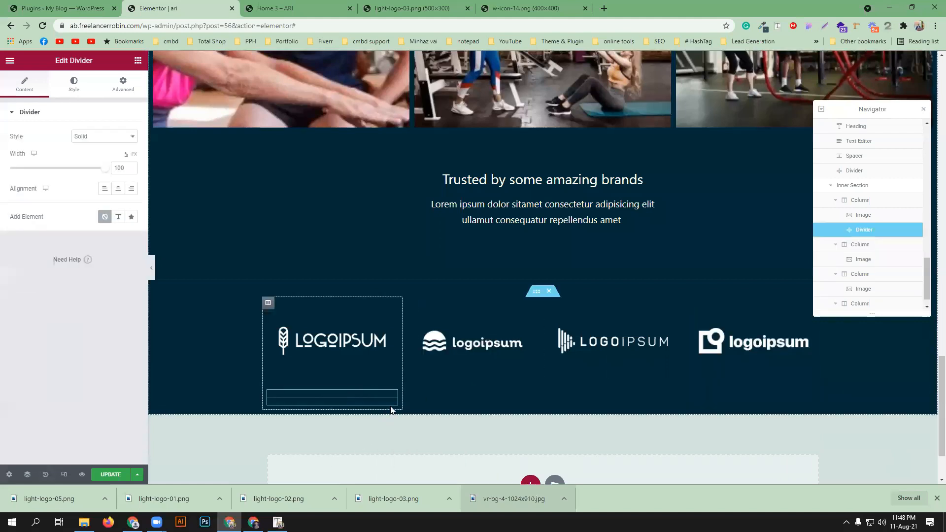
drag(390, 395, 457, 410)
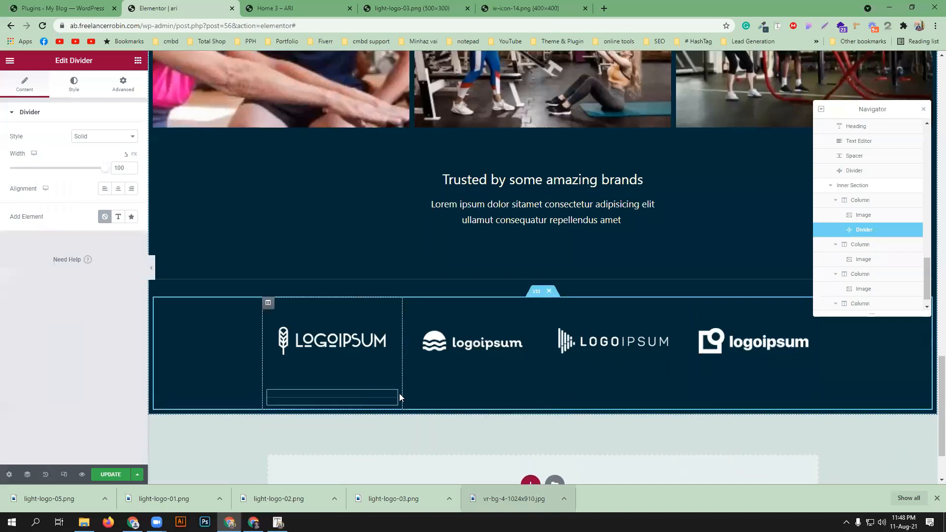
drag(394, 398, 313, 401)
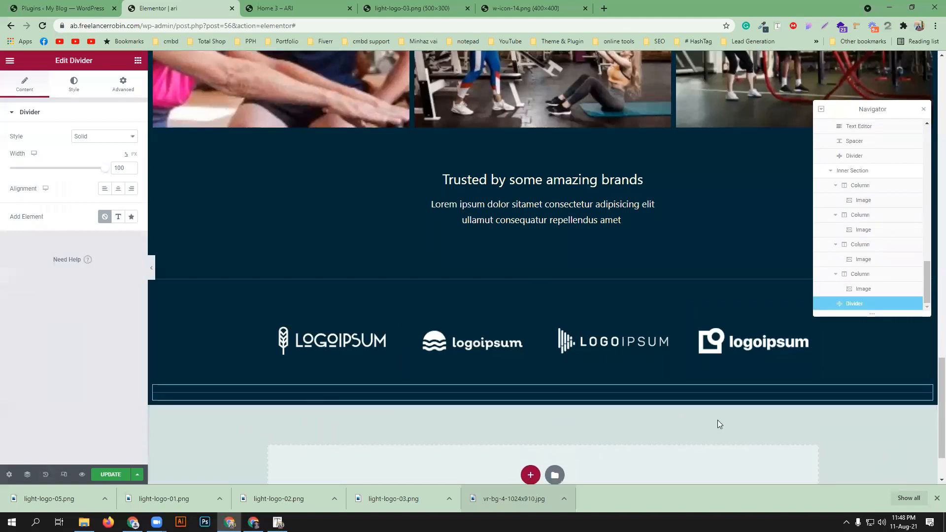
Examine the reference Home 3 page's sections, from the hero down to the logo row and the "One Solution For All" block
click(310, 4)
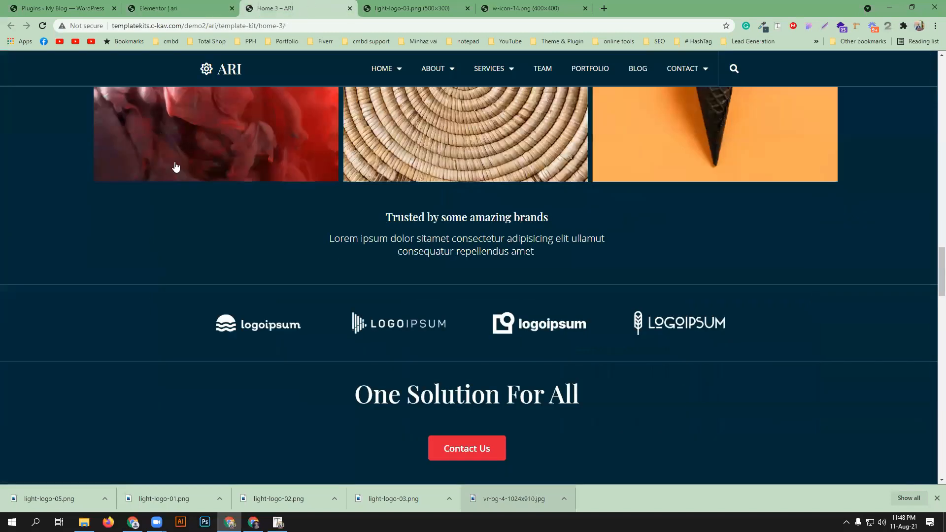
scroll(156, 311, up, 1)
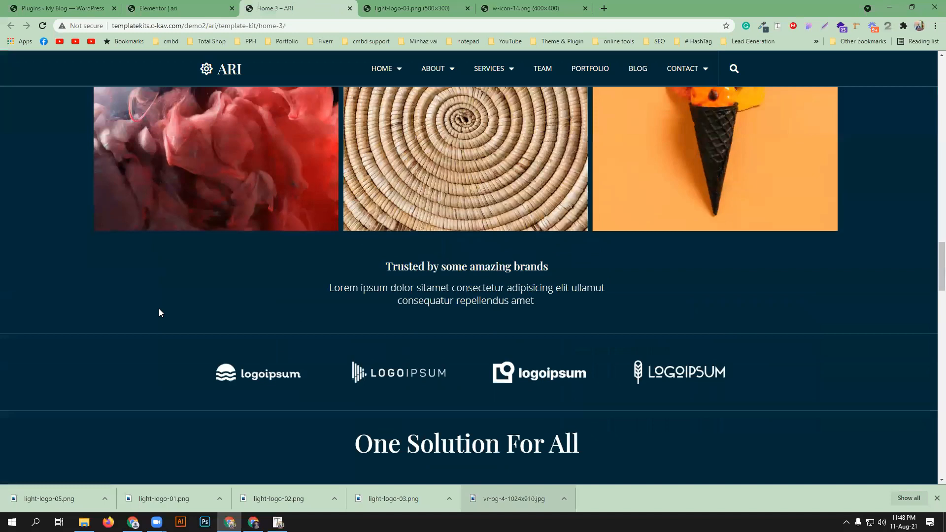
scroll(159, 315, up, 4)
scroll(167, 330, up, 2)
mouse_move(710, 74)
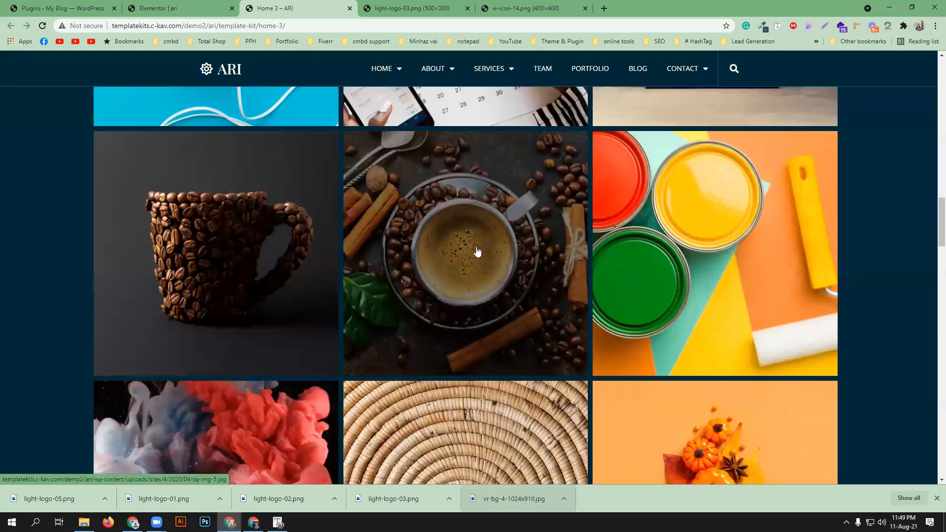
scroll(477, 252, up, 3)
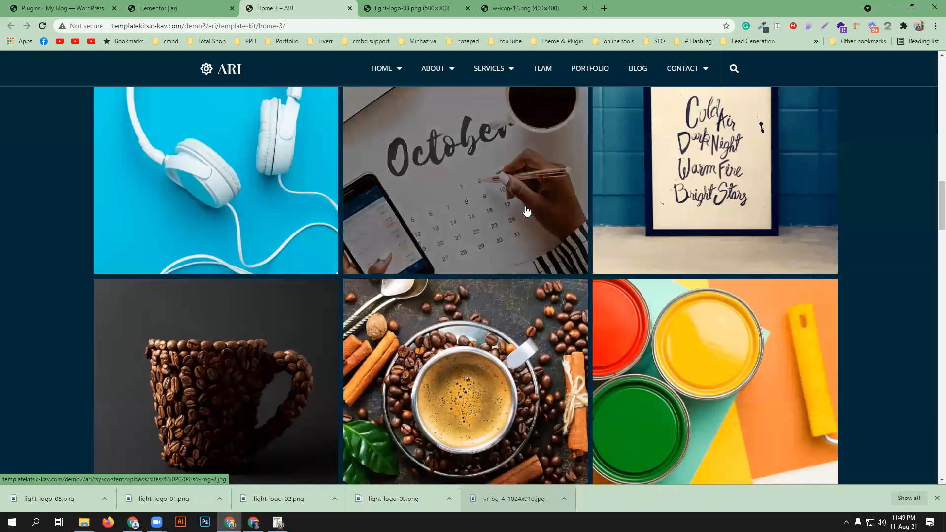
scroll(527, 209, up, 3)
scroll(526, 208, down, 10)
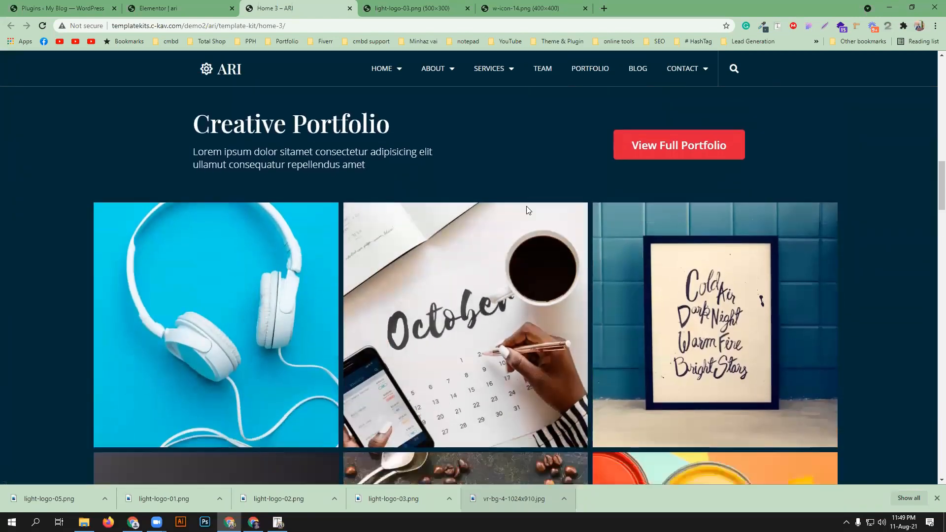
scroll(526, 206, down, 4)
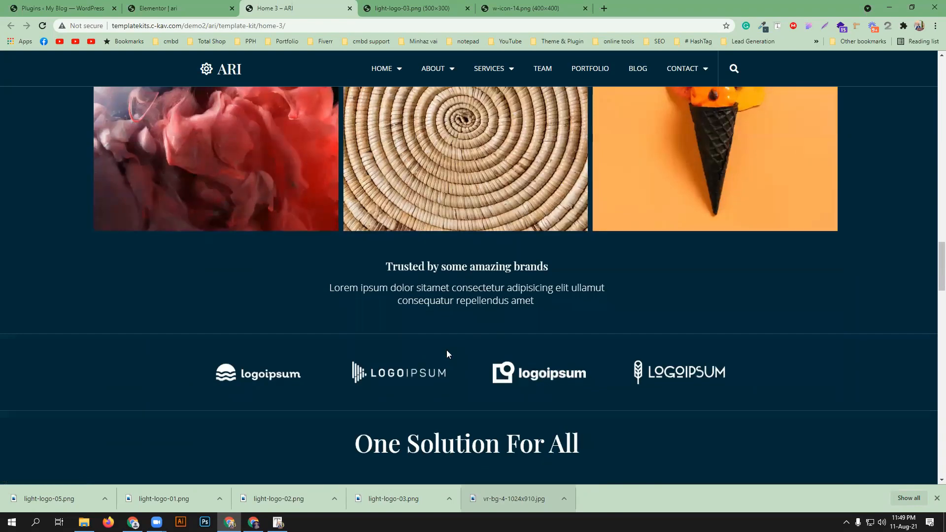
scroll(444, 335, up, 15)
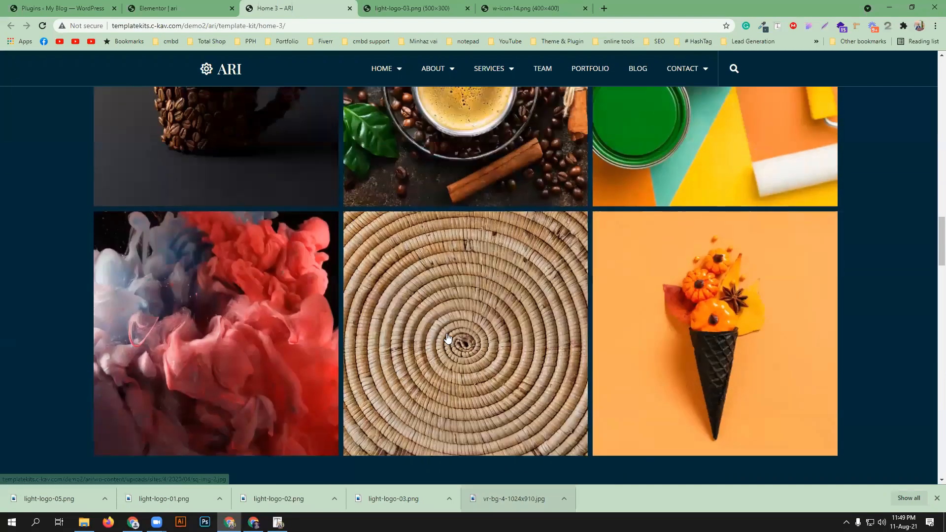
scroll(447, 338, up, 12)
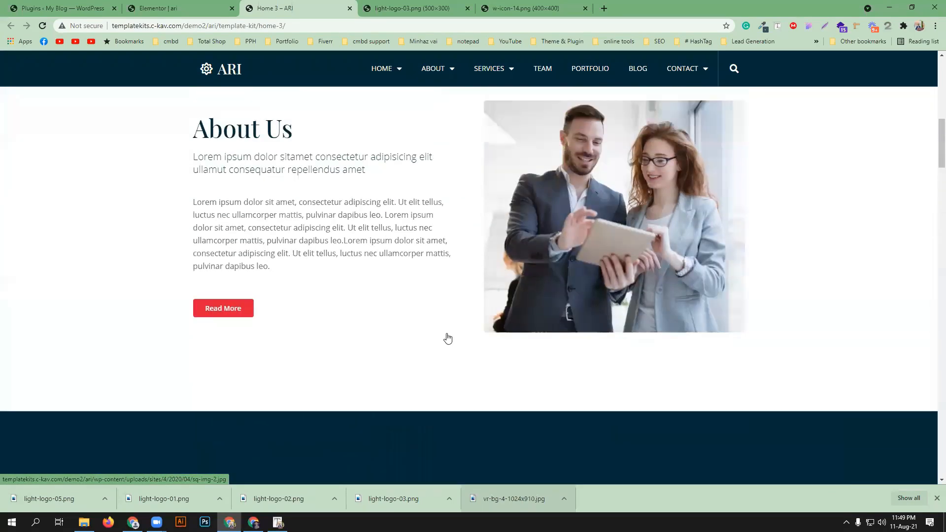
scroll(447, 337, up, 5)
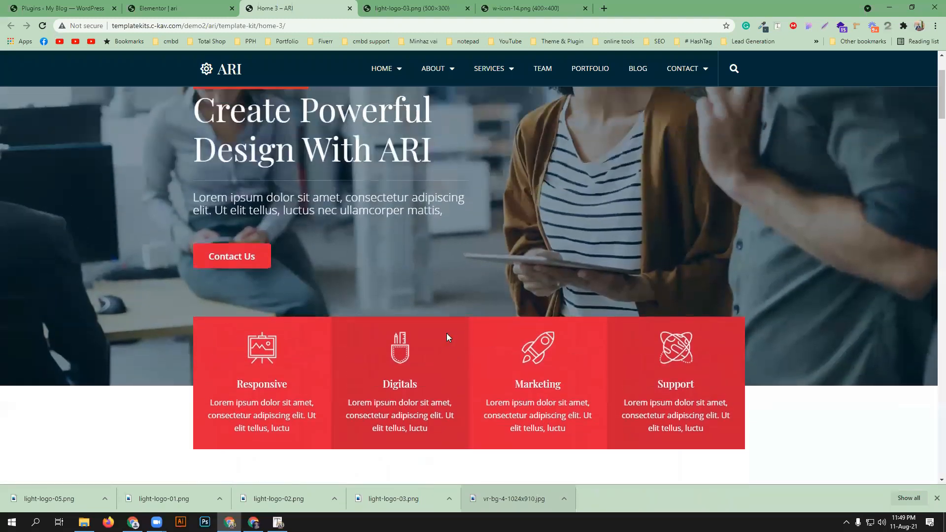
scroll(446, 337, down, 9)
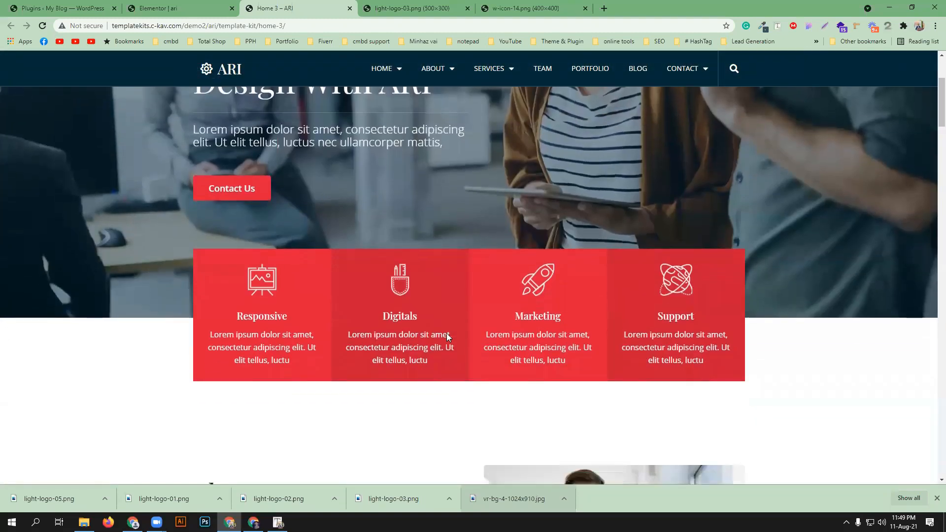
scroll(447, 336, down, 12)
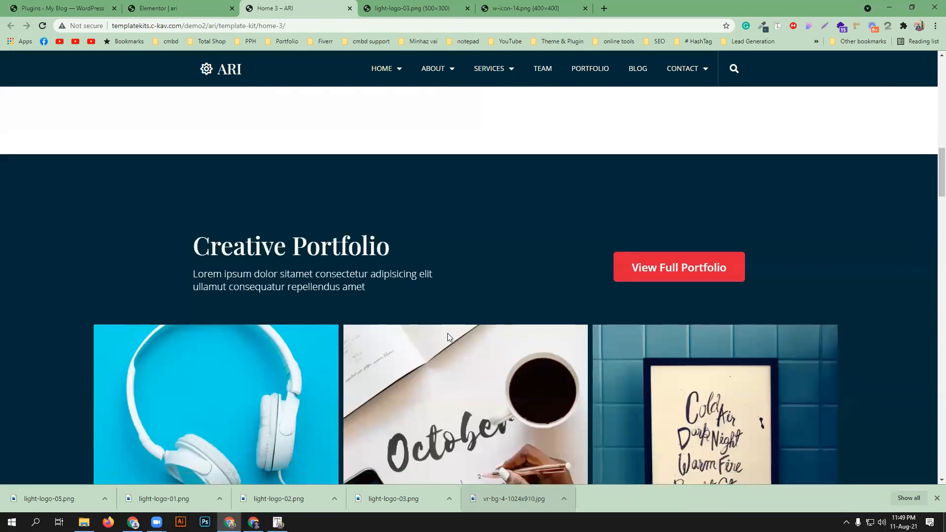
scroll(447, 333, up, 7)
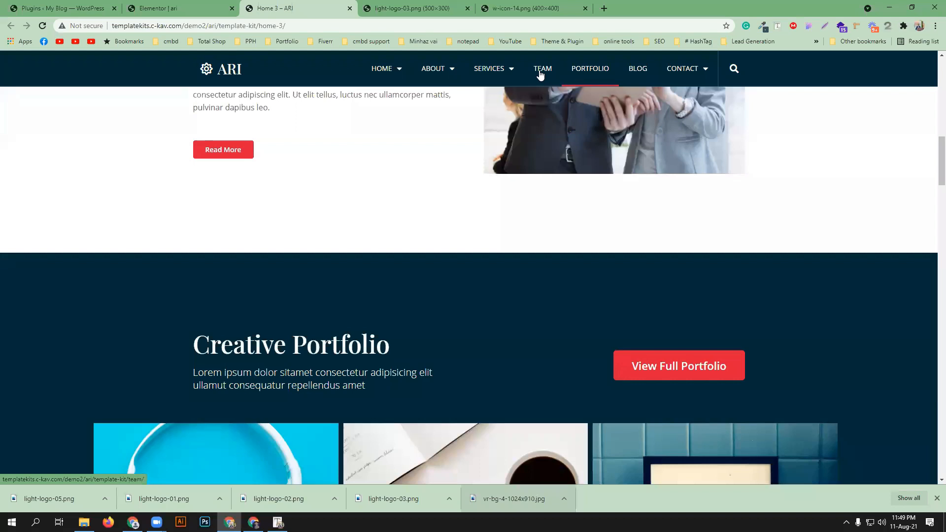
scroll(427, 325, down, 20)
scroll(426, 321, down, 2)
scroll(426, 321, up, 5)
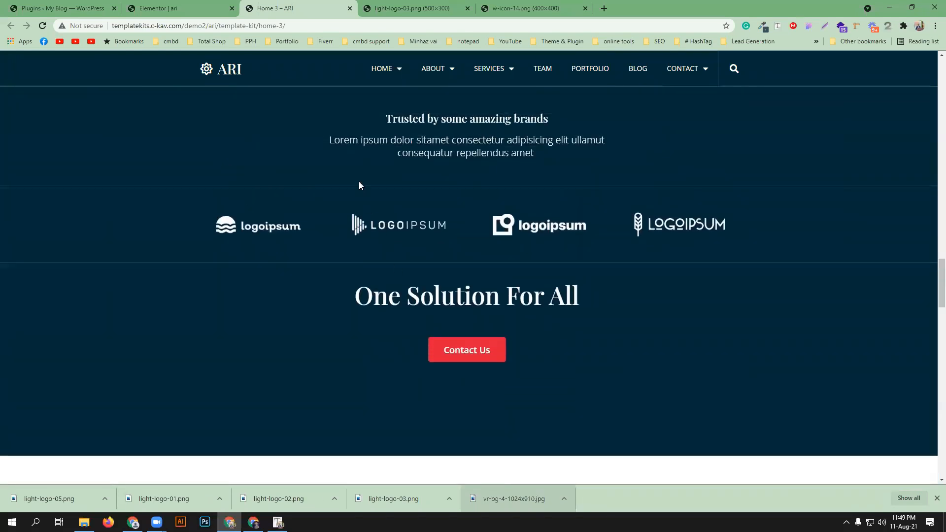
scroll(368, 275, up, 1)
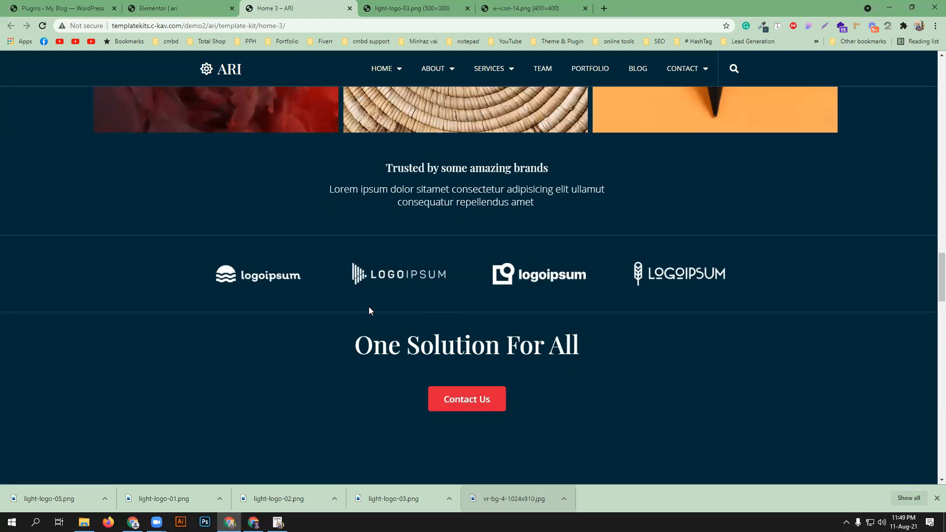
Copy the reference page's "One Solution For All" title and add it in Elementor as a centered heading below the lower divider
triple_click(418, 347)
key(ctrl+c)
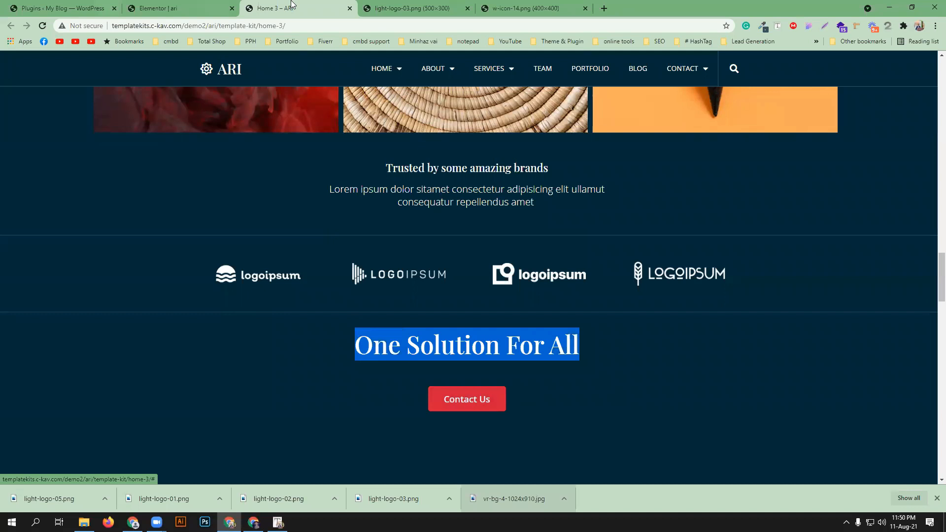
click(197, 8)
scroll(428, 380, down, 1)
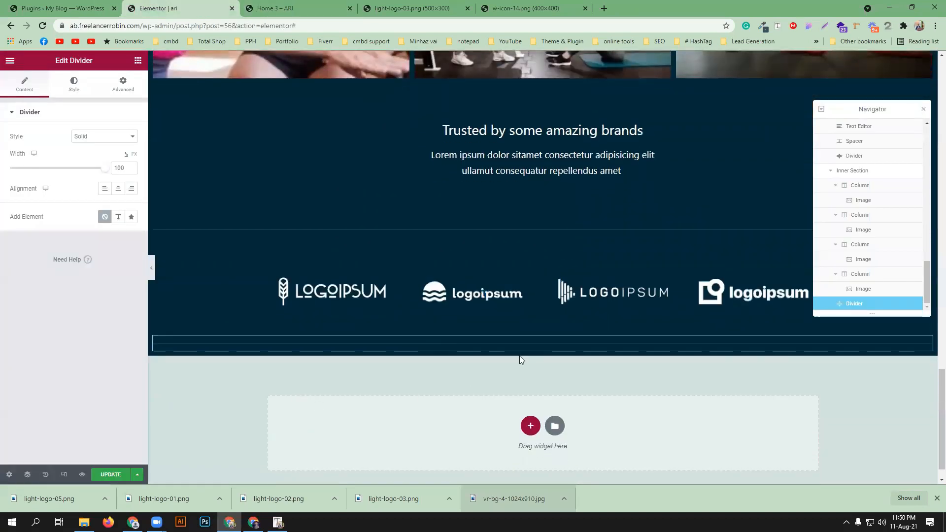
click(133, 65)
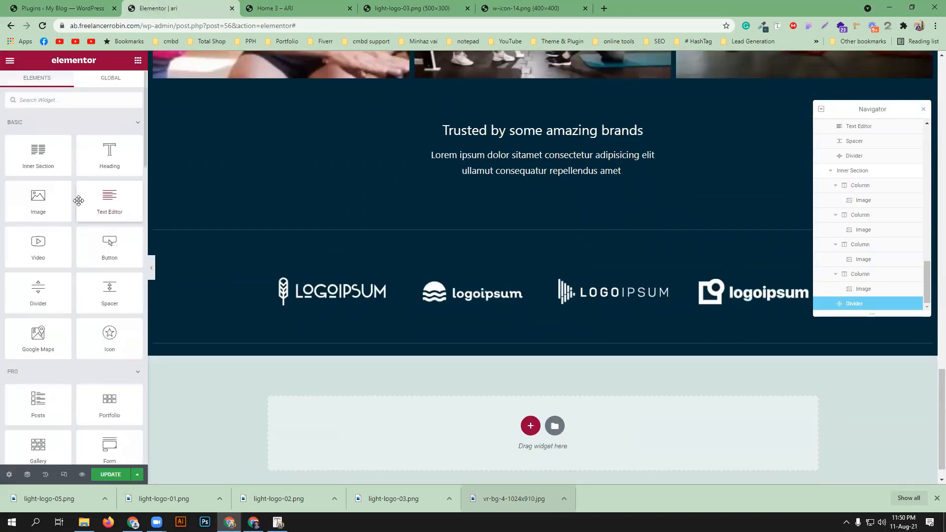
drag(110, 153, 566, 351)
triple_click(65, 158)
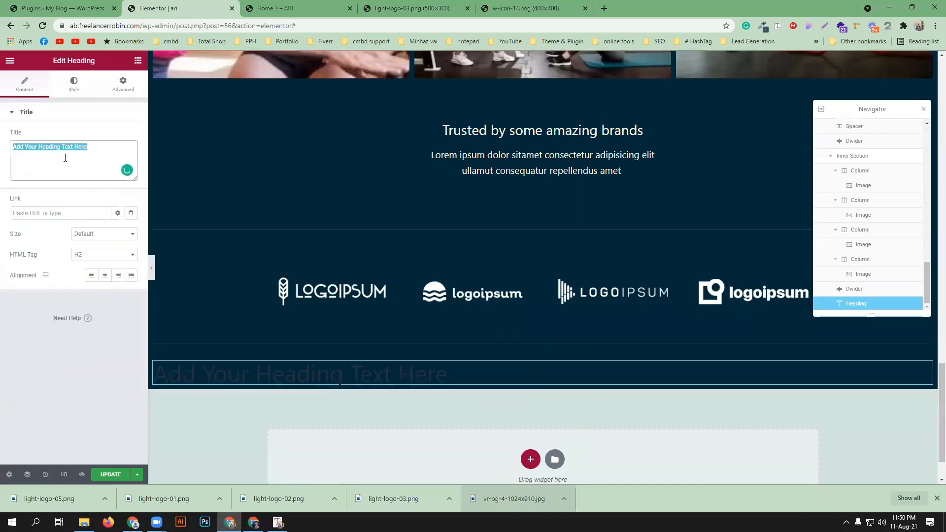
key(ctrl+v)
click(104, 276)
Style the "One Solution For All" heading with white text and a 31 px font size
click(76, 94)
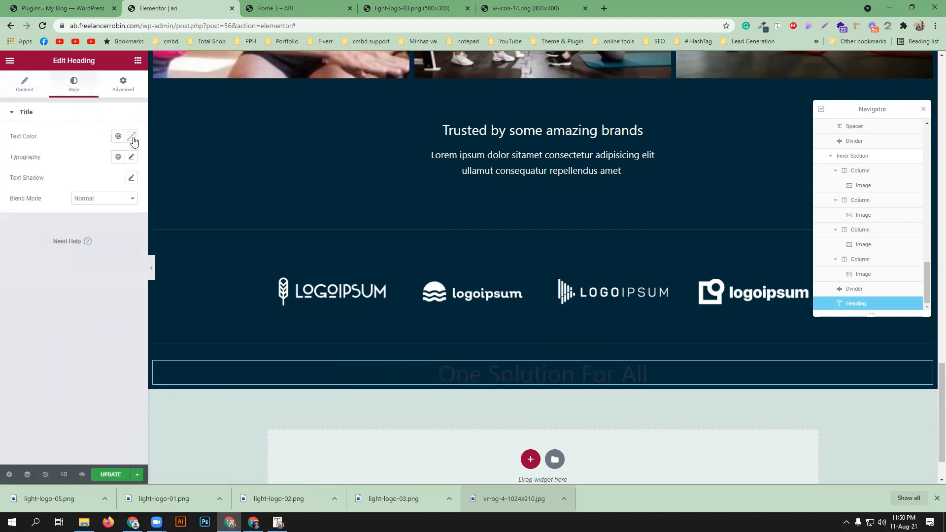
click(131, 138)
click(73, 135)
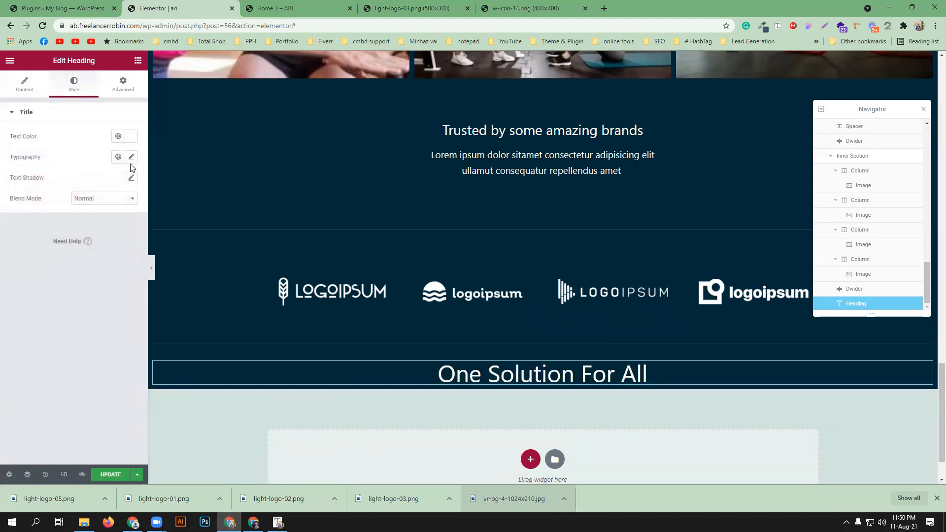
click(131, 156)
drag(20, 236, 31, 237)
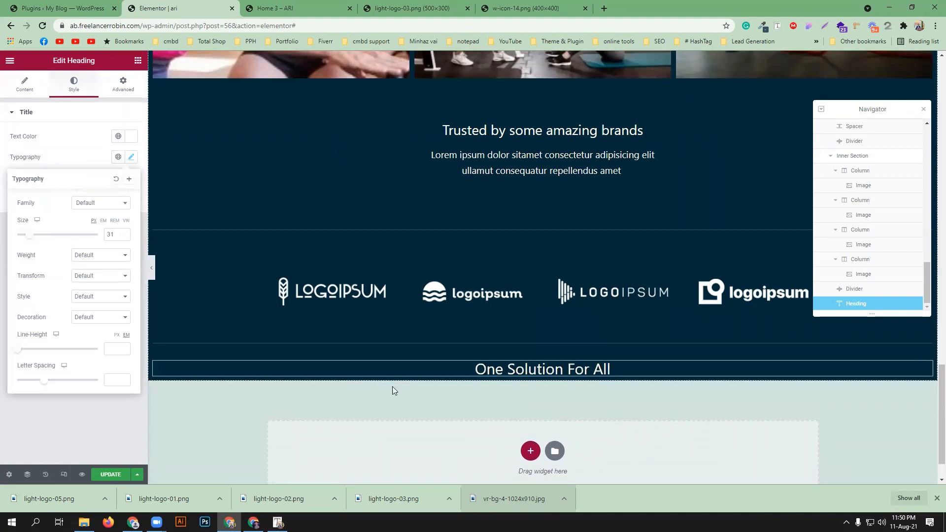
Copy the hero's Contact Us button, paste it below the "One Solution For All" heading and center it
scroll(461, 378, down, 1)
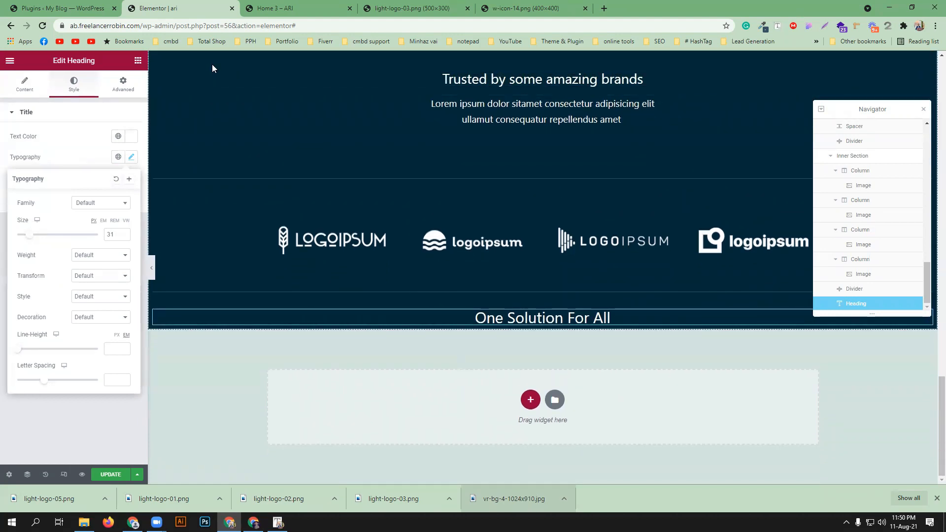
scroll(502, 268, up, 6)
scroll(504, 270, up, 15)
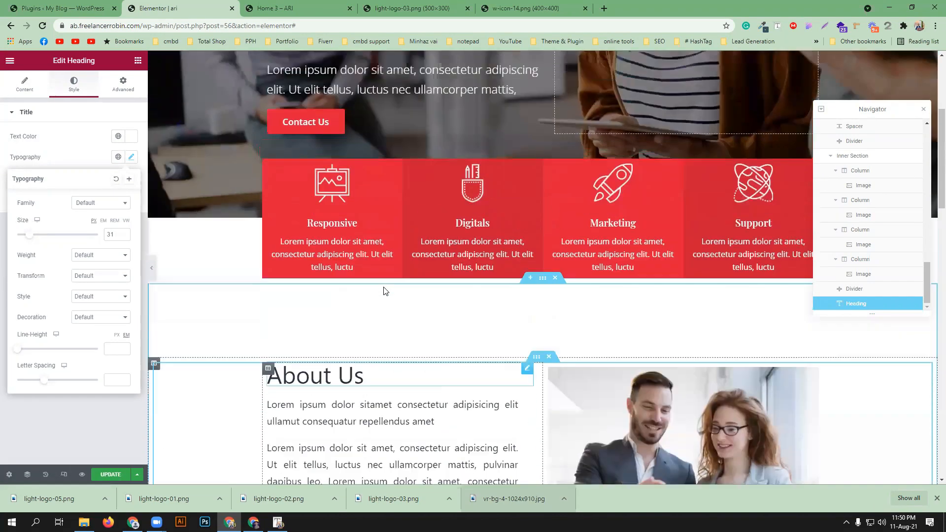
scroll(386, 291, up, 1)
right_click(345, 178)
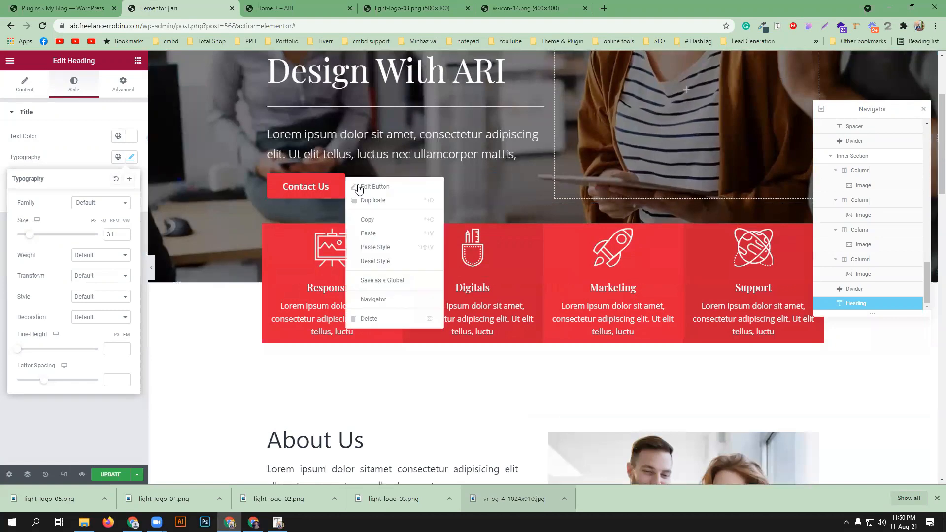
click(376, 220)
scroll(458, 337, down, 20)
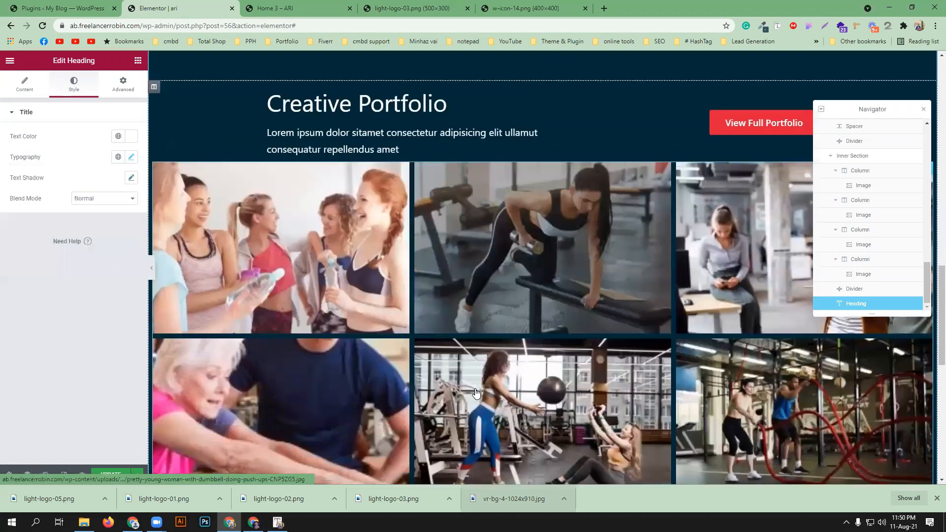
right_click(450, 417)
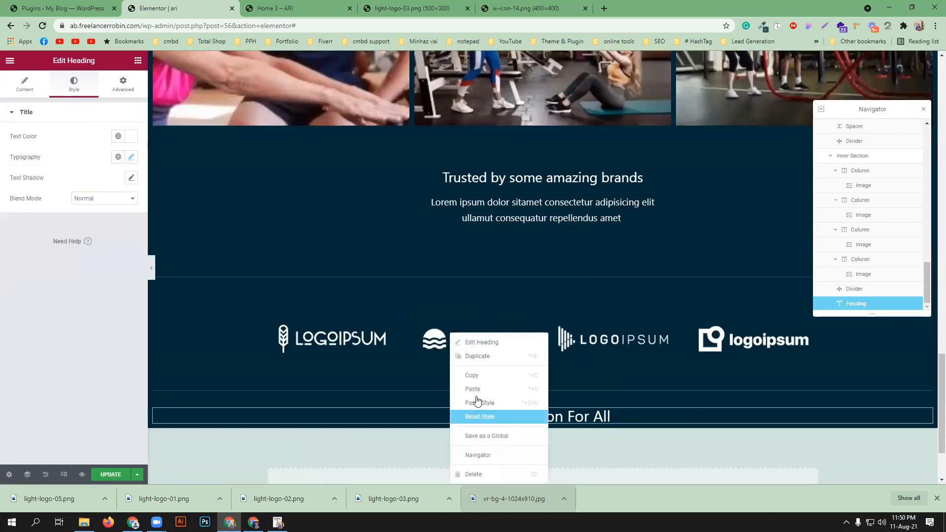
click(481, 391)
scroll(589, 391, down, 3)
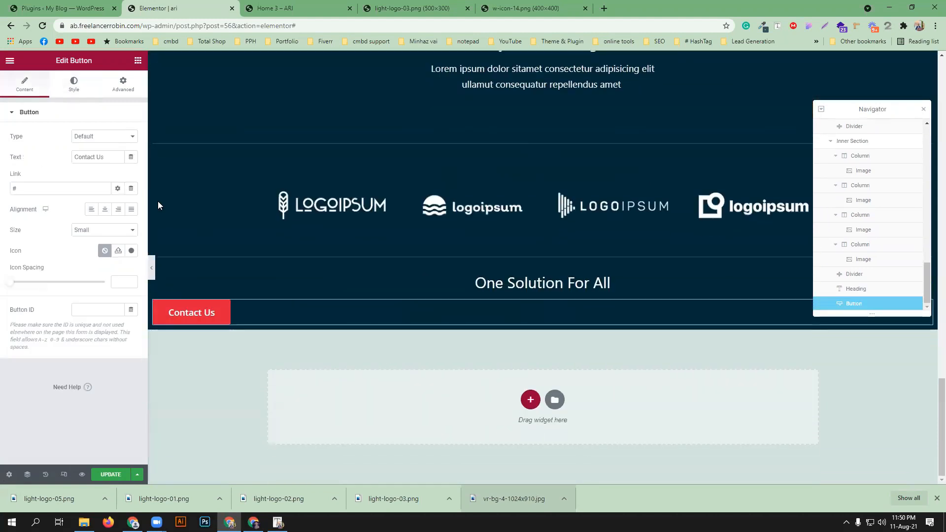
click(105, 209)
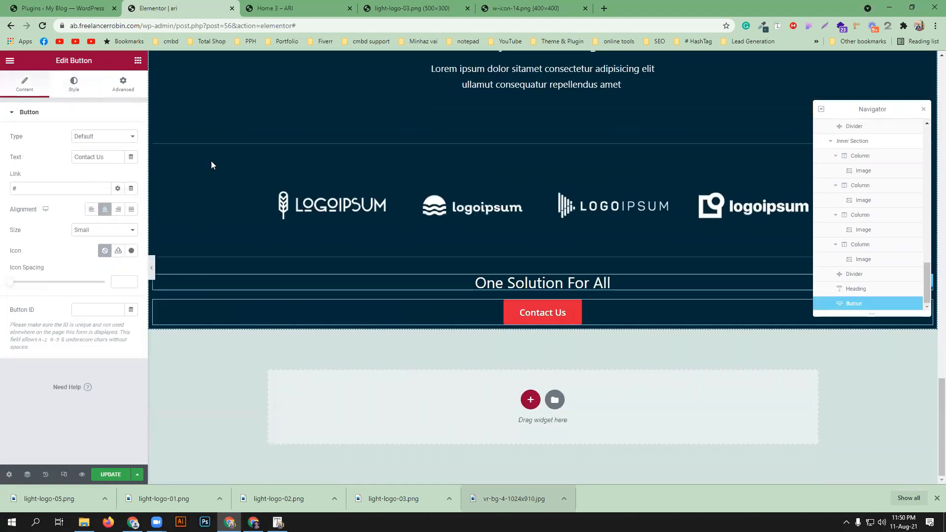
Check the reference page's spacing below its Contact Us button and set the Creative Portfolio section's bottom padding to 150 px
click(270, 7)
click(634, 407)
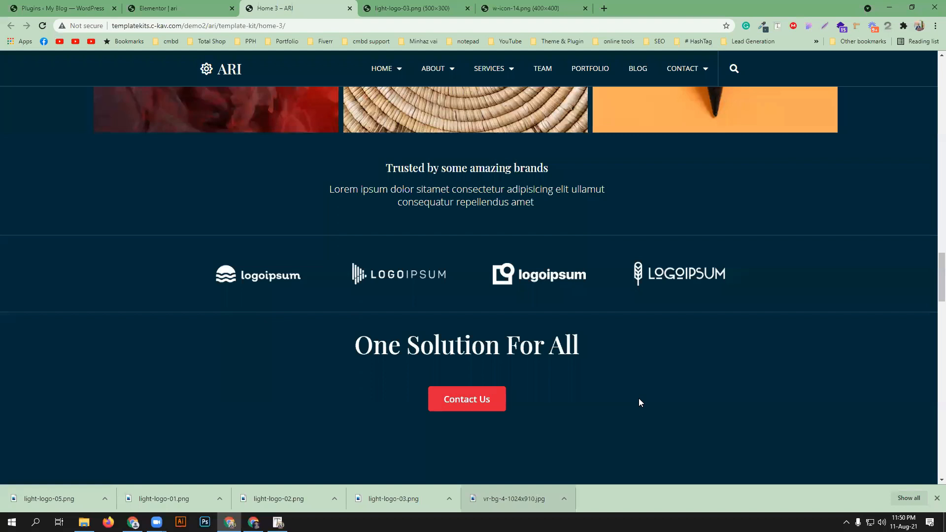
scroll(639, 398, down, 3)
click(157, 6)
scroll(523, 335, up, 10)
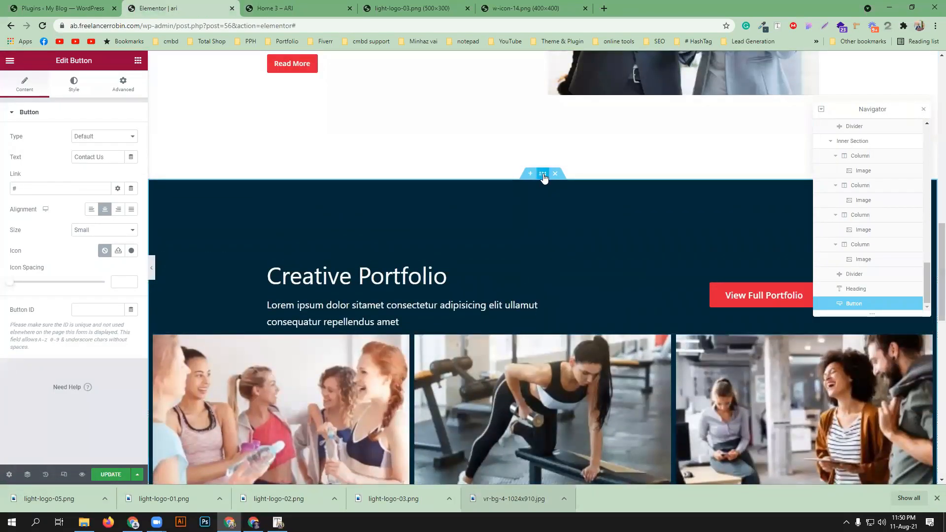
click(543, 174)
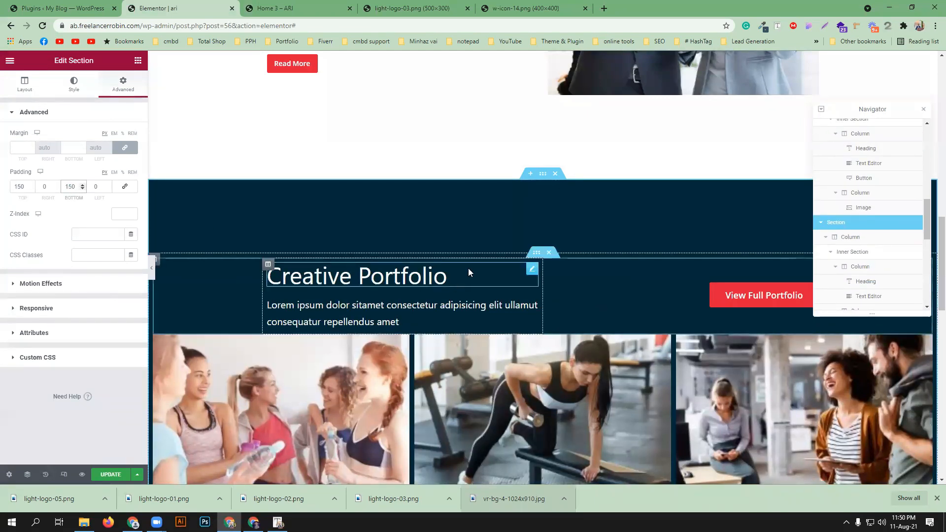
scroll(564, 355, down, 14)
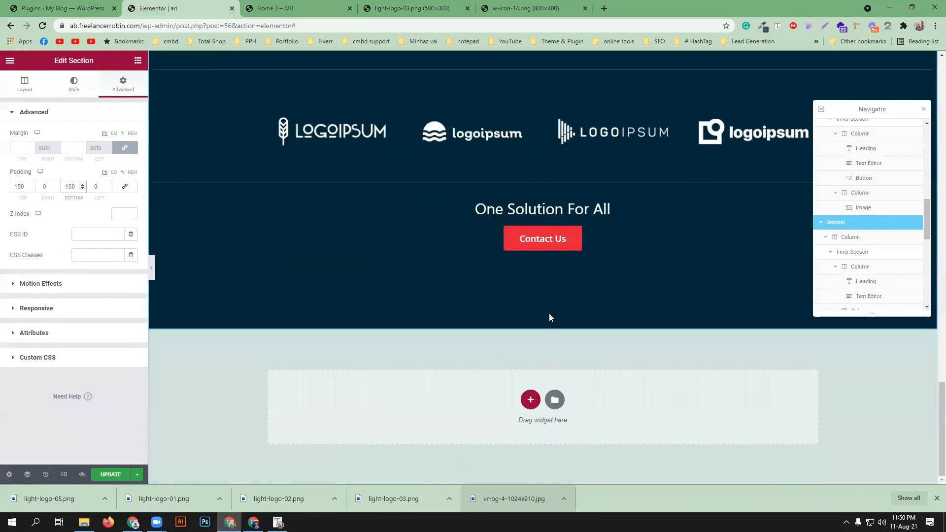
Compare the button spacing with the reference page and give the lower Contact Us button a top padding of 20 px
click(297, 5)
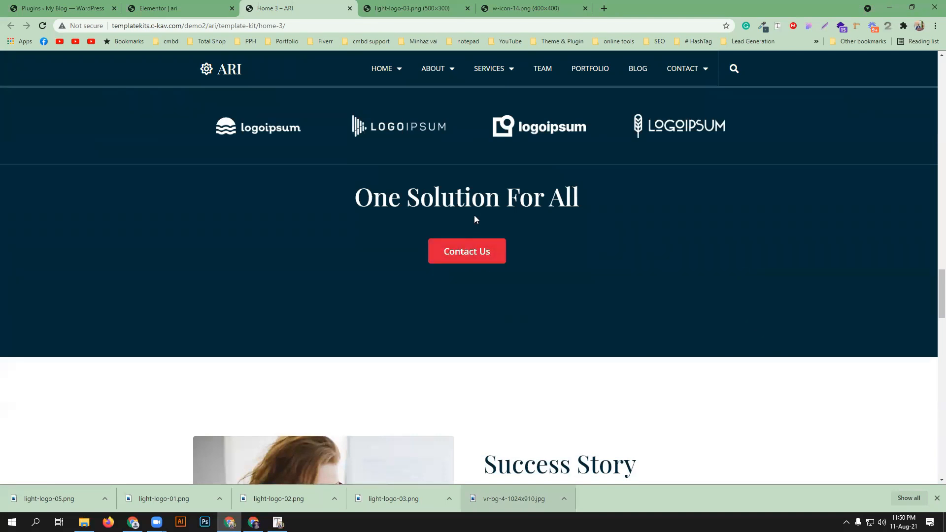
click(197, 8)
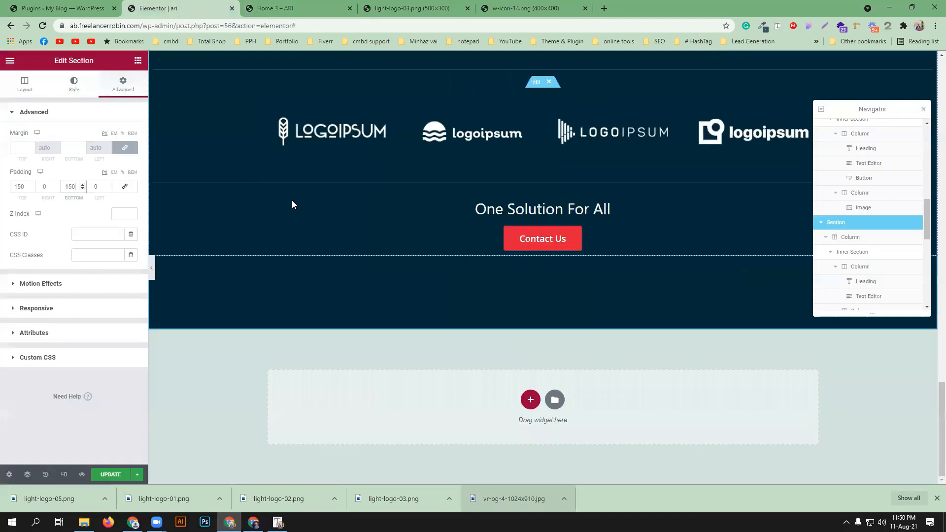
click(624, 246)
click(124, 84)
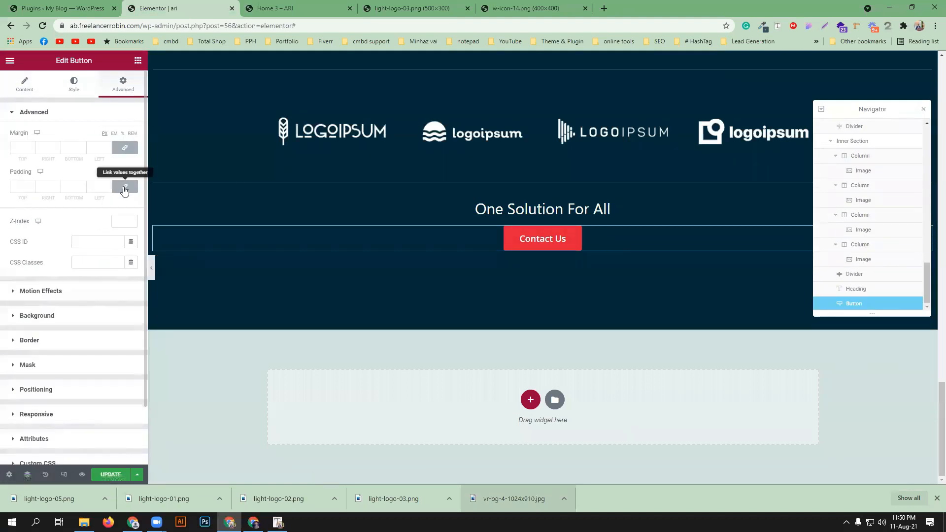
text(20)
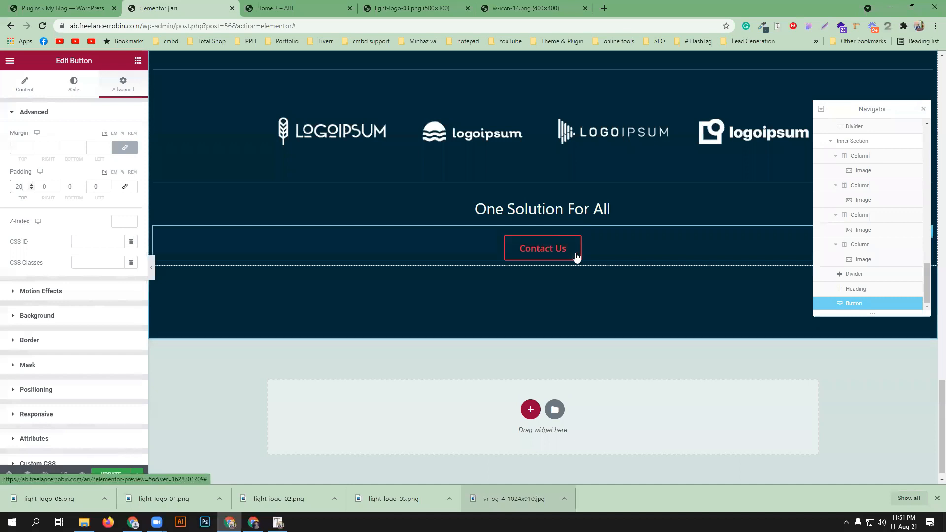
Compare the width of the reference page's portfolio image grid with the gallery in the Elementor page
click(276, 8)
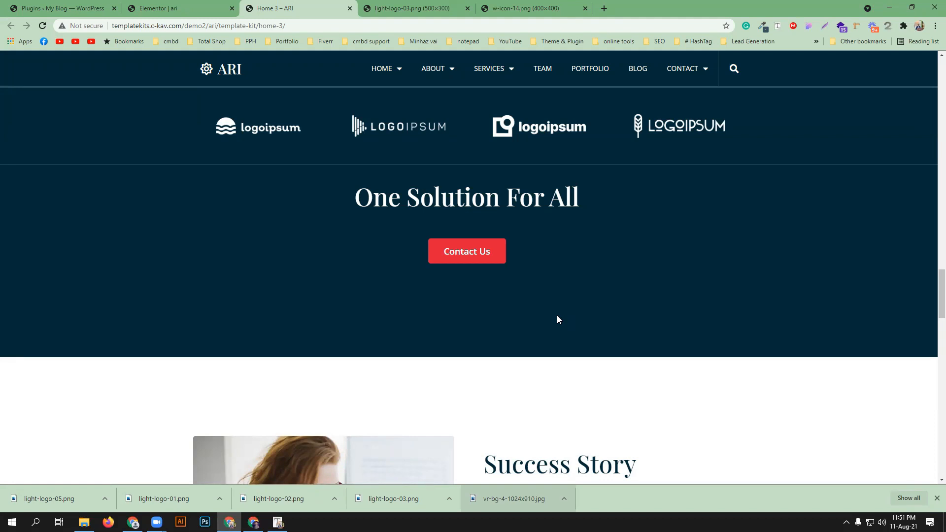
scroll(348, 283, up, 9)
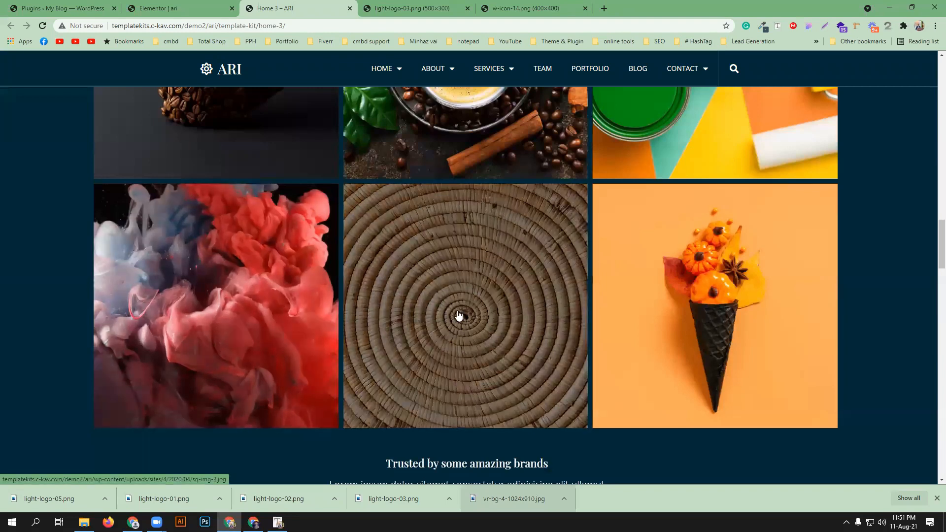
scroll(459, 316, up, 4)
click(203, 6)
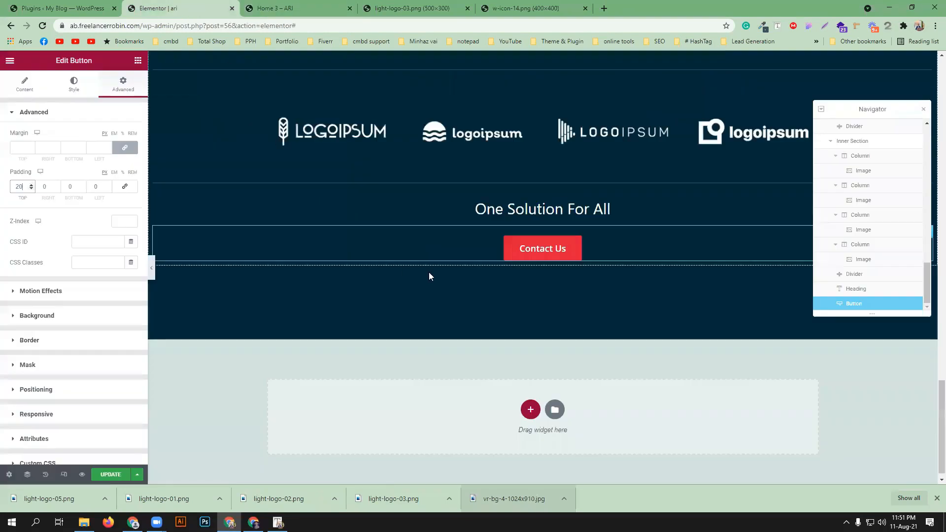
scroll(494, 294, up, 4)
scroll(495, 294, up, 8)
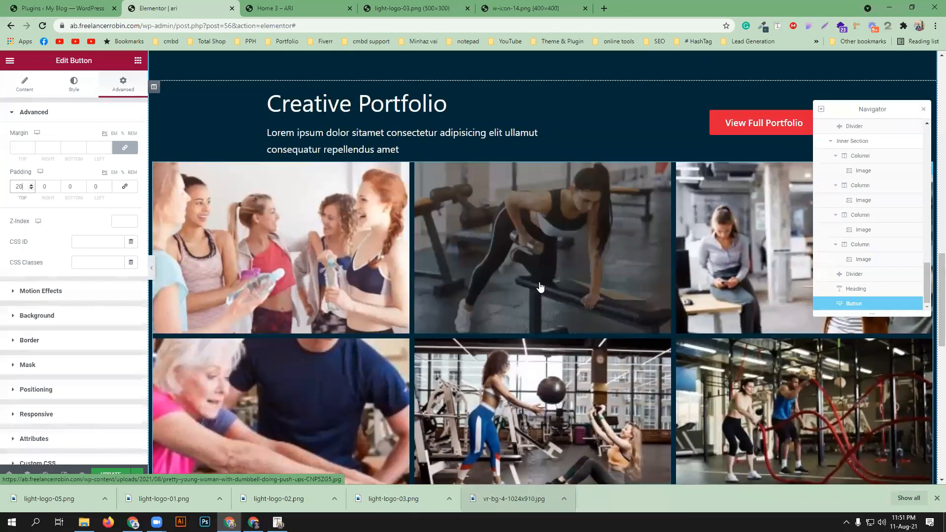
click(151, 268)
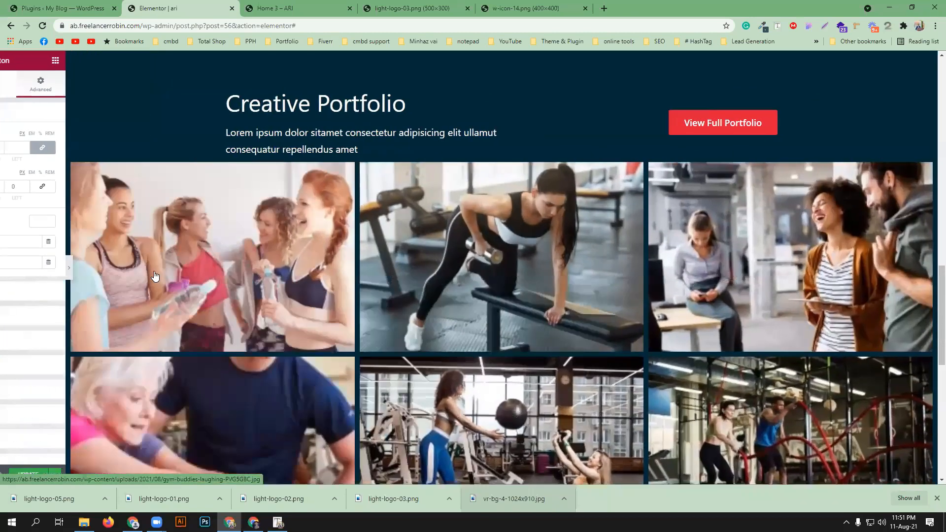
click(6, 270)
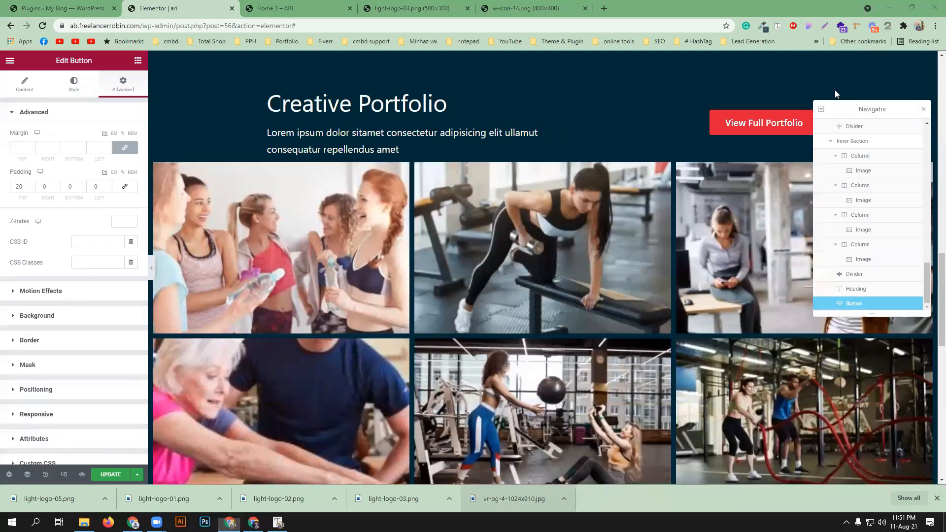
Add an inner section between the Creative Portfolio header and the gallery, with its content width set to Full Width
click(137, 61)
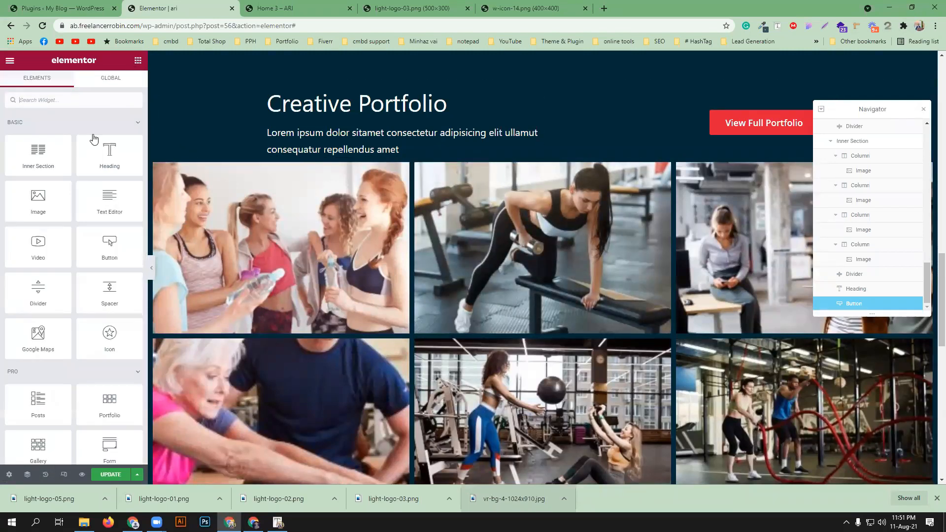
drag(38, 153, 458, 181)
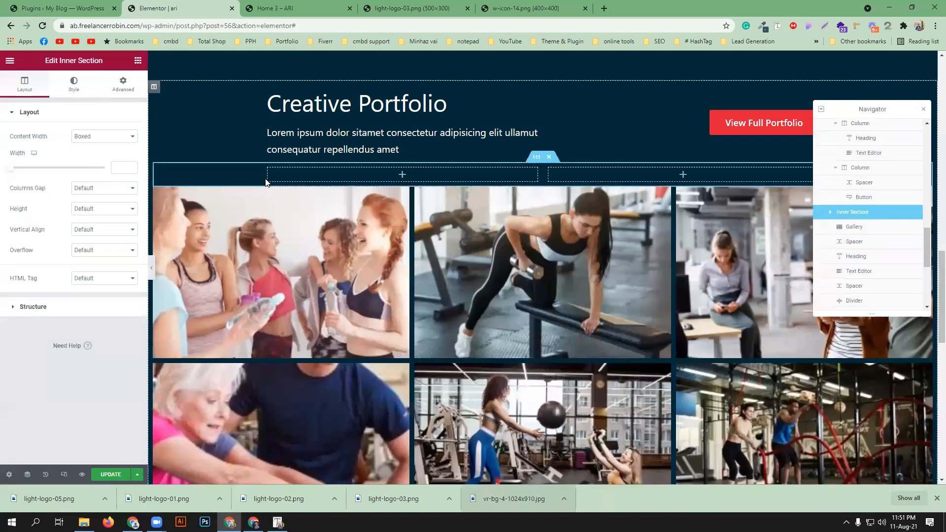
click(97, 137)
click(97, 154)
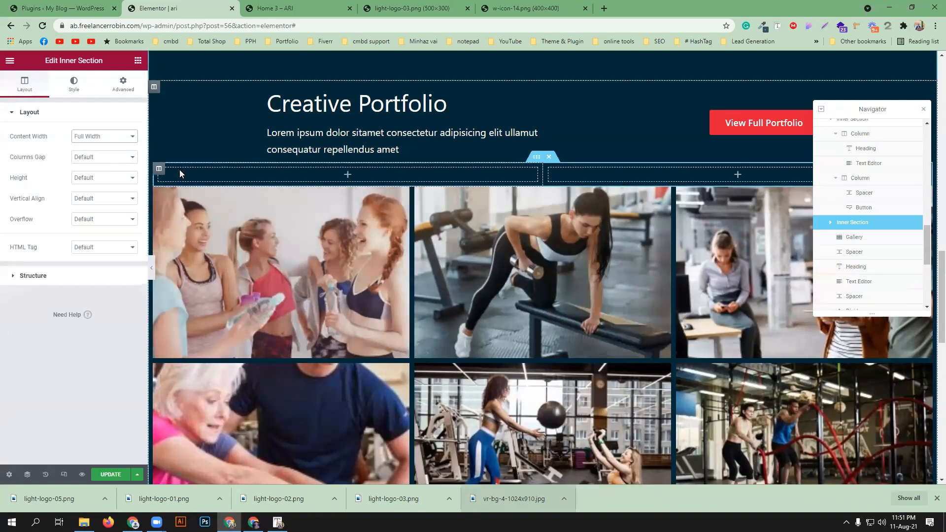
Duplicate the first column of the new inner section and resize the three columns into a wide middle with narrow sides
right_click(158, 172)
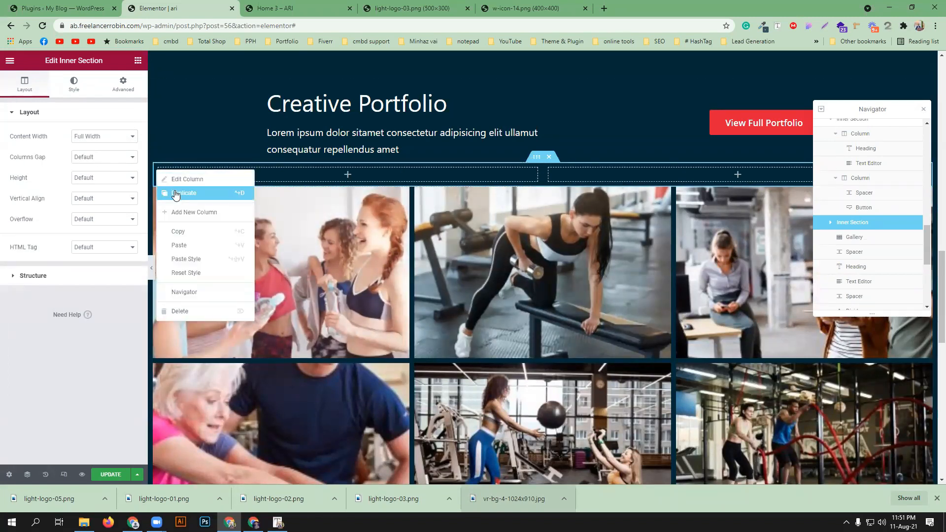
click(175, 193)
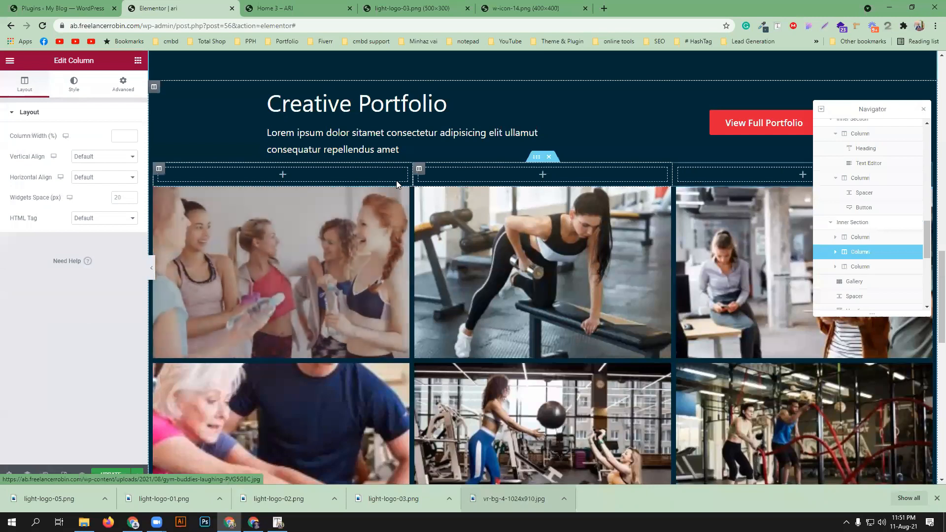
drag(412, 178, 245, 179)
drag(669, 175, 801, 176)
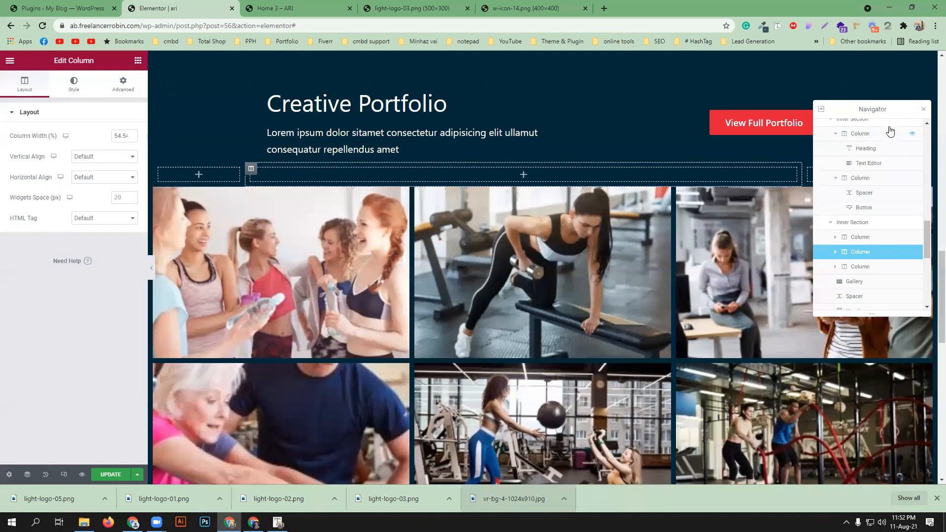
click(924, 110)
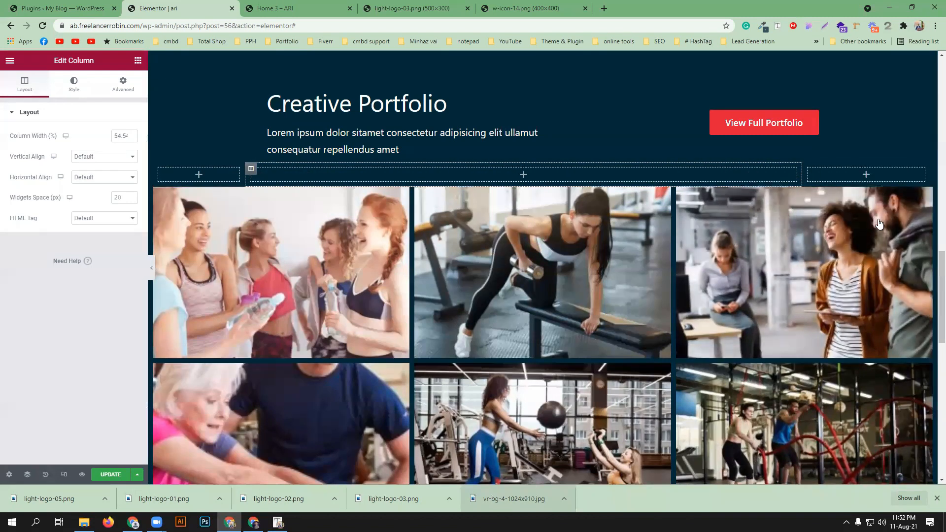
drag(803, 173, 837, 174)
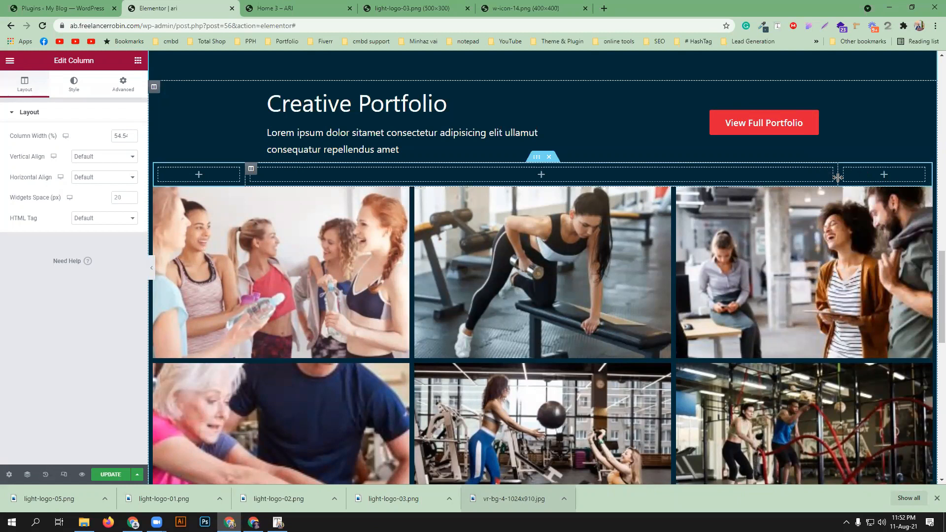
Move the gallery into the middle column of the inner section and widen that column slightly on both sides
drag(926, 195, 682, 180)
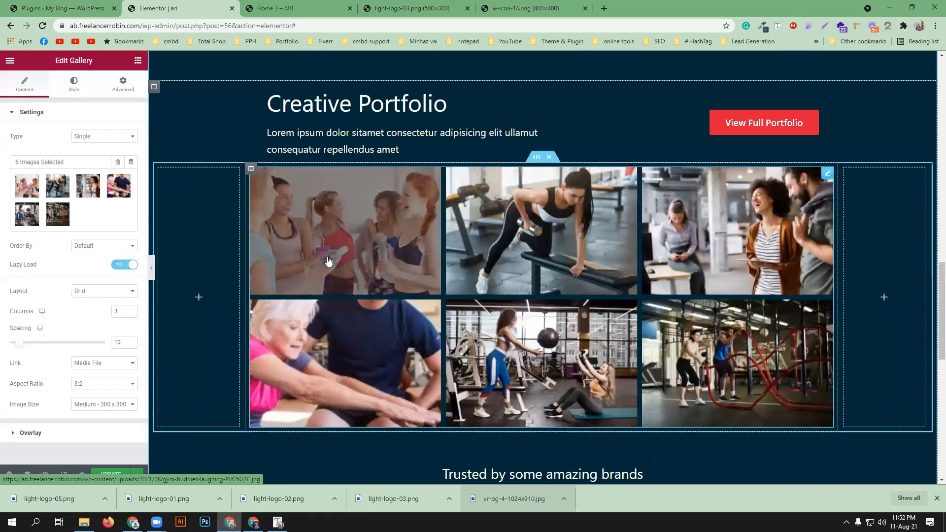
drag(242, 247, 215, 243)
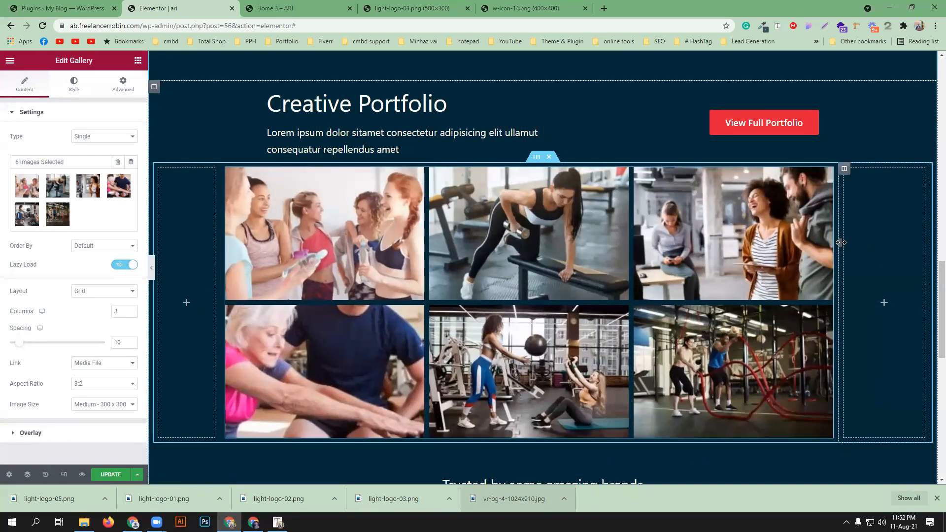
drag(841, 242, 874, 244)
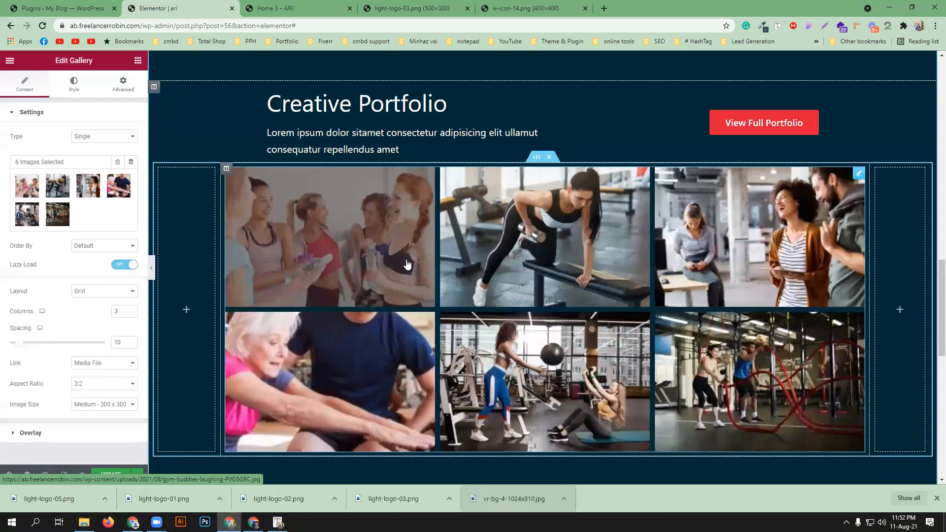
scroll(397, 252, down, 4)
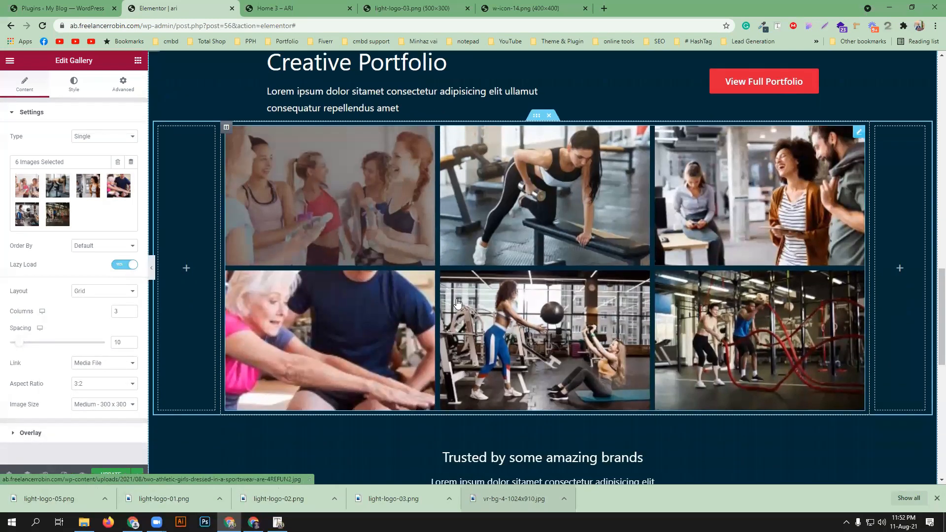
scroll(477, 331, up, 5)
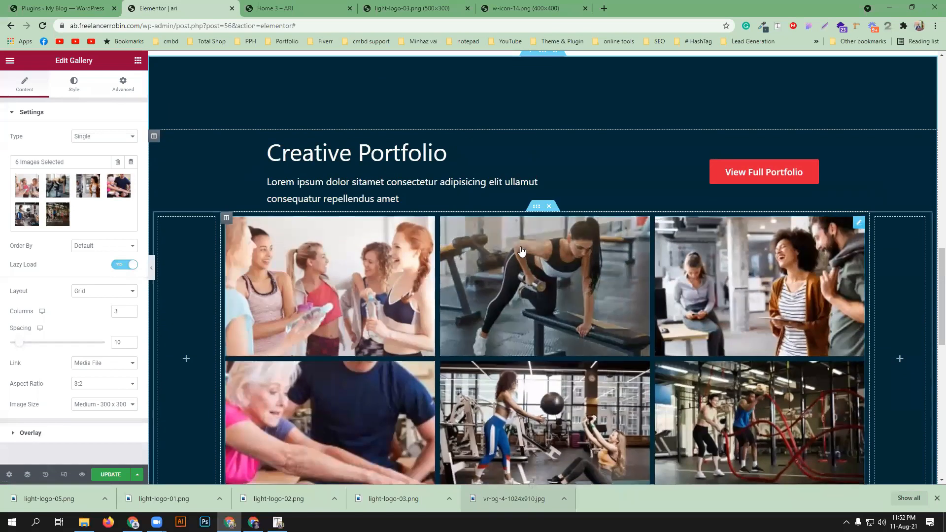
scroll(544, 340, down, 4)
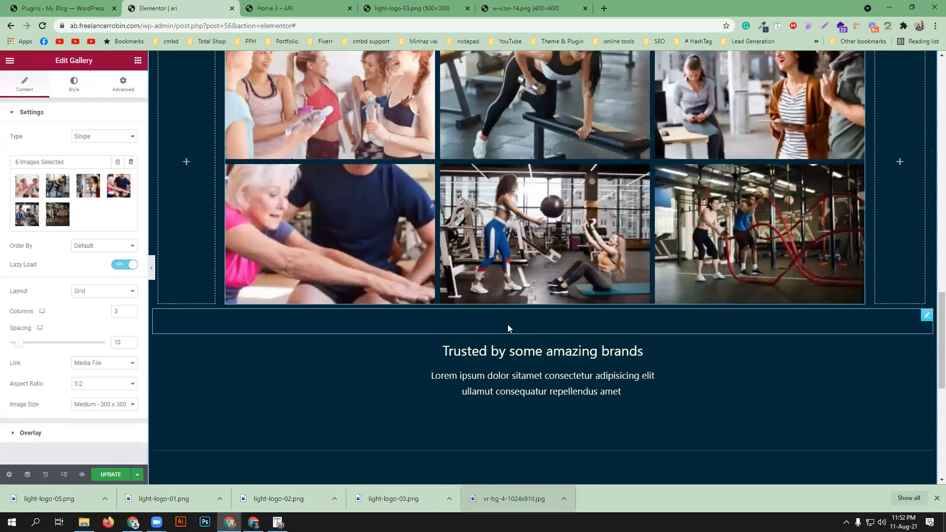
Give the inner section holding the portfolio gallery a top padding of 50 px, without changing its other sides
click(680, 323)
scroll(561, 310, up, 3)
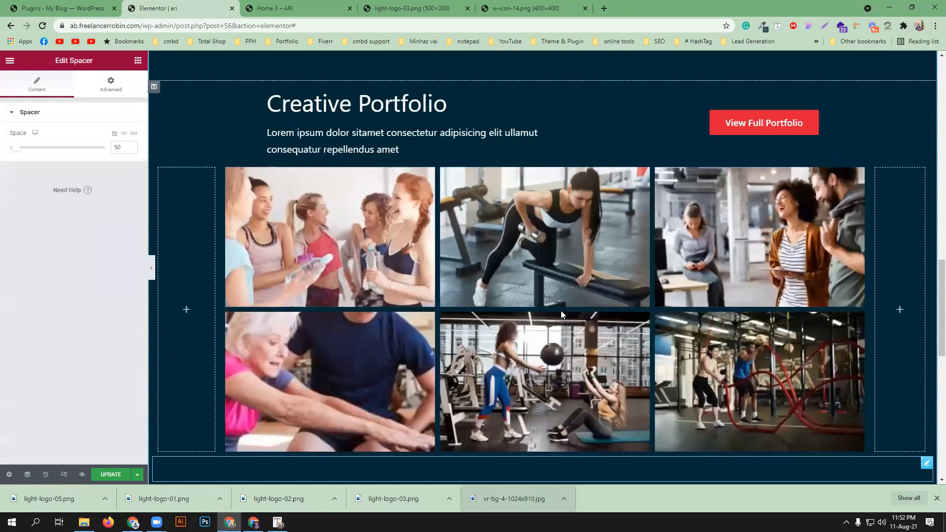
scroll(560, 311, up, 3)
click(560, 310)
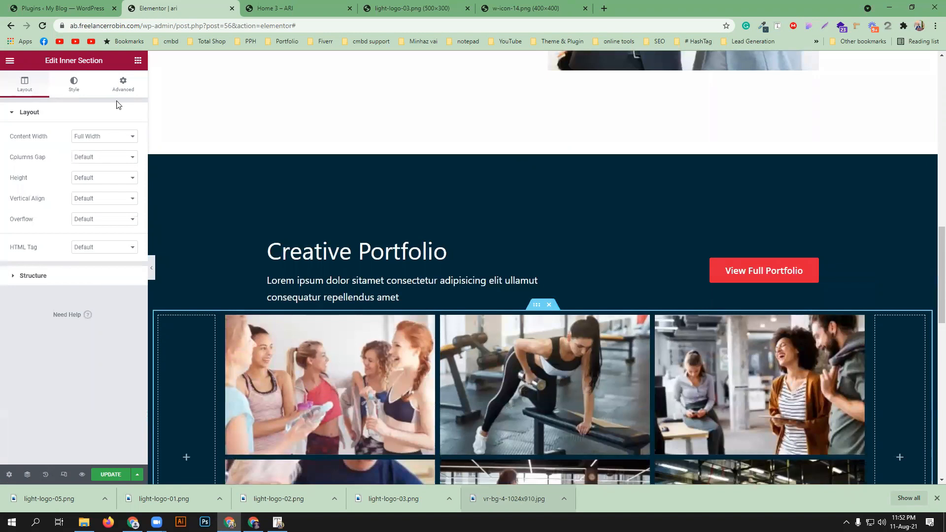
click(121, 85)
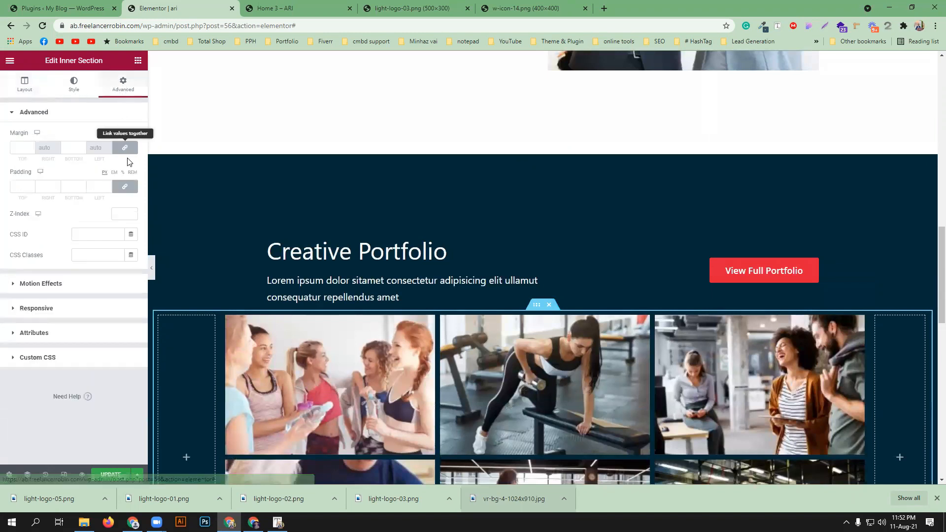
click(287, 8)
scroll(404, 200, up, 8)
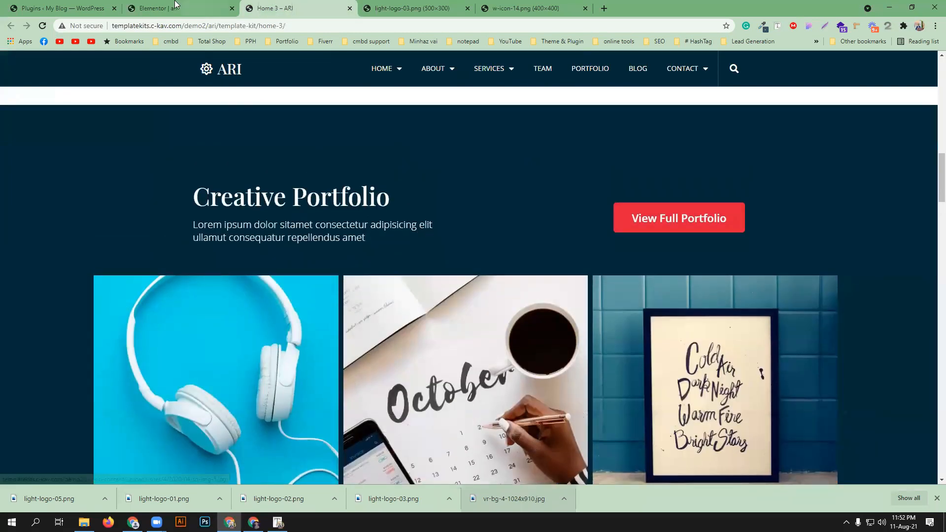
click(178, 8)
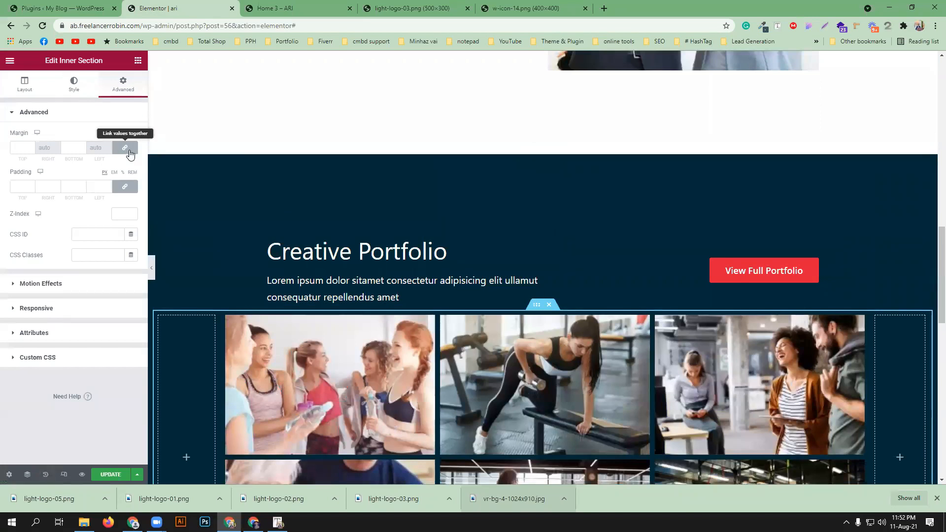
click(129, 188)
double_click(19, 186)
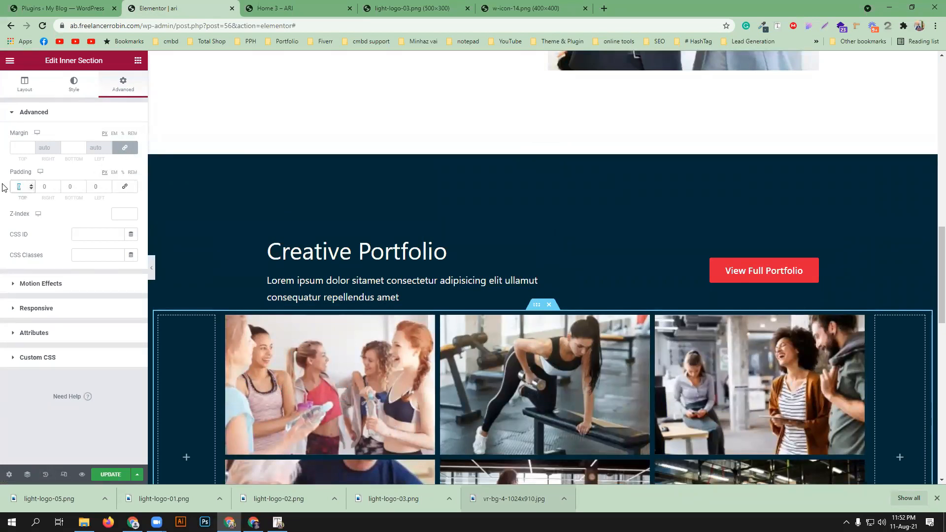
text(25)
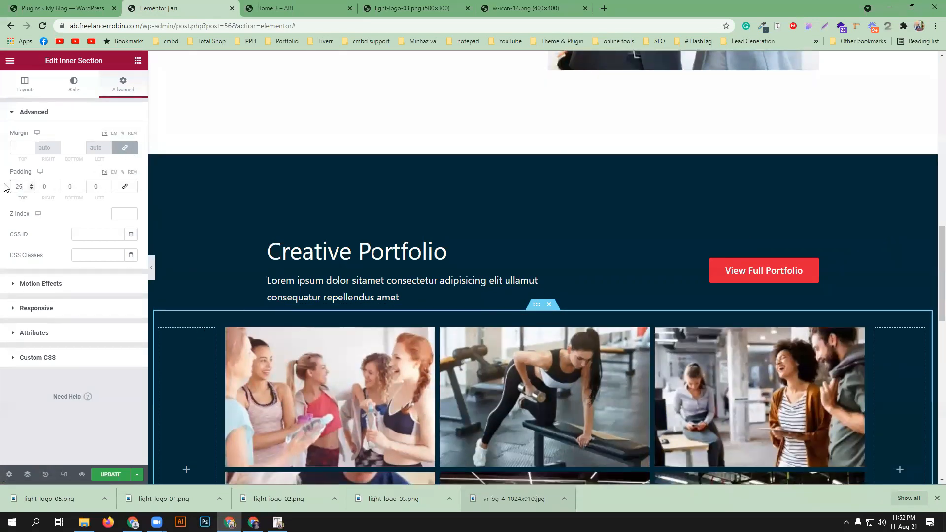
text(50)
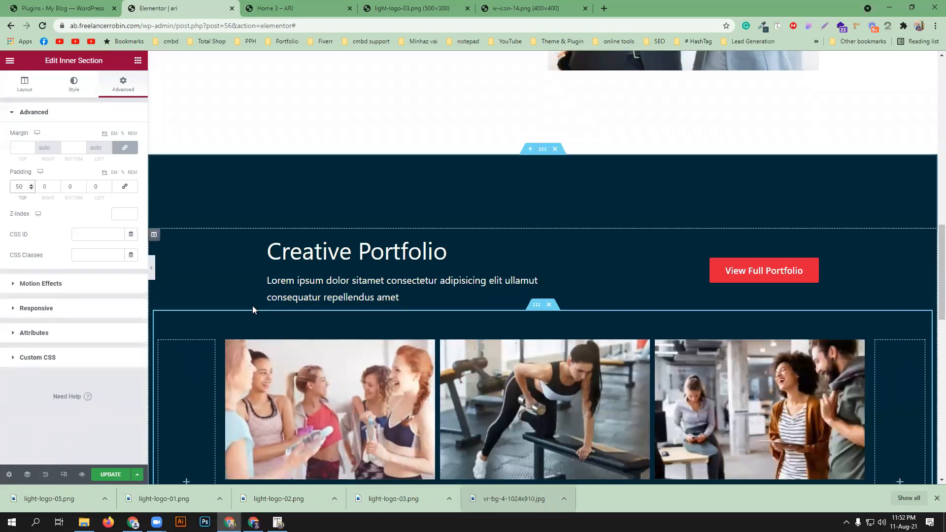
Examine which section follows the portfolio and brand logos on the reference Home 3 page
scroll(573, 361, down, 1)
scroll(574, 361, down, 10)
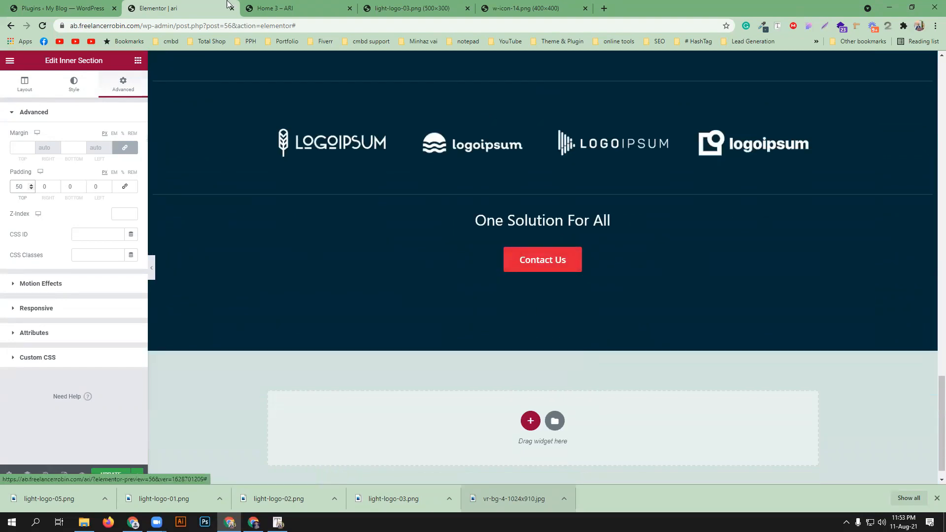
click(273, 11)
scroll(520, 369, down, 15)
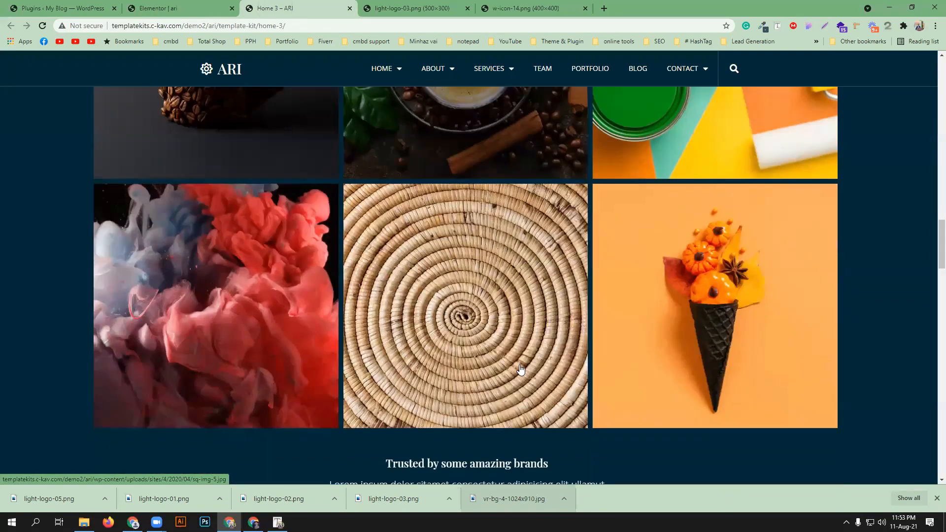
scroll(521, 369, down, 9)
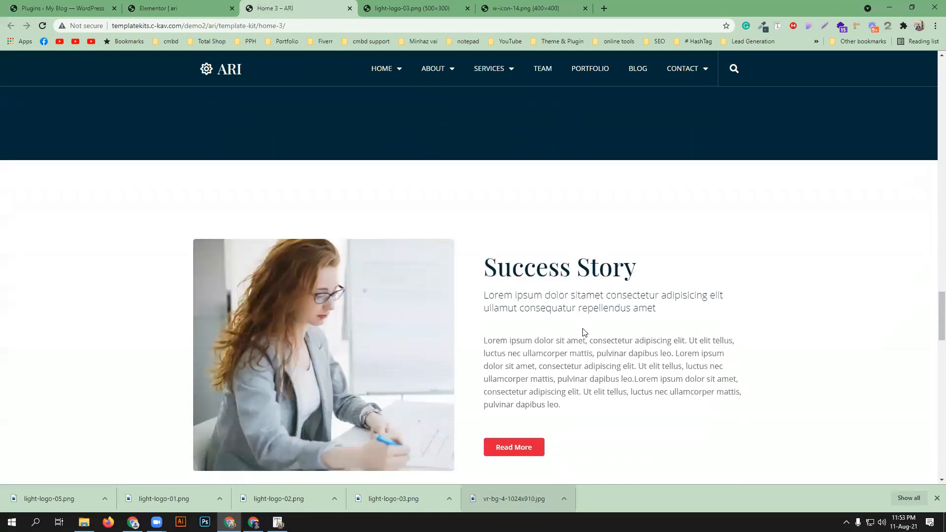
scroll(544, 402, down, 2)
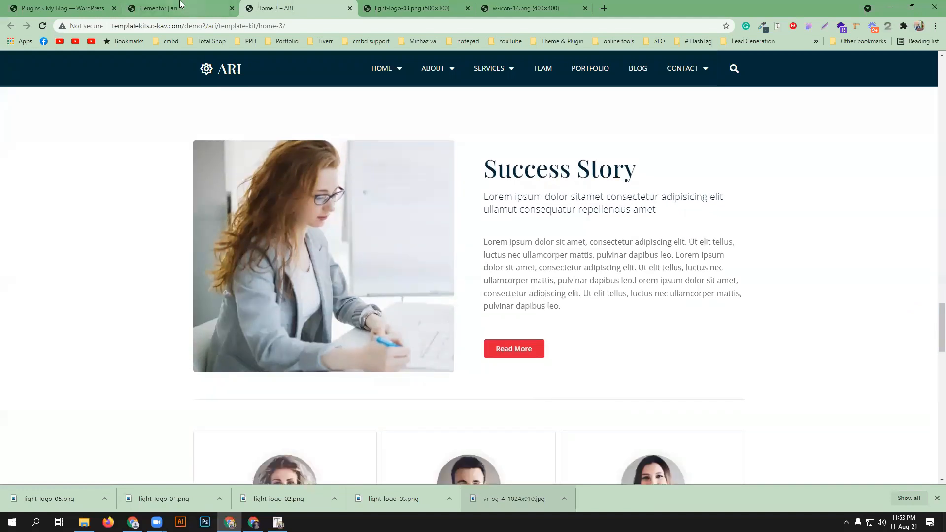
Copy the About Us section and paste it as a new section at the end of the Elementor page
click(188, 8)
scroll(557, 286, up, 6)
scroll(556, 287, up, 10)
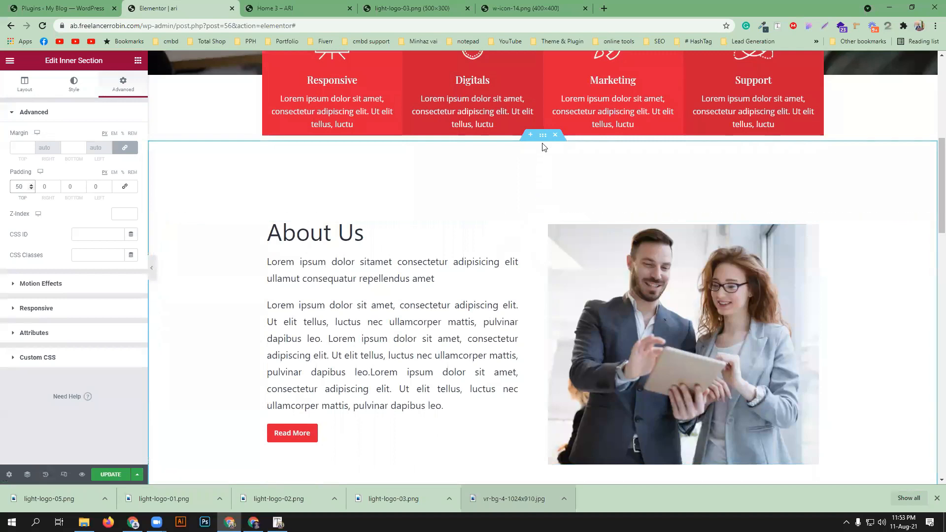
right_click(542, 138)
click(565, 180)
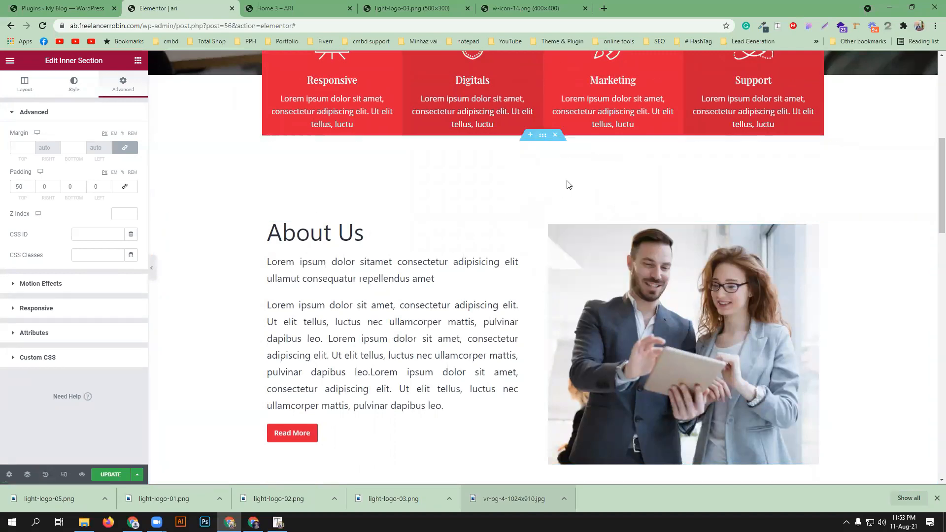
scroll(546, 286, down, 5)
scroll(545, 287, down, 12)
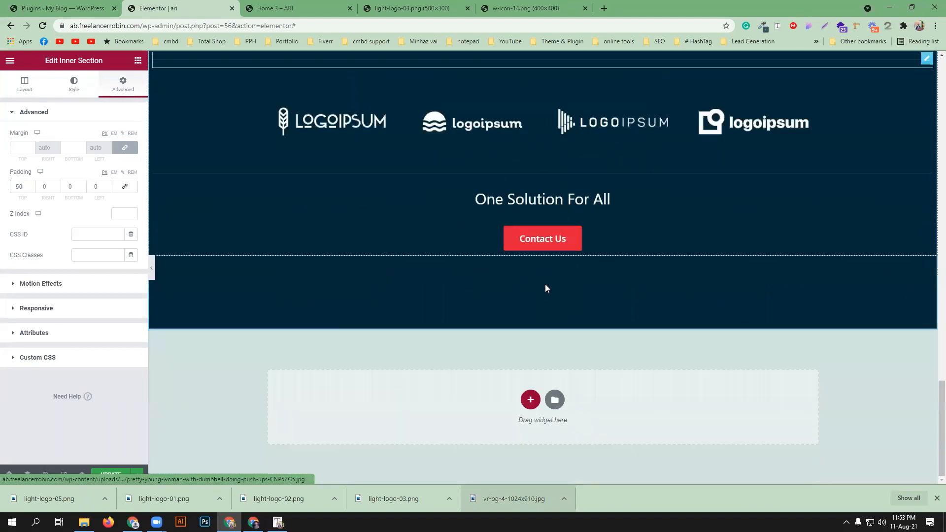
right_click(465, 378)
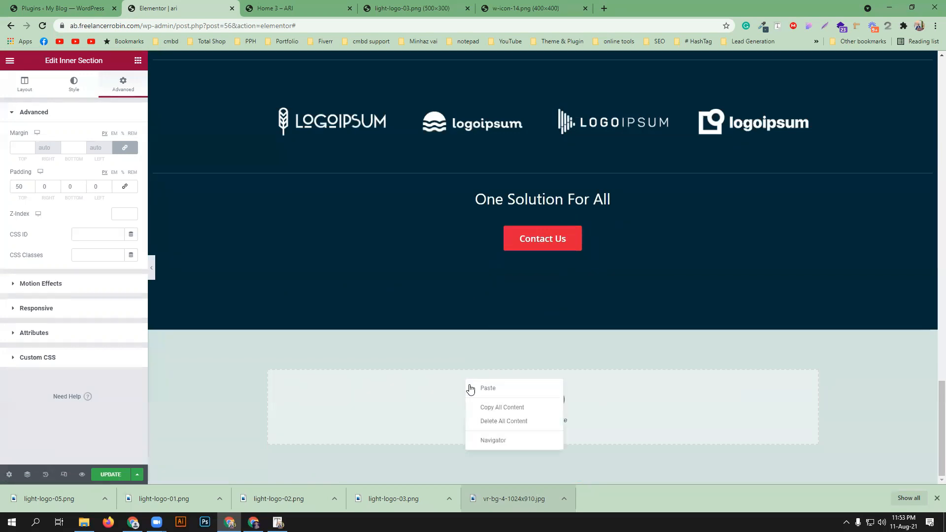
click(488, 388)
scroll(508, 370, down, 6)
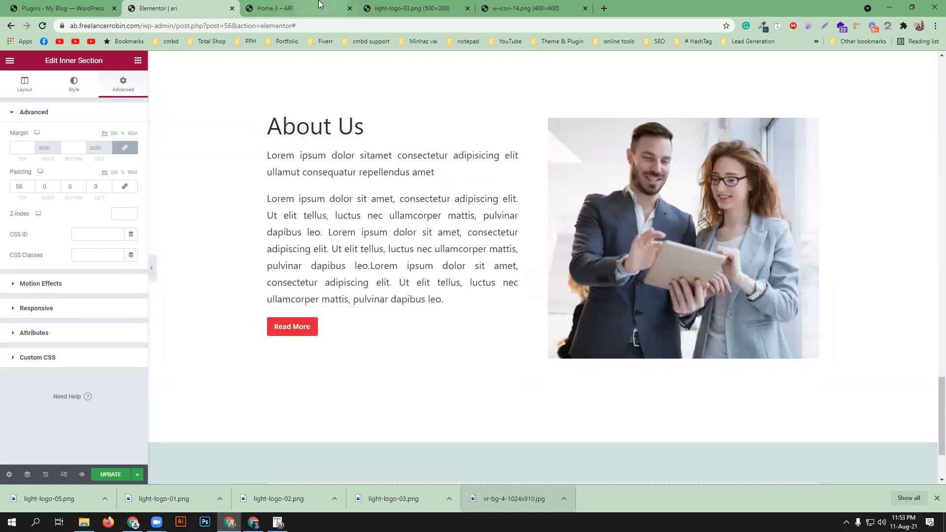
Replace the copied section's heading with "Success Story", taken from the reference page
click(306, 8)
click(212, 7)
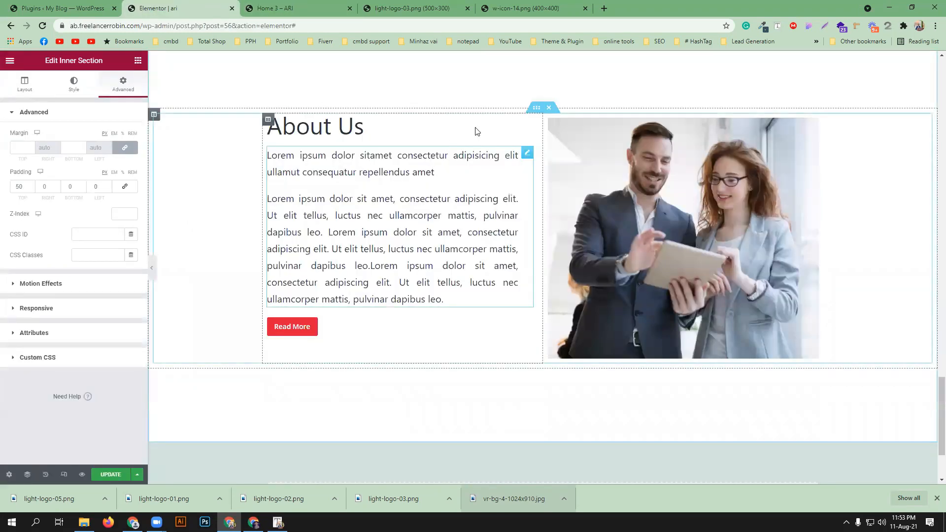
click(498, 131)
click(293, 6)
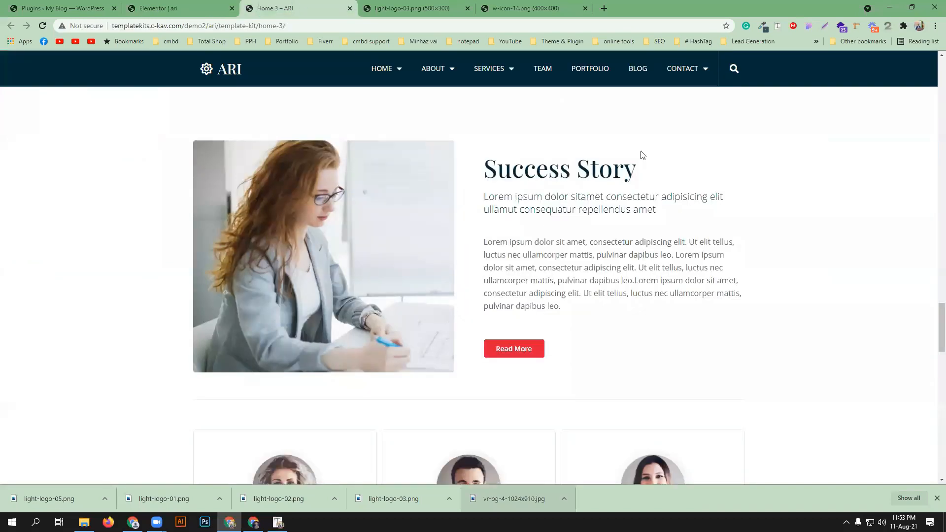
triple_click(614, 167)
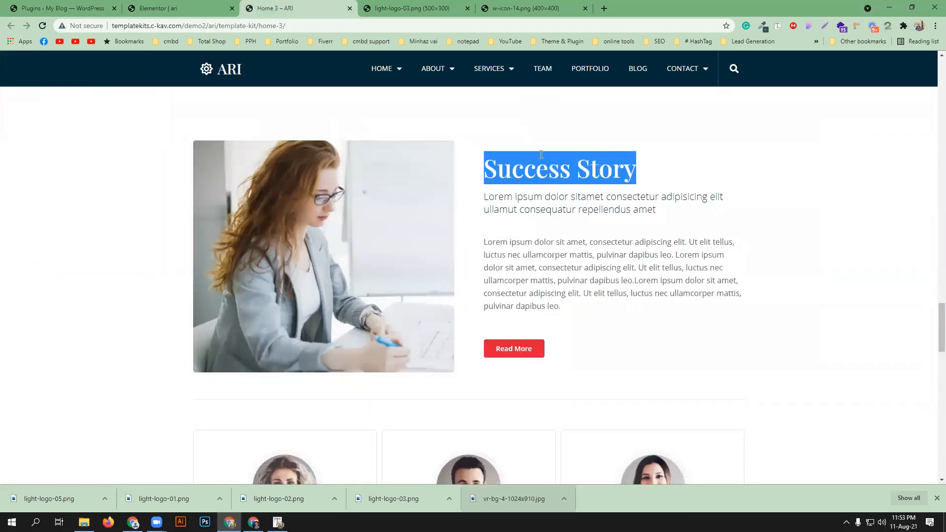
click(186, 8)
click(62, 157)
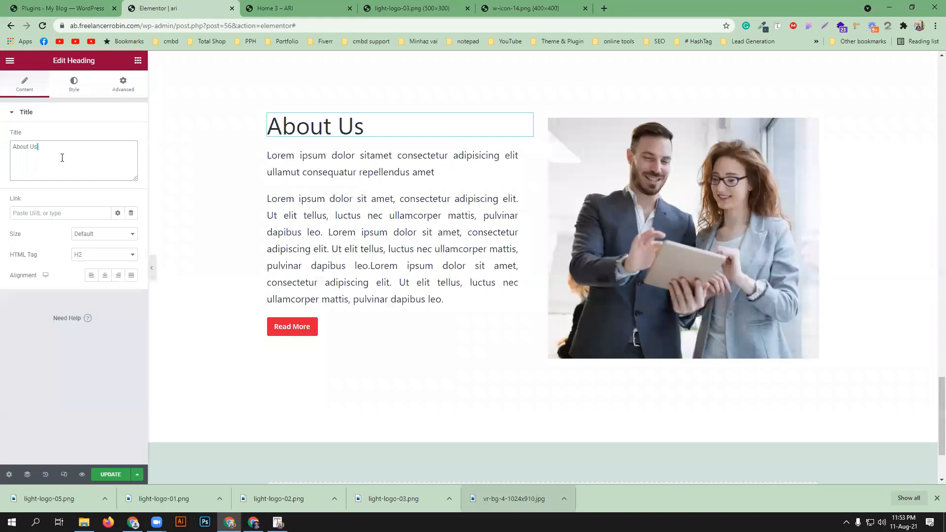
key(ctrl+a)
key(ctrl+v)
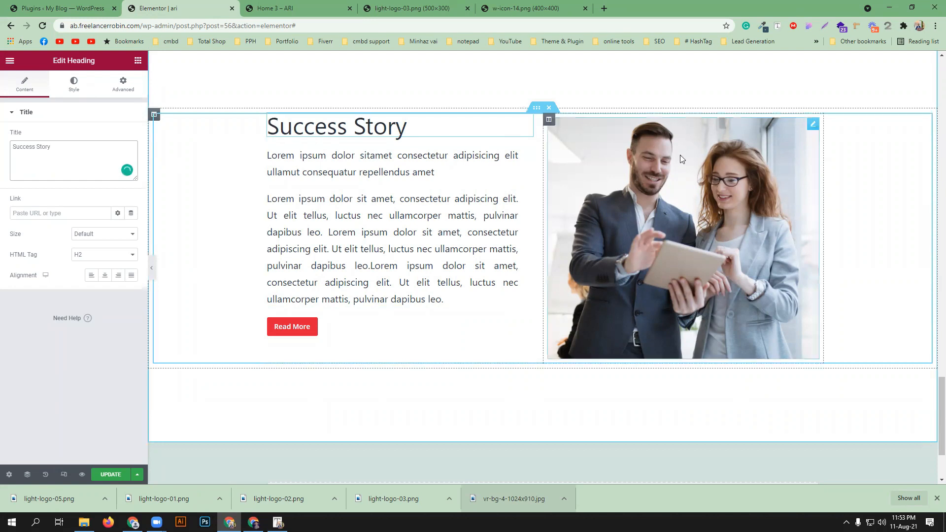
Swap the Success Story columns' contents, moving the heading, text and Read More button to the right column and the image to the left
drag(527, 119, 667, 121)
drag(527, 128, 651, 148)
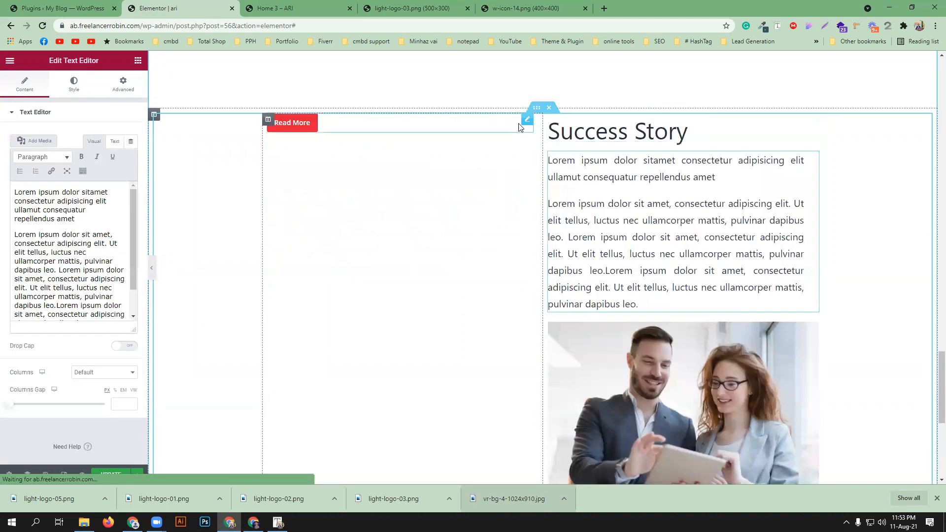
drag(527, 120, 671, 302)
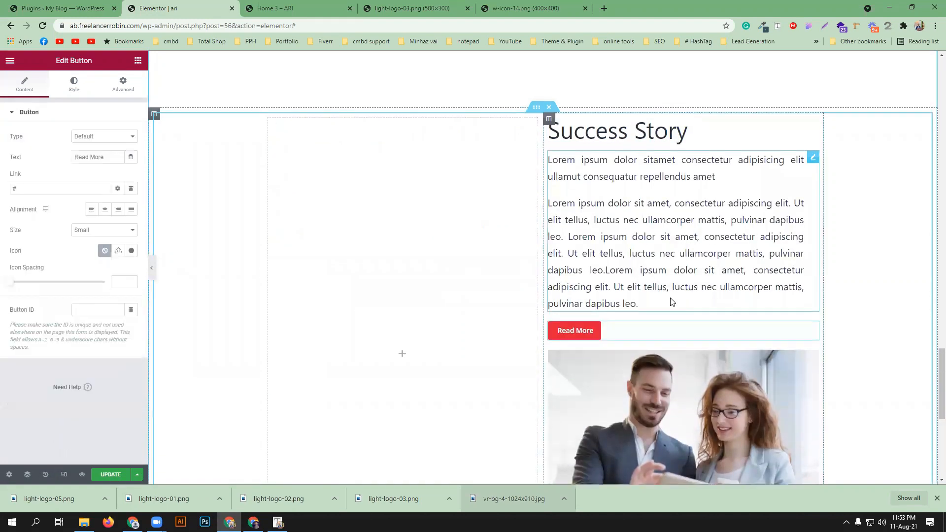
scroll(782, 218, down, 3)
drag(813, 211, 433, 174)
scroll(603, 269, up, 3)
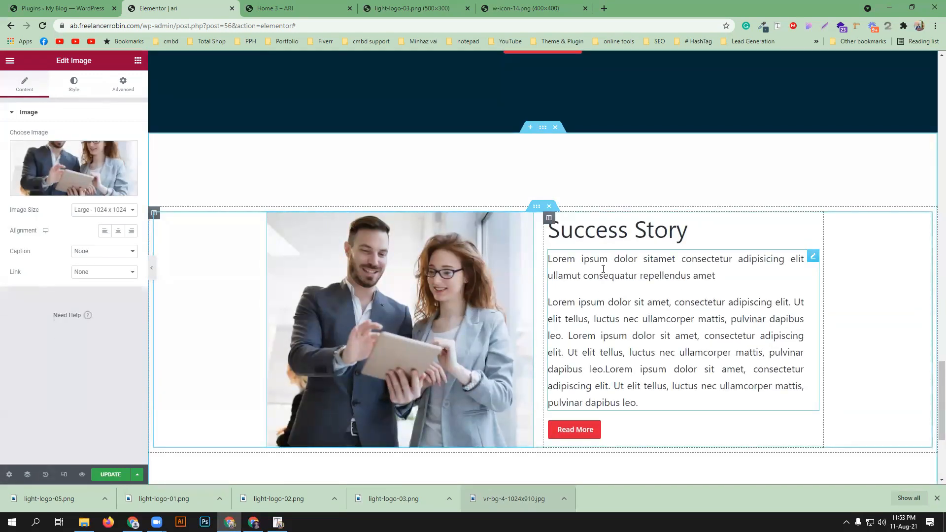
scroll(605, 268, down, 2)
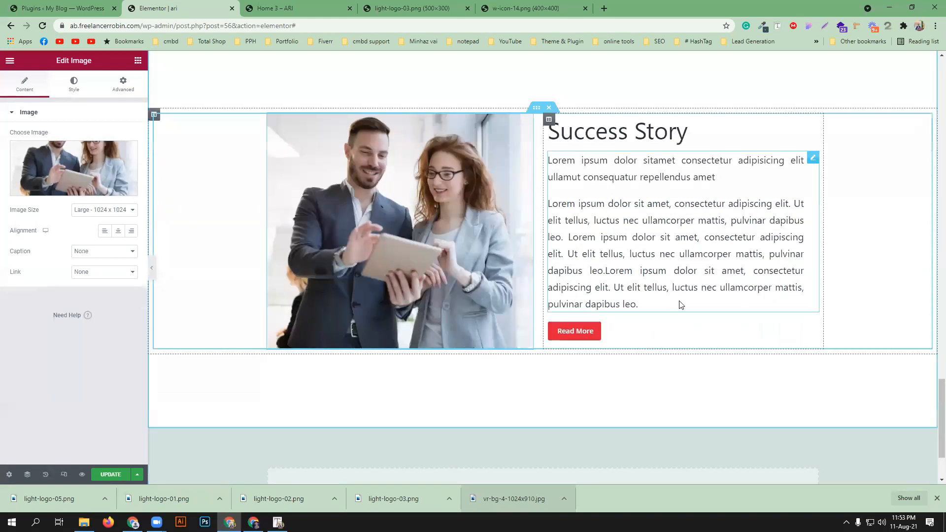
Check what follows the Success Story content on the reference page and add a divider below the matching inner section in Elementor
click(306, 7)
click(614, 267)
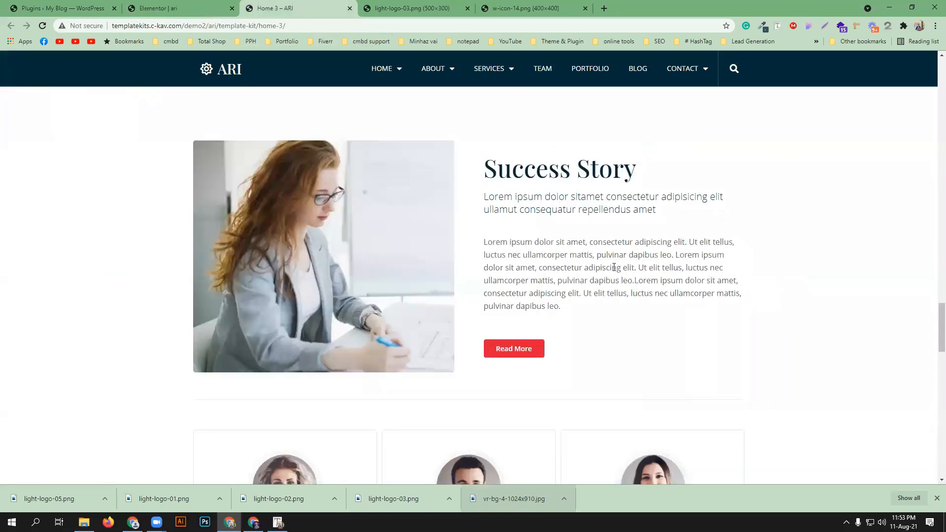
scroll(614, 267, down, 3)
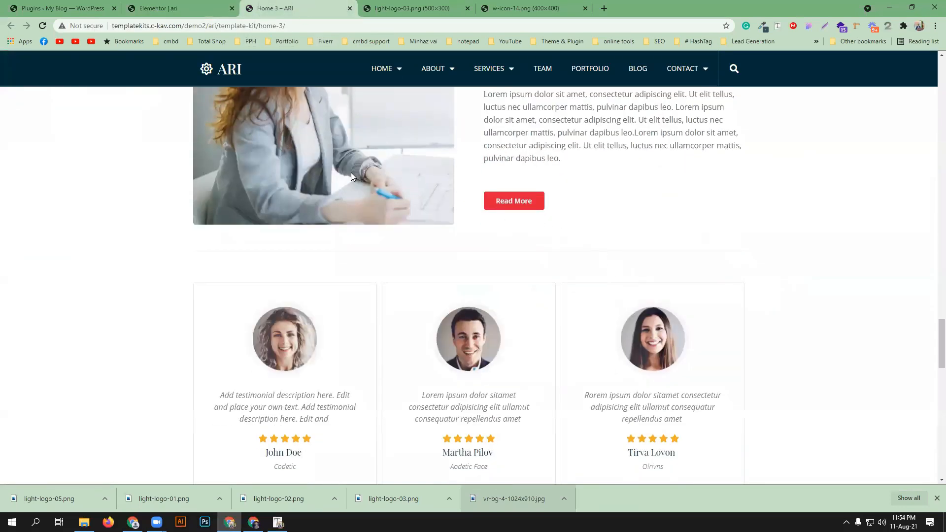
click(179, 4)
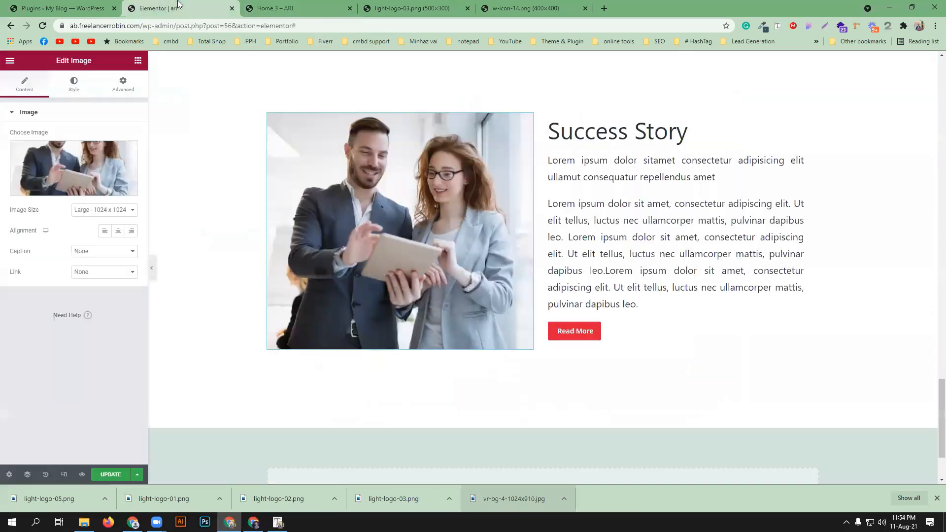
click(138, 60)
drag(42, 293, 550, 346)
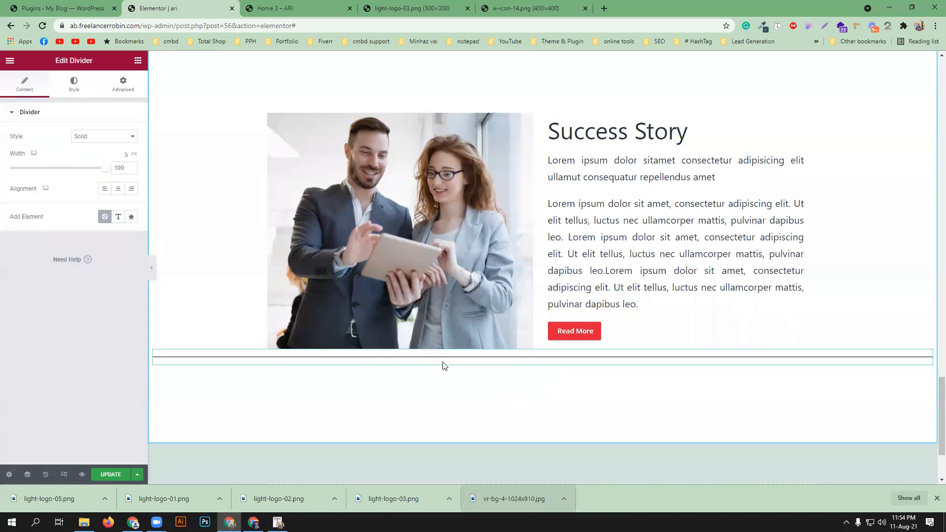
Center the divider and reduce its width to 71% to match the line on the reference page
click(119, 193)
drag(105, 168, 93, 168)
click(286, 6)
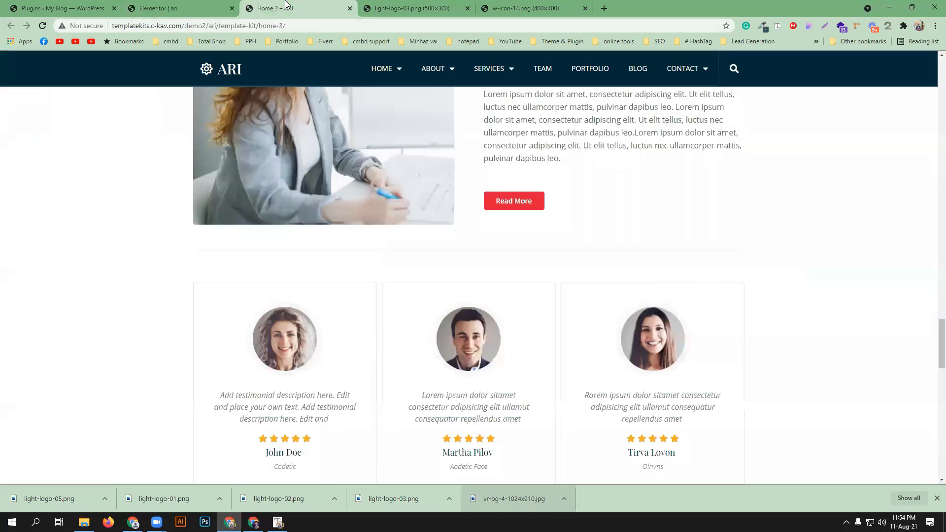
click(162, 6)
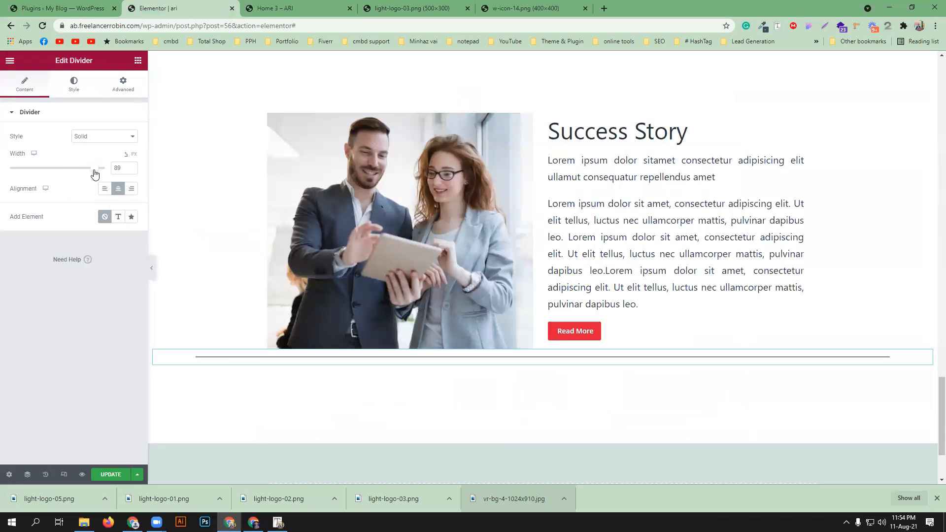
drag(94, 168, 79, 164)
click(272, 9)
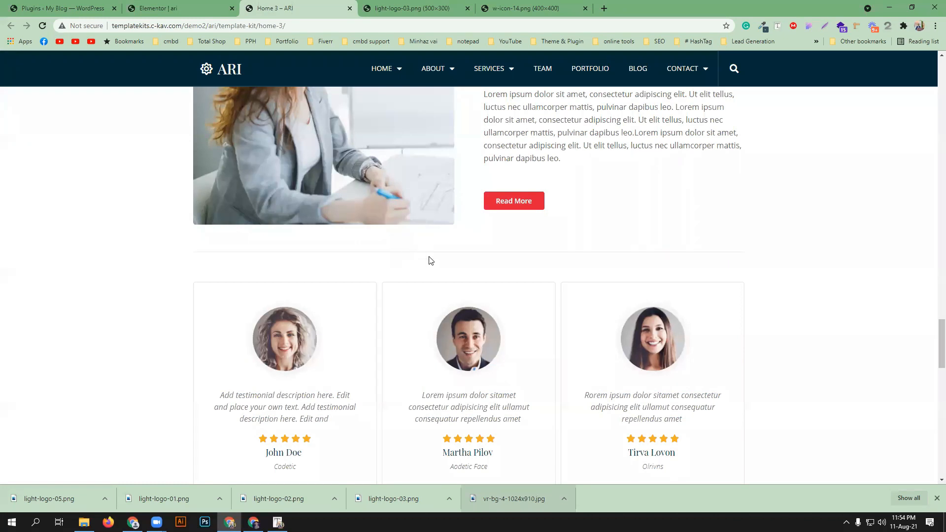
click(193, 7)
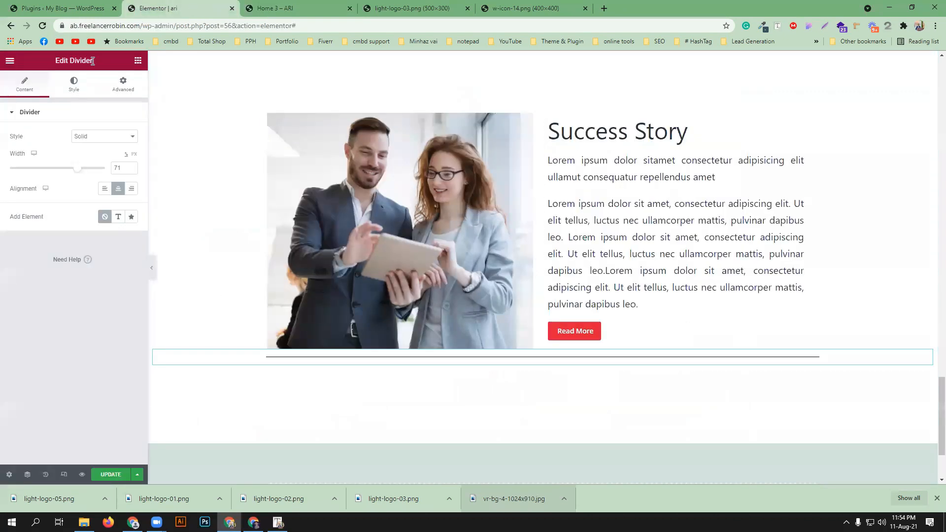
Unlink the divider's padding values and set both its top and bottom padding to 20 px
click(122, 83)
click(129, 146)
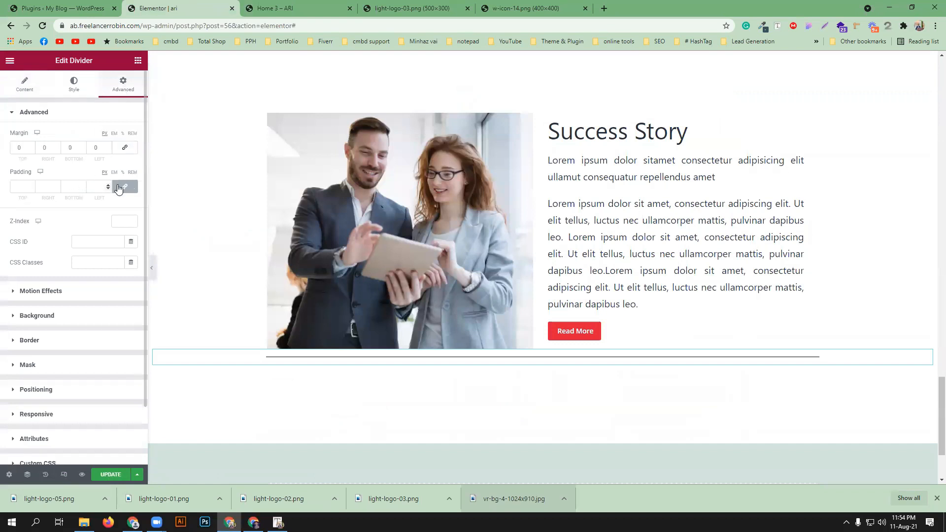
click(127, 189)
click(31, 186)
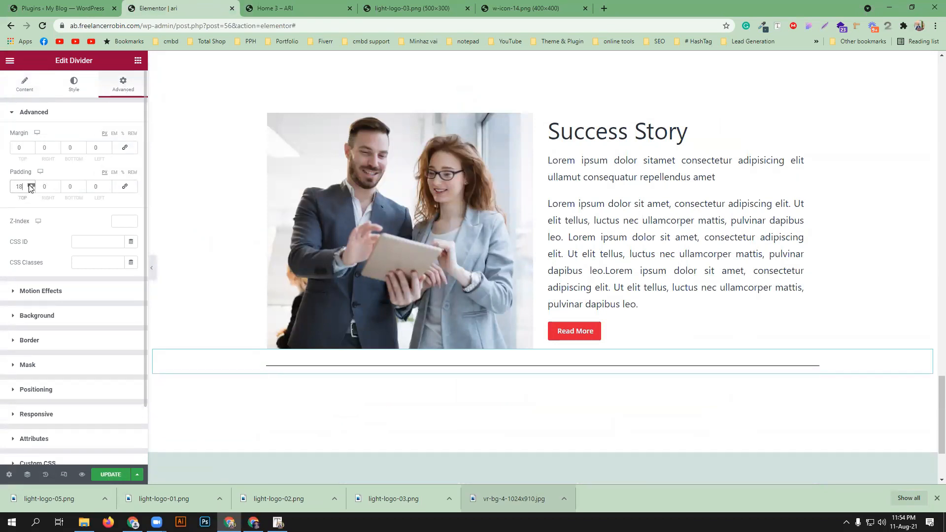
scroll(523, 362, down, 2)
scroll(523, 362, down, 1)
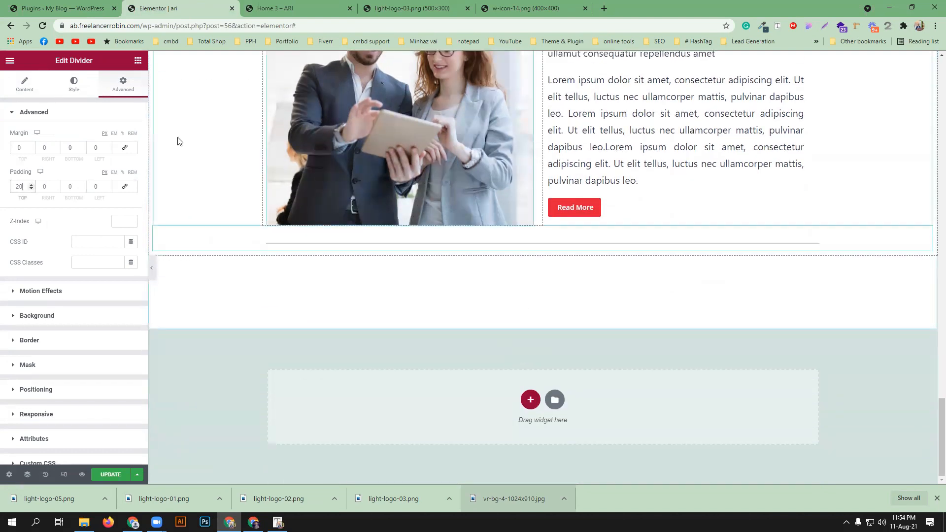
double_click(64, 183)
text(20)
Check the testimonial row on the reference page and add a Testimonial widget below the divider in Elementor
click(301, 7)
scroll(503, 349, down, 2)
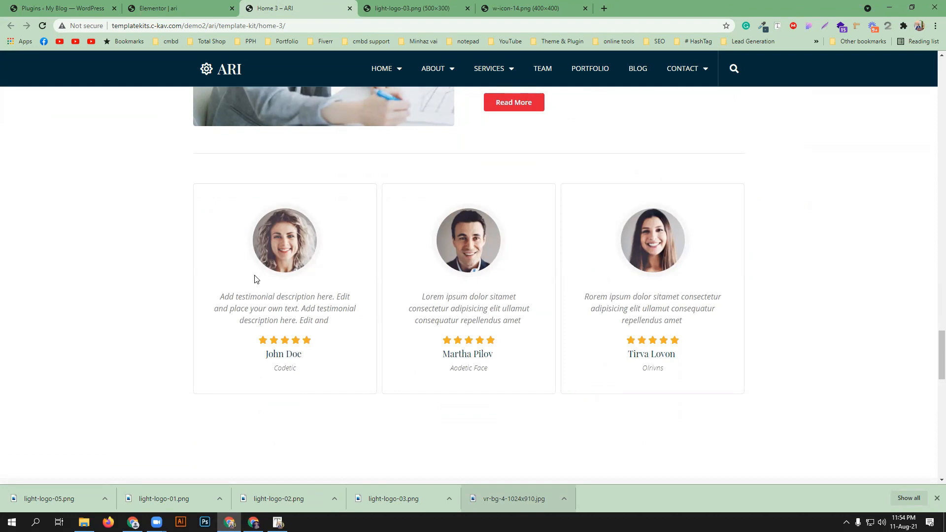
click(212, 8)
click(138, 60)
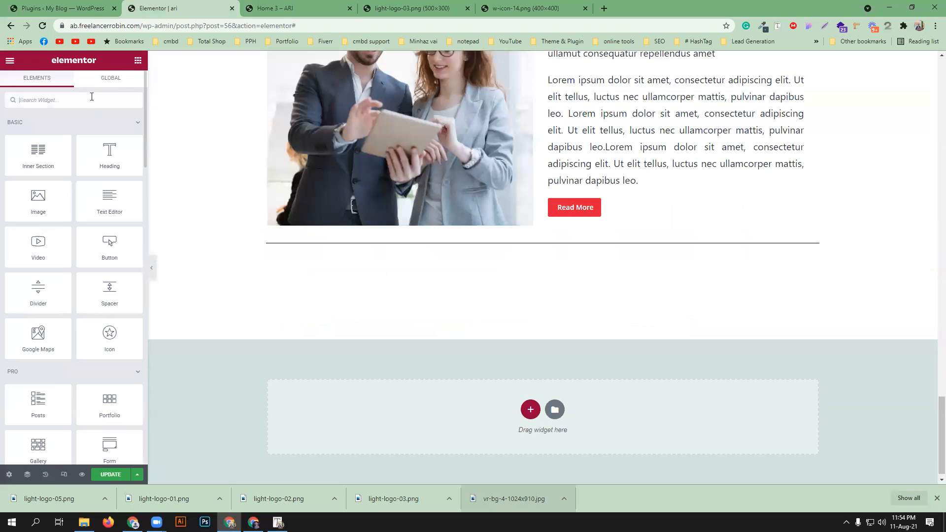
text(test)
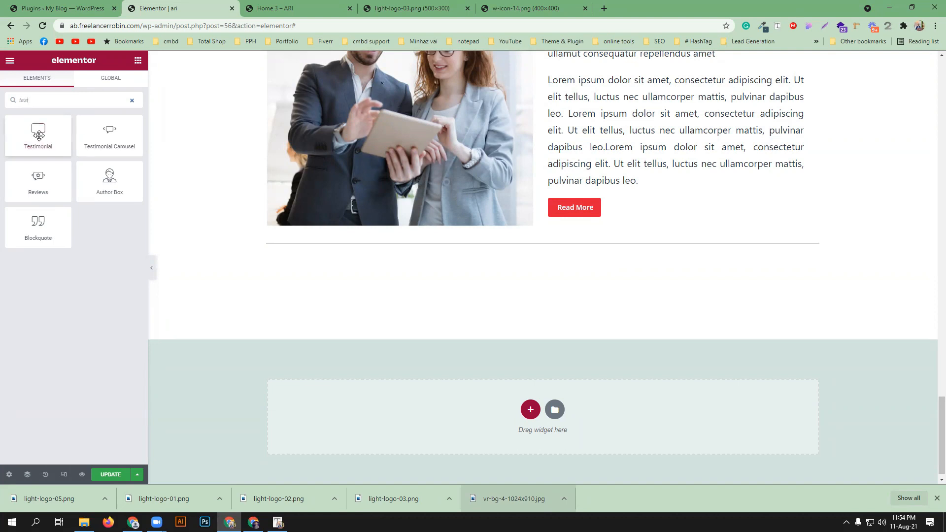
drag(38, 136, 514, 261)
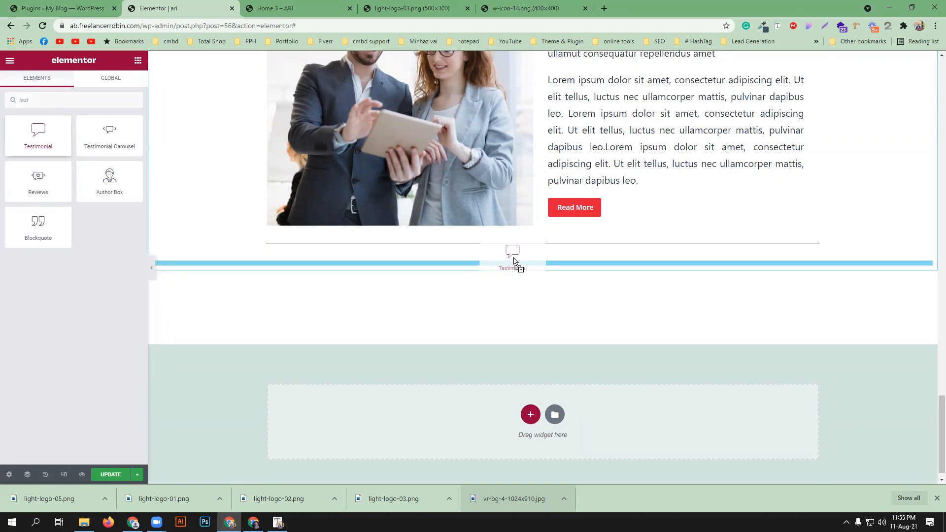
drag(514, 261, 514, 262)
Inspect the first testimonial card's markup on the reference page to identify which widget it was built with
click(294, 6)
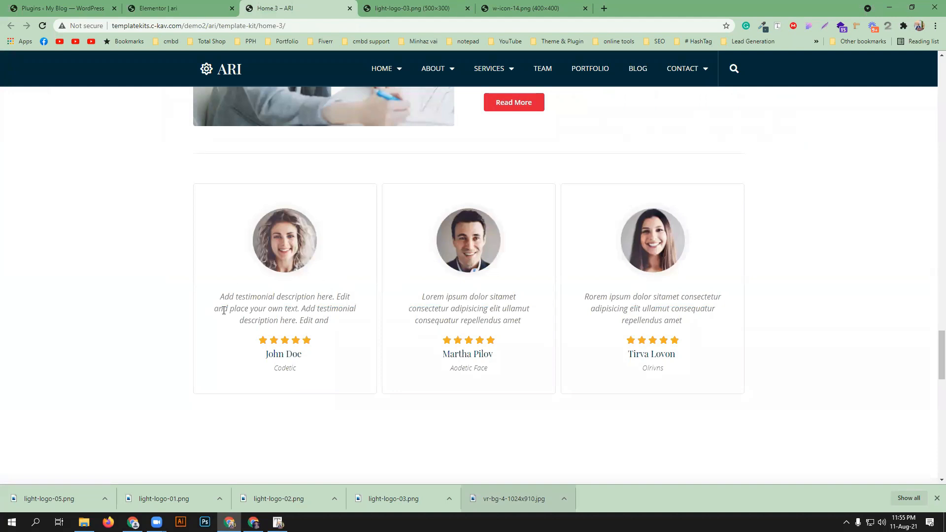
right_click(241, 303)
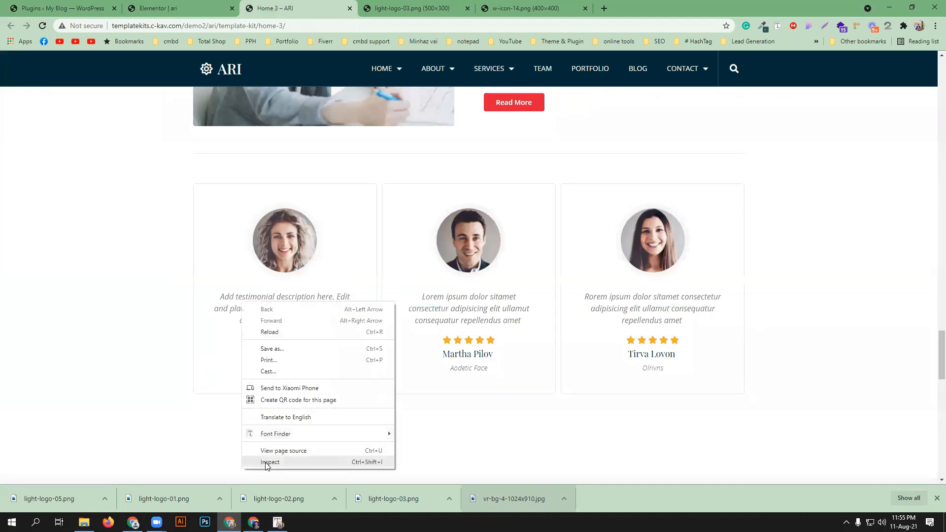
click(266, 464)
click(5, 363)
scroll(272, 296, down, 1)
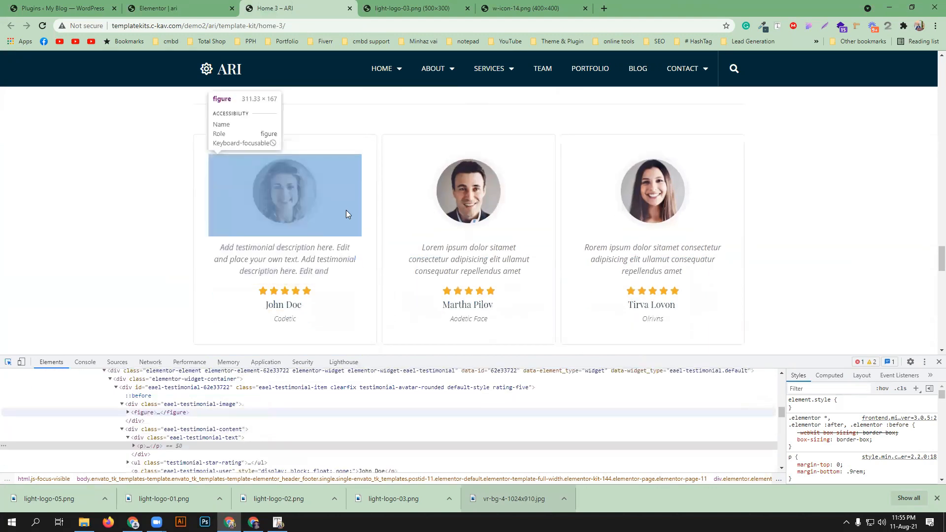
click(370, 237)
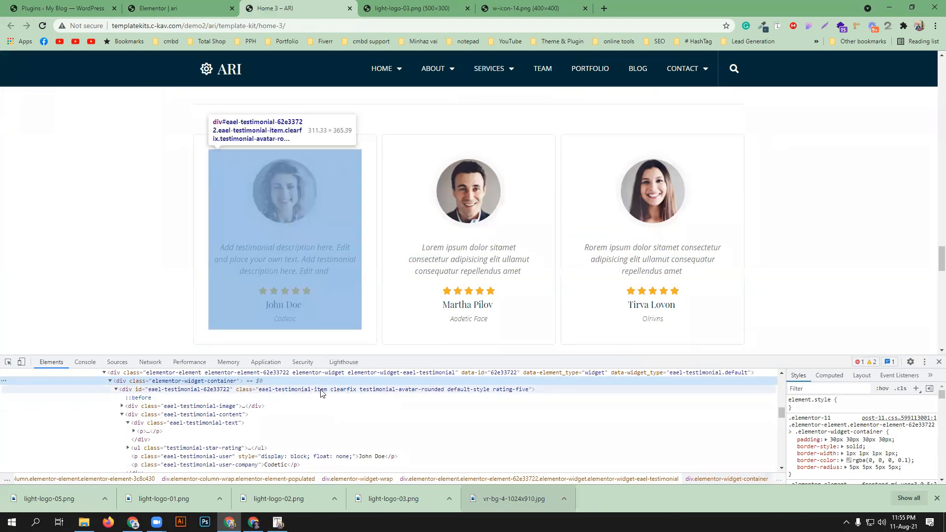
scroll(318, 392, up, 2)
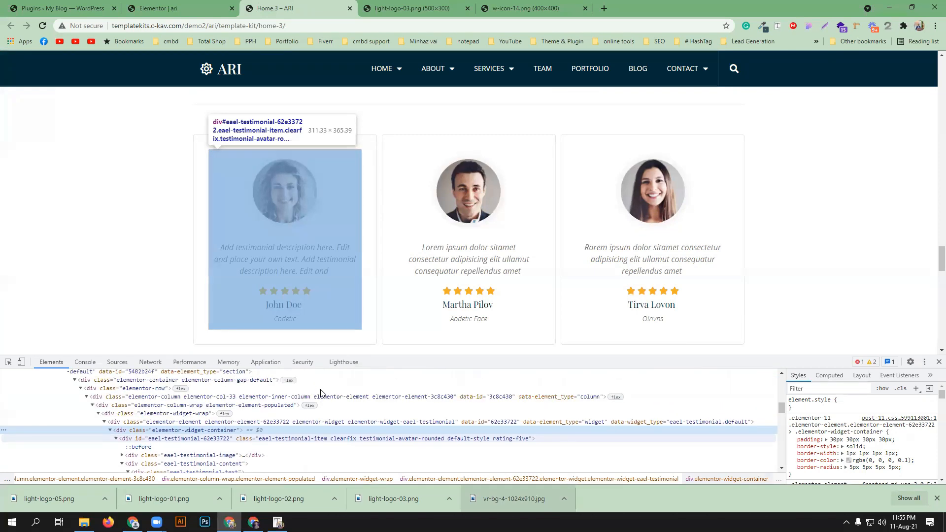
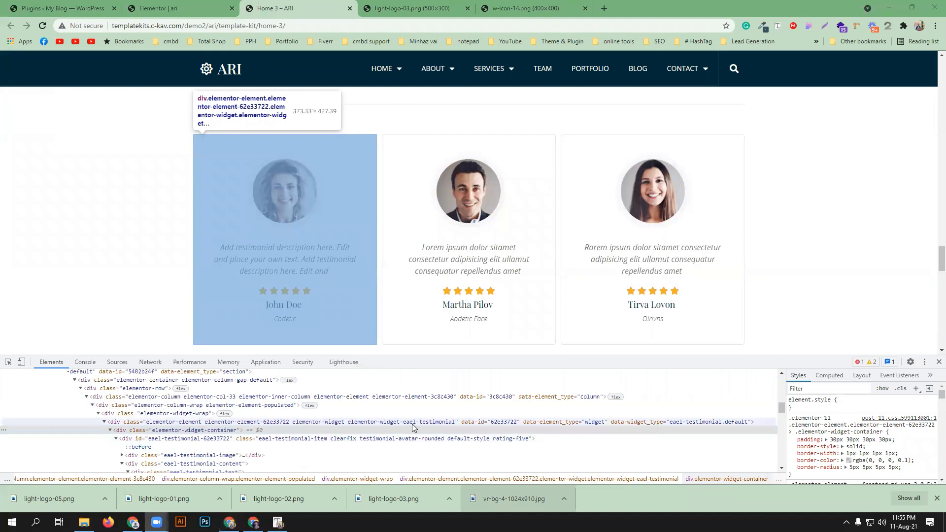
click(412, 423)
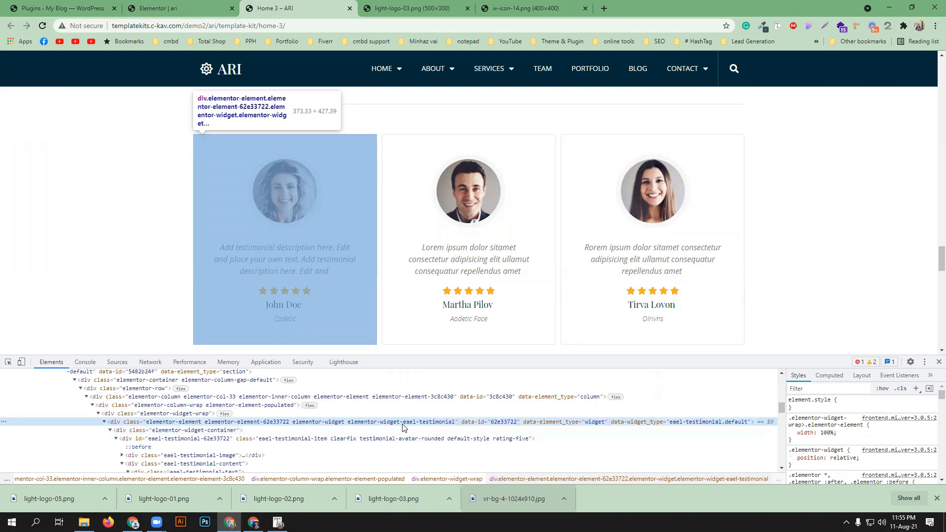
scroll(320, 424, up, 2)
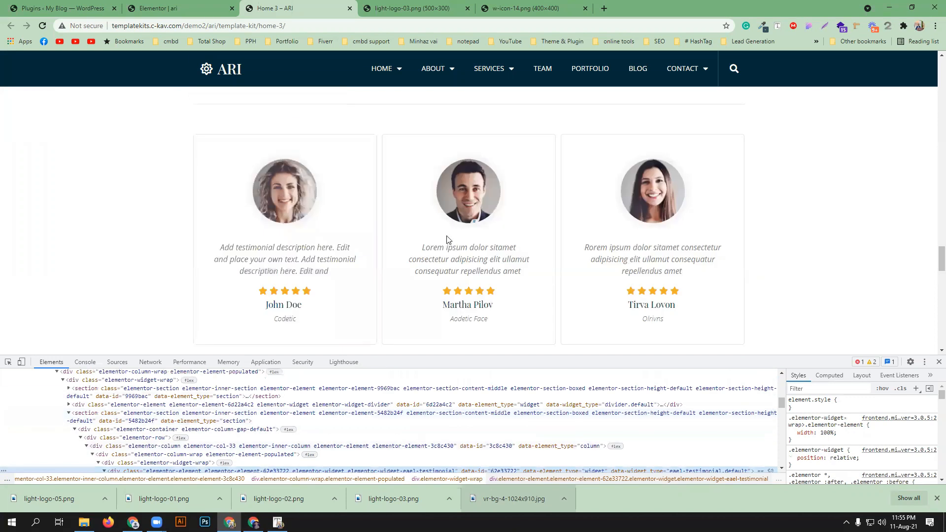
click(938, 361)
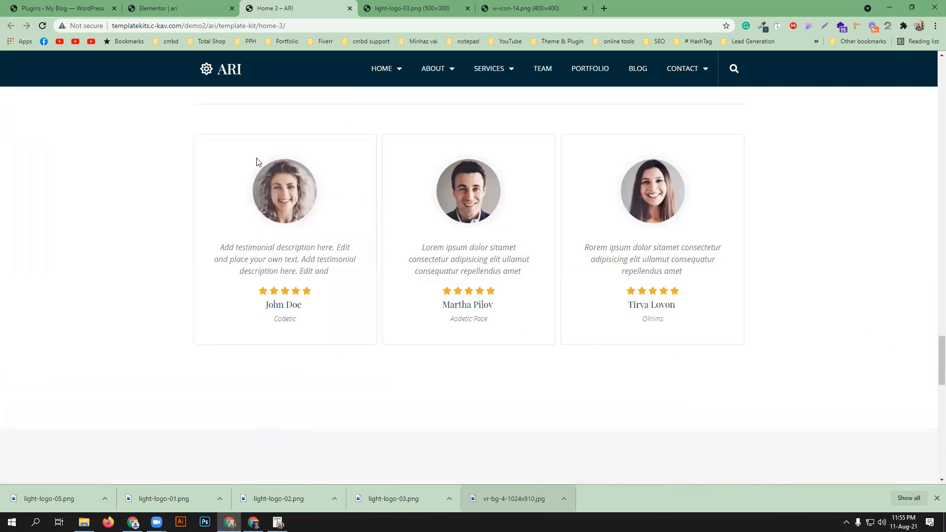
Save the Elementor page, search WordPress plugins for "essential" and install Essential Addons for Elementor
click(159, 6)
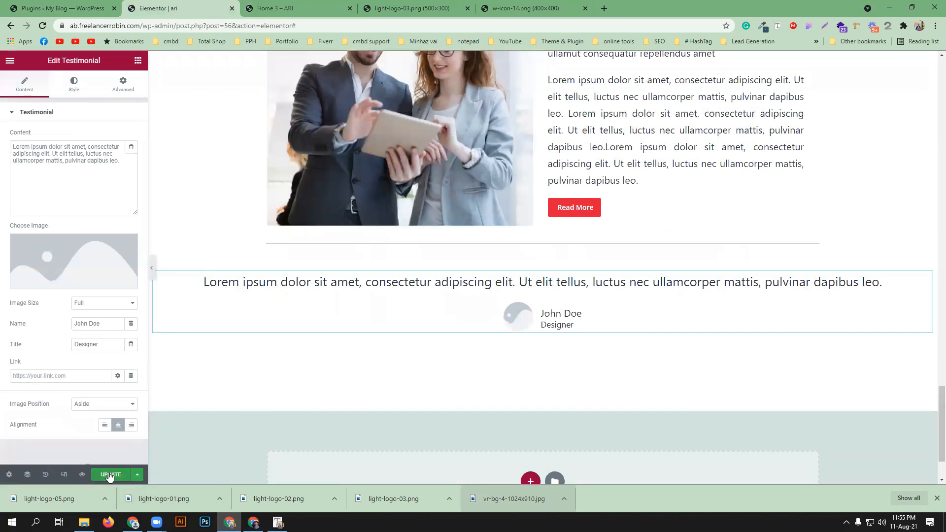
click(109, 475)
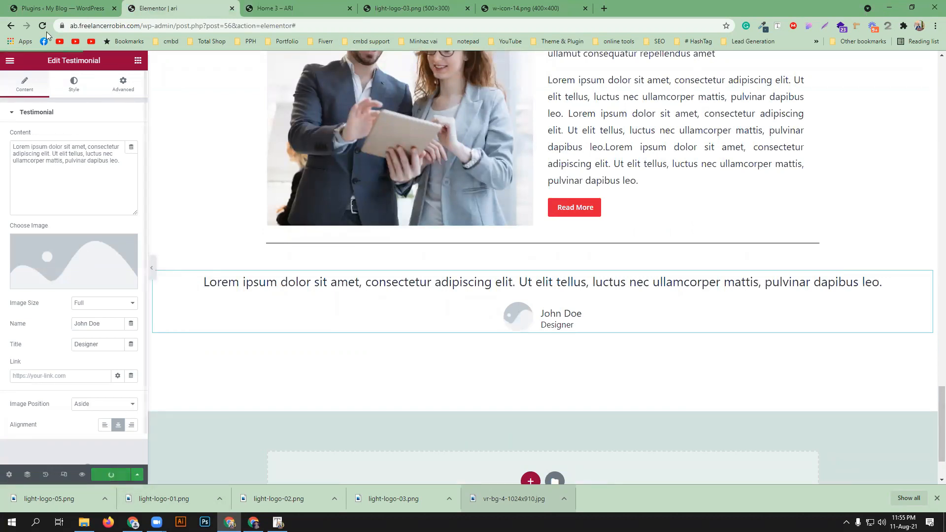
click(64, 8)
click(148, 84)
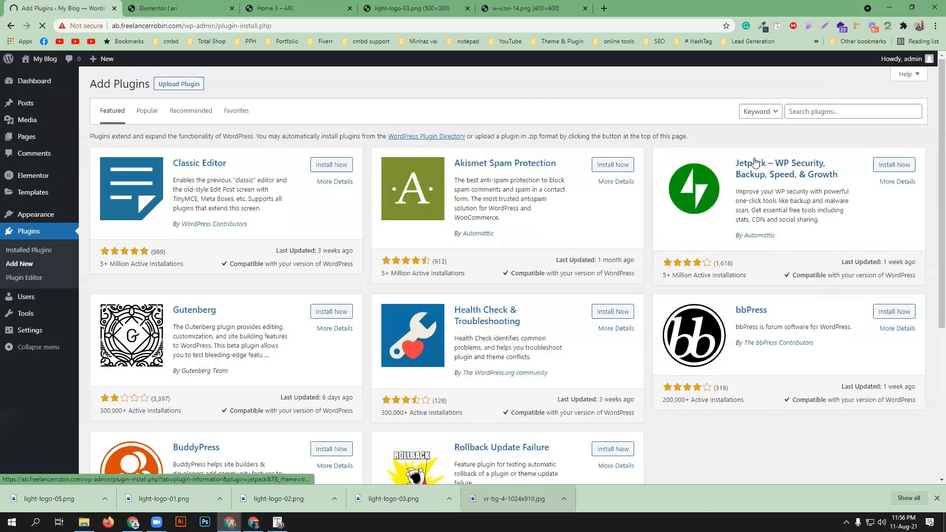
click(820, 110)
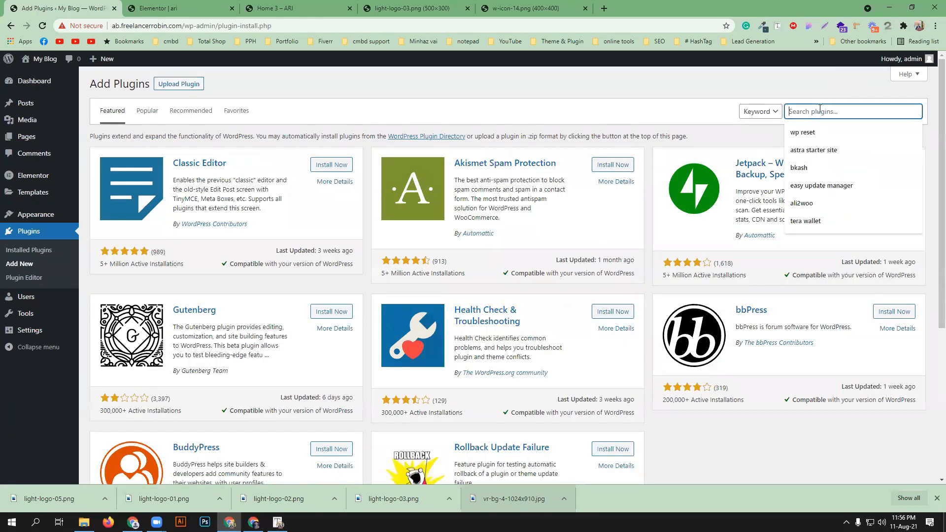
text(essential)
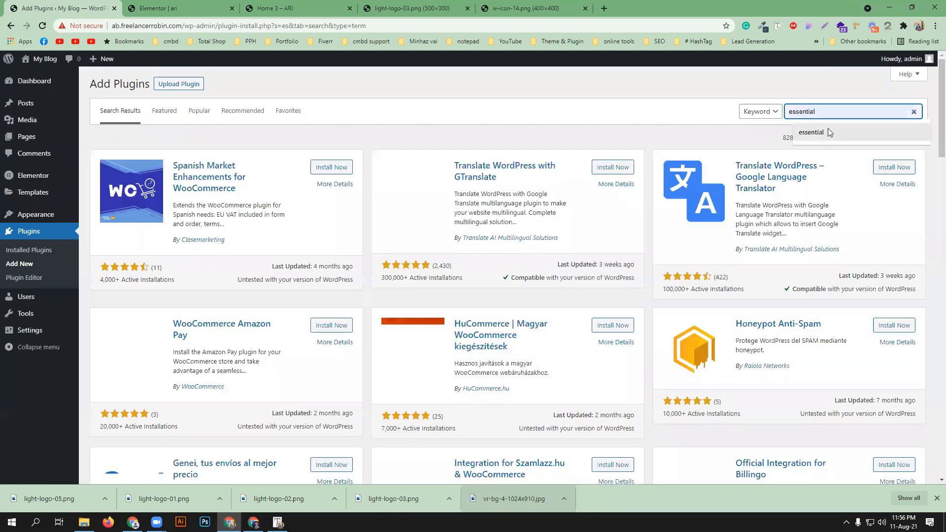
click(828, 128)
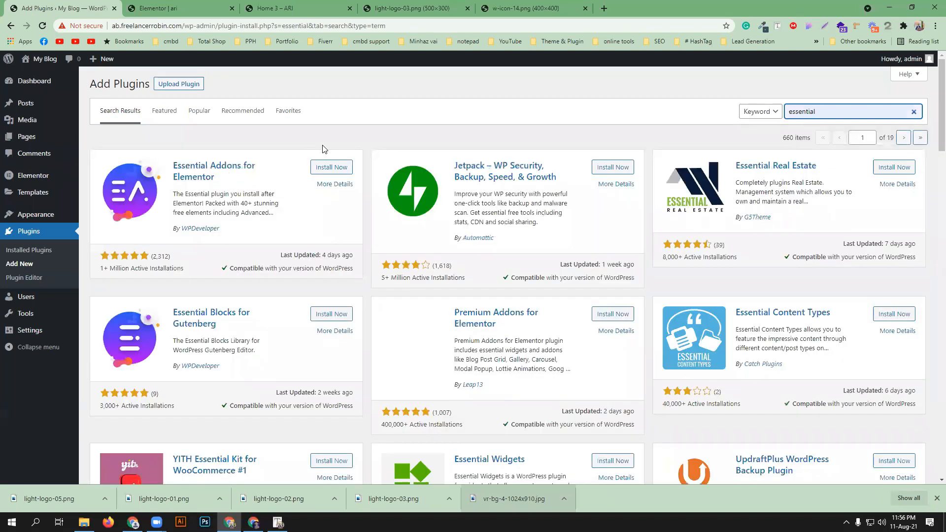
click(321, 166)
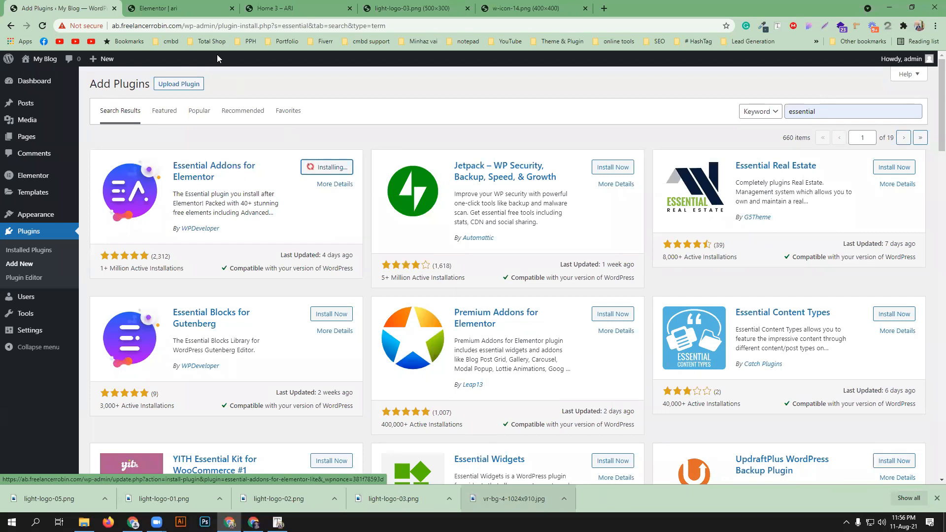
Compare the Testimonial widget's content settings in Elementor with the testimonial cards on the reference page
click(197, 7)
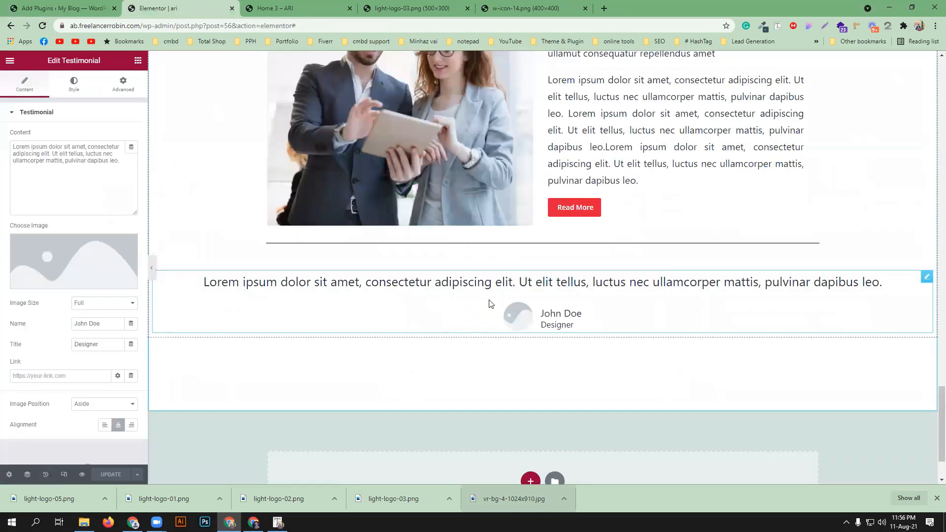
scroll(100, 357, down, 1)
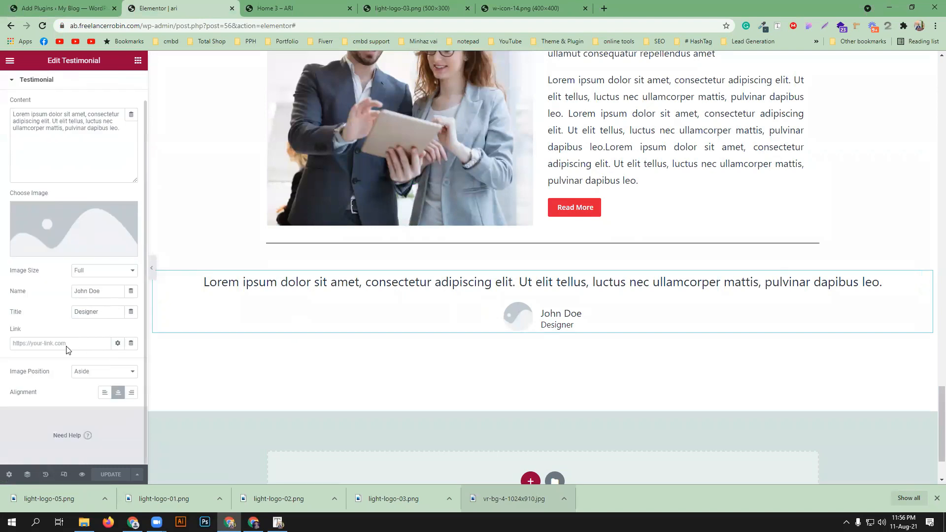
scroll(67, 349, up, 1)
click(281, 8)
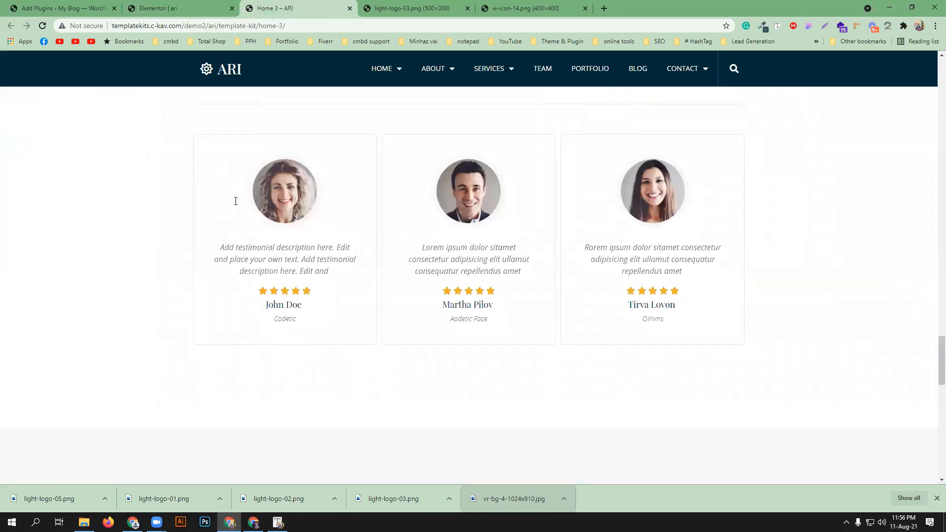
click(177, 8)
scroll(67, 285, down, 1)
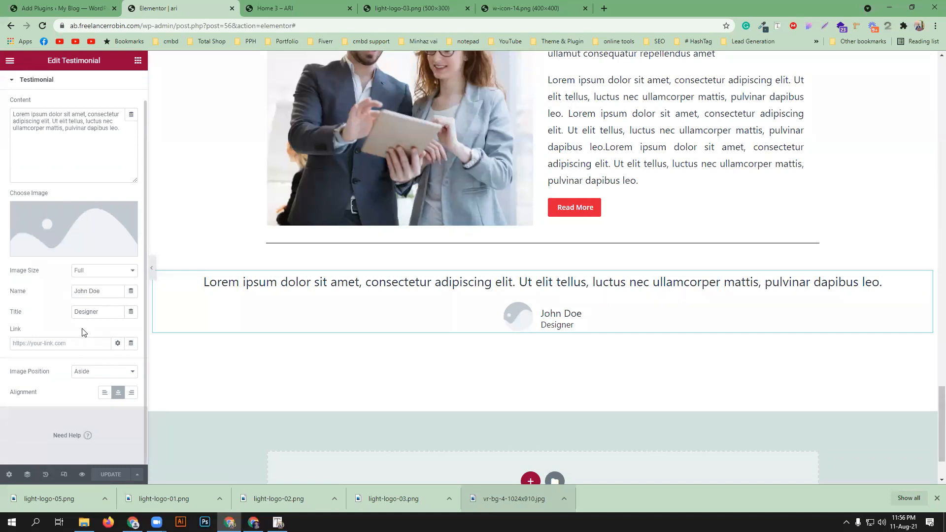
click(320, 6)
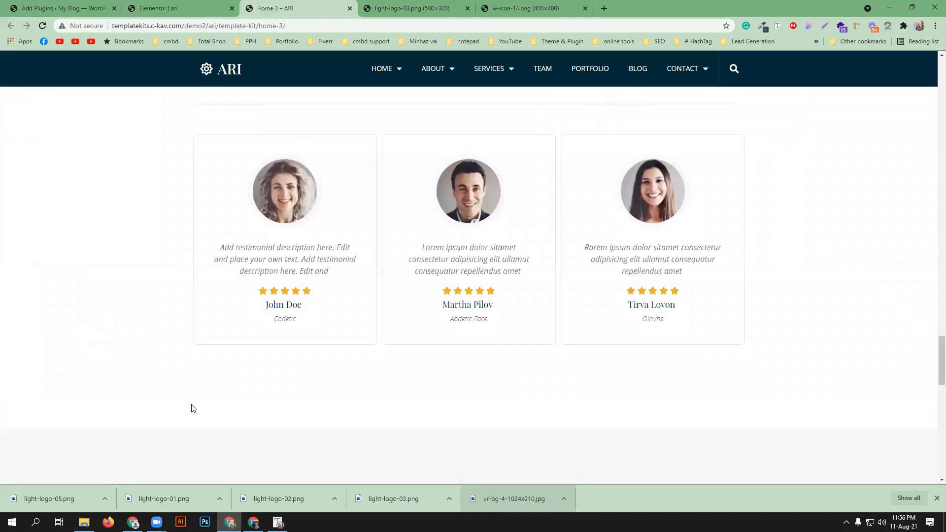
click(163, 5)
Activate Essential Addons for Elementor, reload the Elementor editor and dismiss the browser's downloads bar
click(64, 8)
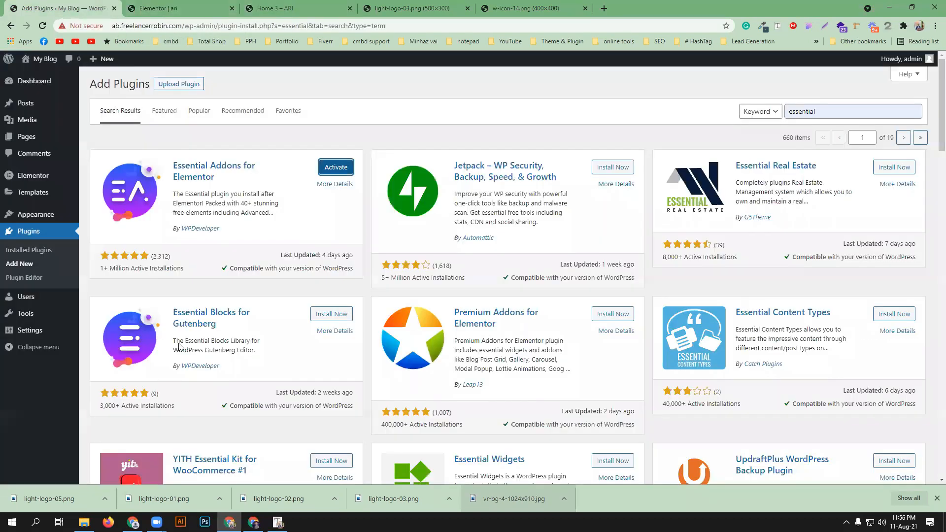
click(329, 168)
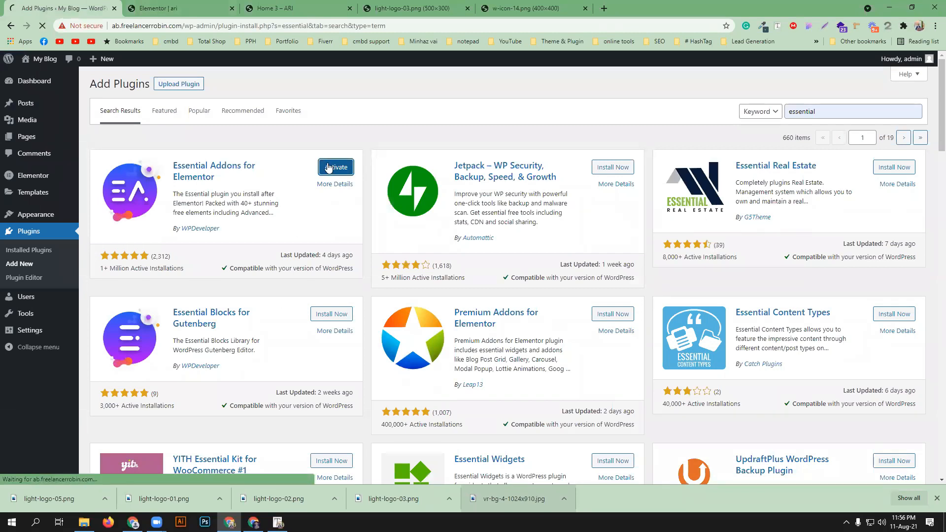
click(162, 8)
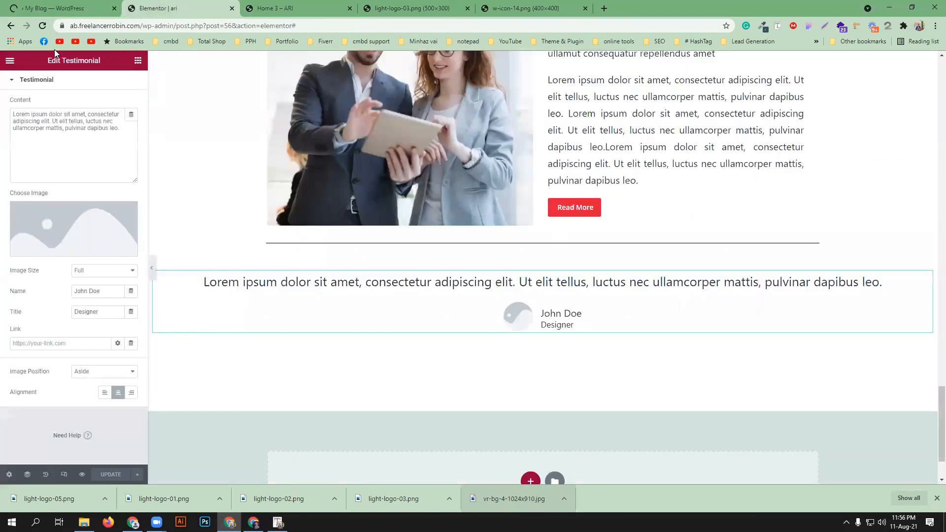
click(43, 27)
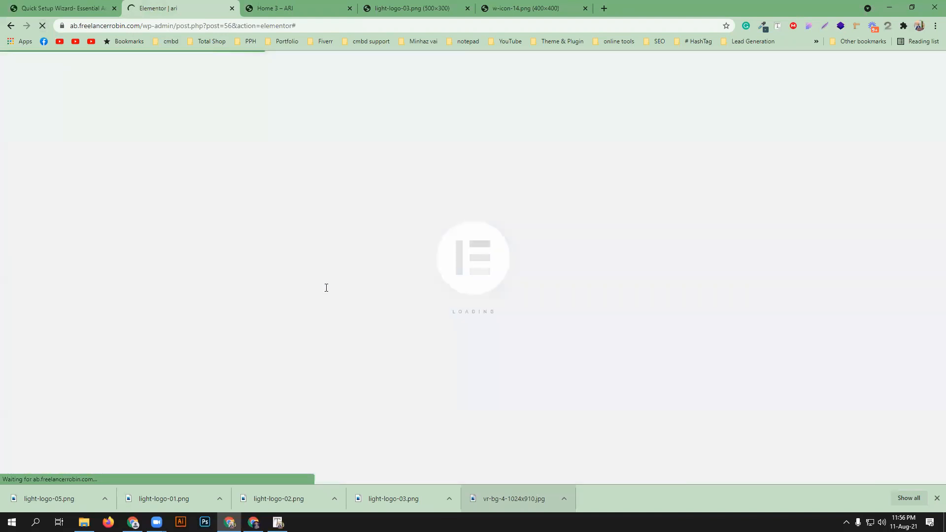
click(936, 498)
Check the reference page's testimonial cards, and delete the existing Testimonial widget below the Success Story divider
click(300, 8)
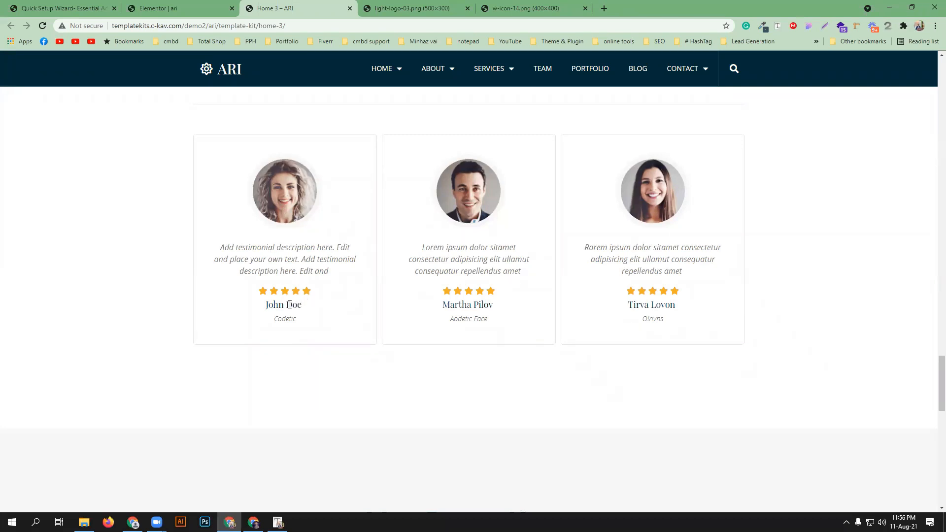
click(155, 8)
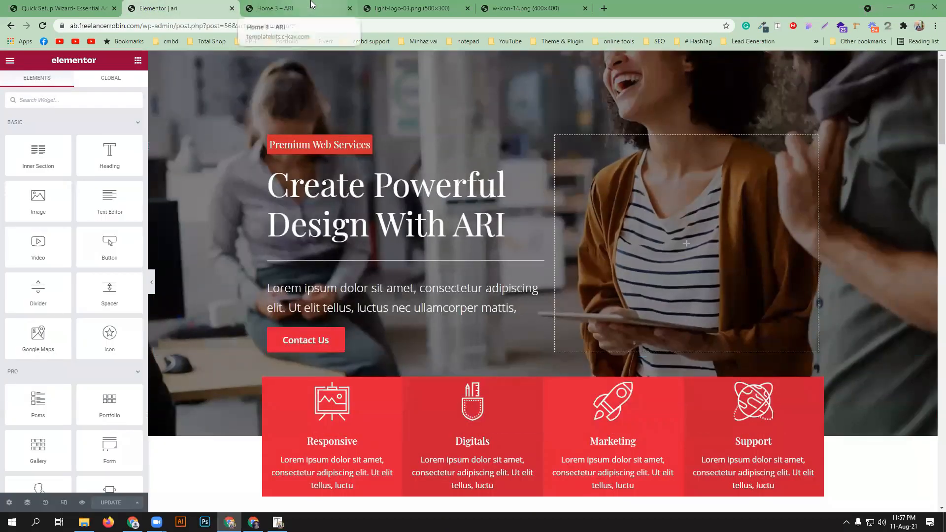
scroll(490, 301, down, 4)
scroll(490, 301, down, 20)
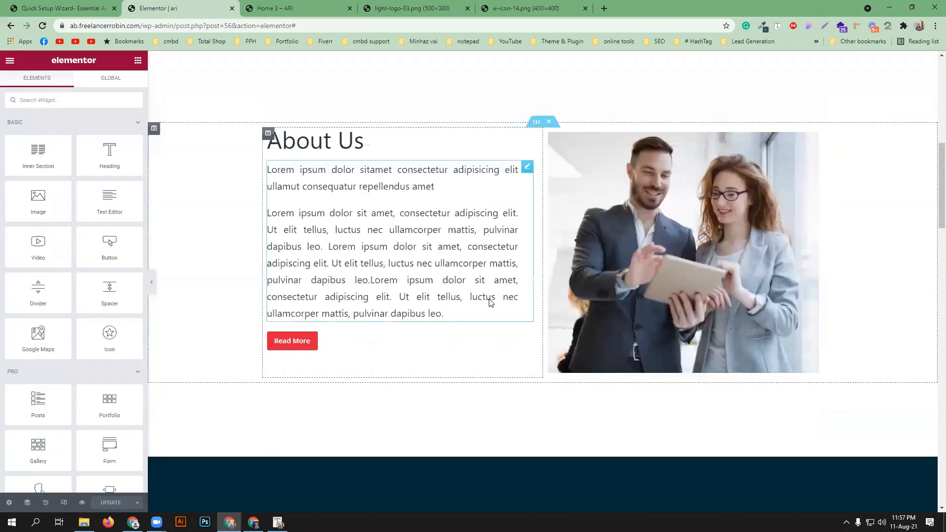
scroll(489, 302, down, 14)
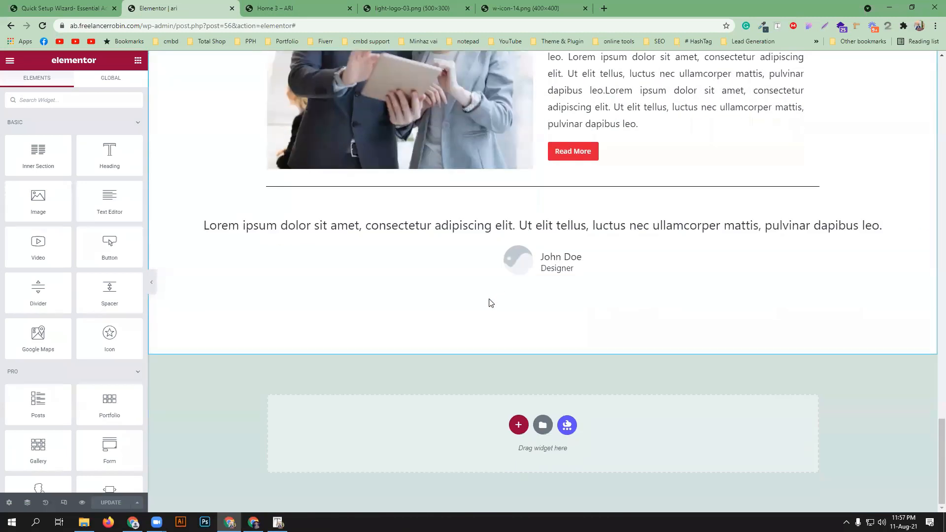
right_click(486, 247)
click(509, 380)
Try the Essential Addons Testimonial widget directly in the section below the divider, compare it with the reference cards, and remove it
click(98, 98)
text(test)
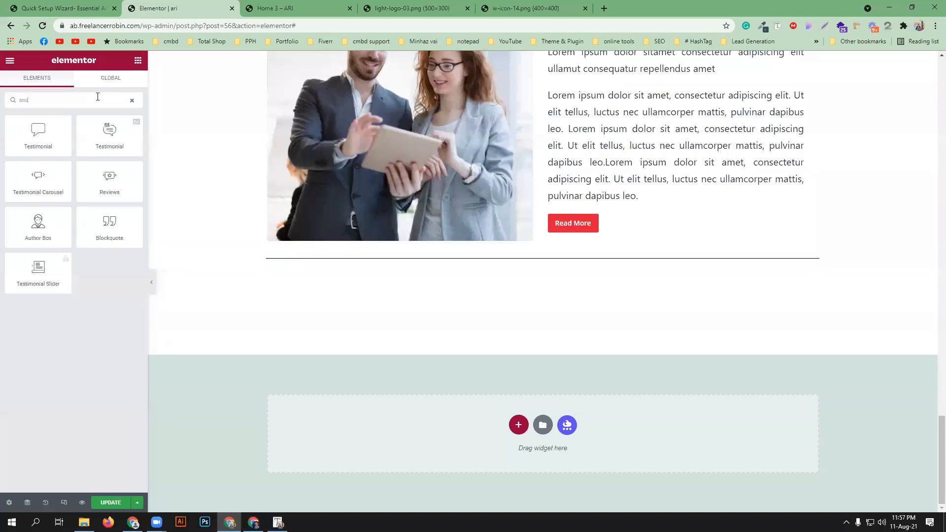
drag(118, 139, 500, 284)
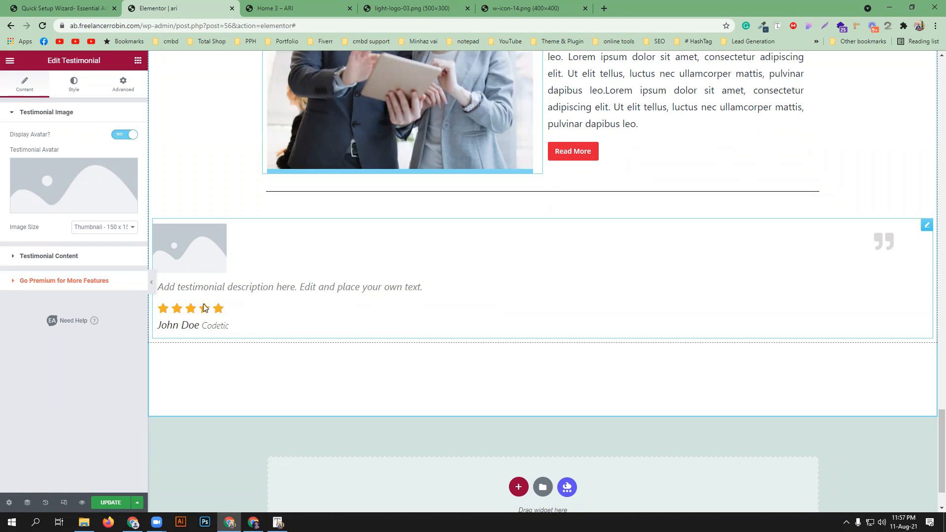
click(316, 8)
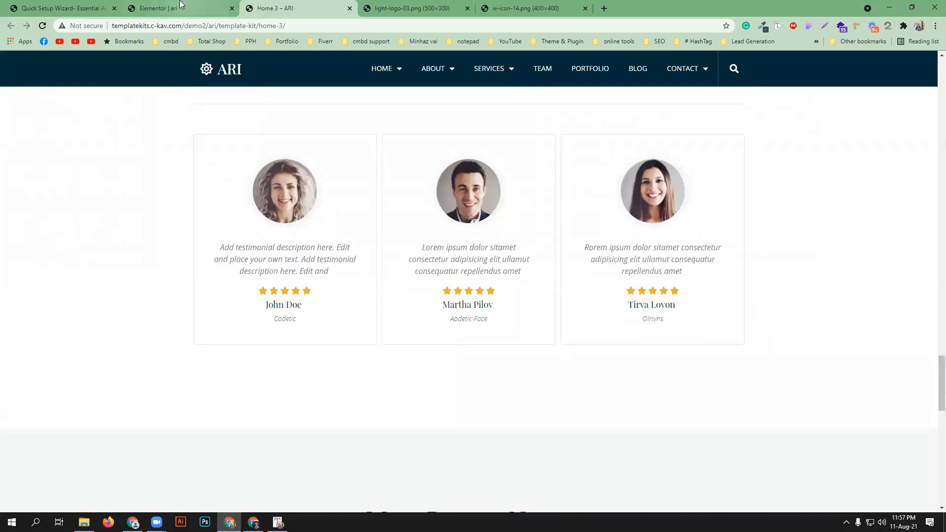
scroll(246, 270, up, 1)
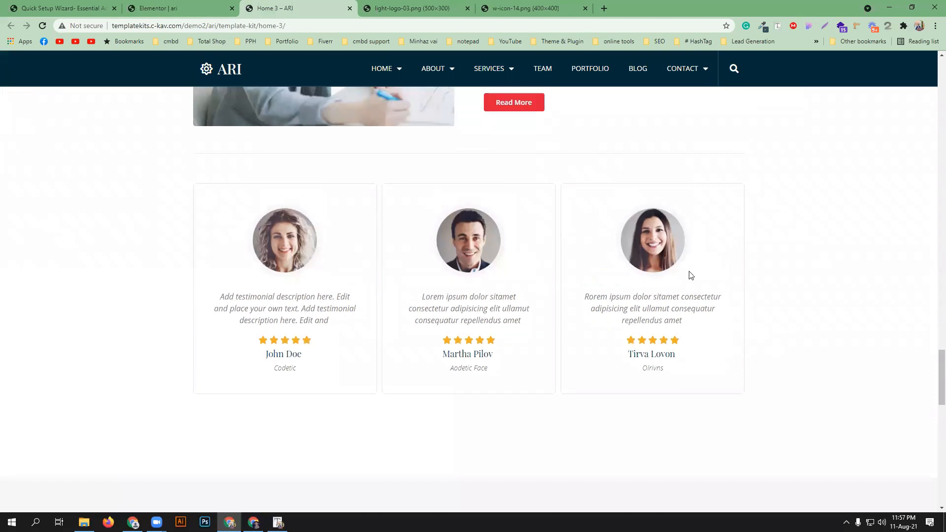
click(205, 8)
right_click(923, 229)
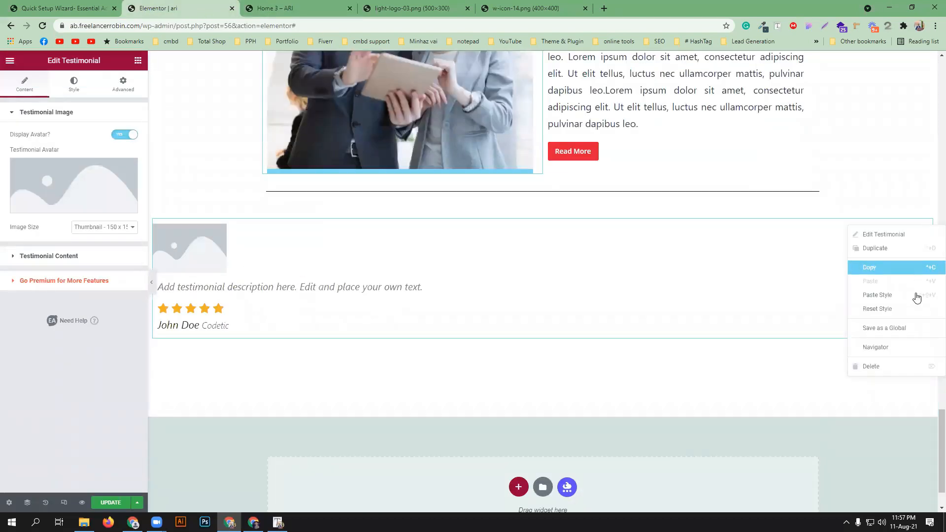
click(894, 366)
Add an inner section below the divider and place the Essential Addons Testimonial widget in its first column
drag(38, 150, 597, 269)
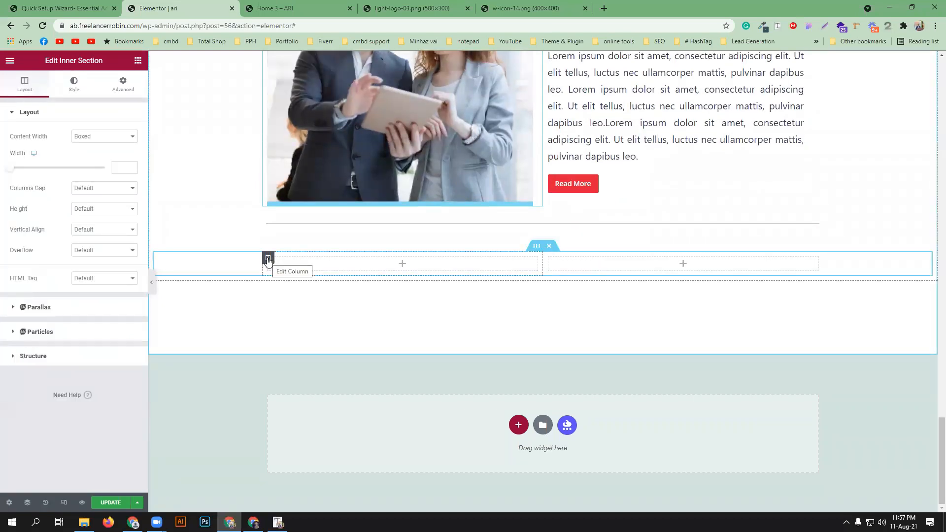
click(137, 61)
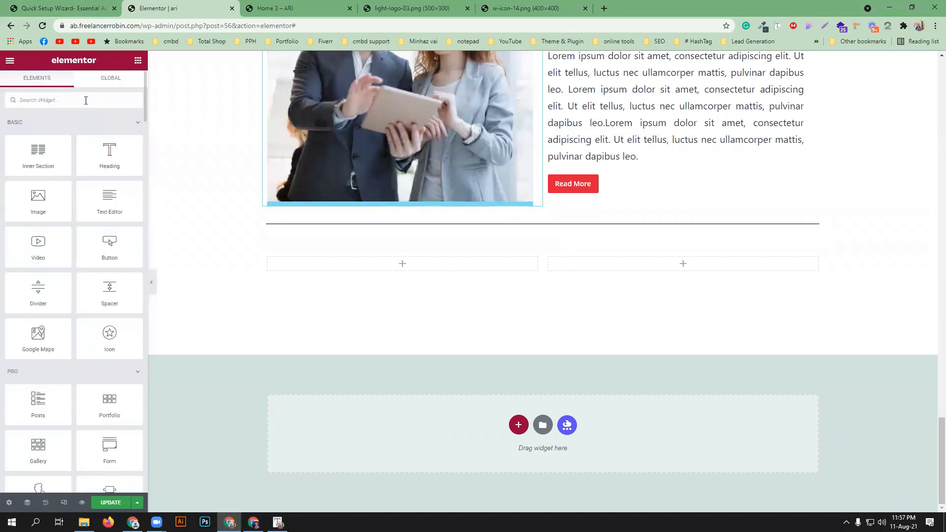
click(86, 100)
text(tes)
drag(95, 120, 468, 273)
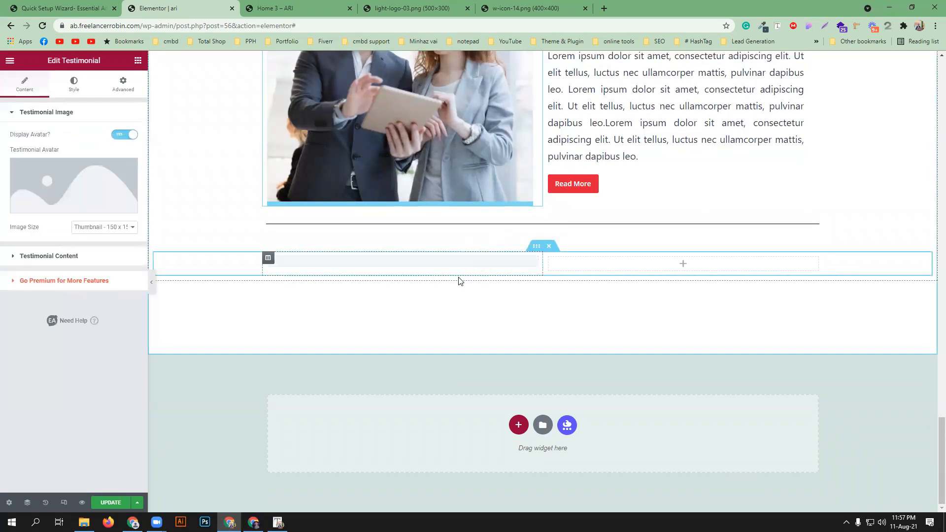
Duplicate the testimonial column twice and delete the leftover empty column to form a three-card row
right_click(269, 230)
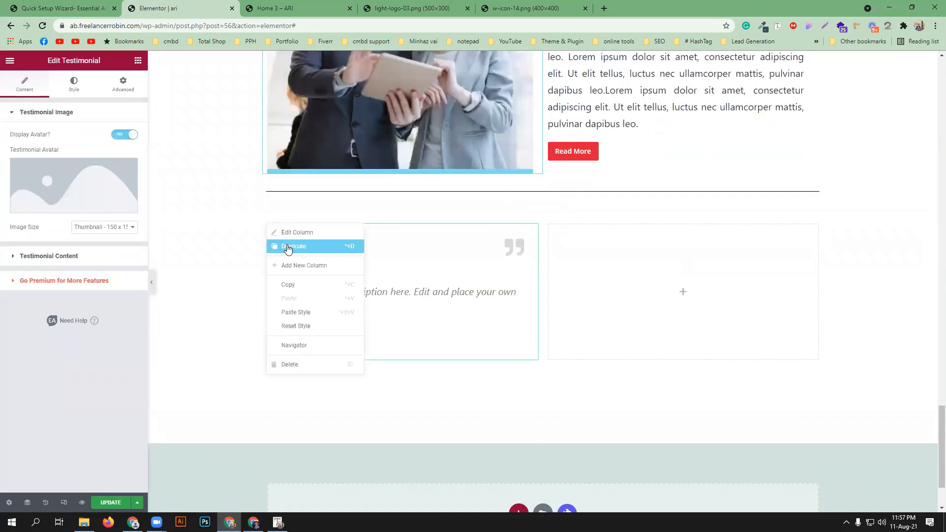
click(286, 245)
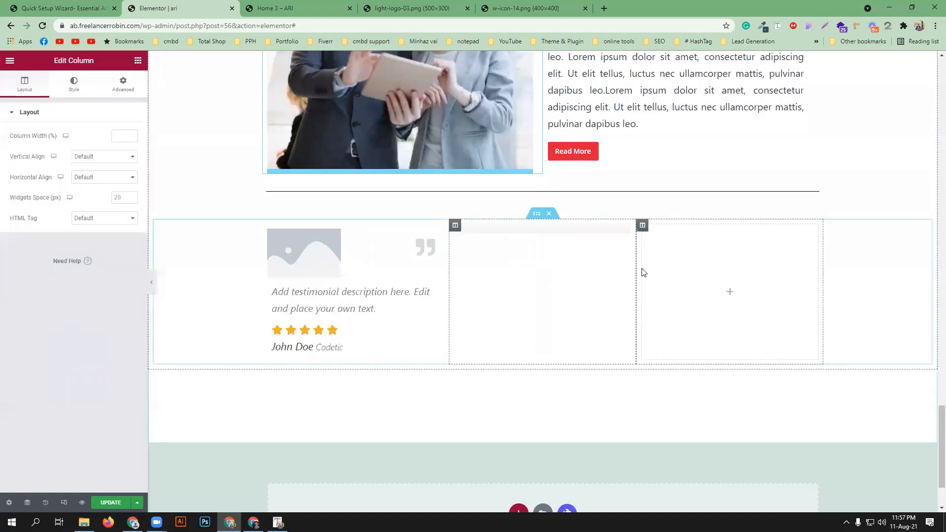
right_click(455, 224)
click(471, 246)
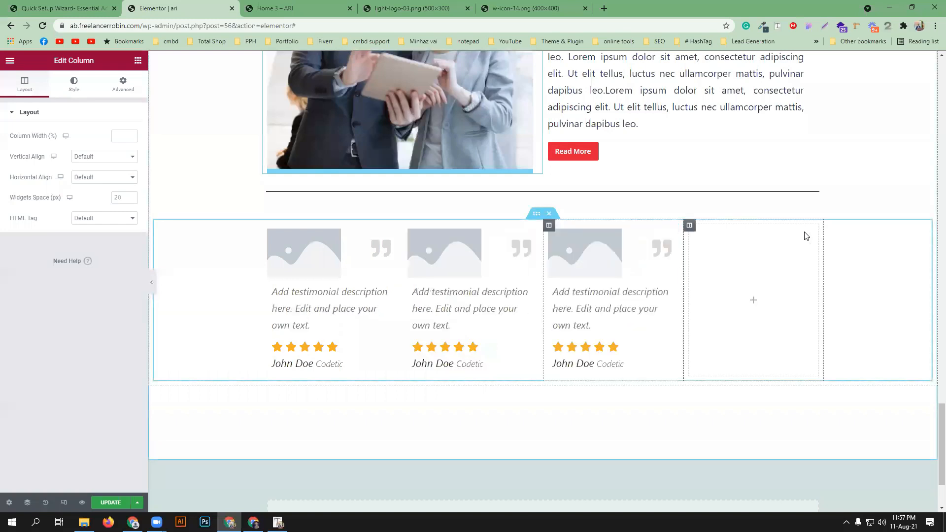
right_click(689, 225)
click(720, 371)
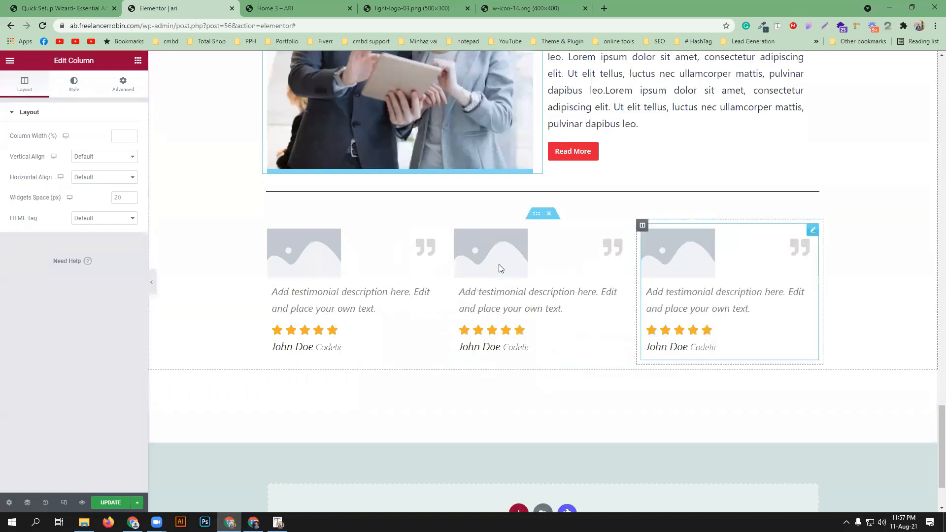
Compare the row with the reference cards and set the first testimonial's avatar to me01-1.jpg from the media library
click(285, 9)
click(178, 5)
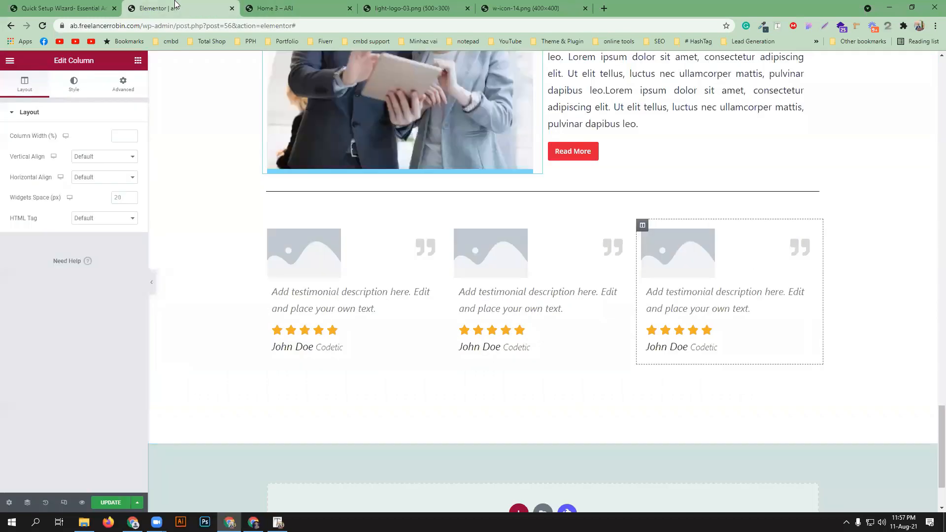
click(271, 7)
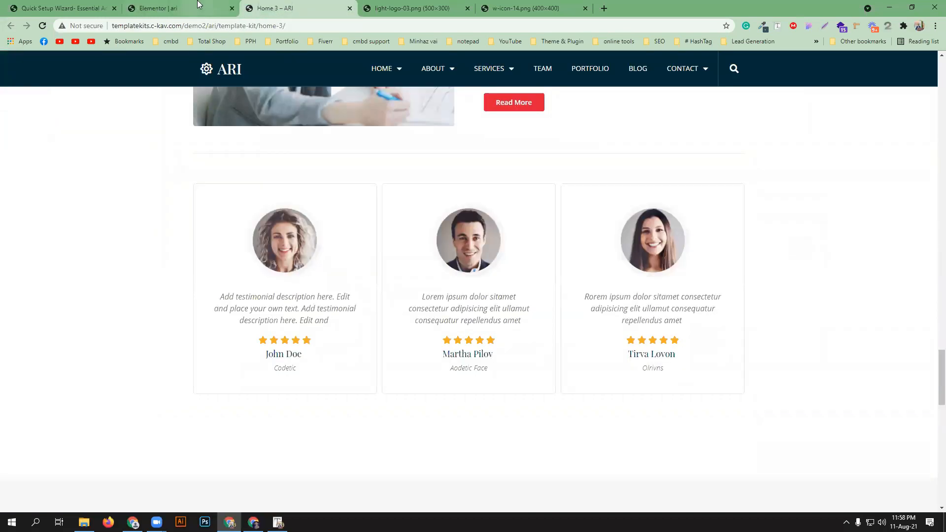
click(178, 5)
click(331, 249)
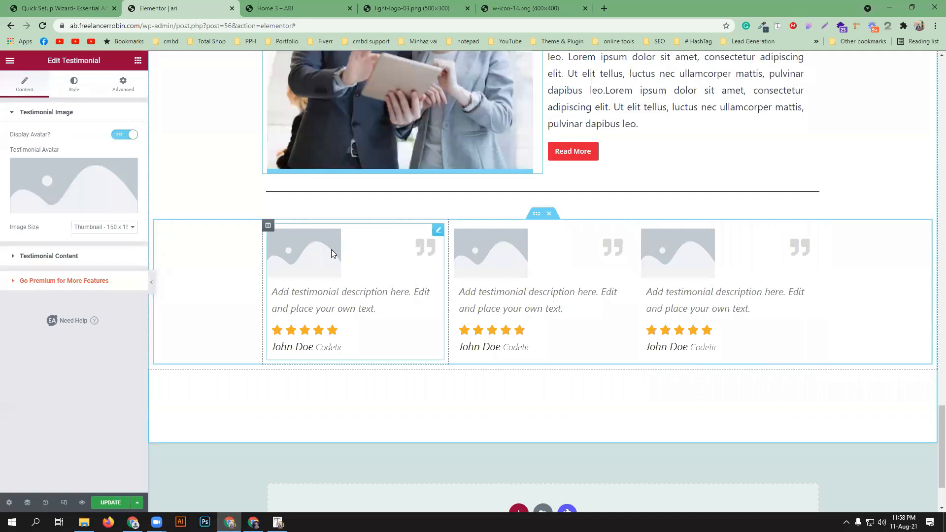
click(78, 197)
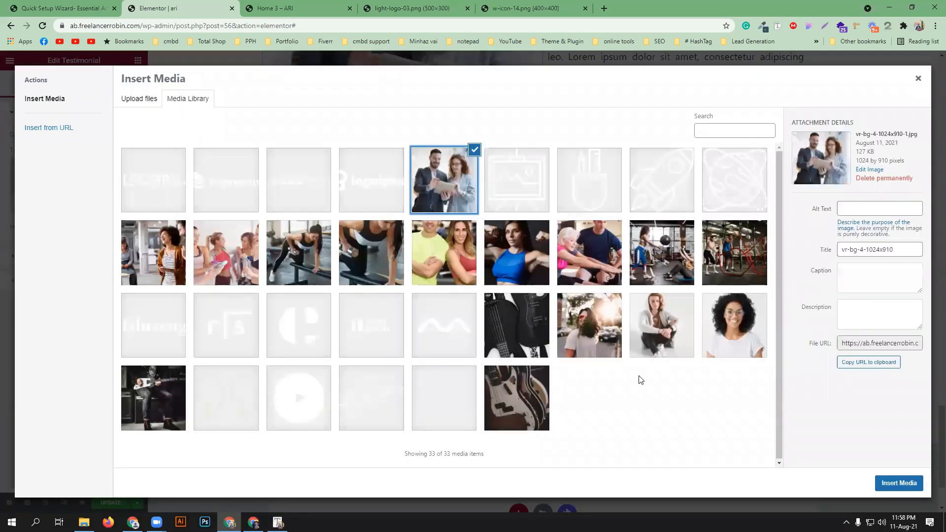
click(765, 346)
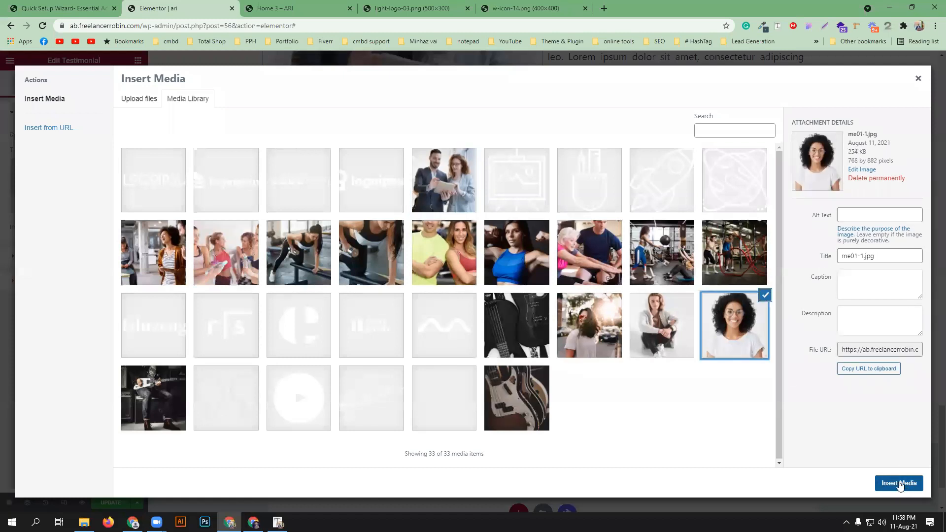
click(898, 482)
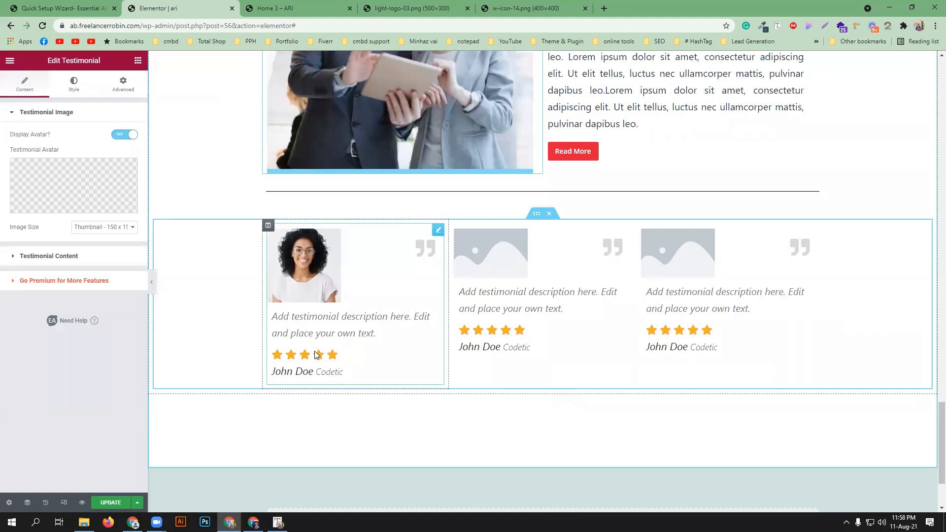
Review the first testimonial's content settings, switching its rating display off and back on
click(68, 256)
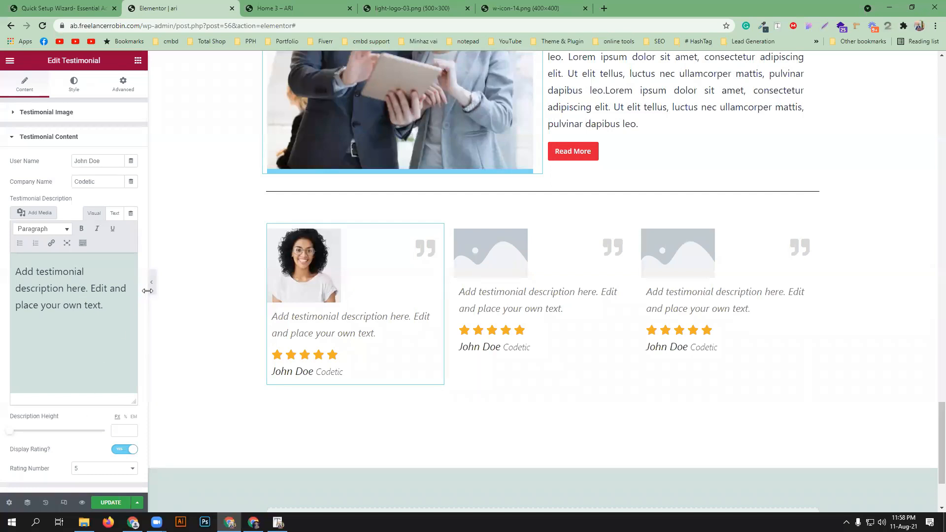
scroll(147, 365, down, 2)
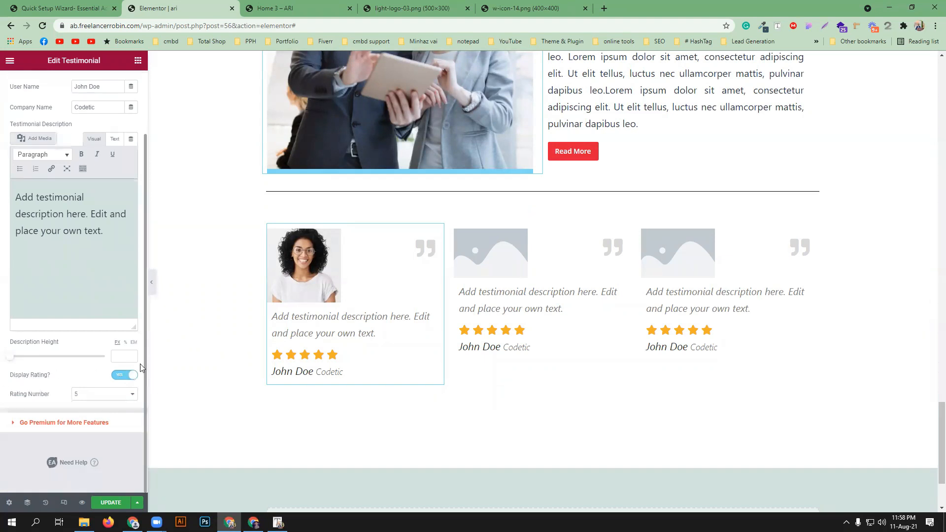
click(130, 374)
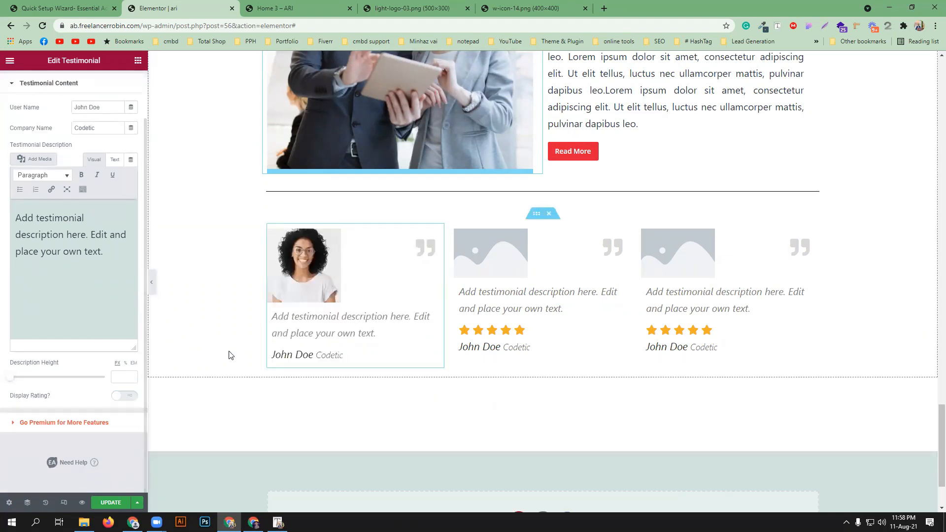
click(124, 395)
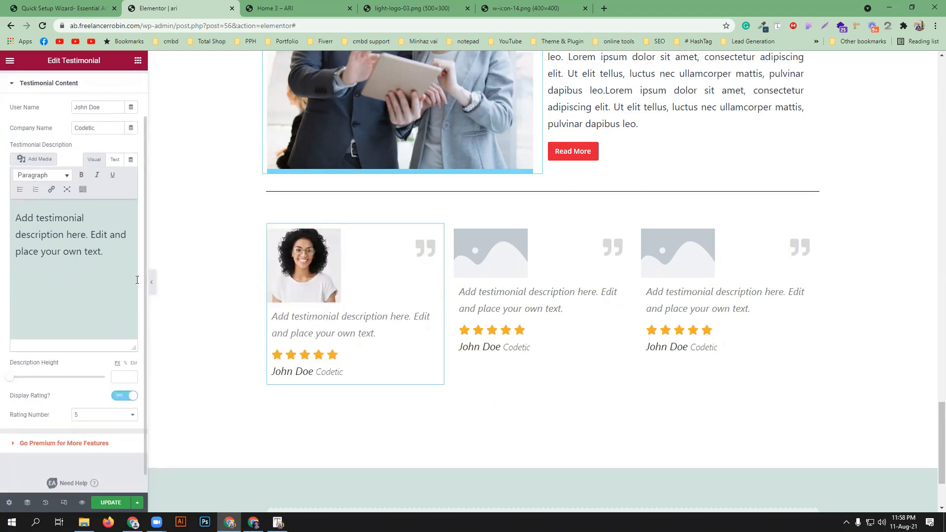
scroll(144, 275, up, 2)
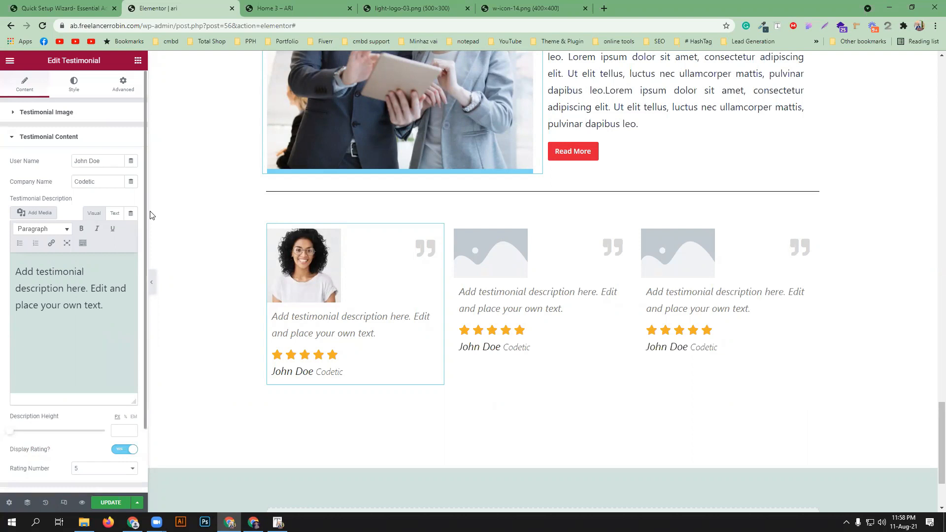
click(73, 112)
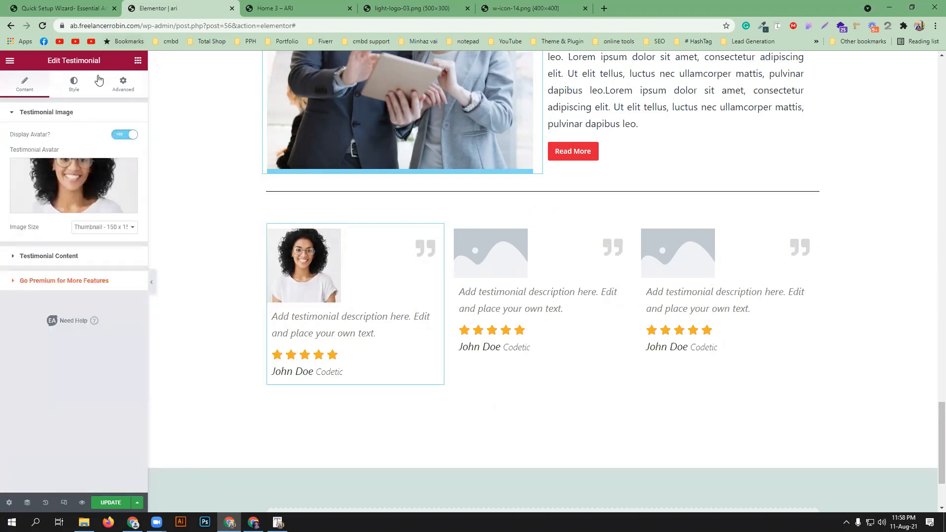
Try the Classic, Content | Icon/Image | Bio and Icon/Image | Content layout styles on the first testimonial
click(73, 88)
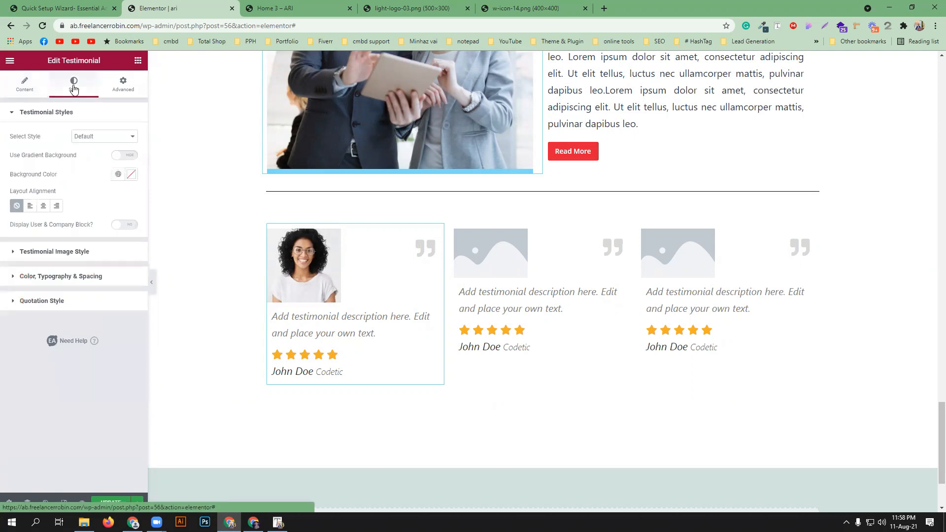
click(89, 136)
click(95, 155)
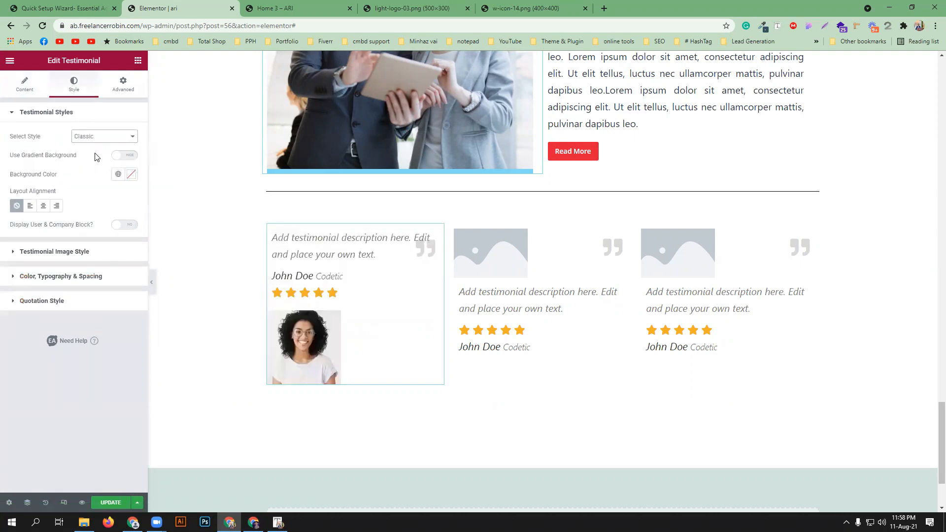
click(92, 136)
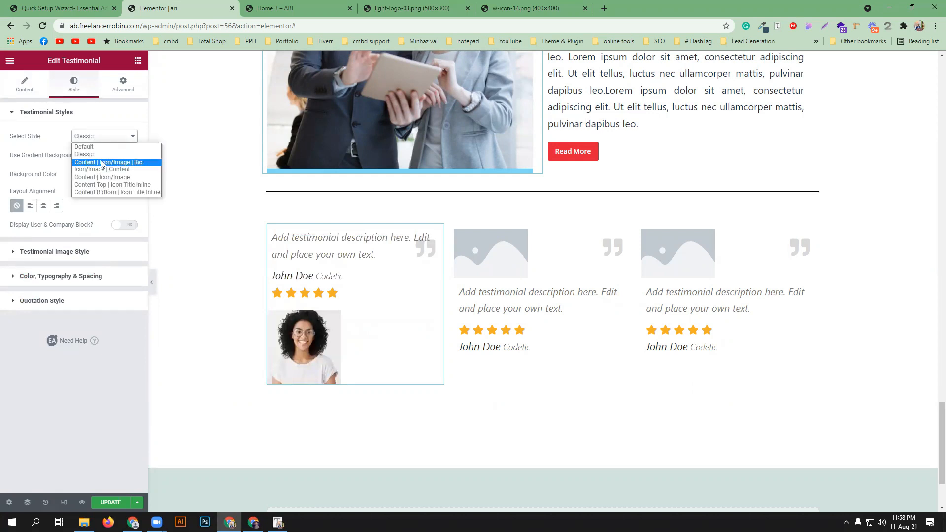
click(101, 161)
click(102, 141)
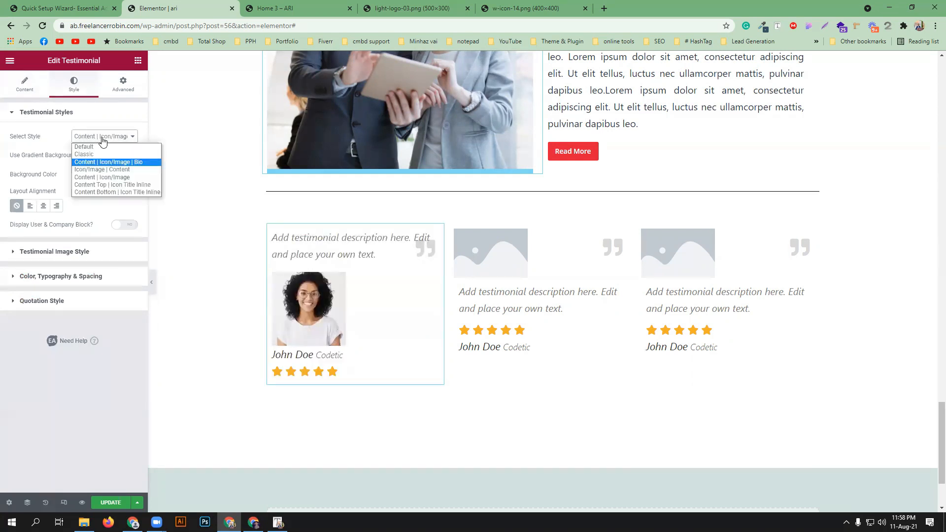
click(103, 171)
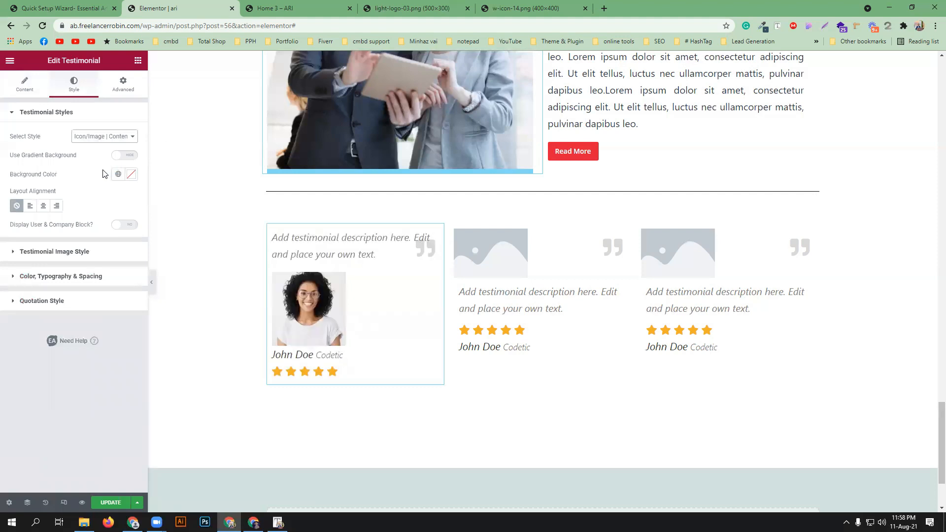
Try the Content | Icon/Image, Content Top and Content Bottom inline-title styles on the first testimonial, ending on Icon/Image | Content
click(101, 138)
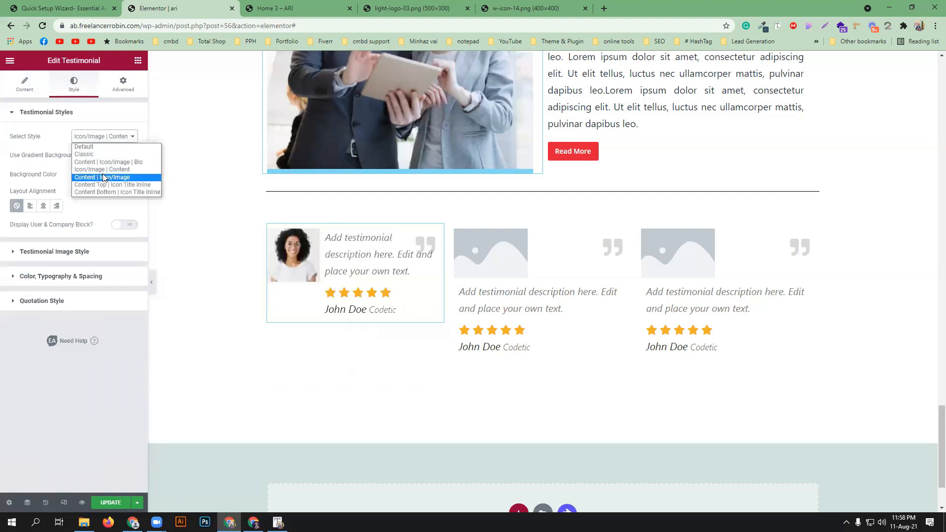
click(103, 175)
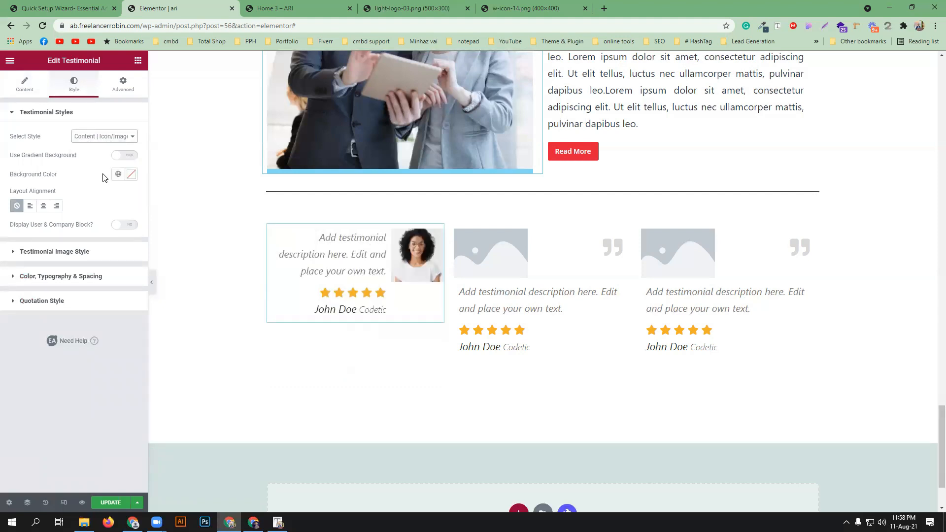
click(98, 142)
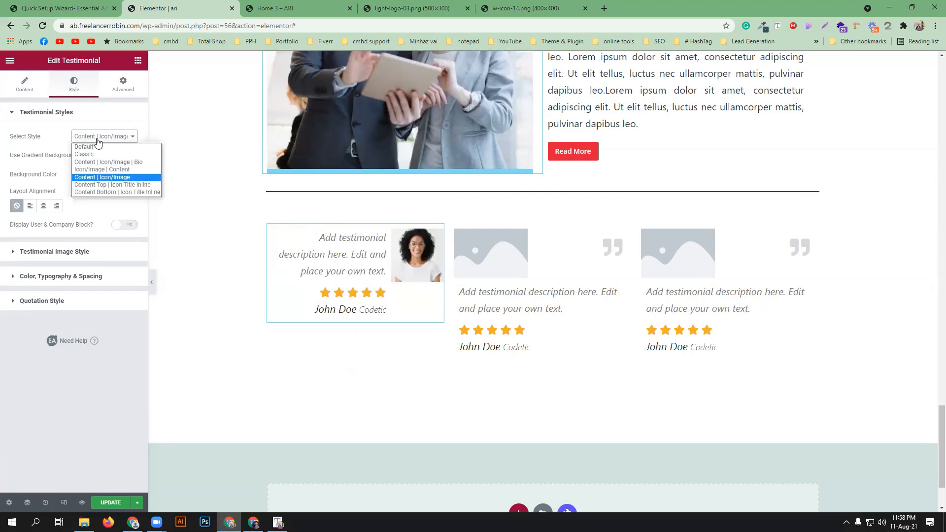
click(106, 184)
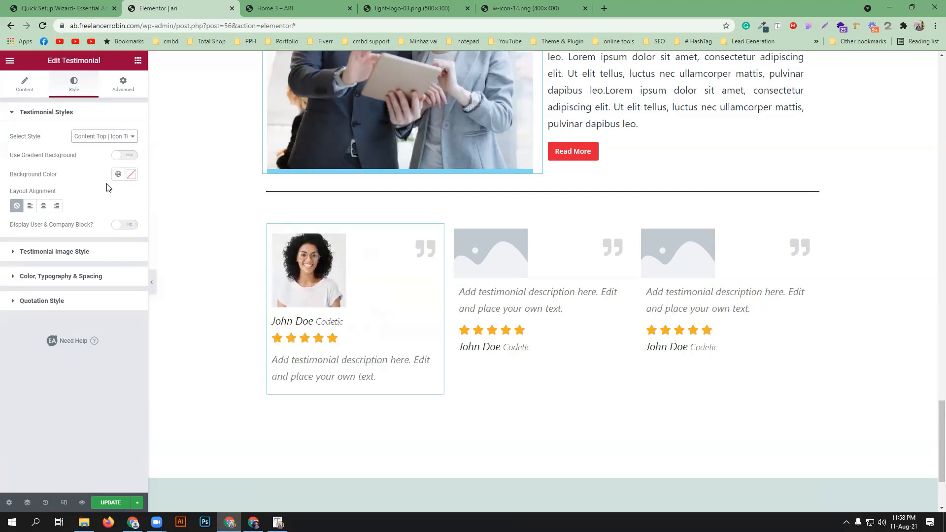
click(105, 139)
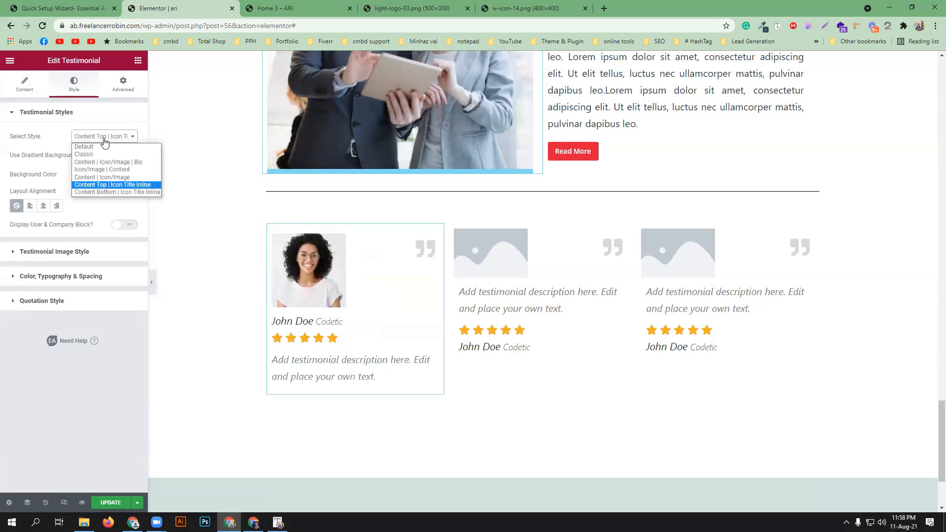
click(104, 190)
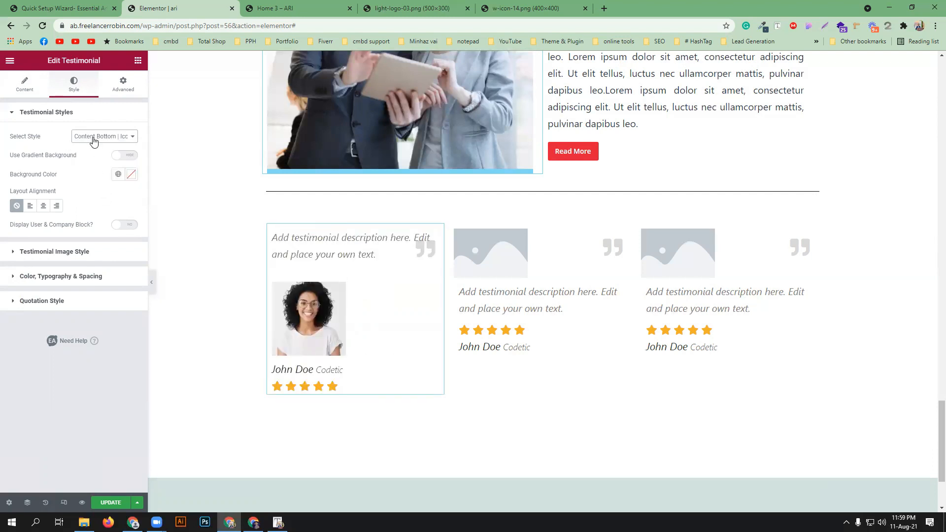
click(93, 138)
click(106, 170)
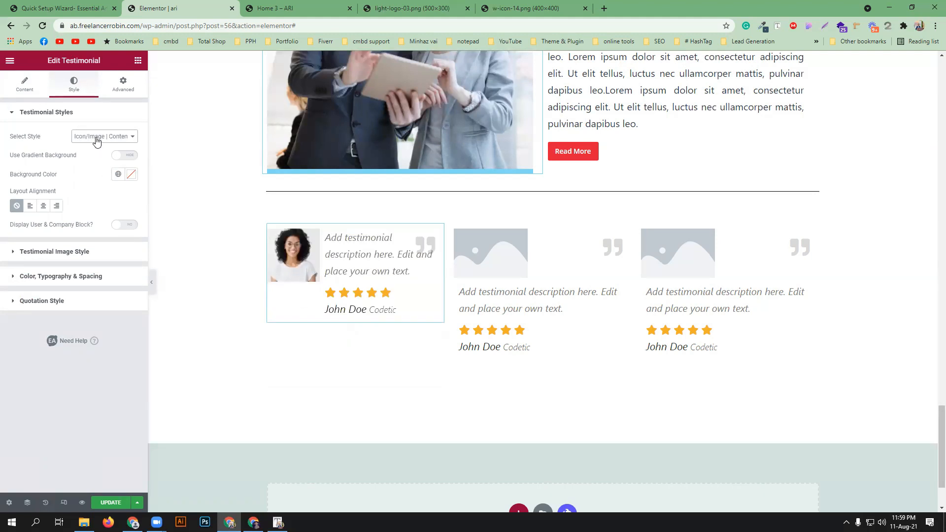
click(96, 140)
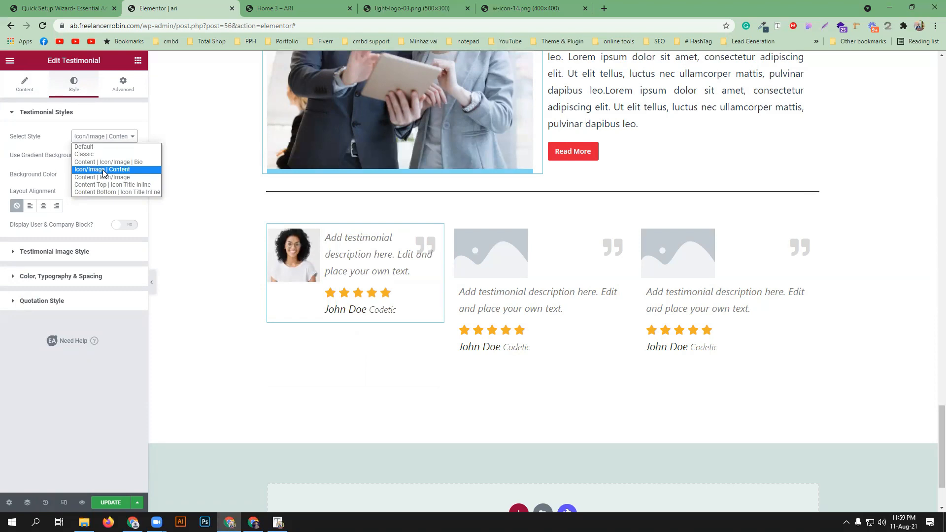
Hide the first testimonial's quotation mark by setting its color to the transparent white #FFFFFF26
click(81, 301)
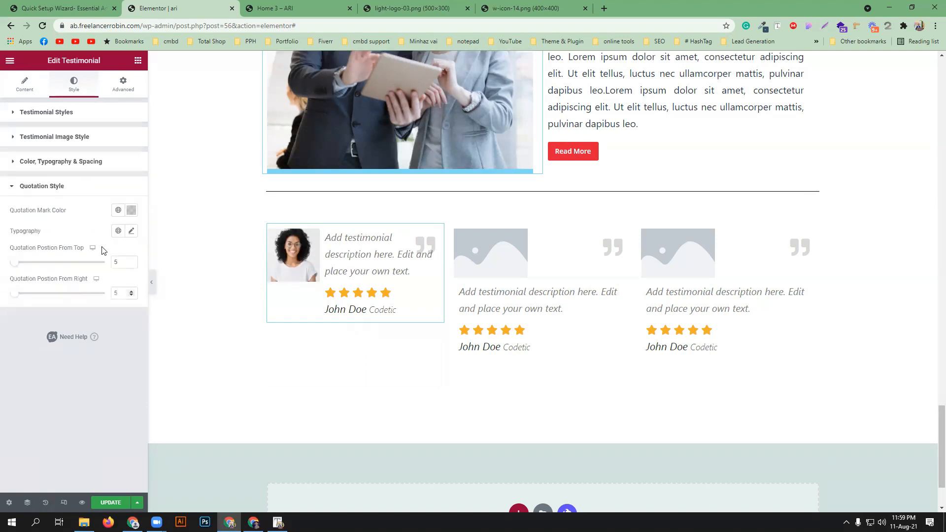
click(132, 211)
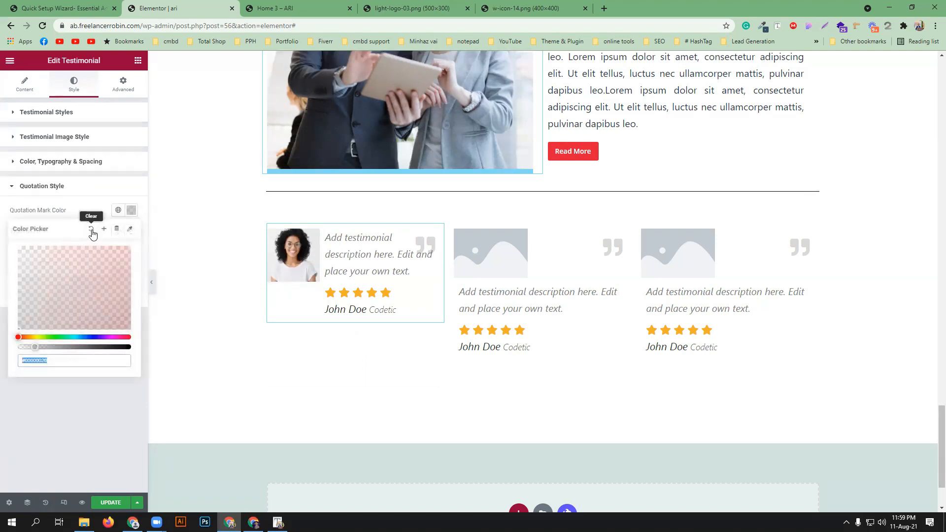
click(91, 230)
click(132, 212)
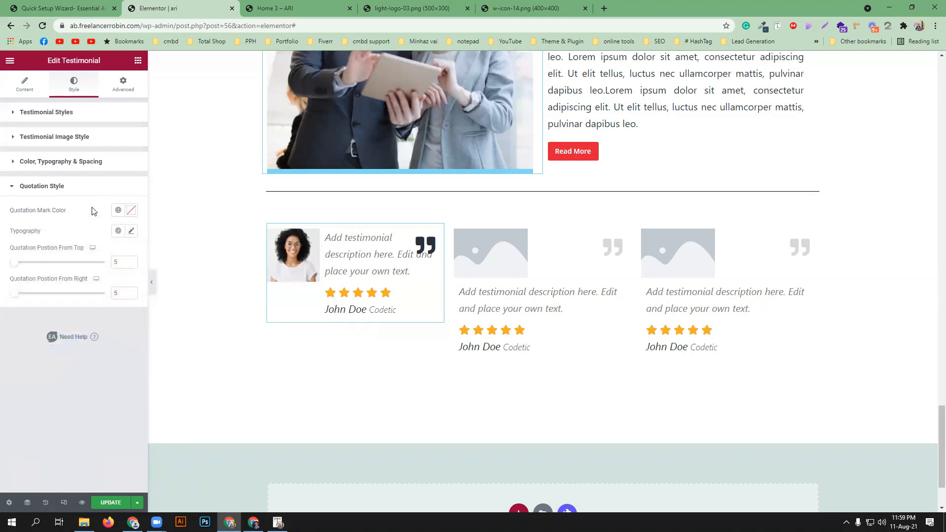
click(132, 211)
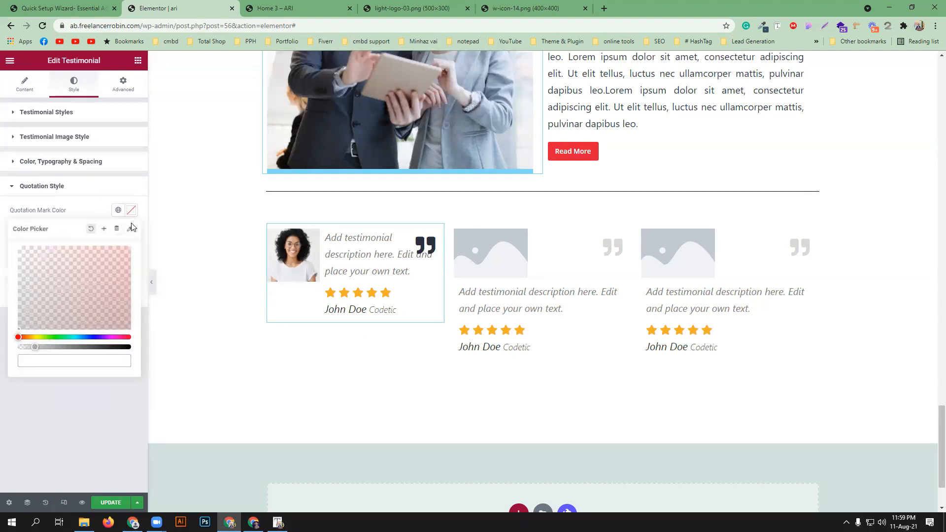
click(76, 219)
click(130, 210)
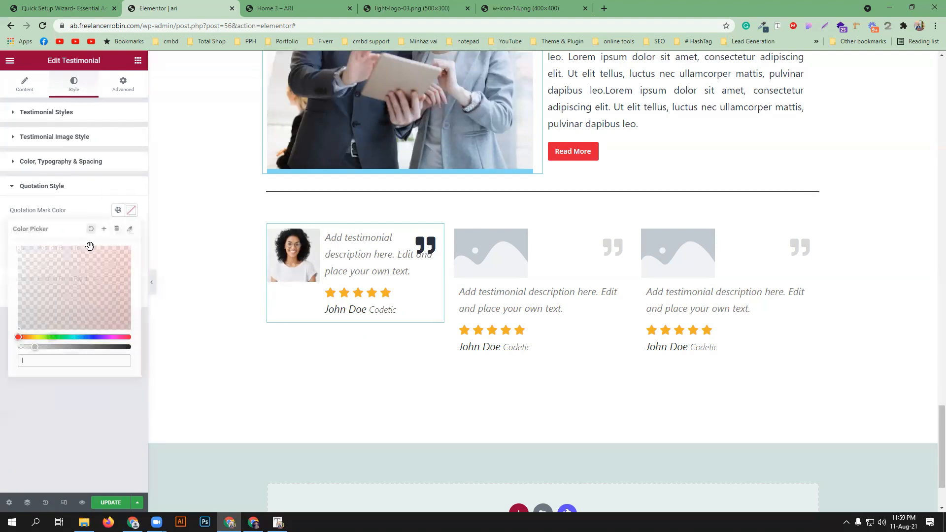
drag(38, 273, 1, 231)
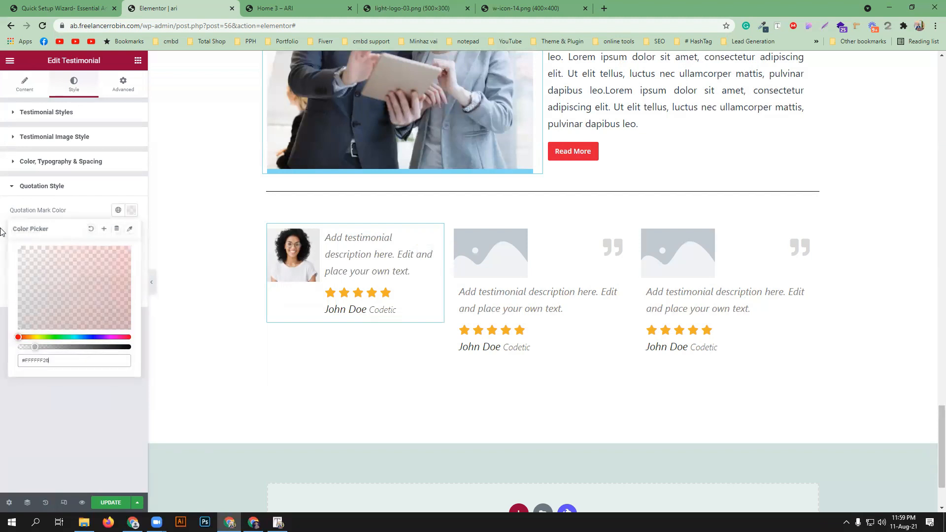
click(72, 208)
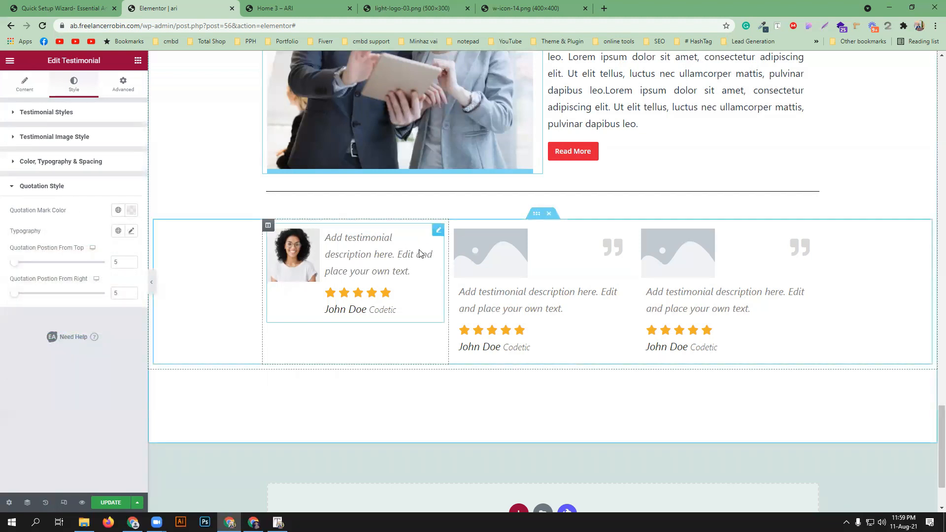
Set the first testimonial's style to Default and its layout alignment to center
click(61, 117)
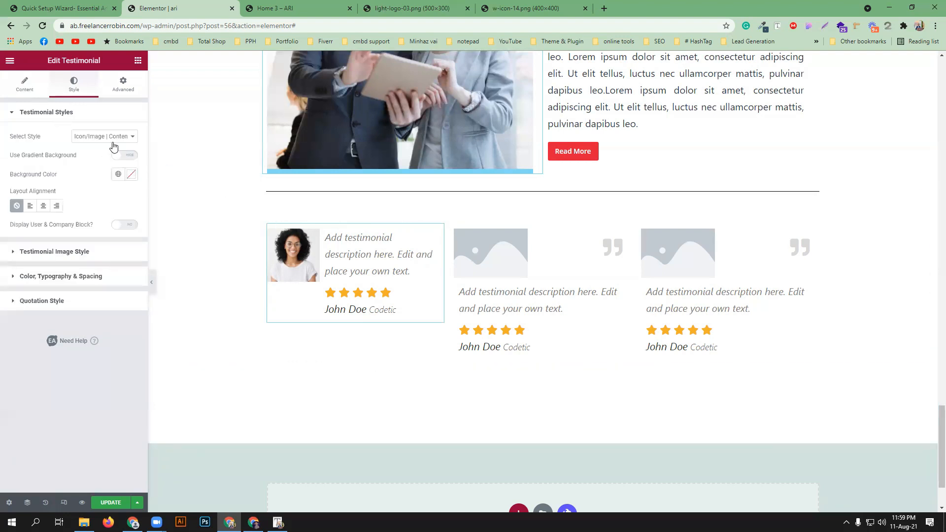
click(113, 140)
click(113, 147)
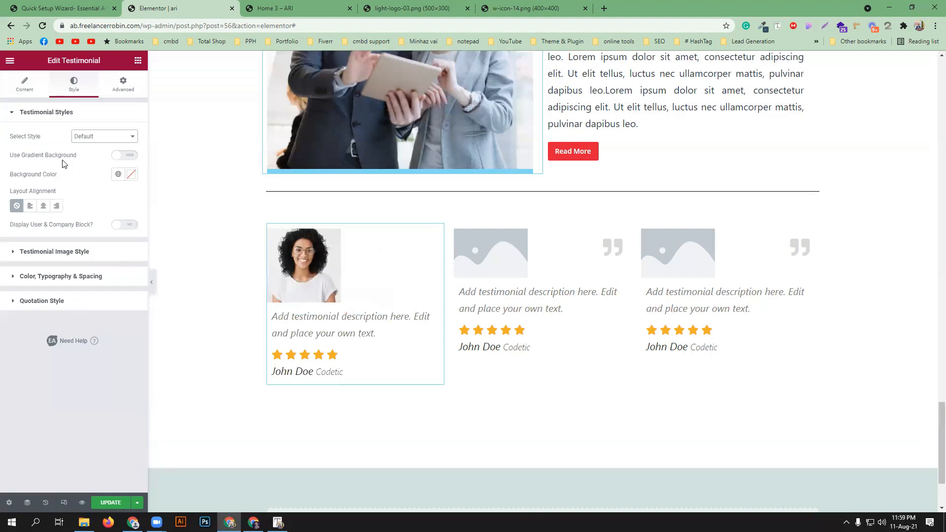
click(43, 205)
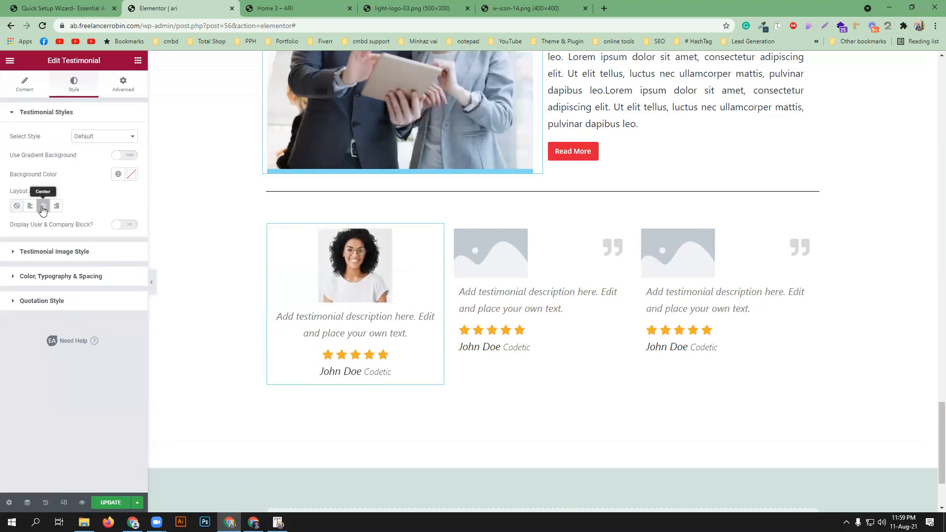
Check the reference cards and turn on the rounded avatar for the first testimonial
key(ctrl+Tab)
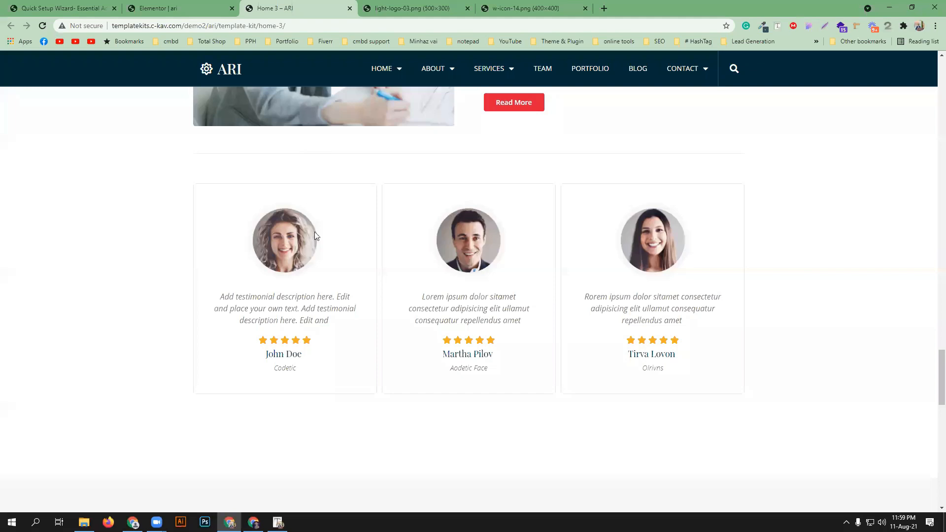
click(172, 6)
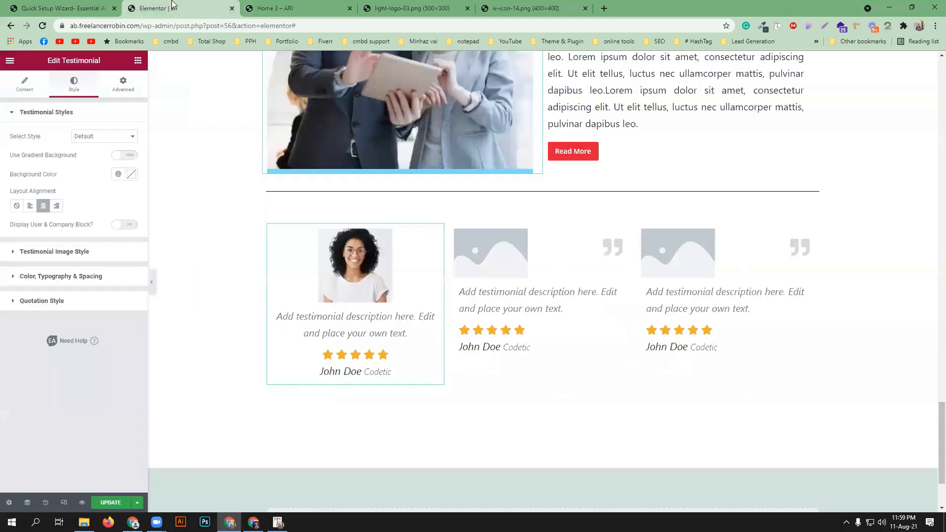
click(99, 259)
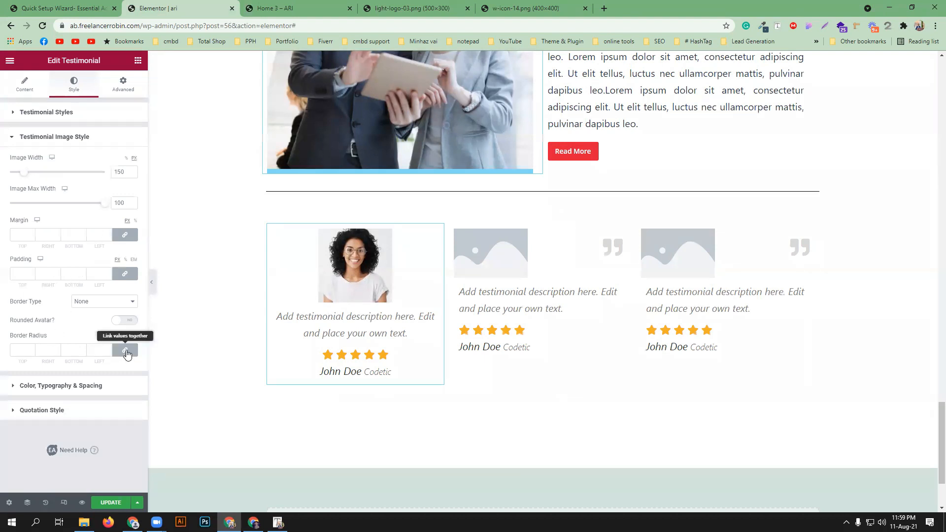
click(126, 321)
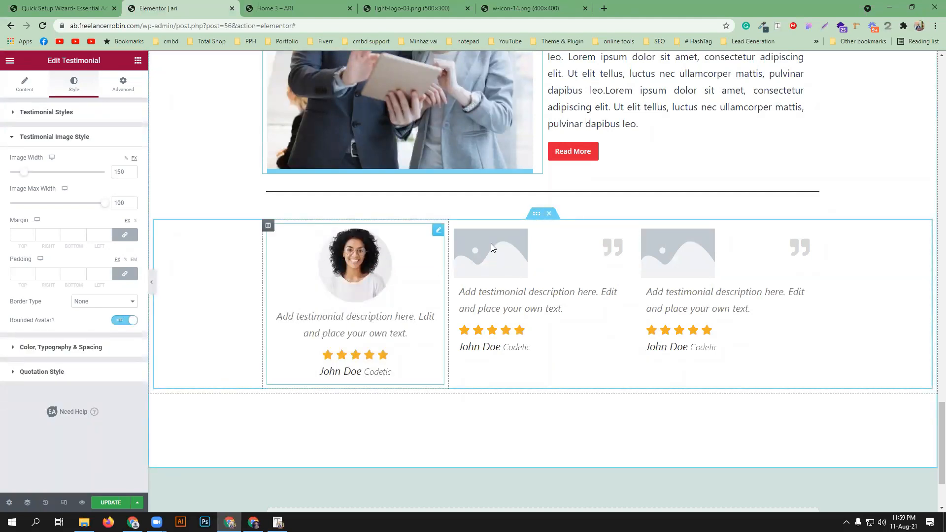
Duplicate the styled testimonial column twice and delete the two old unstyled columns to restore a three-card row
right_click(266, 226)
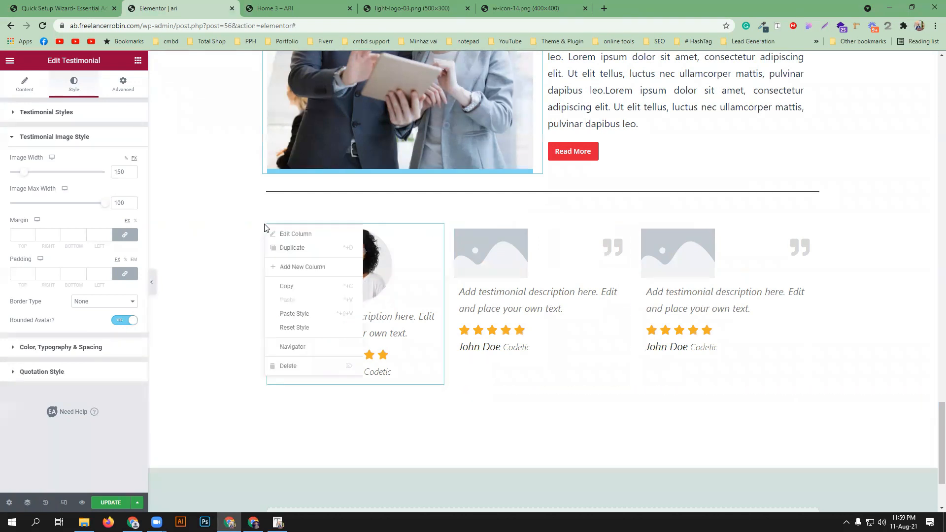
click(285, 246)
right_click(270, 228)
click(285, 250)
right_click(605, 227)
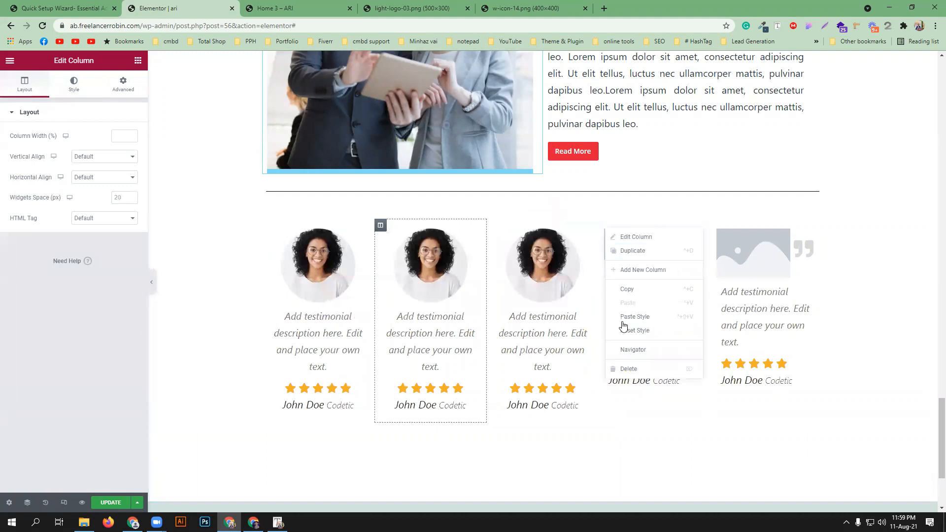
click(621, 369)
right_click(689, 225)
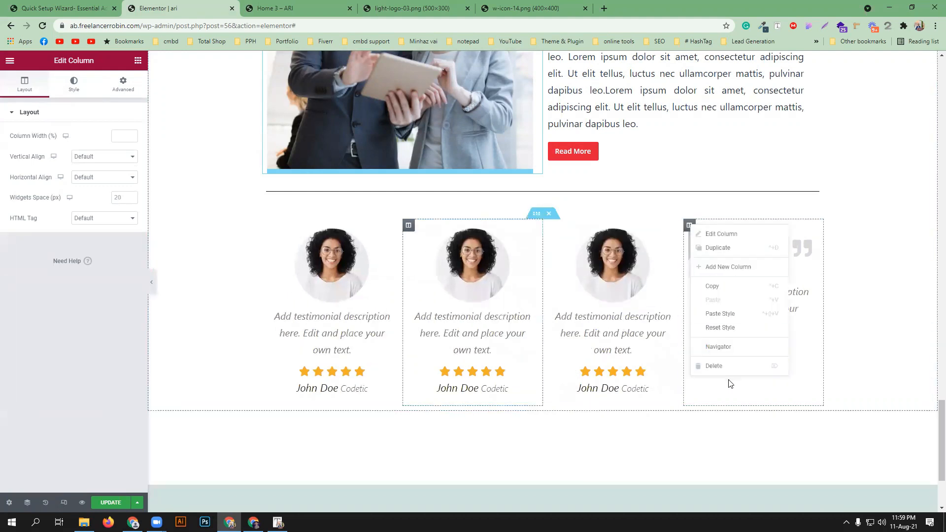
click(728, 365)
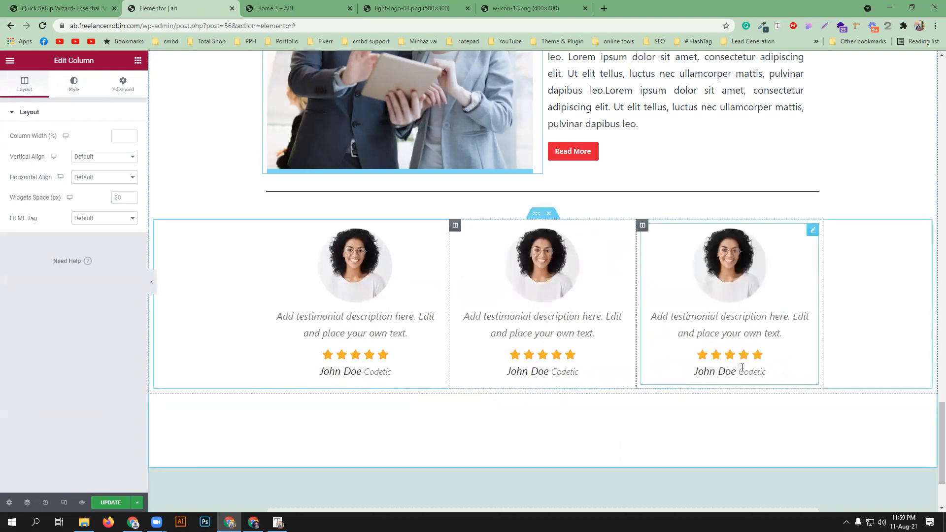
Compare the testimonial row with the bordered testimonial cards on the reference page
key(ctrl+Tab)
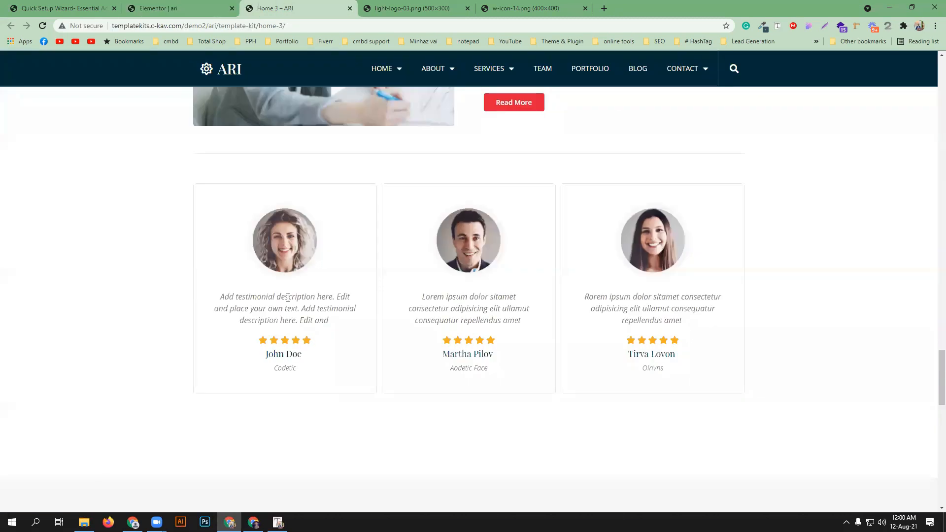
key(ctrl+shift+Tab)
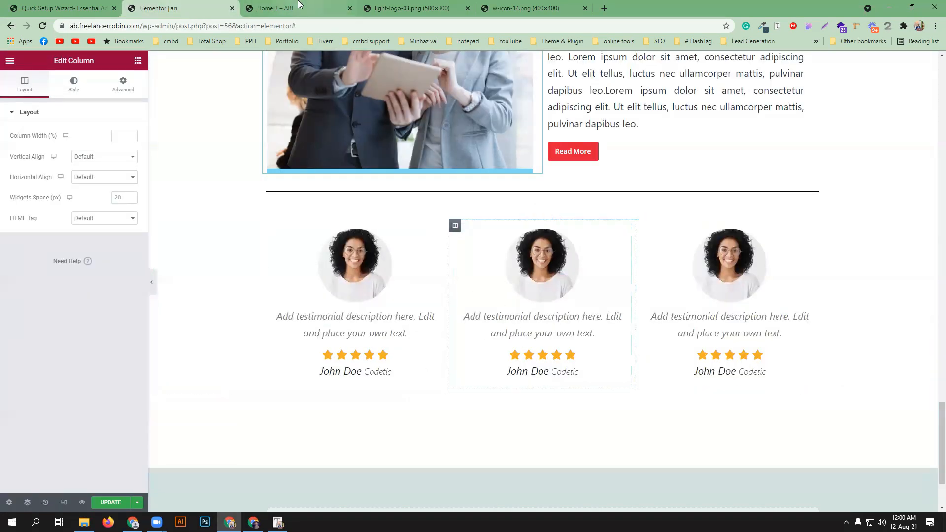
key(ctrl+Tab)
scroll(528, 338, down, 2)
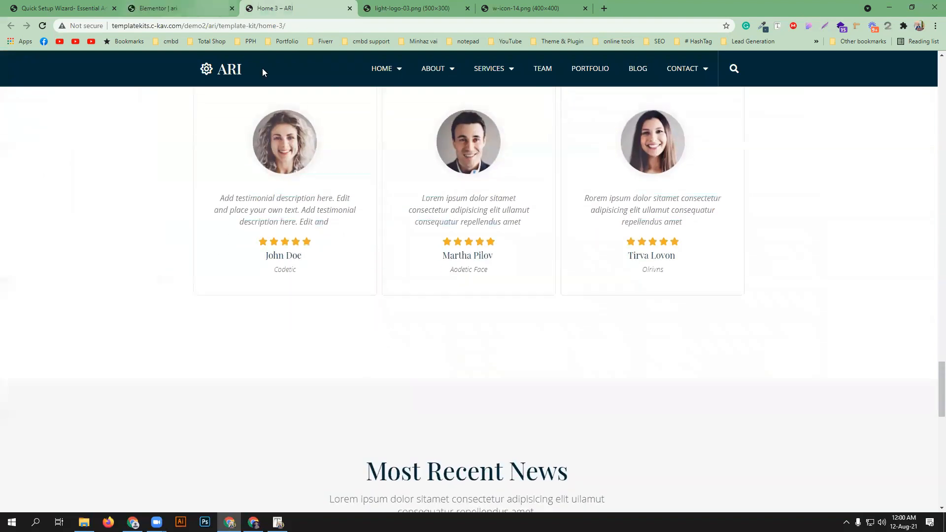
scroll(232, 174, up, 2)
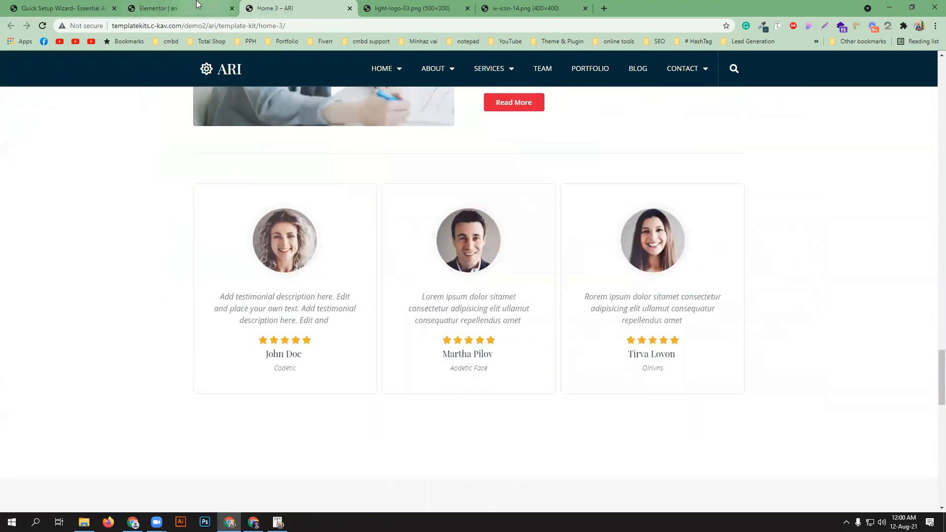
Return to the Elementor editor and set the first testimonial column's border type to Solid
click(217, 7)
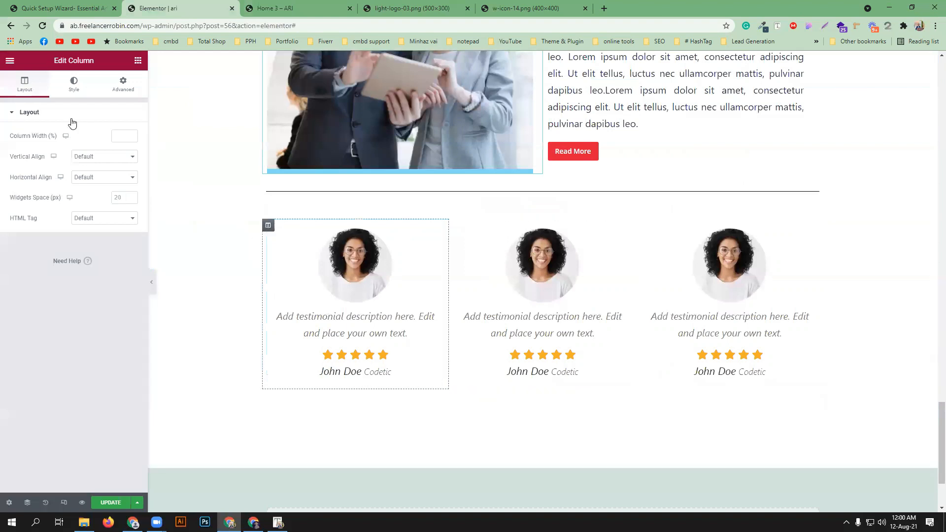
click(74, 84)
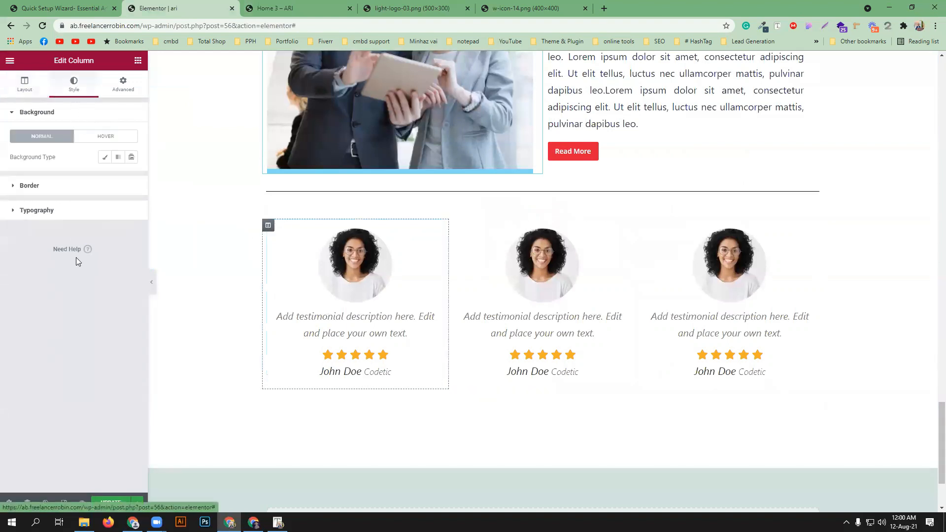
click(59, 189)
click(121, 183)
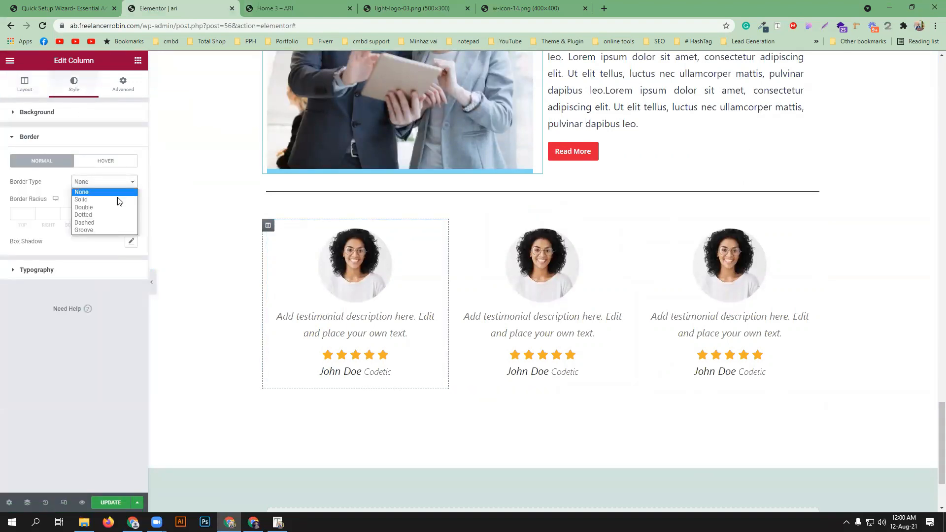
click(116, 195)
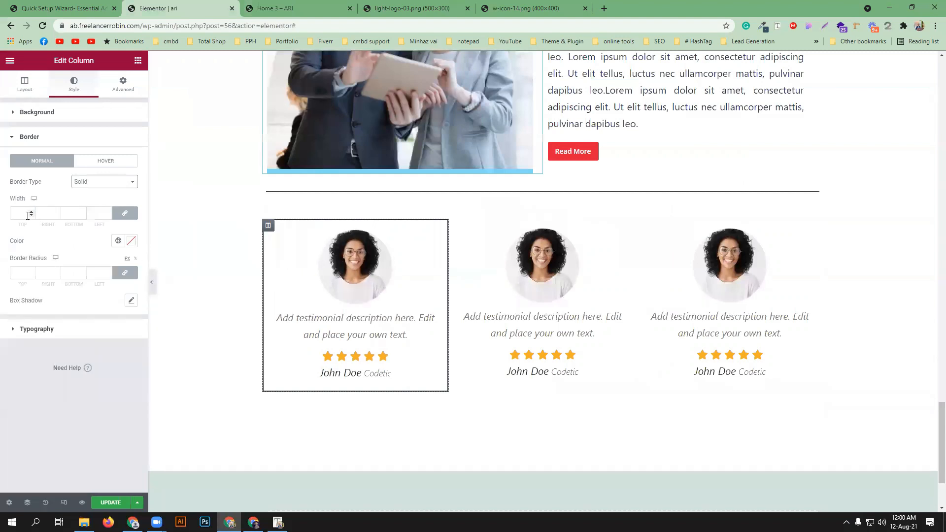
Sample the card border color on the reference page and apply it, #E5E5E5, as the first testimonial column's border color
click(251, 5)
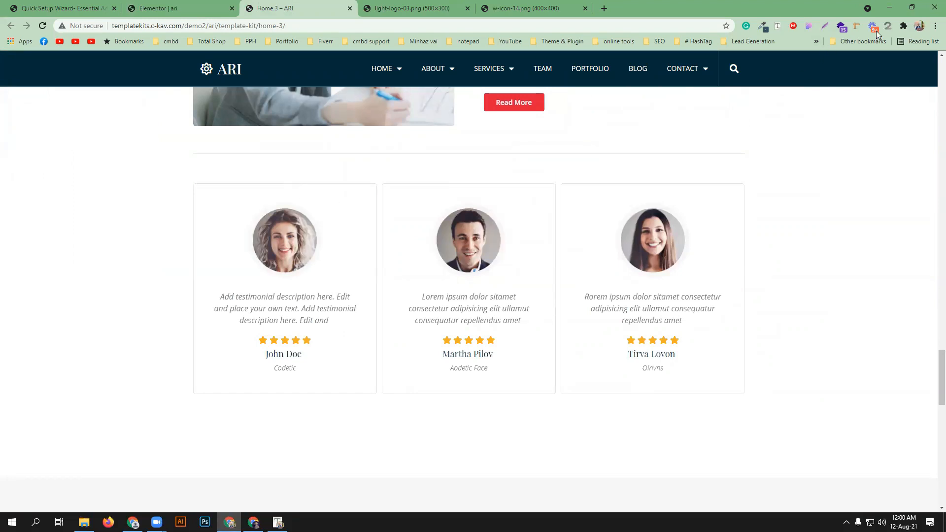
click(764, 22)
click(709, 38)
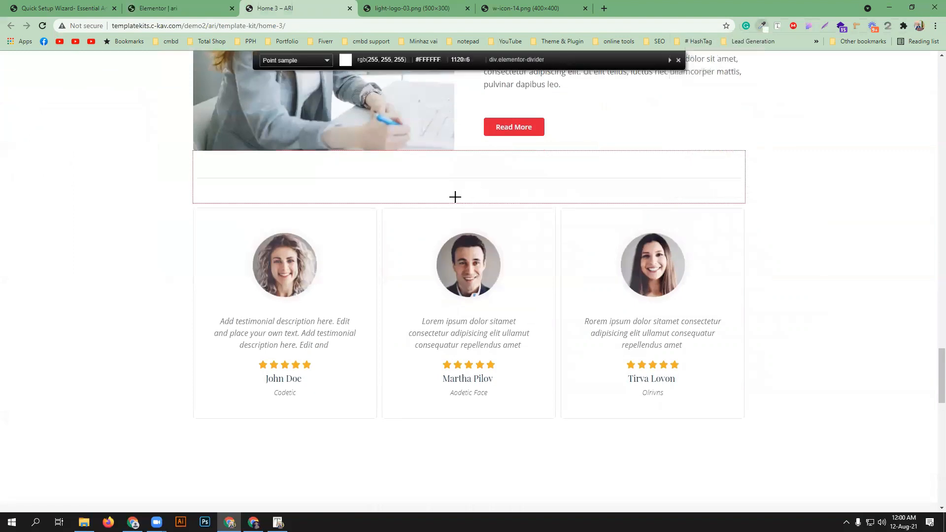
click(366, 207)
click(232, 9)
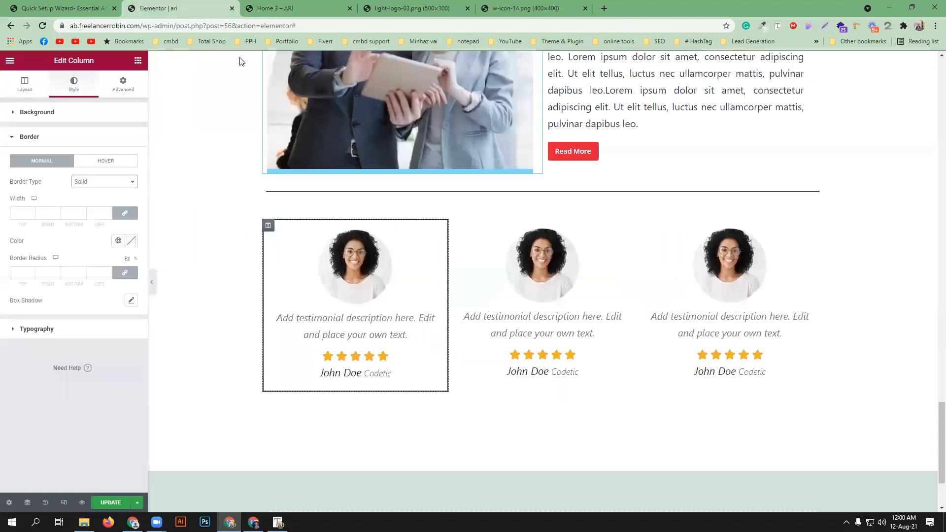
click(131, 240)
key(ctrl+v)
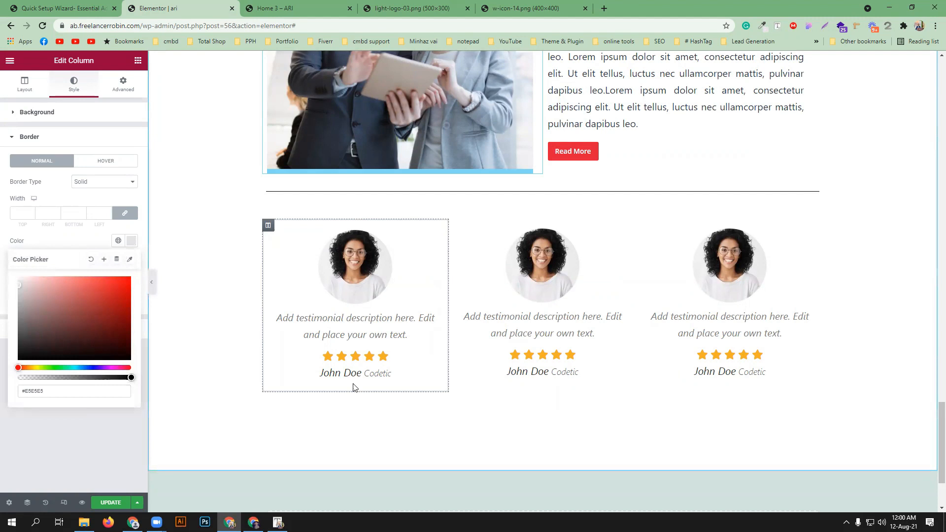
Duplicate the bordered testimonial column twice and delete the two remaining borderless columns
right_click(268, 226)
click(300, 248)
right_click(268, 225)
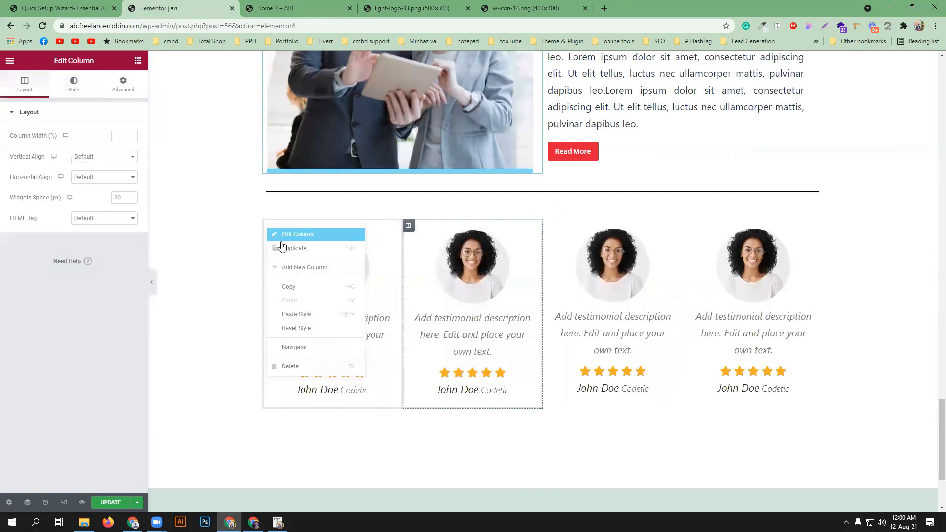
click(300, 247)
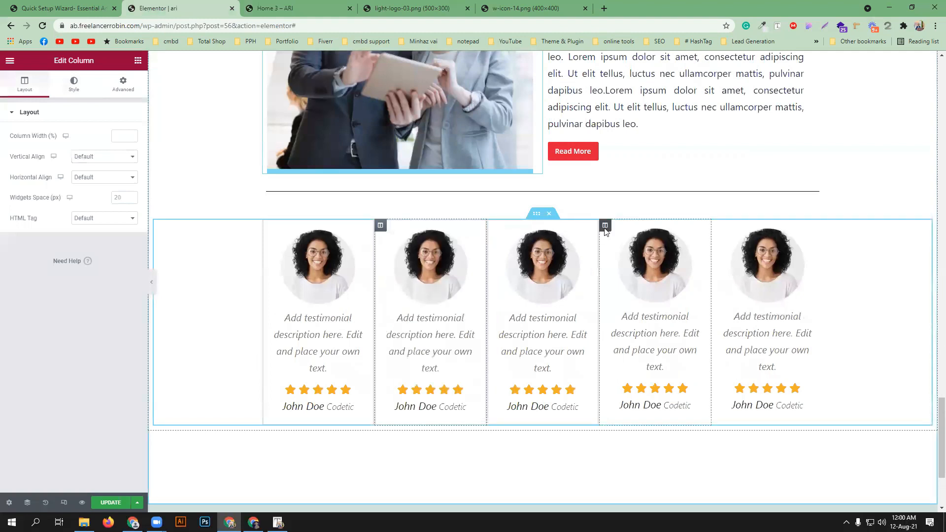
right_click(606, 231)
click(636, 368)
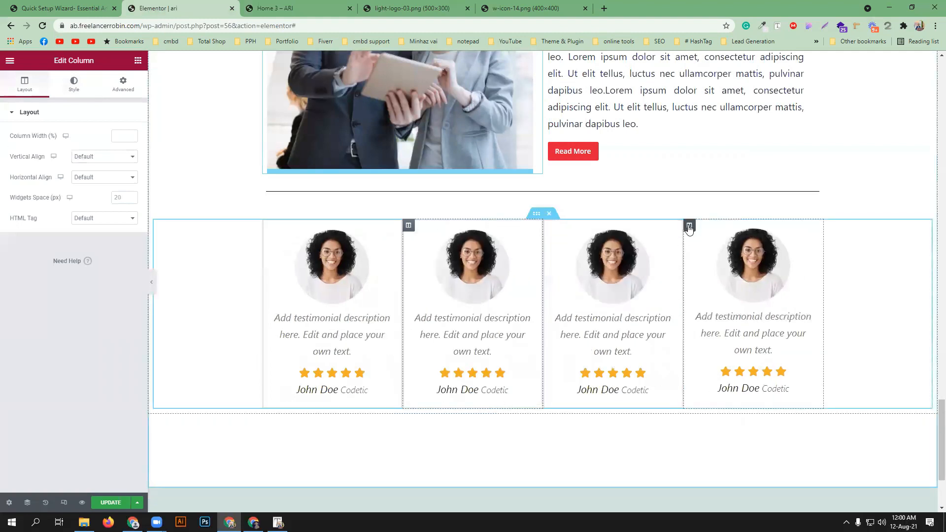
right_click(688, 228)
click(718, 365)
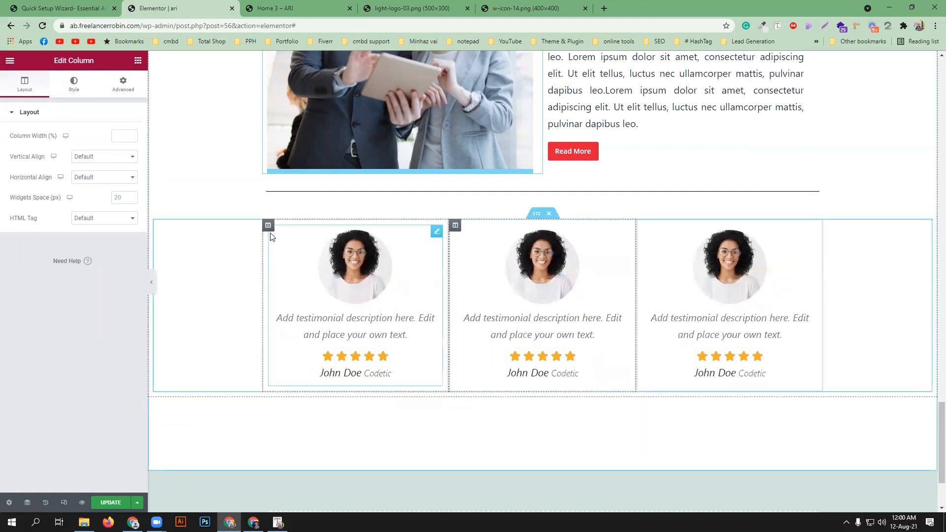
Compare the three bordered testimonial columns with the card row on the reference page
click(312, 5)
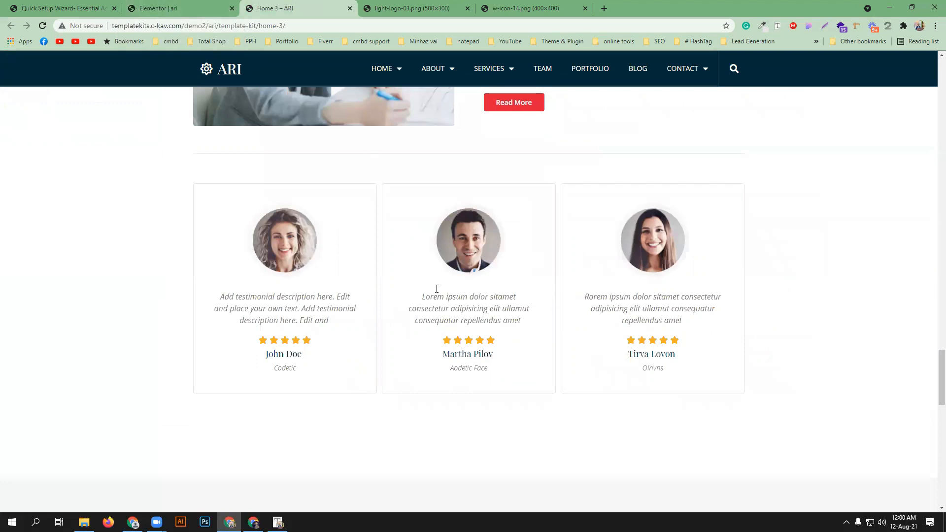
click(207, 6)
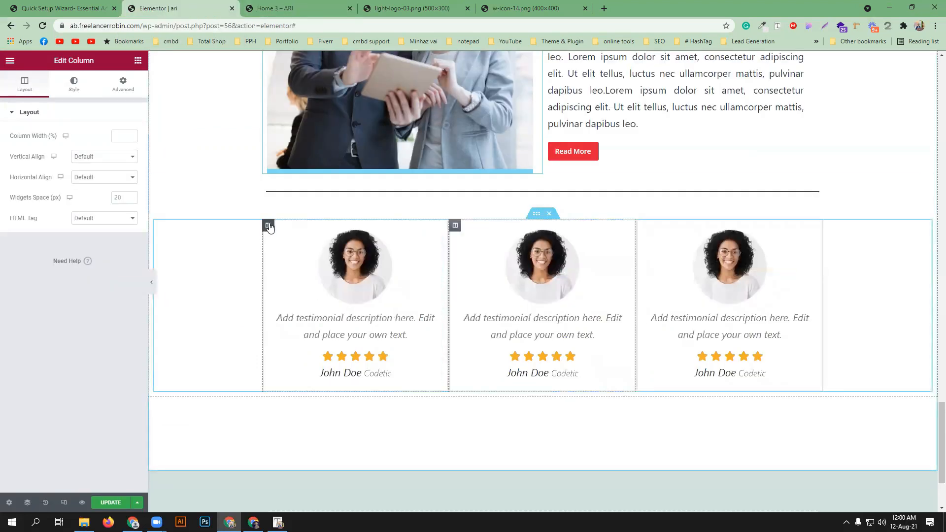
Unlink the first testimonial column's margins and set its right margin to 5 px
click(268, 225)
click(122, 87)
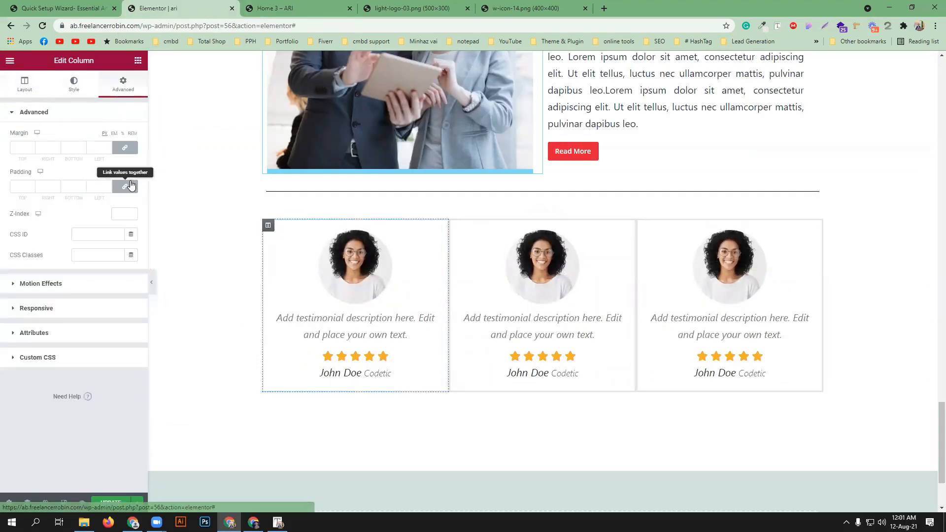
click(43, 147)
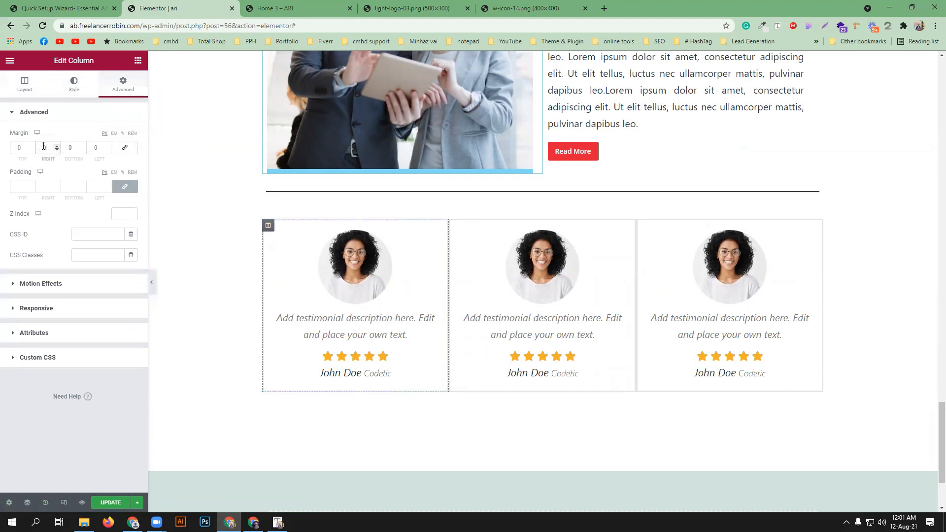
text(5)
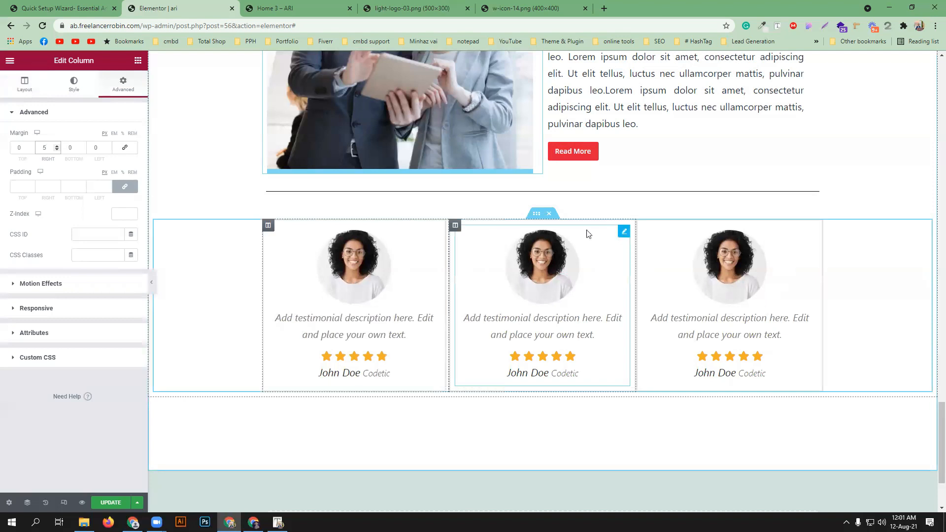
Unlink the second testimonial column's margins and set its right margin to 5 px
click(454, 228)
click(123, 84)
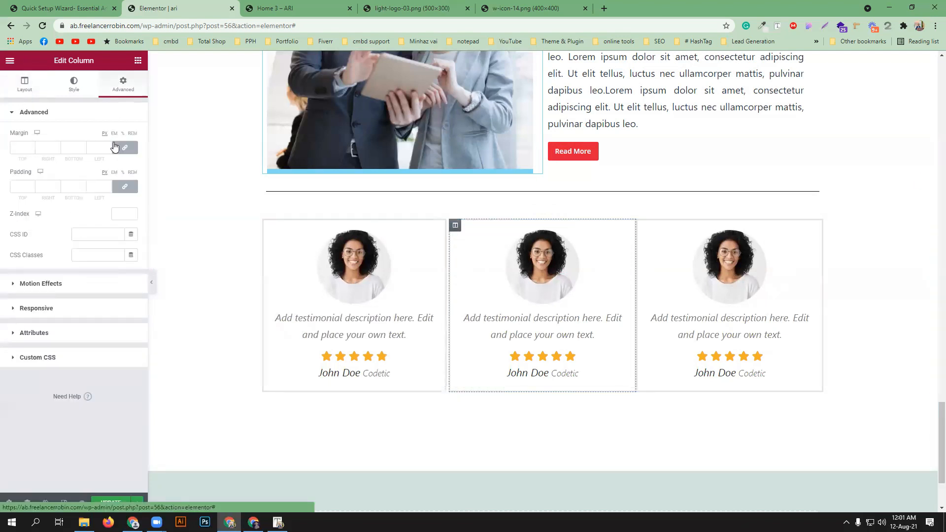
click(126, 147)
drag(49, 148, 41, 144)
text(5)
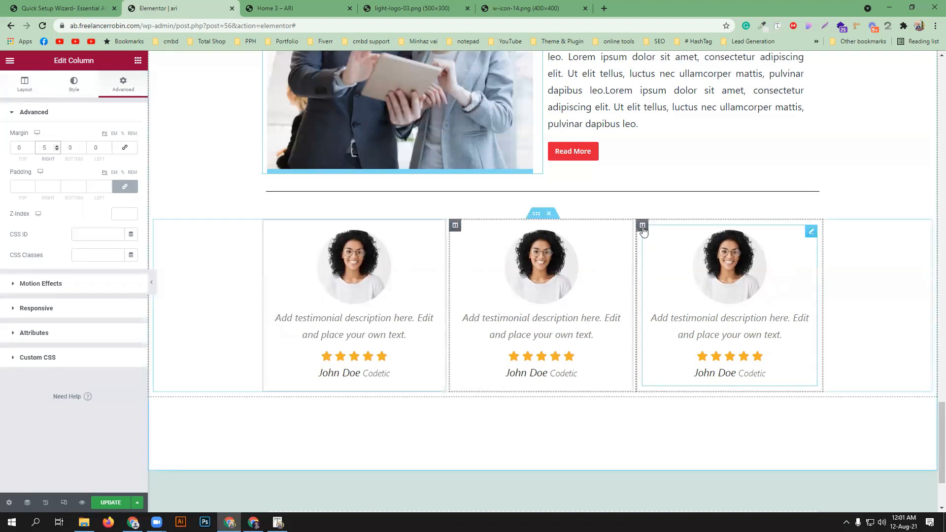
Unlink the third testimonial column's margins and set its right margin to 5 px
click(643, 229)
click(125, 84)
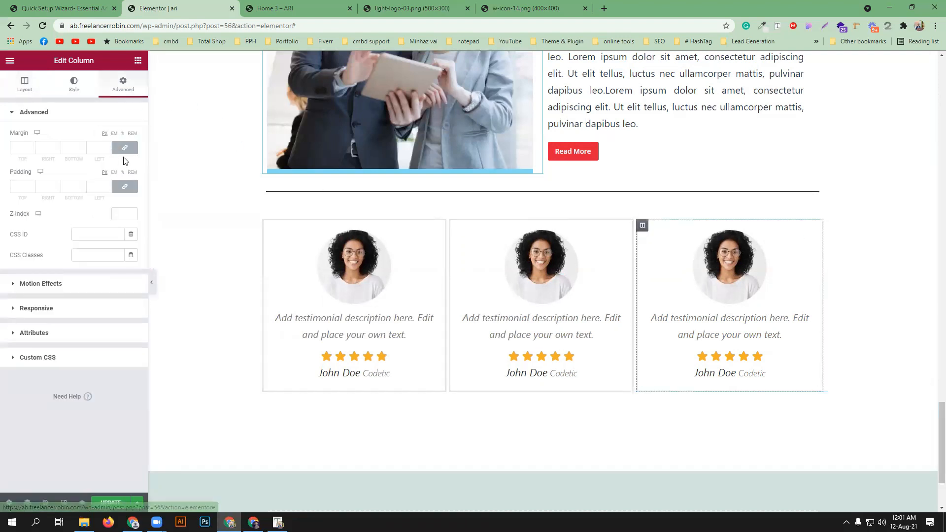
double_click(46, 148)
text(5)
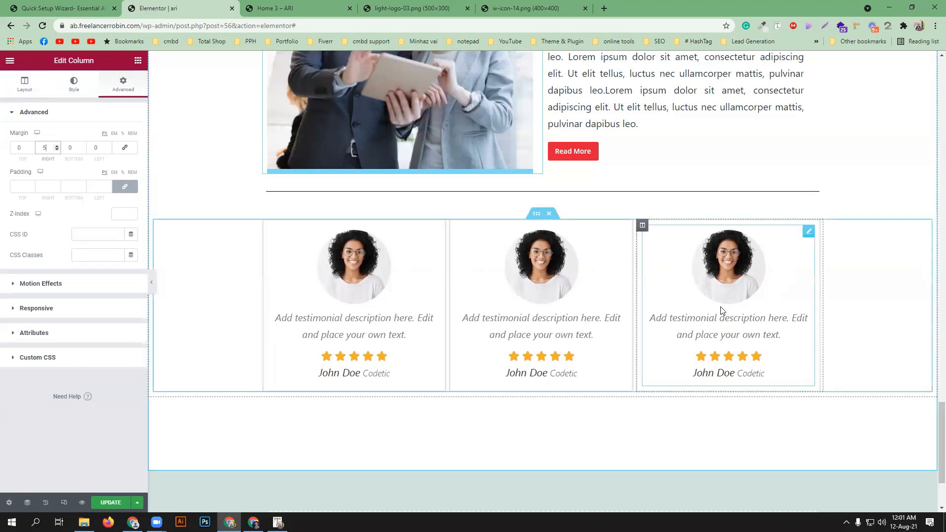
Examine the Home 3 reference page from the Most Recent News section down to the contact banner and footer
click(309, 4)
scroll(539, 325, down, 6)
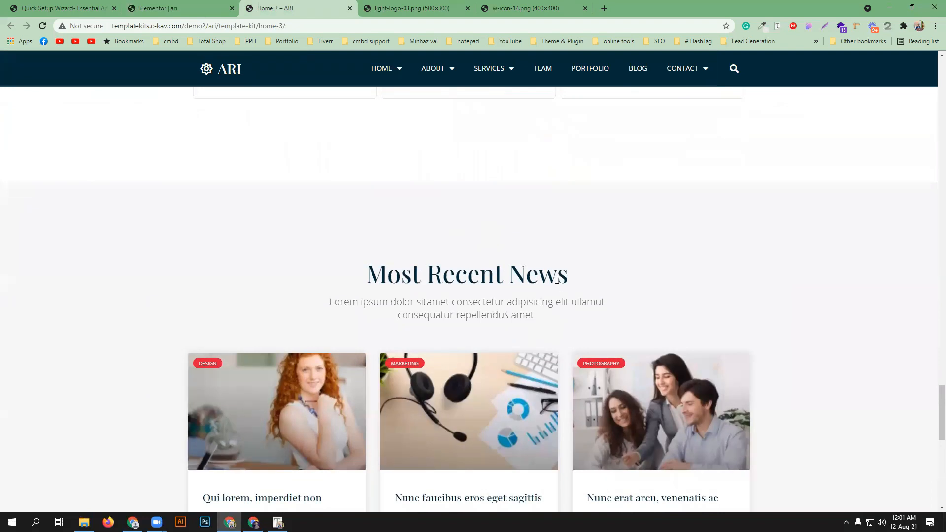
scroll(581, 339, down, 3)
scroll(715, 349, down, 1)
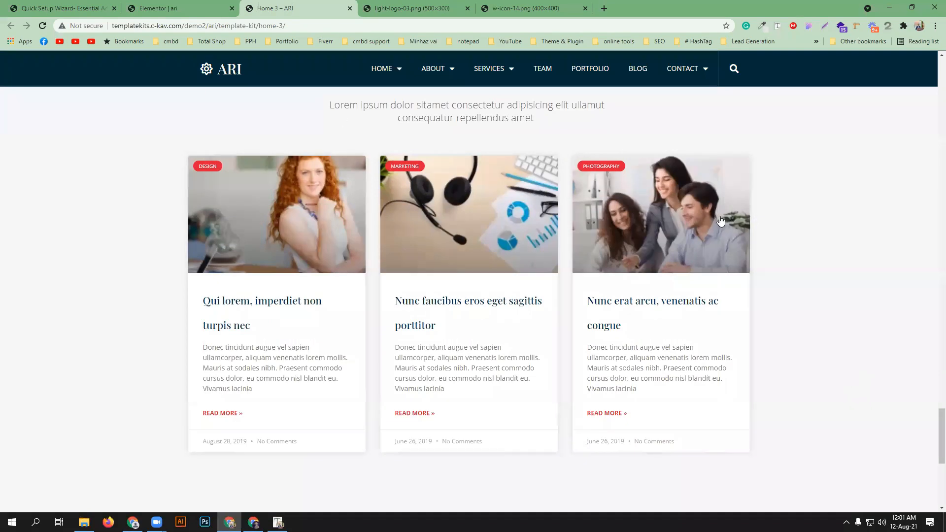
scroll(678, 323, up, 1)
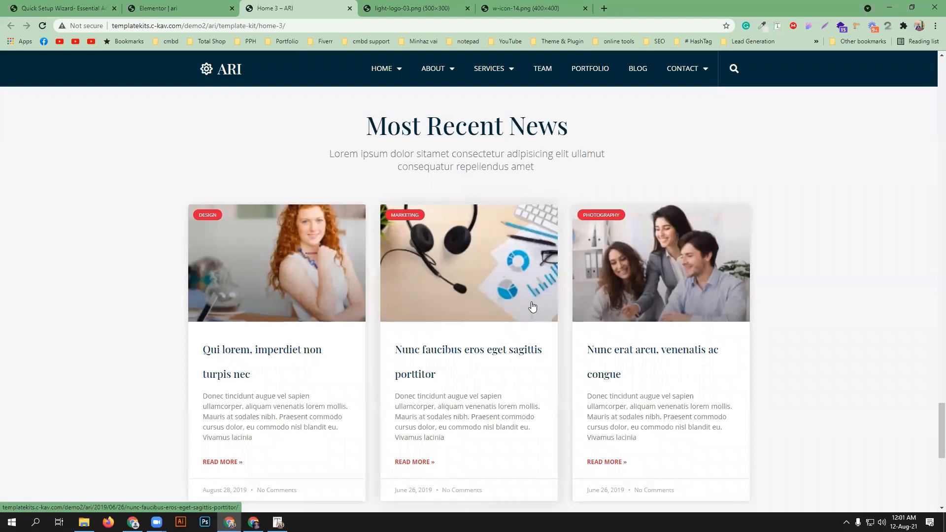
scroll(803, 329, down, 3)
scroll(802, 328, down, 3)
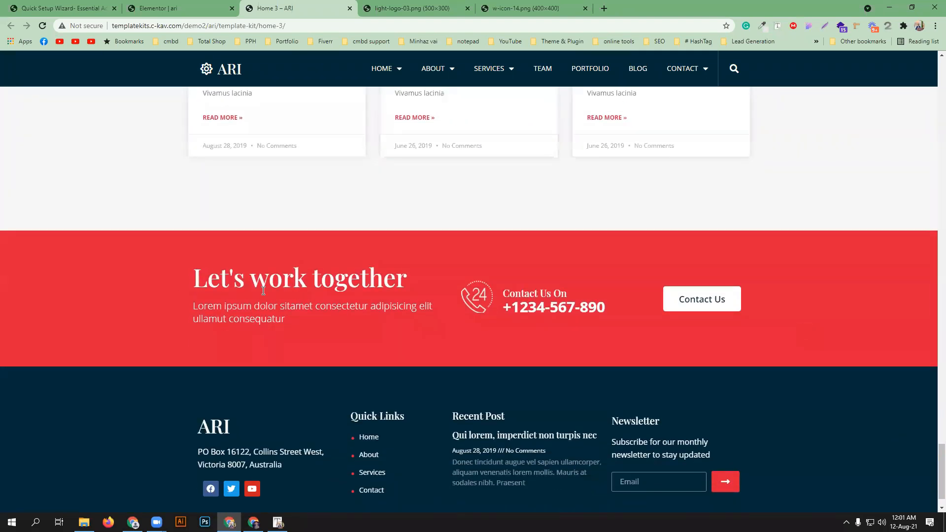
Add a single-column section below the testimonials, set its content width to Full Width, and check the reference banner
click(197, 8)
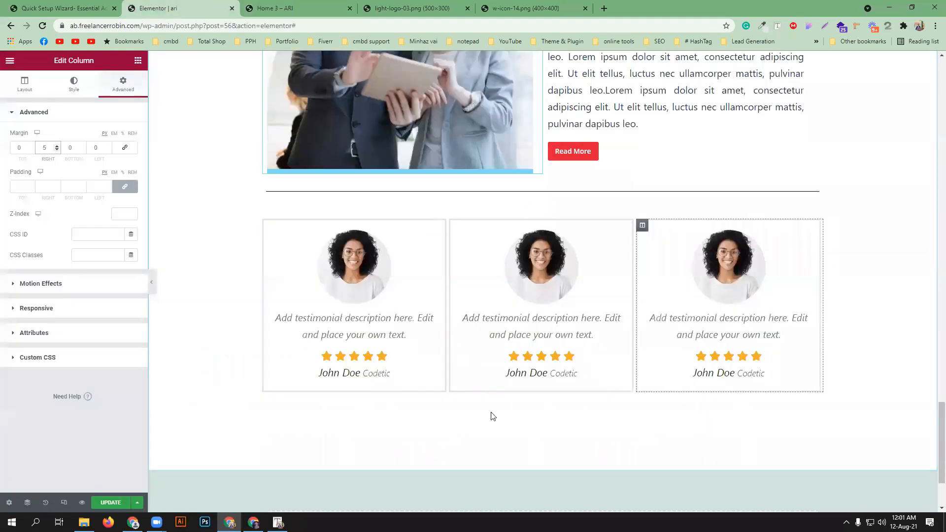
scroll(493, 416, down, 3)
click(517, 424)
click(408, 448)
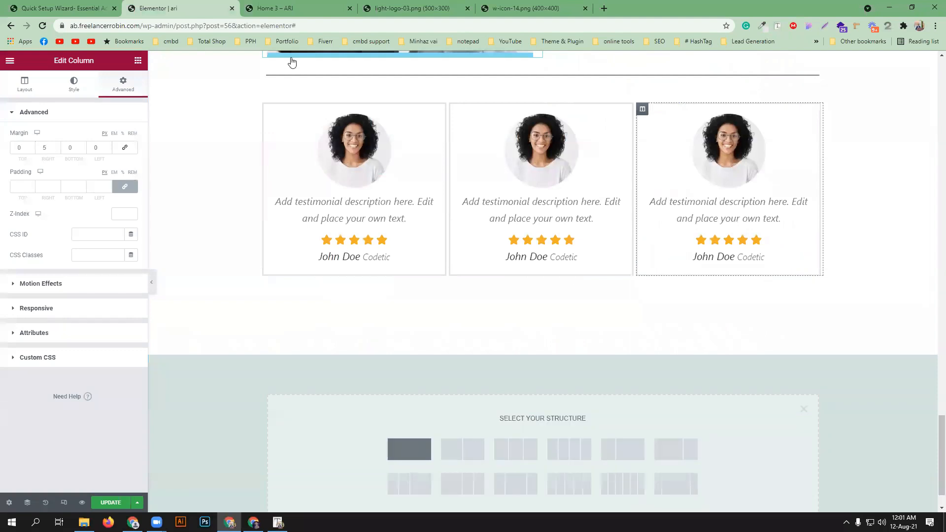
click(102, 140)
click(106, 155)
click(295, 8)
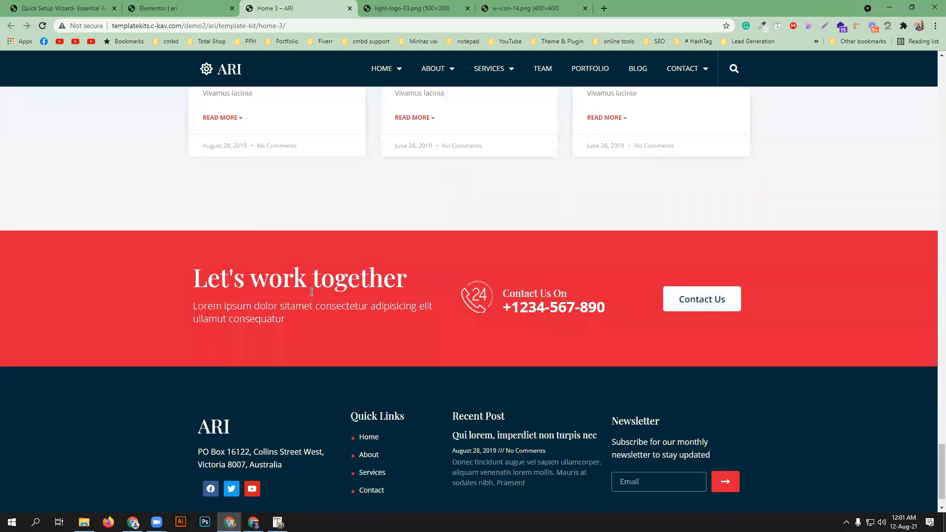
click(187, 8)
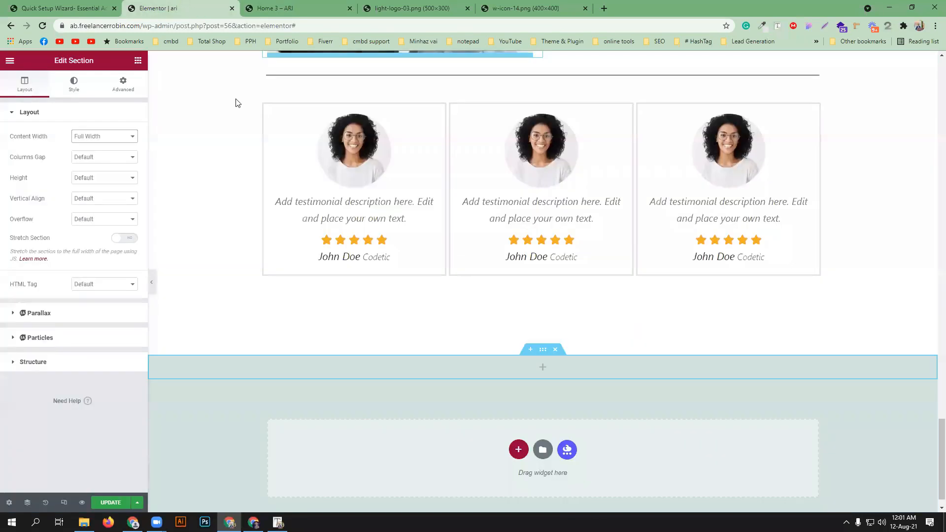
Insert an Inner Section in the new section and duplicate its first column to make three columns
click(138, 60)
drag(61, 158, 560, 371)
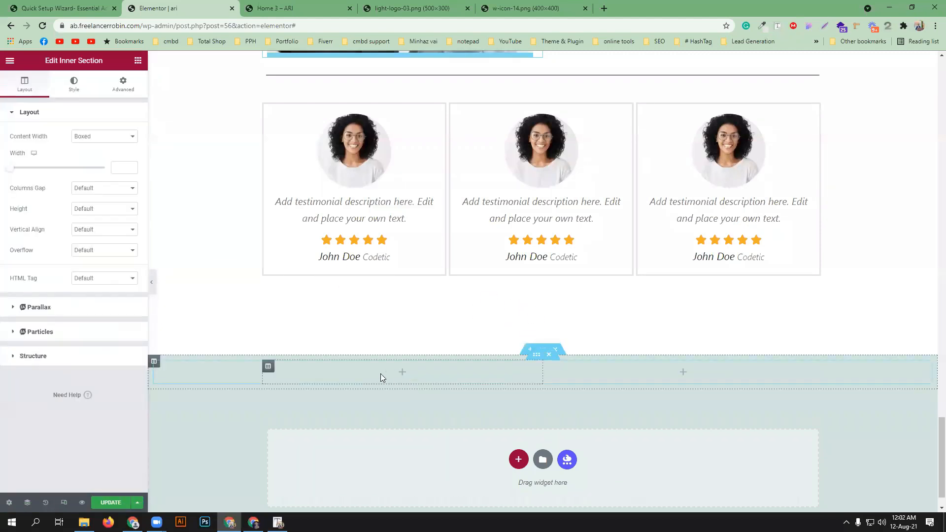
right_click(266, 367)
click(285, 382)
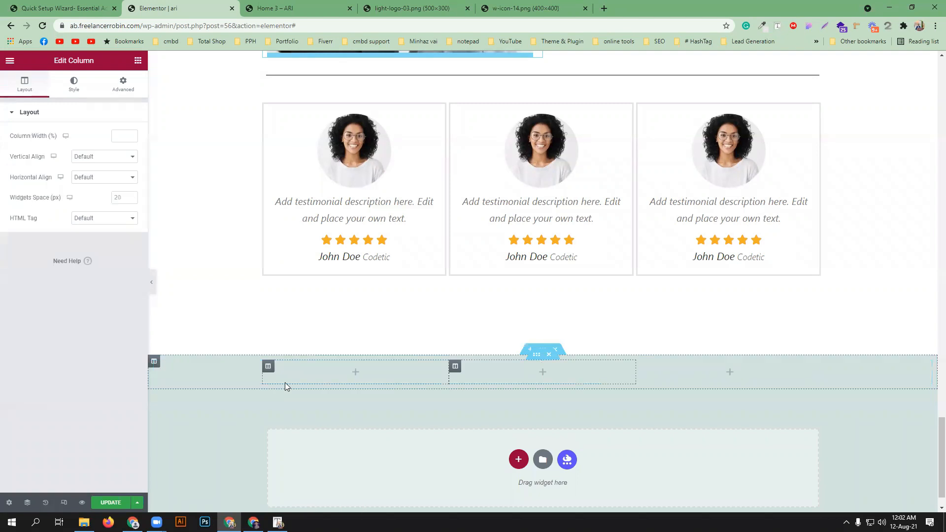
Add a Heading widget to the first inner column with the reference banner's title "Let's work together"
key(ctrl+Tab)
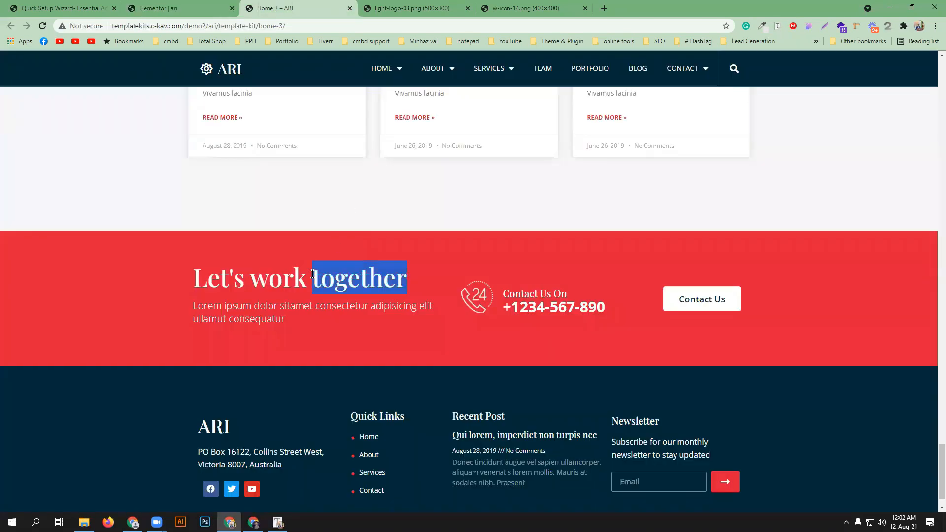
click(197, 8)
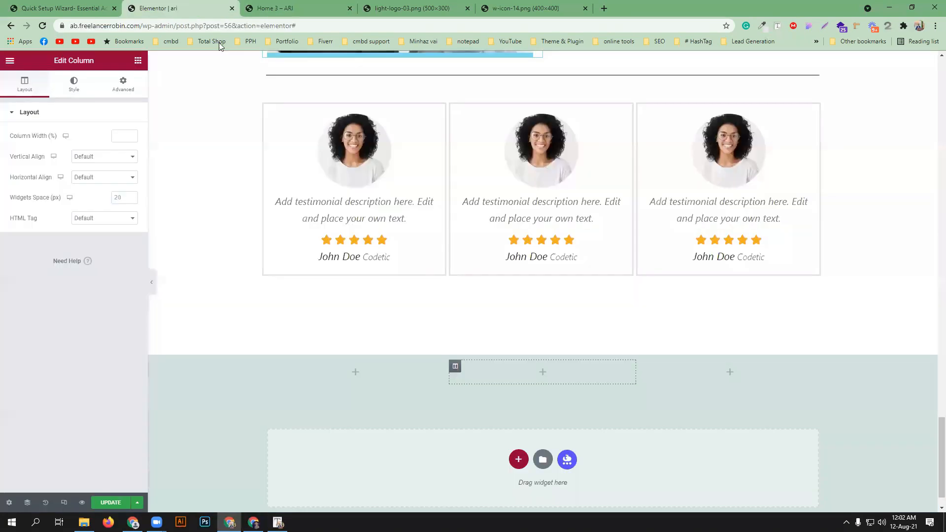
click(138, 61)
drag(90, 168, 355, 386)
triple_click(60, 155)
text(Let's work together)
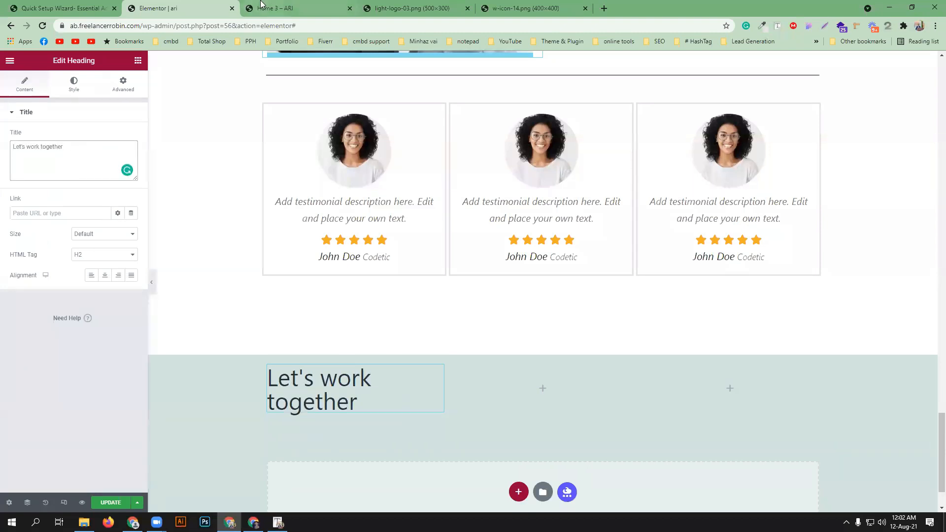
Copy the reference banner's description and resize the inner columns, making the first about 46.4% and the second about 30.9% wide
click(274, 8)
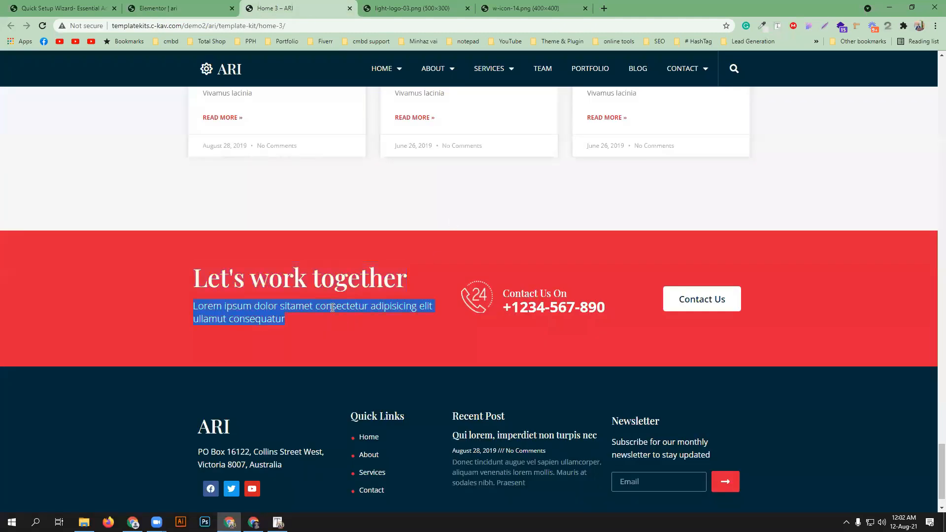
click(177, 8)
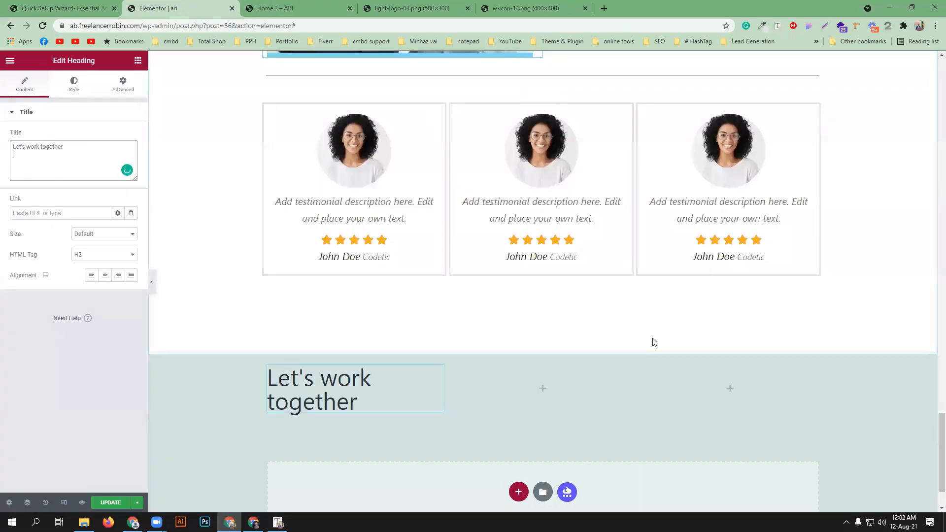
drag(635, 385, 695, 389)
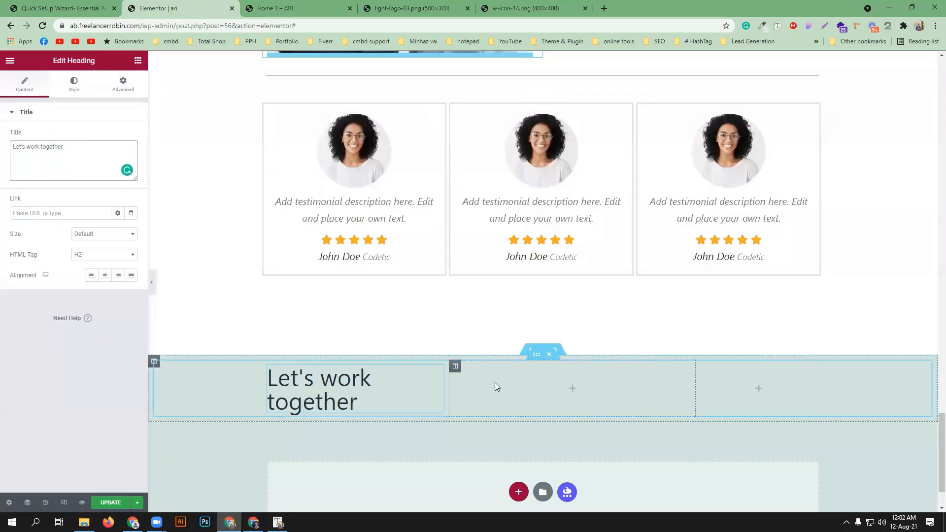
drag(447, 385, 523, 389)
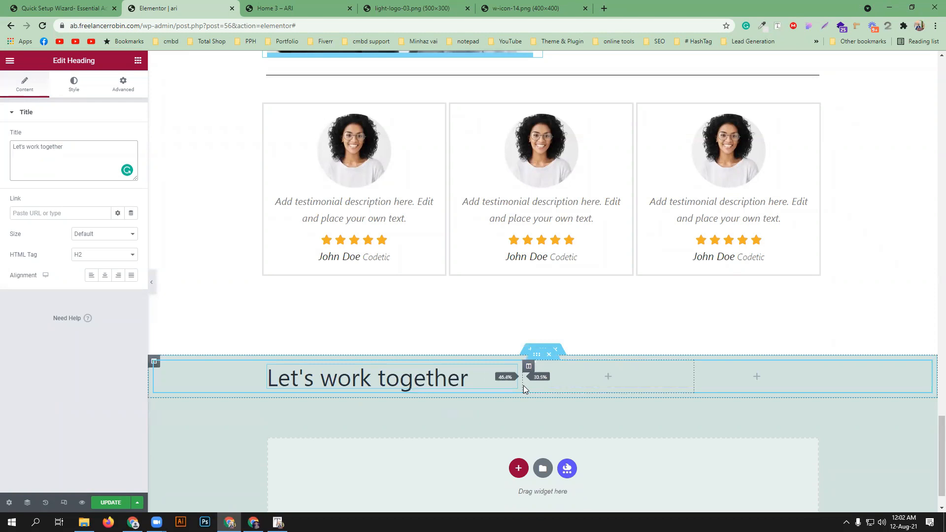
Try placing a Text Editor widget with the copied banner description below the "Let's work together" heading
click(138, 60)
drag(109, 197, 448, 376)
drag(513, 372, 479, 389)
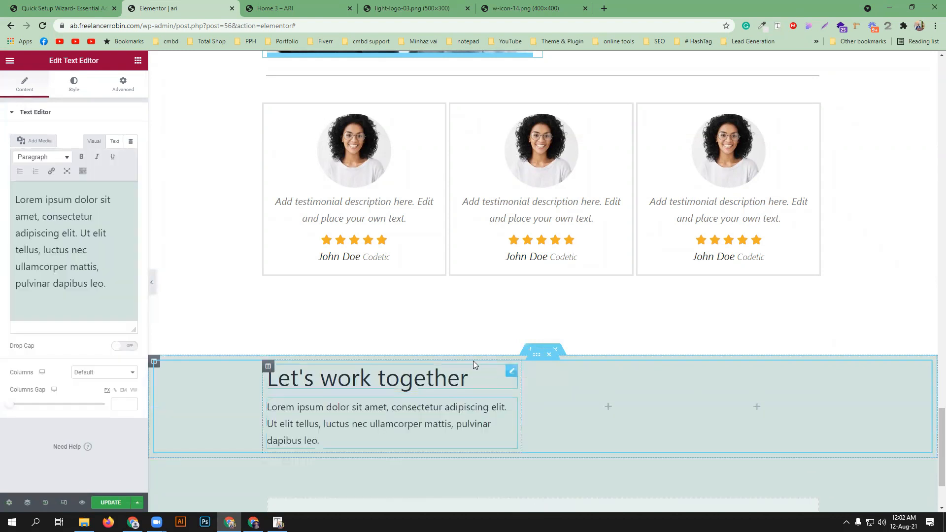
triple_click(53, 212)
text(Lorem ipsum dolor sitamet consectetur adipisicing elit ullamut consequatur)
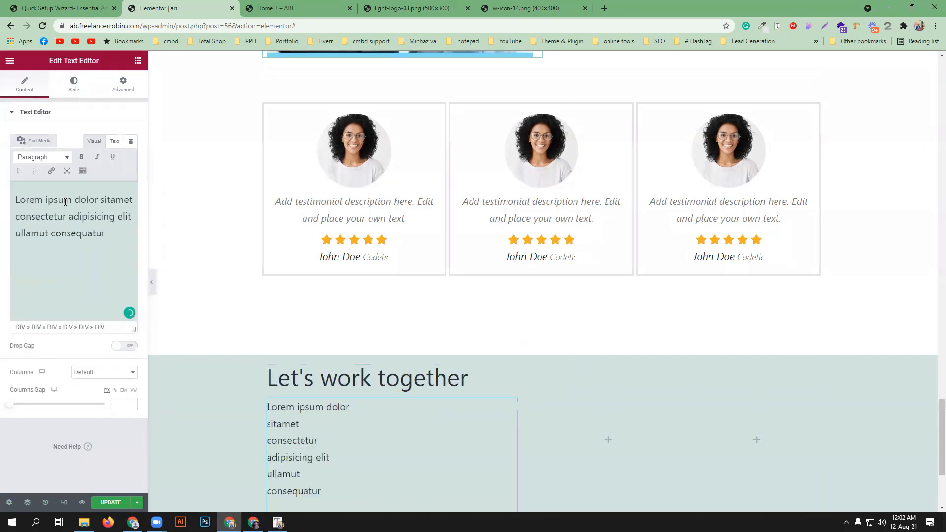
Try to fix the description's line breaks by editing its content and switching its alignment to center, then left
scroll(329, 406, down, 2)
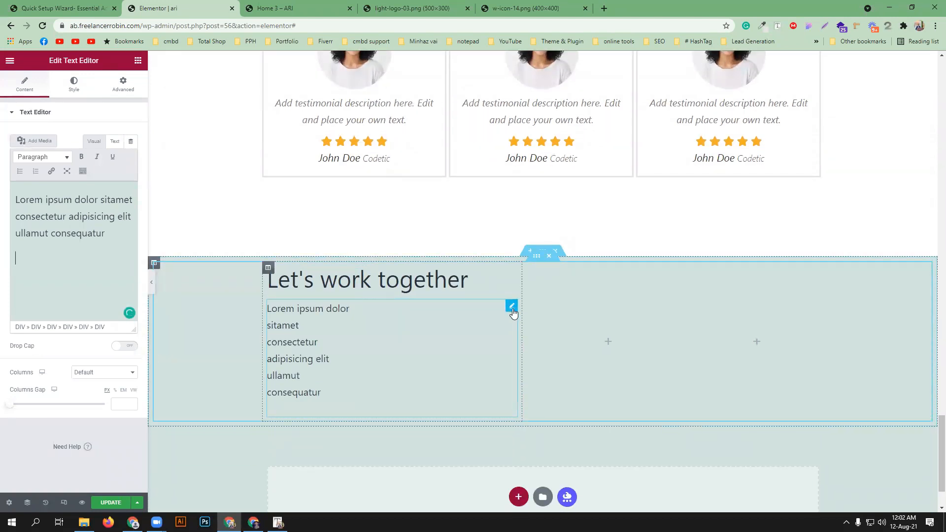
click(63, 263)
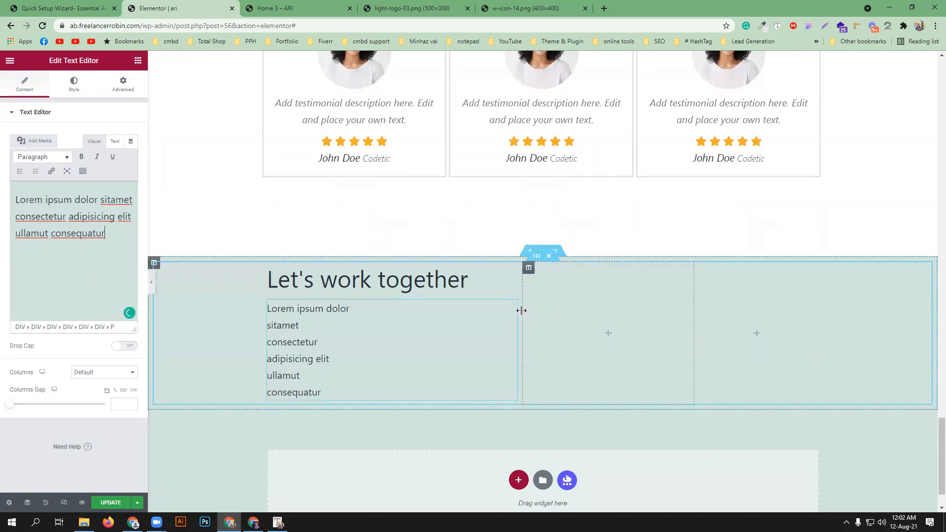
key(ctrl+a)
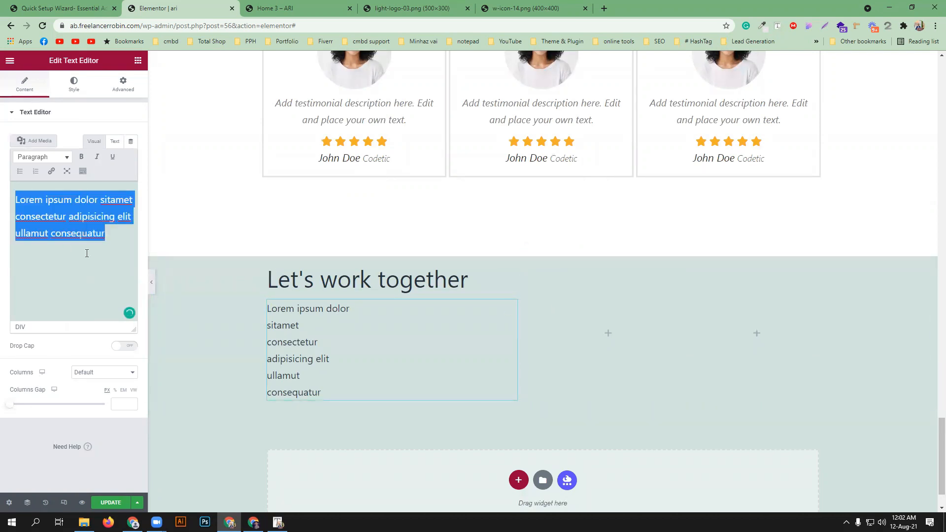
click(86, 253)
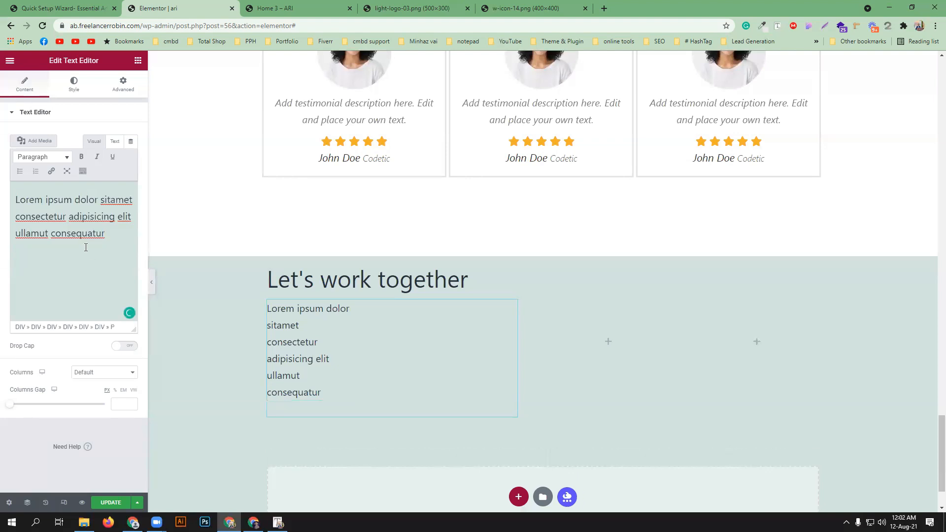
click(73, 84)
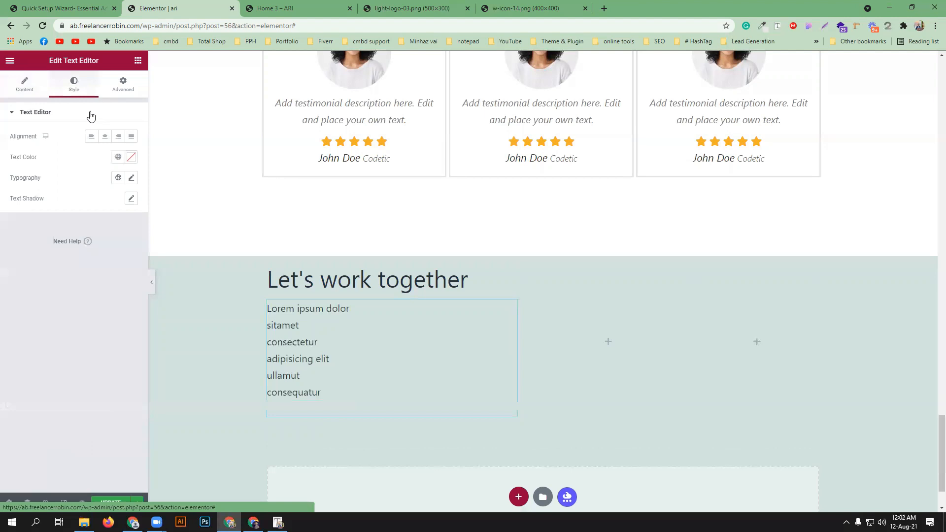
click(105, 136)
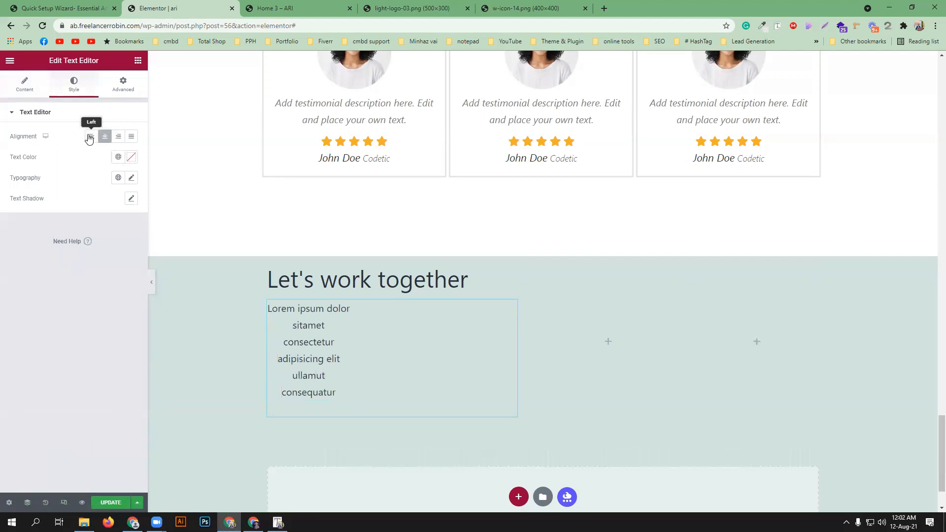
click(91, 136)
Replace the text widget under the heading with a new one reading "Lorem ipsum dolor sitamet consectetur adipisicing elit ullamut consequatur"
right_click(510, 310)
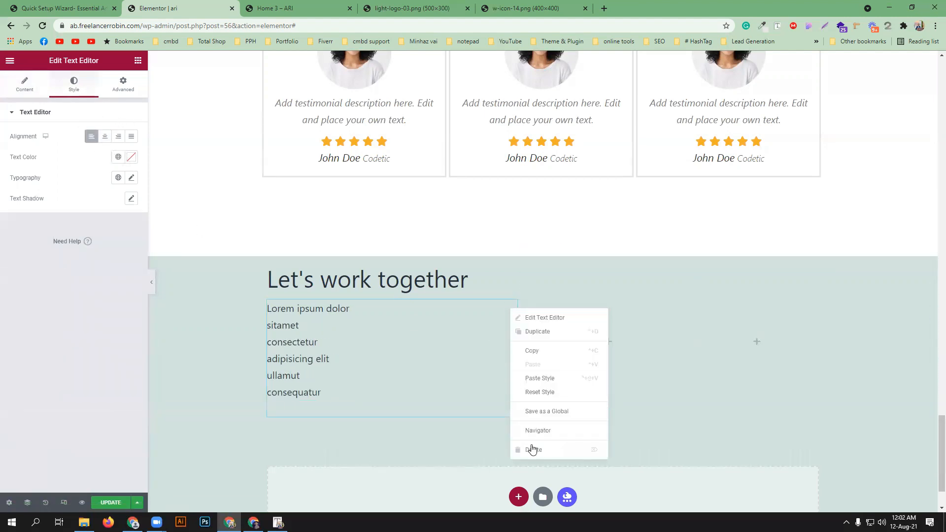
key(Delete)
drag(109, 201, 358, 302)
triple_click(72, 211)
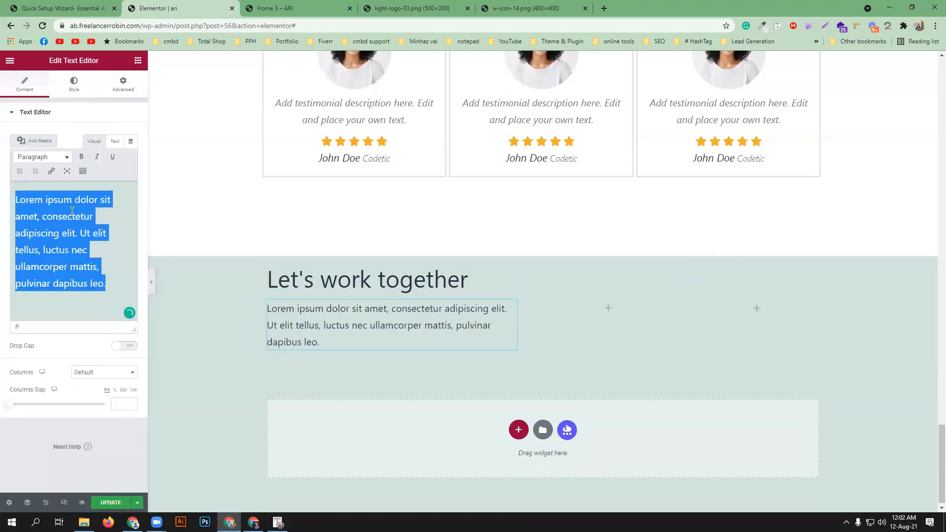
text(Lorem ipsum dolor sitamet consectetur adipisicing elit ullamut consequatur)
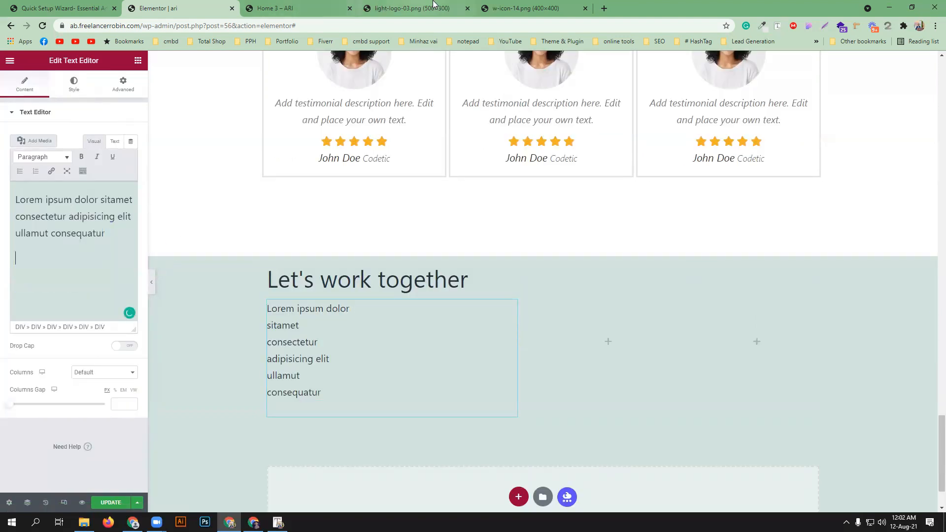
Try to fix the line breaks by copying the reference banner's description again and pasting over the text widget's content
click(255, 4)
right_click(274, 308)
click(291, 311)
click(163, 7)
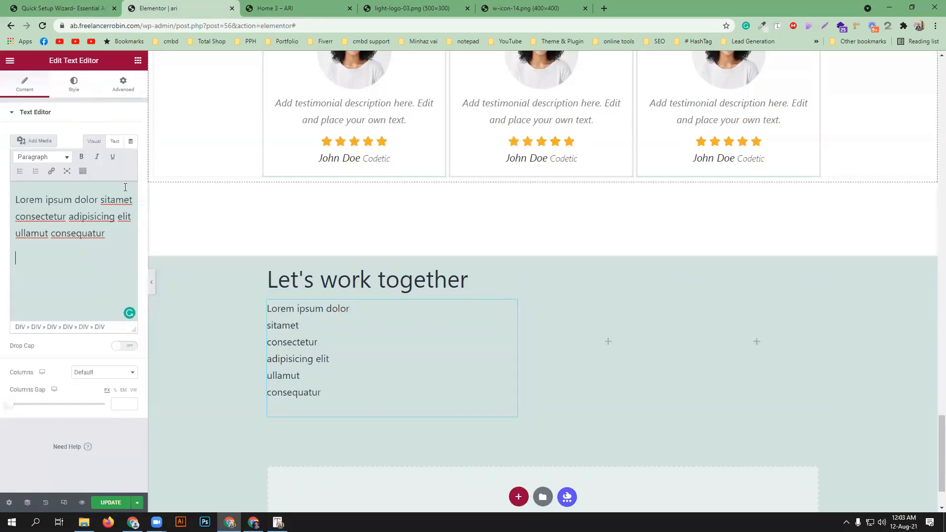
triple_click(91, 225)
key(ctrl+c)
right_click(92, 230)
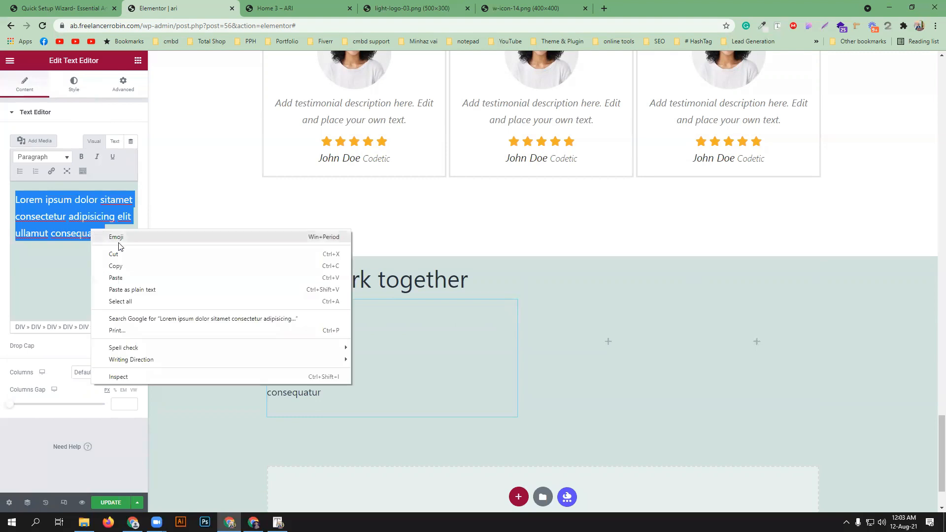
click(123, 278)
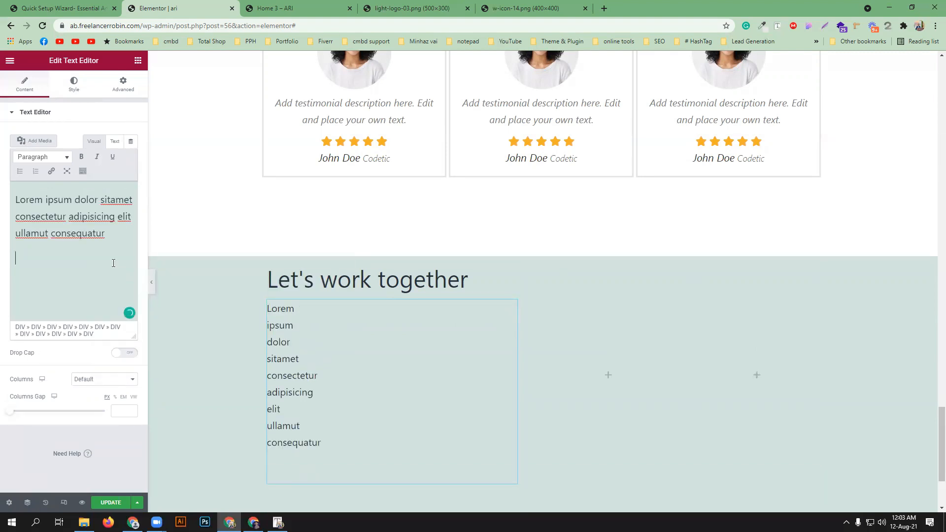
Try the text widget's Columns option at 1, and return it to Default
click(96, 383)
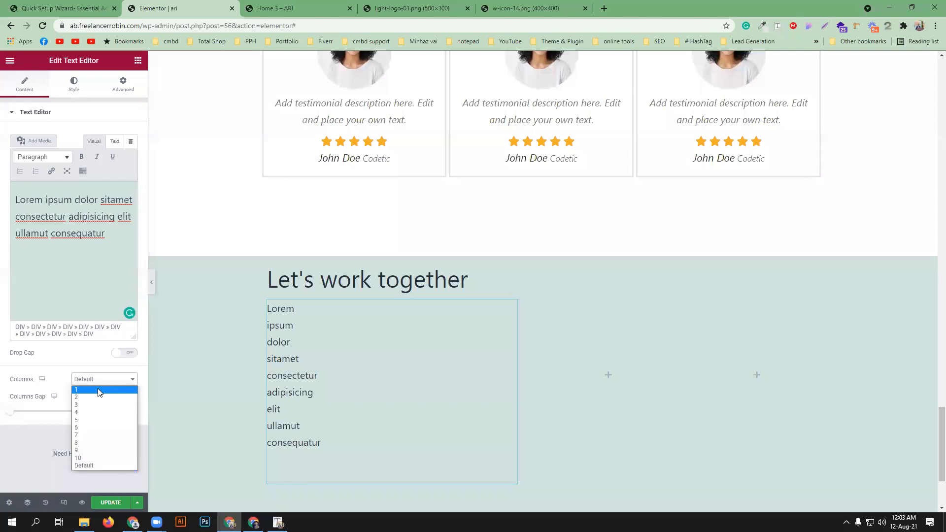
click(99, 392)
click(95, 382)
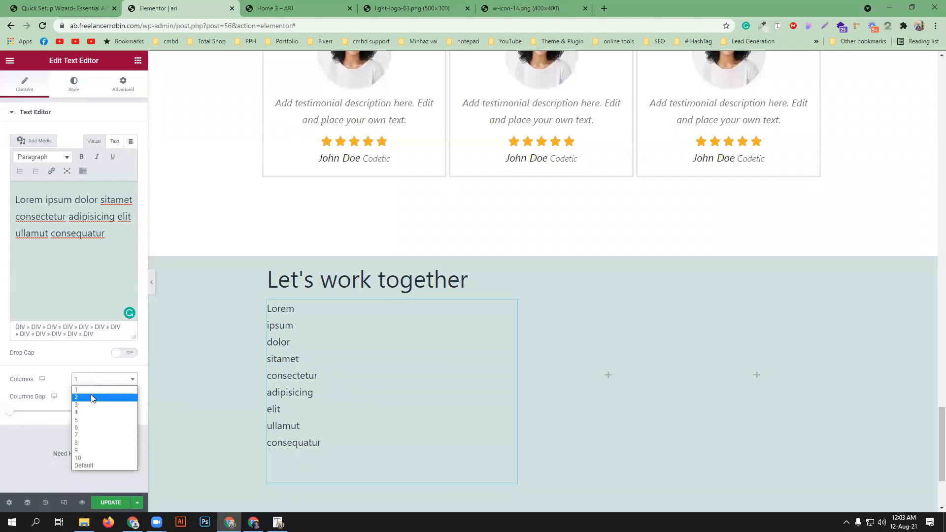
click(92, 465)
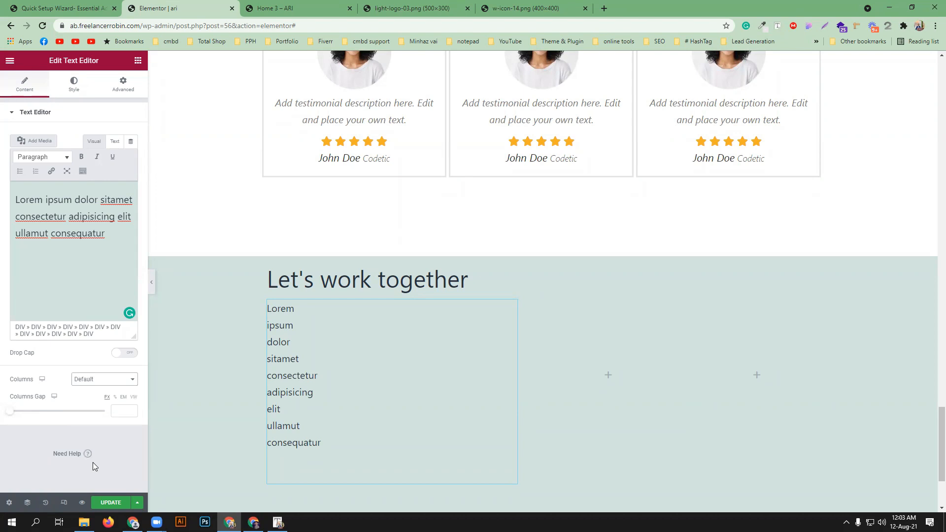
Delete the entire content of the text widget under the "Let's work together" heading
click(57, 274)
key(BackSpace)
key(BackSpace)
key(BackSpace)
key(BackSpace)
key(BackSpace)
key(BackSpace)
key(BackSpace)
key(BackSpace)
key(BackSpace)
key(BackSpace)
key(BackSpace)
key(BackSpace)
key(BackSpace)
key(BackSpace)
key(BackSpace)
key(BackSpace)
key(BackSpace)
key(BackSpace)
key(BackSpace)
key(BackSpace)
key(BackSpace)
key(BackSpace)
key(BackSpace)
key(BackSpace)
key(BackSpace)
key(BackSpace)
key(BackSpace)
key(BackSpace)
key(BackSpace)
key(BackSpace)
key(BackSpace)
key(BackSpace)
key(BackSpace)
key(BackSpace)
key(BackSpace)
key(BackSpace)
key(BackSpace)
key(BackSpace)
key(BackSpace)
key(BackSpace)
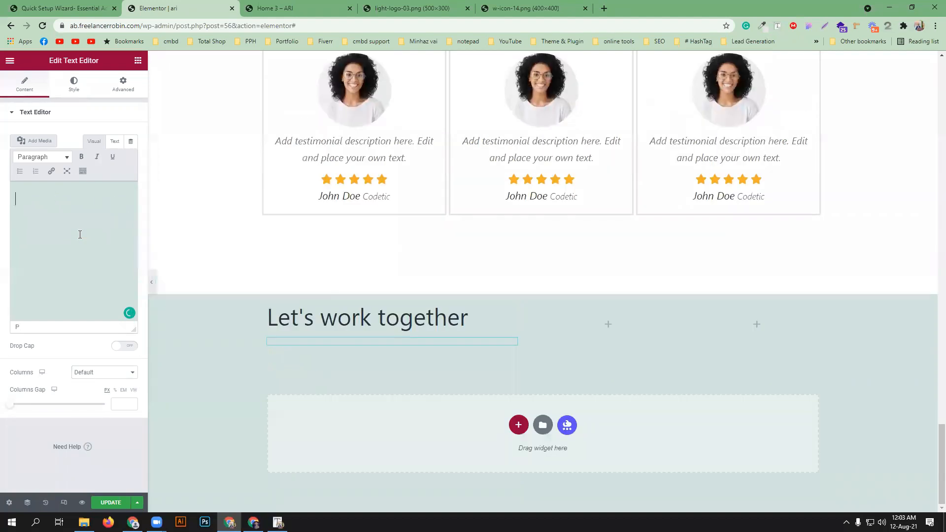
Paste "Lorem ipsum dolor sitamet consectetur adipisicing elit ullamut consequatur" into the text widget using the editor's plain Text mode
click(118, 147)
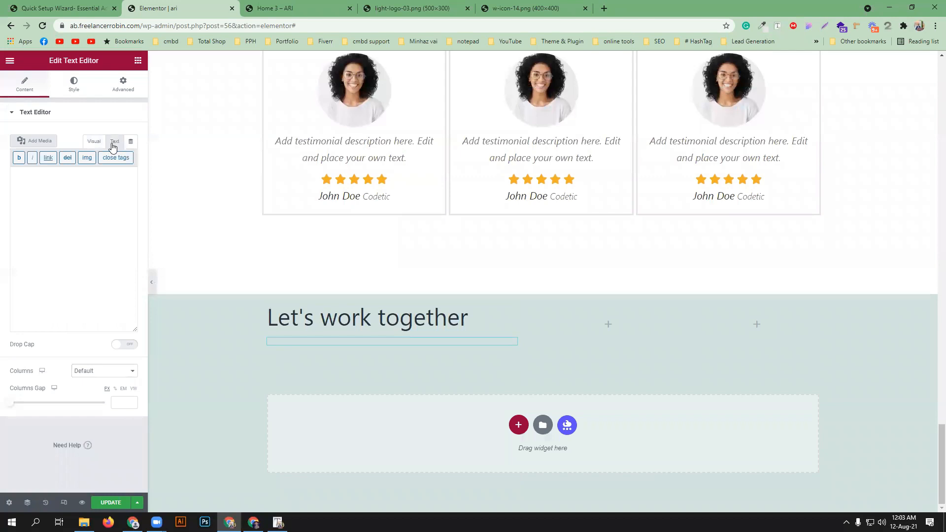
click(107, 147)
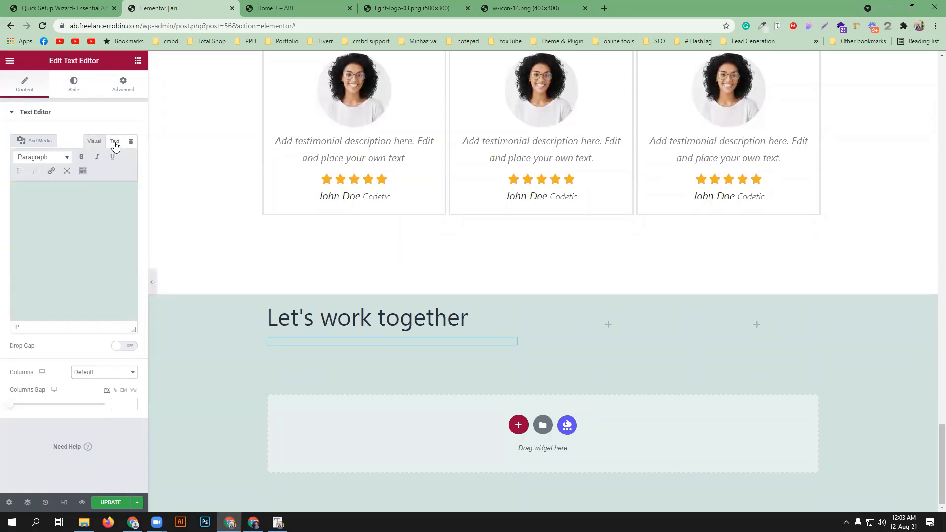
click(116, 145)
click(78, 175)
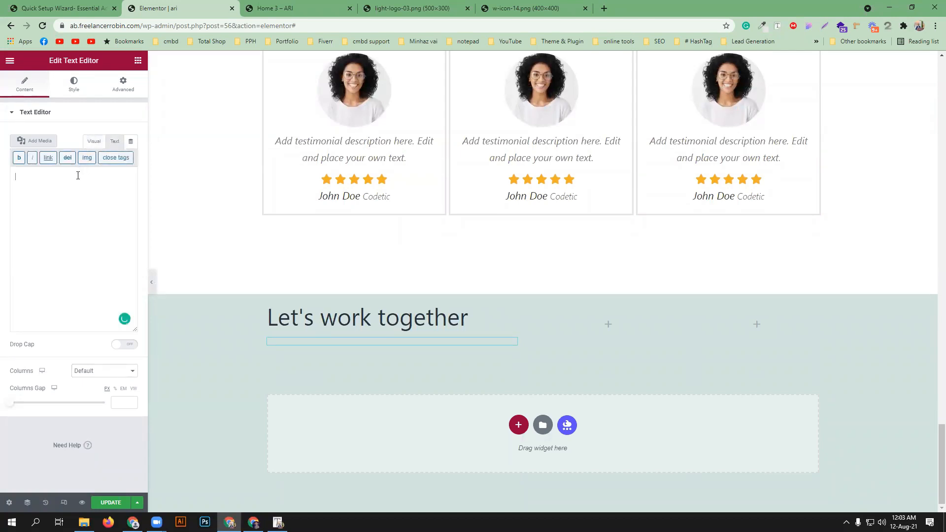
key(ctrl+v)
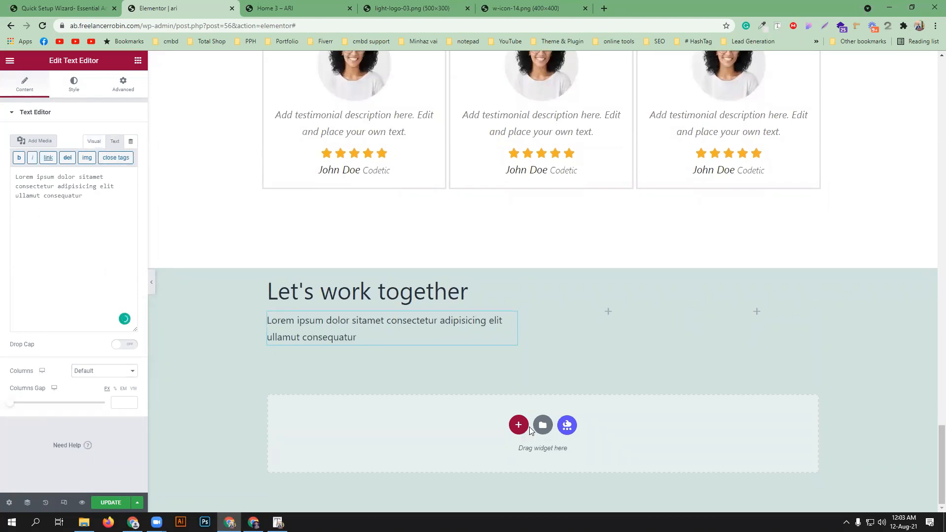
Save the reference banner's 24-hour phone icon to disk as w-icon-8.png
click(138, 60)
click(295, 8)
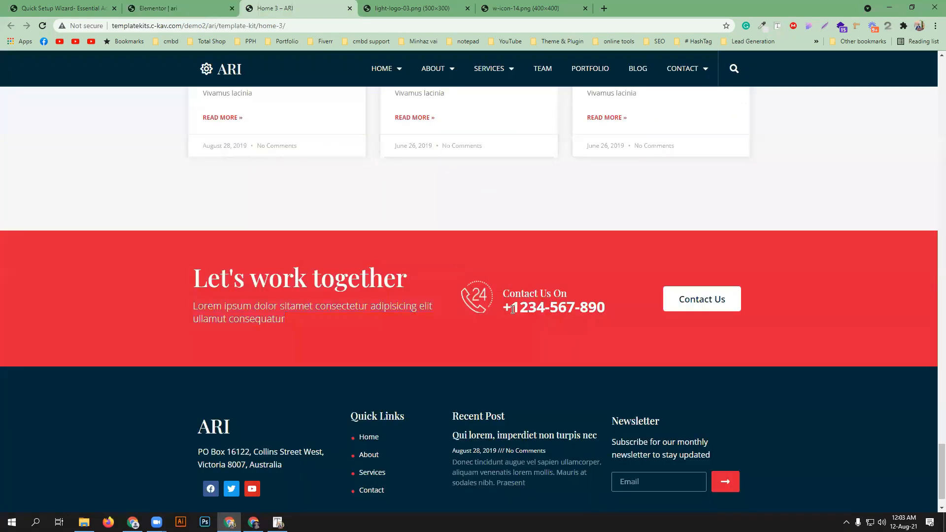
right_click(481, 298)
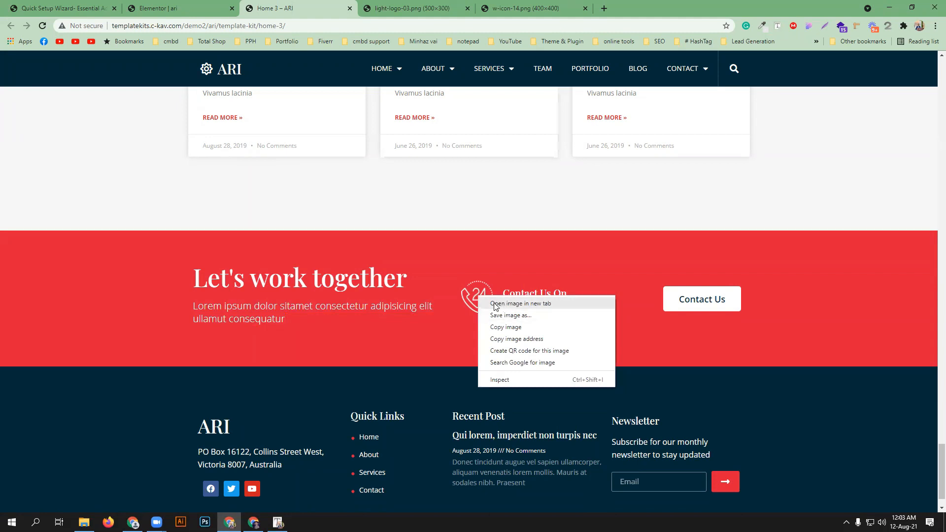
click(499, 315)
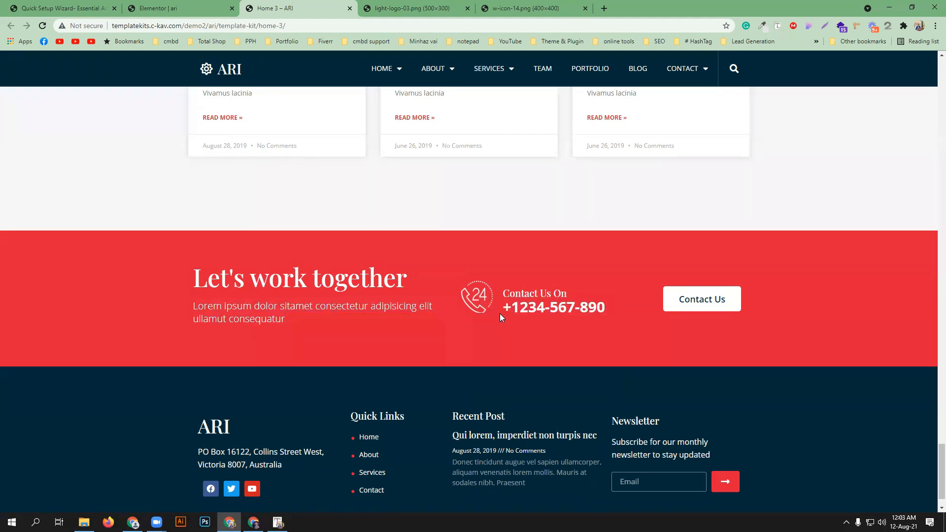
key(Return)
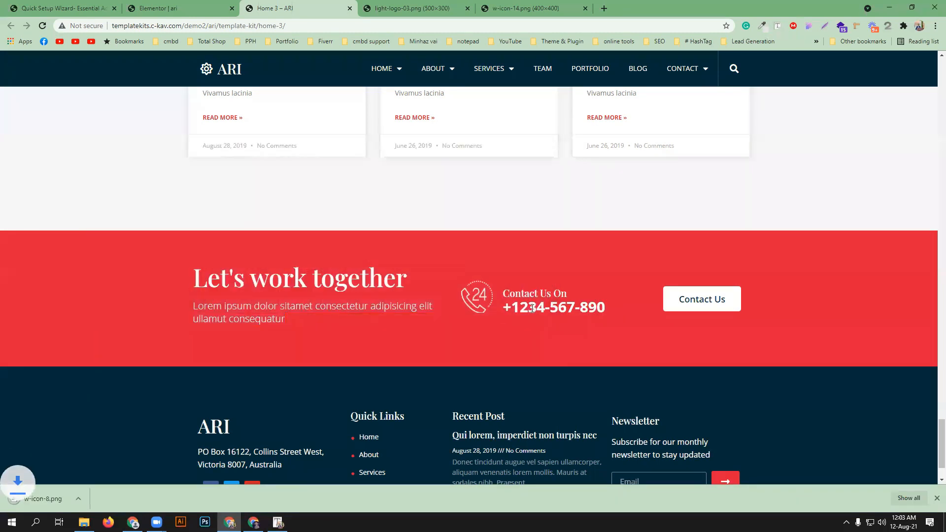
Add an Image Box widget to the banner's empty middle column on the Elementor page
click(158, 8)
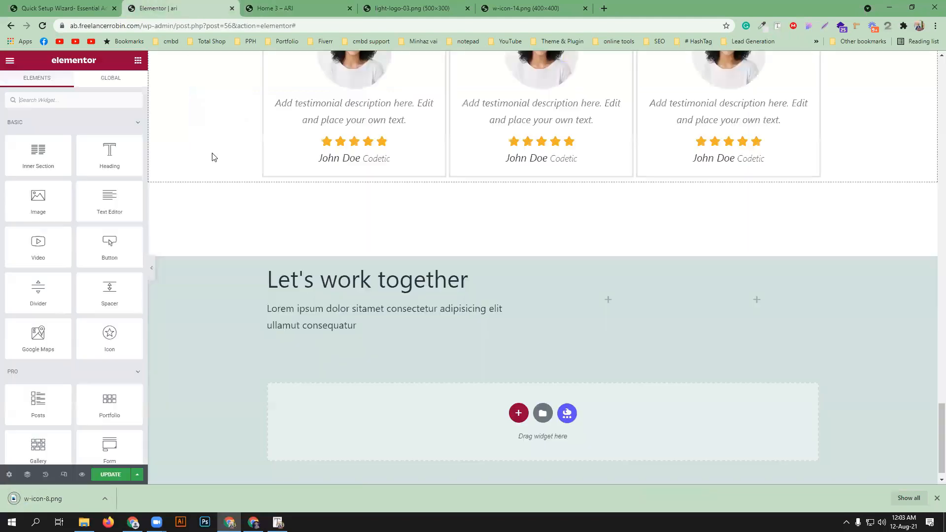
click(113, 100)
text(image)
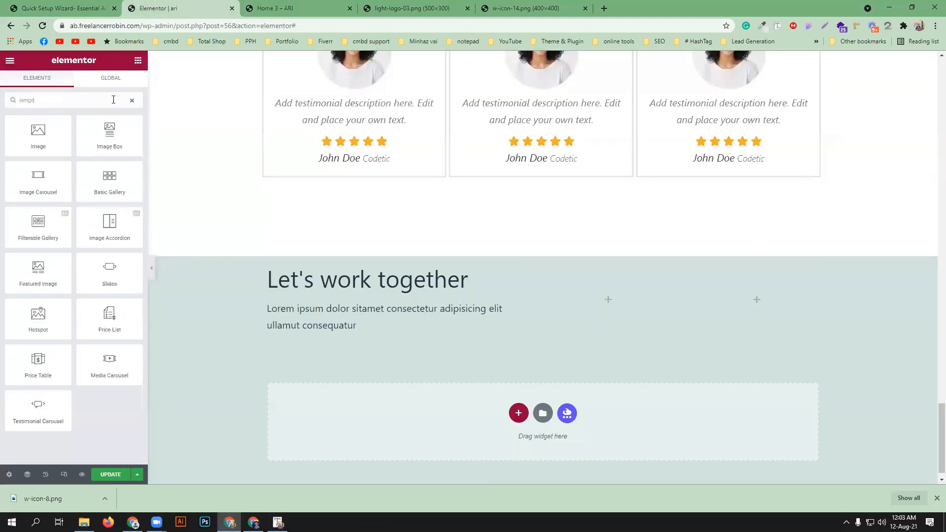
drag(109, 138, 626, 305)
Upload w-icon-8.png as the image box's picture and set the image position to Left
click(74, 162)
drag(53, 501, 266, 306)
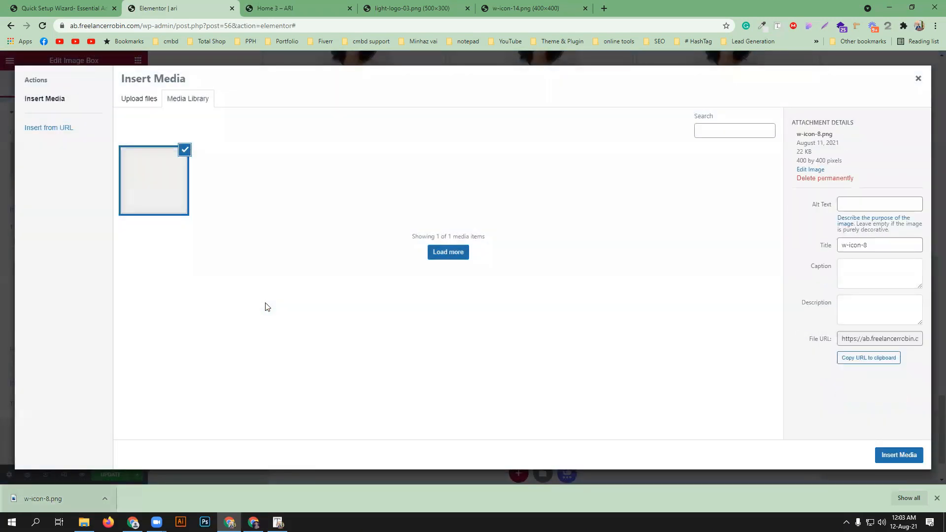
click(896, 456)
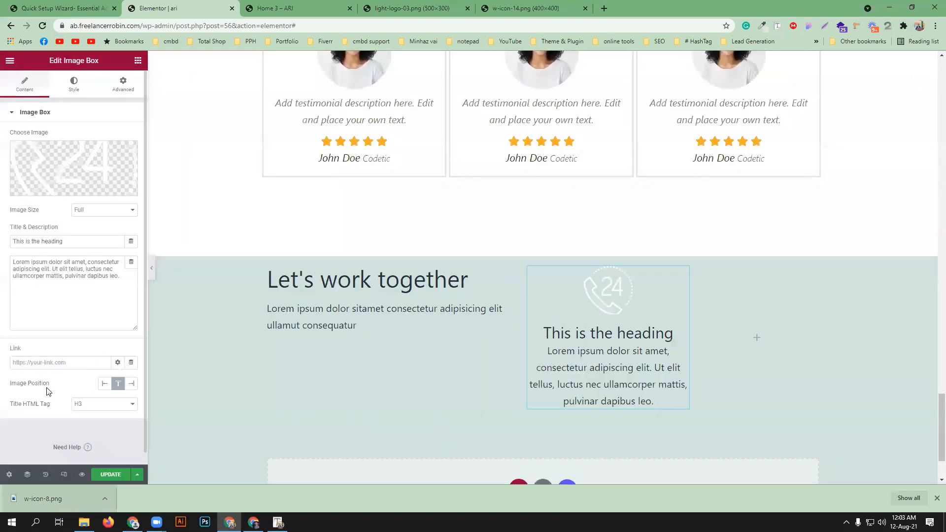
click(104, 383)
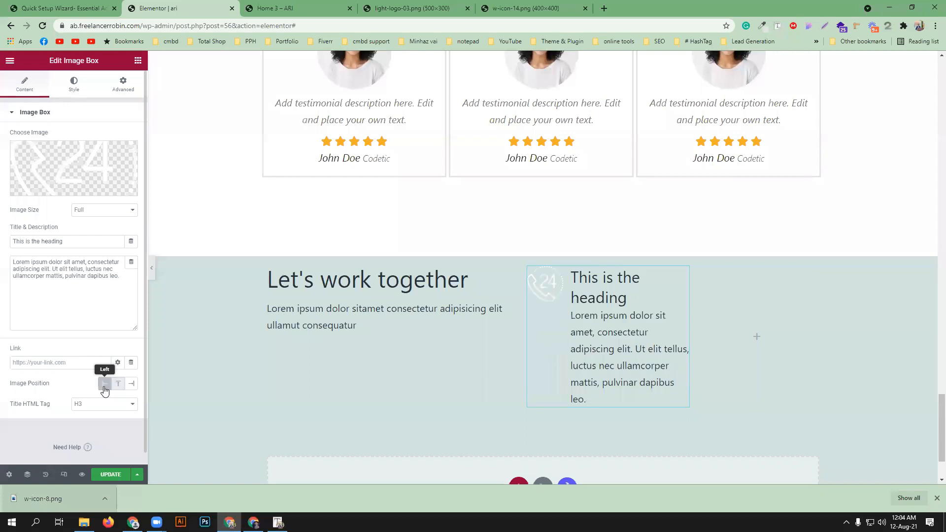
Set the image box's title to "Contact Us On" and its description to the reference banner's phone number
click(242, 6)
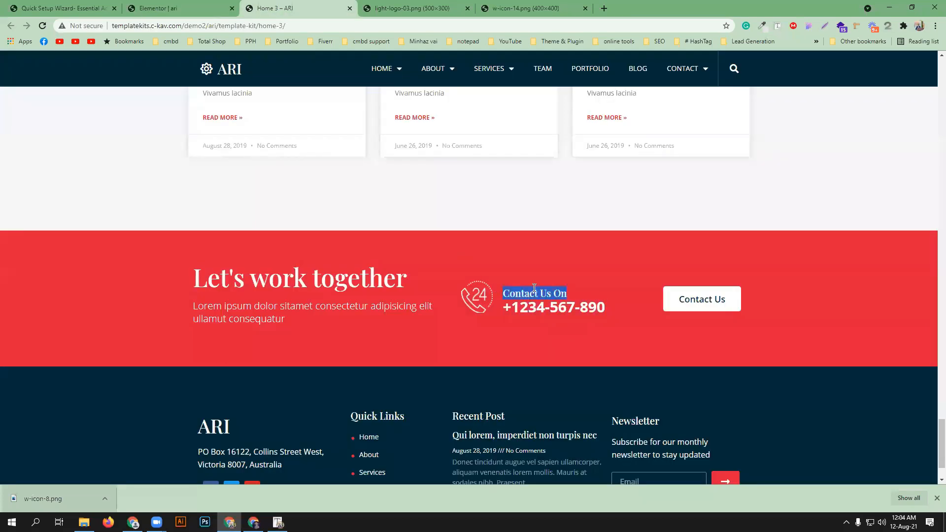
click(162, 8)
double_click(87, 245)
key(ctrl+a)
text(Contact Us On)
double_click(101, 280)
key(ctrl+a)
click(283, 9)
click(183, 8)
key(ctrl+v)
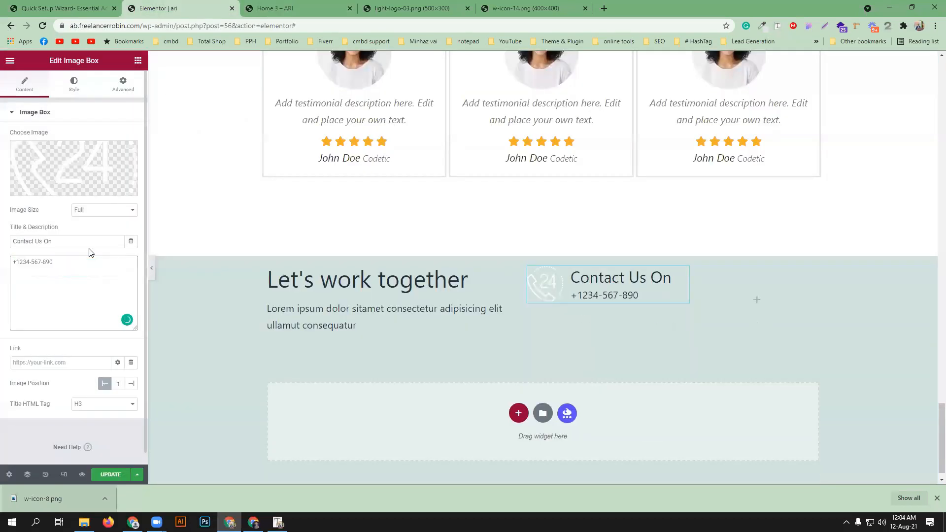
Set the image box's title font size to 12 px and its description font size to 28 px
click(74, 84)
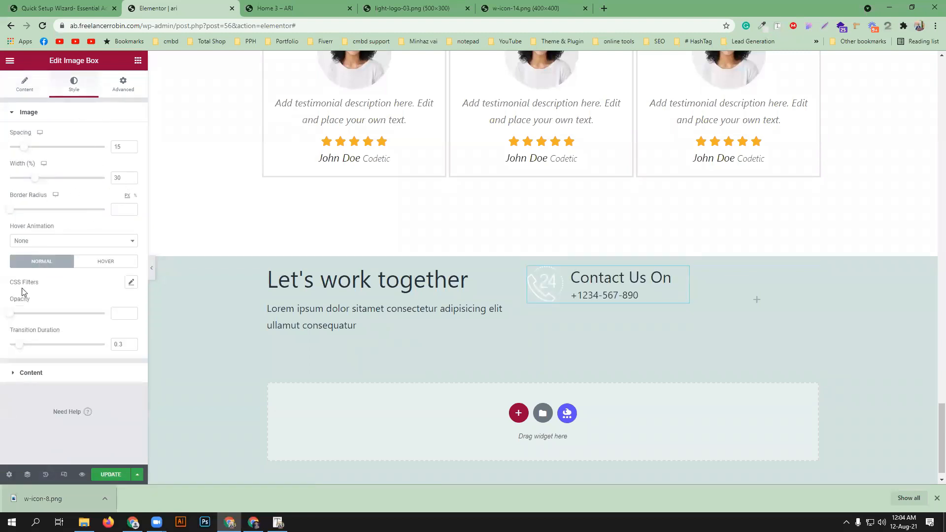
click(47, 378)
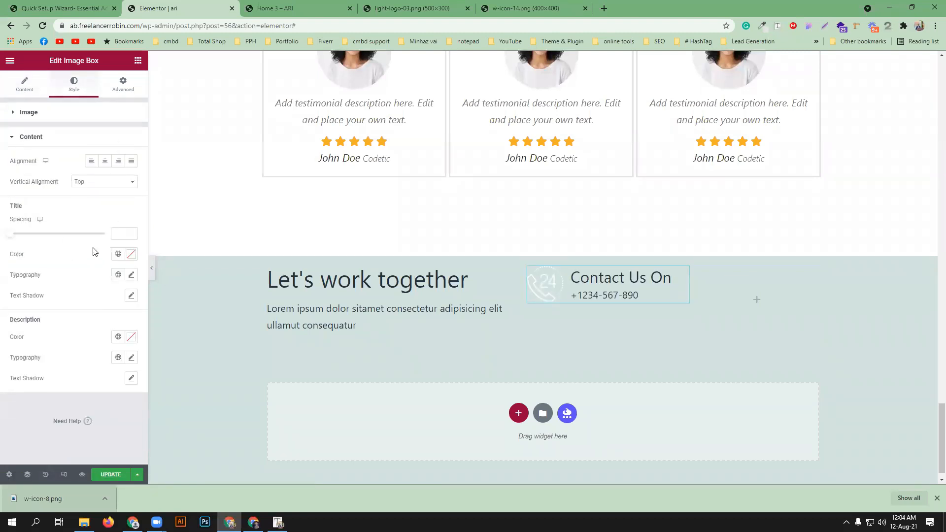
click(132, 275)
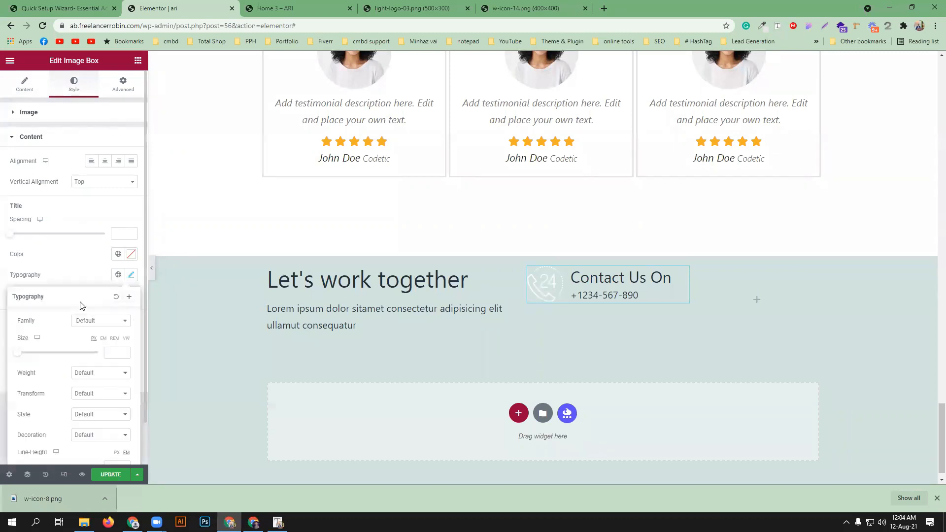
drag(20, 354, 21, 352)
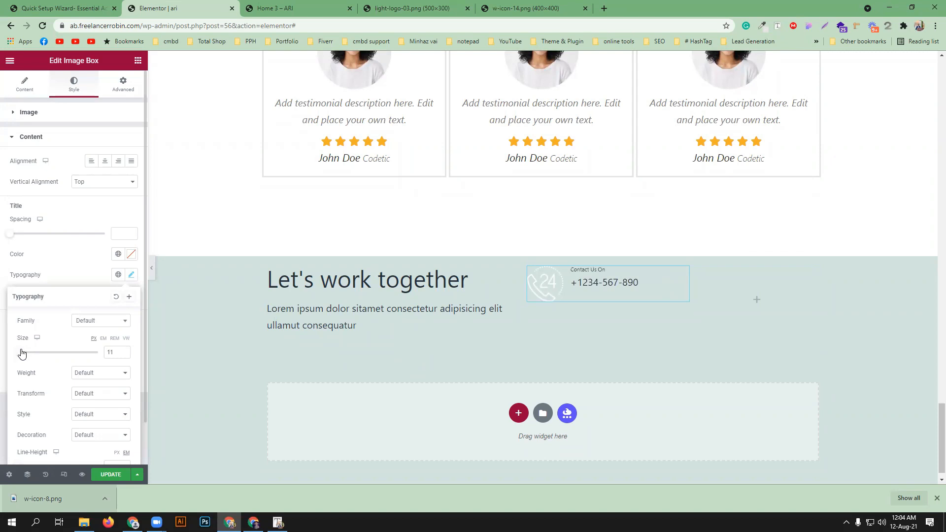
click(52, 261)
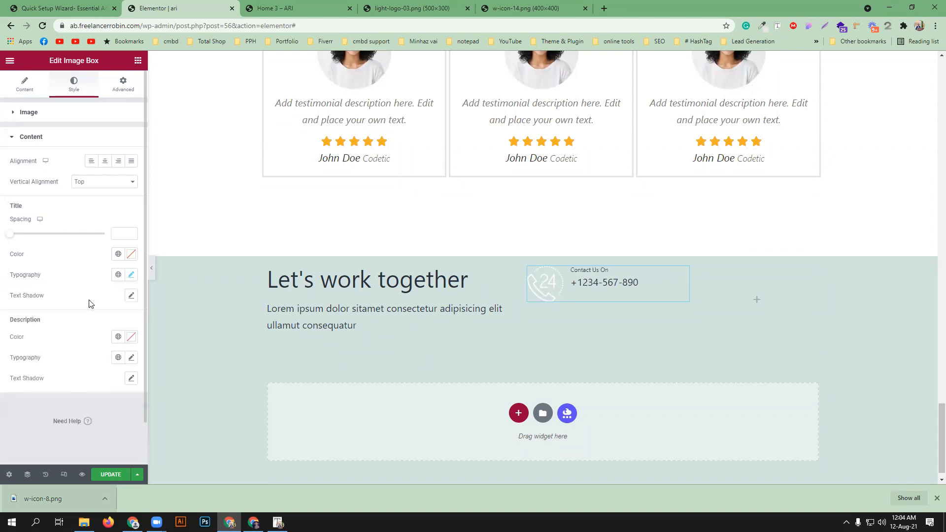
click(130, 357)
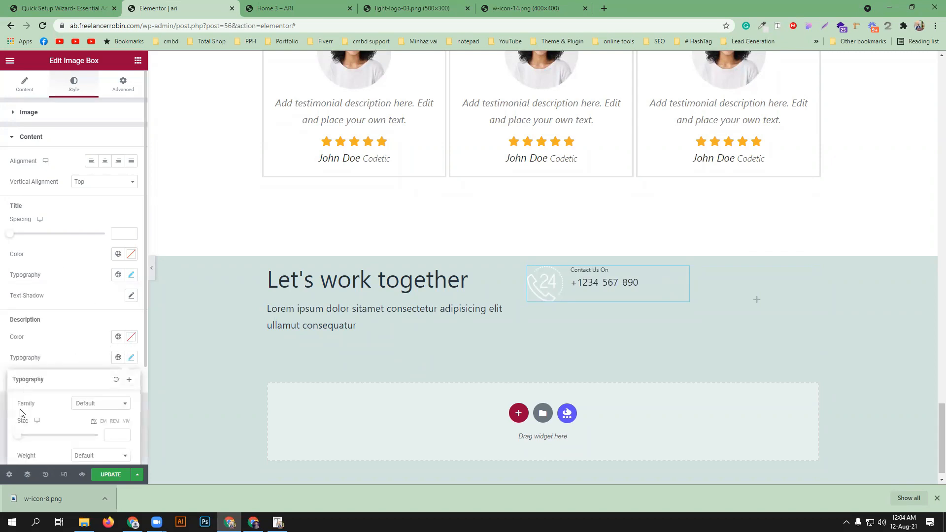
drag(21, 438, 31, 438)
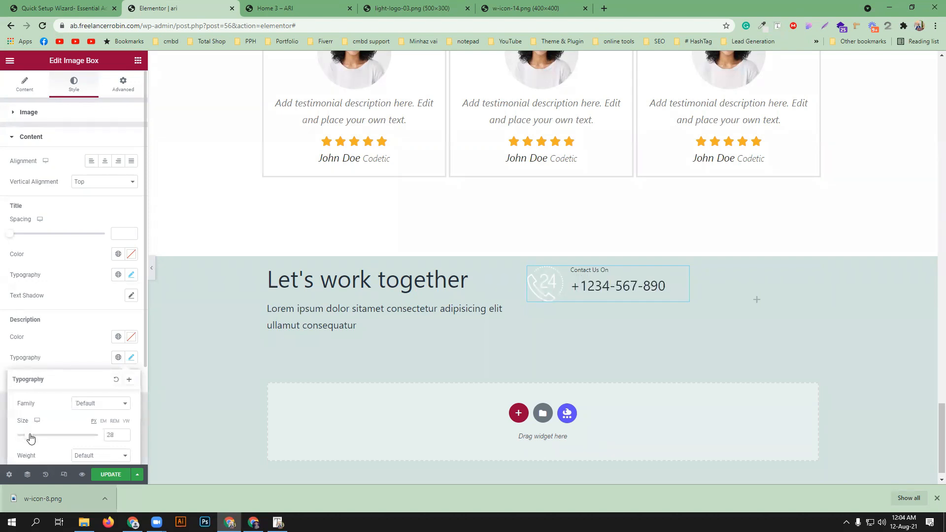
Increase the image box title's font size to 19 px, comparing it with the reference banner
click(131, 276)
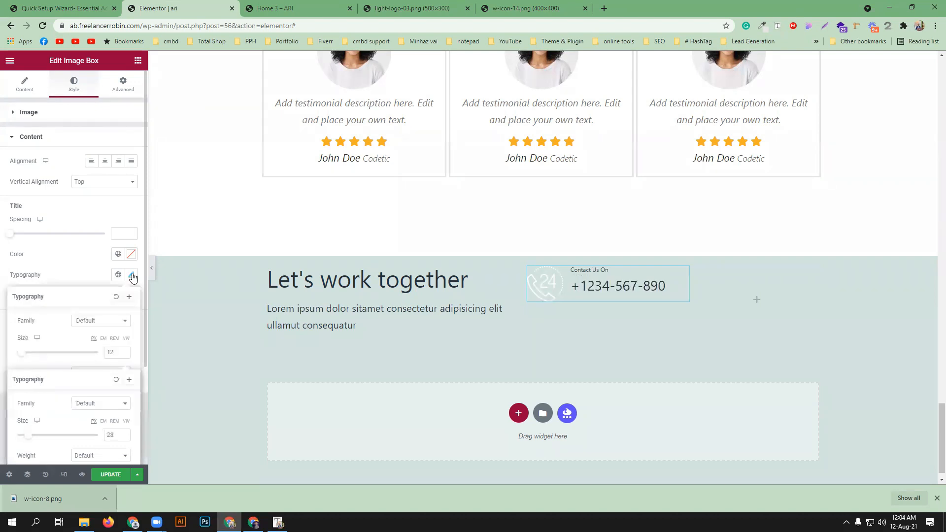
click(26, 351)
drag(26, 352, 28, 354)
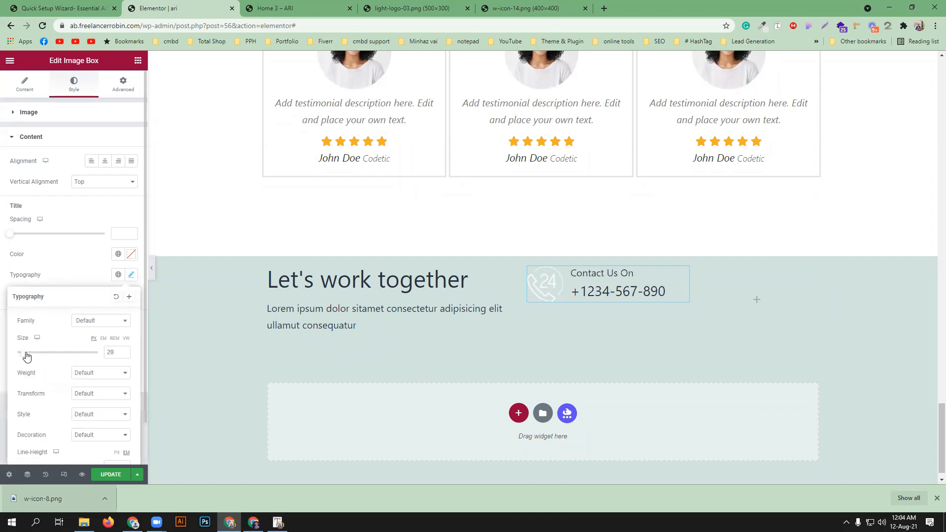
click(303, 5)
click(533, 329)
click(197, 7)
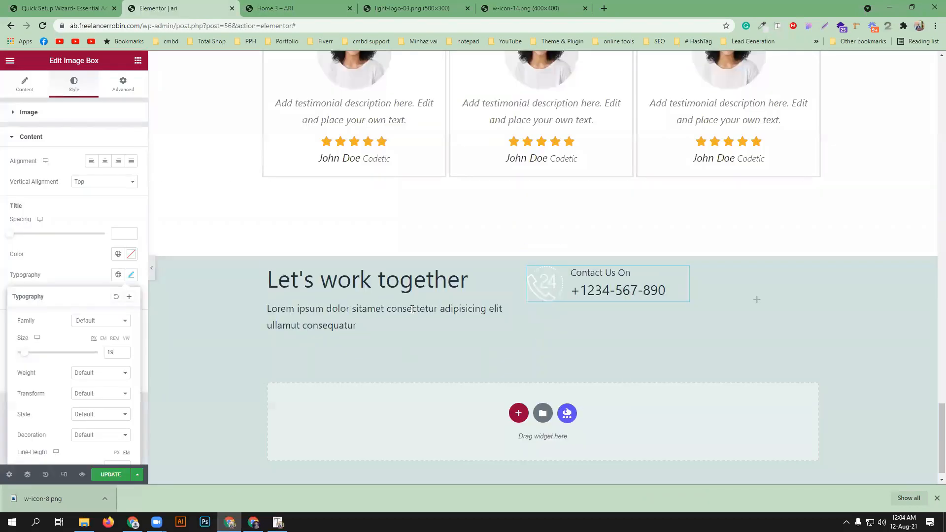
click(46, 259)
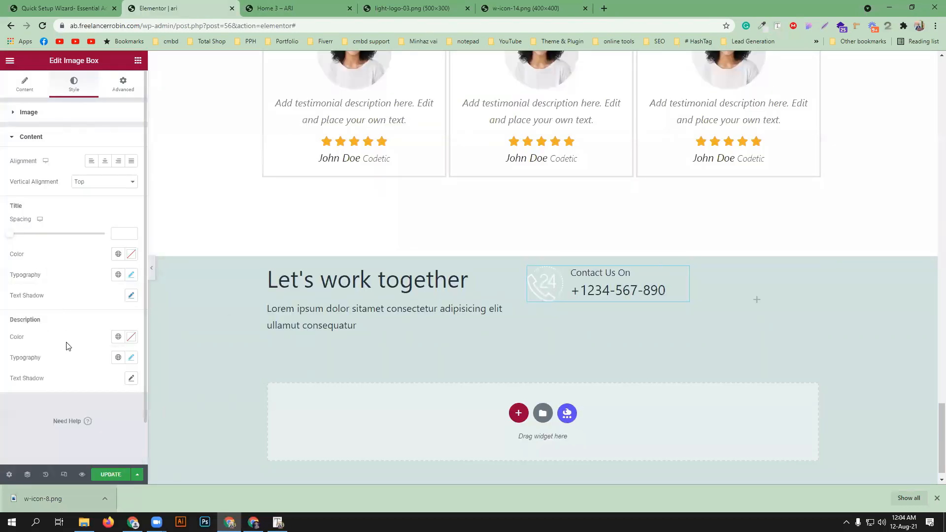
Set the font weight of the image box's description to 600
click(131, 358)
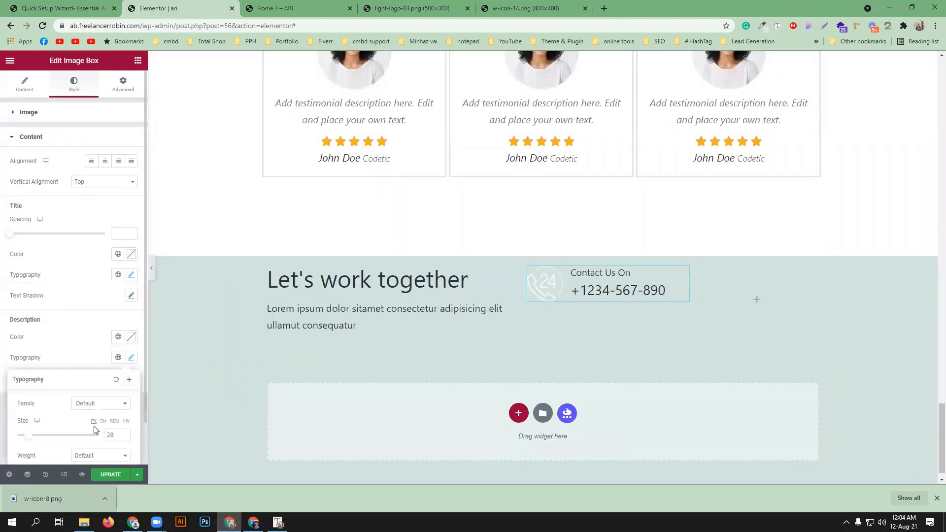
click(89, 454)
click(98, 399)
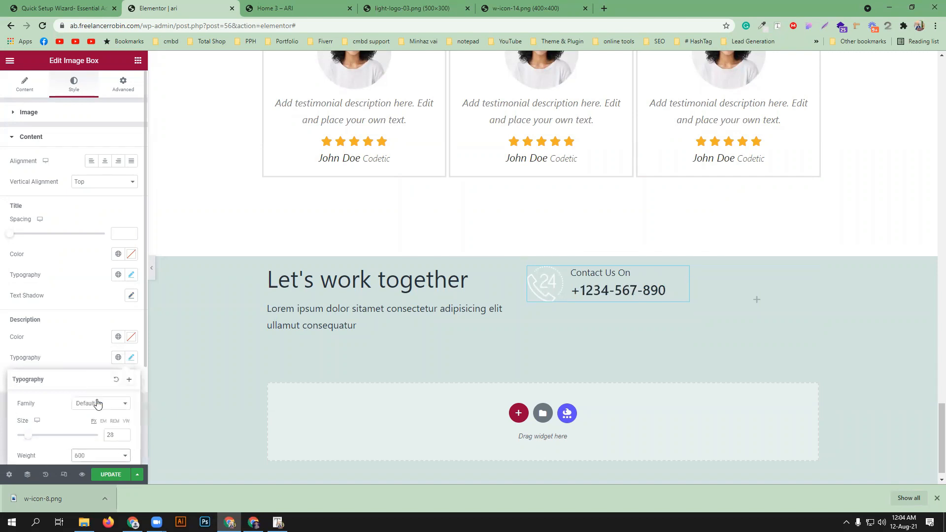
Copy the hero section's red Contact Us button and paste it into the empty third column of the "Let's work together" banner
click(335, 10)
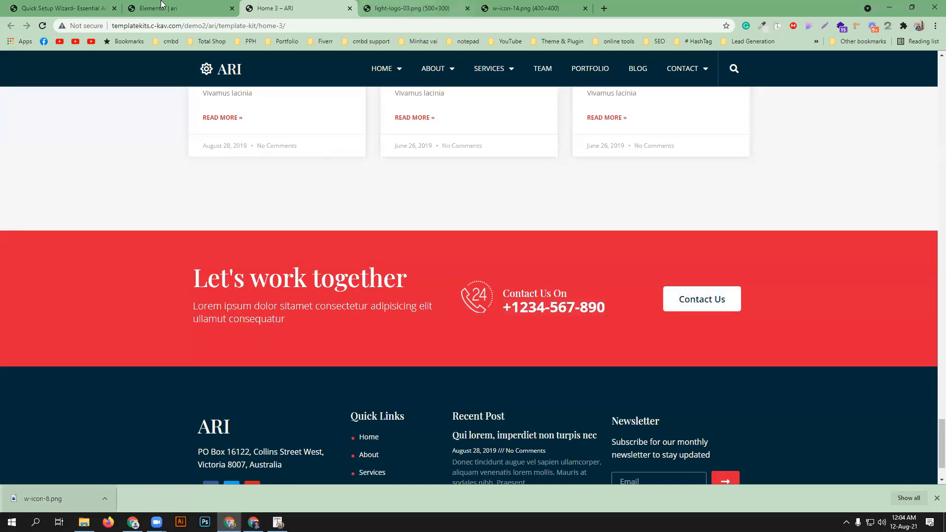
click(207, 9)
scroll(408, 280, up, 15)
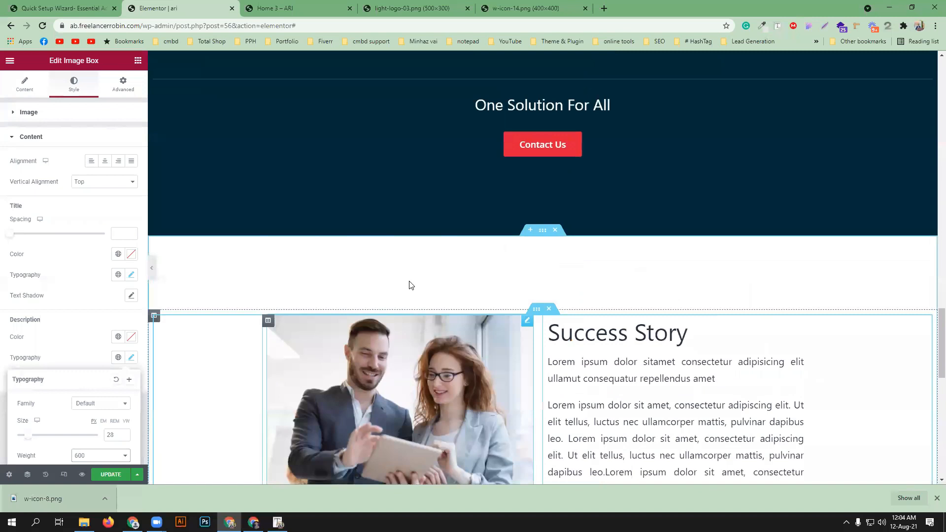
scroll(408, 284, up, 15)
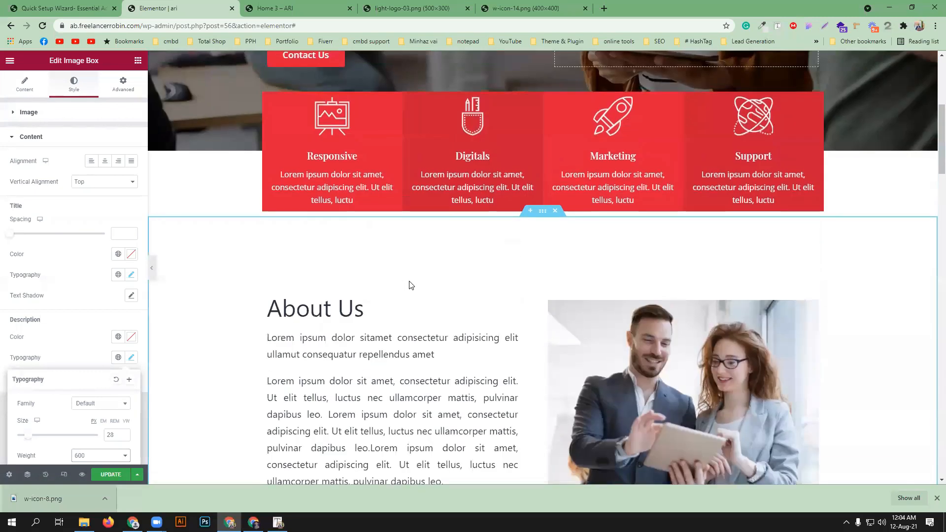
scroll(408, 285, up, 4)
right_click(383, 255)
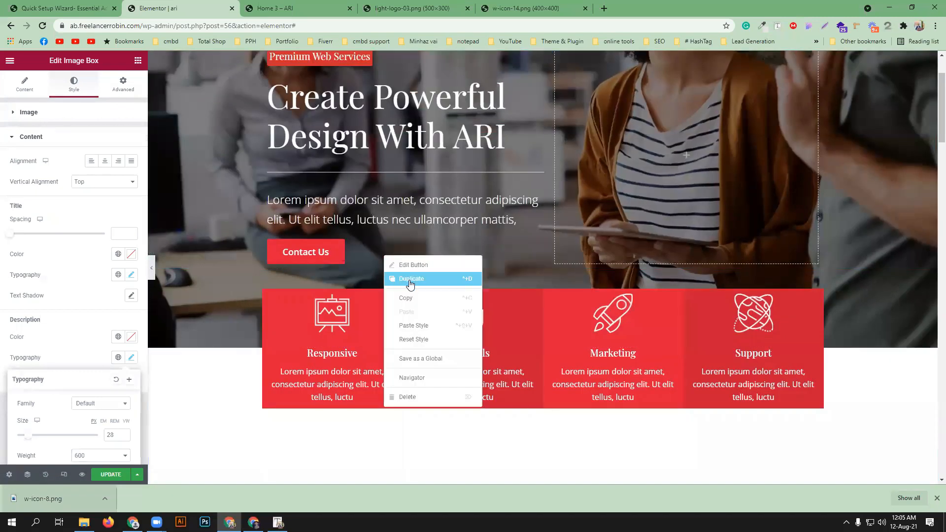
click(412, 298)
scroll(517, 421, down, 8)
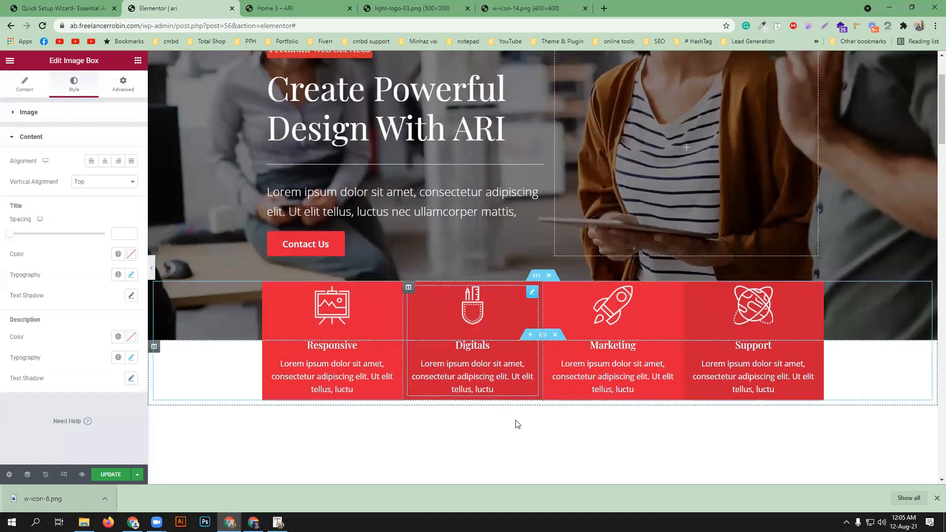
scroll(517, 424, down, 20)
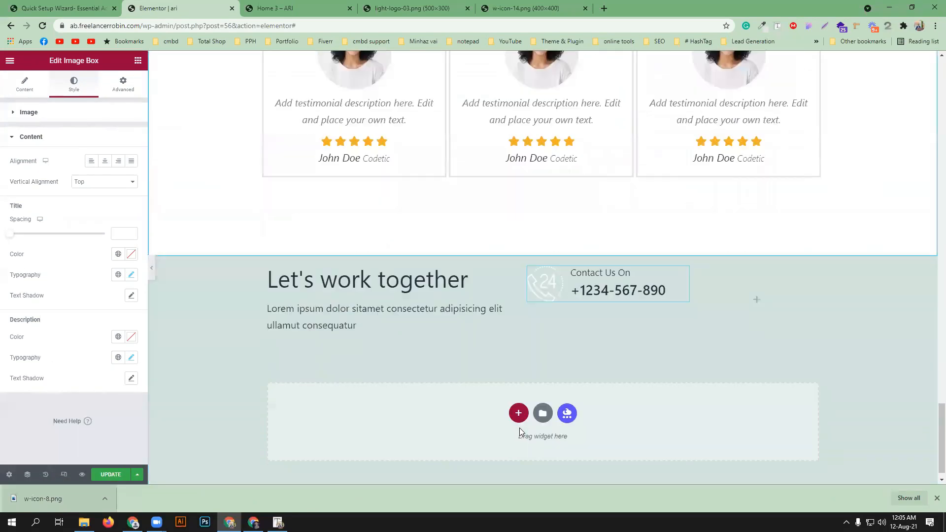
right_click(740, 281)
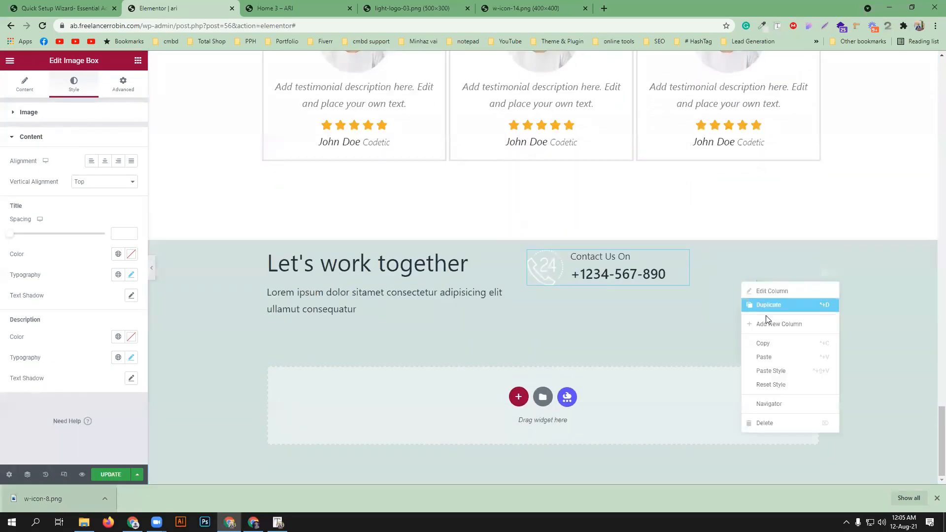
click(764, 353)
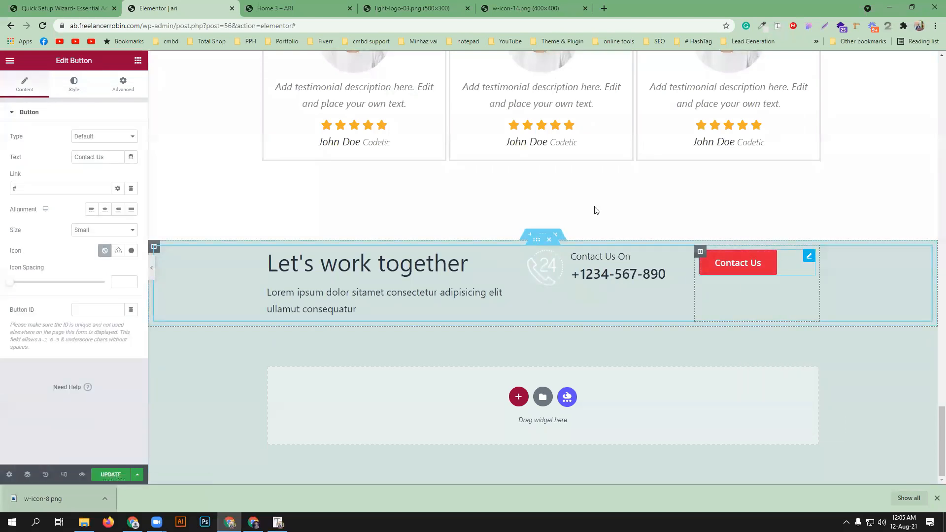
Compare the pasted button with the reference, set its normal background color to #FFFFFF and its border type to None
click(310, 4)
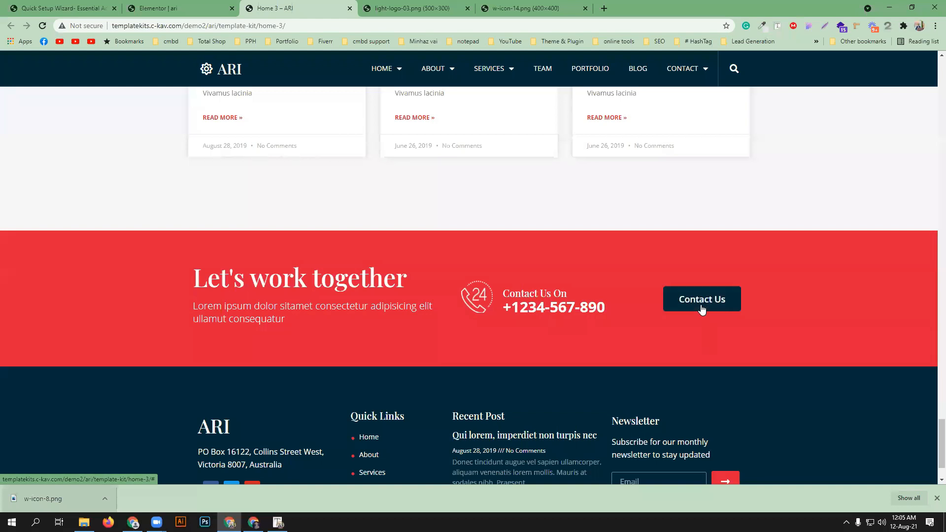
click(163, 8)
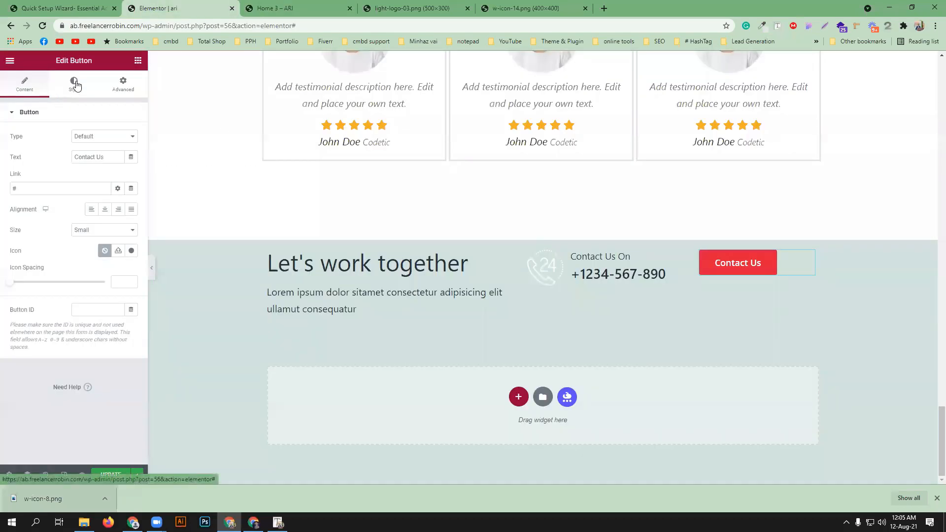
click(75, 84)
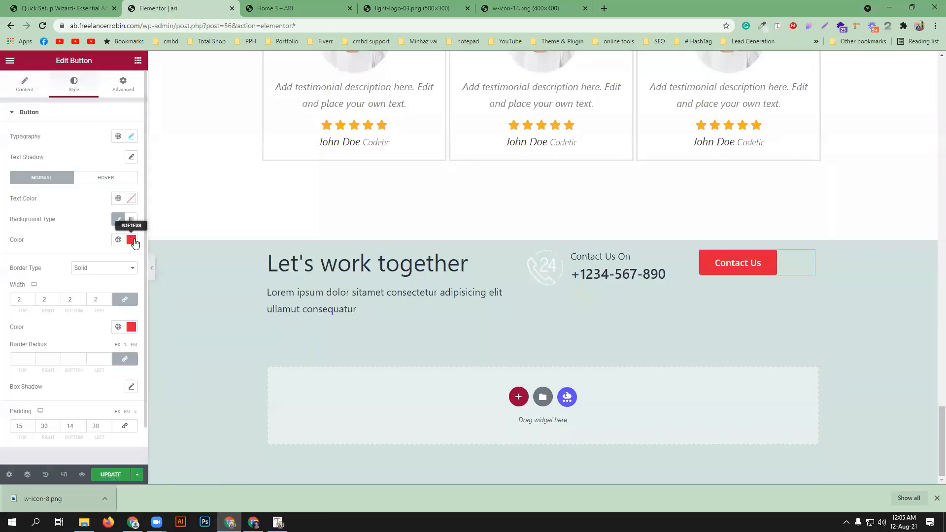
click(131, 240)
drag(34, 301, 1, 256)
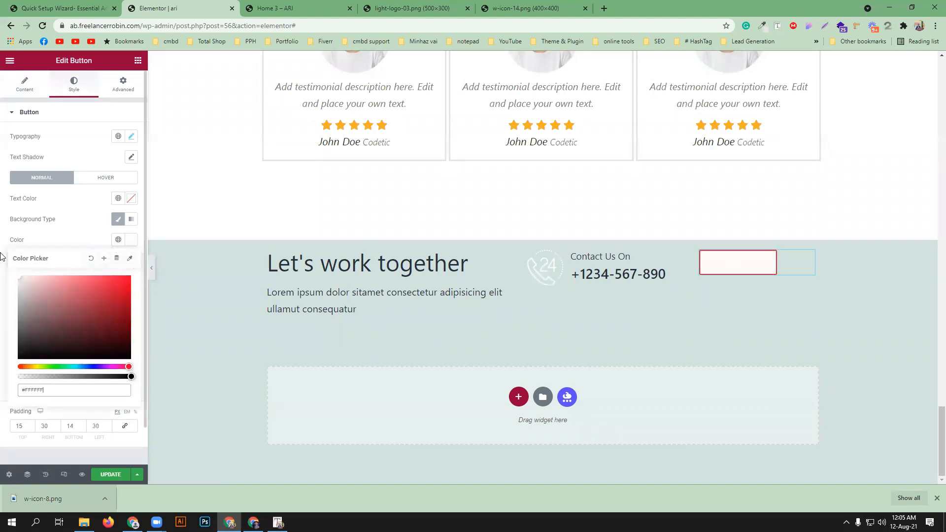
click(76, 225)
click(117, 267)
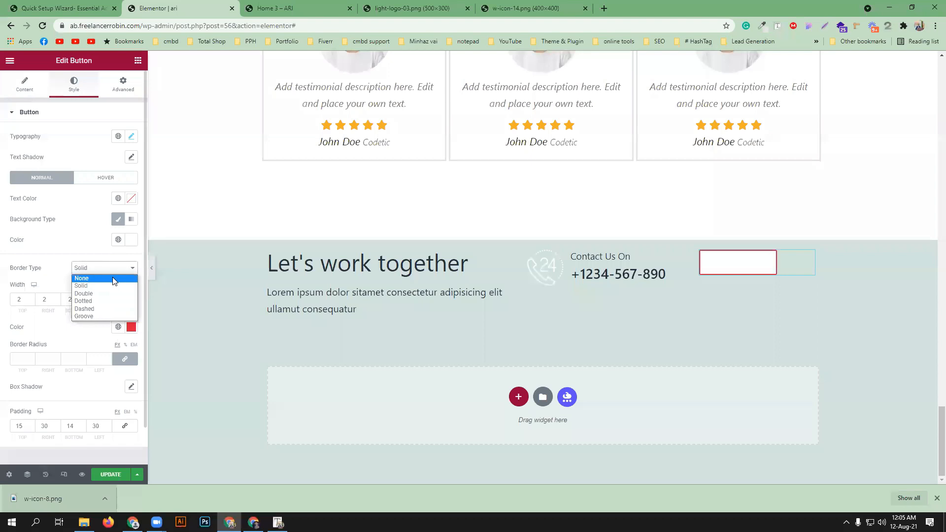
click(78, 278)
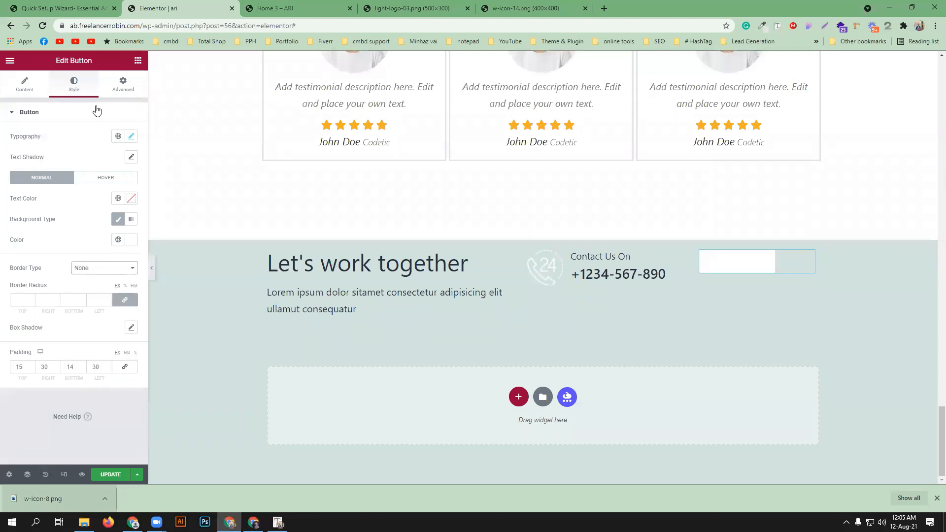
Set the banner button's hover text color to #FFFFFF, checking it against the reference button
click(104, 179)
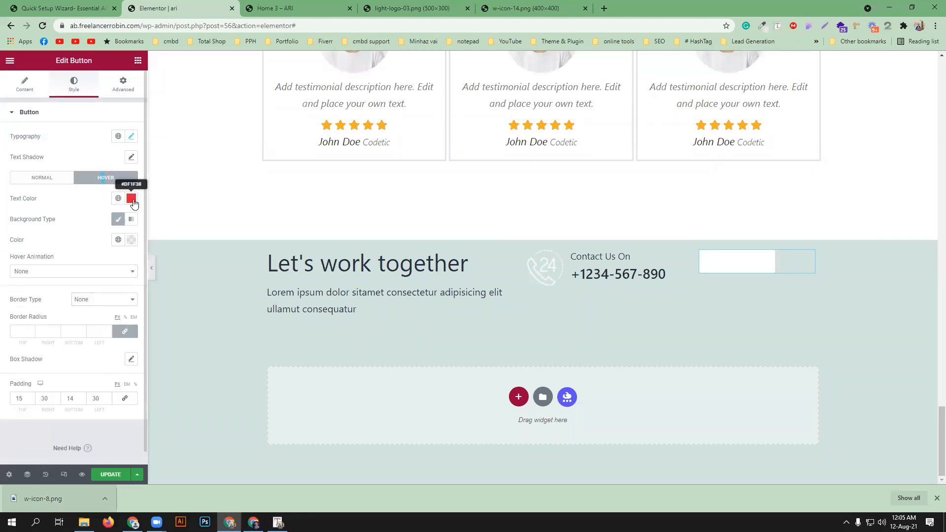
click(285, 8)
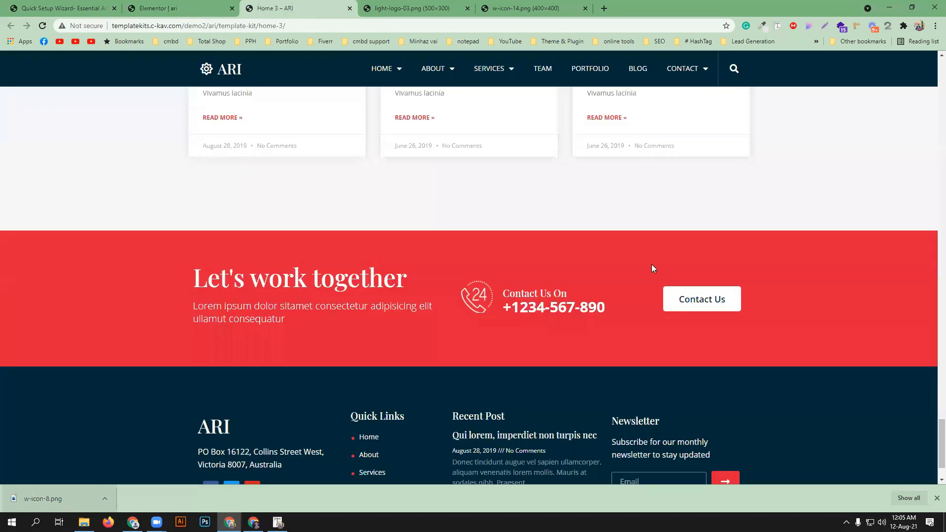
click(209, 7)
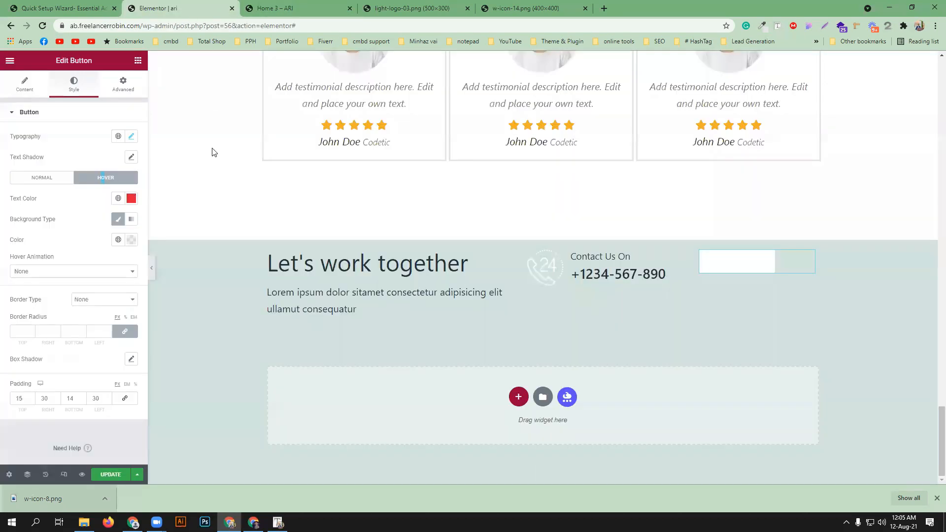
click(131, 198)
drag(116, 242, 0, 232)
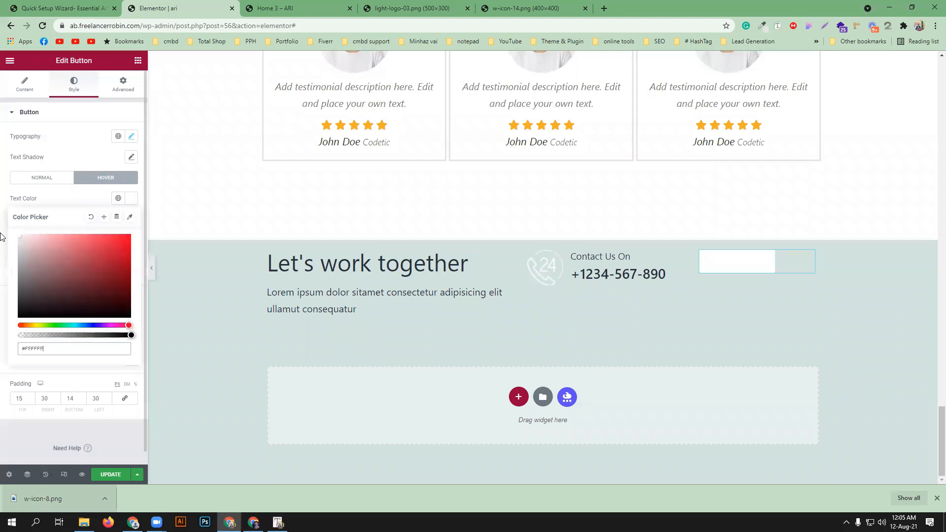
click(55, 199)
Sample the reference Contact Us button's dark navy hover color and apply #002A3A as the banner button's hover background
click(286, 8)
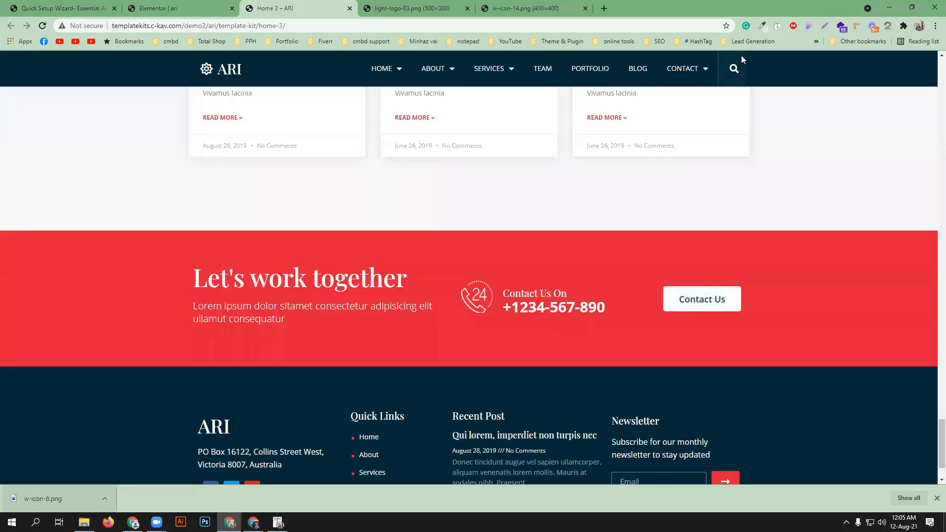
click(762, 25)
click(739, 36)
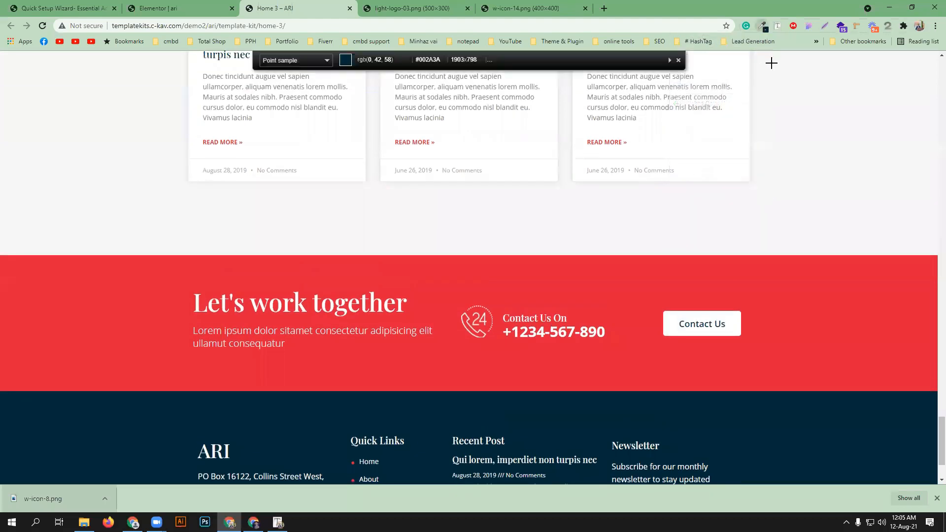
click(736, 330)
click(197, 8)
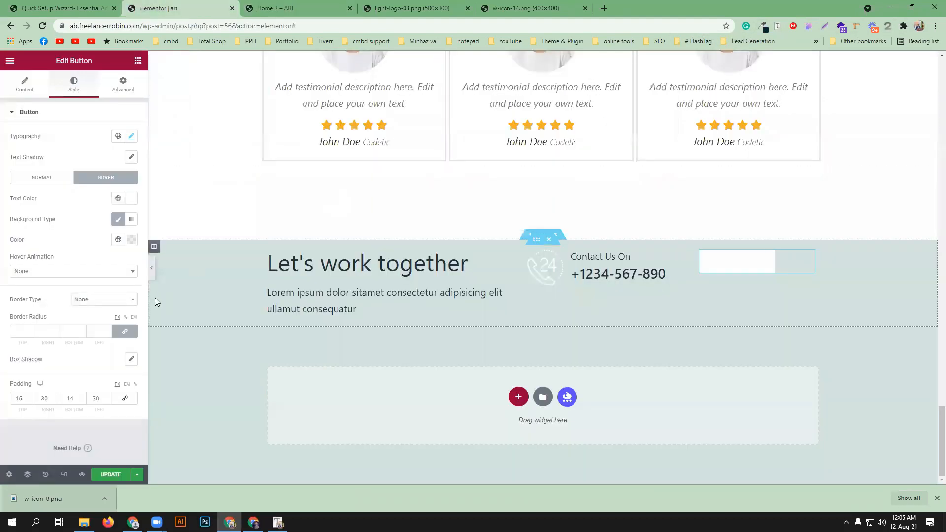
click(131, 239)
drag(27, 376, 134, 377)
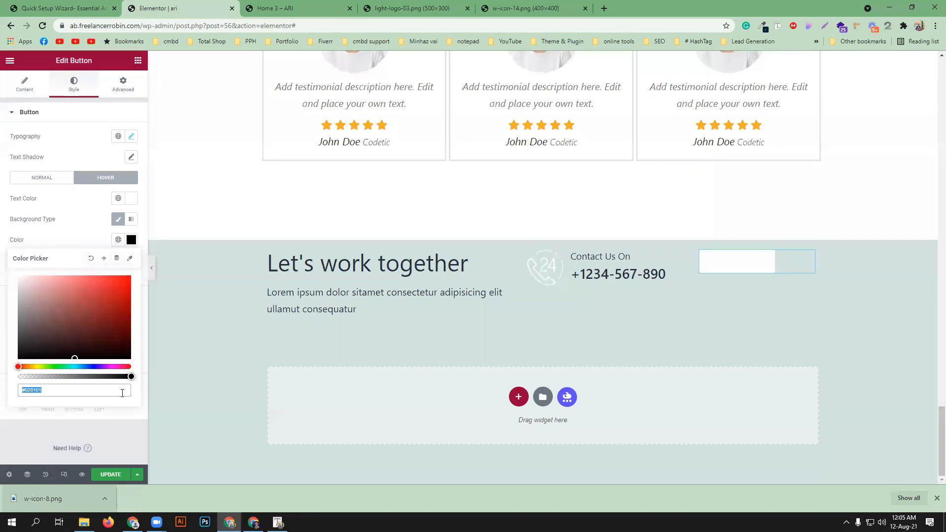
key(ctrl+v)
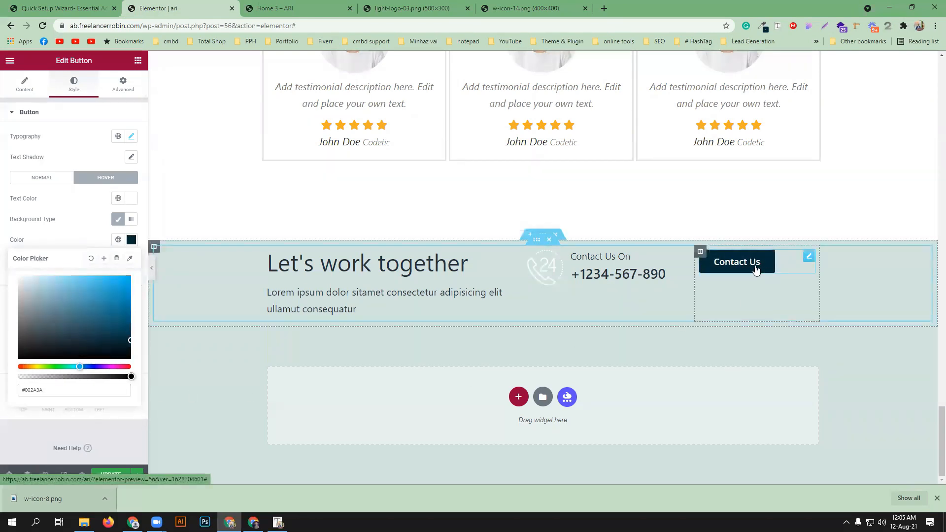
Set the banner button's normal background color to the sampled #002A3A
click(278, 7)
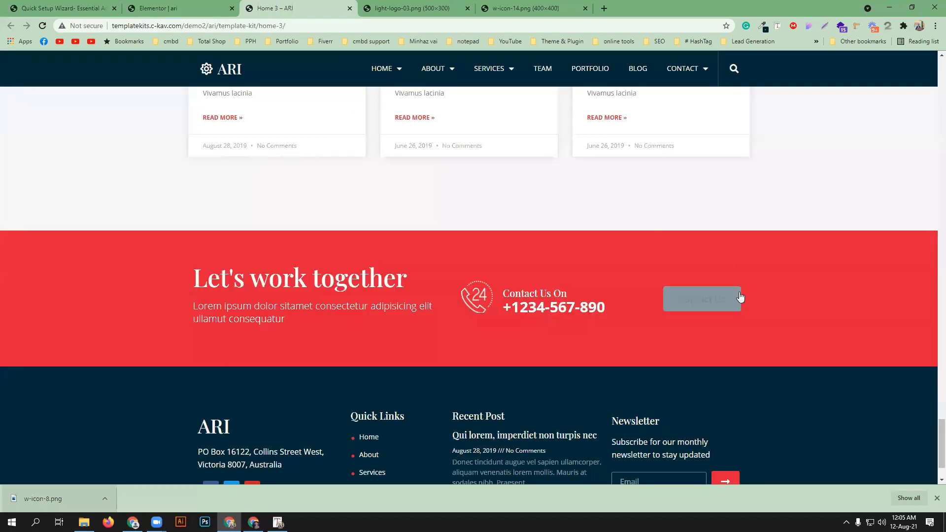
click(158, 8)
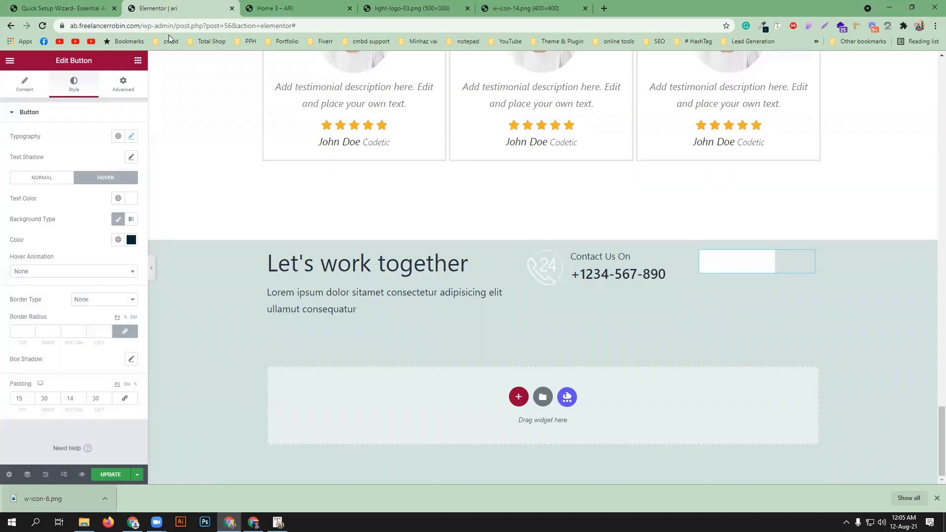
click(48, 178)
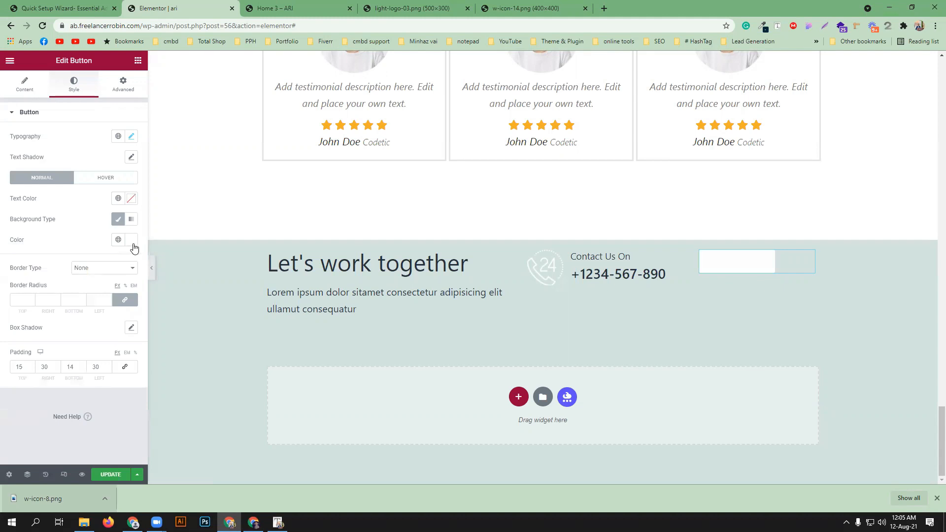
click(132, 242)
key(ctrl+c)
right_click(48, 389)
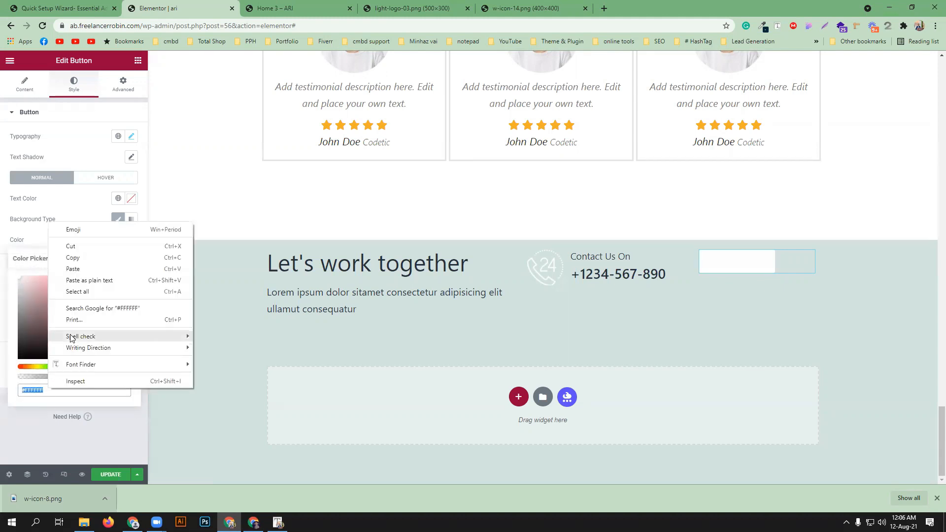
click(78, 268)
click(89, 208)
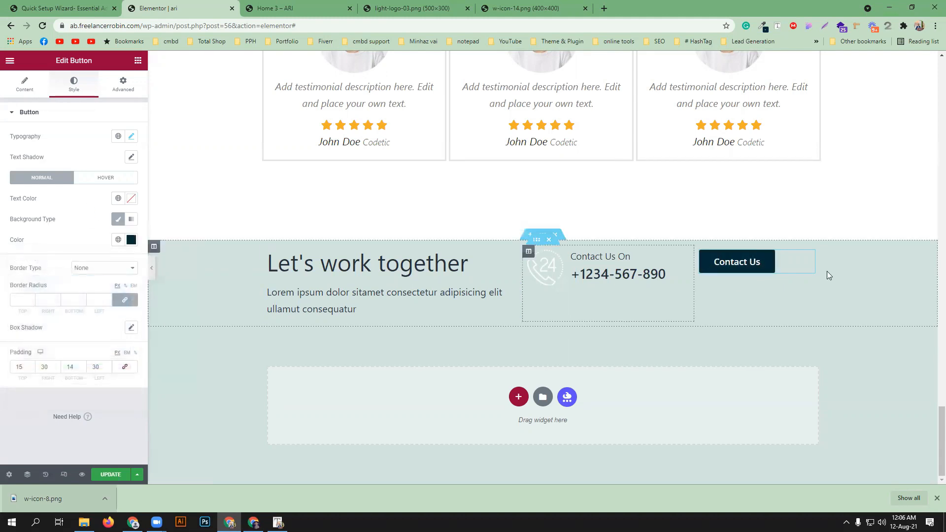
Align the banner's Contact Us button to the right of its column
click(25, 82)
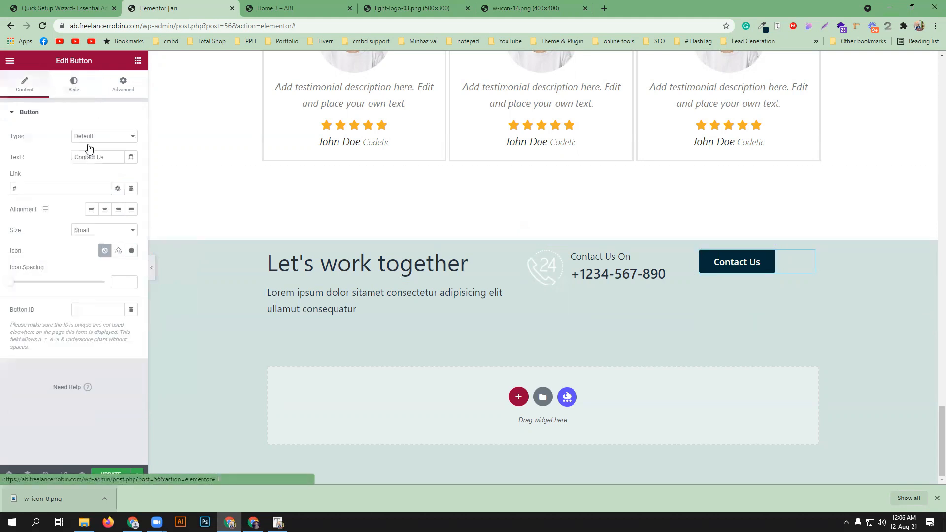
click(106, 210)
click(117, 211)
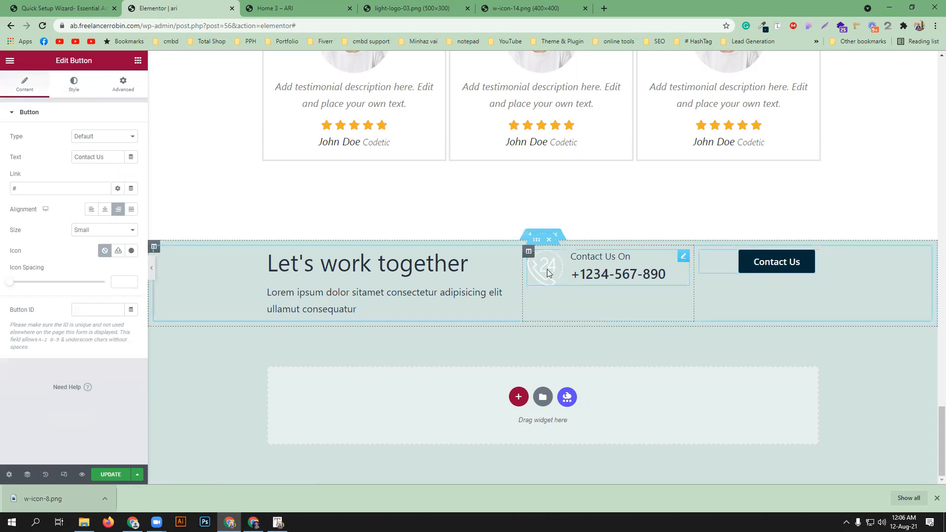
Sample the reference banner's red and apply #DF1F38 as the contact banner section's classic background color, checking it against the reference
click(549, 238)
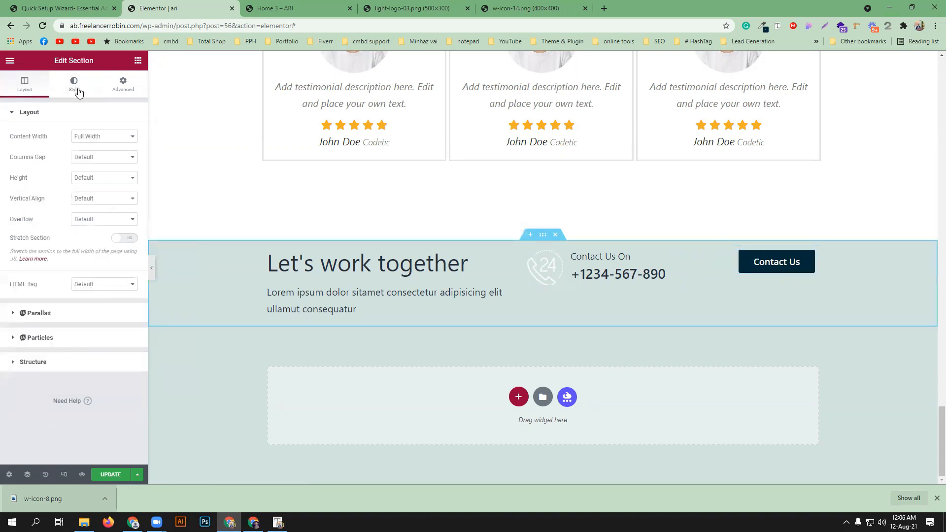
click(320, 8)
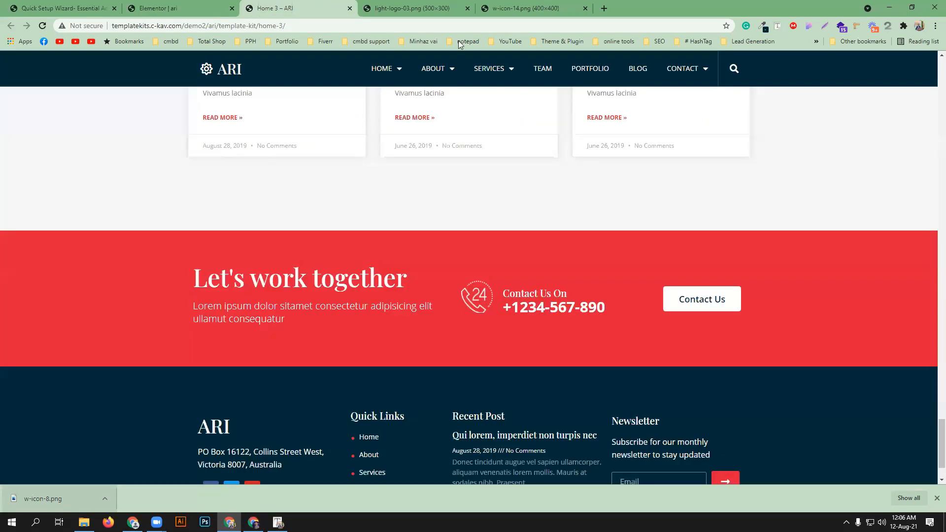
click(763, 26)
click(709, 38)
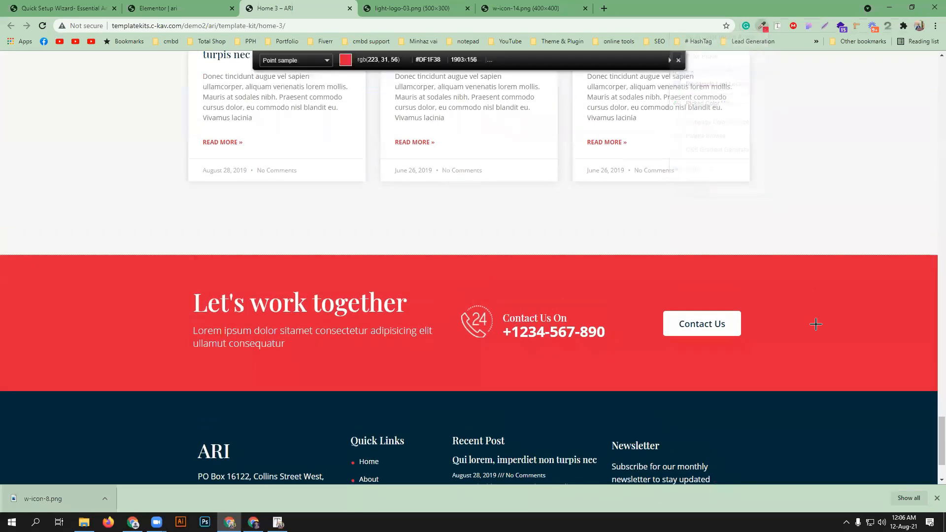
click(816, 327)
click(159, 10)
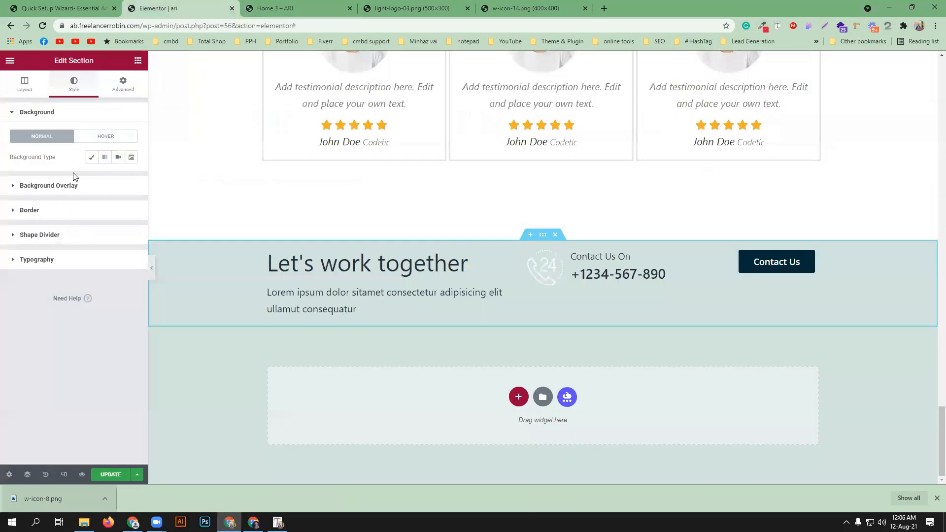
click(91, 157)
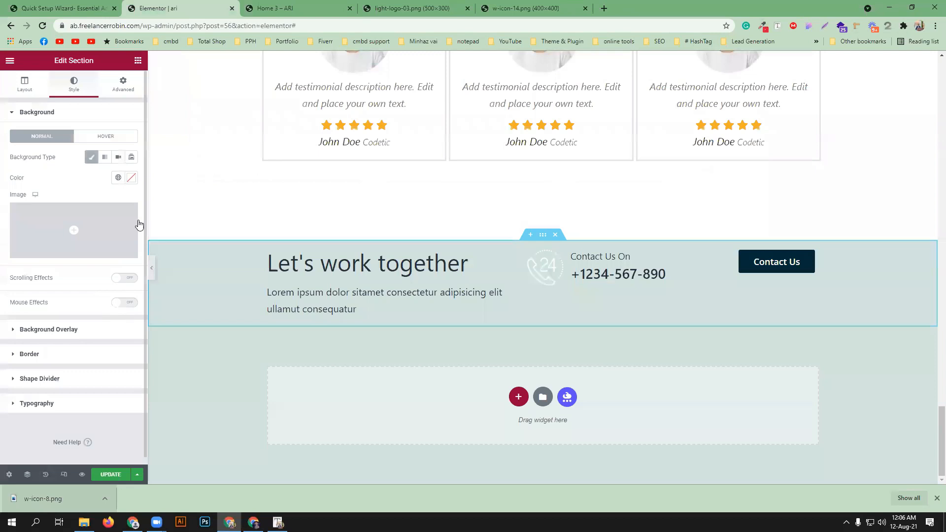
click(131, 178)
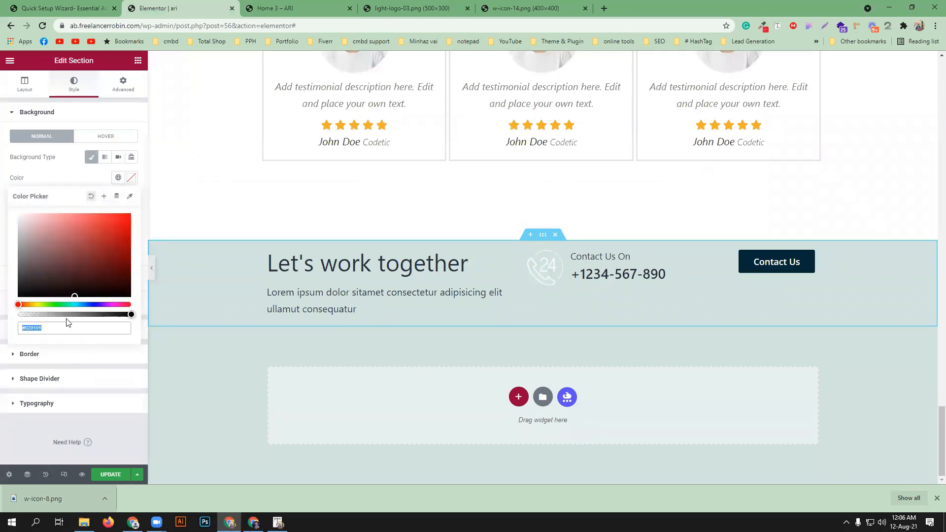
key(ctrl+v)
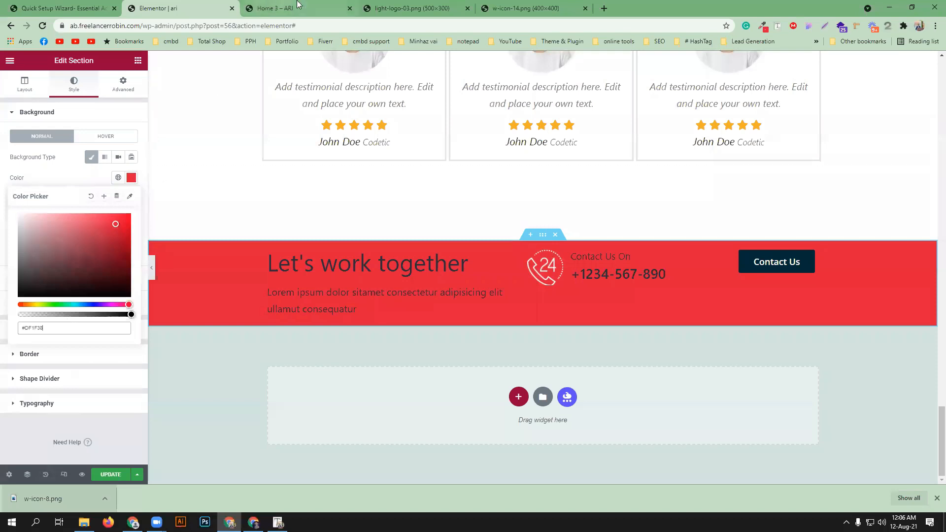
click(276, 8)
click(169, 4)
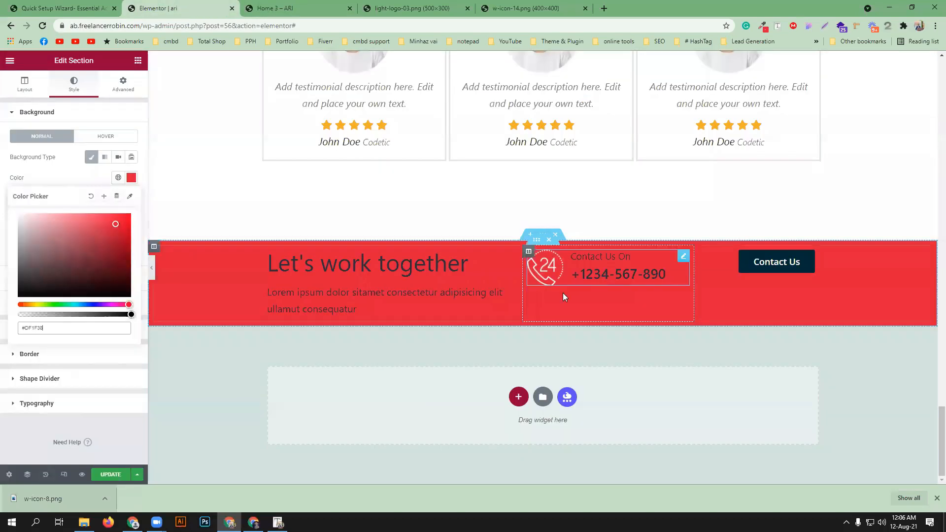
Set the "Let's work together" heading's text color to #FFFFFF
click(502, 256)
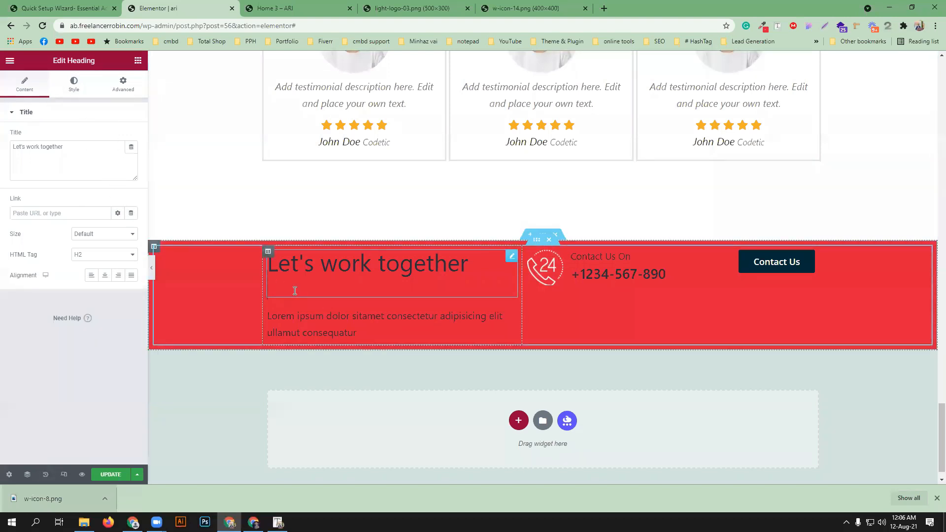
key(BackSpace)
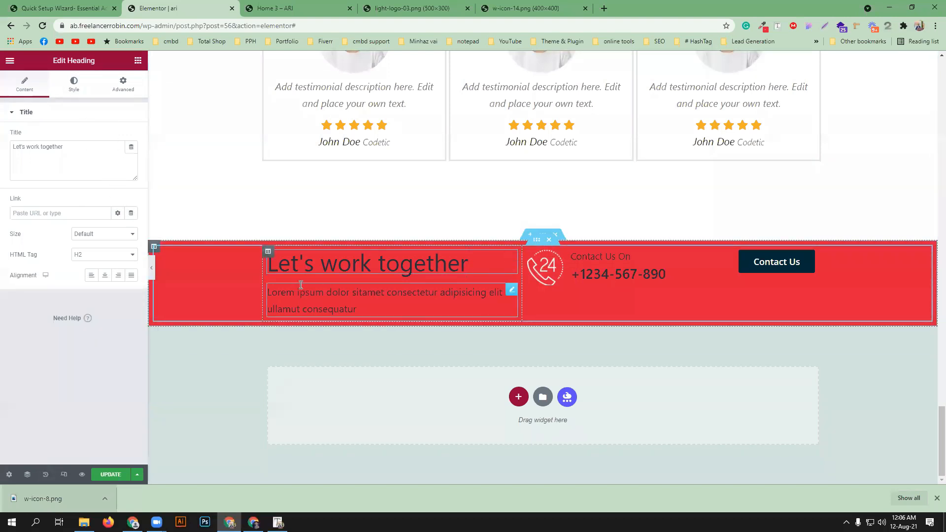
click(75, 84)
click(129, 138)
drag(56, 196, 2, 163)
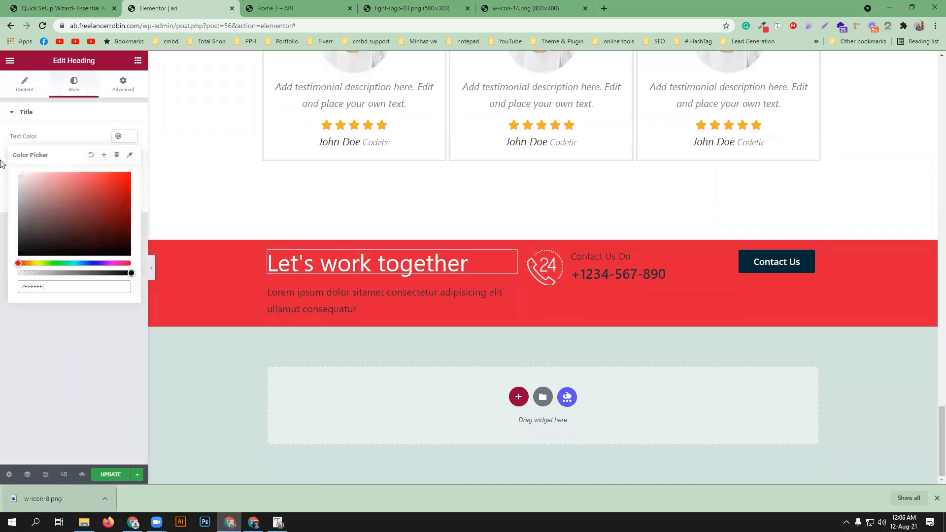
Set the text color of the Lorem ipsum paragraph under the banner heading to #FFFFFF
click(513, 294)
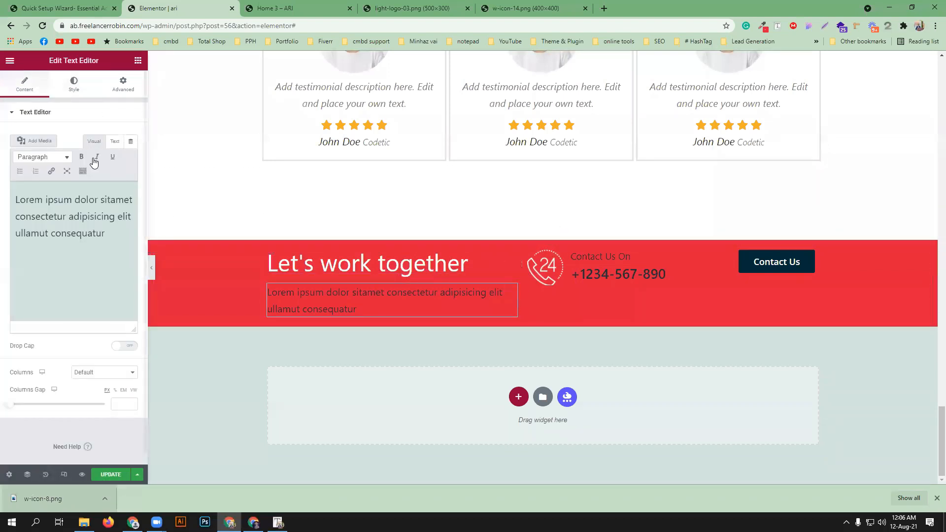
click(74, 86)
click(131, 157)
drag(98, 193, 2, 187)
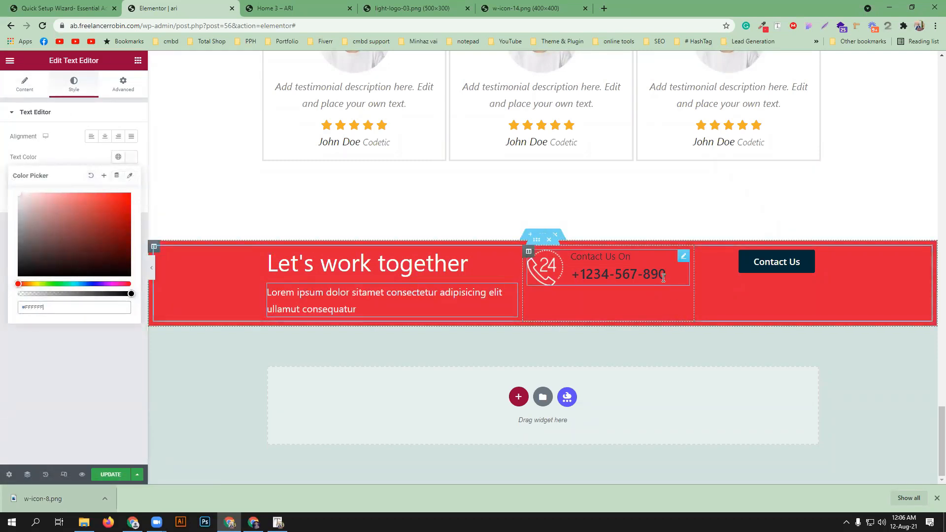
Set both the title and description colors of the banner's "Contact Us On" image box to #FFFFFF
click(681, 258)
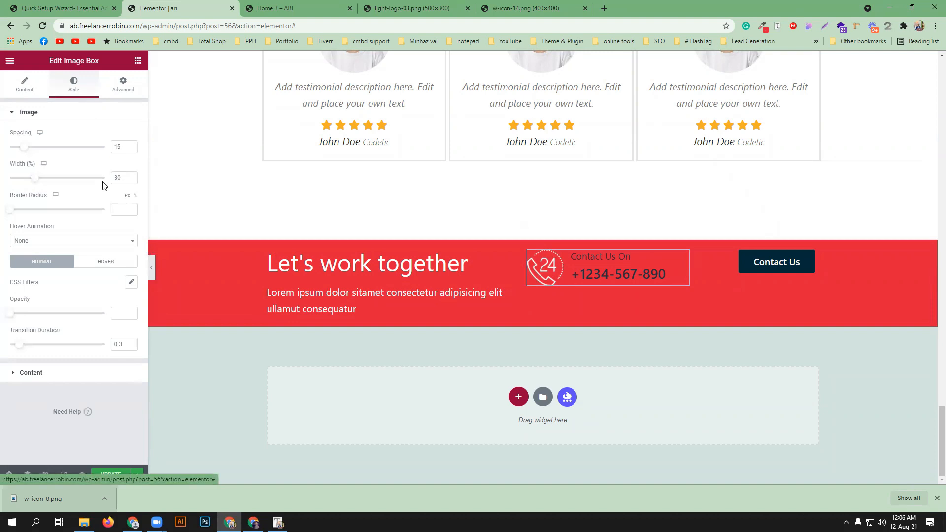
click(74, 372)
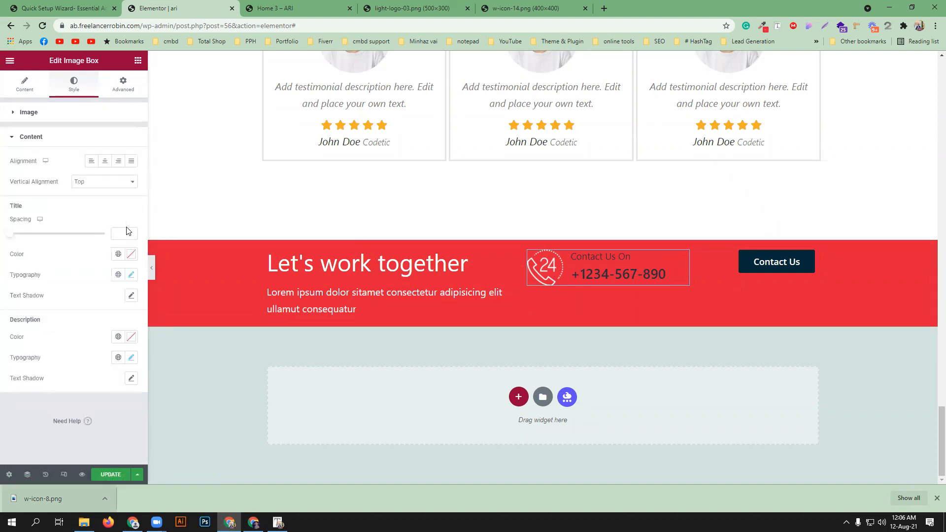
click(132, 257)
text(#F6F7F2)
click(64, 258)
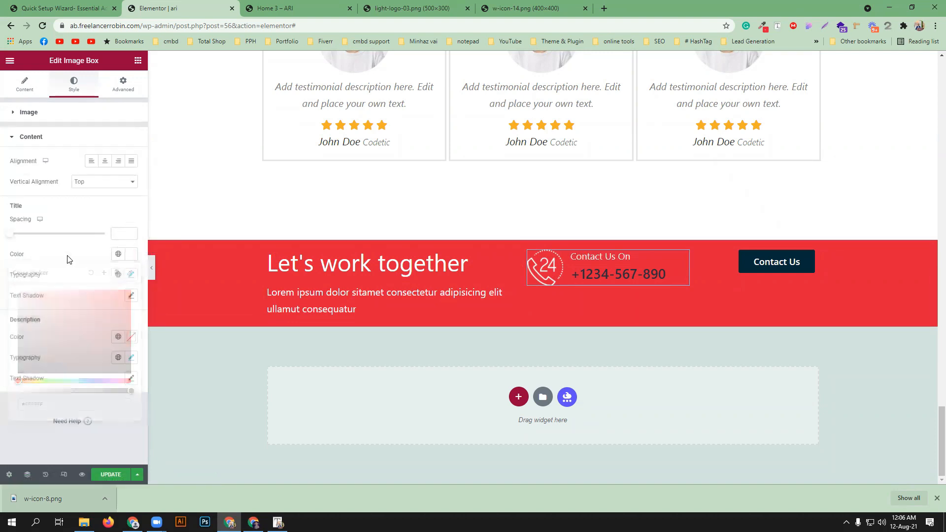
click(131, 337)
key(ctrl+v)
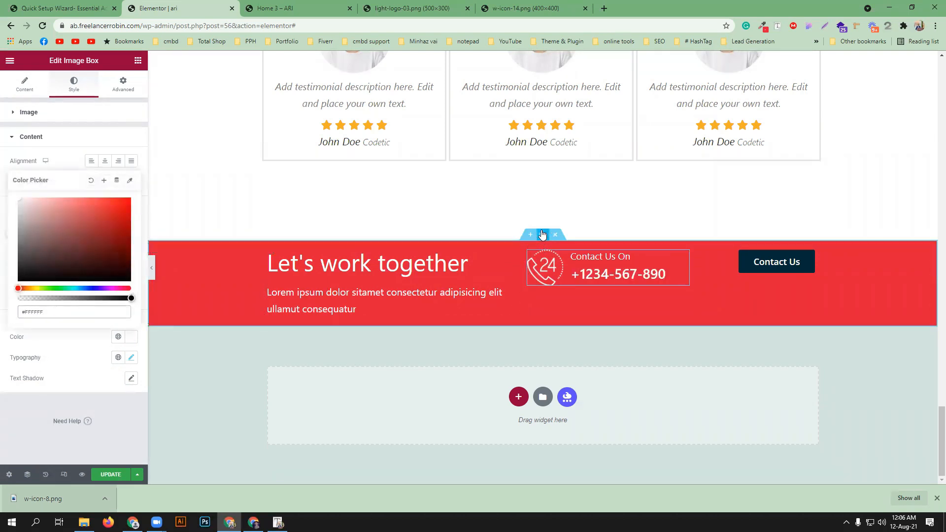
Give the contact banner section unlinked padding of 50 px top and bottom, and compare its height with the reference banner
click(542, 234)
click(123, 83)
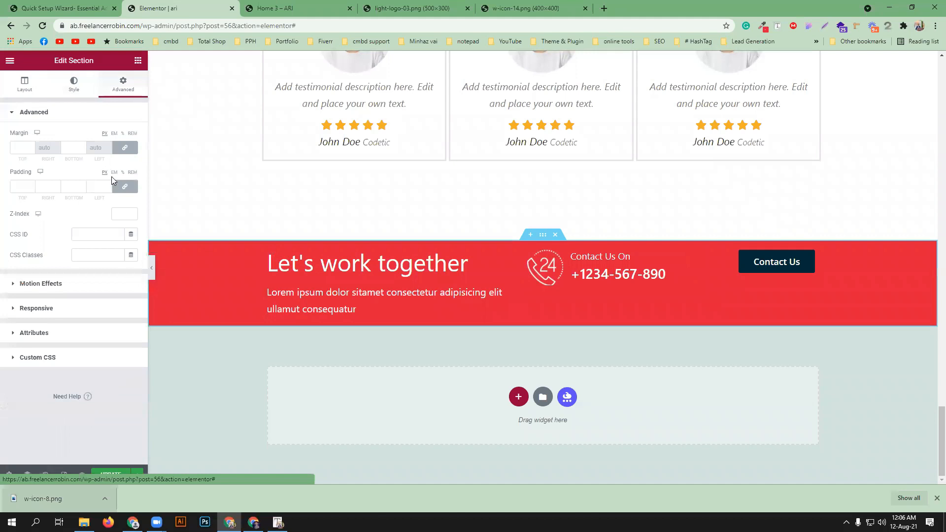
text(30)
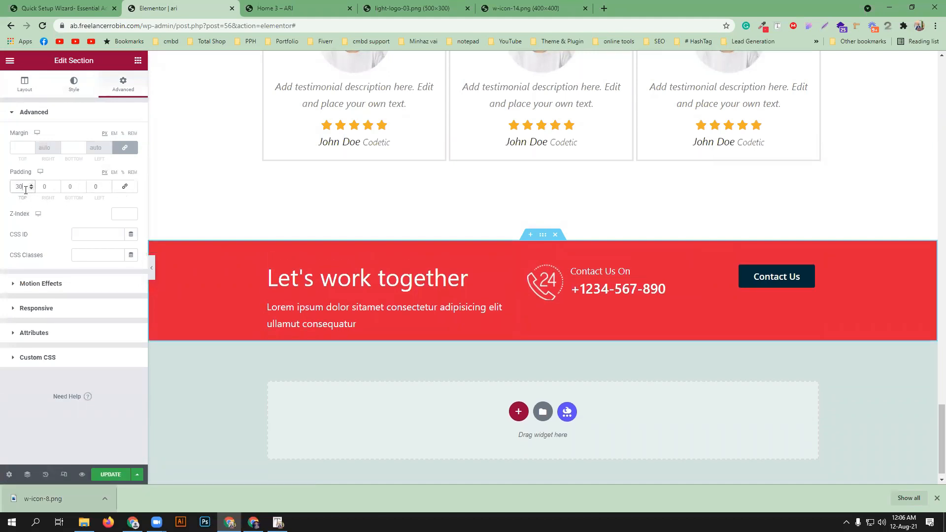
text(50)
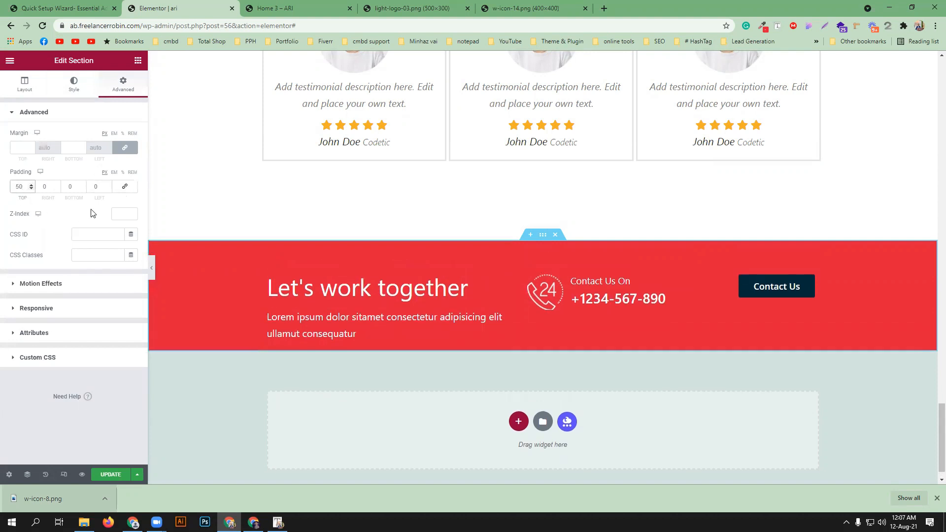
click(74, 186)
text(50)
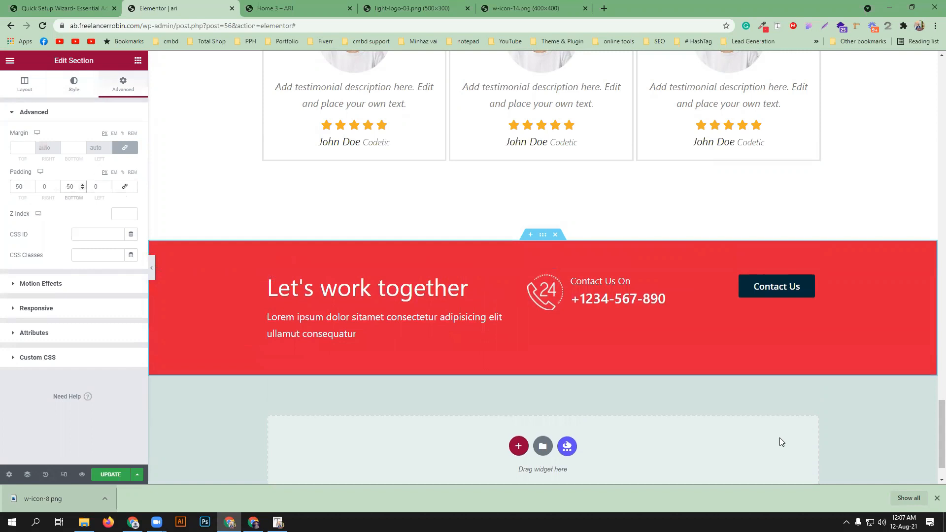
click(254, 6)
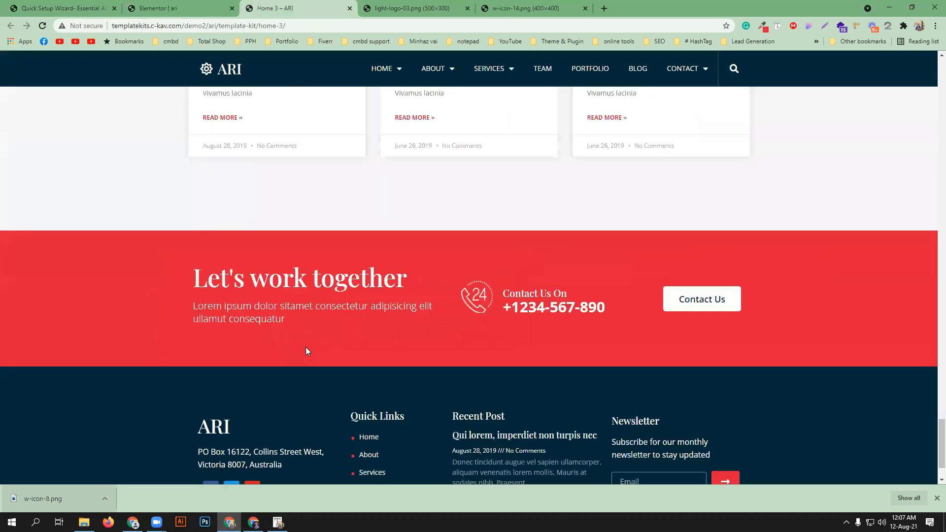
click(198, 6)
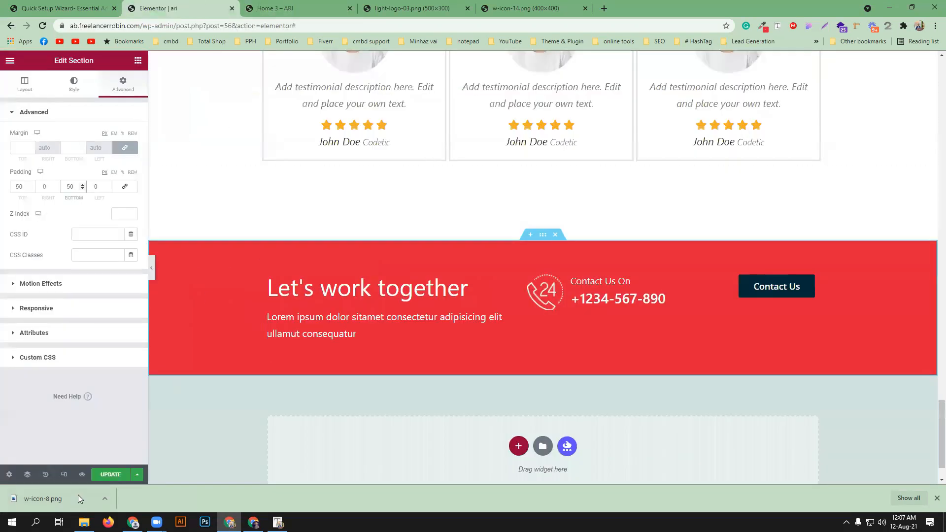
Save the page, dismiss the browser's downloads bar and open a preview of the changes
click(111, 474)
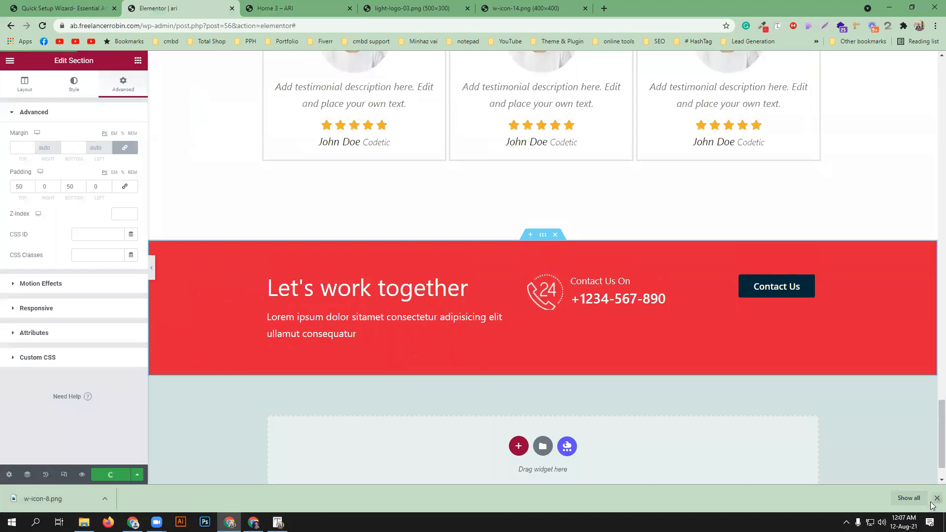
click(936, 499)
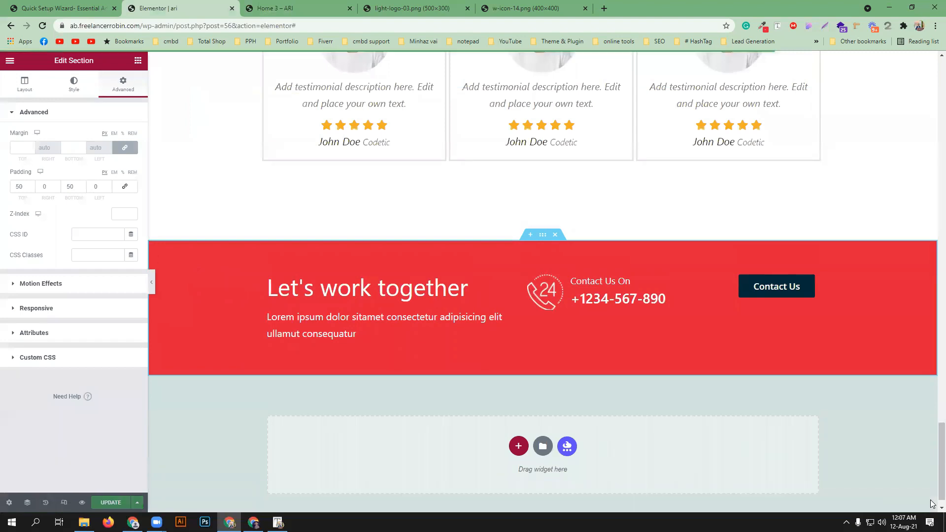
click(82, 502)
Examine the reference page's footer columns: the ARI address block, Quick Links, Recent Post and Newsletter
click(413, 8)
scroll(458, 246, down, 1)
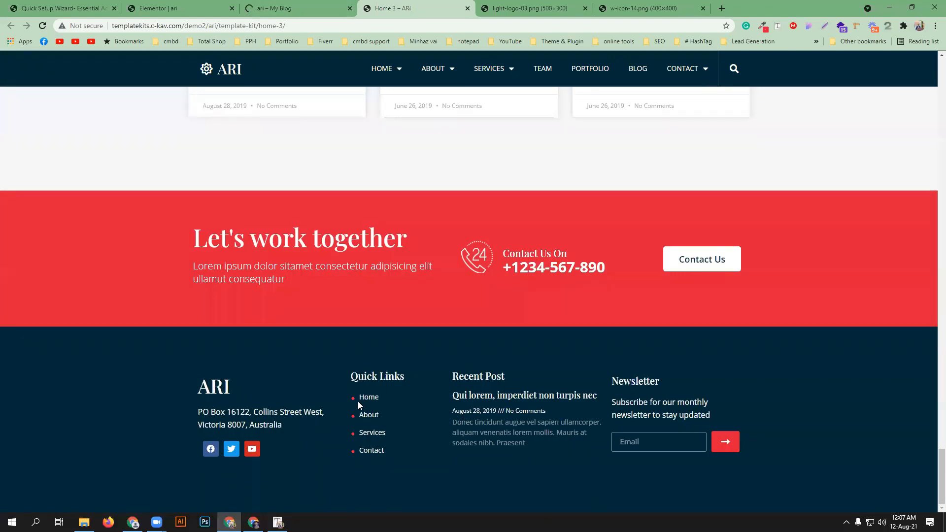
drag(371, 400, 384, 407)
click(383, 407)
drag(450, 393, 525, 443)
mouse_move(377, 399)
mouse_down()
mouse_move(390, 444)
mouse_move(370, 394)
mouse_move(372, 408)
mouse_up()
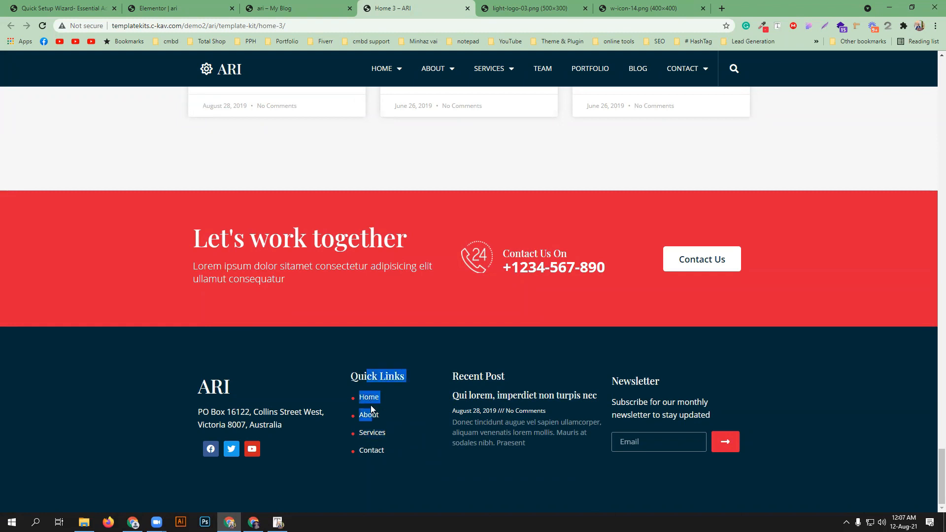
click(654, 383)
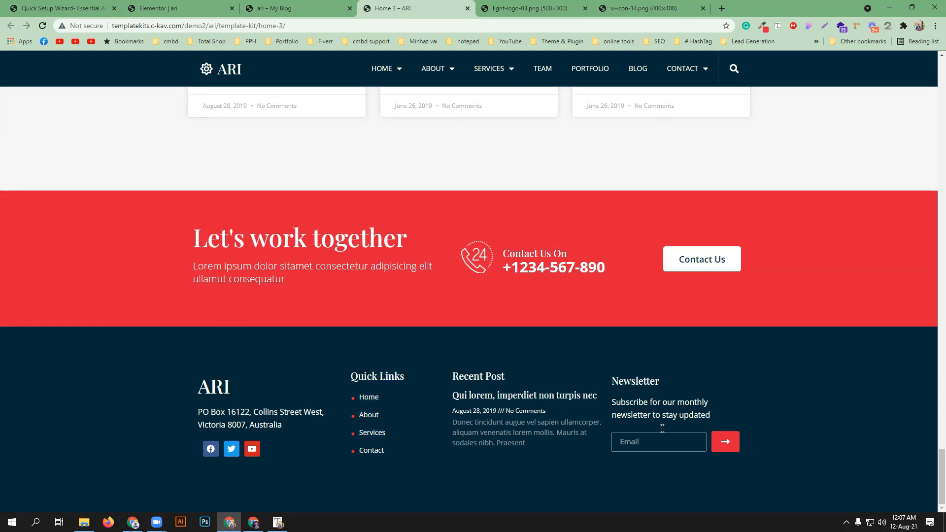
drag(226, 411, 241, 425)
Compare the hero section and service boxes in the saved page's preview with those on the reference page
click(315, 9)
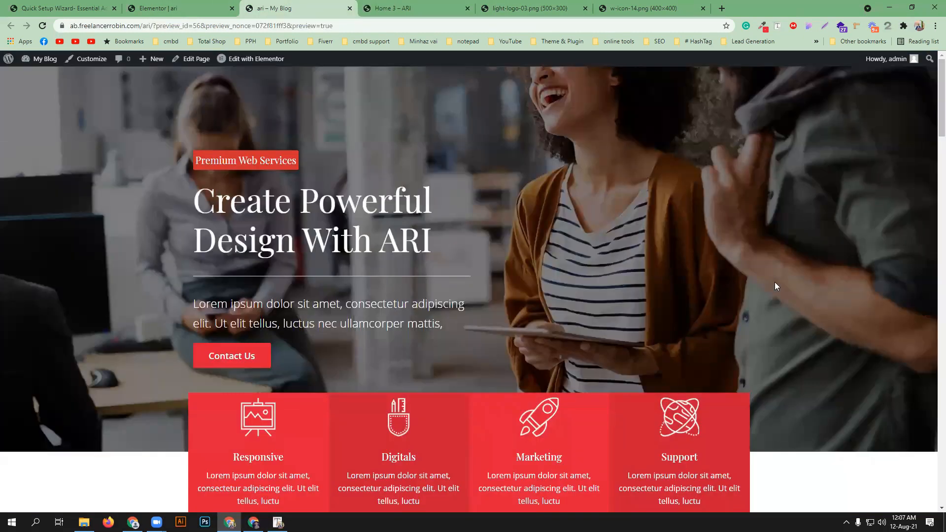
scroll(774, 282, down, 2)
scroll(774, 282, up, 2)
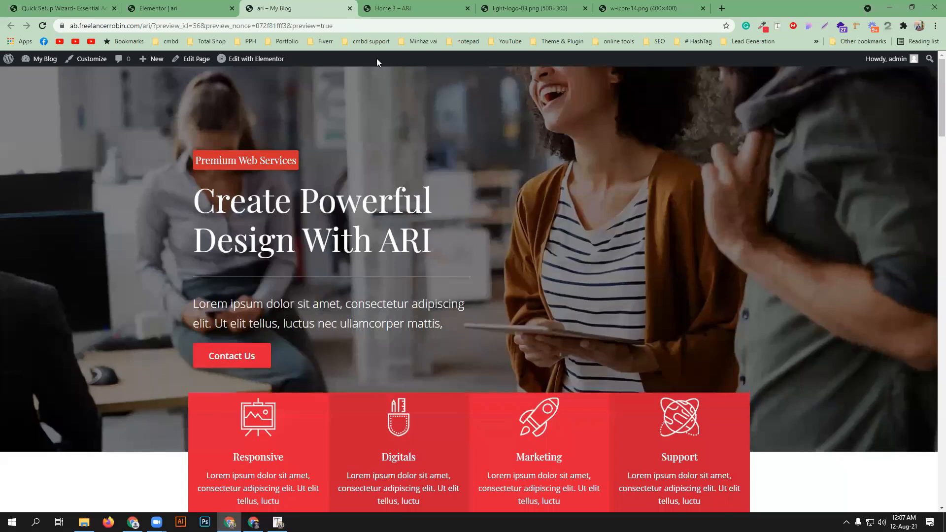
click(389, 7)
scroll(931, 318, up, 5)
drag(941, 428, 930, 49)
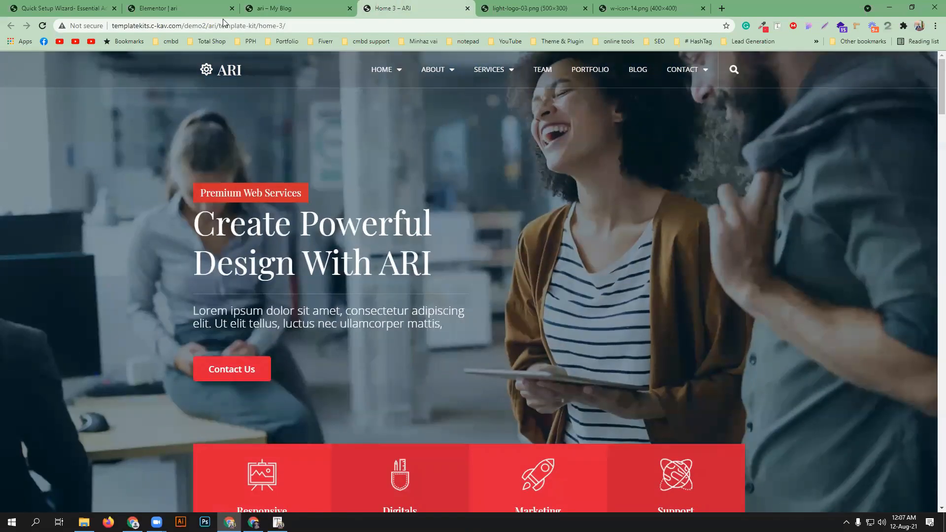
click(275, 7)
scroll(721, 308, down, 3)
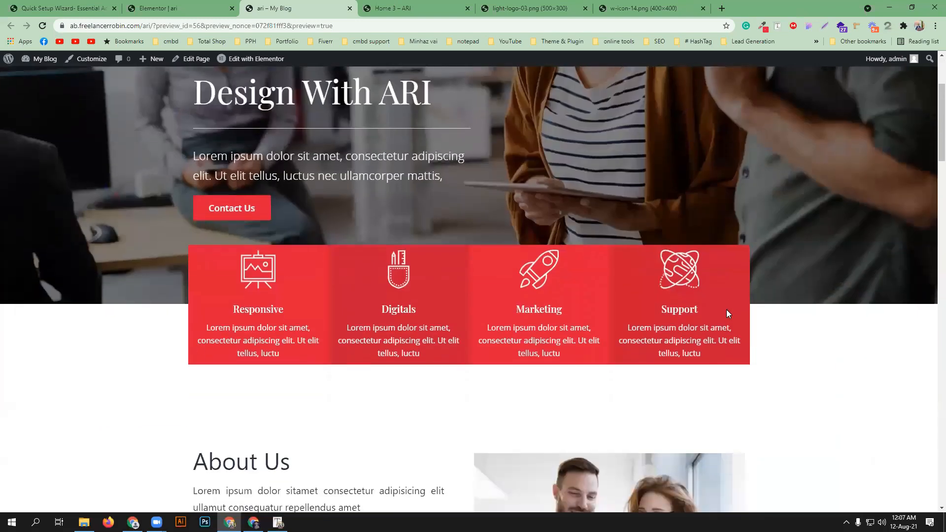
scroll(549, 155, up, 3)
click(412, 8)
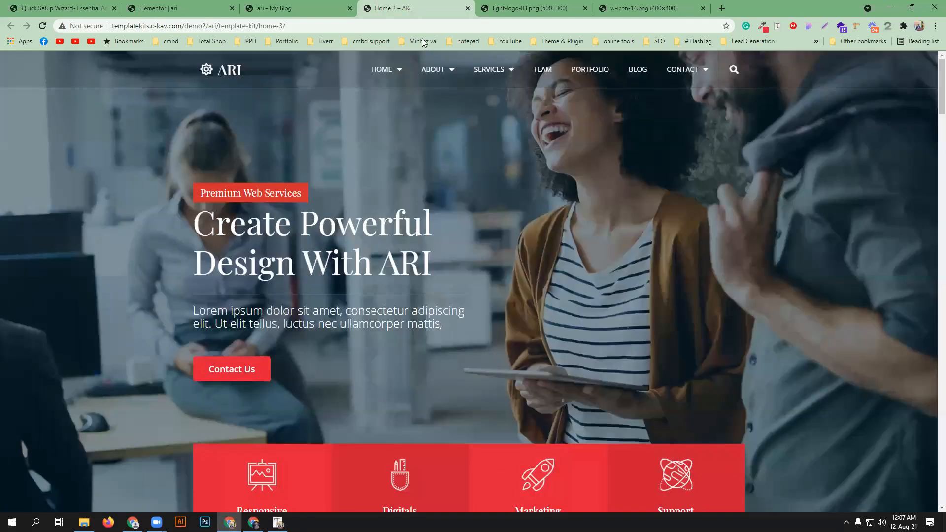
click(274, 8)
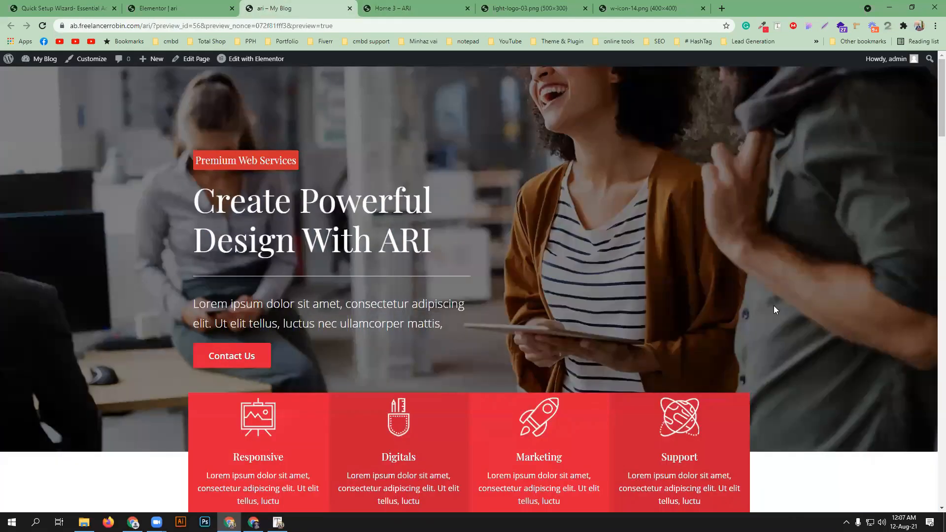
Review the preview's sections from the service boxes through portfolio, brand logos, Success Story and testimonials to the red contact banner
scroll(774, 309, down, 4)
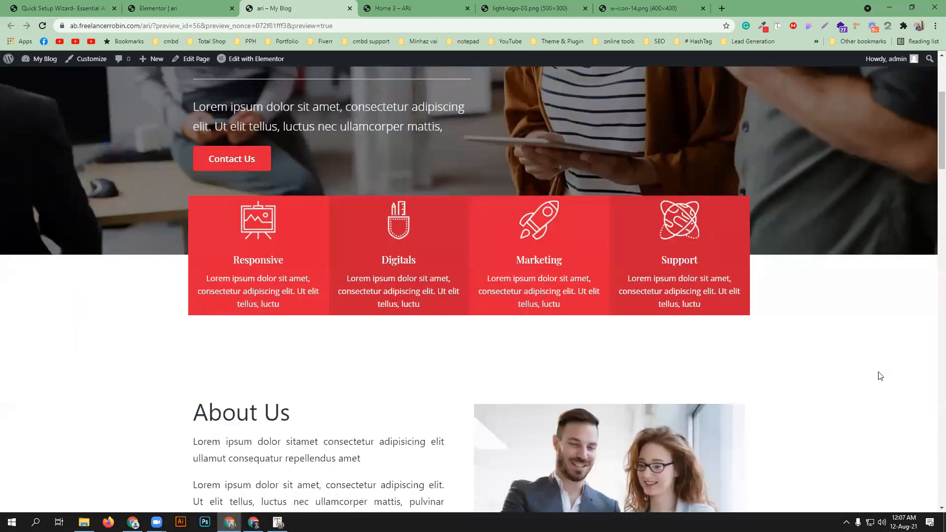
scroll(879, 375, down, 10)
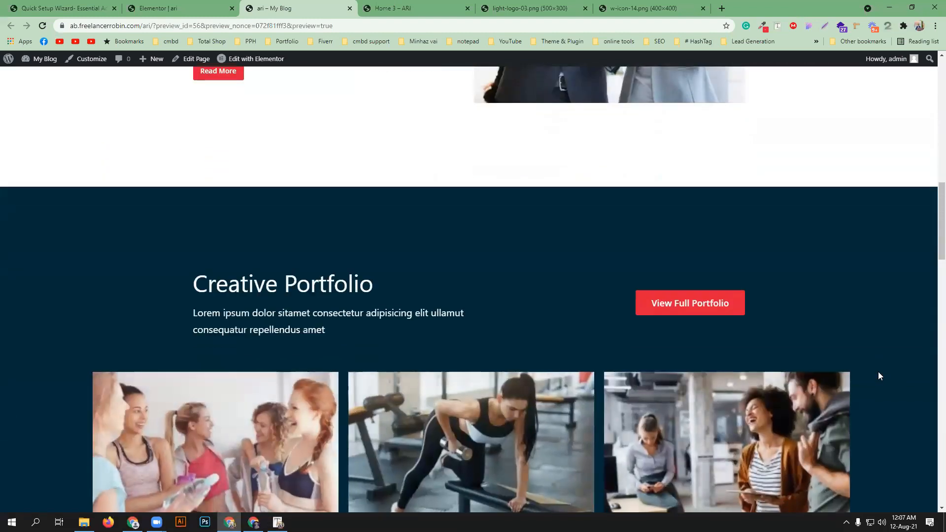
scroll(879, 376, down, 8)
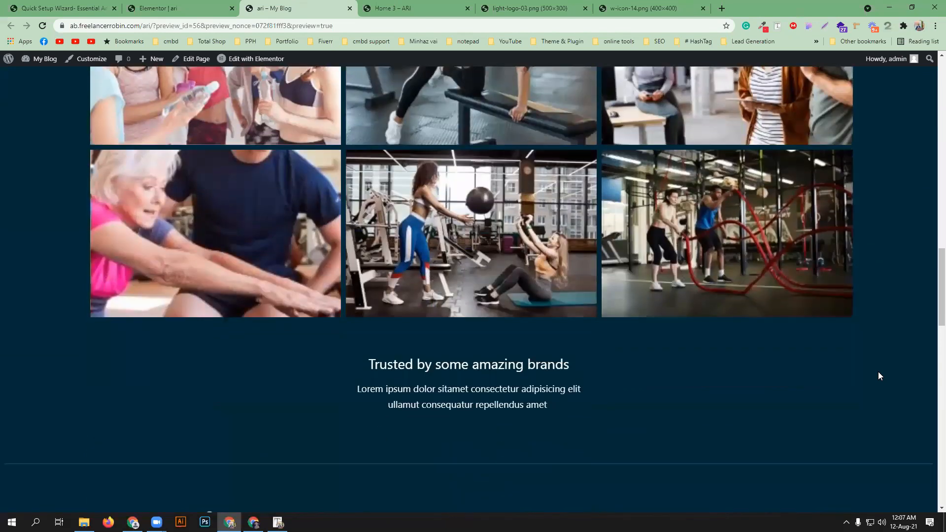
scroll(880, 375, down, 2)
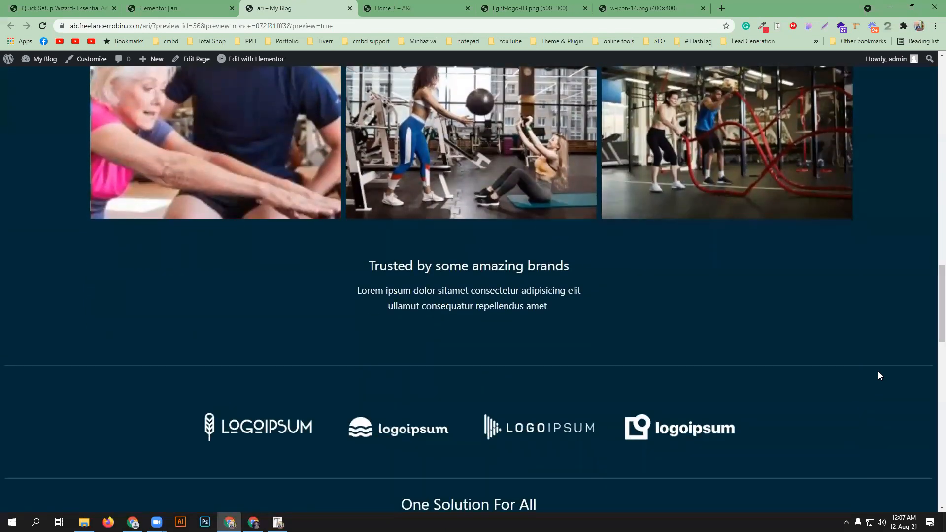
scroll(878, 374, down, 3)
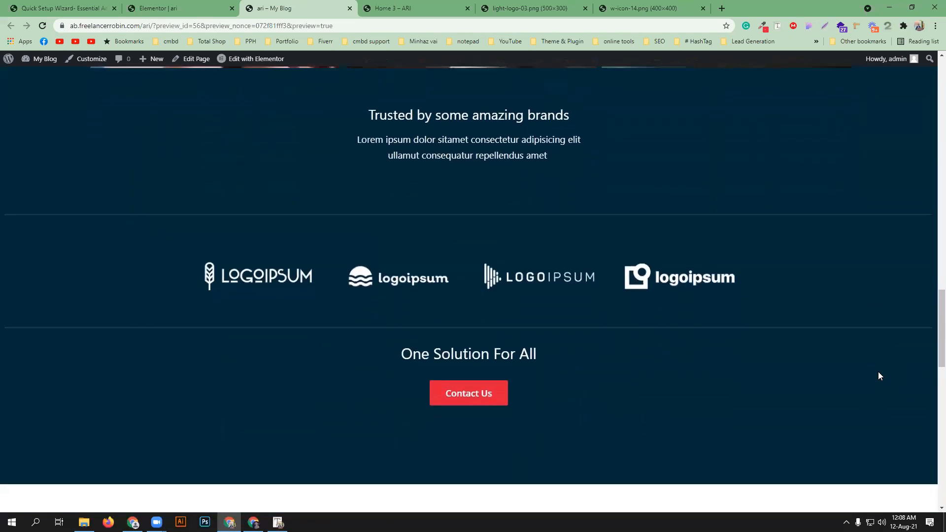
scroll(880, 376, down, 2)
scroll(879, 376, down, 2)
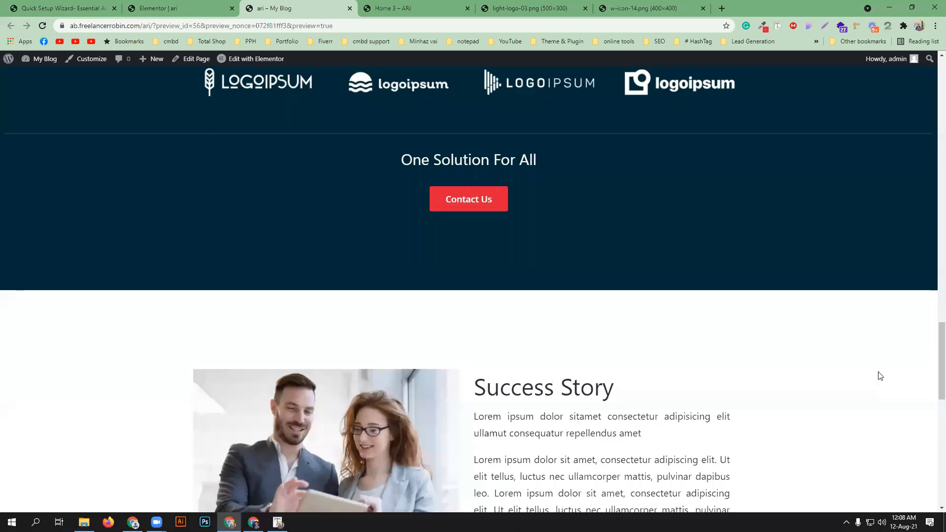
scroll(880, 376, down, 12)
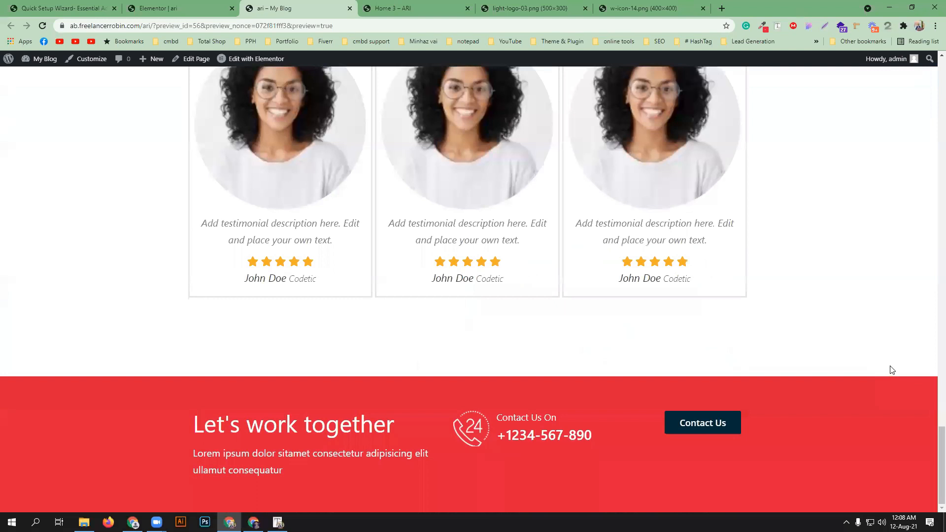
scroll(891, 369, up, 8)
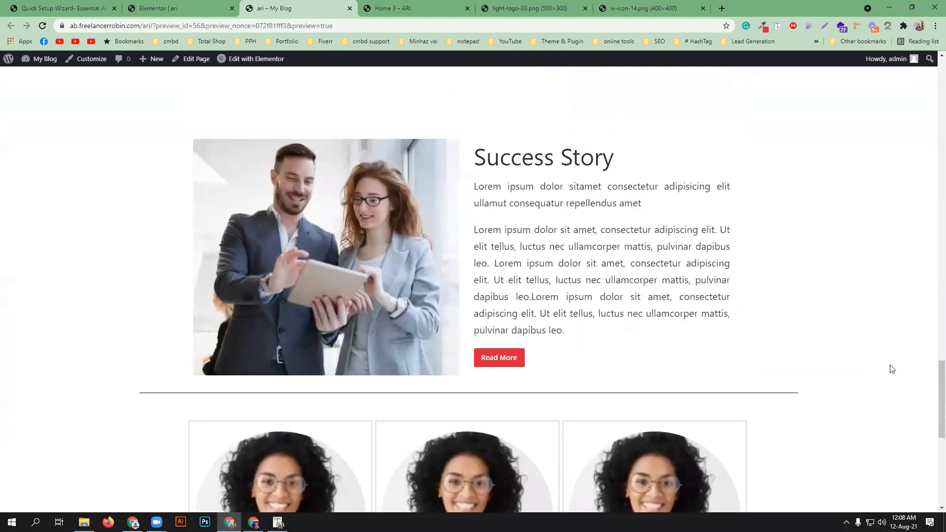
scroll(891, 370, up, 3)
scroll(892, 369, up, 10)
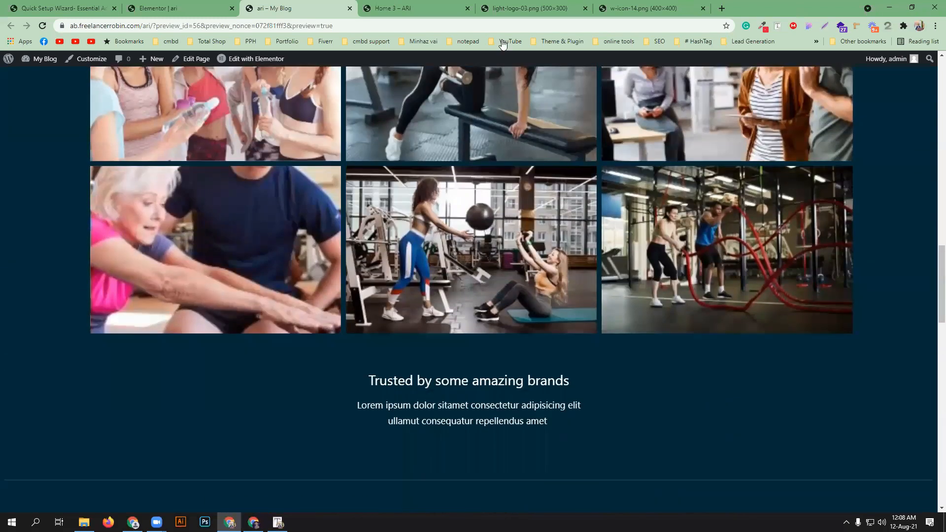
Check the page in the Elementor editor up to its hero, and compare it with the reference's header, hero and service boxes
click(188, 6)
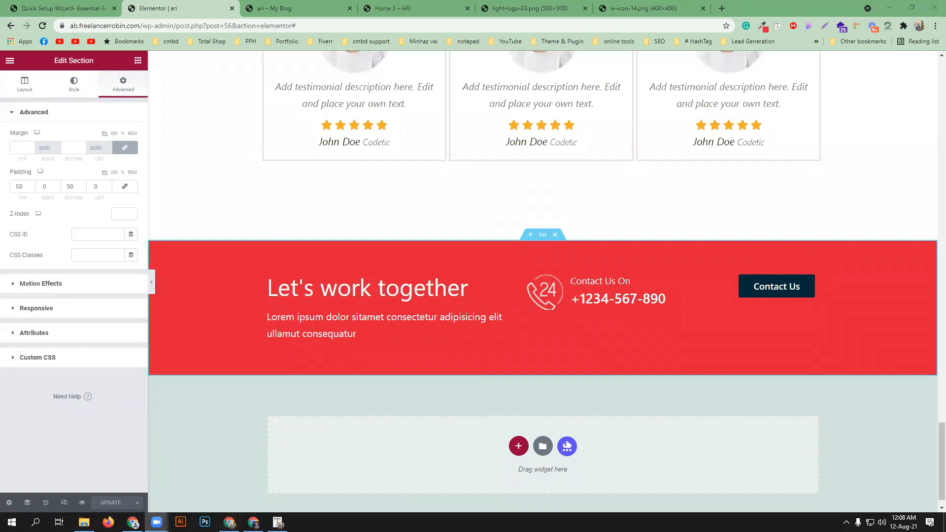
scroll(453, 393, up, 20)
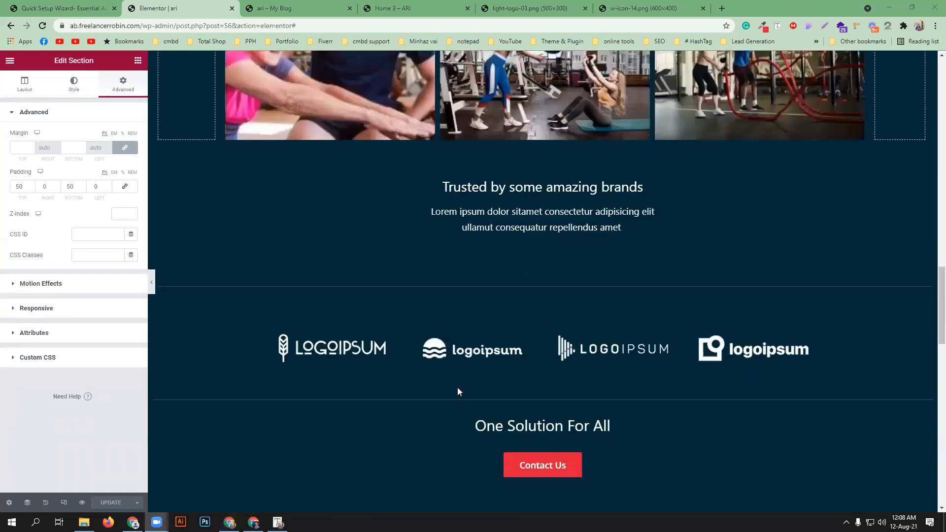
scroll(457, 387, up, 20)
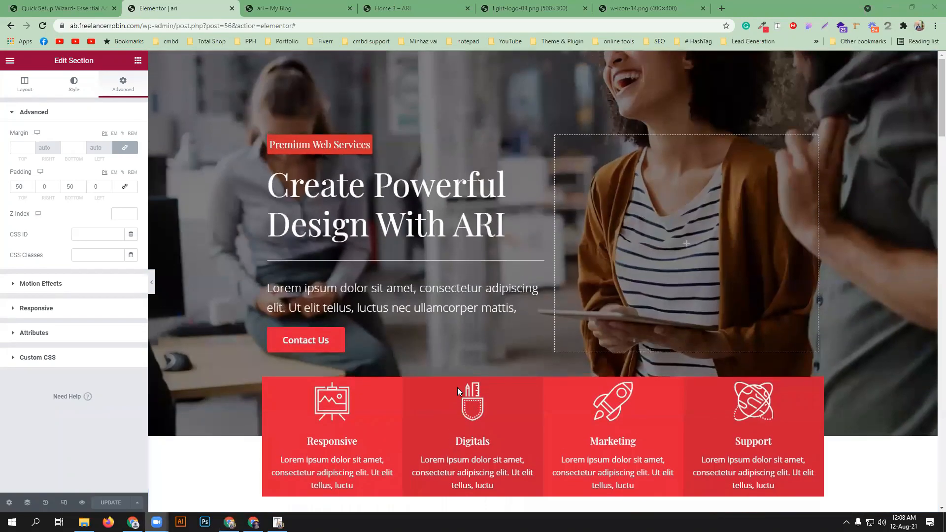
click(306, 8)
click(397, 8)
scroll(564, 287, down, 2)
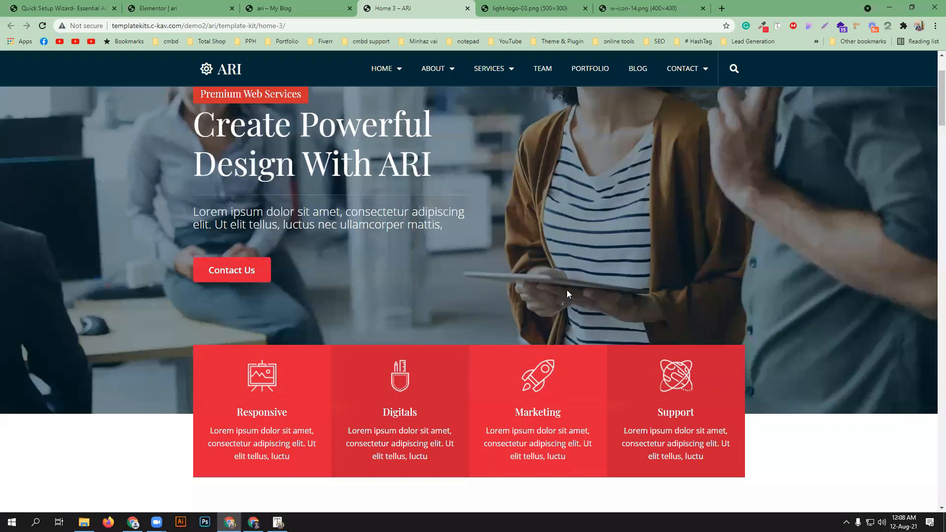
scroll(566, 294, up, 2)
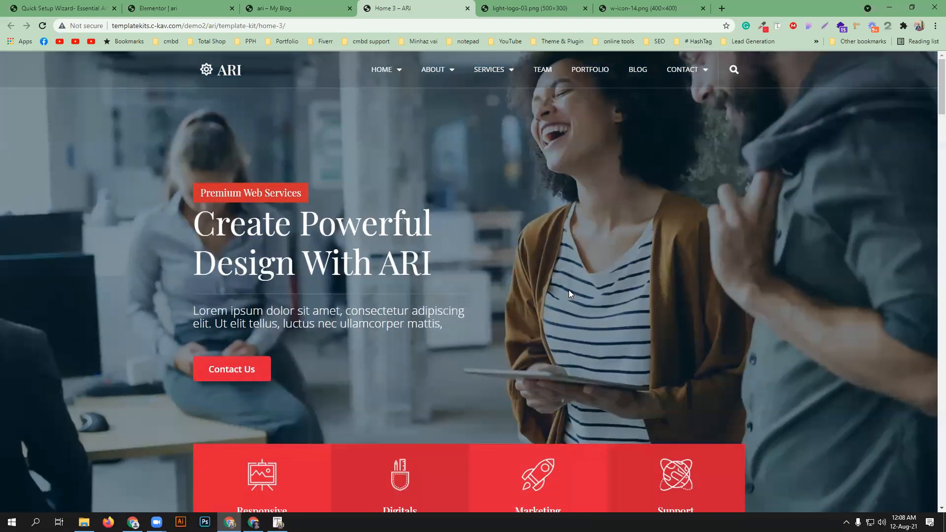
scroll(569, 294, down, 4)
scroll(570, 294, up, 3)
scroll(570, 294, down, 4)
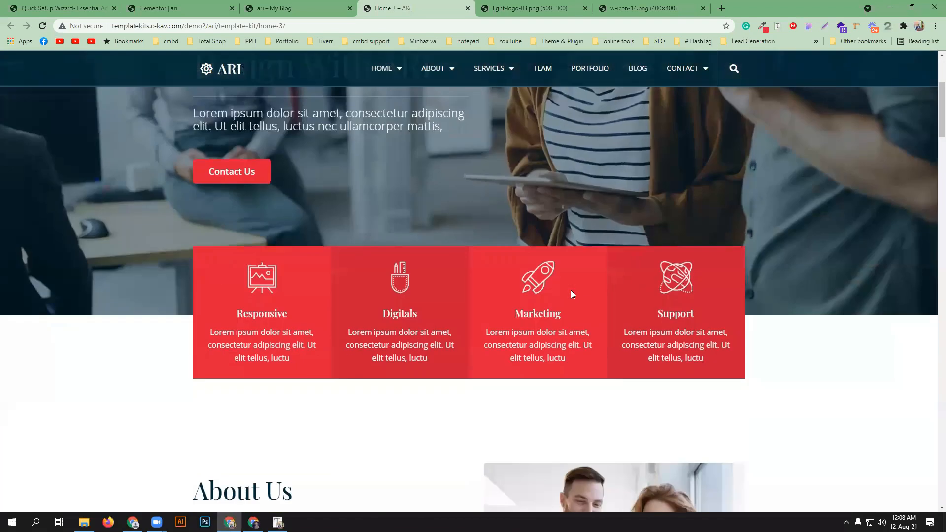
scroll(570, 289, up, 3)
scroll(438, 225, up, 1)
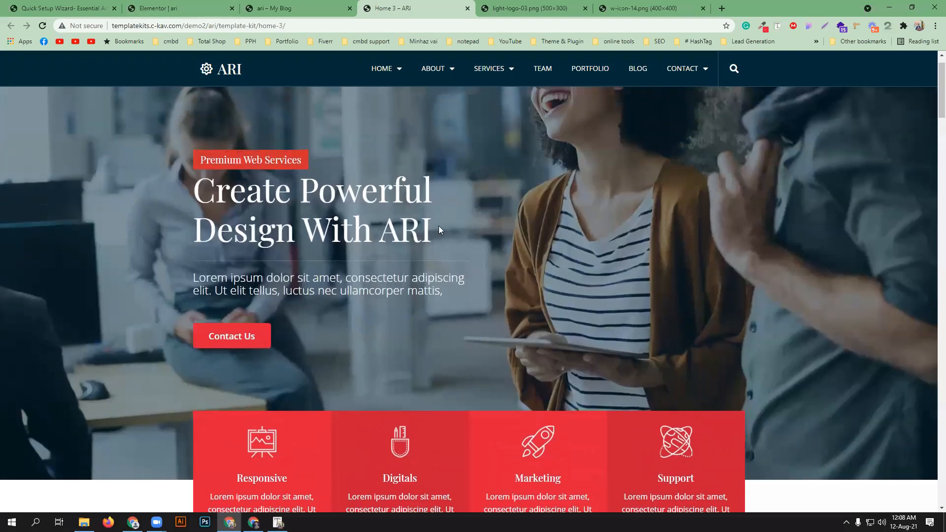
scroll(440, 228, down, 2)
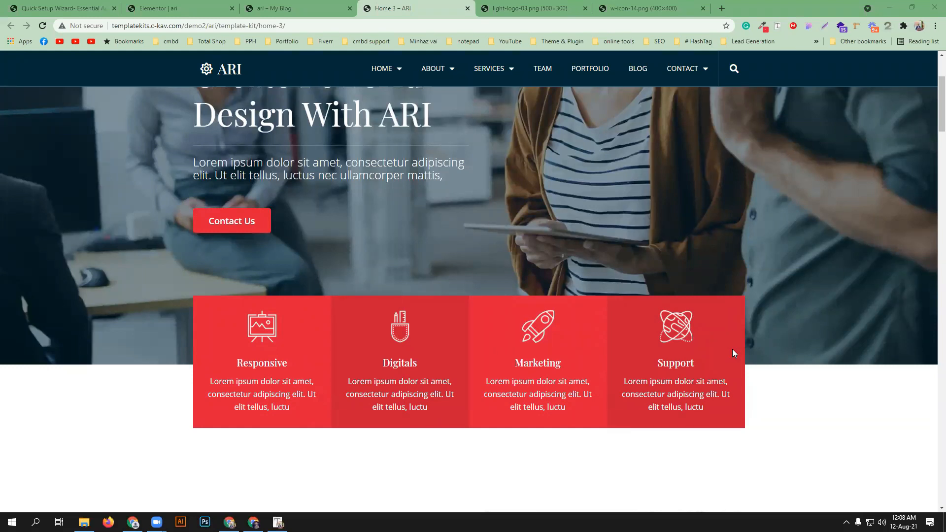
Examine the reference page's remaining sections down to the footer's Newsletter block, and return to its hero
scroll(659, 254, down, 10)
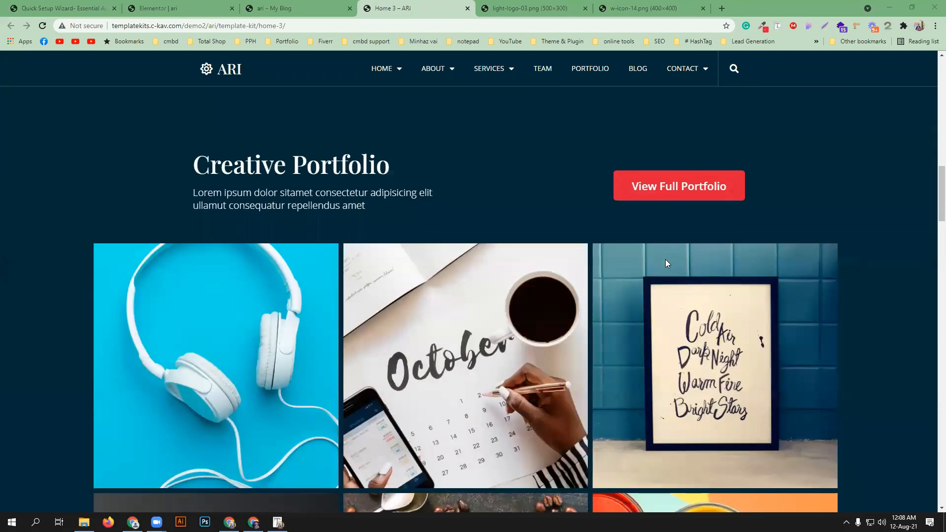
scroll(665, 260, down, 20)
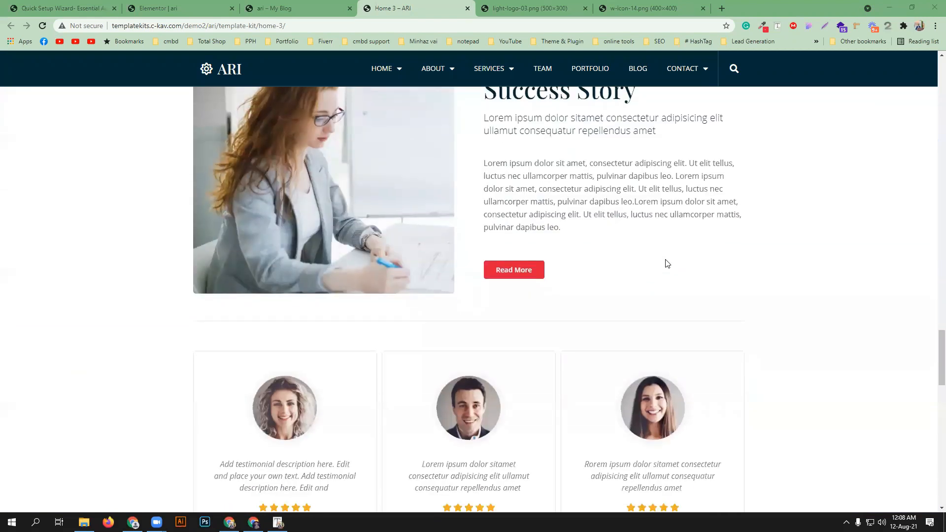
scroll(665, 264, down, 15)
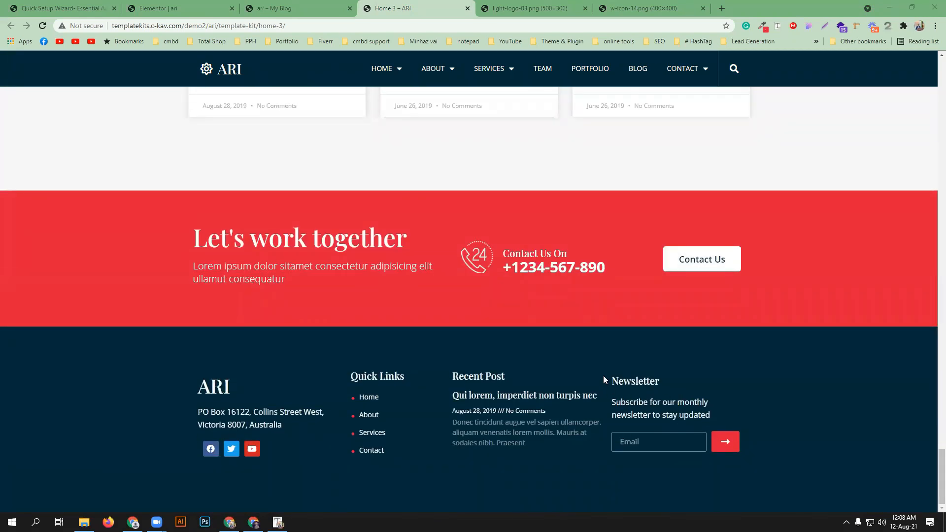
drag(609, 376, 695, 416)
click(712, 409)
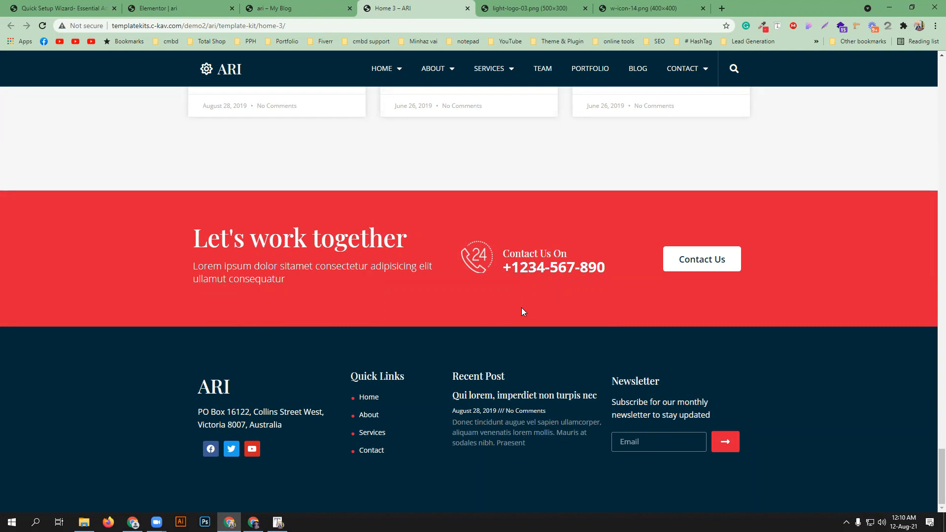
scroll(510, 310, up, 15)
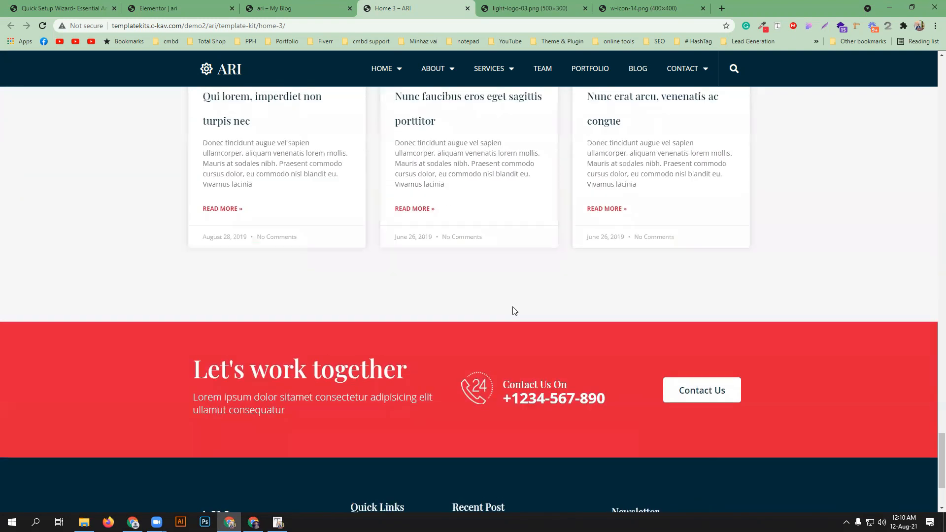
scroll(516, 311, up, 3)
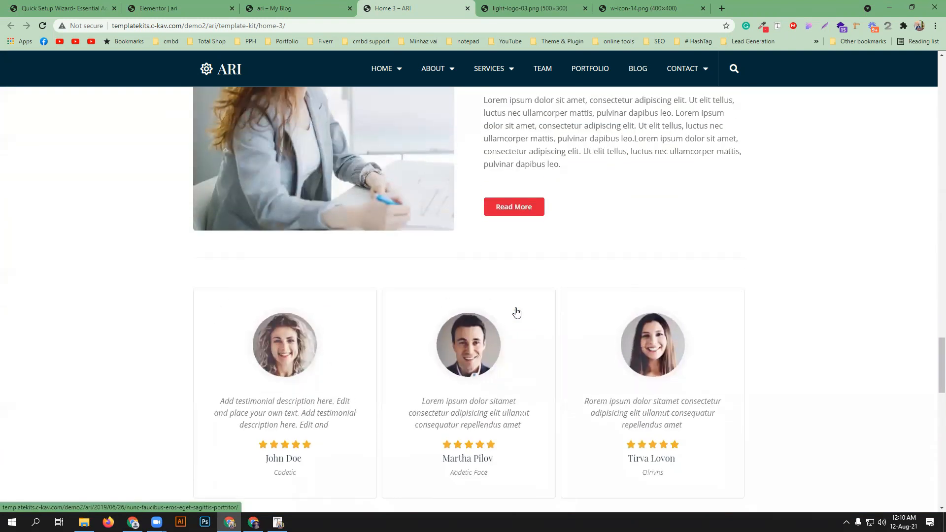
scroll(517, 312, up, 12)
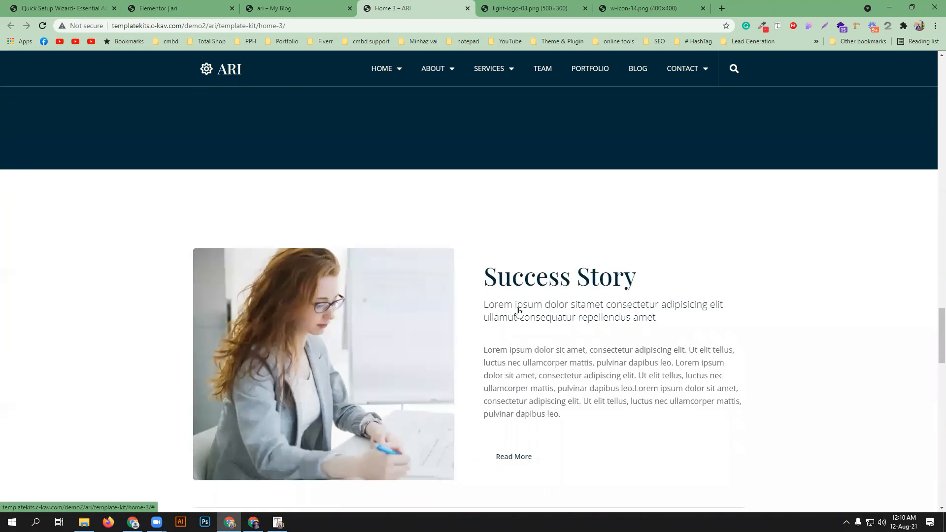
scroll(491, 308, up, 10)
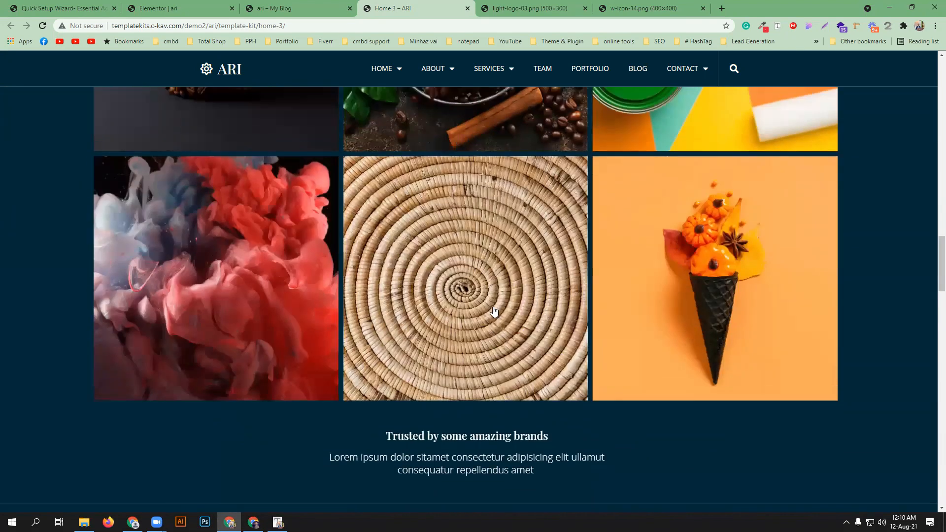
scroll(493, 312, up, 10)
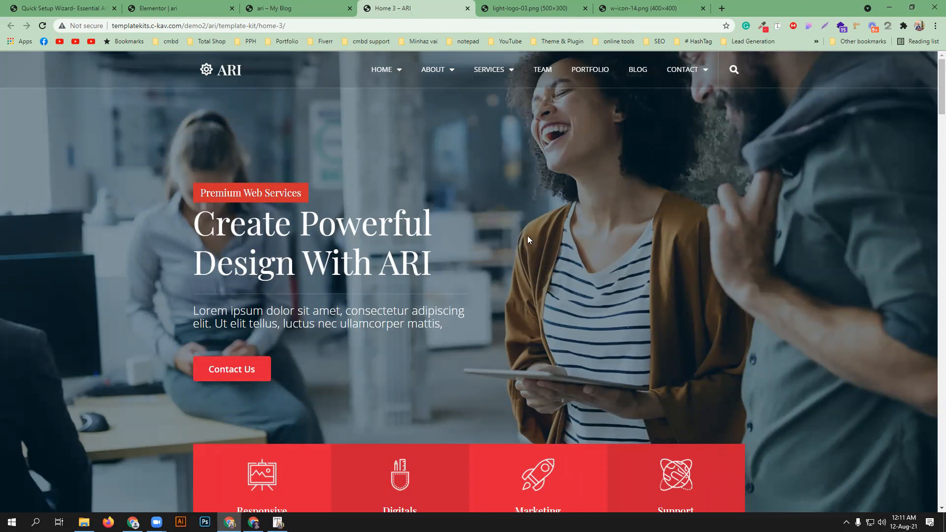
Open the browser's element inspector on the reference page's hero section
scroll(527, 239, down, 1)
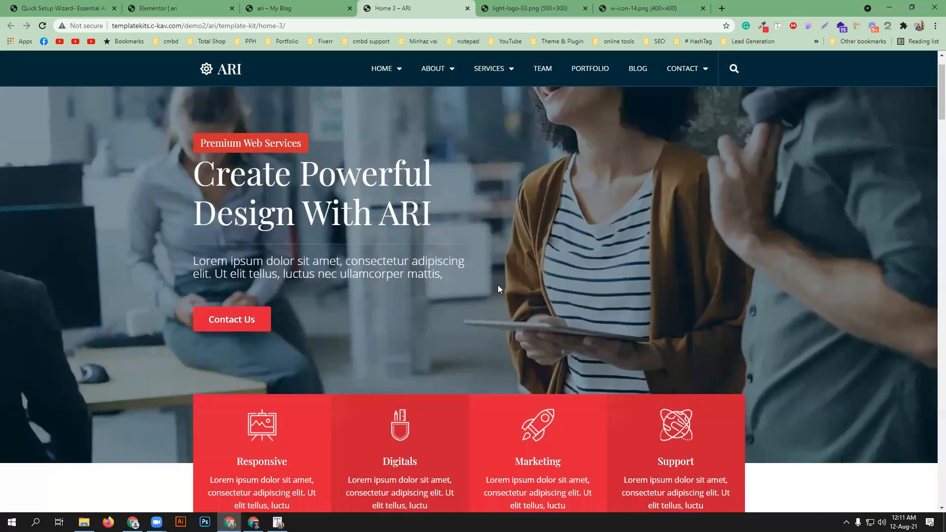
scroll(497, 285, up, 1)
right_click(505, 249)
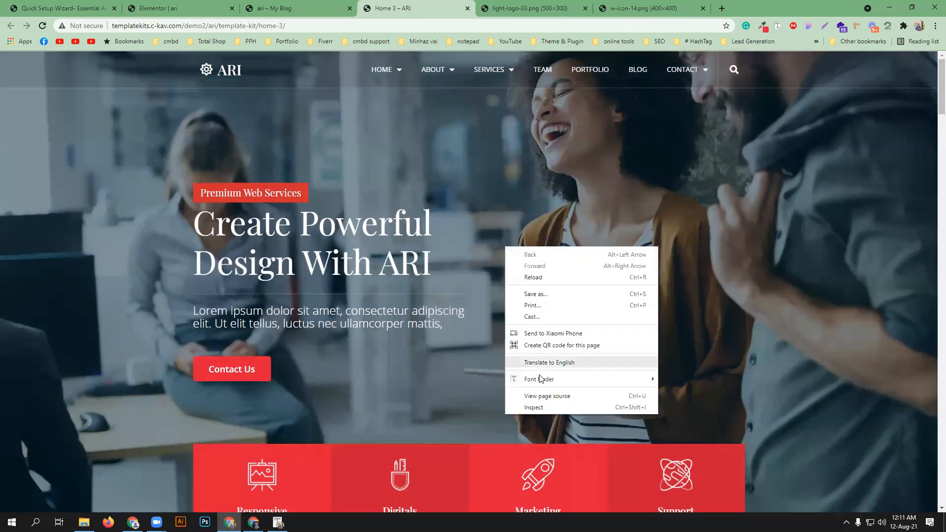
click(534, 408)
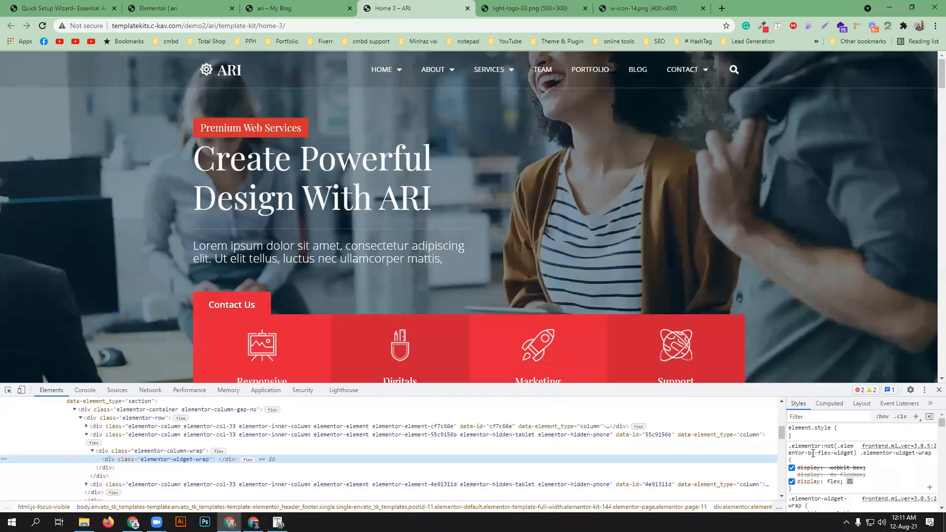
Inspect the reference page's hero overlay and the Support service box icon with the element picker
click(8, 389)
scroll(87, 246, down, 2)
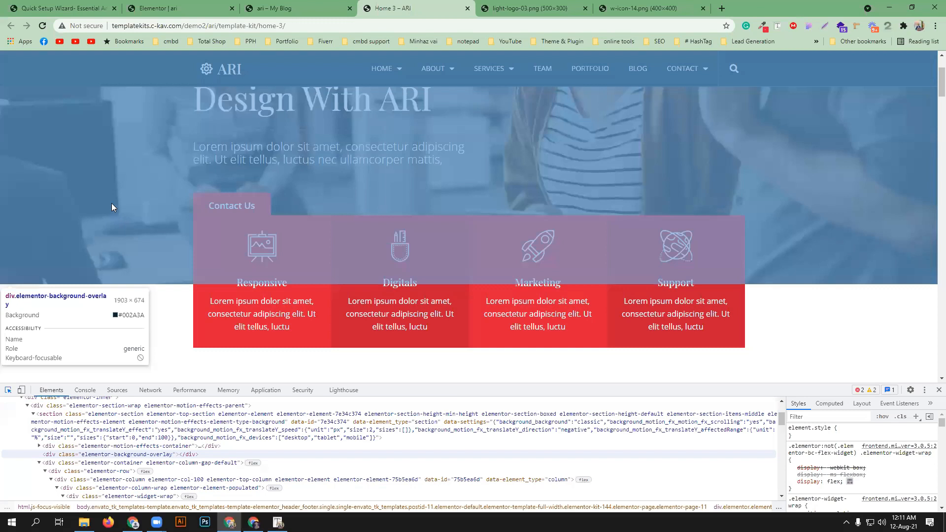
scroll(111, 203, down, 1)
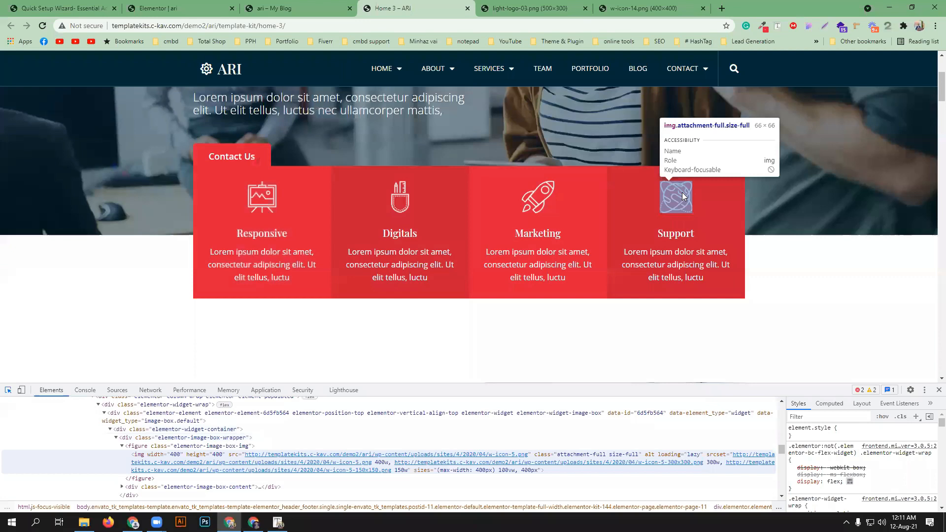
Check the advanced margin settings of the service boxes' inner section in the Elementor editor, and glance at the page preview
click(163, 8)
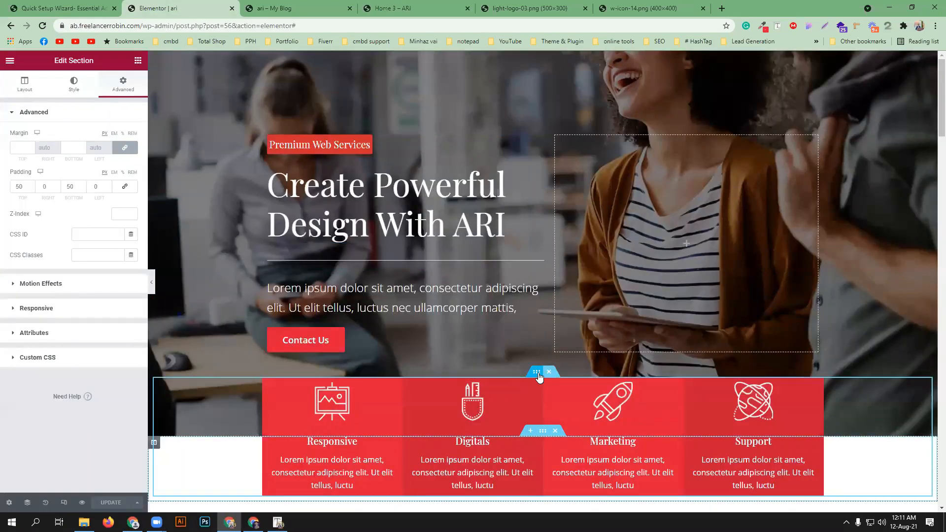
click(538, 377)
click(130, 88)
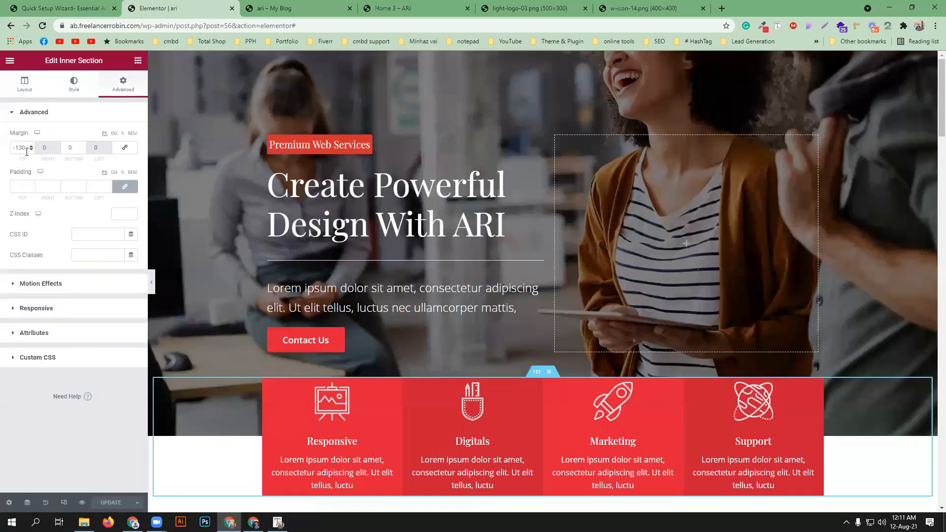
click(301, 8)
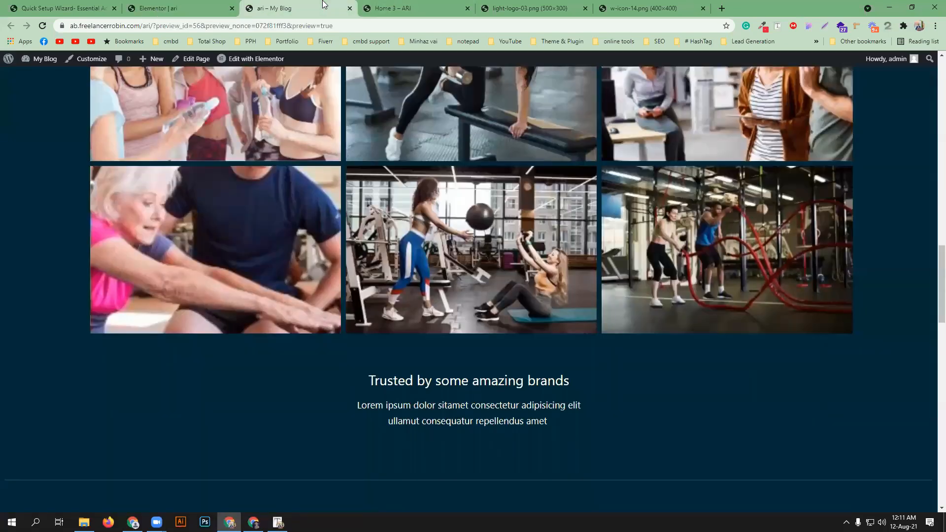
Return to the reference page and inspect the service boxes' column wrap, column, row, container and parent section
click(403, 5)
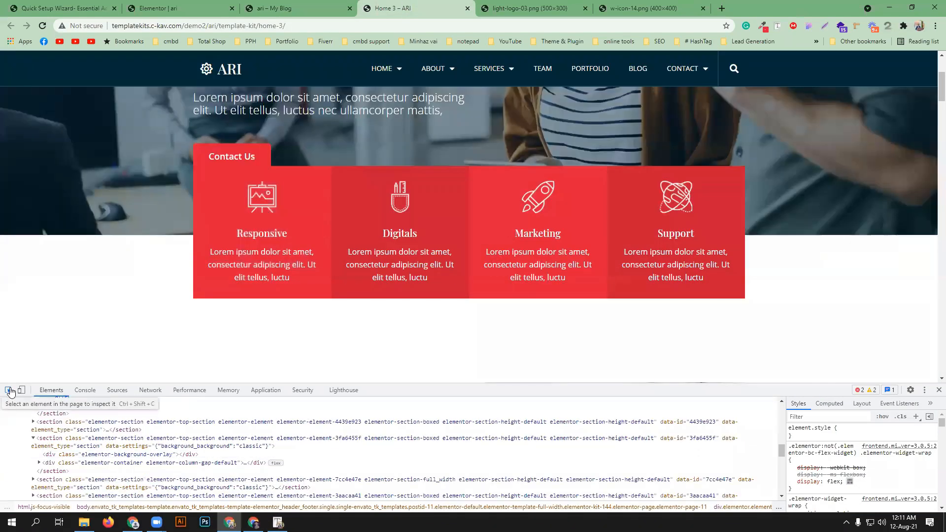
click(9, 391)
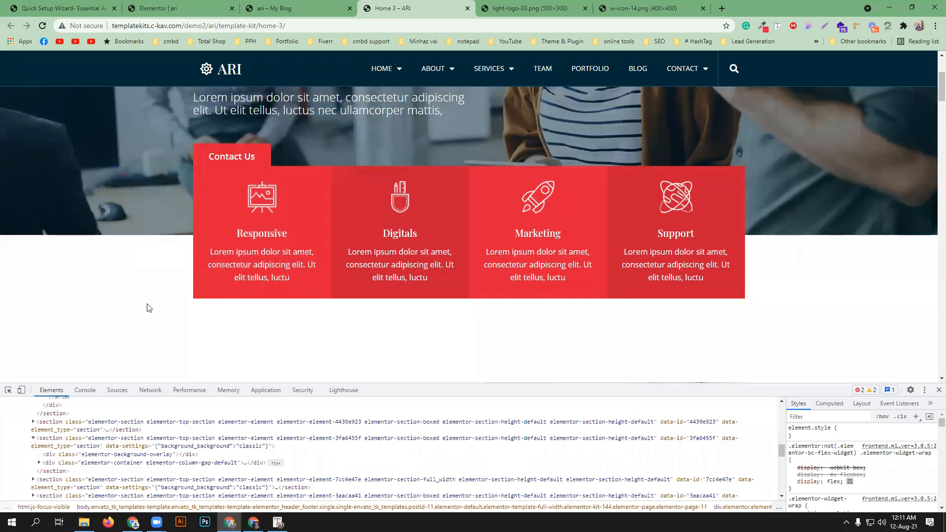
click(8, 390)
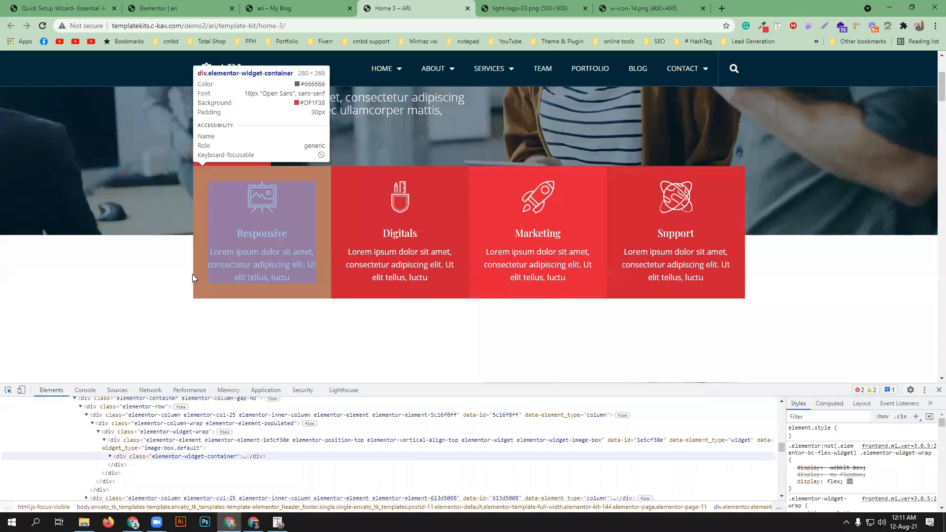
click(190, 273)
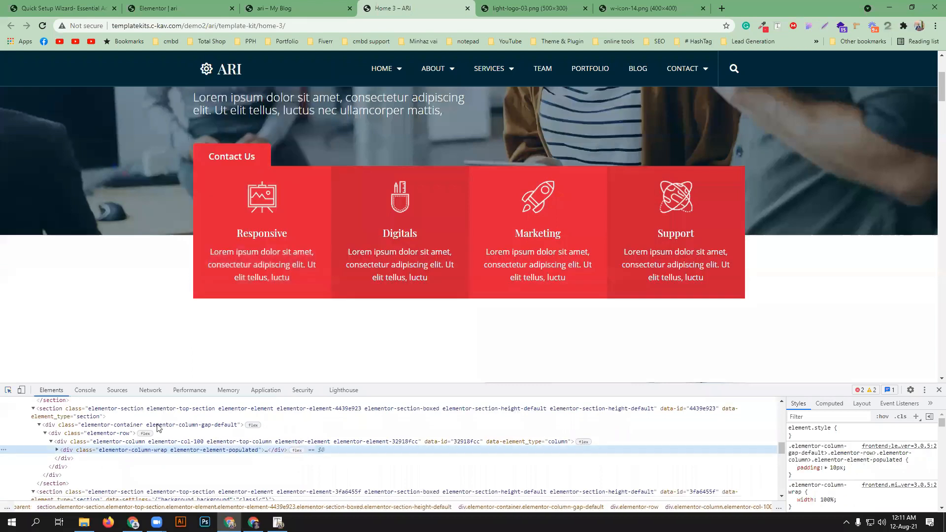
click(119, 444)
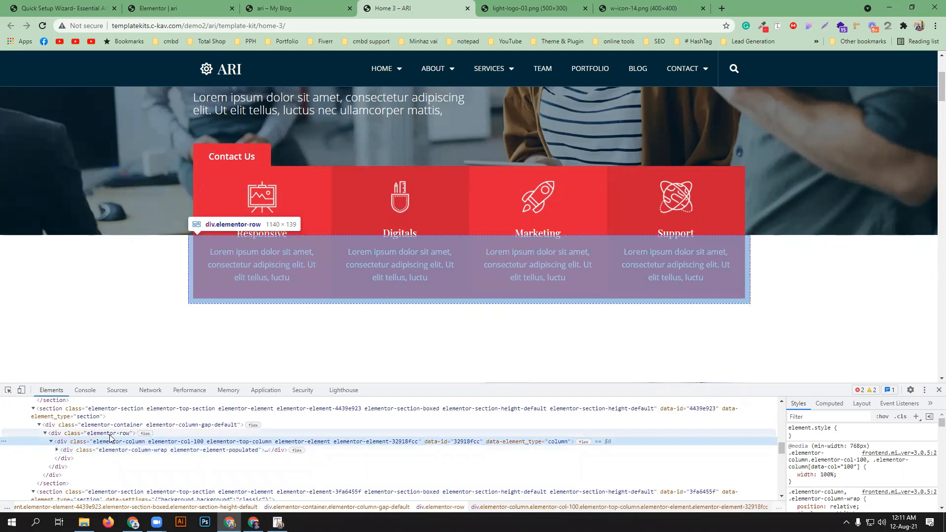
click(111, 433)
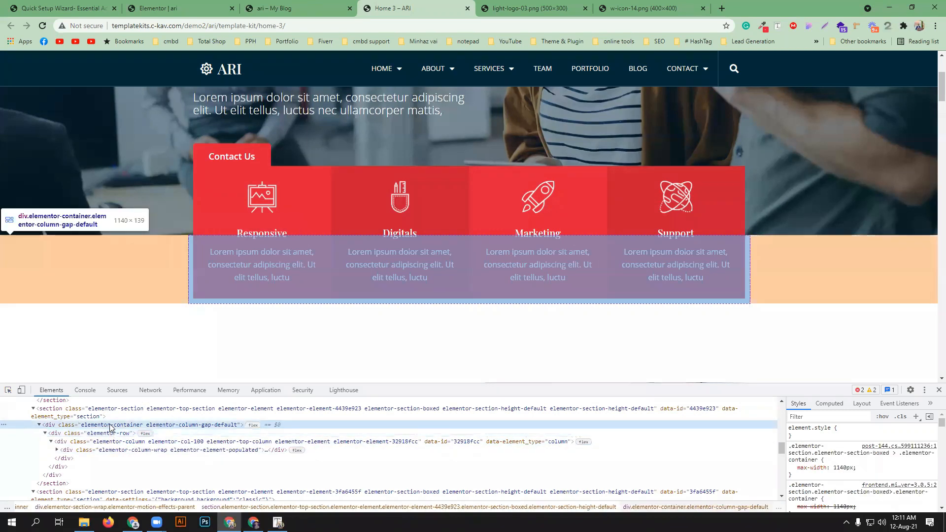
click(110, 416)
Examine the markup above and below the reference's service box section, including the container and the following section with the classic background
scroll(110, 418, up, 2)
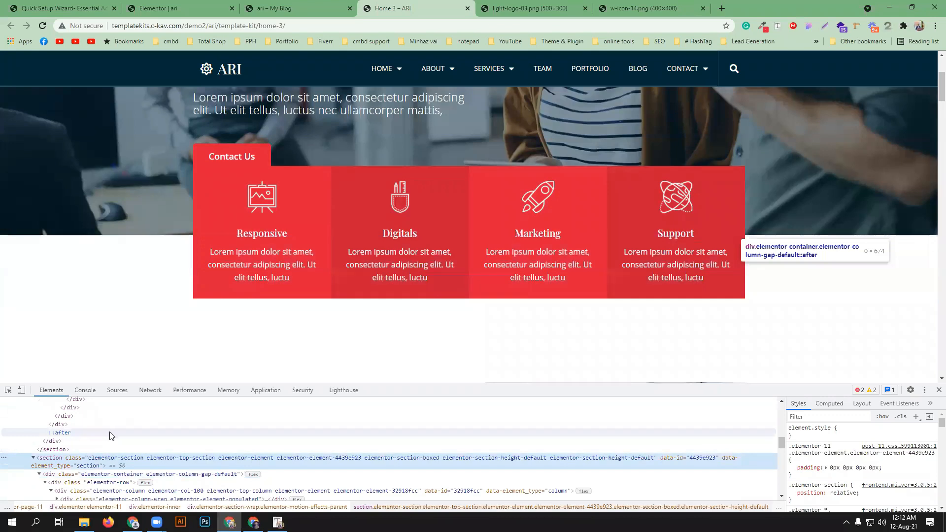
scroll(114, 426, up, 2)
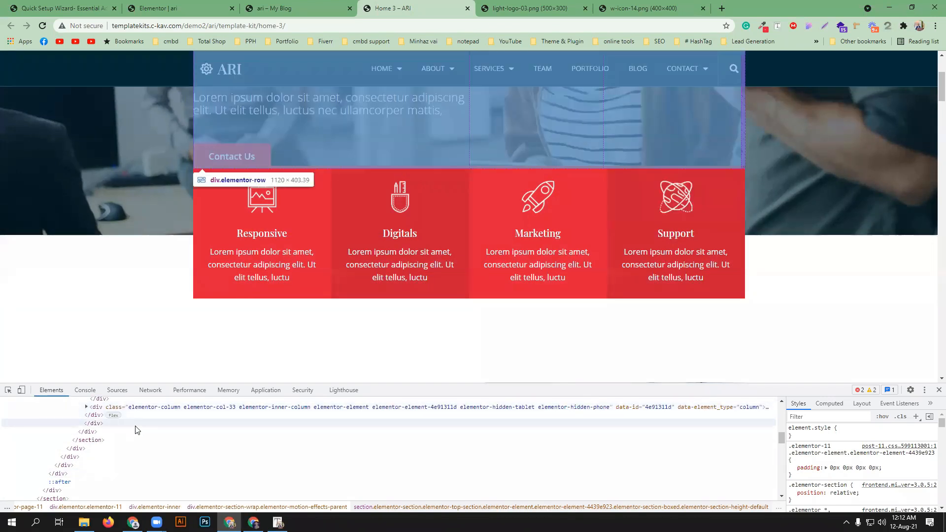
scroll(130, 434, up, 2)
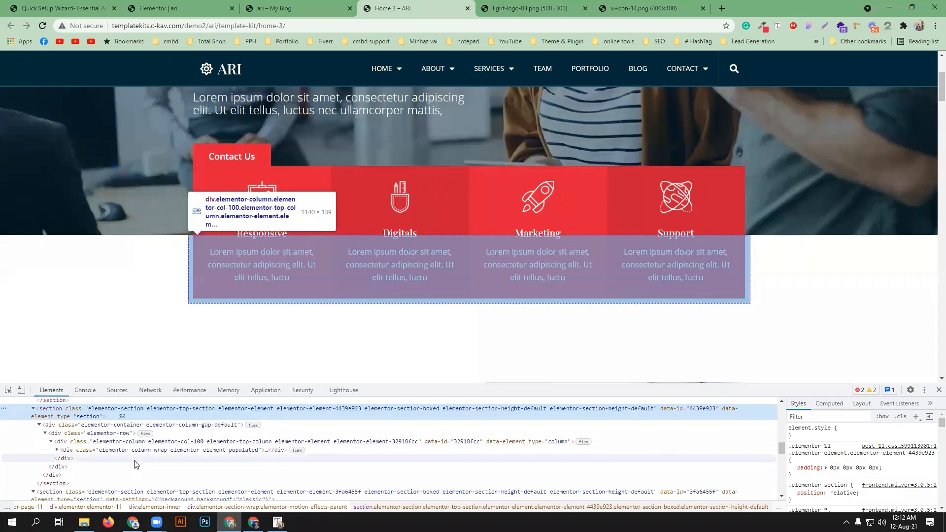
click(136, 460)
click(130, 474)
scroll(128, 475, down, 2)
scroll(138, 458, up, 2)
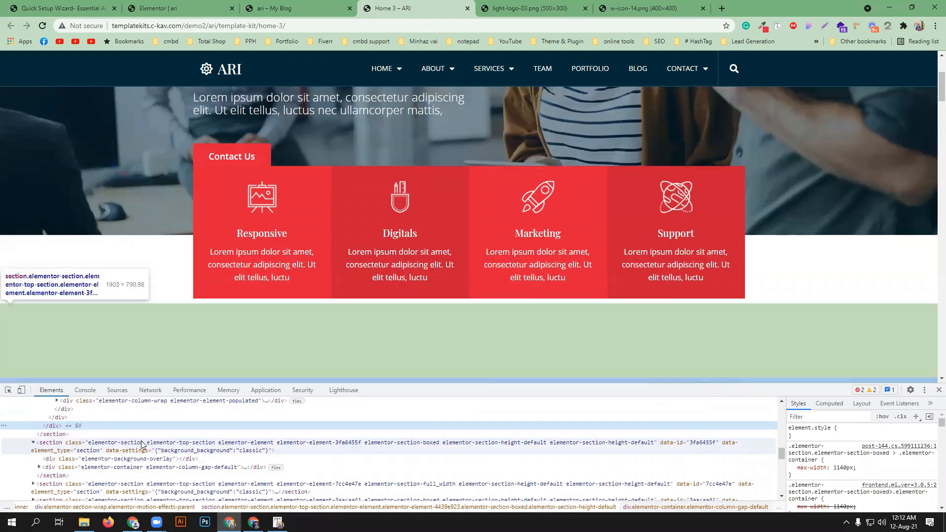
click(146, 445)
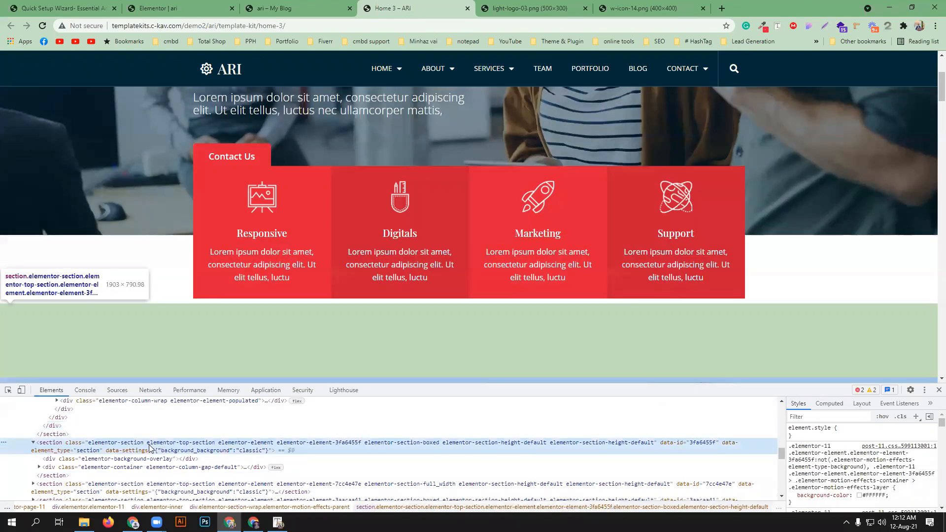
scroll(150, 449, up, 2)
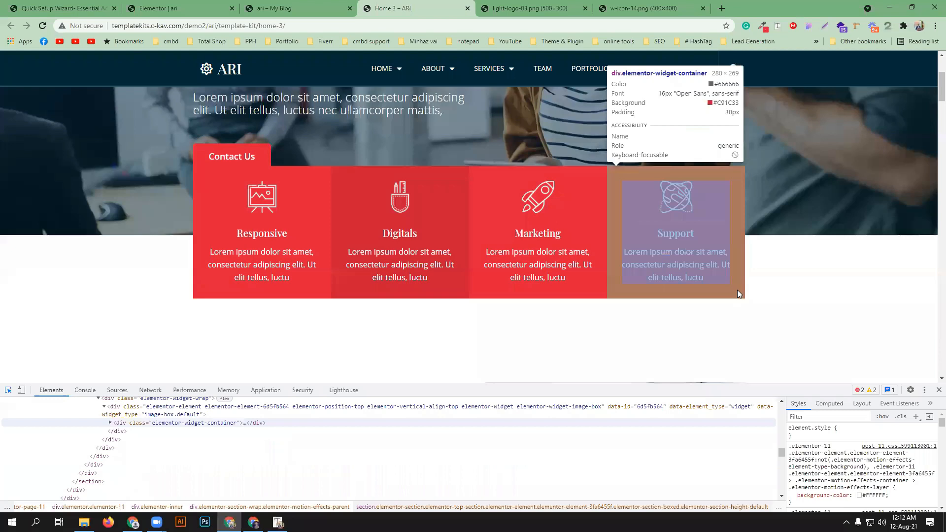
Pick elements at the edge of the reference's Support box to inspect the enclosing section, column and column wrap
click(739, 269)
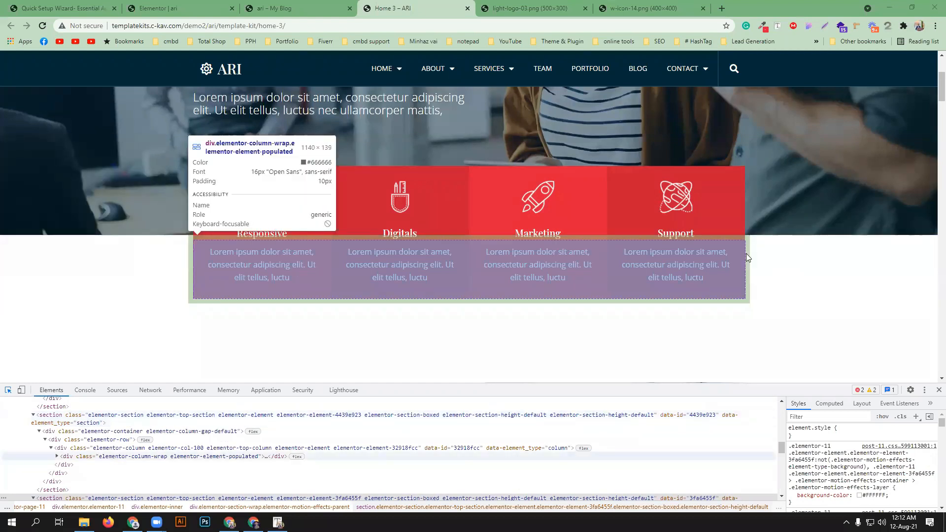
click(775, 258)
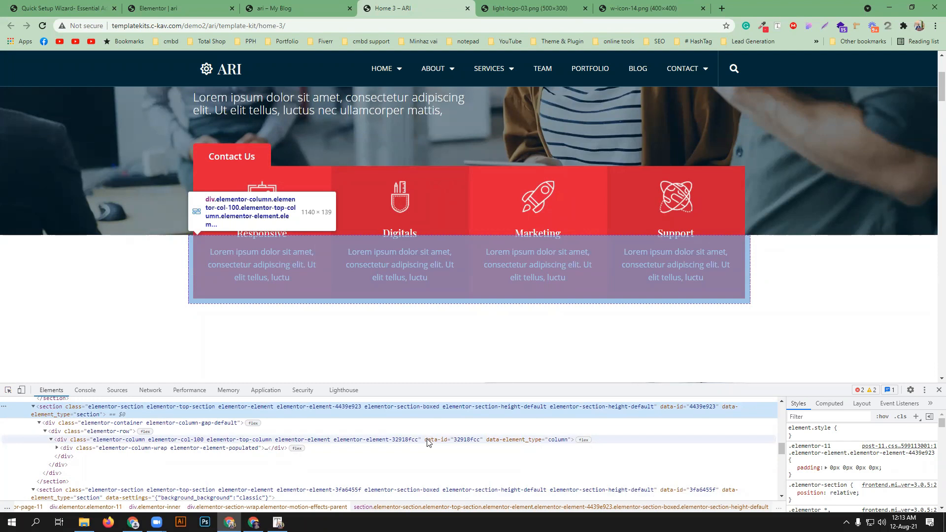
click(428, 442)
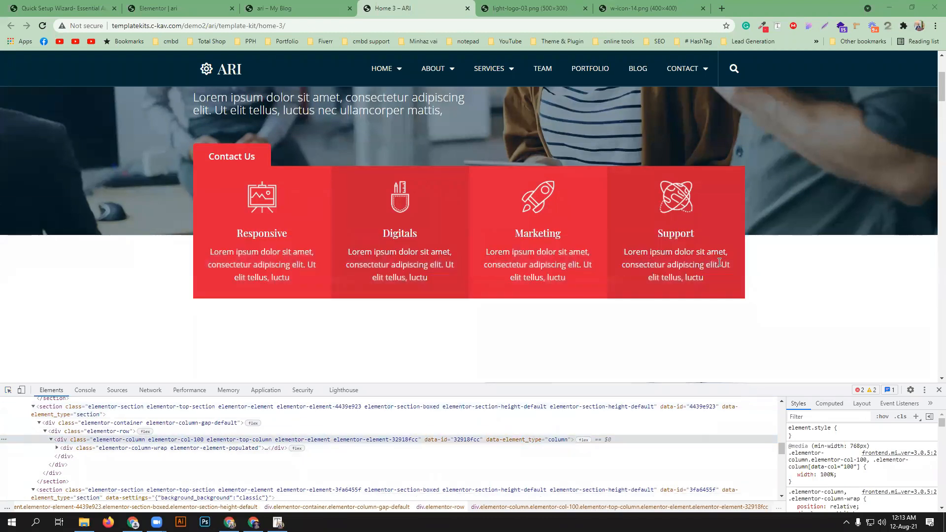
click(7, 390)
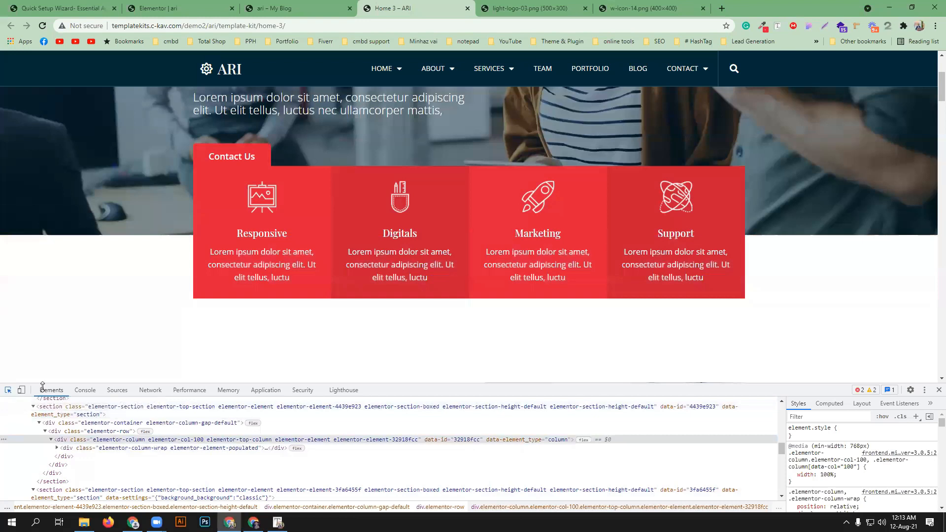
click(746, 267)
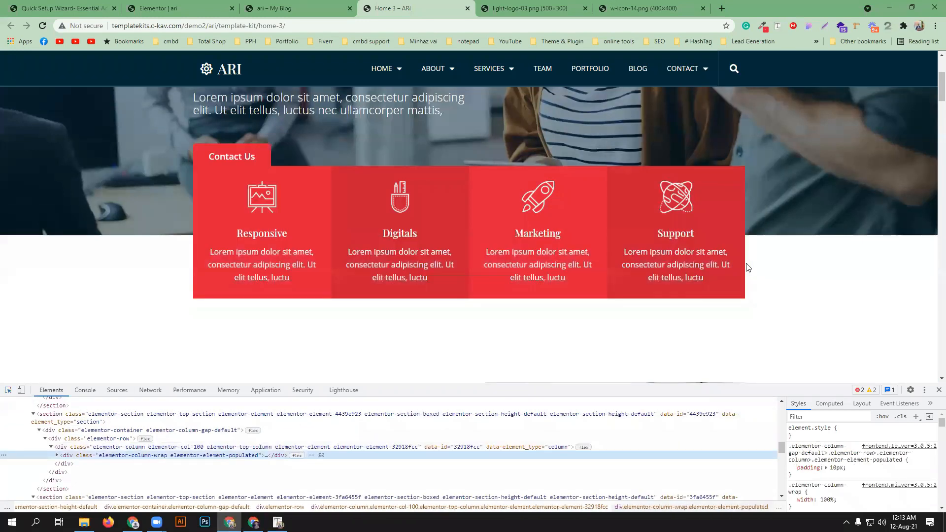
Examine the box model of the service boxes' column wrap, then of its column, row, container and section
scroll(931, 450, down, 5)
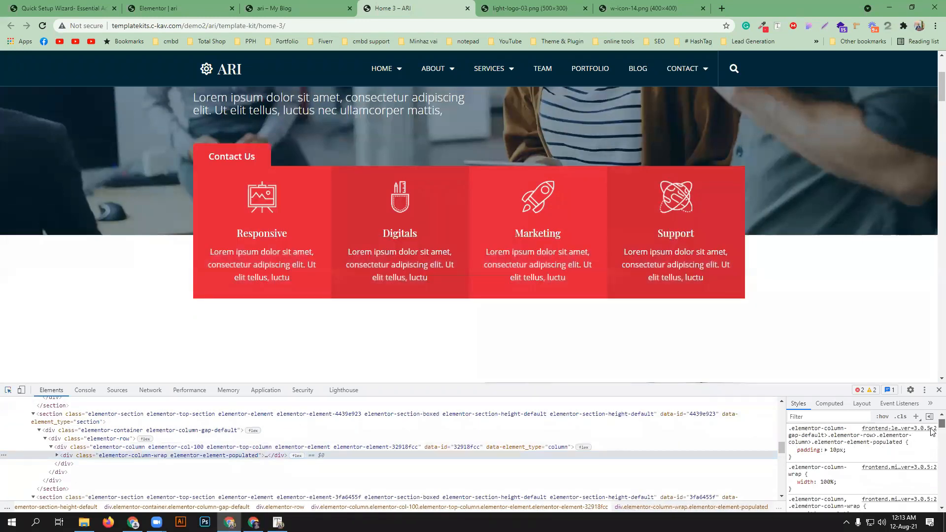
scroll(931, 450, down, 10)
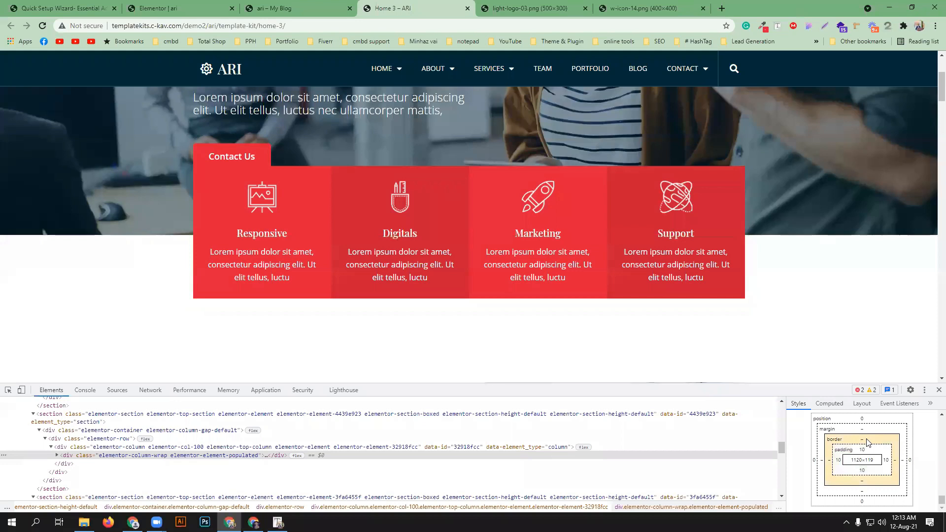
click(133, 445)
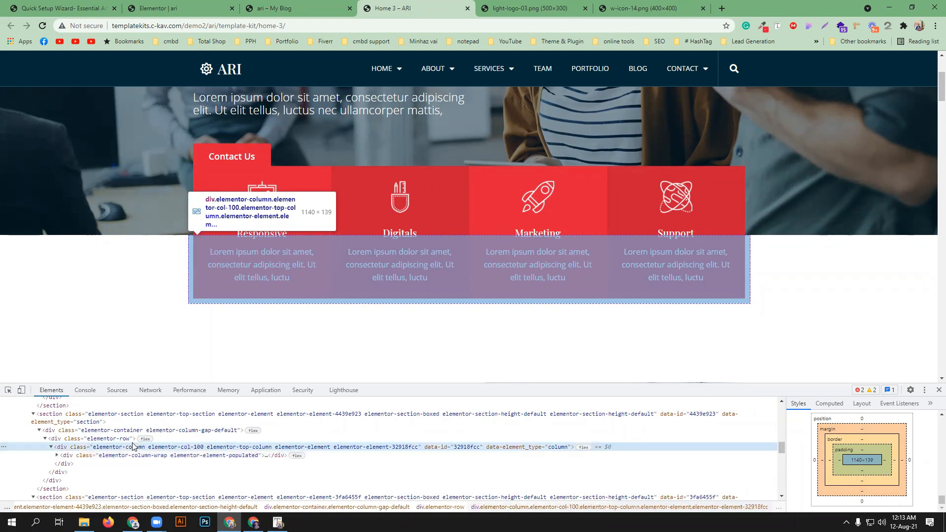
click(135, 438)
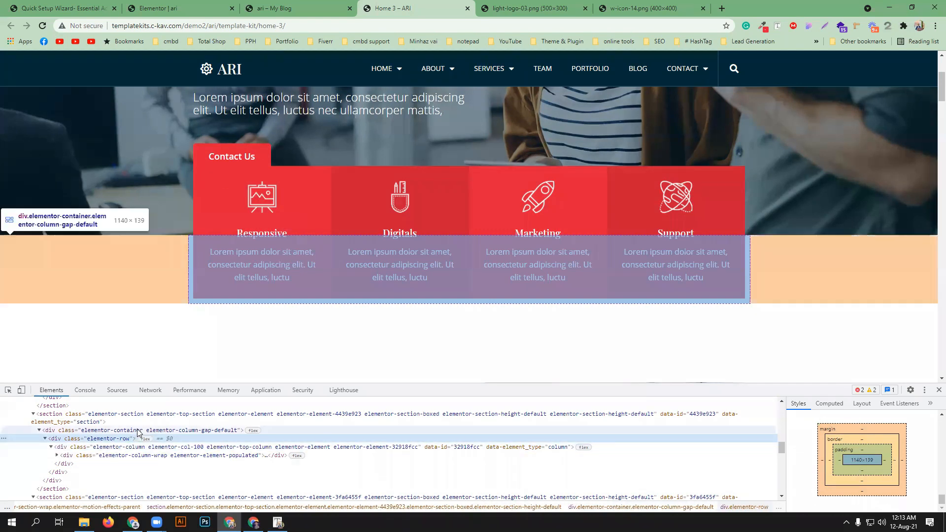
click(139, 432)
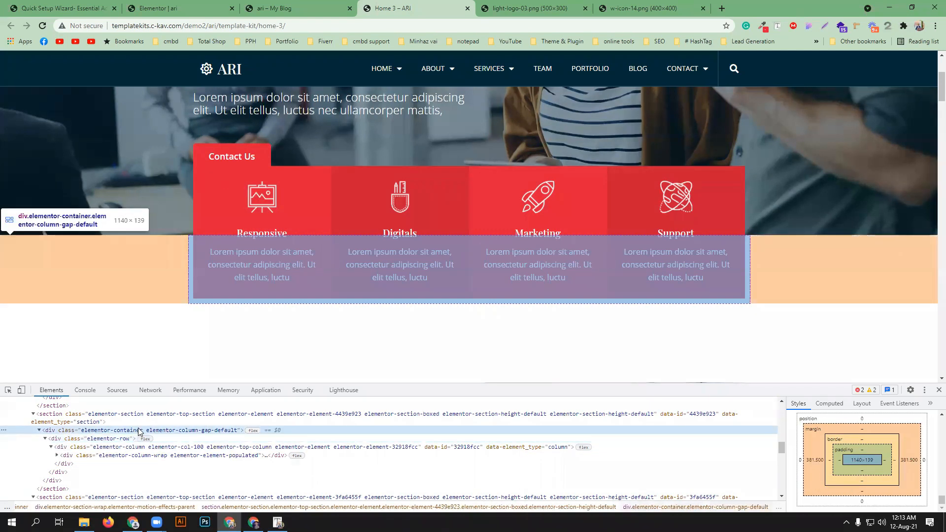
click(142, 438)
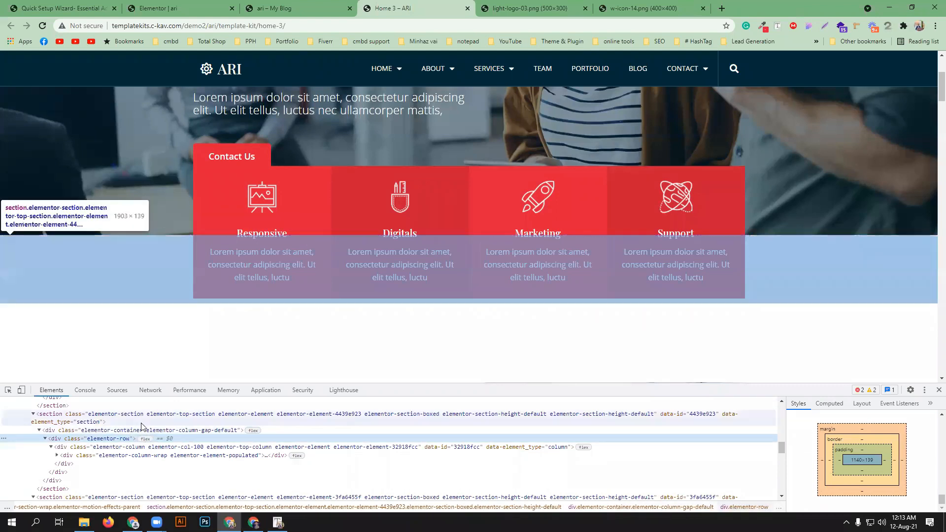
click(143, 416)
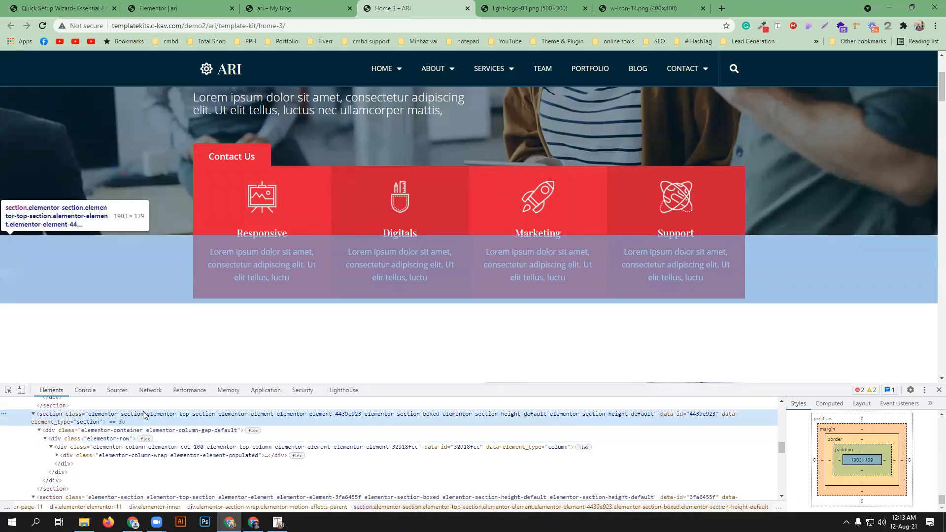
Compare the box model of the section below the service boxes with the service boxes' row, column and container
scroll(150, 430, down, 2)
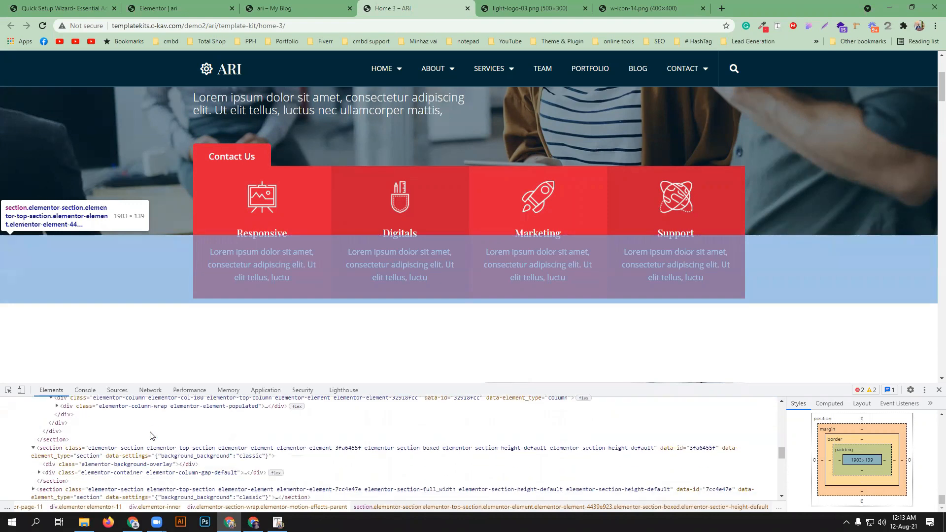
click(155, 450)
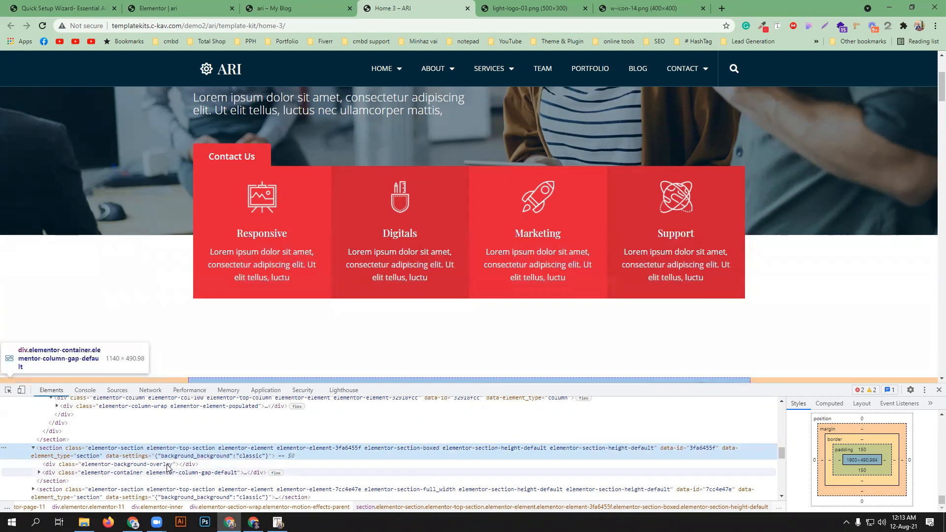
click(172, 424)
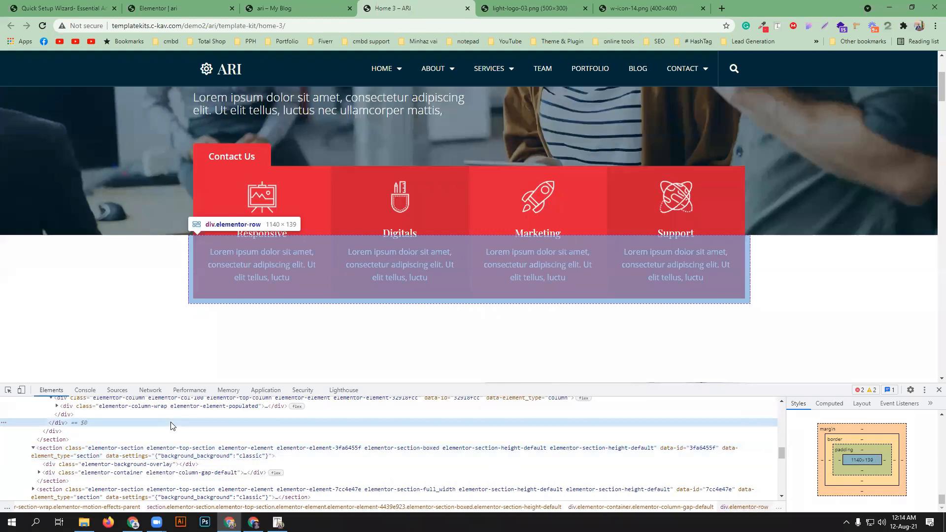
click(171, 415)
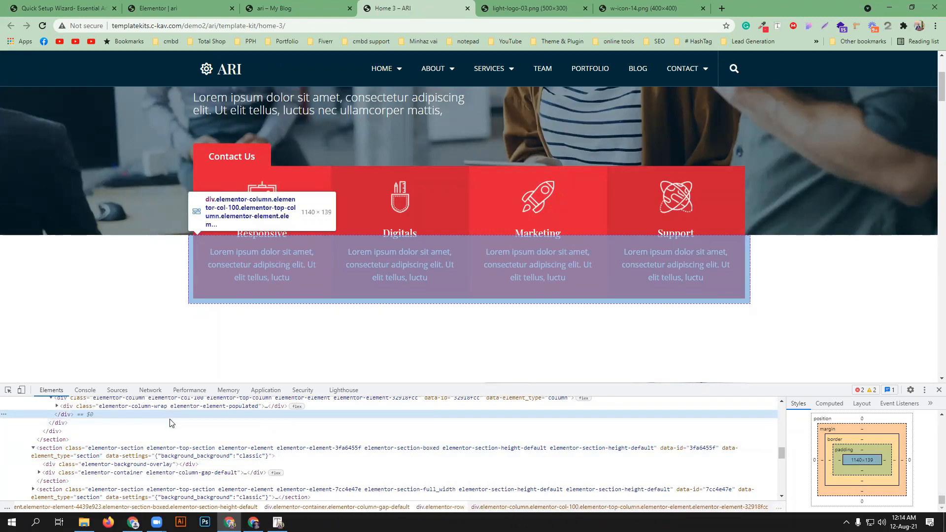
click(166, 431)
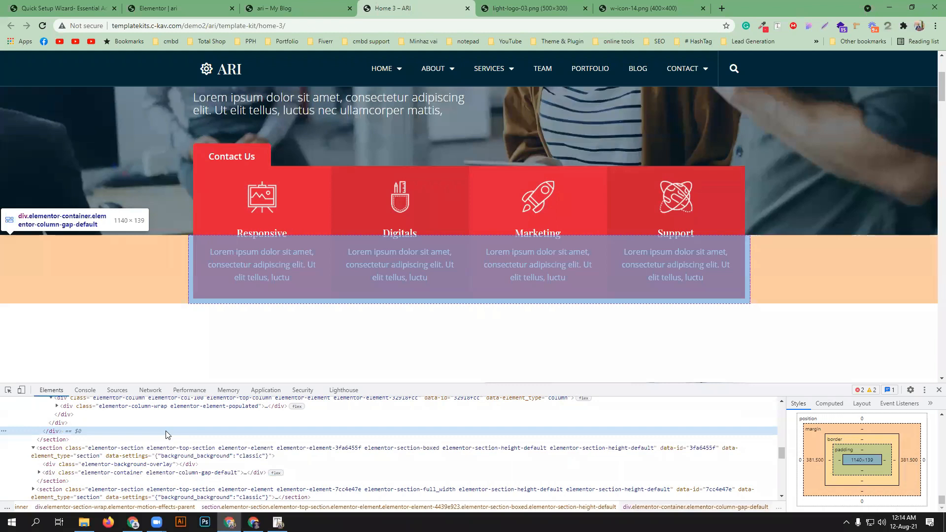
scroll(167, 435, up, 2)
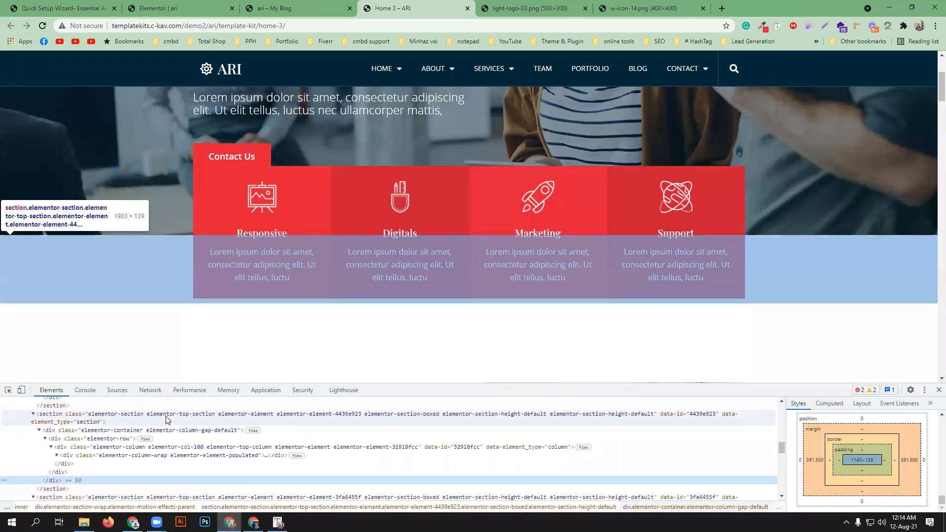
Reload the reference page and inspect the hero's background overlay, container and enclosing section
click(42, 24)
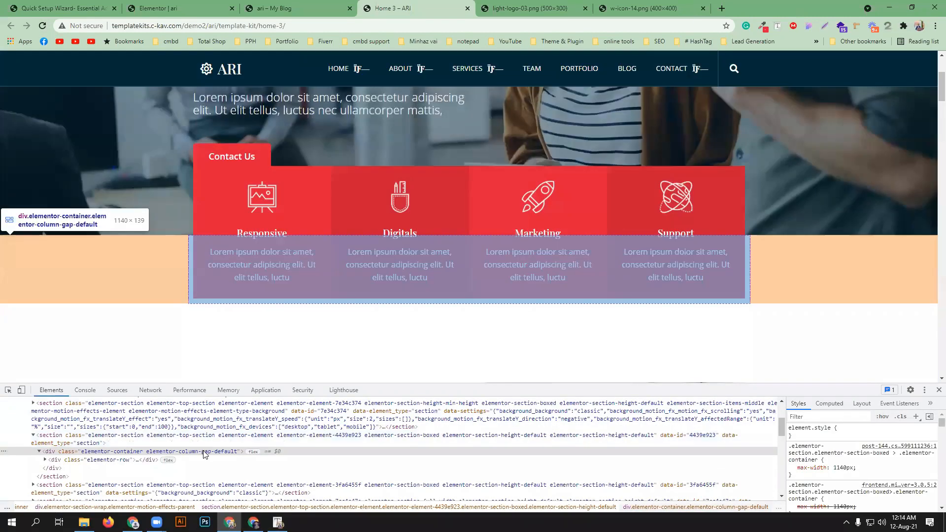
scroll(204, 453, up, 2)
click(9, 391)
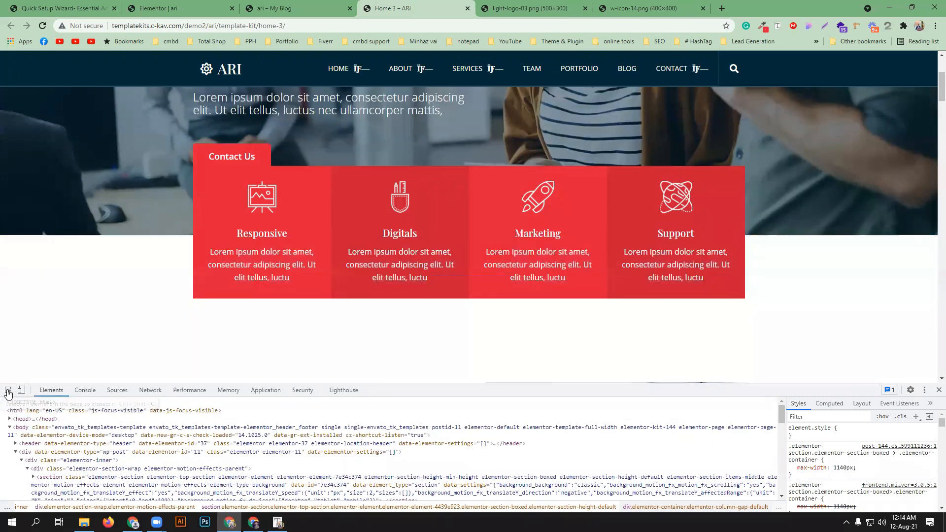
click(133, 133)
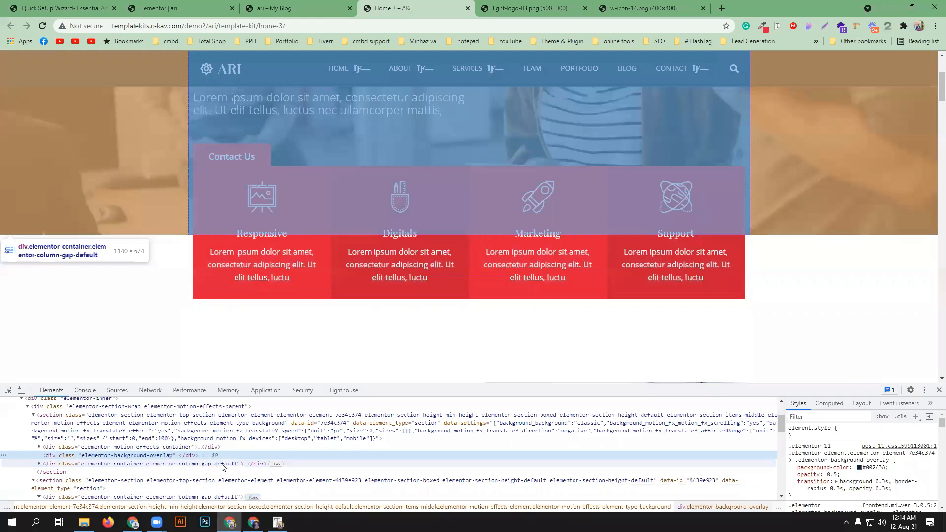
click(221, 463)
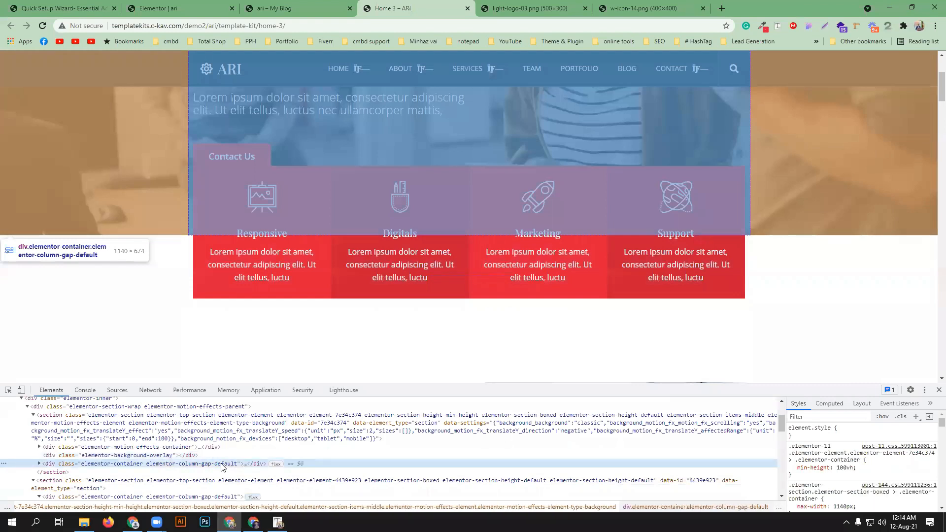
click(217, 472)
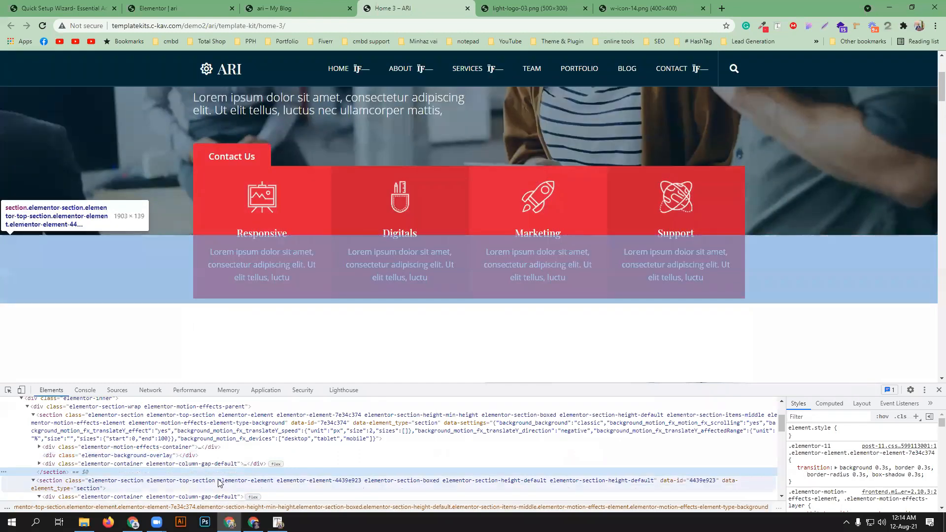
Examine the styles and box model of the service boxes' section, its container and its row
click(219, 483)
scroll(356, 456, down, 2)
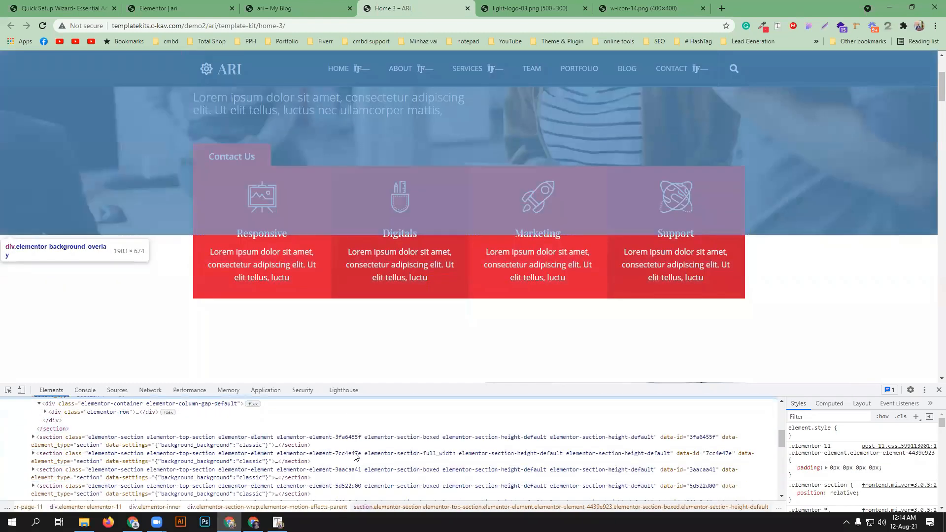
scroll(197, 439, up, 2)
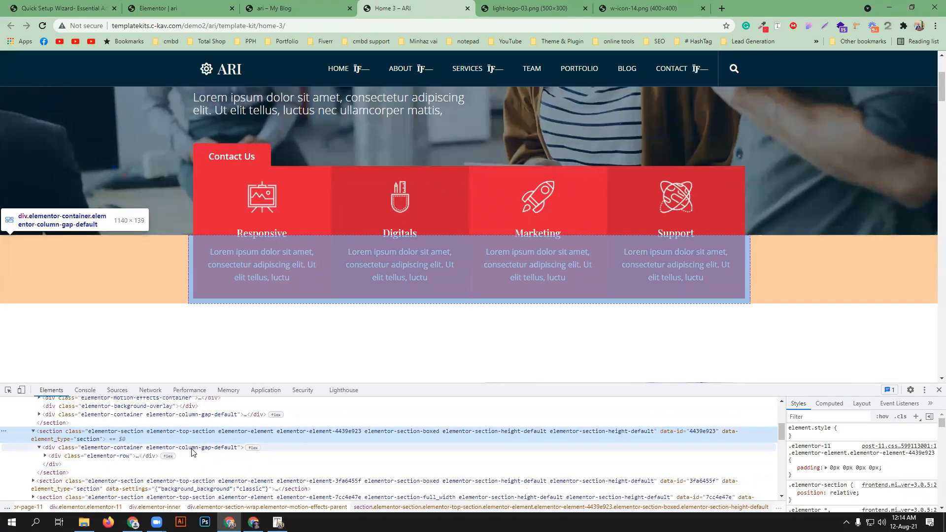
click(207, 452)
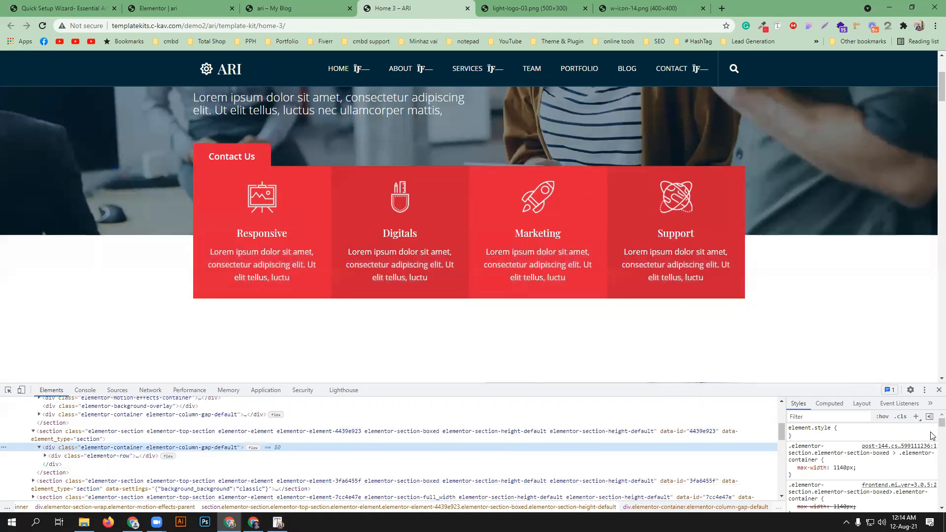
drag(931, 423, 931, 502)
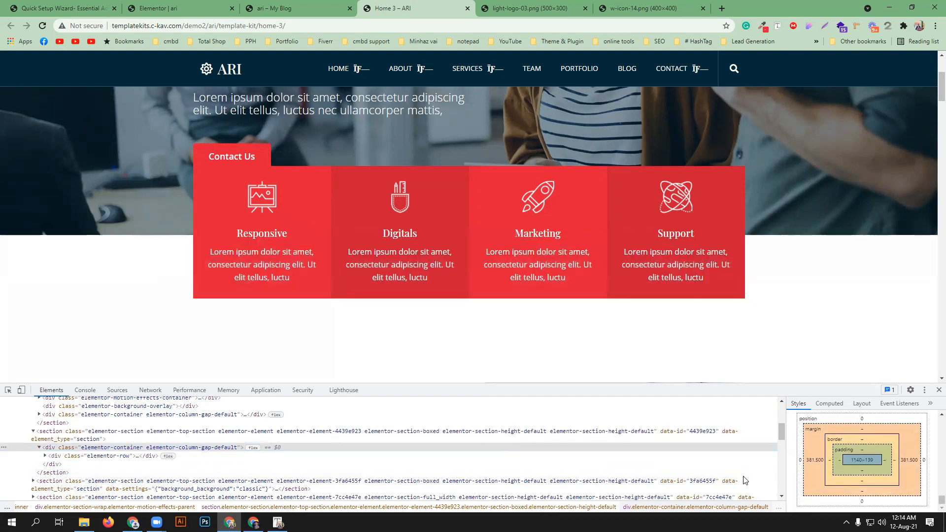
click(191, 458)
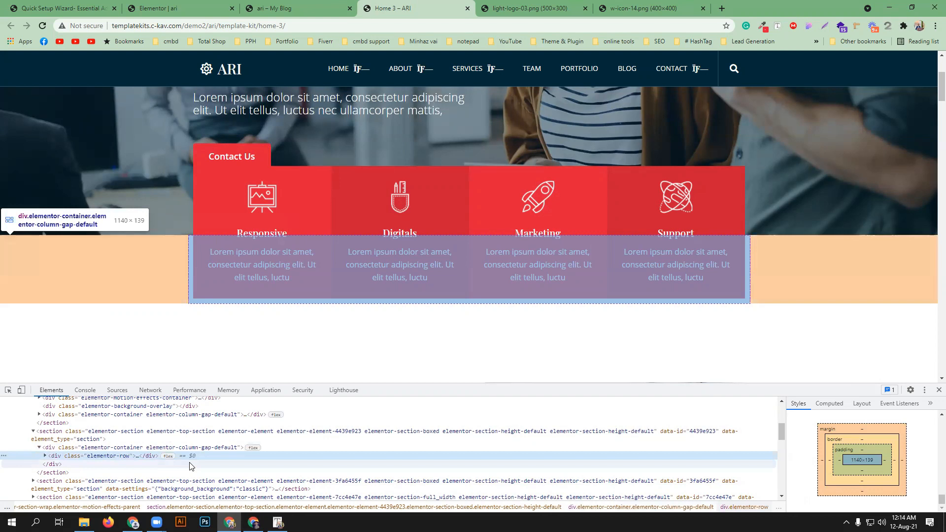
click(191, 464)
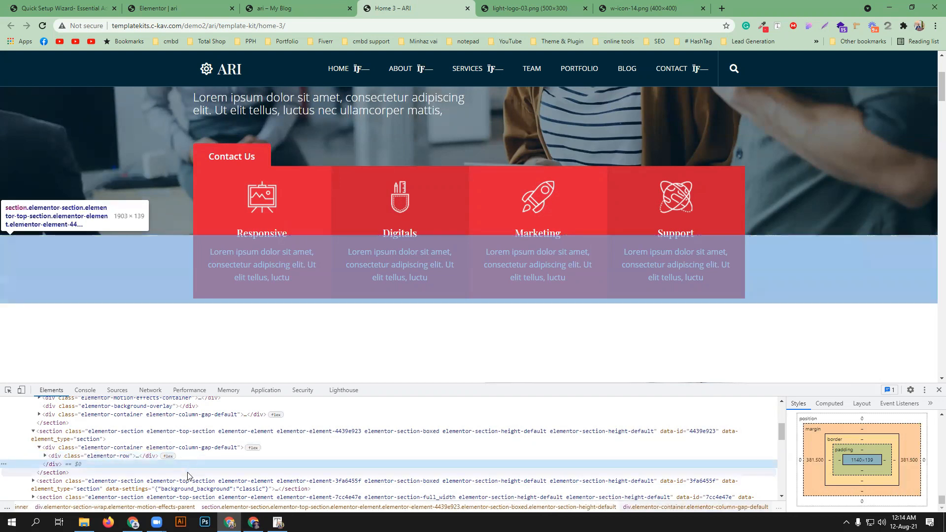
click(187, 473)
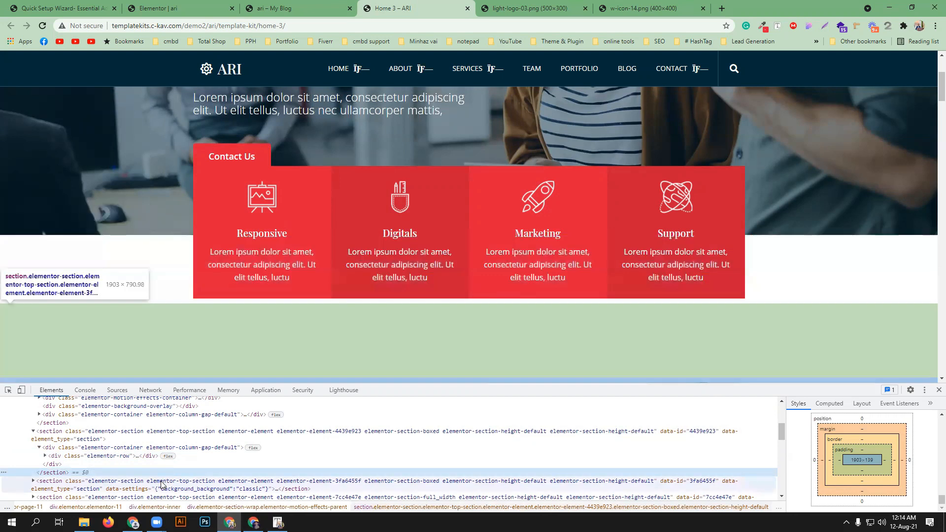
Try a top padding of 0 on the section below the service boxes, and set it back to 150 px
click(161, 488)
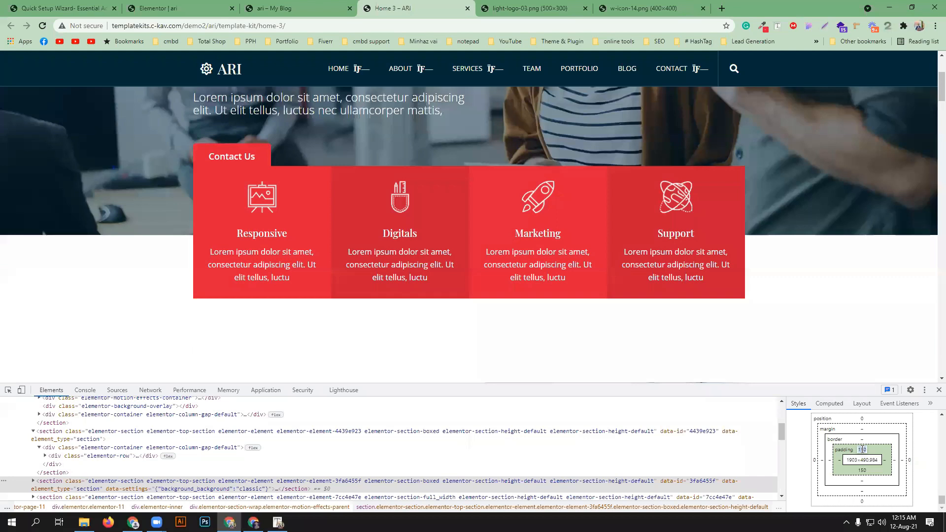
click(927, 451)
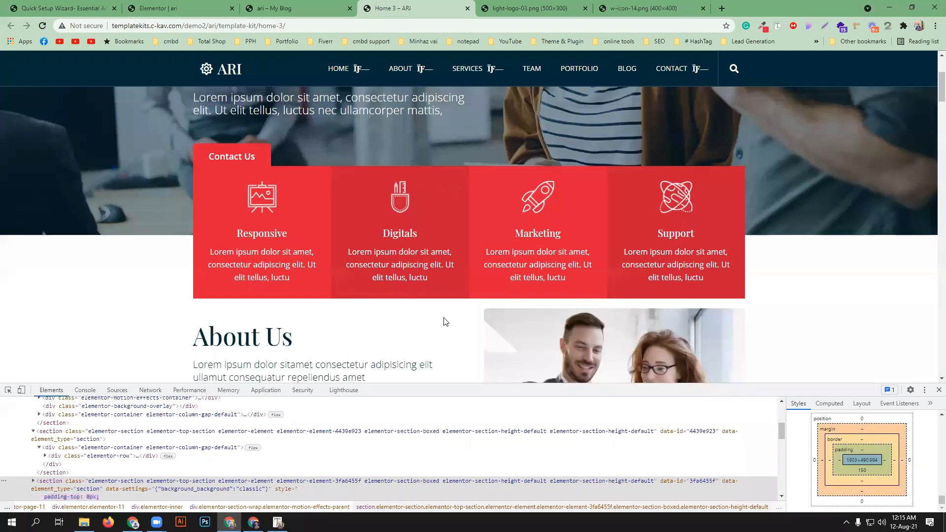
double_click(861, 450)
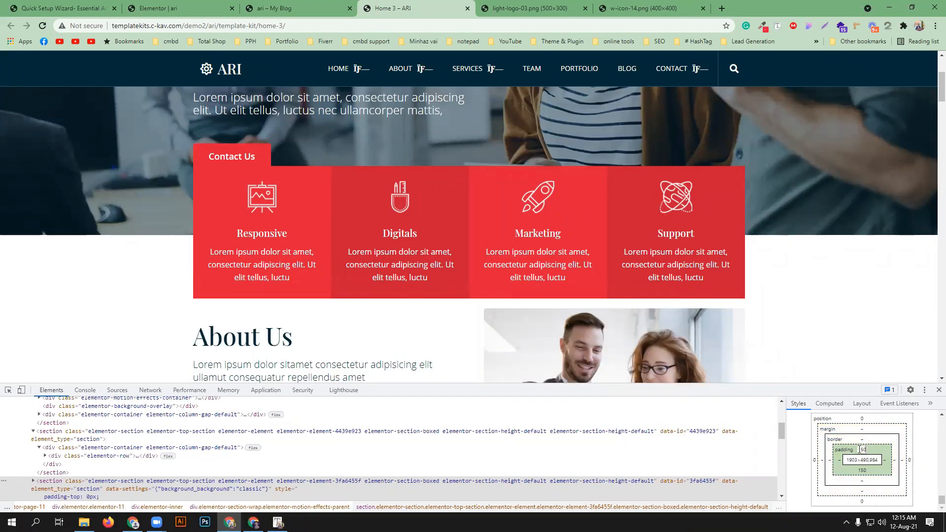
text(150)
key(Return)
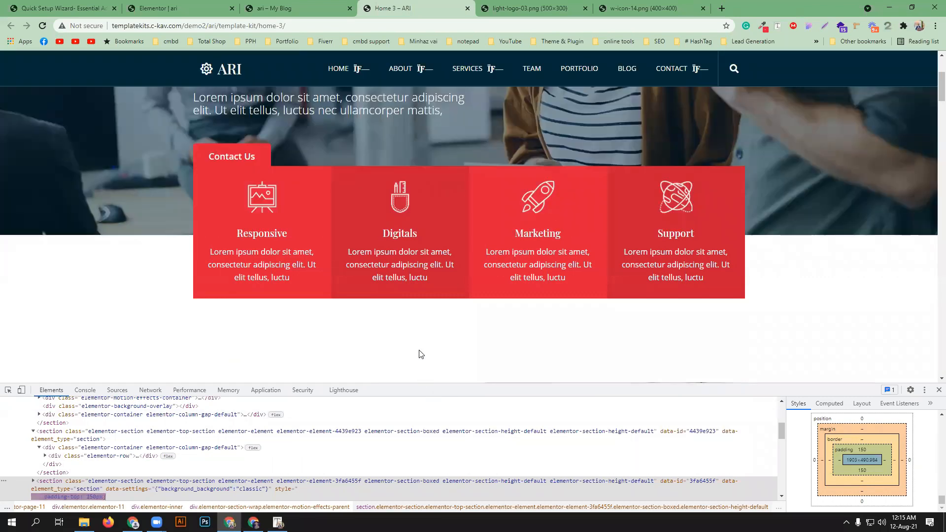
Compare the box model of the service boxes' row, container and section with the hero's section, container and background overlay
click(129, 457)
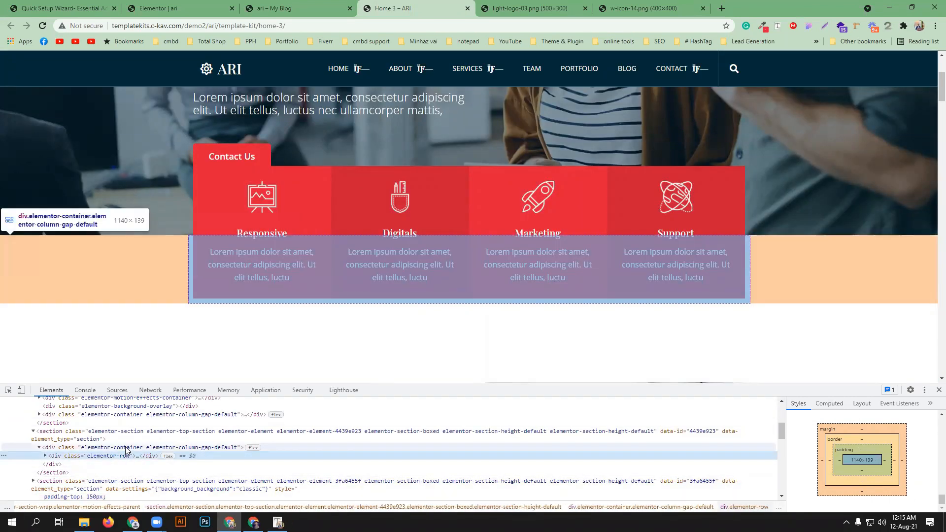
click(103, 465)
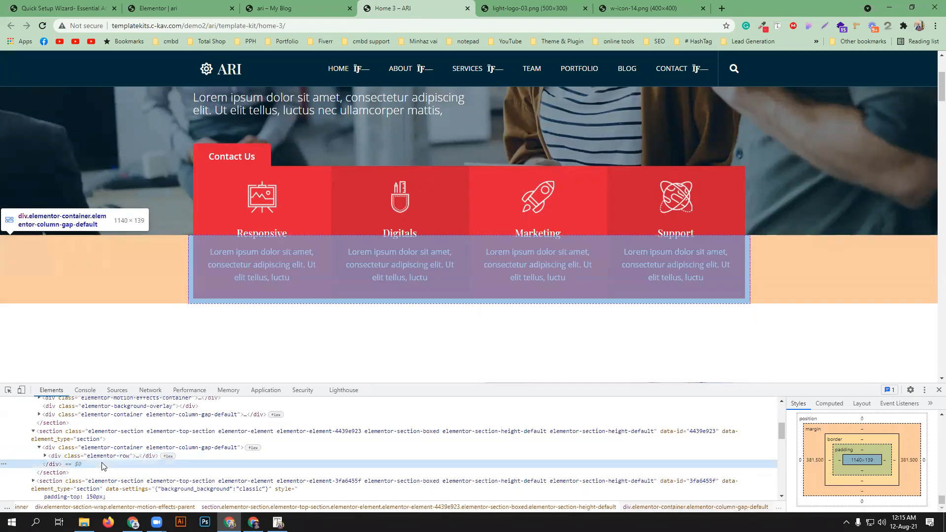
click(113, 437)
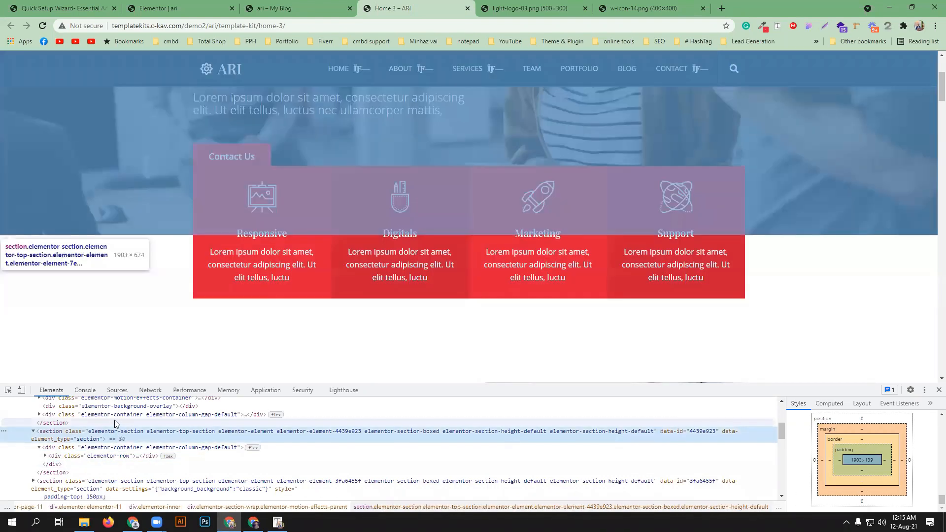
click(115, 422)
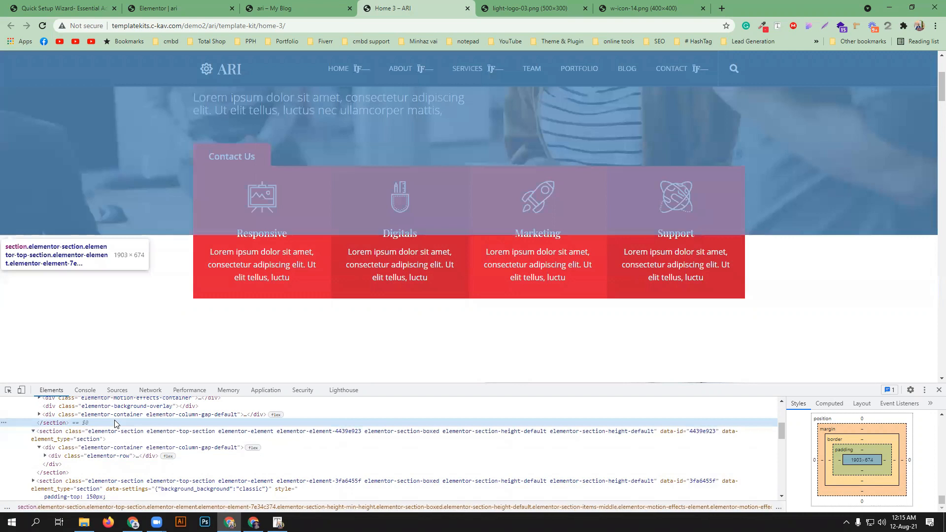
click(125, 415)
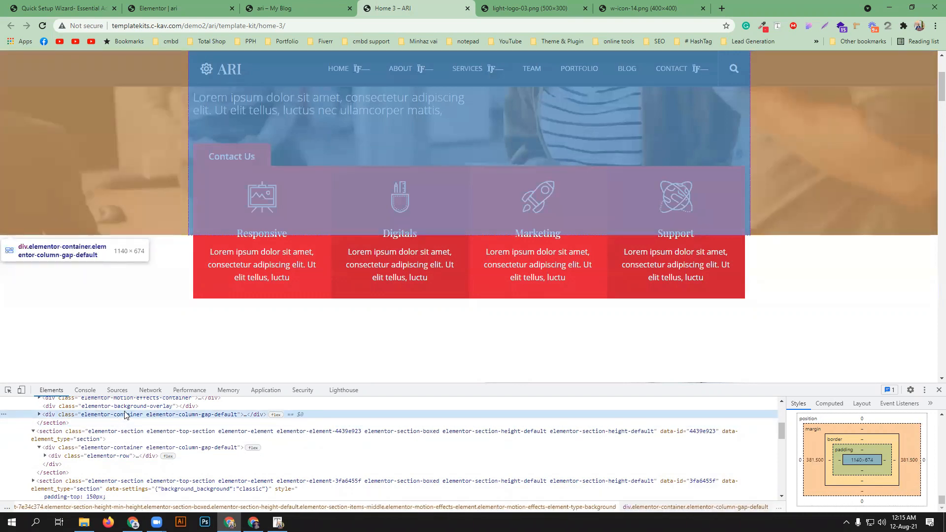
click(127, 406)
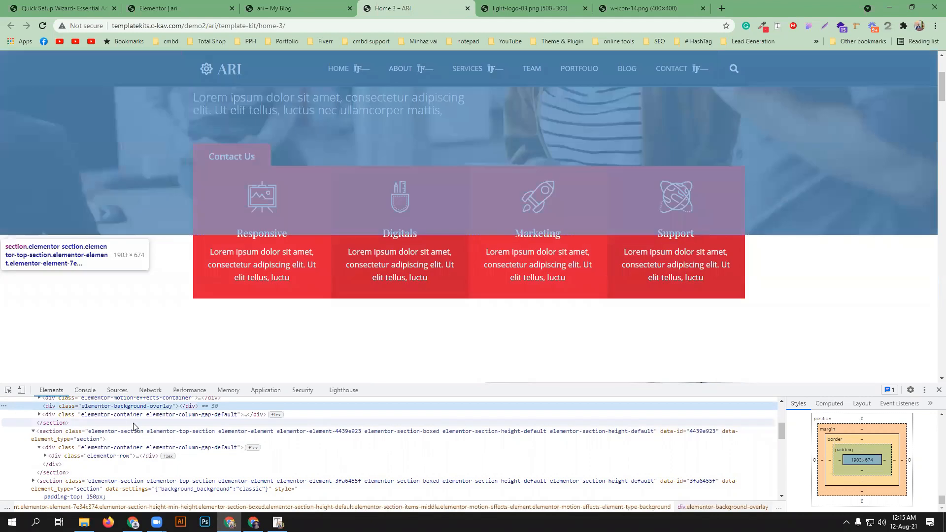
click(133, 424)
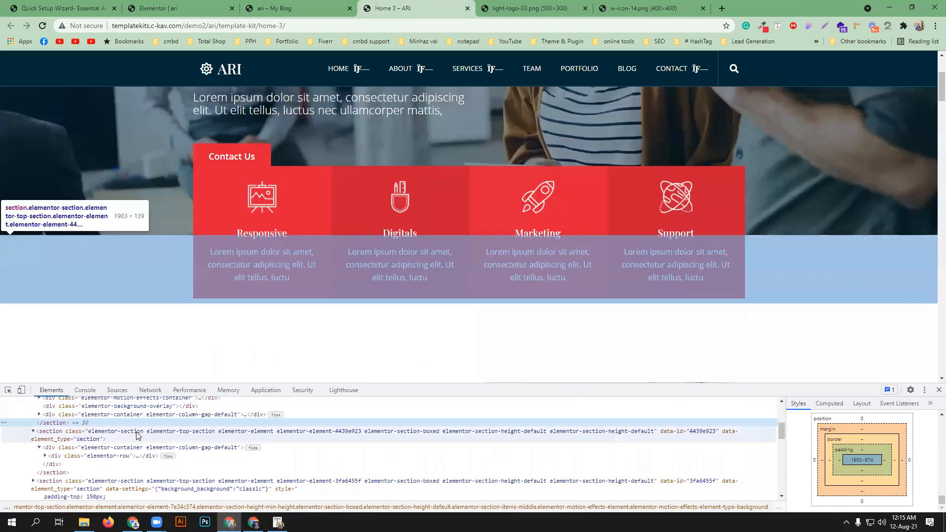
Recheck the spacing of the service boxes' section, container and row, ending on the section itself
click(137, 434)
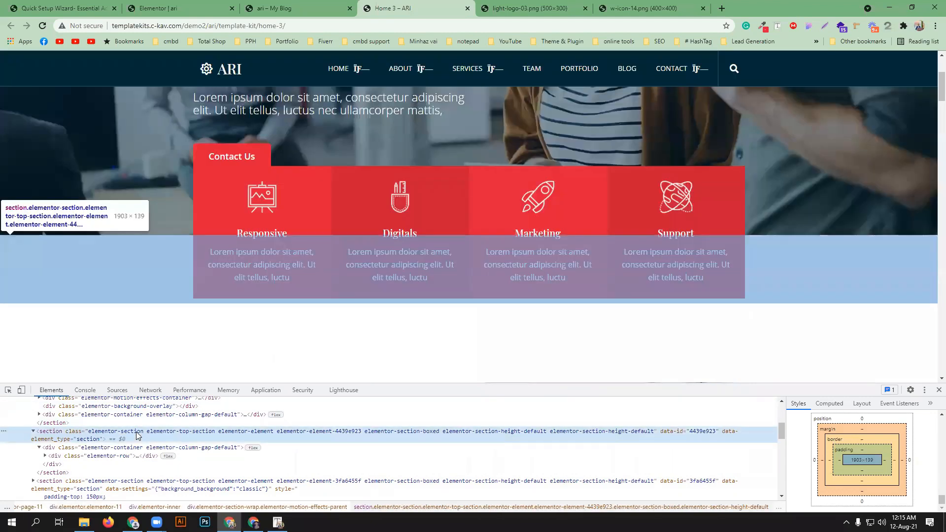
click(152, 449)
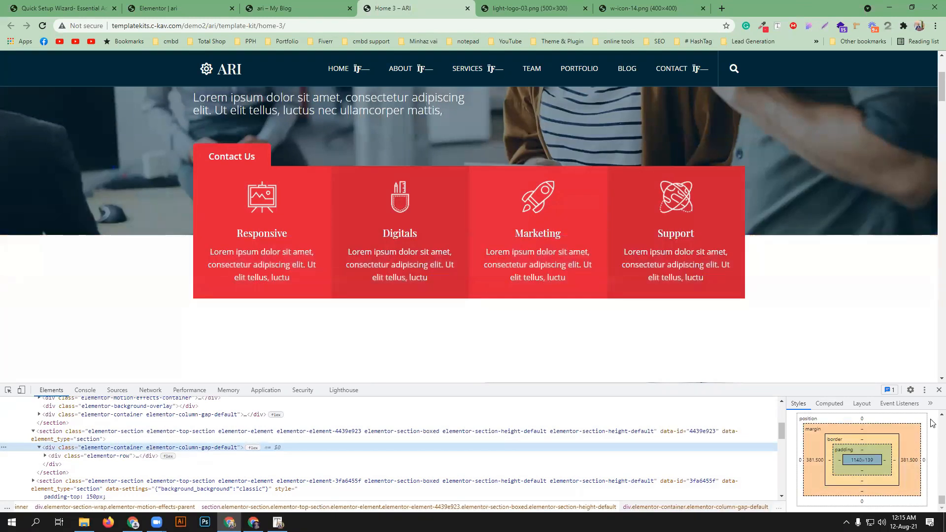
scroll(930, 421, up, 1)
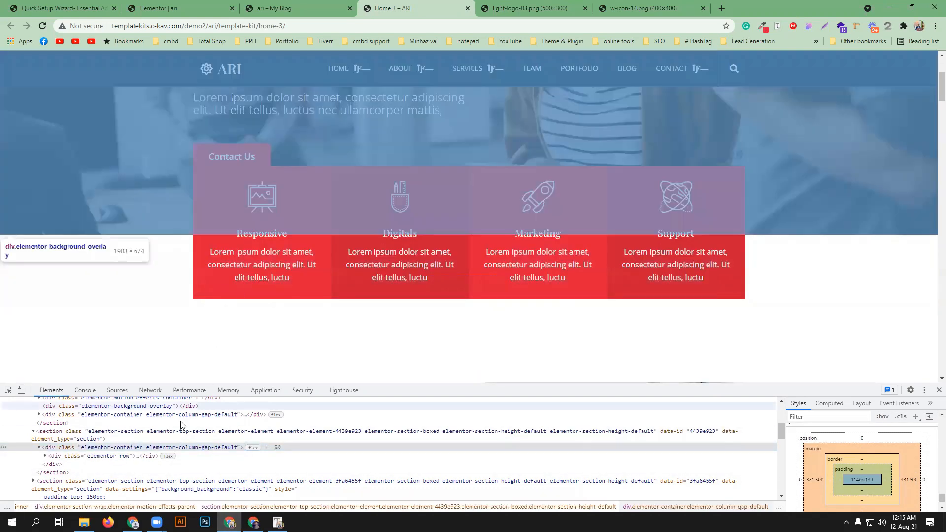
click(185, 455)
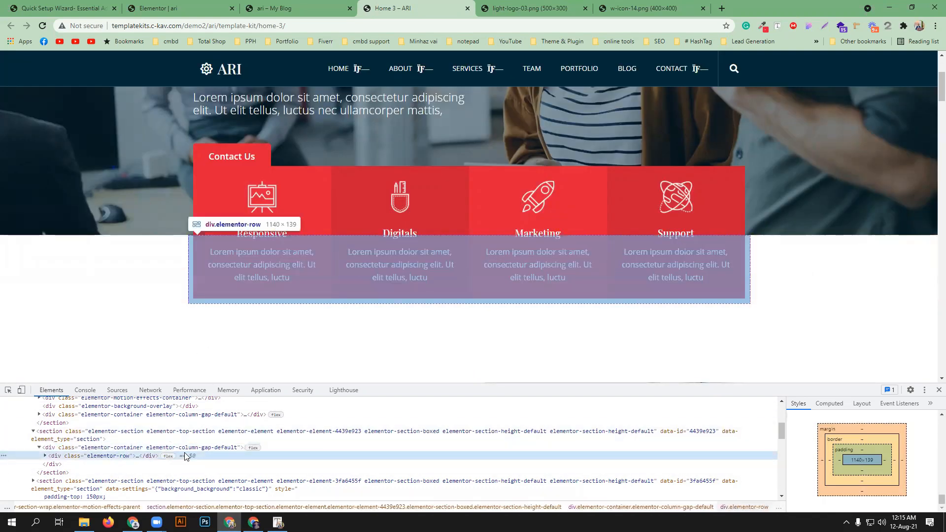
click(173, 466)
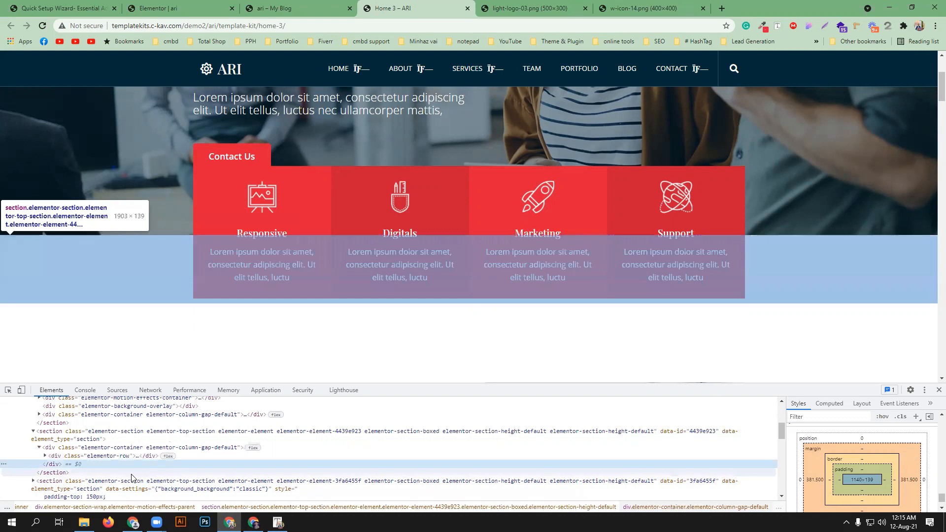
click(132, 473)
scroll(132, 457, up, 2)
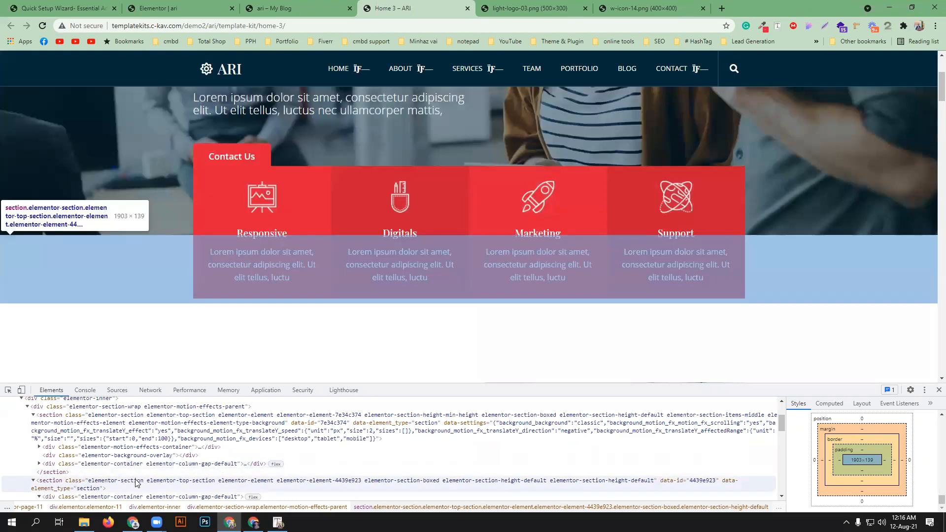
click(137, 482)
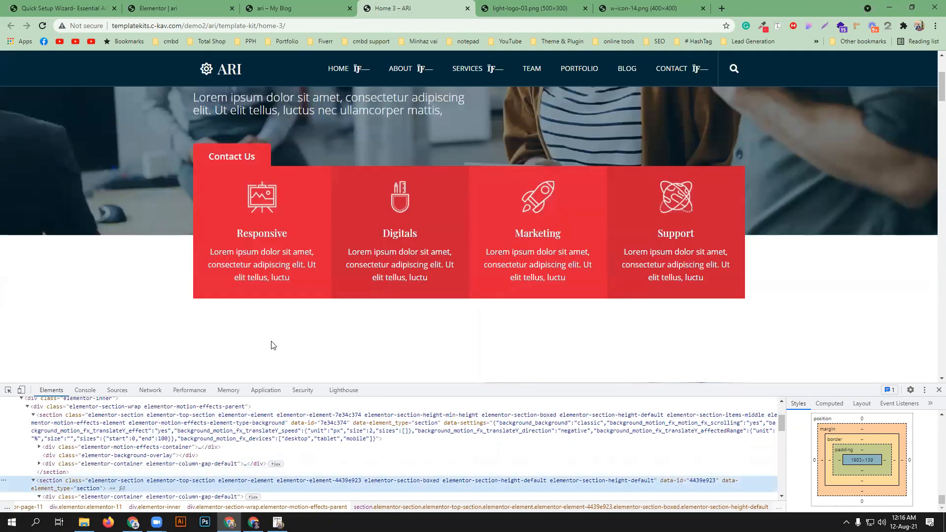
Close the developer tools and view the reference's About Us and Creative Portfolio sections
scroll(273, 344, down, 5)
click(7, 394)
click(938, 390)
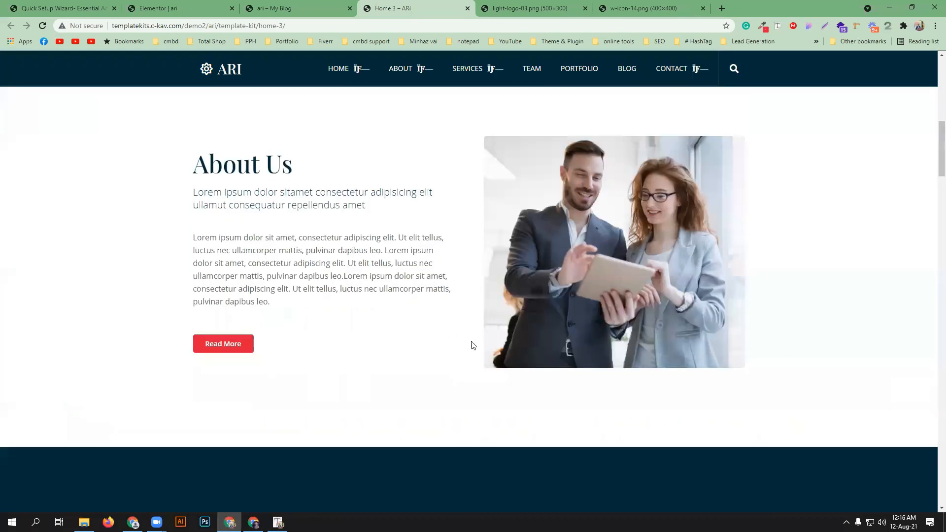
scroll(471, 342, down, 6)
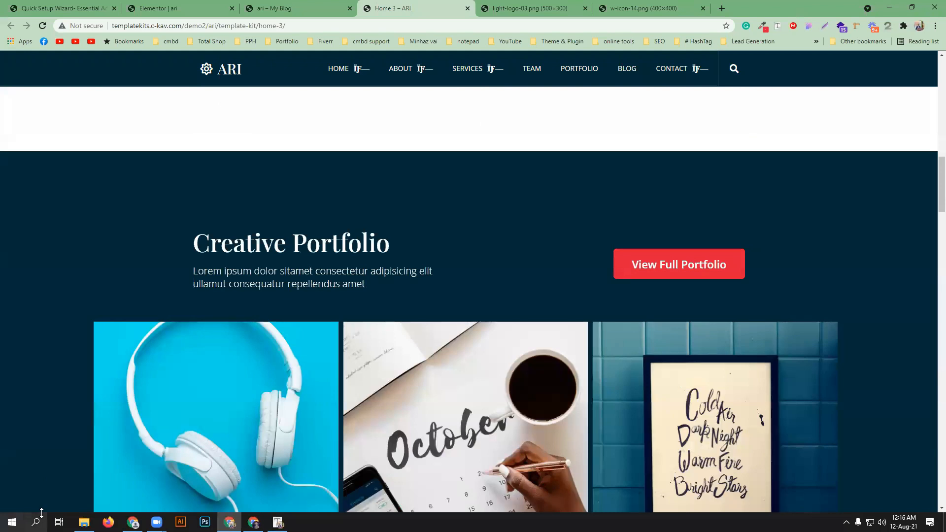
right_click(427, 216)
click(465, 383)
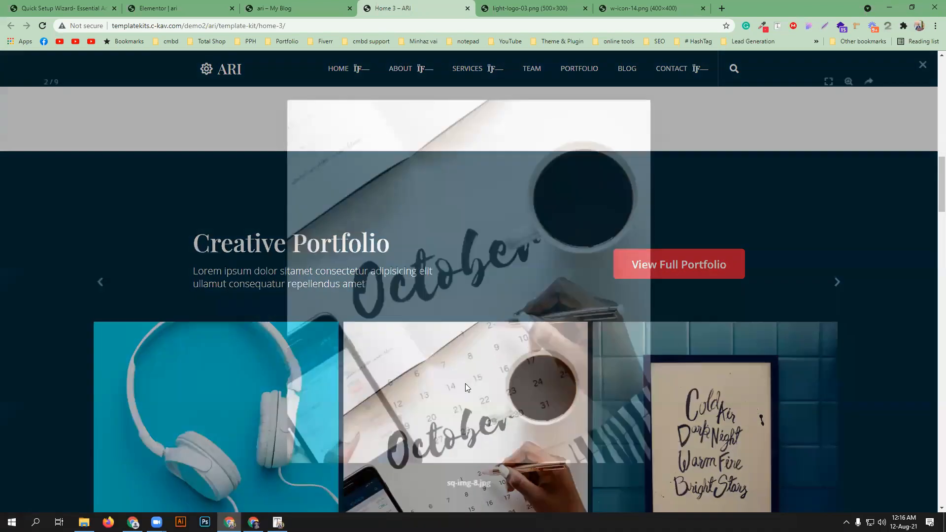
click(922, 65)
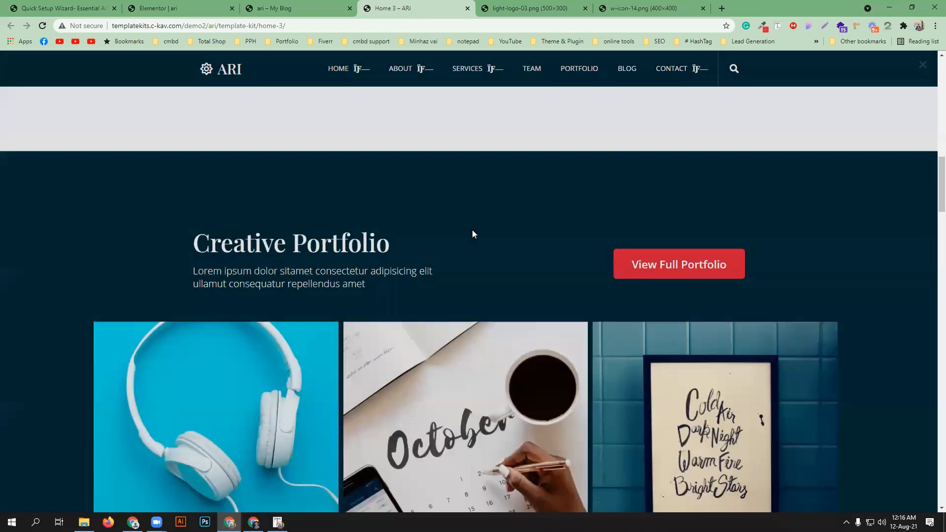
Inspect the column wrap around the View Full Portfolio button in the Creative Portfolio section
right_click(472, 229)
click(497, 393)
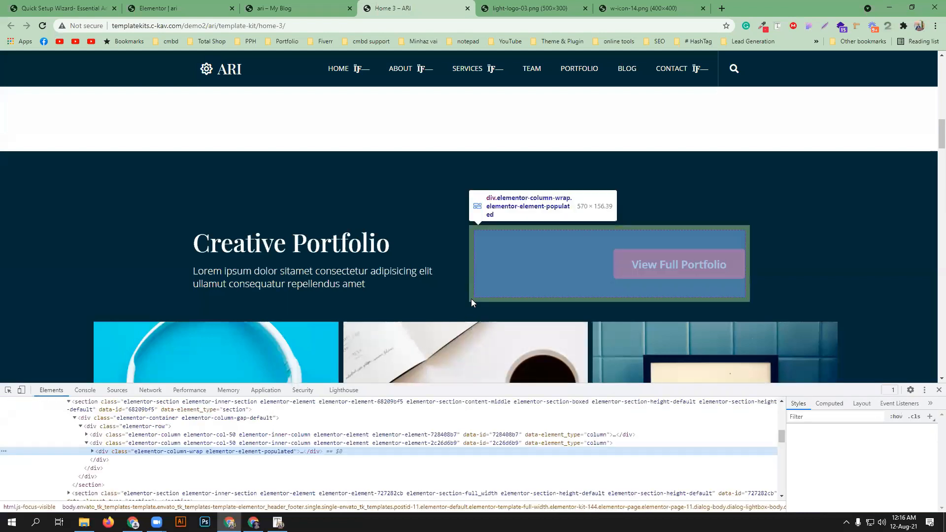
Inspect the first testimonial card on the reference page, checking its widget container, testimonial widget and column wrap
scroll(472, 301, down, 8)
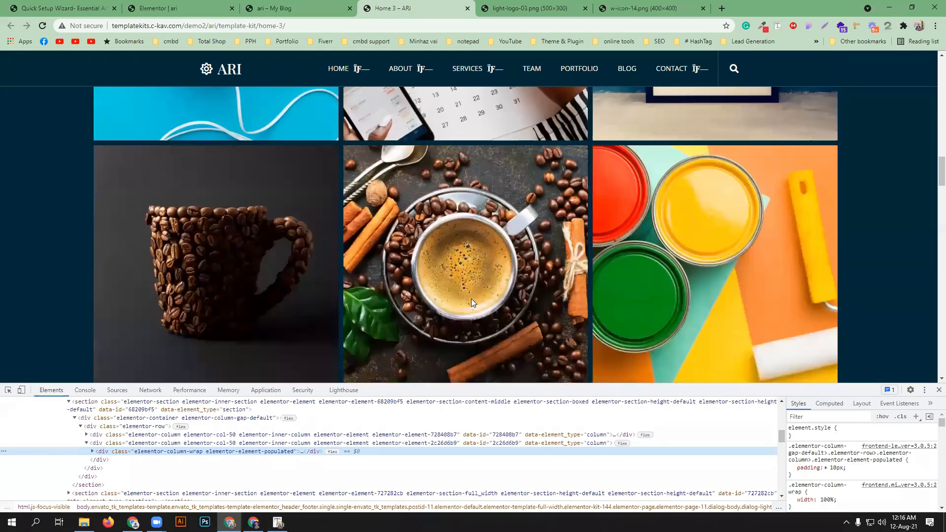
scroll(470, 302, down, 10)
scroll(471, 300, down, 12)
scroll(471, 301, down, 4)
scroll(472, 301, up, 3)
click(8, 389)
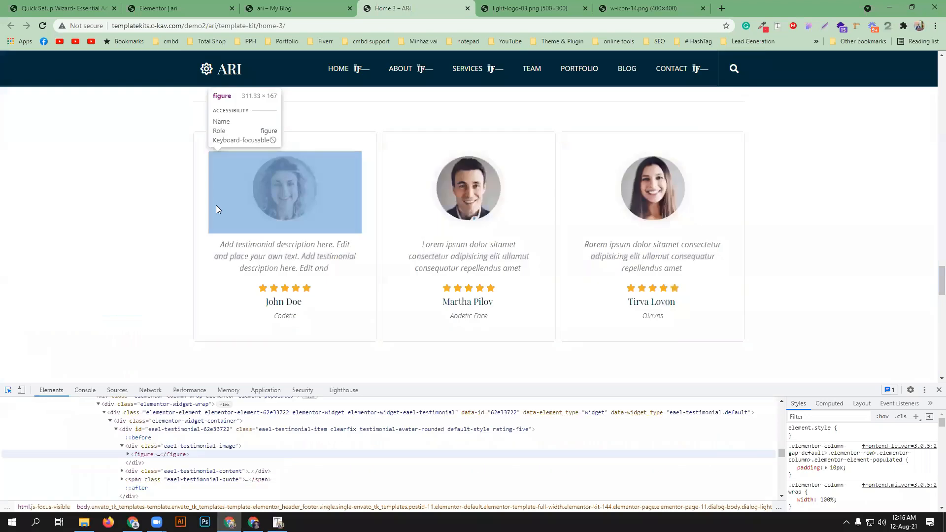
click(204, 196)
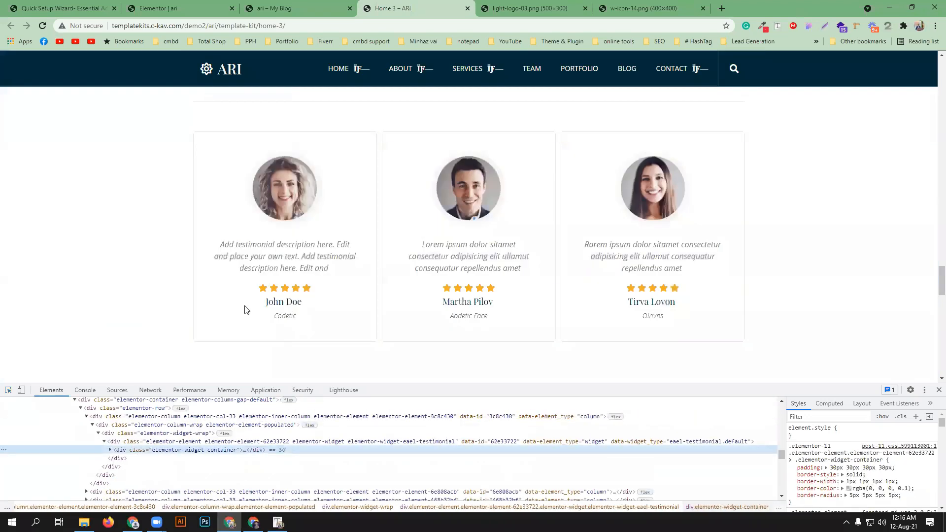
click(285, 442)
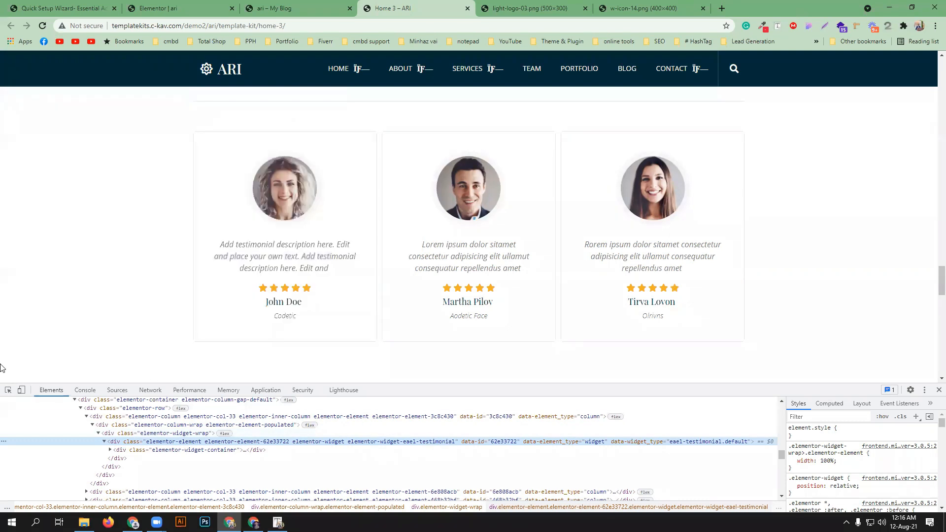
scroll(349, 424, up, 2)
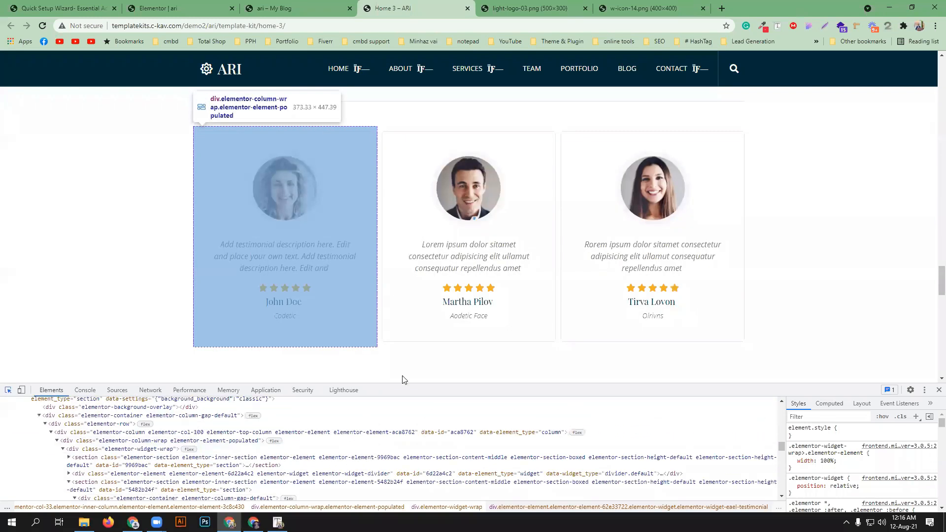
scroll(430, 328, up, 5)
Inspect the 24-hour phone icon image in the reference's red "Let's work together" section
scroll(433, 328, down, 8)
scroll(433, 332, down, 10)
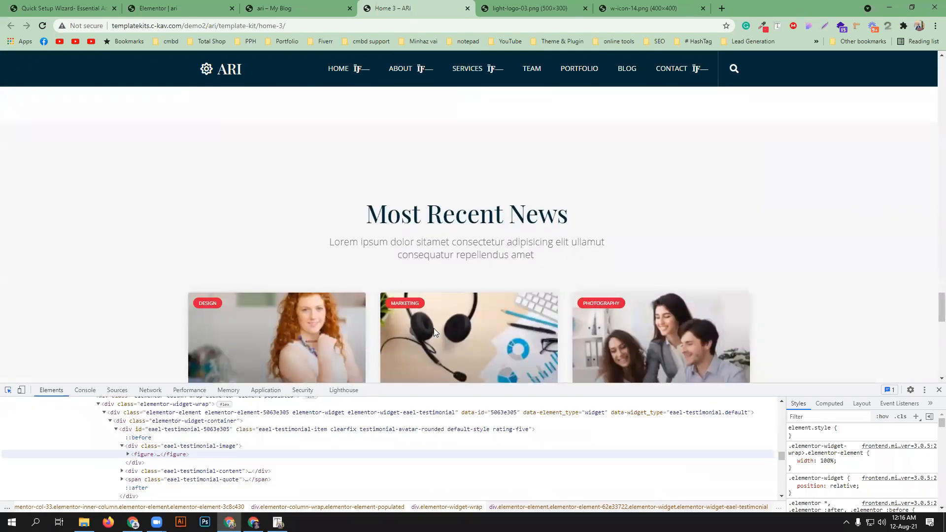
scroll(434, 328, down, 2)
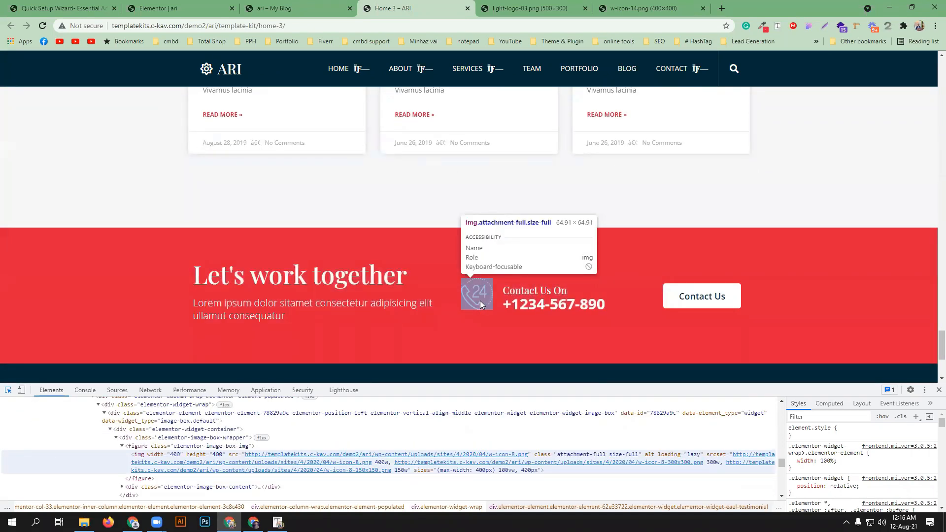
click(480, 301)
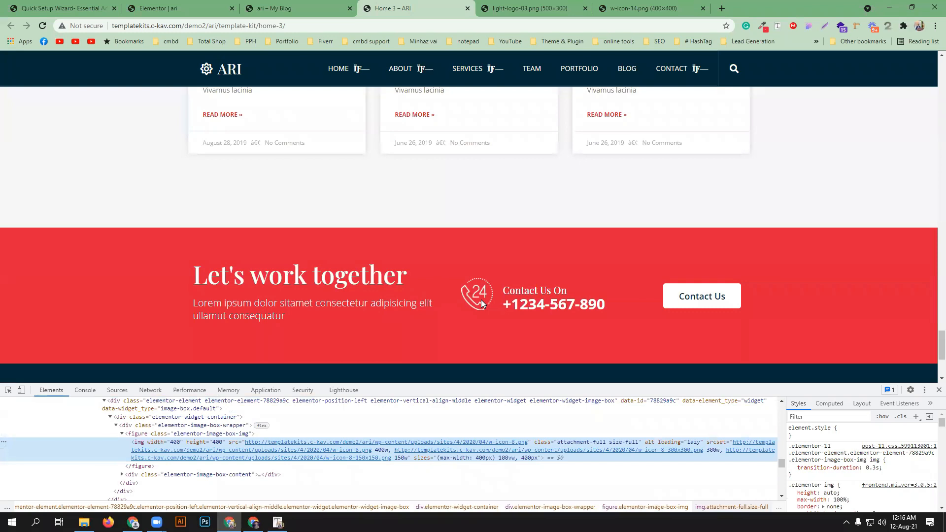
Open the w-icon-8.png phone icon file in a new browser tab to view it, and return to the Home 3 reference
mouse_move(348, 448)
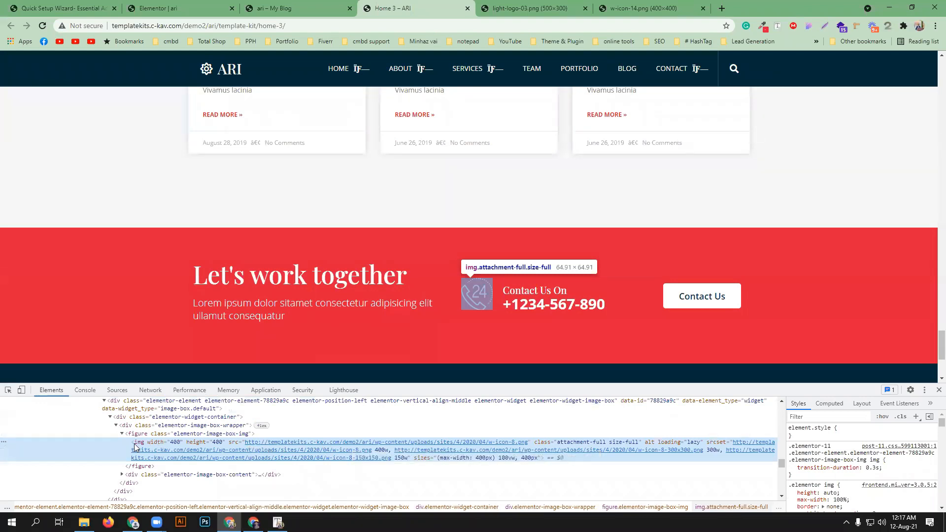
right_click(292, 443)
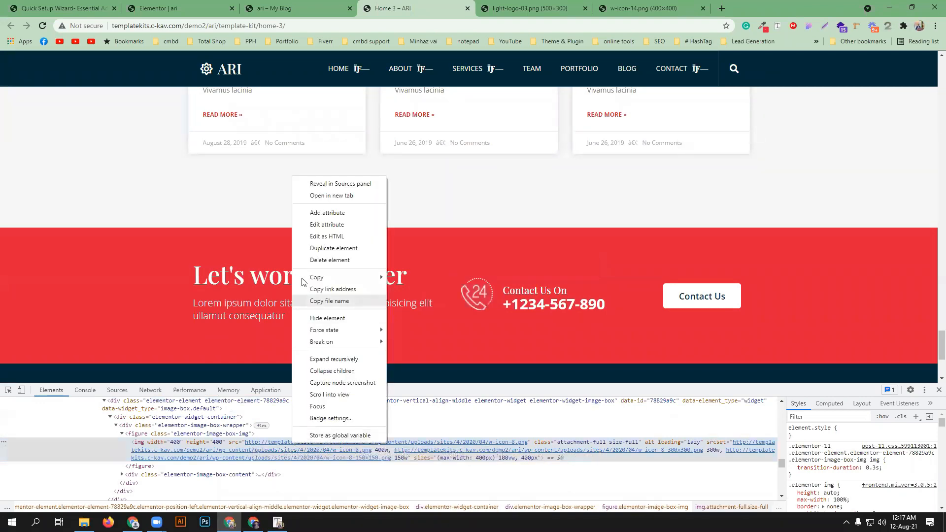
click(344, 195)
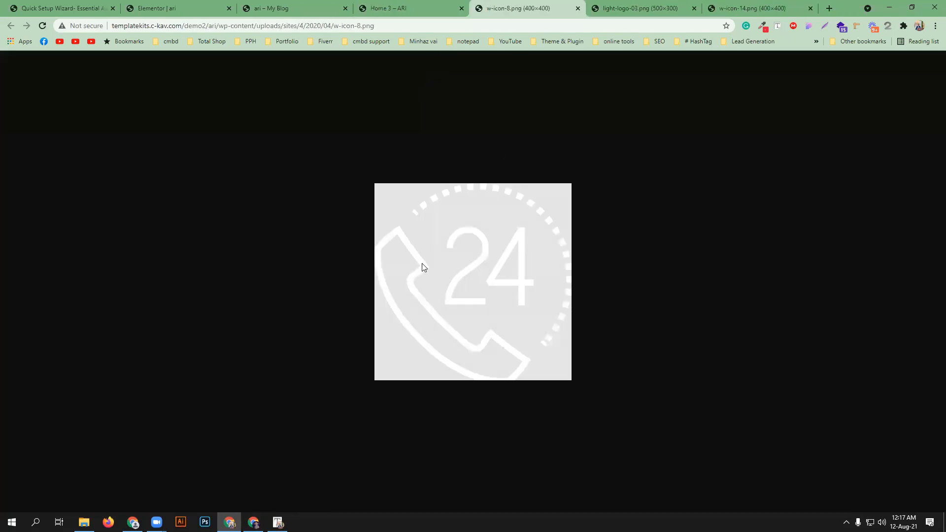
right_click(450, 239)
click(632, 283)
click(388, 8)
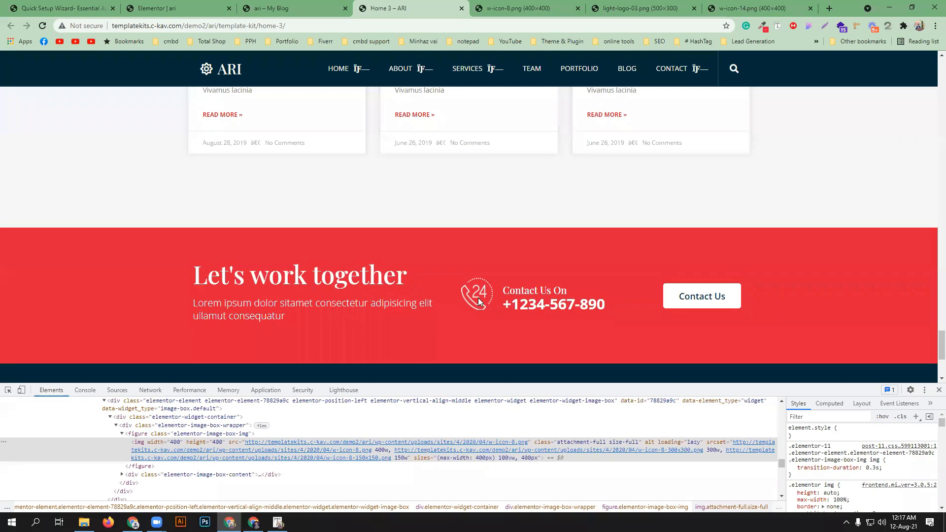
Inspect the "Let's work together" h2 heading in the reference to show its style rules
click(7, 390)
click(280, 284)
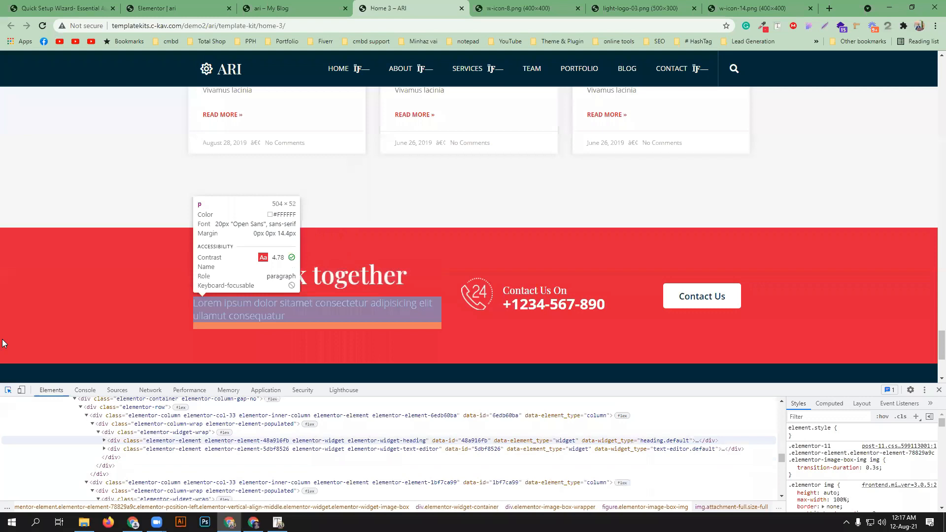
click(8, 390)
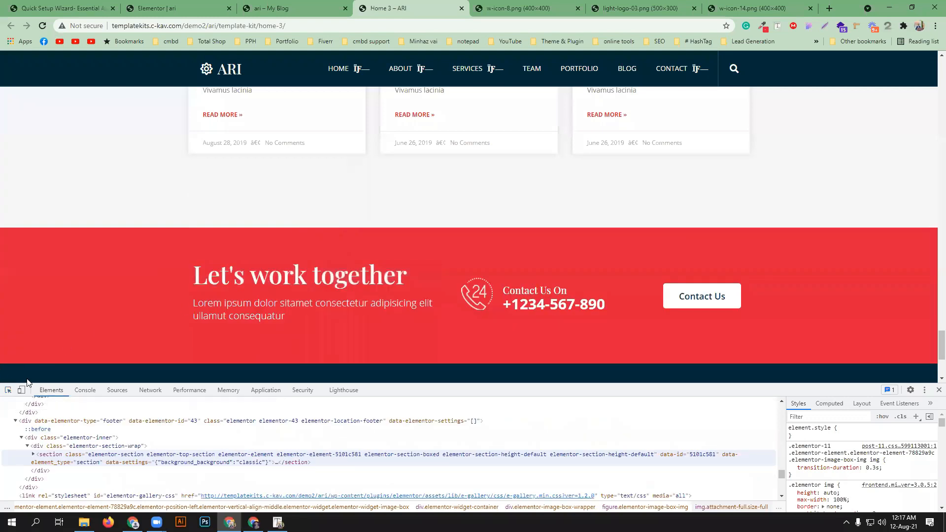
click(7, 390)
click(239, 287)
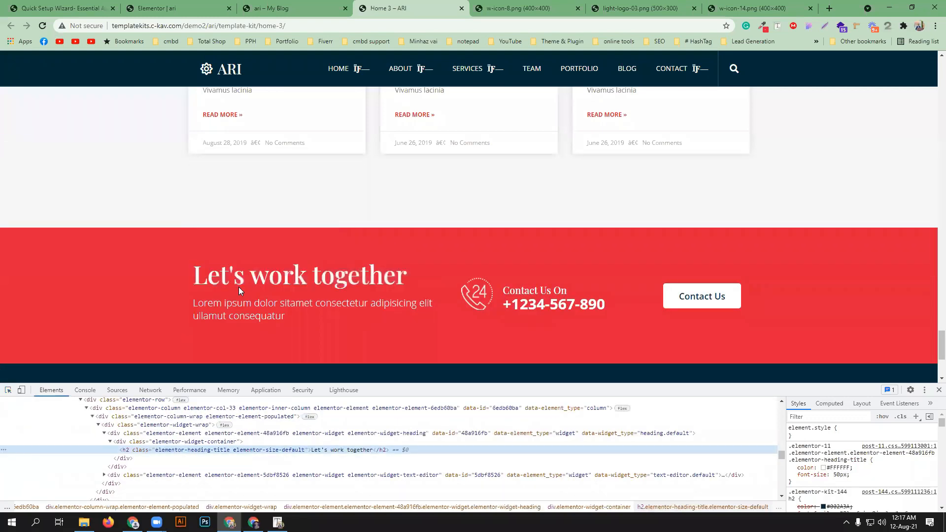
Change the inspected heading's color to black in its CSS rule and select the rule text together with the empty element.style block
click(835, 468)
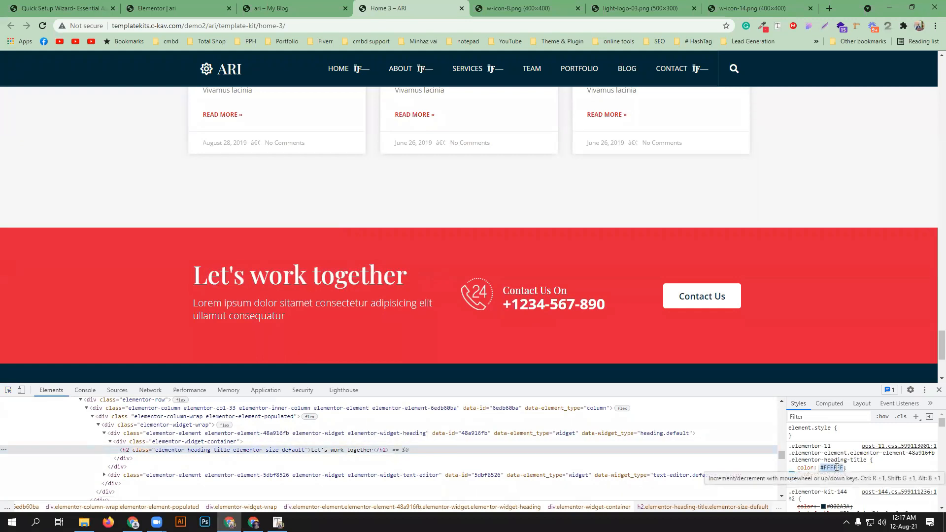
text(black)
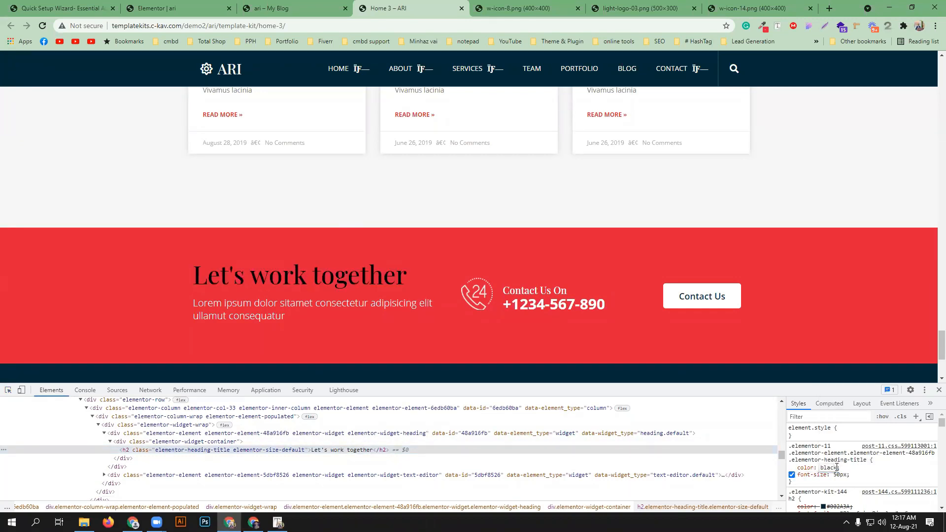
click(870, 473)
drag(803, 483, 790, 431)
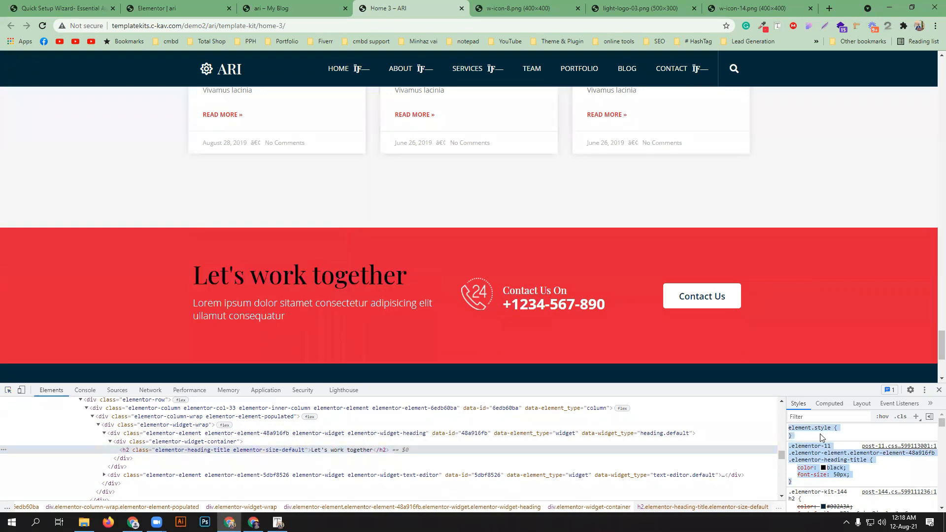
Try to paste the reference heading's rules into the custom CSS of the "Let's work together" heading in the Elementor page
click(187, 8)
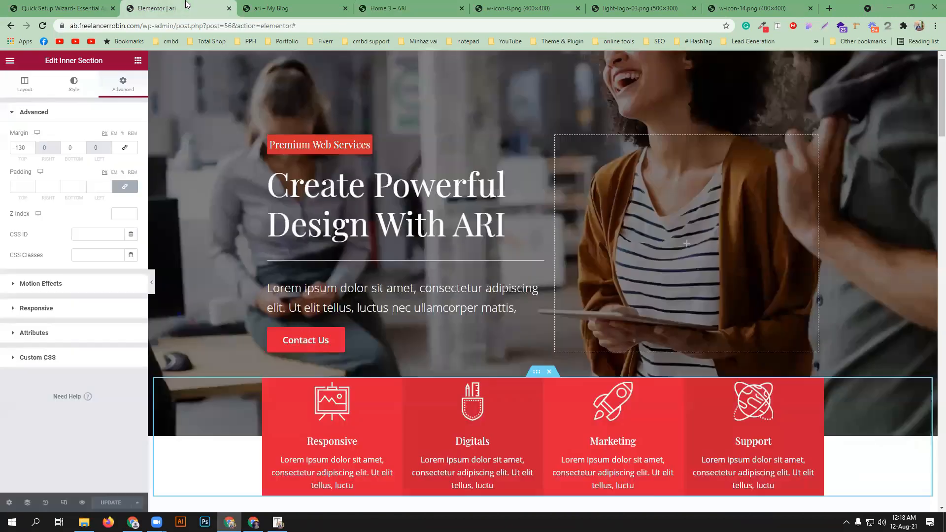
scroll(365, 369, down, 12)
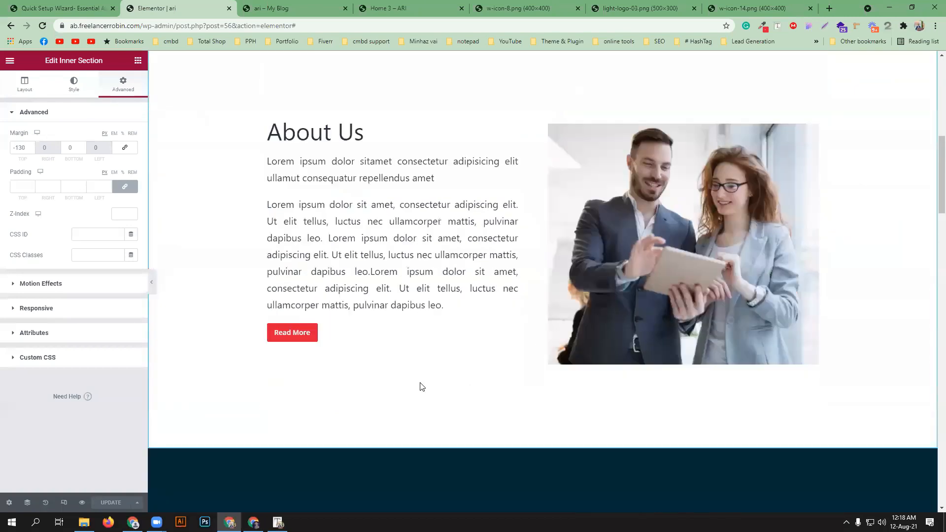
scroll(420, 383, down, 5)
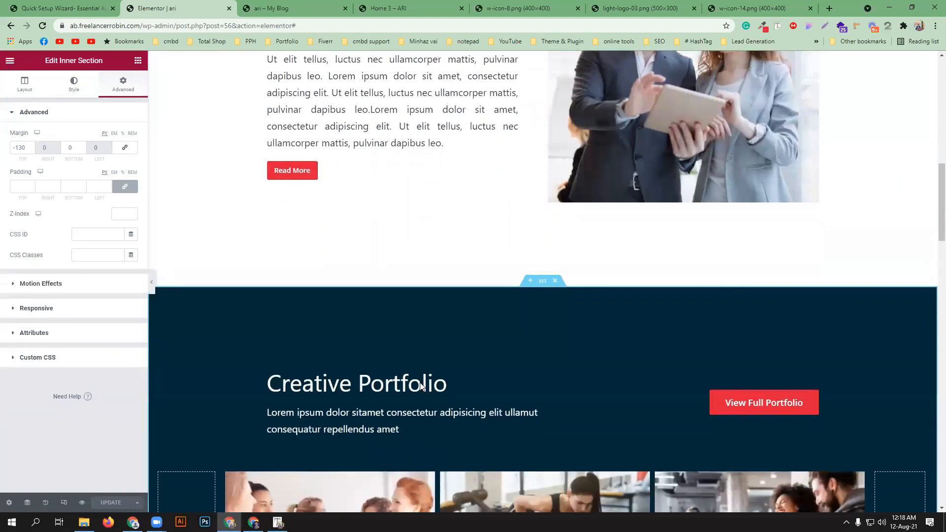
scroll(420, 383, down, 20)
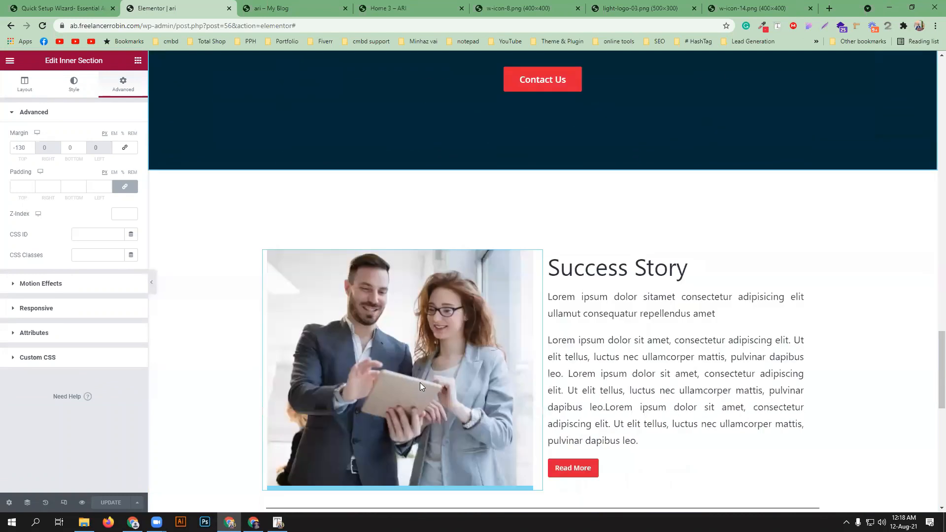
scroll(422, 386, down, 7)
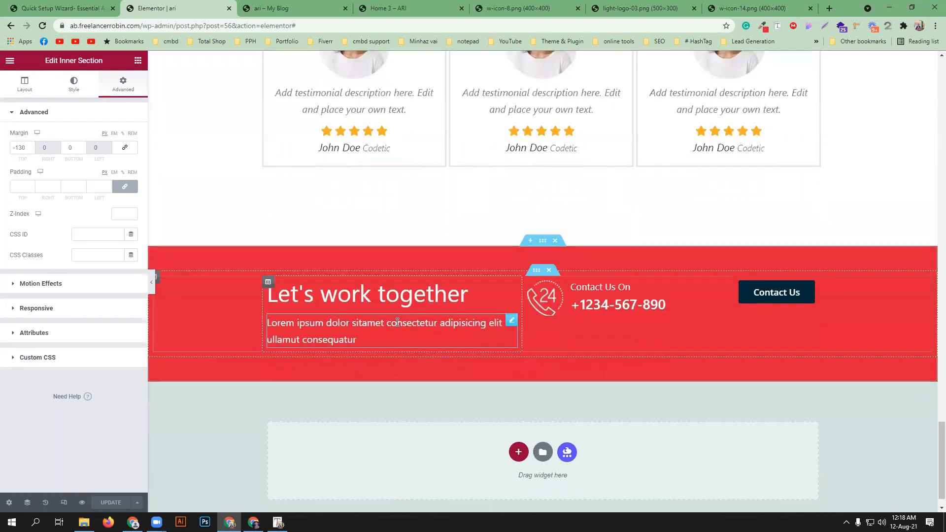
click(511, 287)
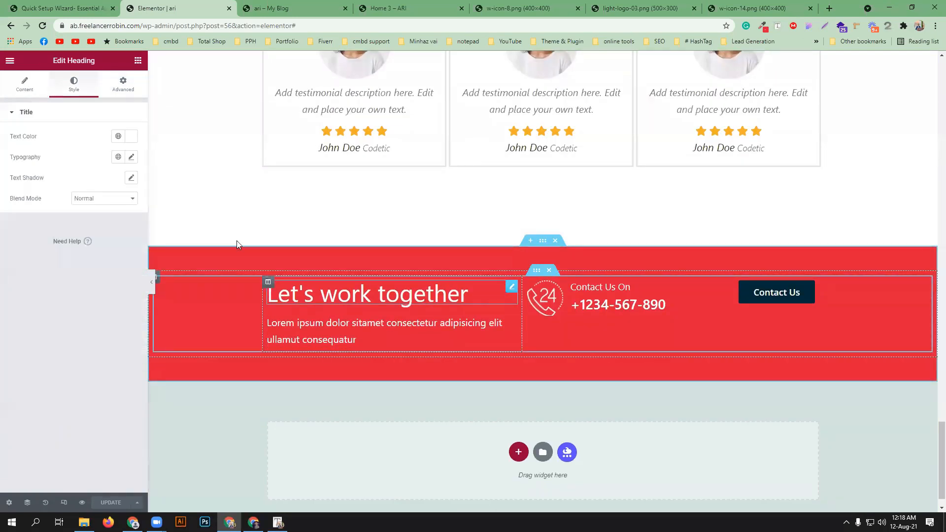
click(123, 84)
scroll(109, 397, down, 2)
click(75, 424)
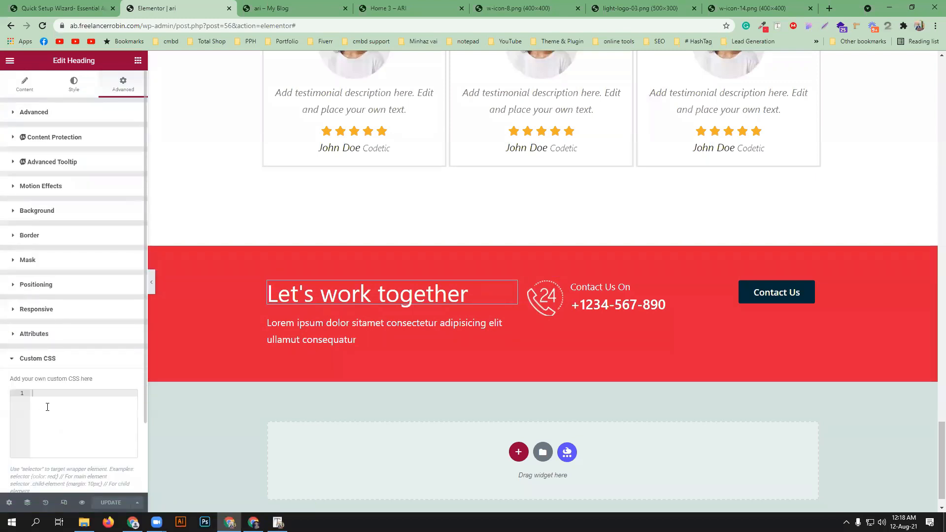
key(ctrl+v)
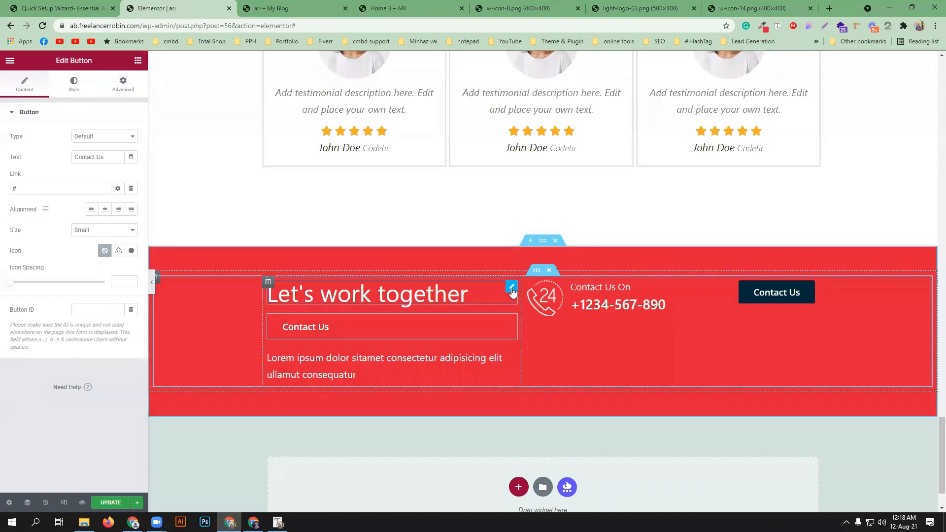
Return to the Home 3 reference and copy the selected style rules of the "Let's work together" heading
click(302, 4)
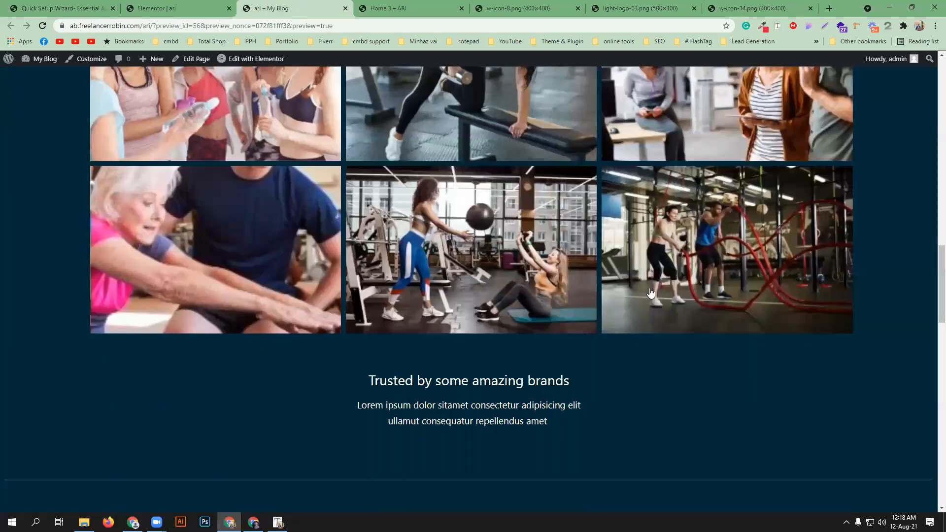
click(389, 8)
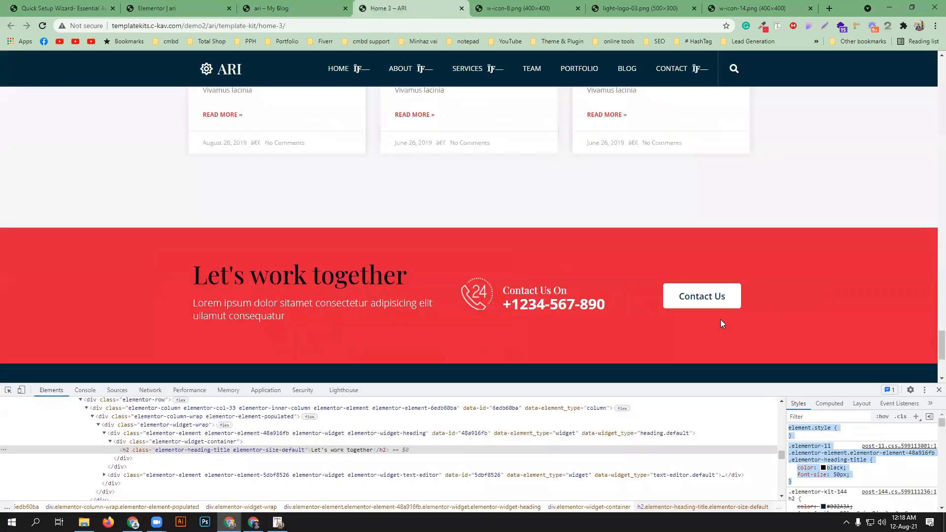
right_click(832, 455)
click(783, 426)
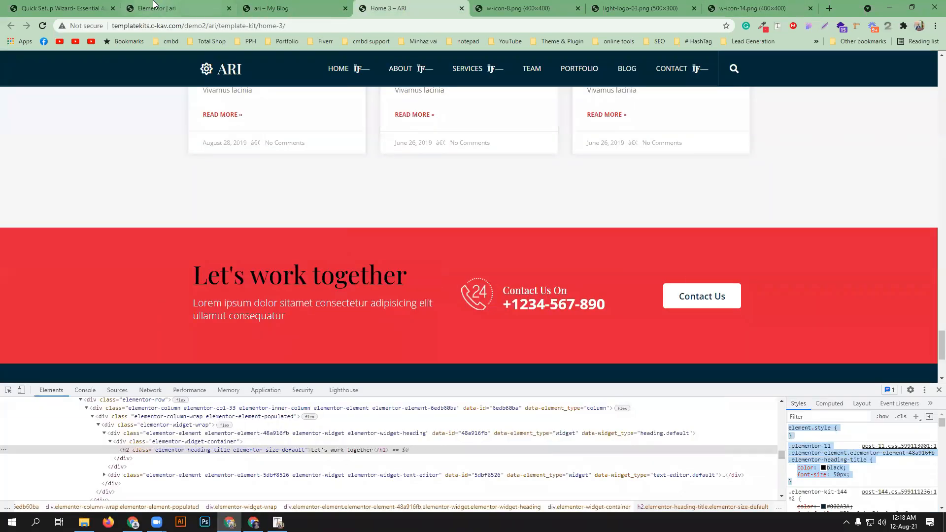
Delete the stray Contact Us button pasted beneath the "Let's work together" heading in the Elementor page
click(156, 8)
right_click(512, 329)
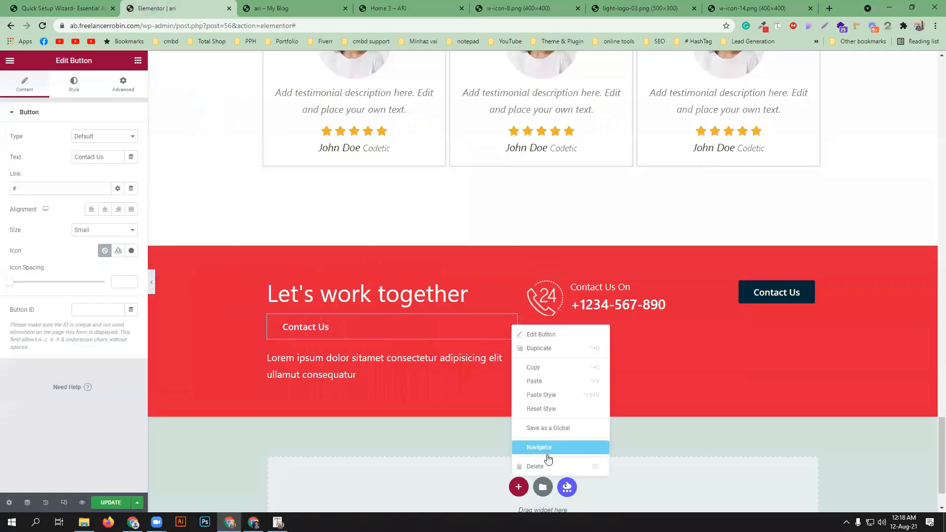
click(547, 466)
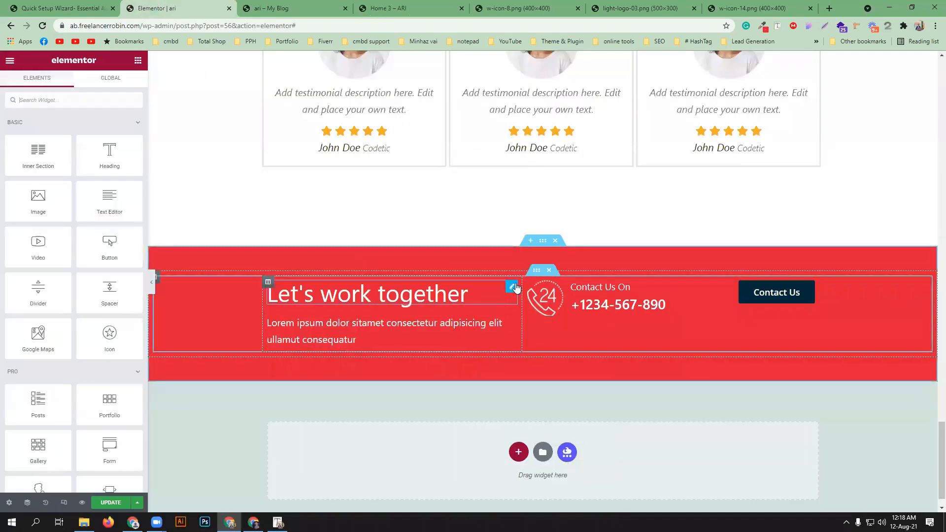
Paste the copied heading rules with color black and font-size 50px into the custom CSS of the "Let's work together" heading
click(511, 287)
scroll(72, 461, down, 2)
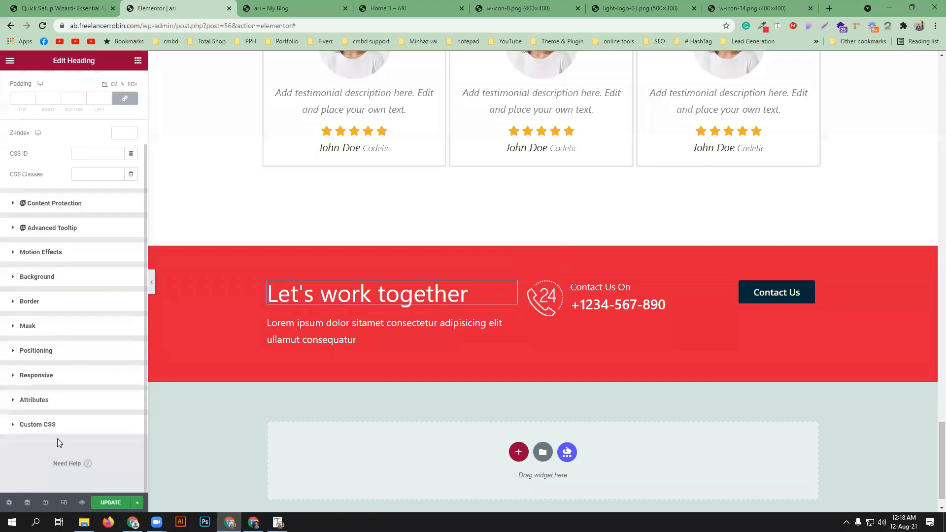
click(57, 422)
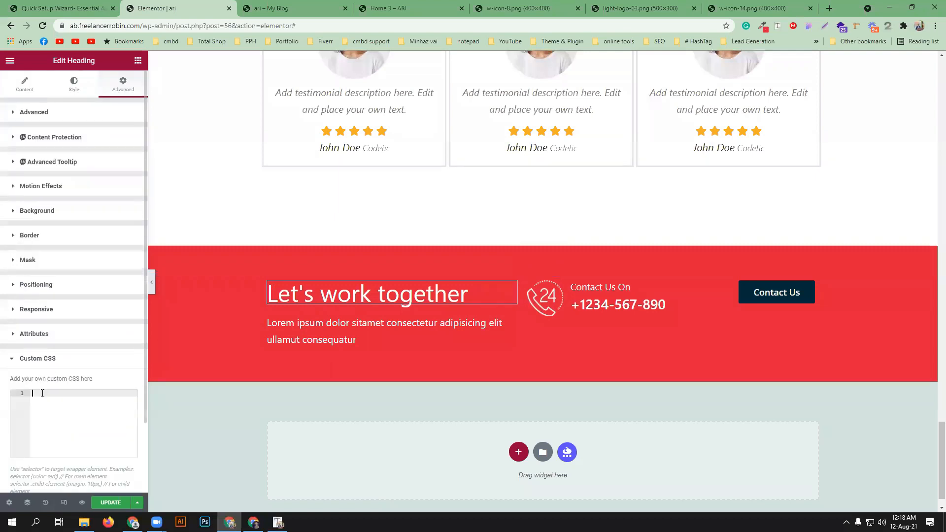
click(42, 393)
key(ctrl+v)
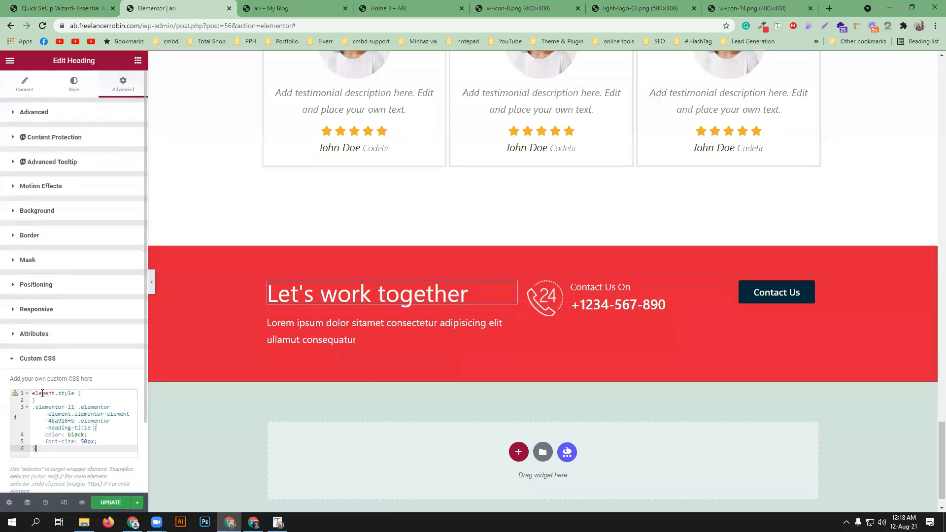
scroll(68, 404, down, 1)
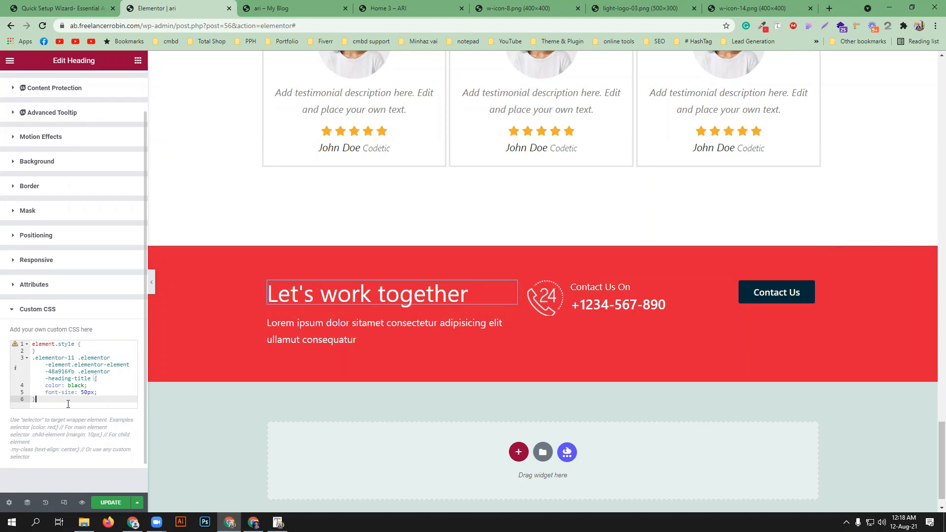
Return to the Home 3 reference and inspect the nested wrapper and column elements enclosing the "Let's work together" heading
click(394, 8)
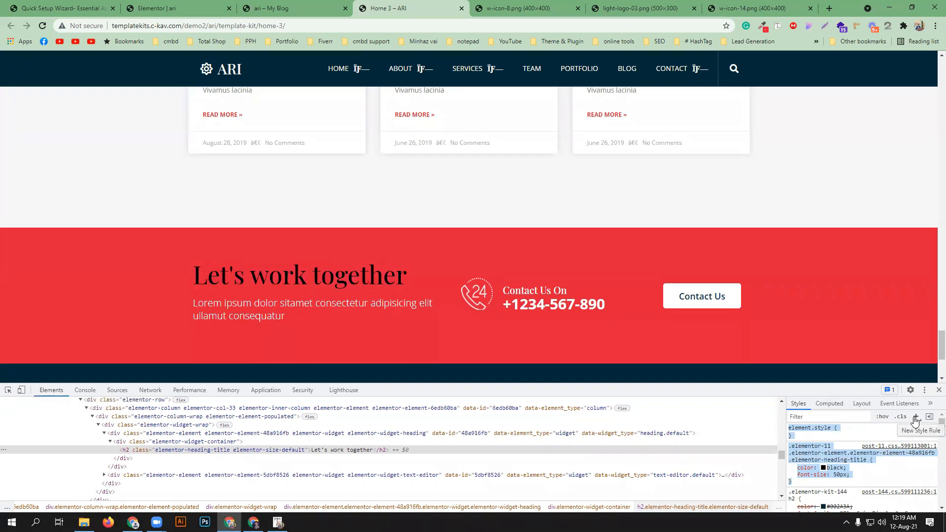
click(156, 442)
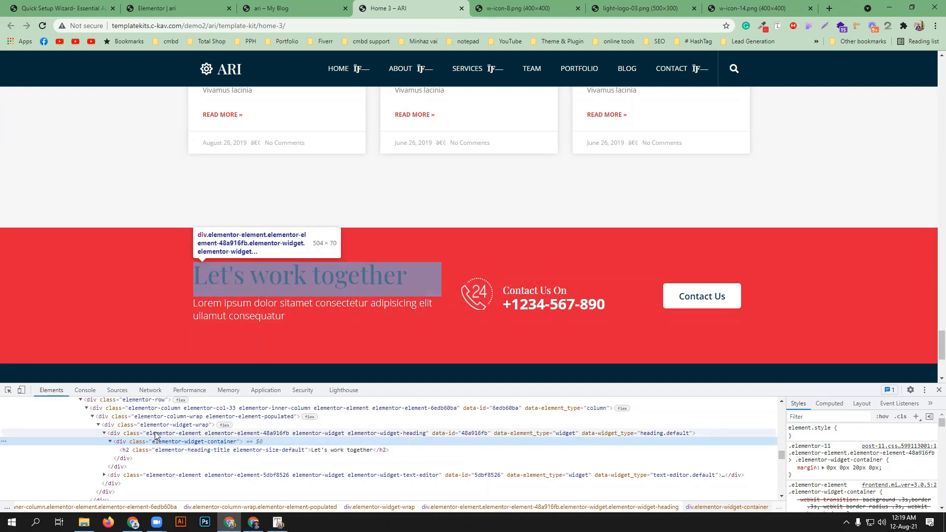
click(158, 433)
click(158, 424)
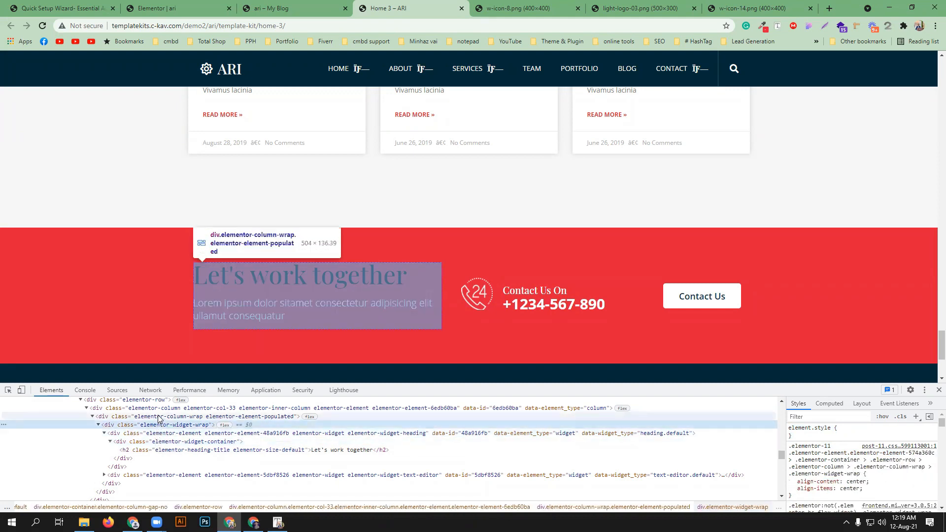
click(158, 416)
click(158, 410)
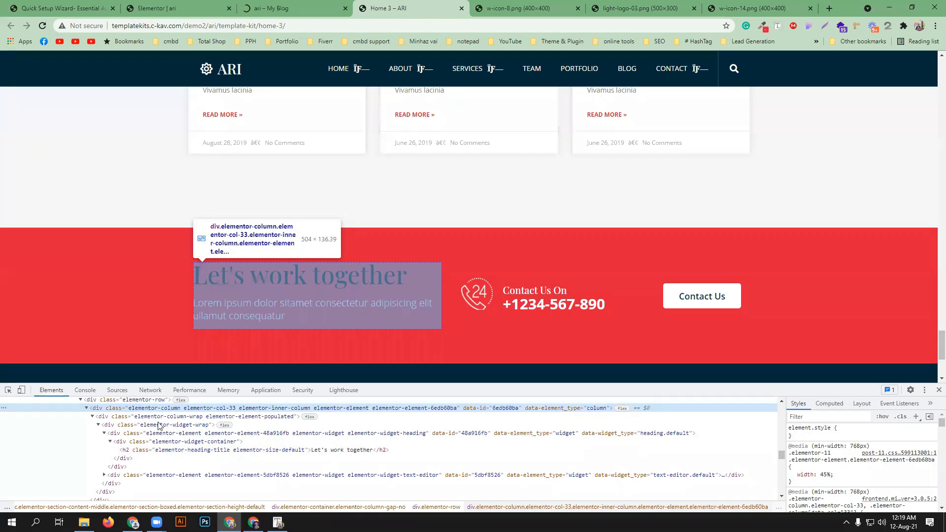
Switch to the page preview and review its sections from the hero down to the "Let's work together" banner
click(285, 6)
scroll(436, 323, down, 7)
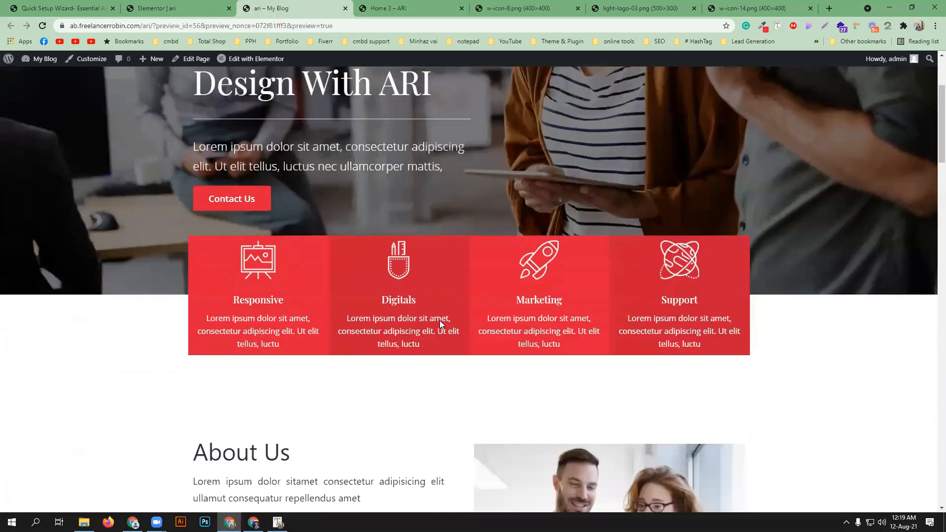
scroll(427, 325, down, 20)
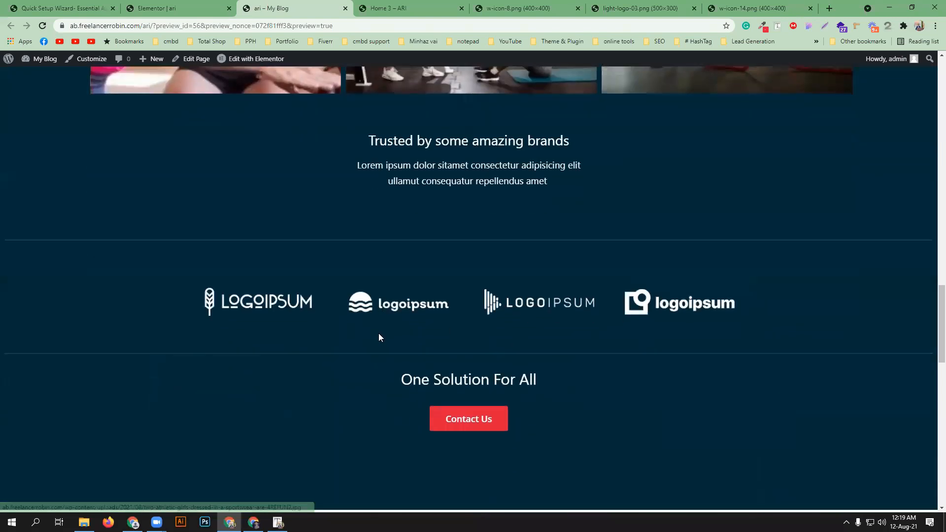
scroll(378, 334, down, 9)
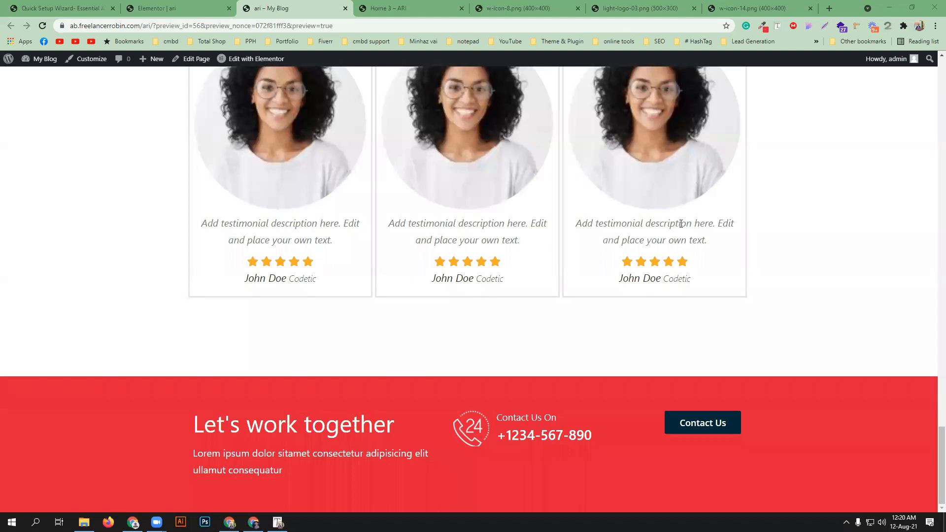
Highlight the description text of the third testimonial card in the page preview to examine it
scroll(680, 223, up, 1)
drag(706, 288, 578, 274)
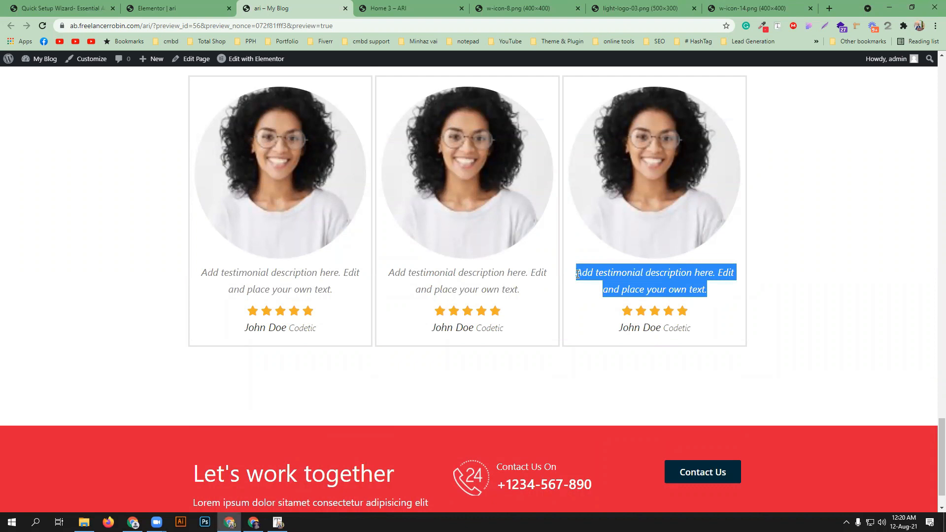
click(577, 274)
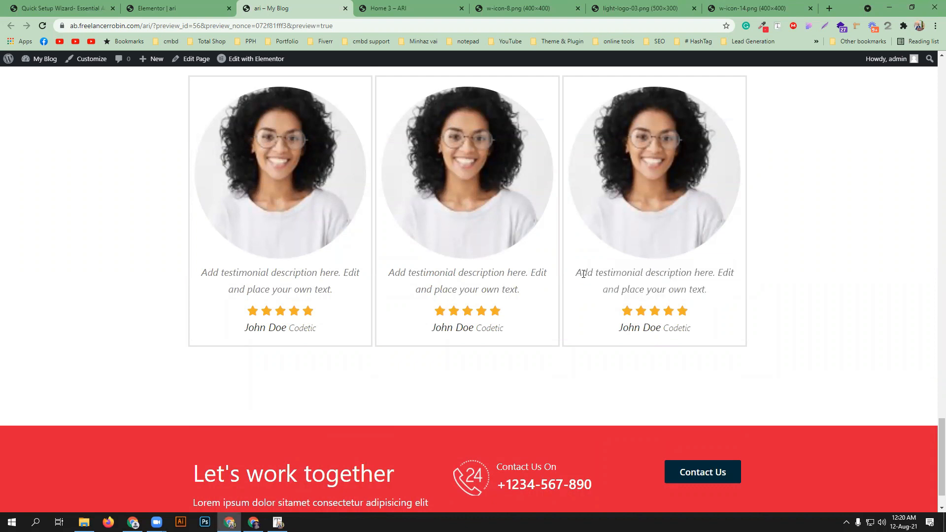
drag(577, 273, 712, 291)
click(576, 273)
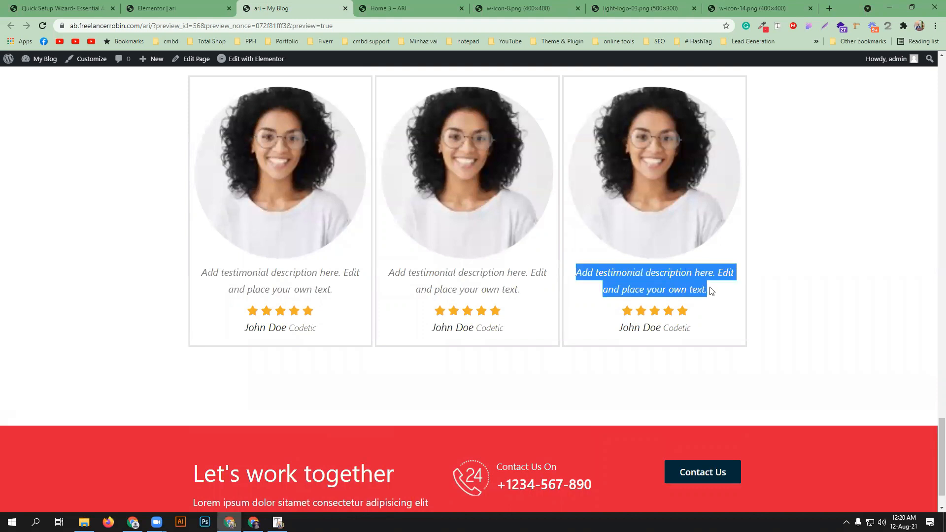
mouse_move(709, 289)
mouse_down()
mouse_move(575, 270)
mouse_move(716, 289)
mouse_up()
click(576, 272)
click(706, 292)
click(580, 268)
click(660, 273)
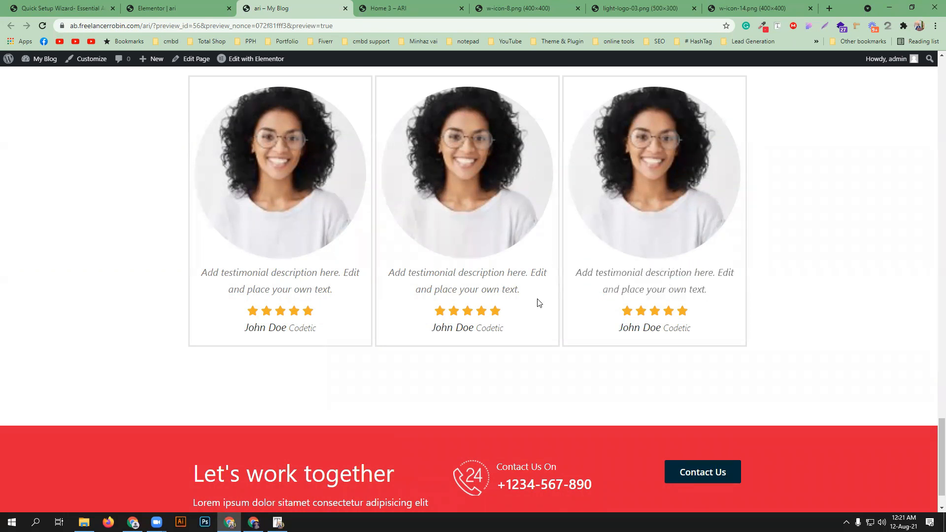
Review the preview's Success Story, brand logos and gallery sections back up to the hero
scroll(554, 318, up, 5)
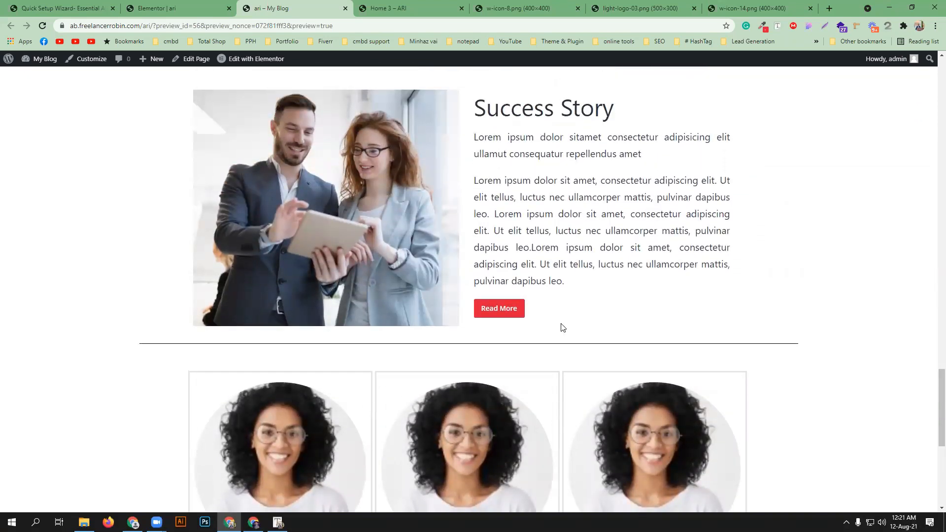
scroll(562, 327, up, 2)
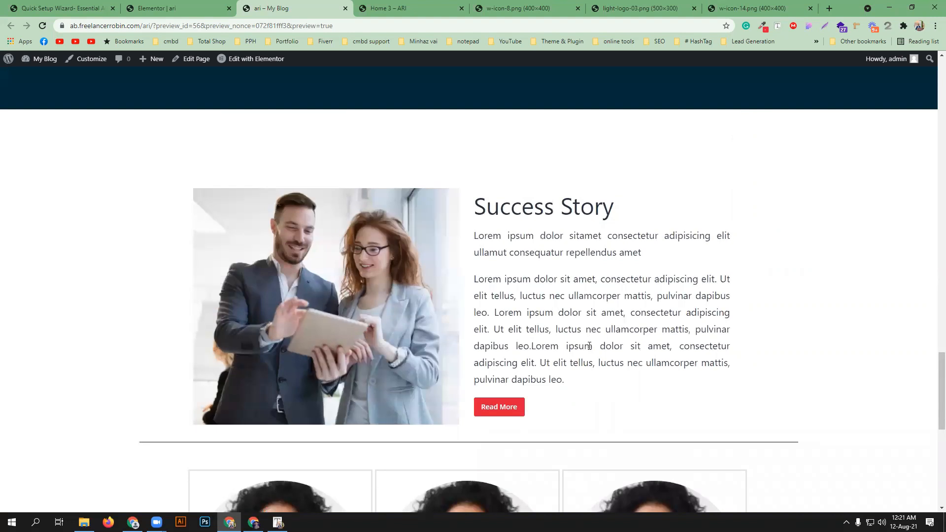
scroll(589, 346, up, 1)
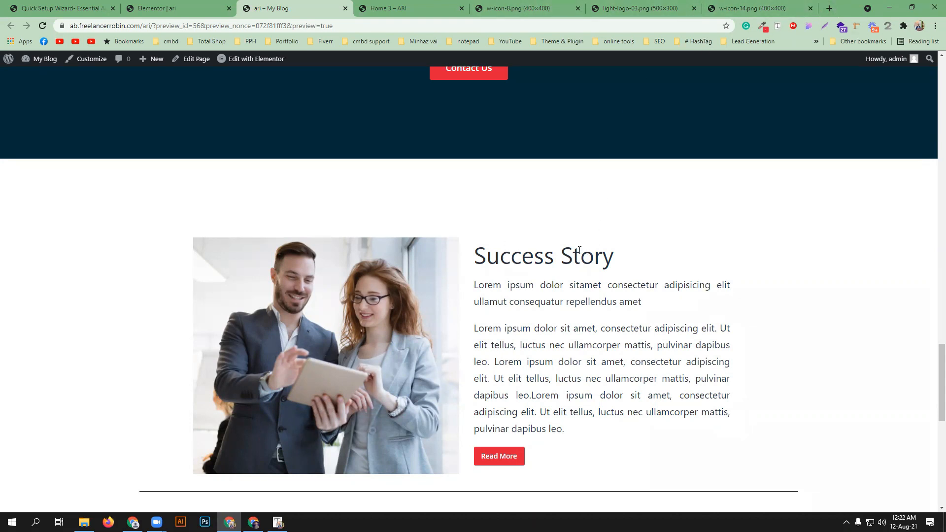
scroll(580, 252, up, 7)
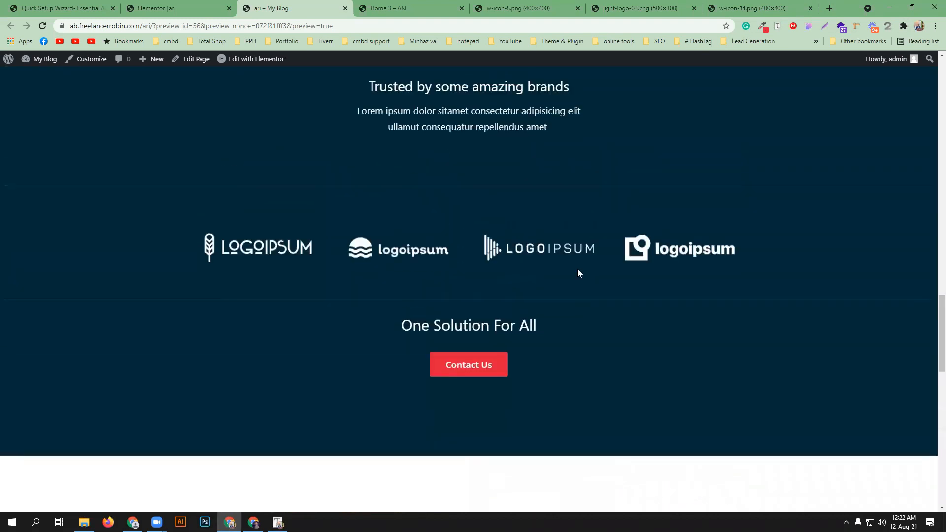
scroll(507, 230, up, 3)
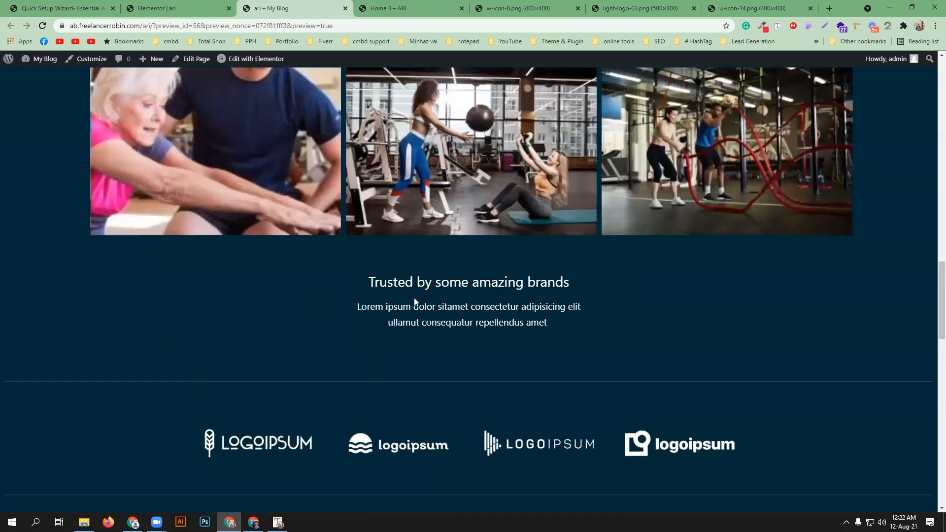
scroll(416, 303, up, 3)
scroll(416, 303, up, 20)
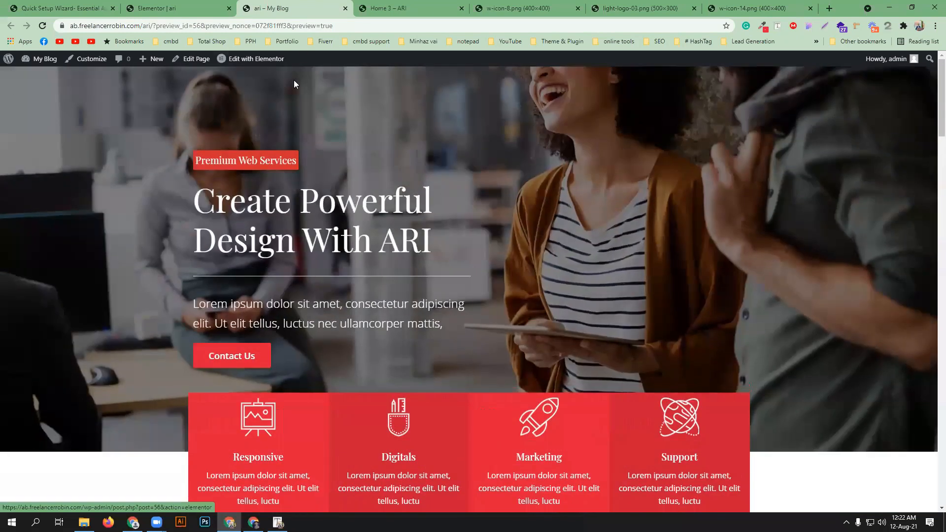
Switch to the ARI reference, change its address from home-3 to home-1, and close the developer tools
click(386, 8)
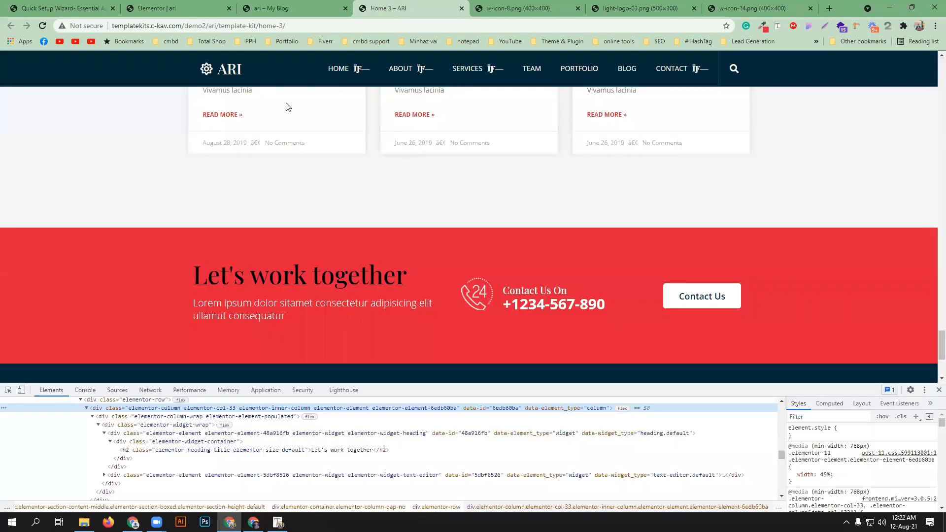
scroll(375, 217, up, 3)
scroll(376, 216, up, 15)
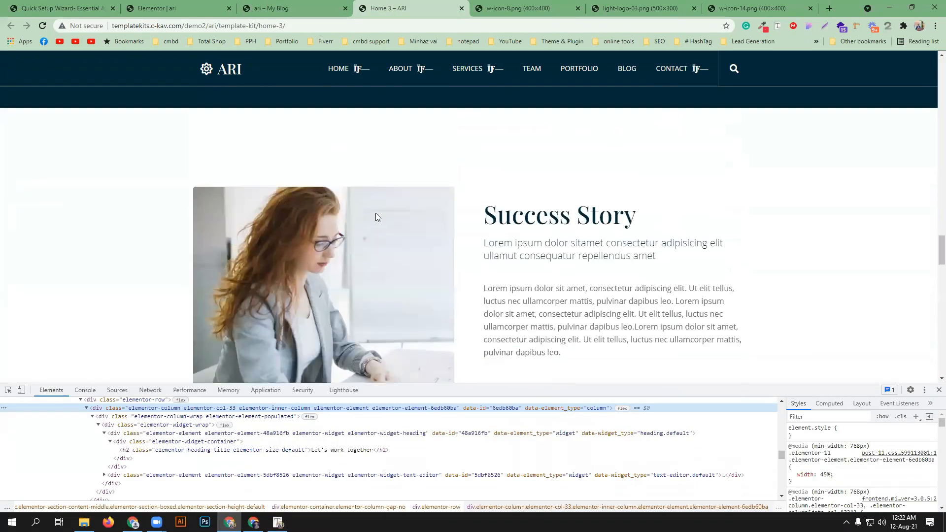
click(284, 25)
double_click(281, 26)
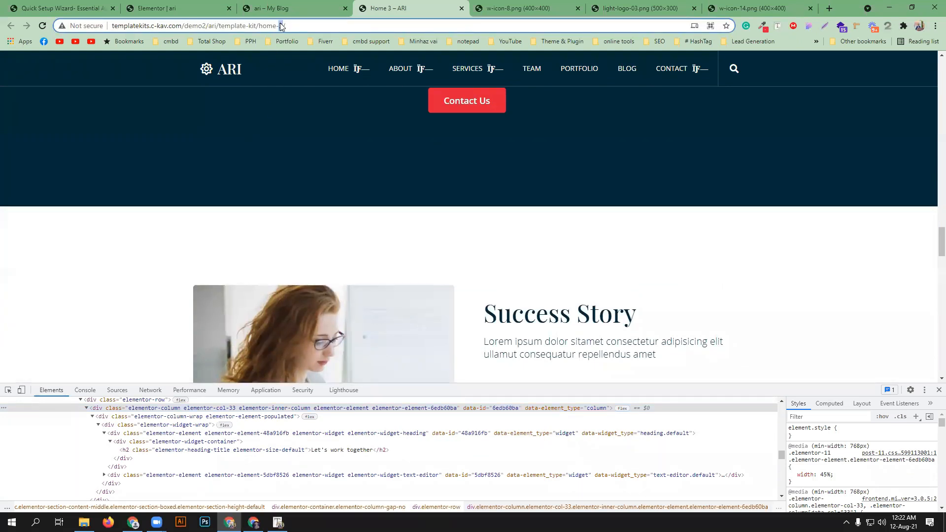
text(1)
key(Return)
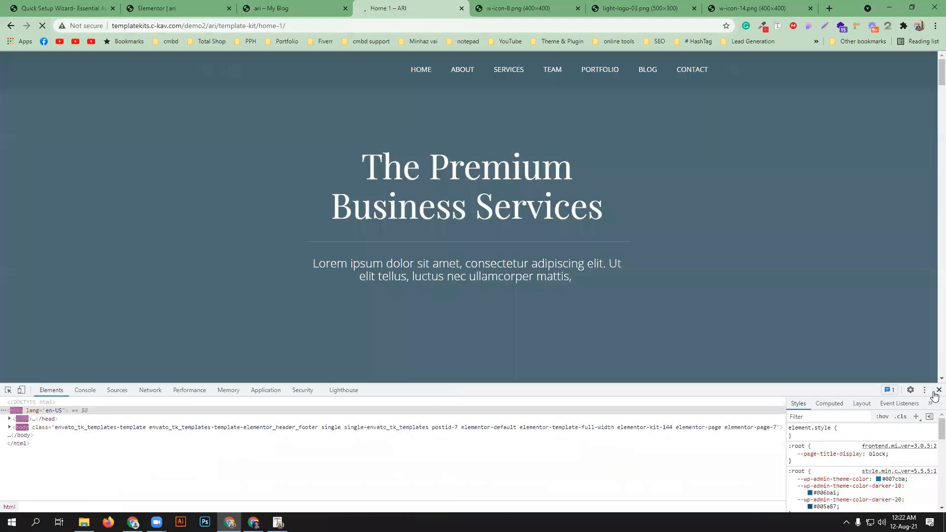
click(938, 390)
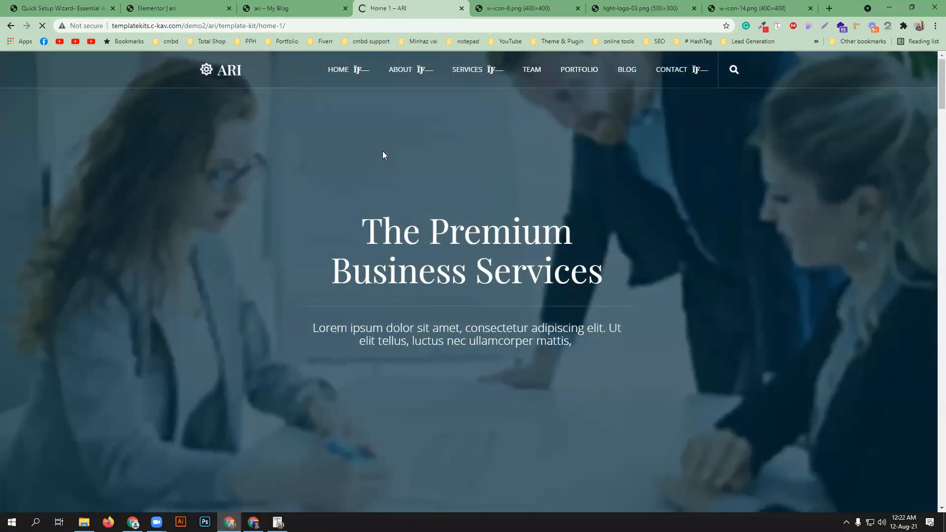
Examine the Home 1 template's hero, team photo, feature boxes, accordion and skill bars
scroll(514, 220, down, 12)
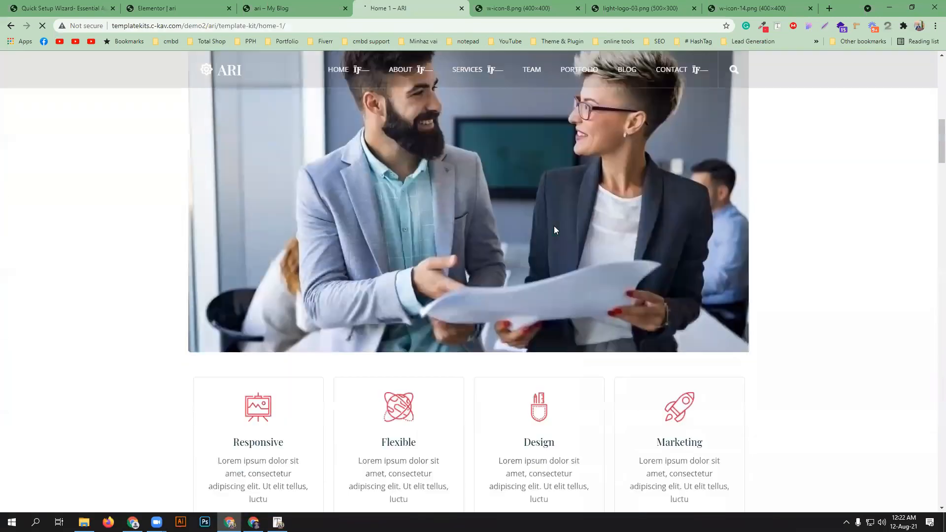
scroll(554, 229, down, 6)
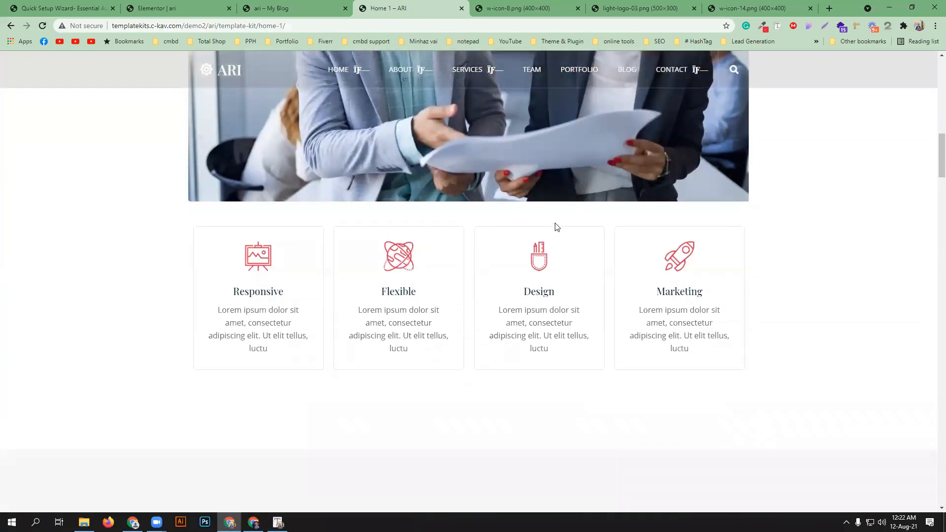
scroll(557, 227, down, 3)
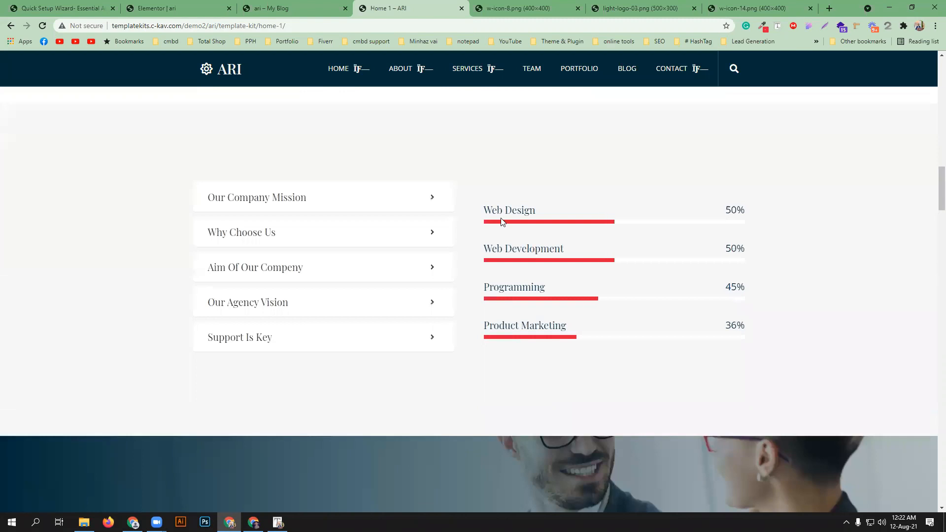
scroll(473, 246, up, 10)
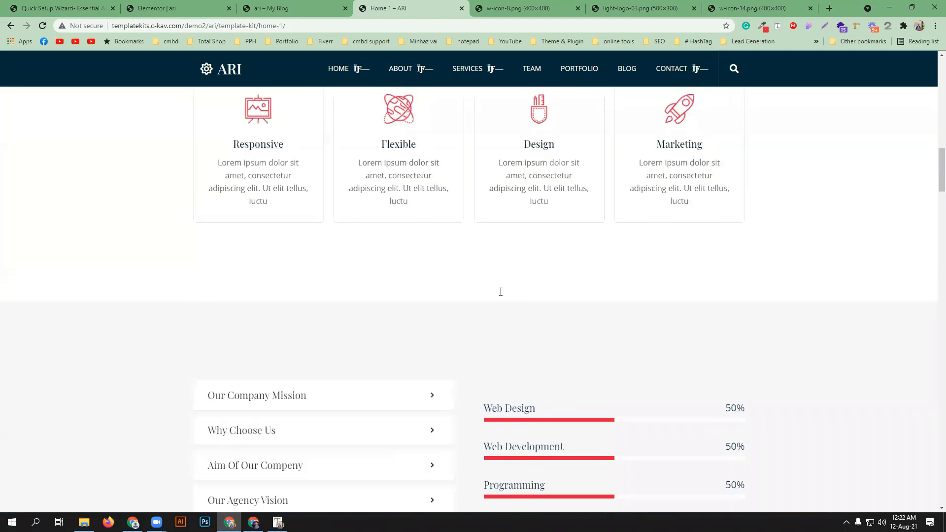
scroll(500, 292, up, 8)
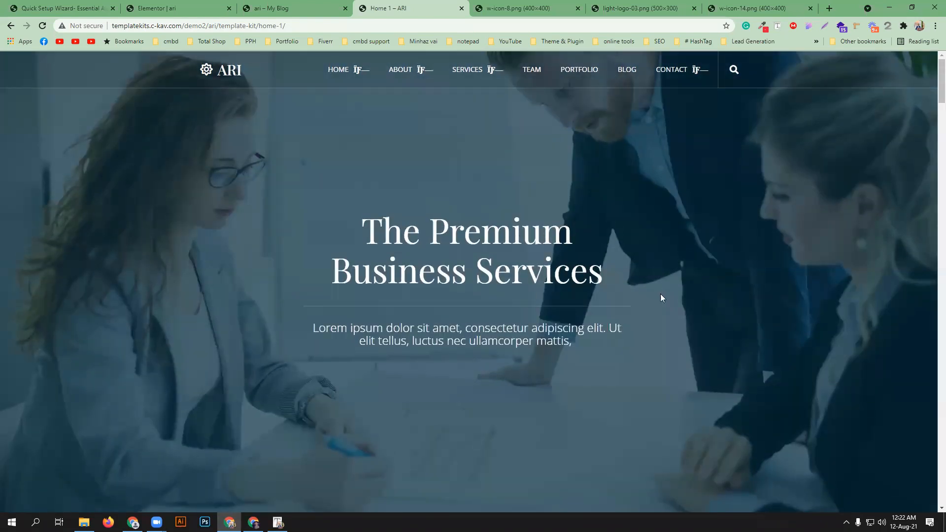
scroll(495, 262, down, 8)
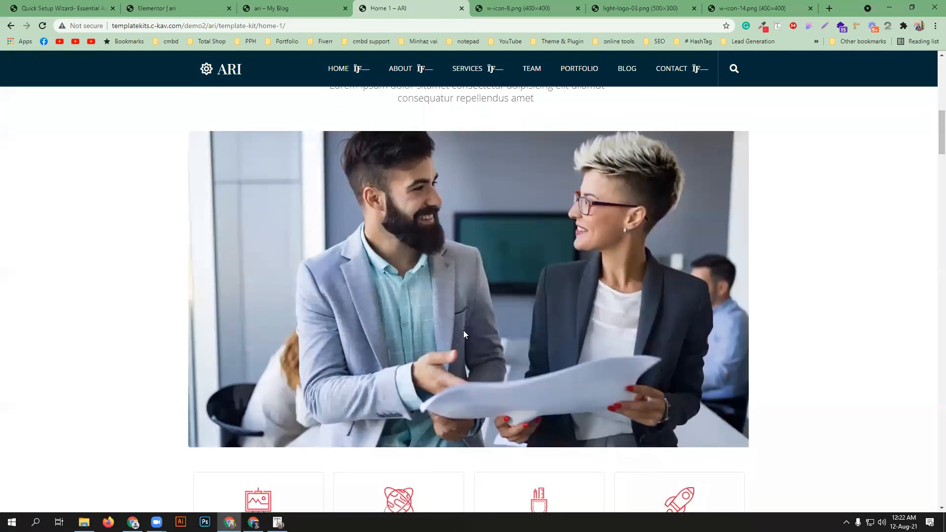
scroll(519, 294, down, 6)
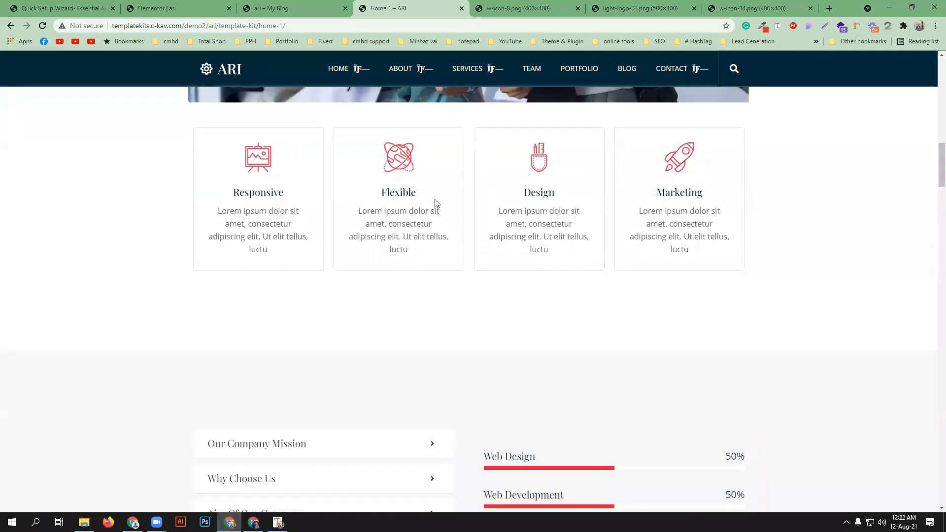
scroll(577, 266, down, 3)
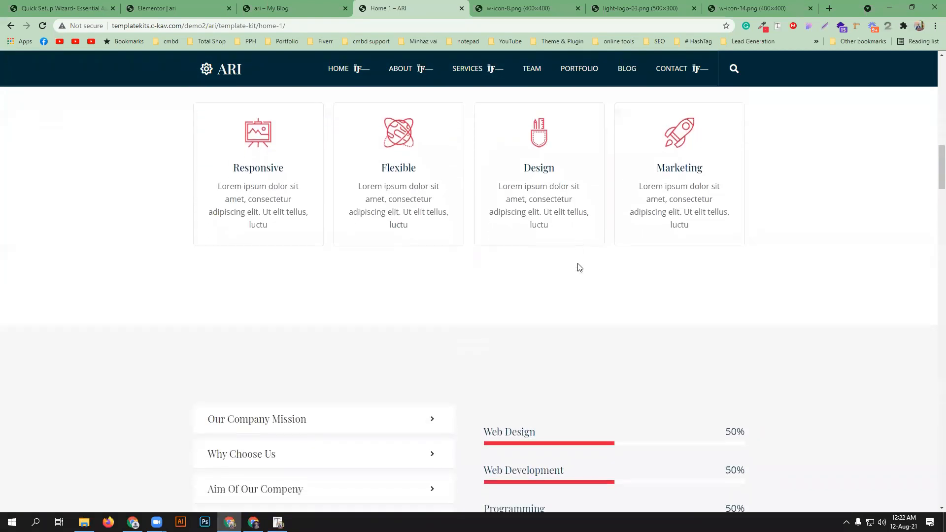
scroll(577, 264, down, 1)
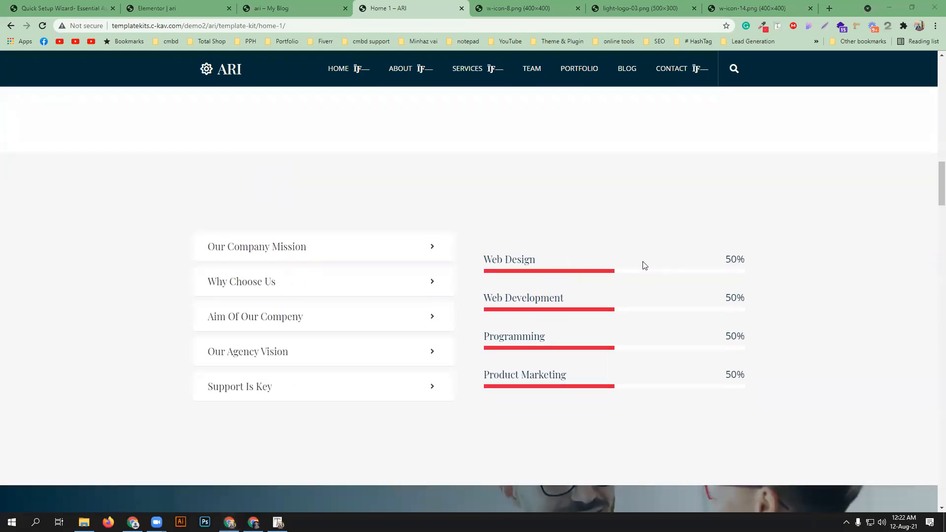
Expand and collapse the "Our Company Mission" accordion item repeatedly to check how it behaves
click(413, 258)
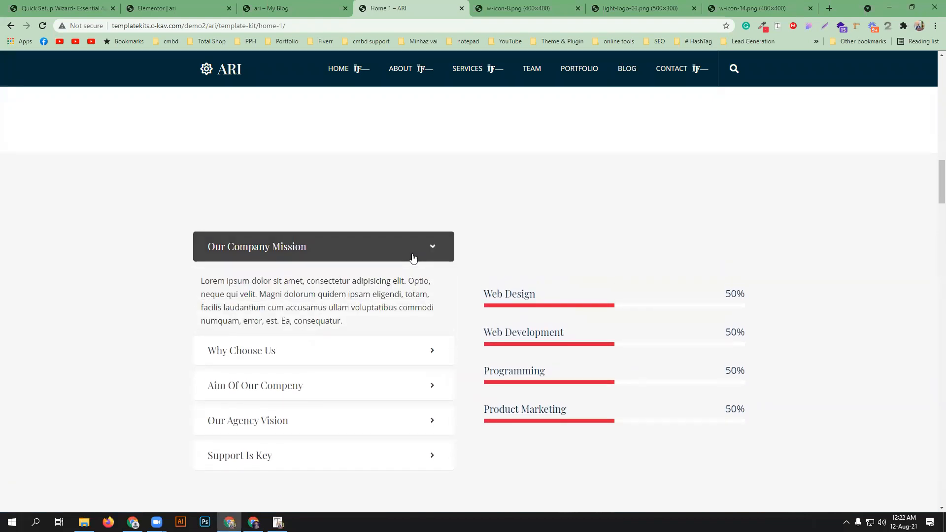
click(423, 250)
click(424, 251)
click(425, 252)
click(425, 251)
click(410, 249)
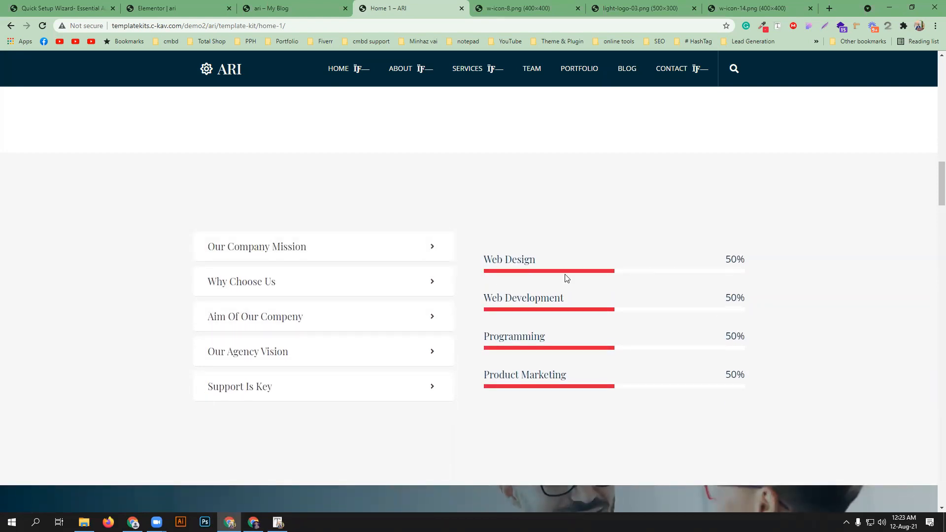
Examine the Home 1 template's Our Story section and the testimonial cards beneath it
scroll(819, 329, down, 4)
scroll(763, 320, down, 3)
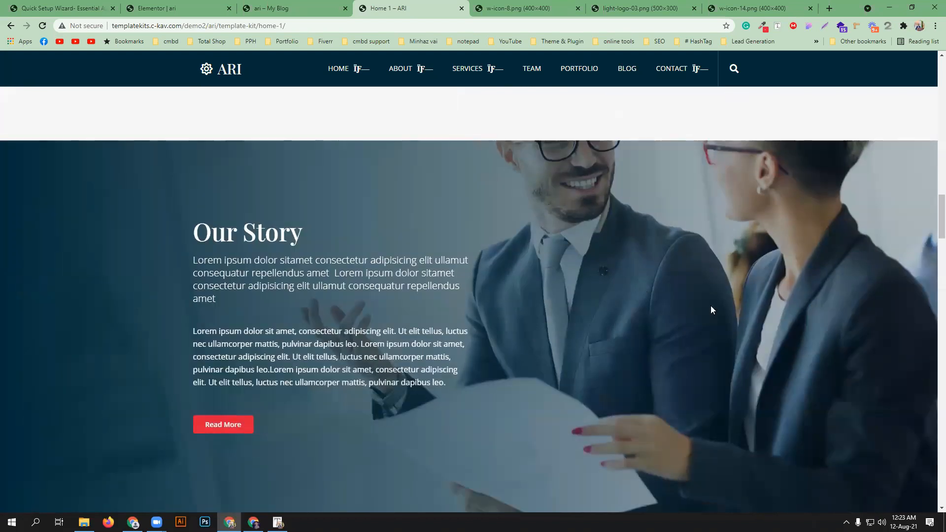
scroll(585, 323, down, 4)
scroll(586, 324, down, 4)
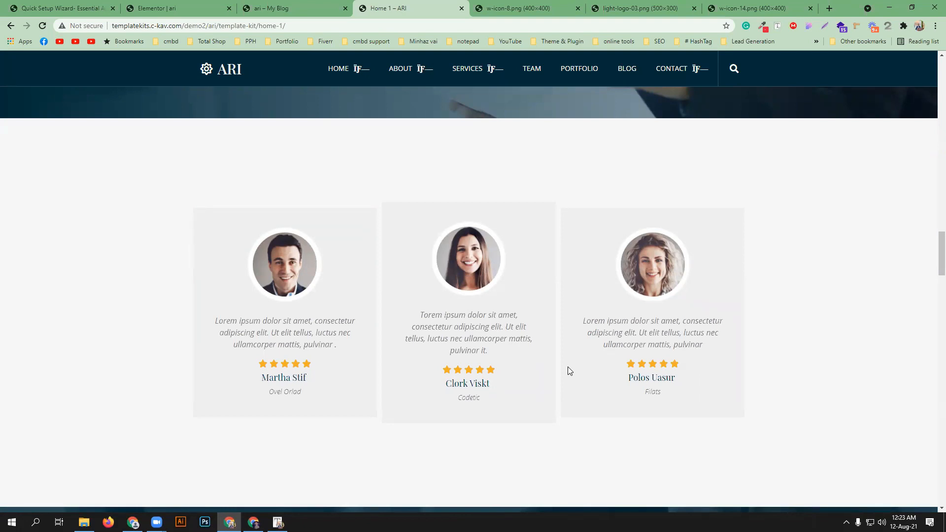
Return to the Home 3 template page and reopen Home 1 from the site's own Home navigation
scroll(569, 370, up, 15)
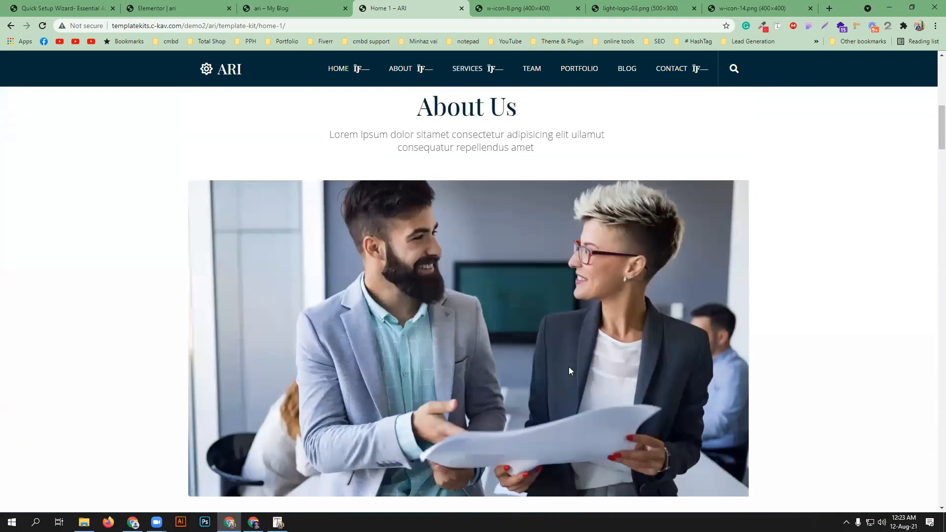
scroll(568, 367, up, 10)
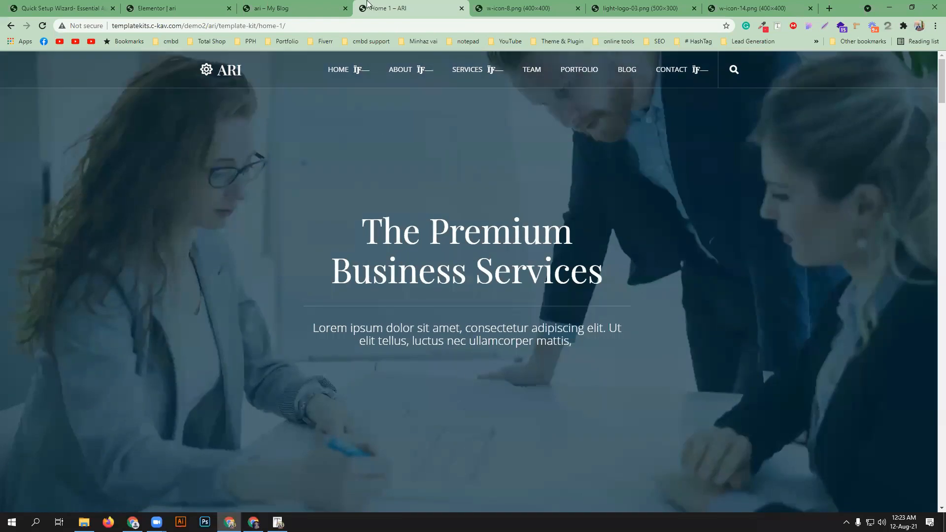
click(11, 26)
scroll(466, 185, up, 8)
mouse_move(399, 70)
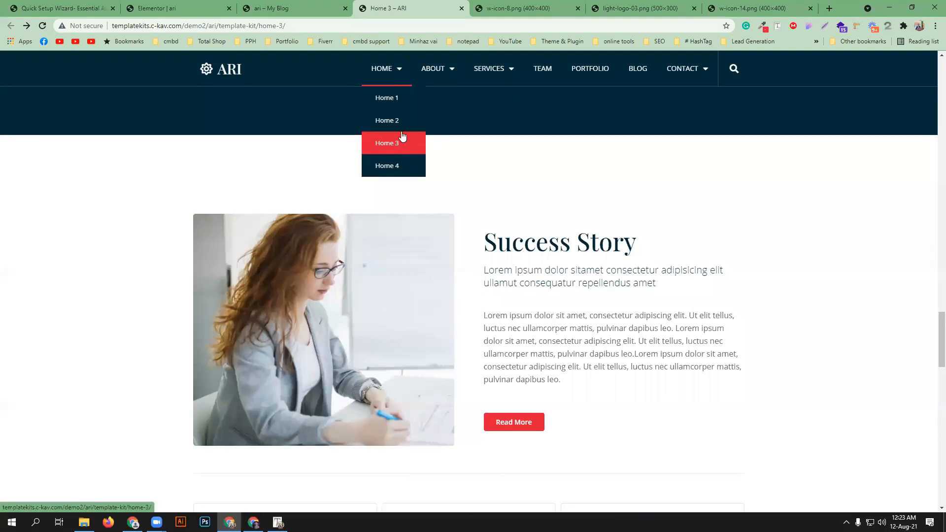
click(401, 98)
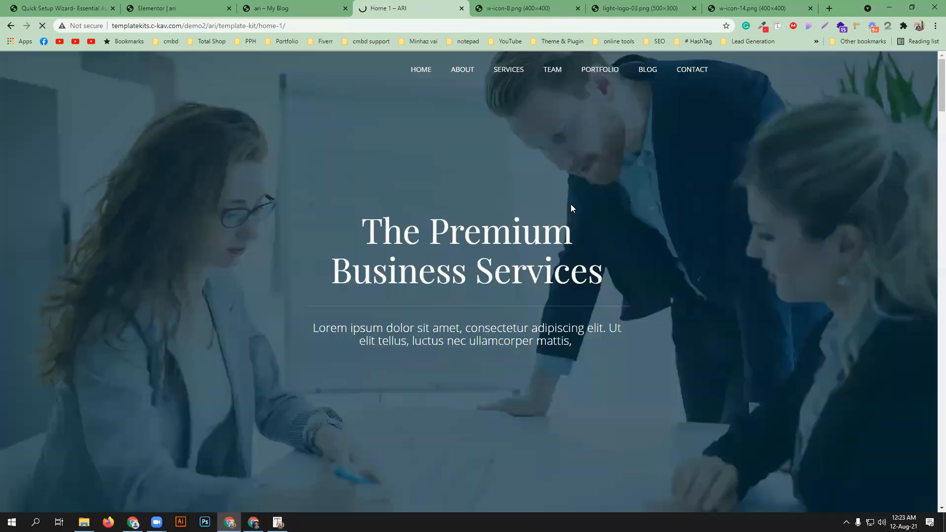
Examine the reloaded Home 1 page from the hero through Our Story and the testimonials to the Achivments counters
scroll(510, 240, down, 4)
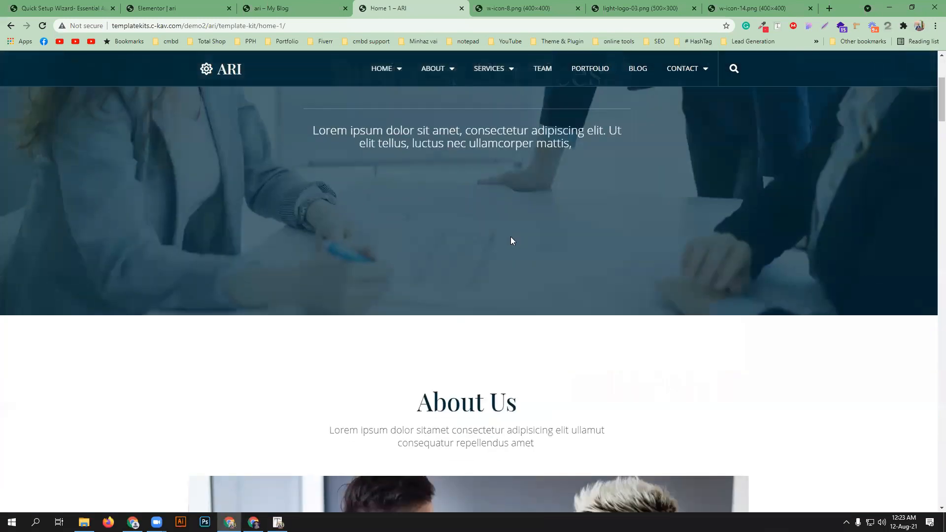
scroll(511, 240, down, 15)
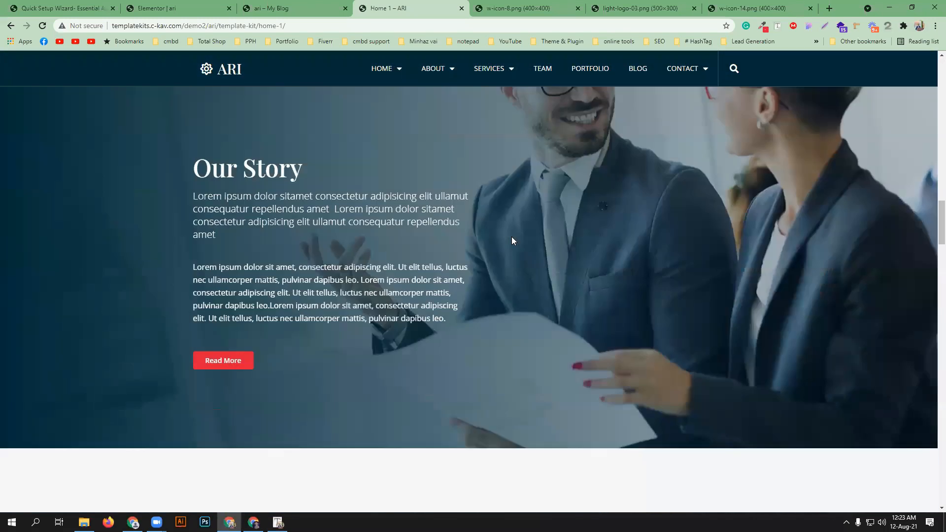
scroll(512, 237, down, 2)
click(848, 62)
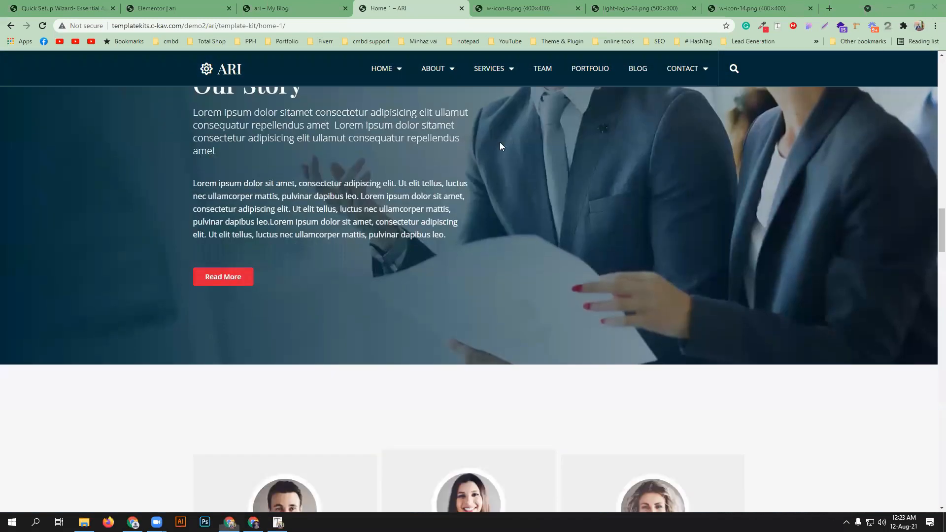
scroll(533, 214, down, 6)
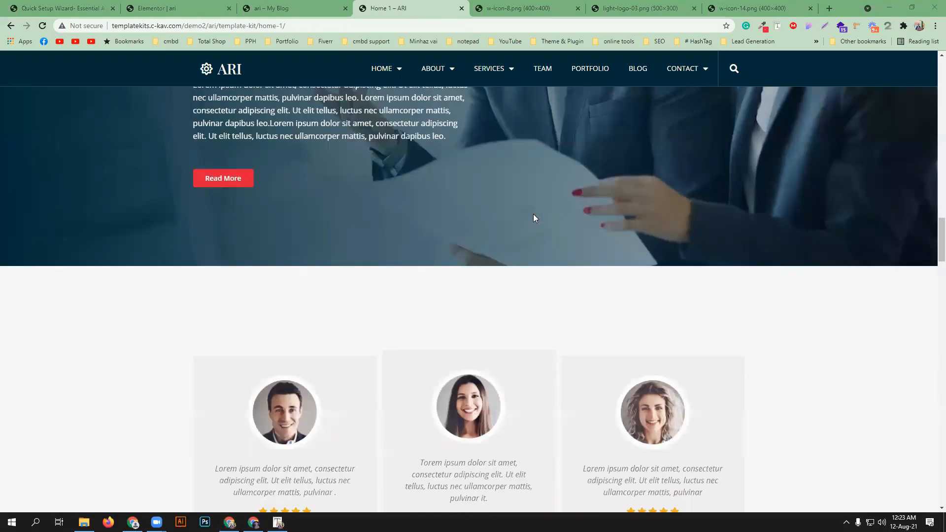
scroll(536, 217, down, 8)
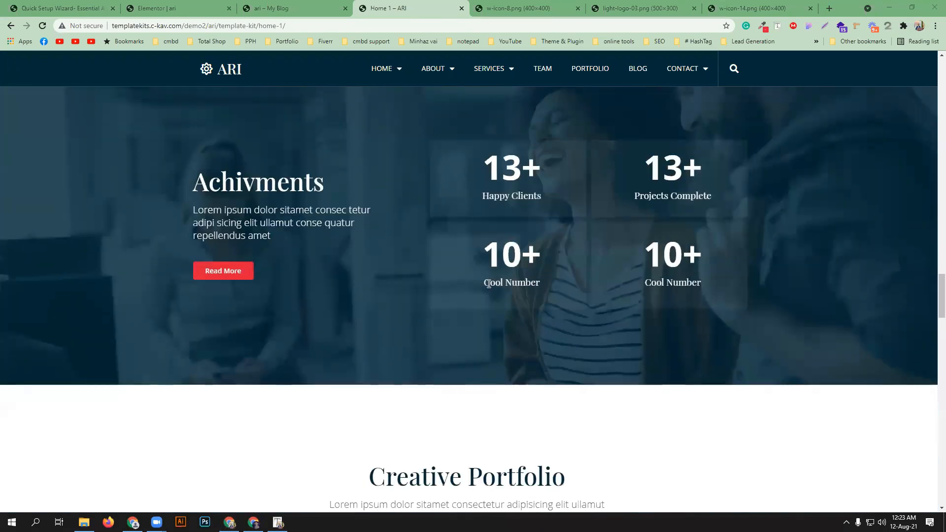
scroll(393, 302, up, 1)
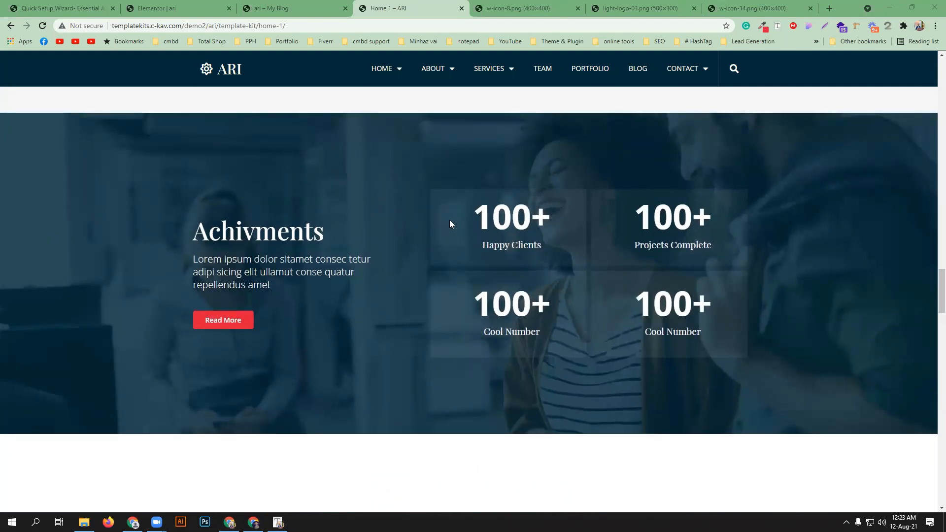
scroll(397, 276, down, 9)
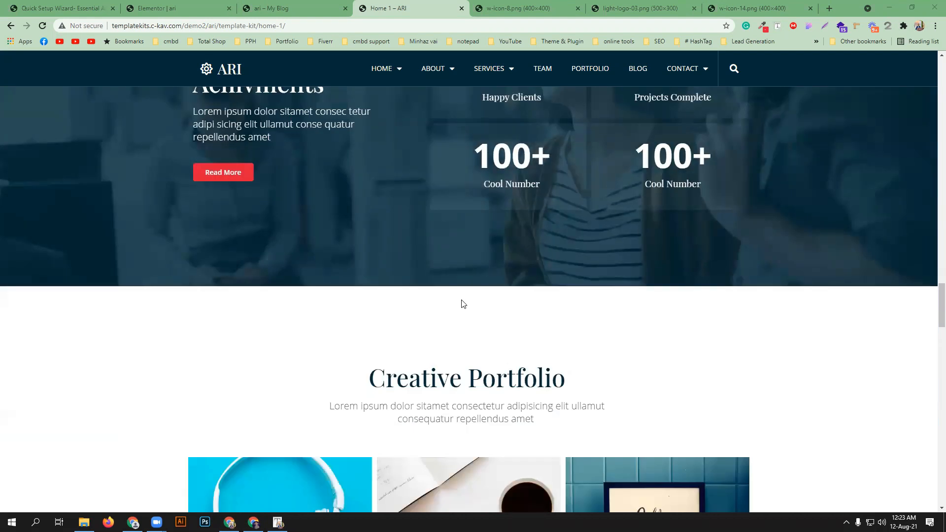
Examine the Home 1 template's portfolio, pricing plans, logo strip and Contact Us section with its form and map
scroll(382, 292, down, 15)
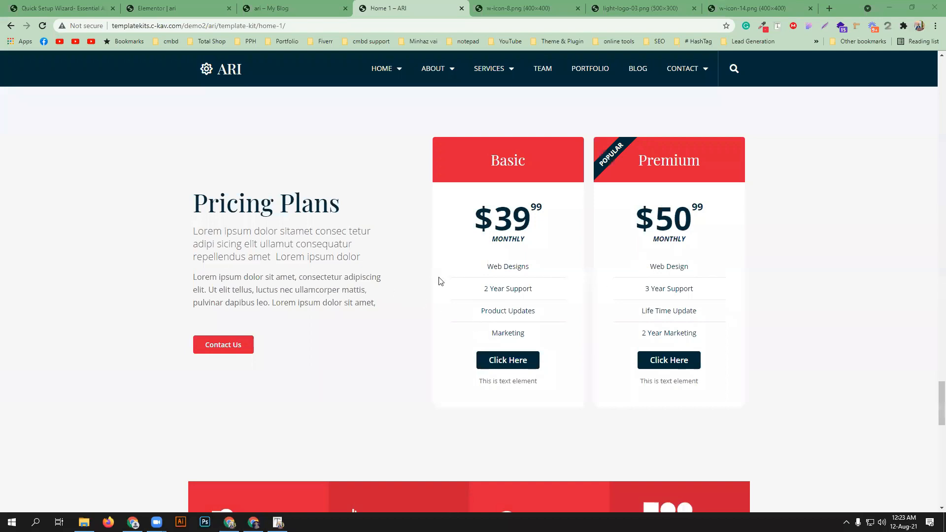
scroll(461, 307, down, 5)
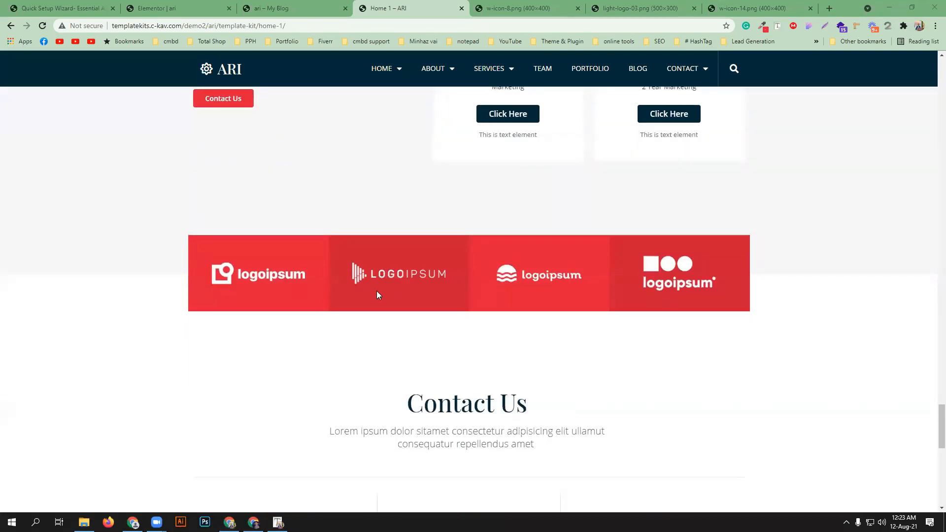
scroll(481, 337, up, 5)
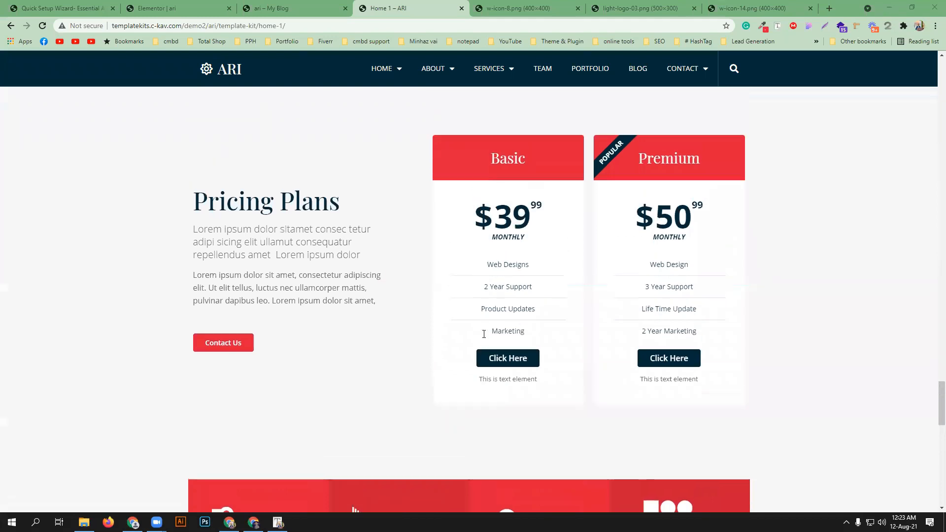
scroll(483, 338, down, 3)
scroll(484, 338, down, 3)
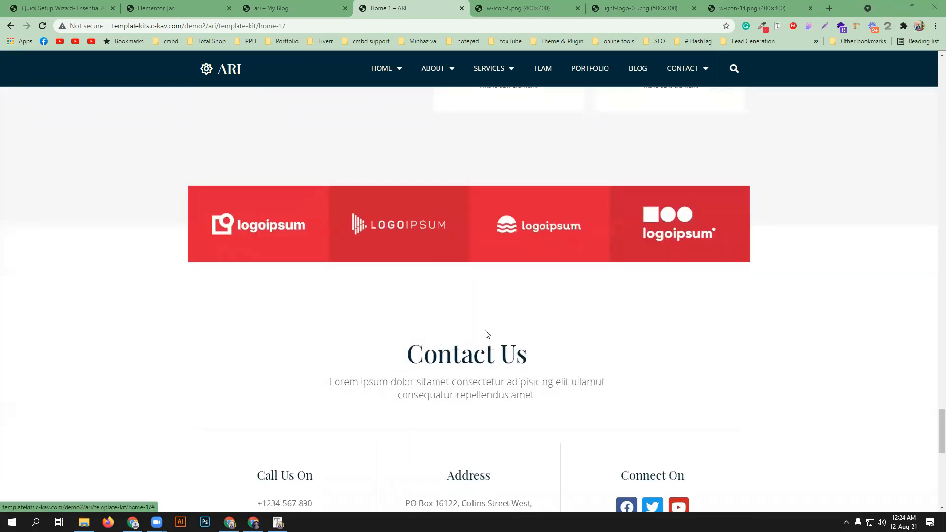
scroll(485, 336, down, 4)
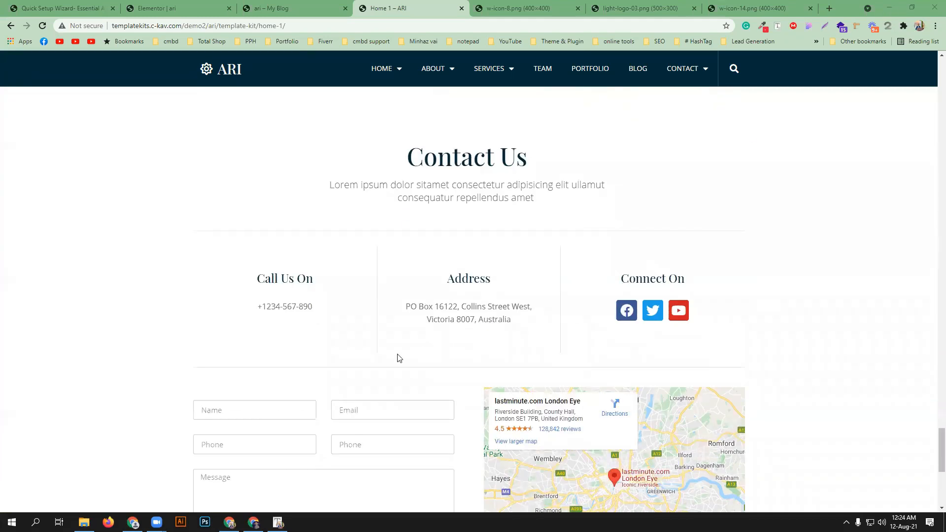
scroll(444, 362, down, 6)
Review the Home 1 sections again from the contact form up to Our Story and back down to the form
scroll(451, 389, up, 15)
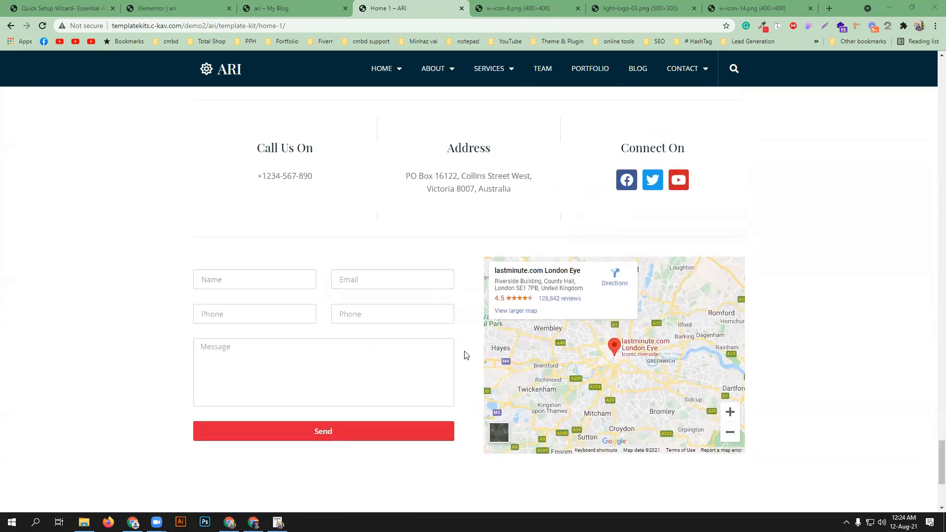
scroll(481, 366, up, 10)
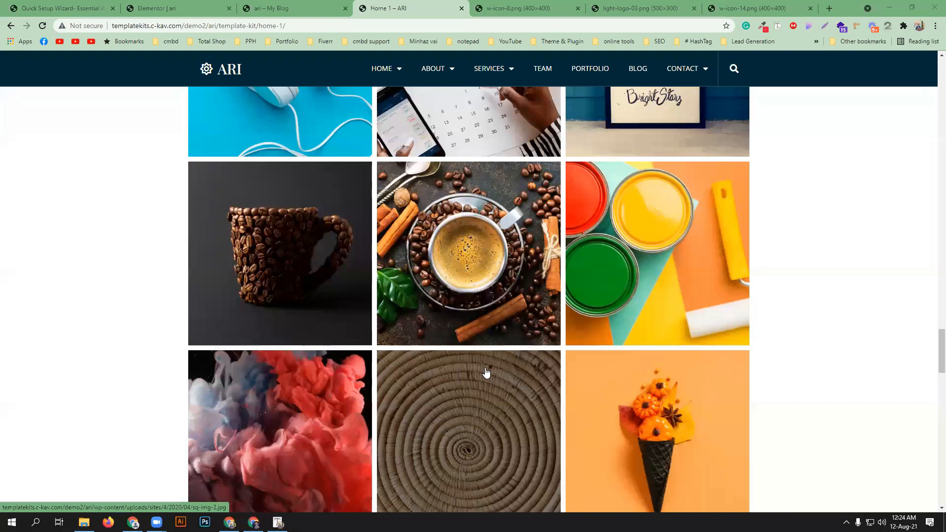
scroll(616, 367, up, 12)
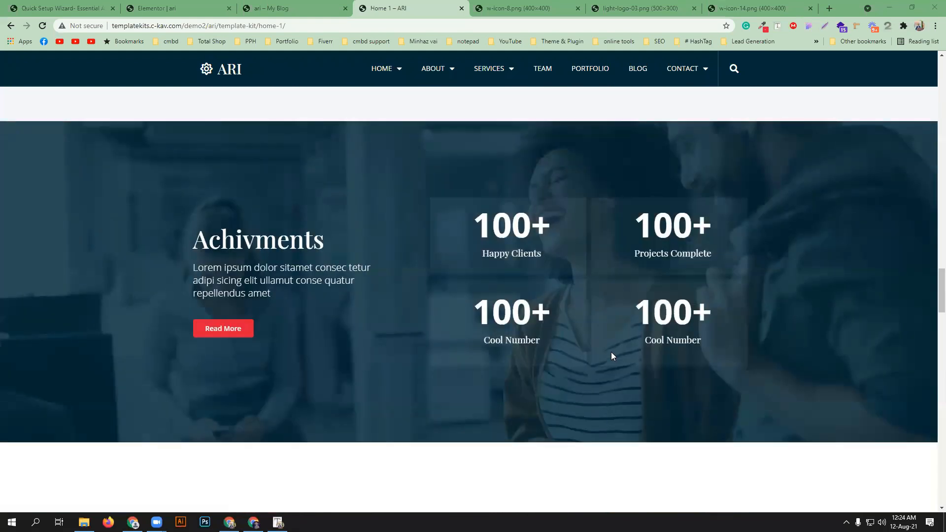
scroll(612, 356, up, 4)
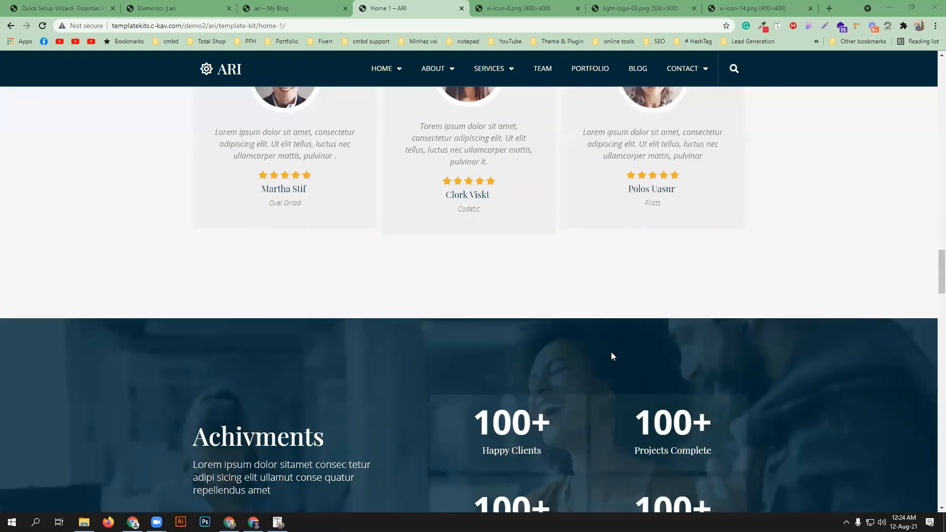
scroll(611, 352, up, 9)
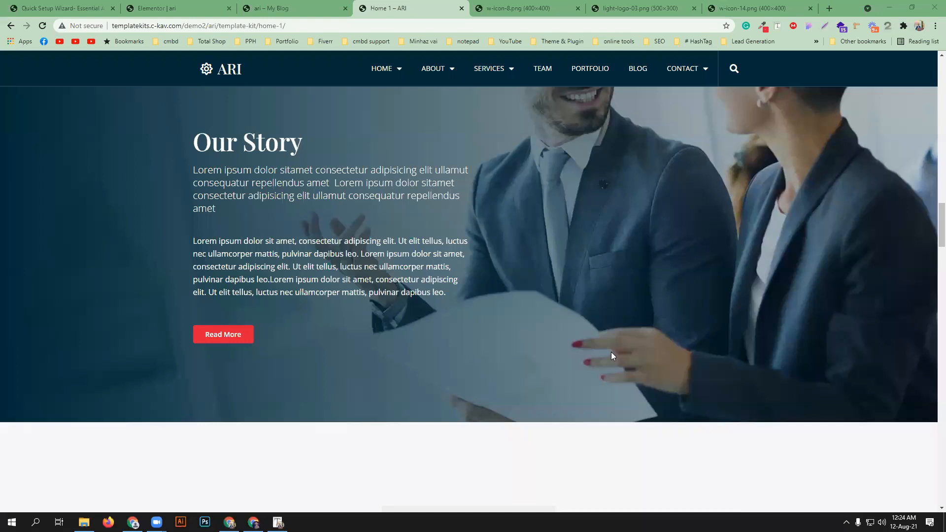
scroll(611, 354, down, 15)
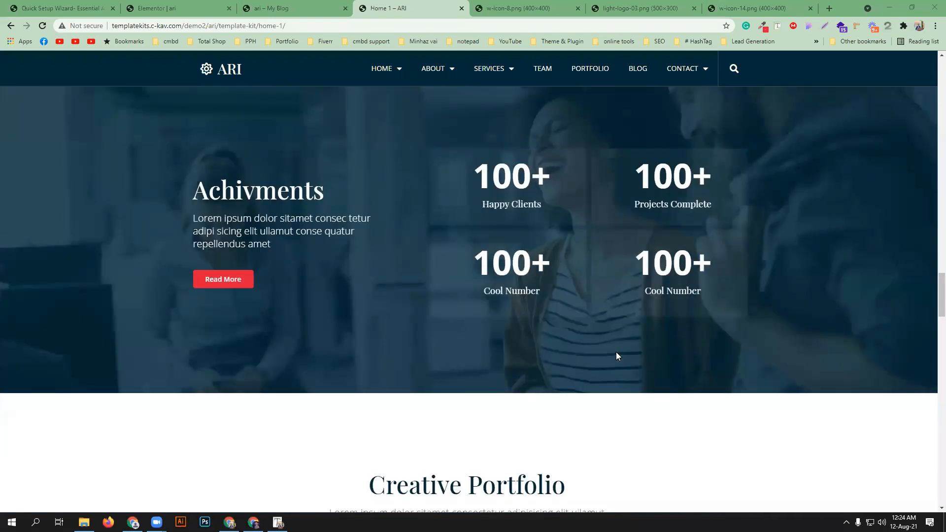
scroll(619, 358, down, 20)
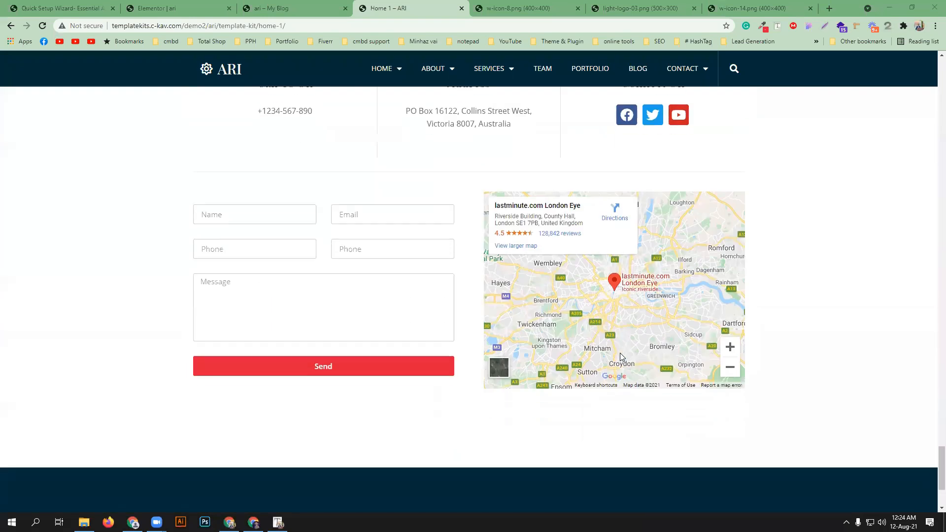
scroll(622, 356, up, 2)
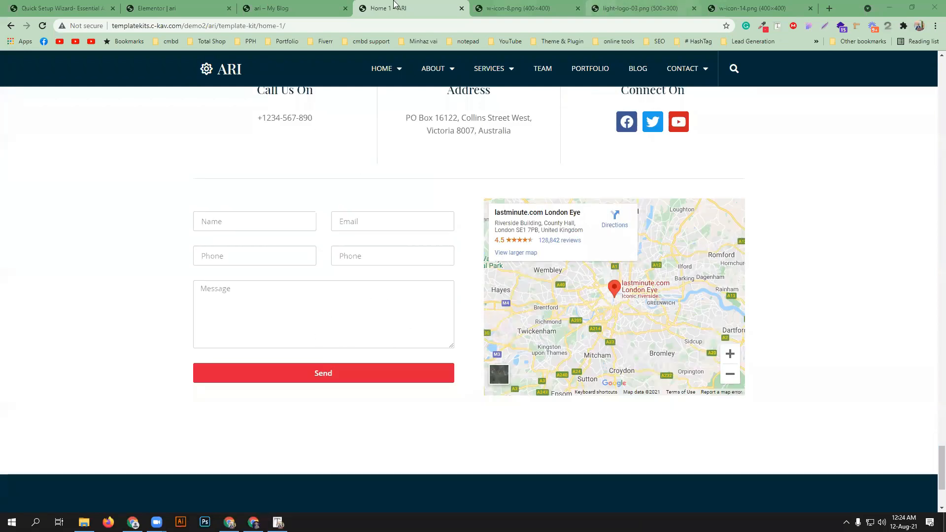
Switch to the Elementor editor and add a Form widget beneath the "Let's work together" heading and text
click(163, 8)
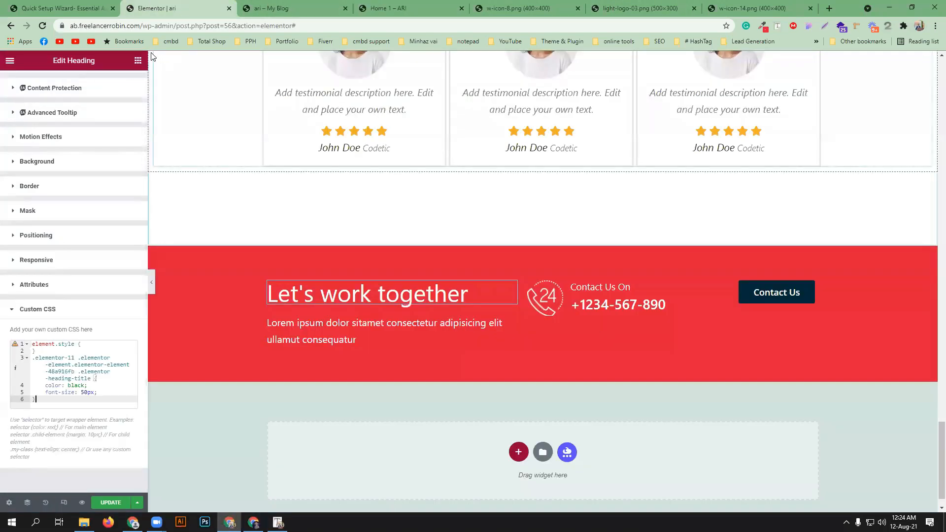
click(138, 60)
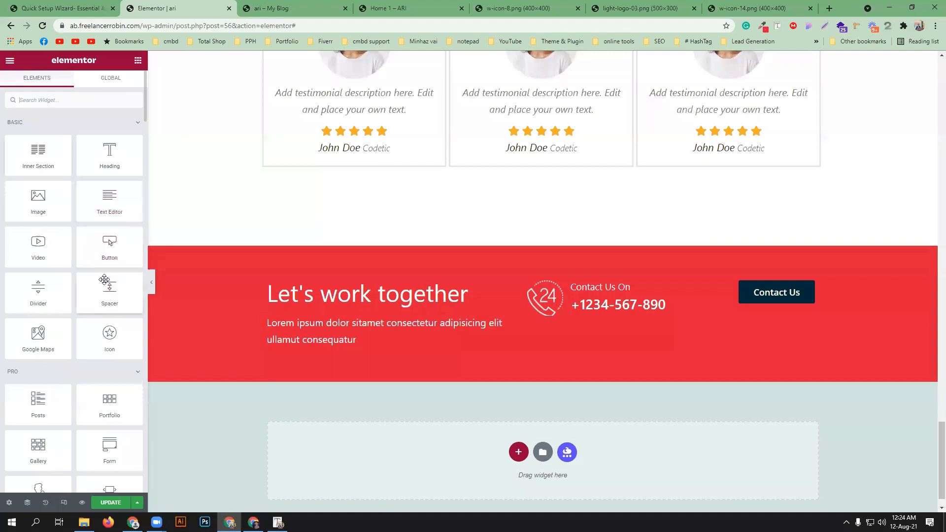
click(76, 101)
text(form)
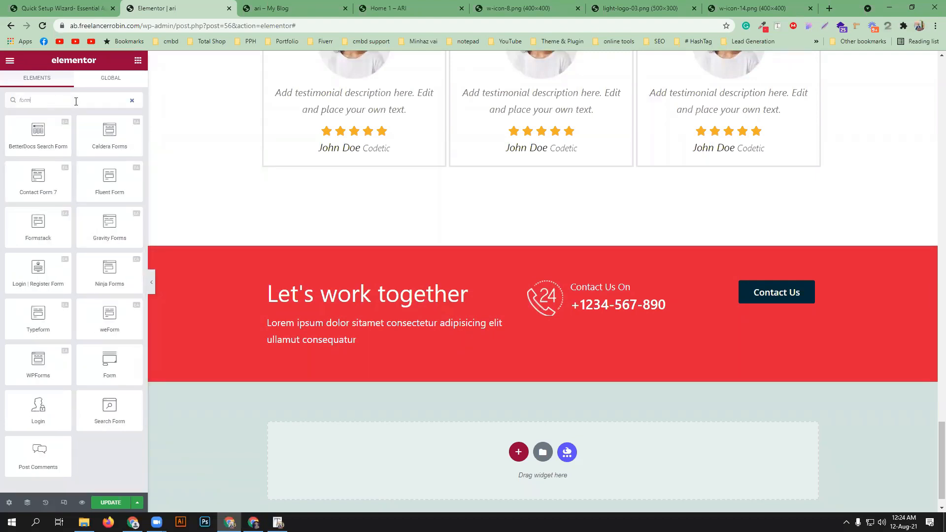
drag(104, 362, 450, 344)
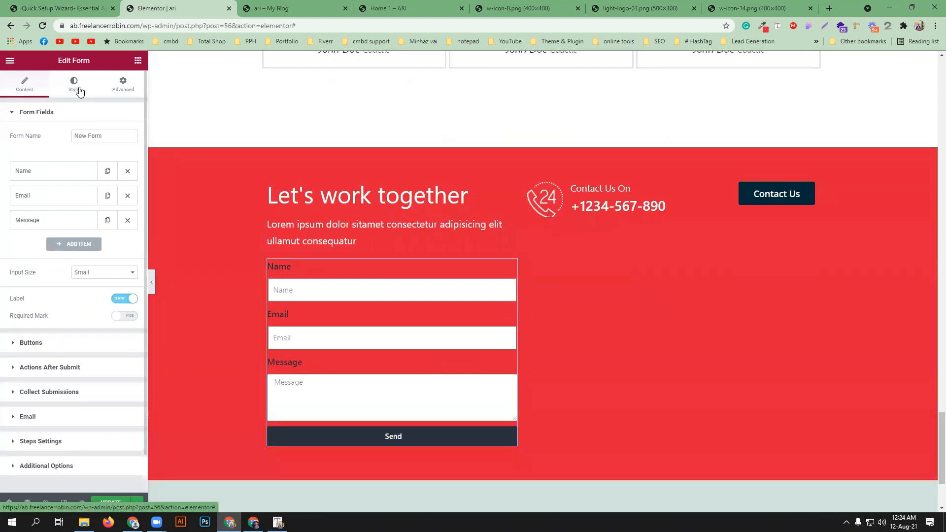
Check the contact form on the Home 1 reference and open the button style settings of the new form
click(381, 4)
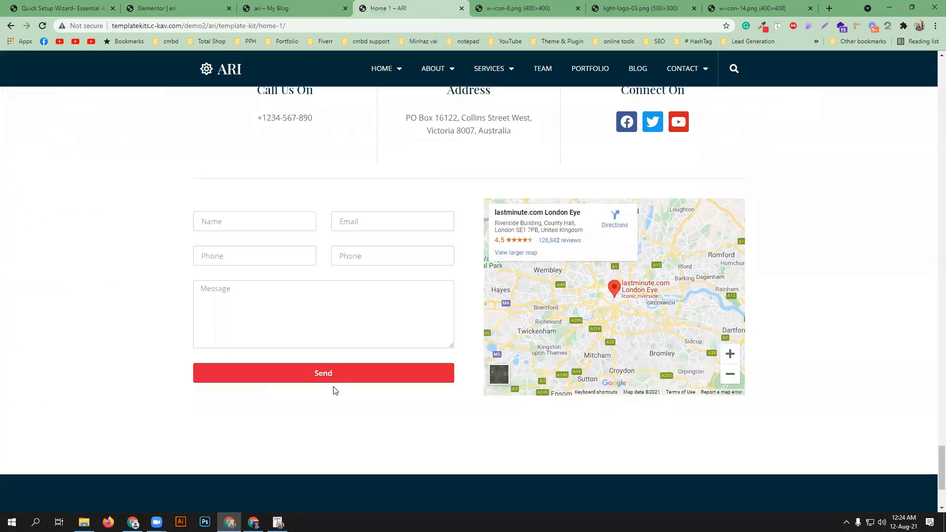
click(159, 8)
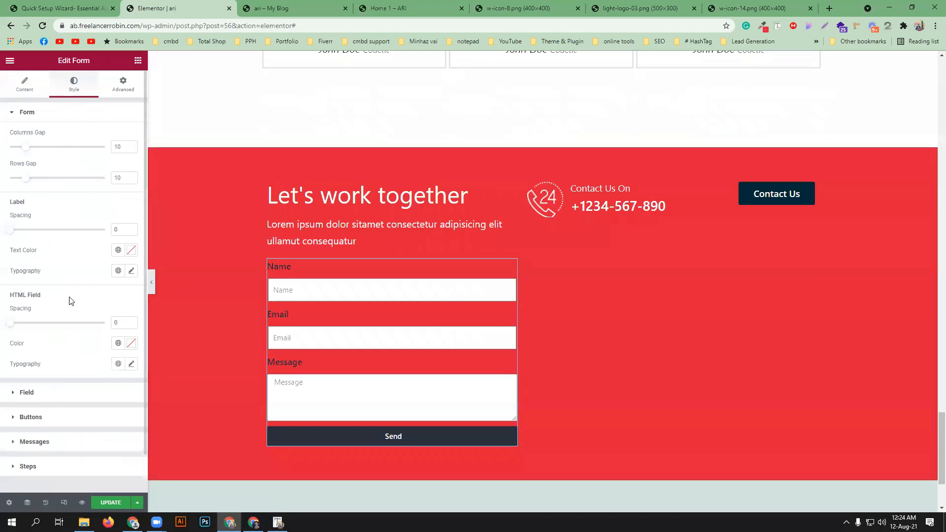
scroll(89, 399, down, 1)
click(58, 381)
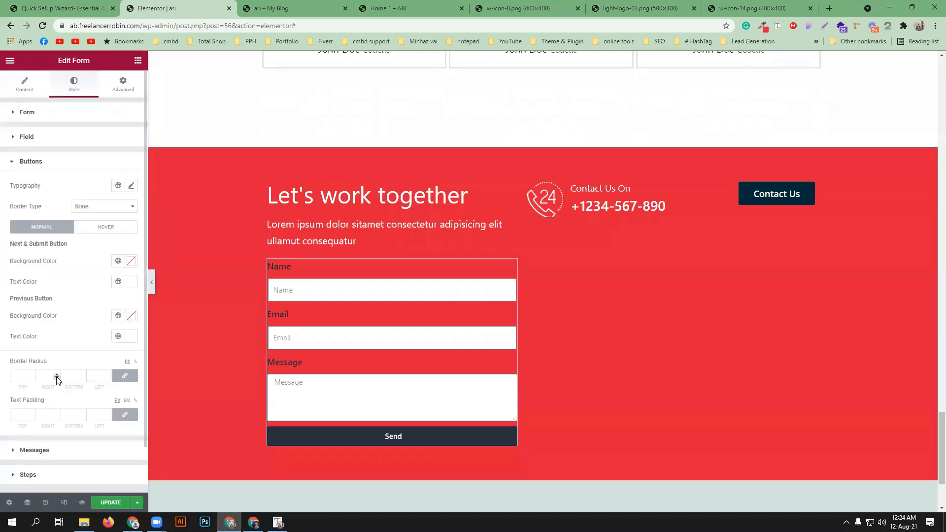
Try a #FF0000 background color for the form's Previous Button and reset it to the default
click(130, 316)
drag(94, 377, 138, 351)
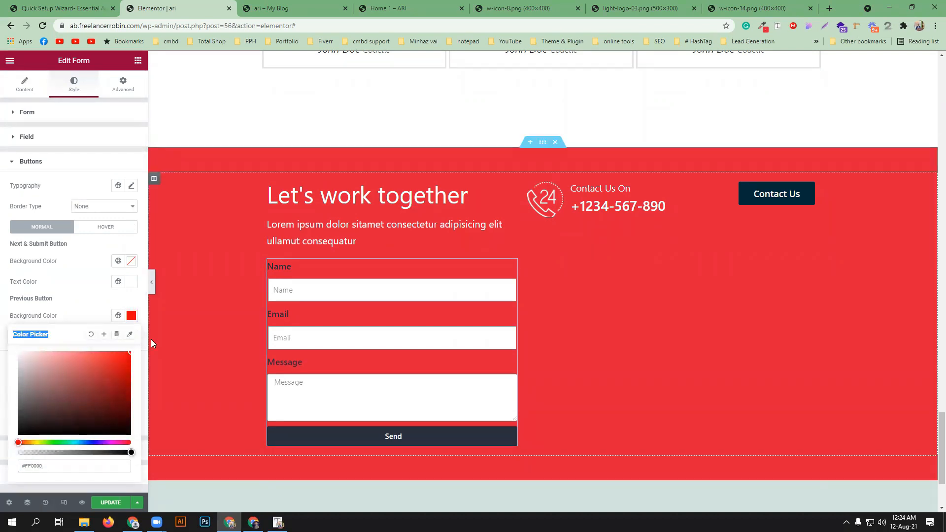
click(97, 306)
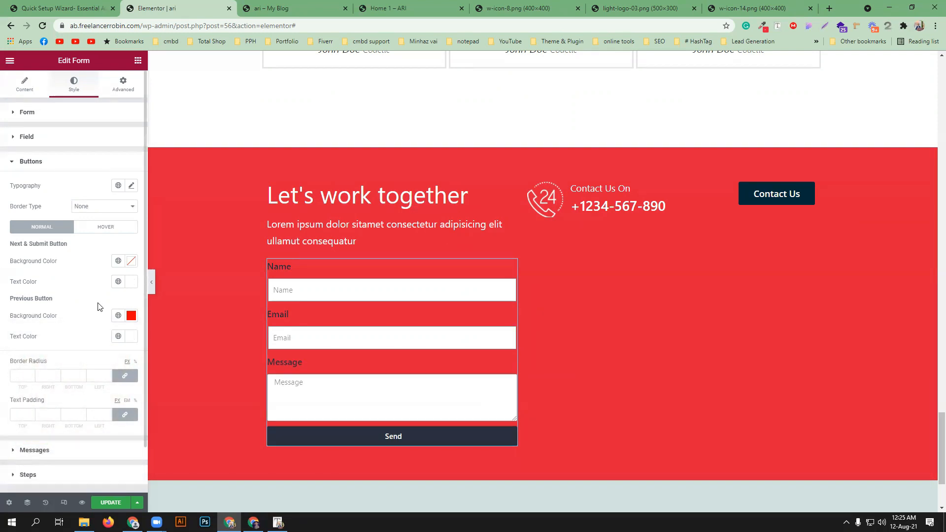
click(133, 317)
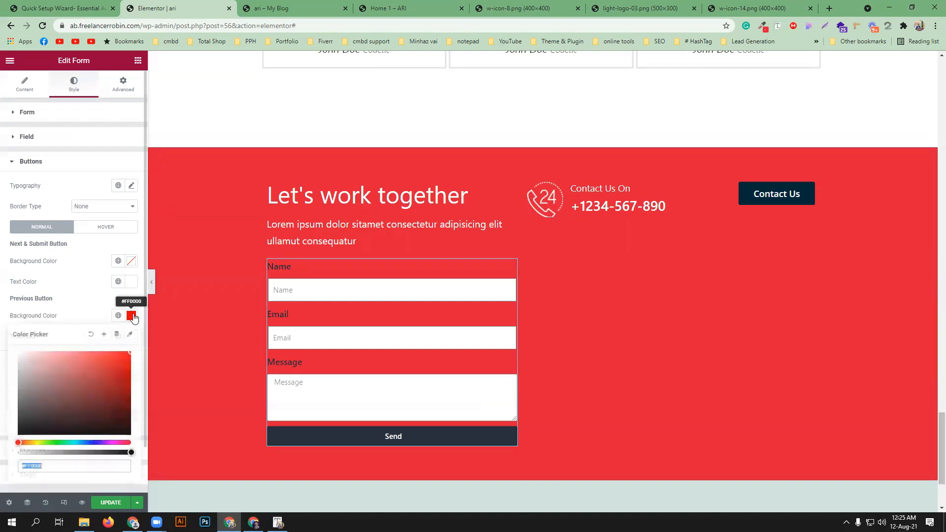
click(90, 334)
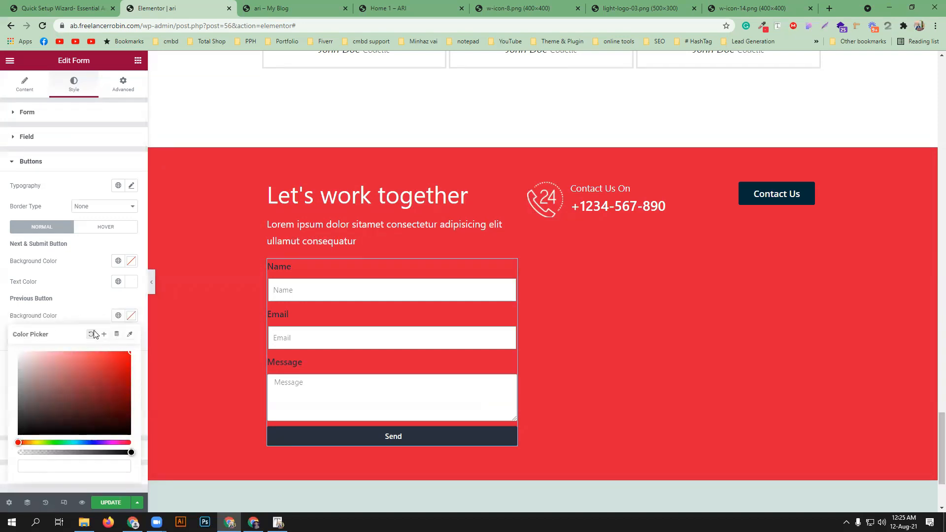
Set the background color of the form's Next & Submit Button to #FF0000
click(131, 261)
click(129, 300)
drag(129, 298, 131, 296)
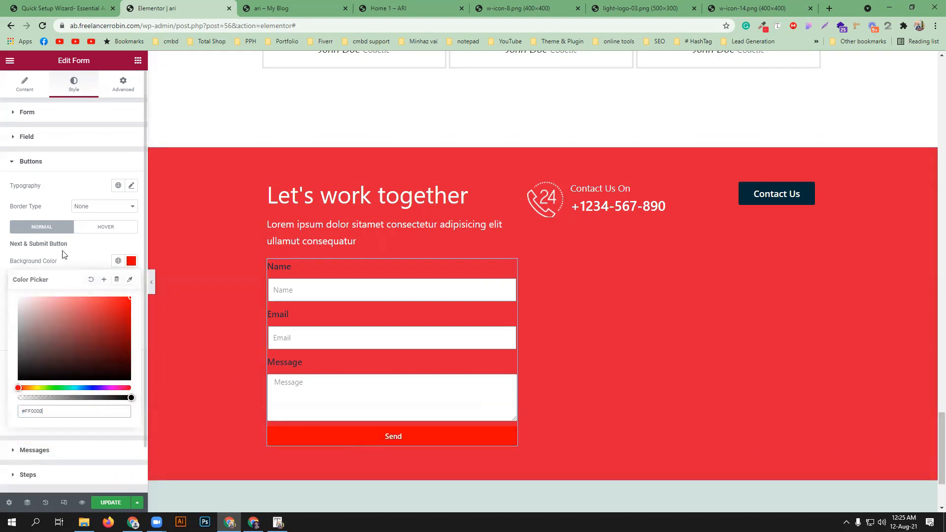
Review the Home 1 reference from the contact form up to Pricing Plans, down to the footer, and back up to the Achivments section
click(399, 8)
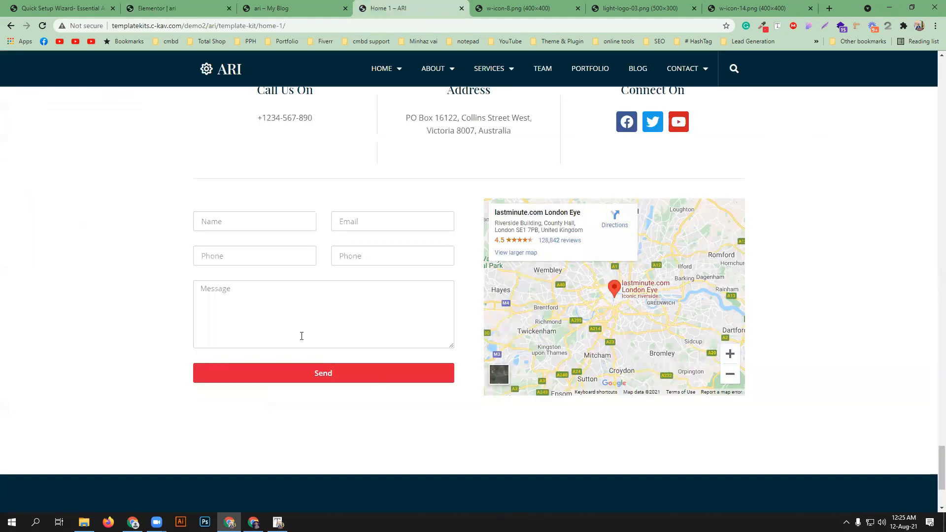
scroll(551, 329, up, 4)
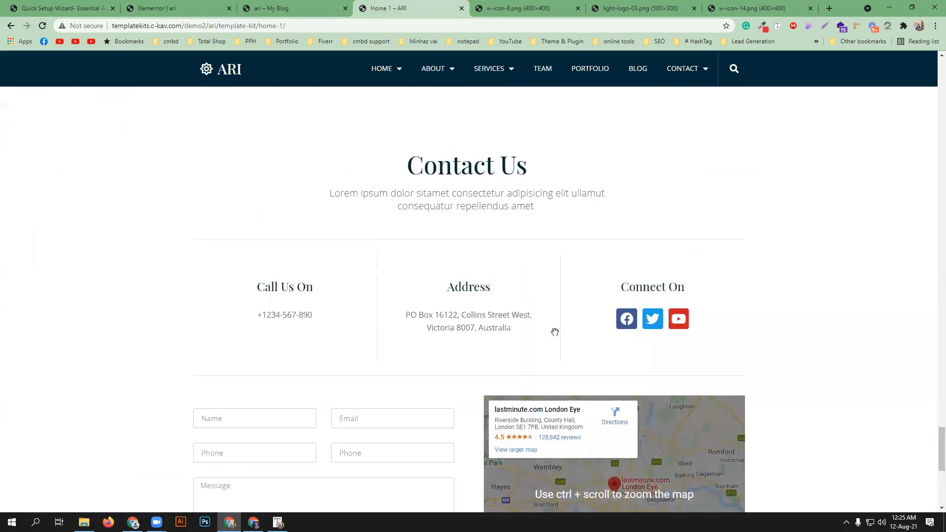
scroll(563, 331, up, 8)
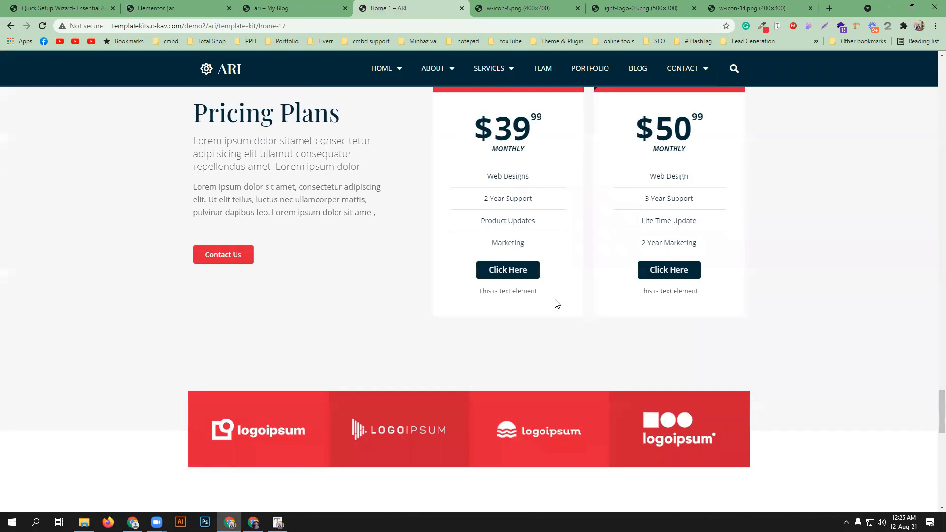
scroll(556, 303, up, 4)
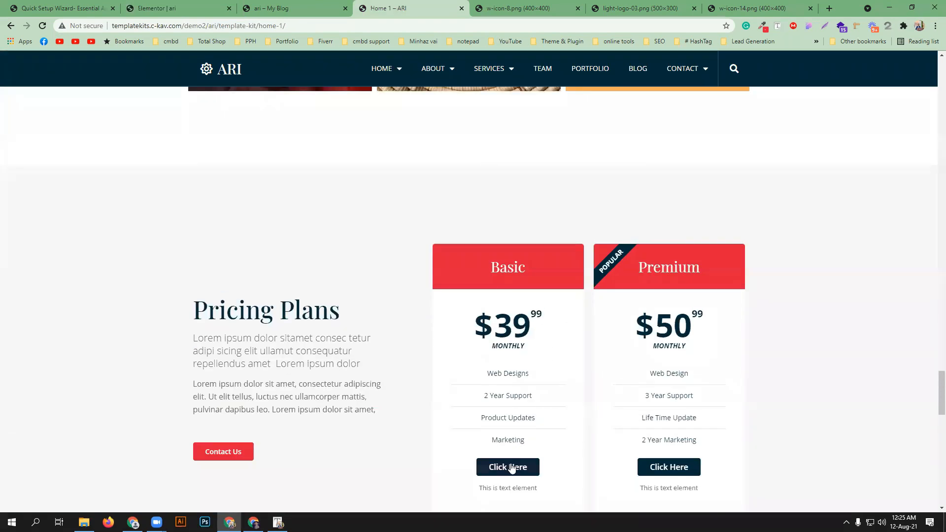
scroll(511, 468, down, 17)
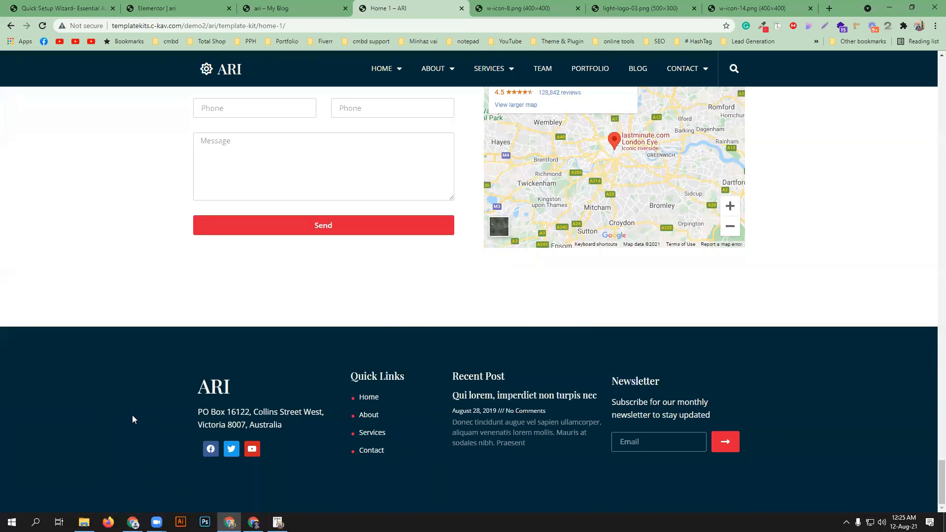
scroll(132, 419, up, 20)
scroll(136, 419, up, 15)
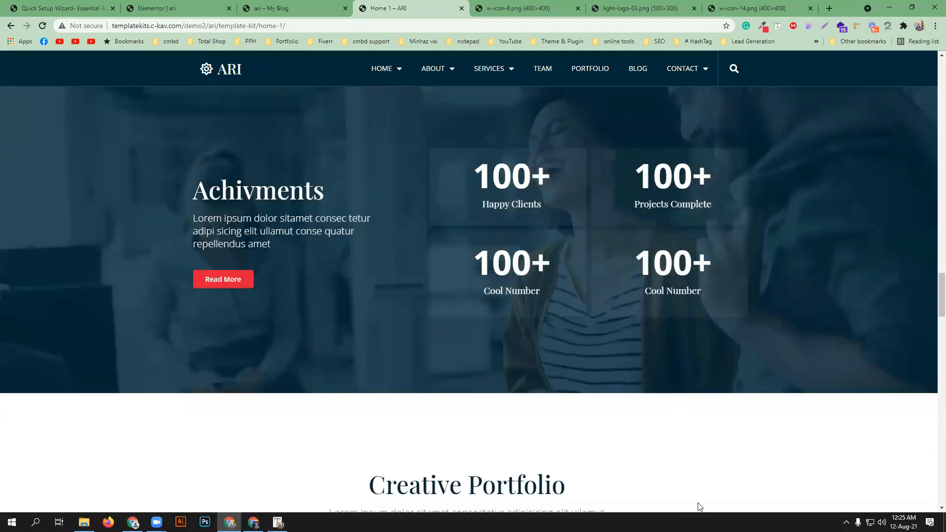